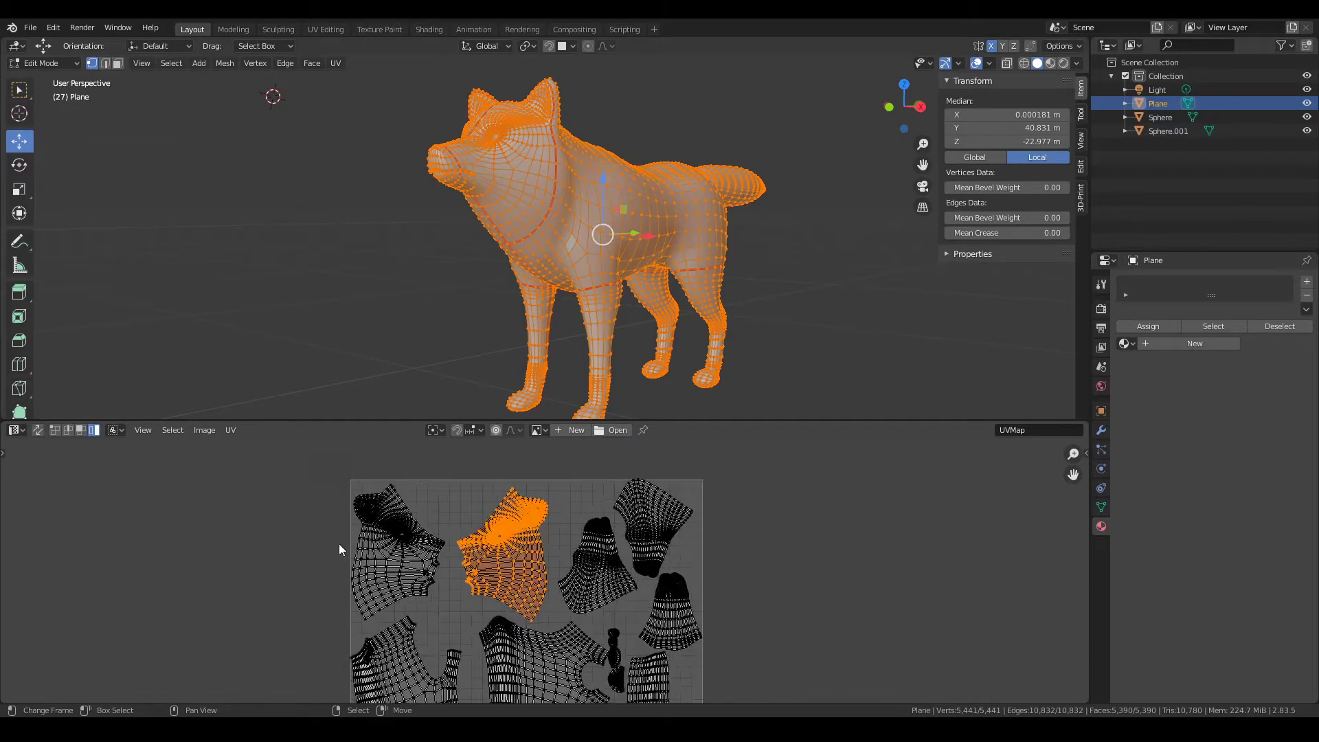
- Examine the wolf's UV layout, including the gaps around the small islands between the body and leg pieces
scroll(446, 578, up, 1)
middle_drag(550, 663, 530, 569)
scroll(450, 589, up, 3)
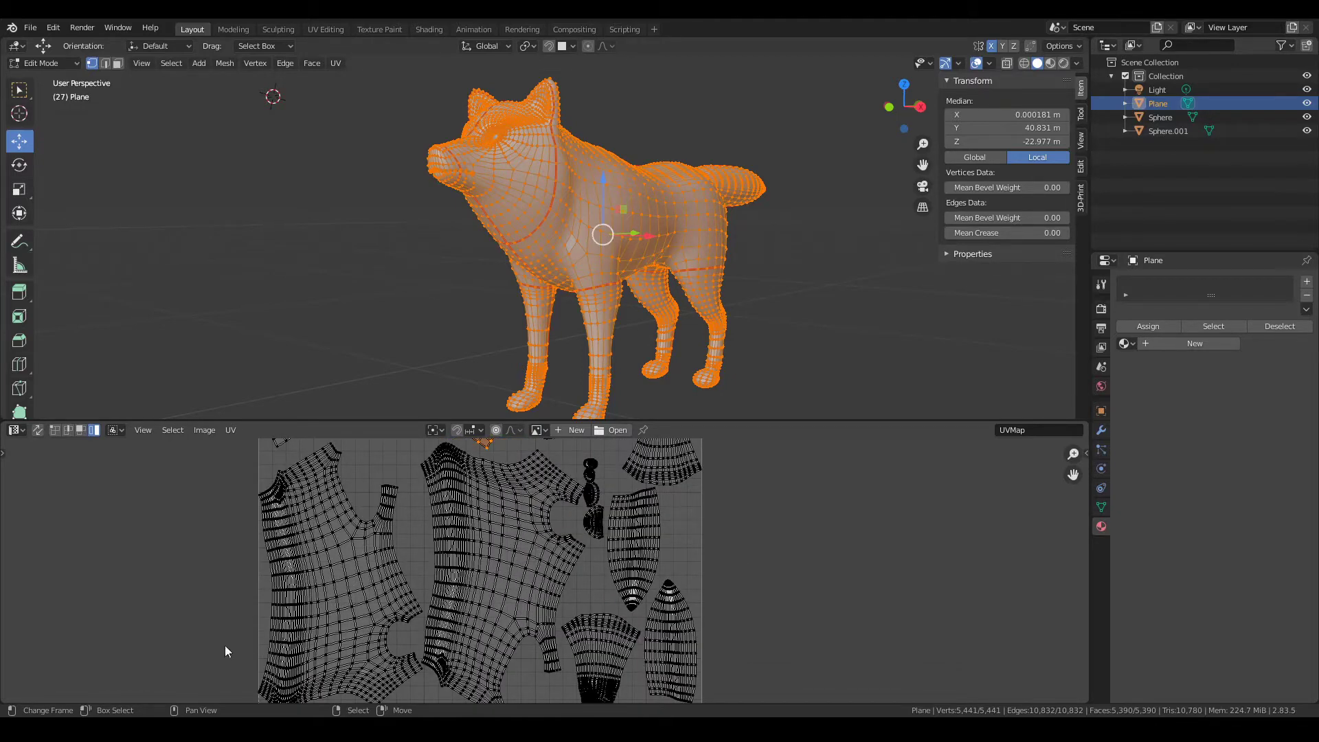
scroll(498, 584, down, 2)
scroll(536, 597, up, 1)
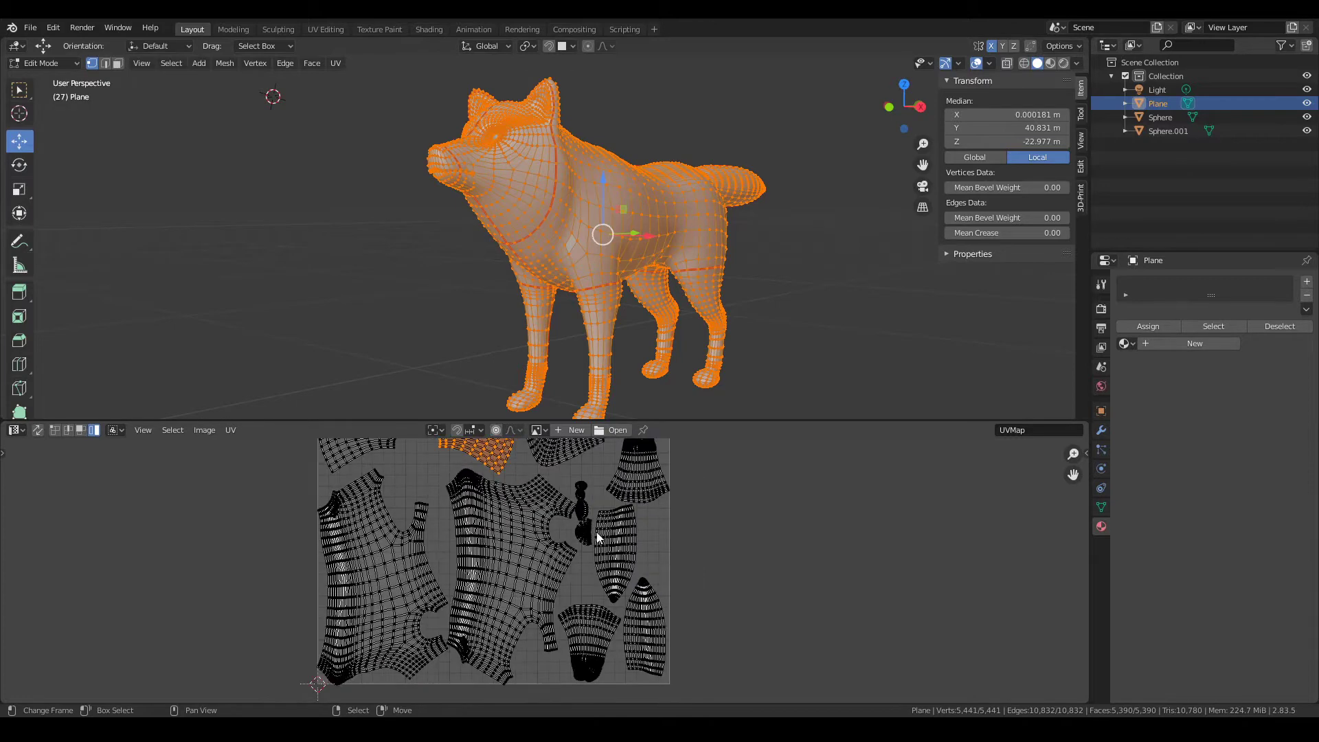
scroll(615, 496, up, 2)
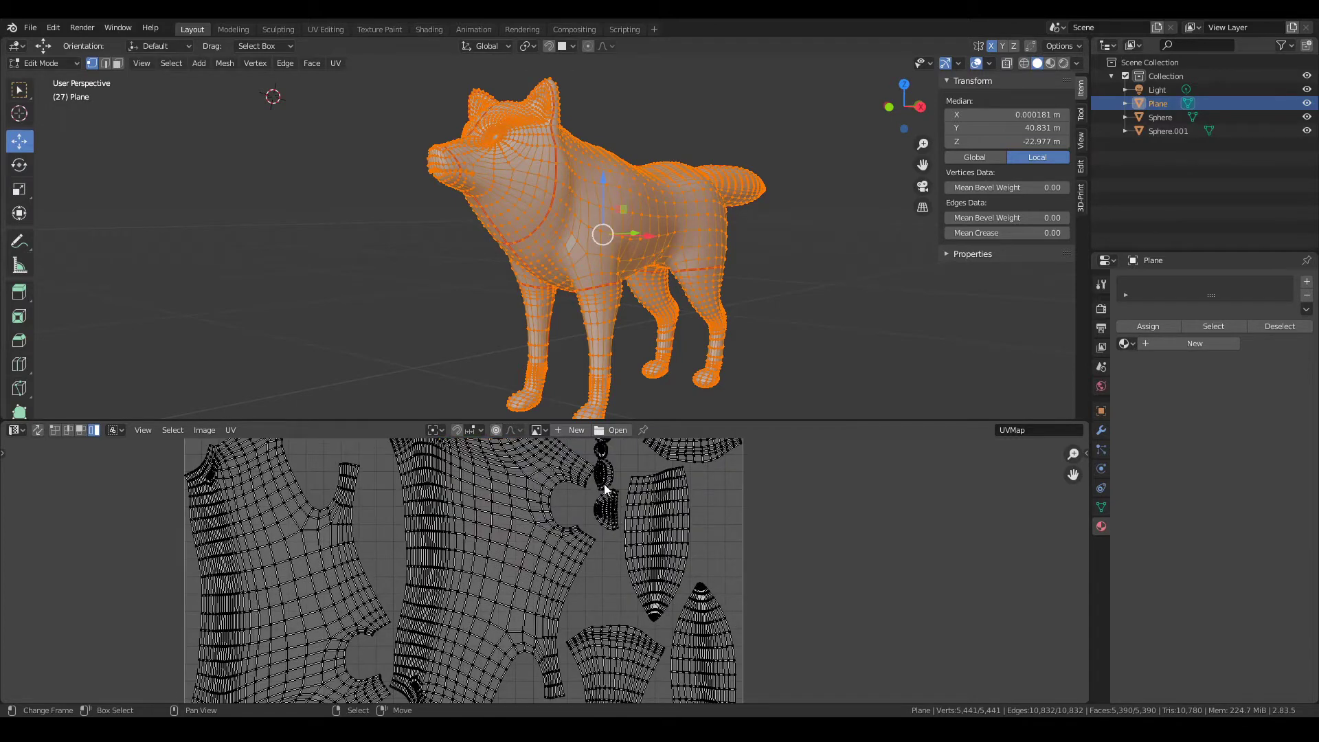
scroll(632, 555, down, 1)
middle_drag(623, 517, 563, 616)
scroll(574, 554, up, 2)
scroll(575, 554, down, 1)
scroll(575, 550, up, 2)
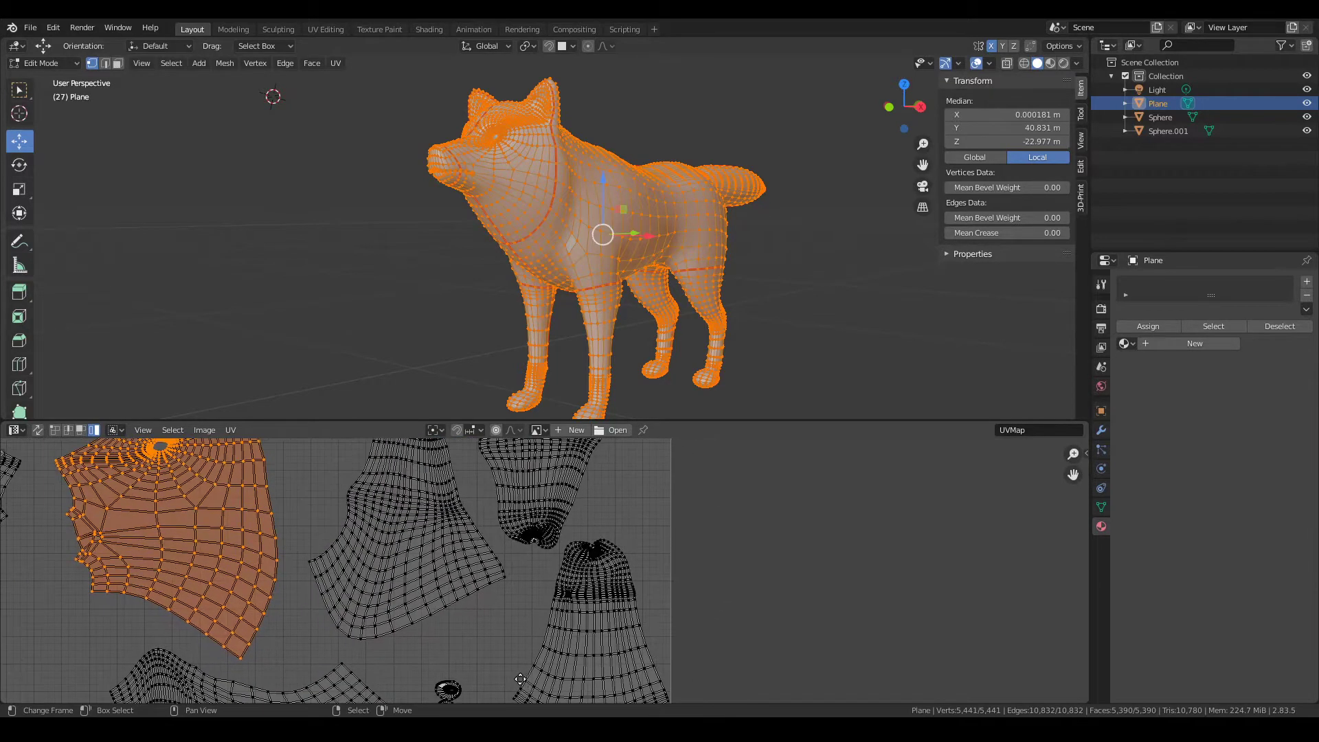
scroll(566, 521, down, 3)
scroll(530, 611, down, 3)
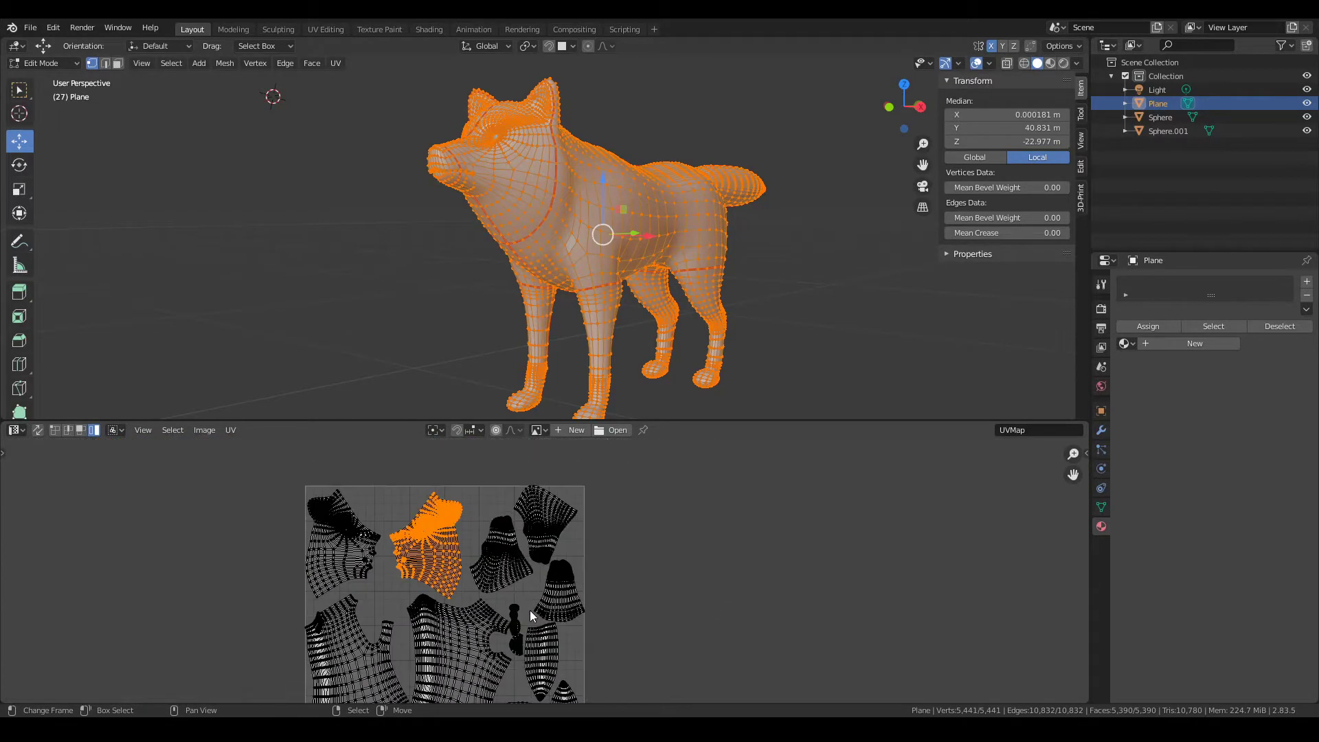
middle_drag(530, 604, 524, 503)
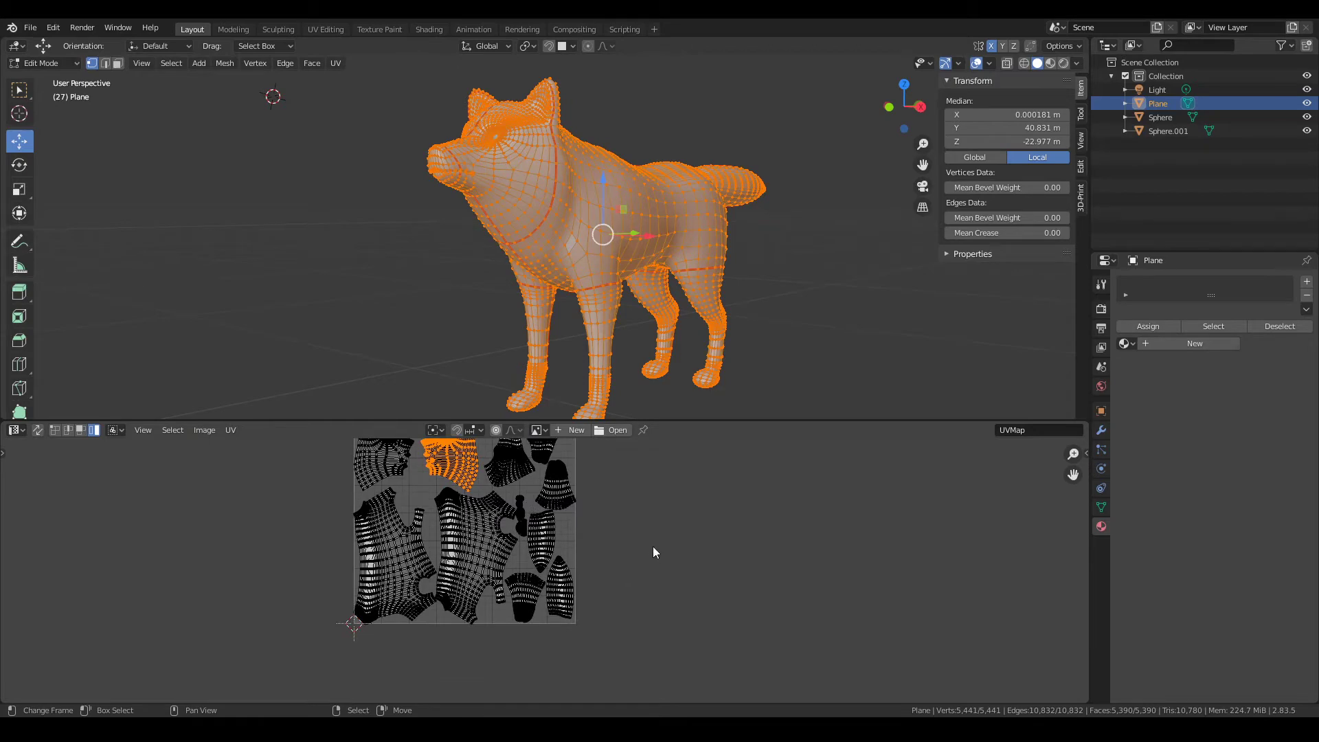
scroll(653, 547, up, 3)
middle_drag(633, 516, 653, 614)
scroll(629, 566, down, 2)
middle_drag(630, 566, 653, 584)
- Move the lower of the two tiny oval UV islands about 0.035 left and 0.025 up, beside the other one
scroll(653, 583, up, 4)
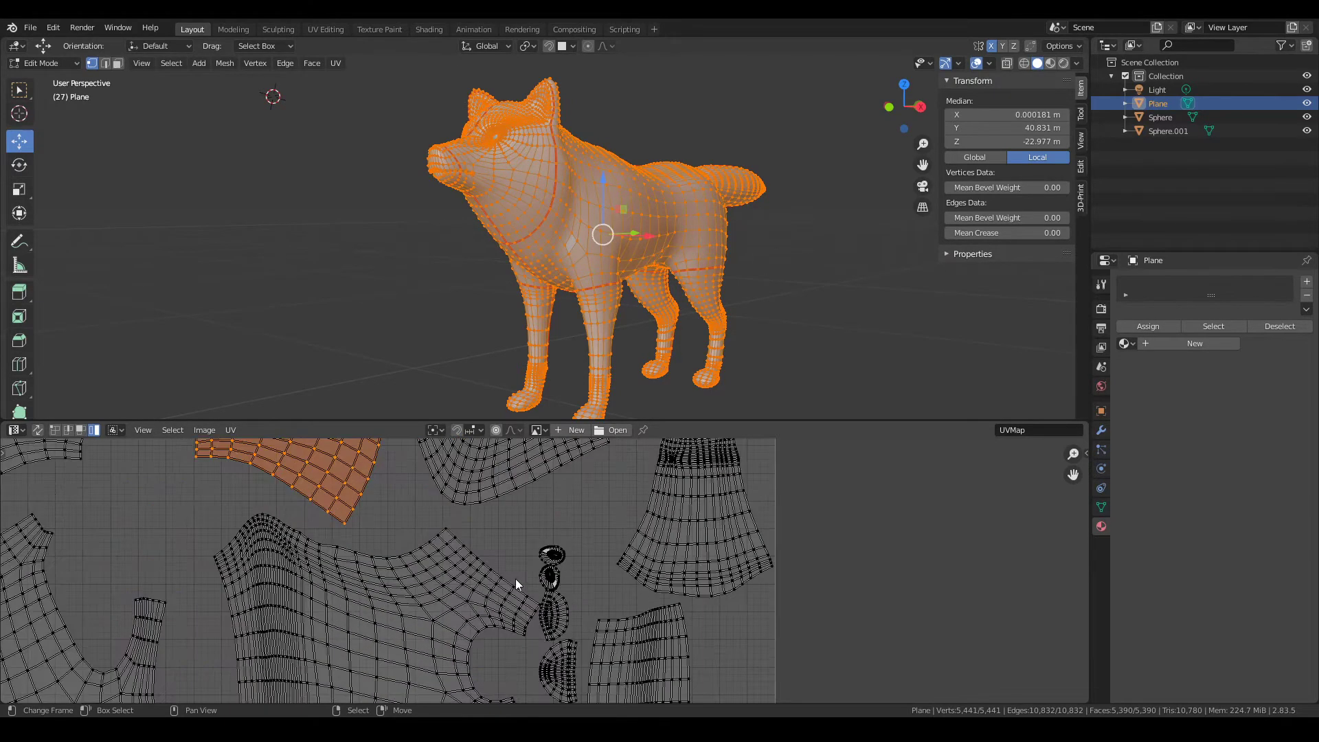
click(552, 581)
key(g)
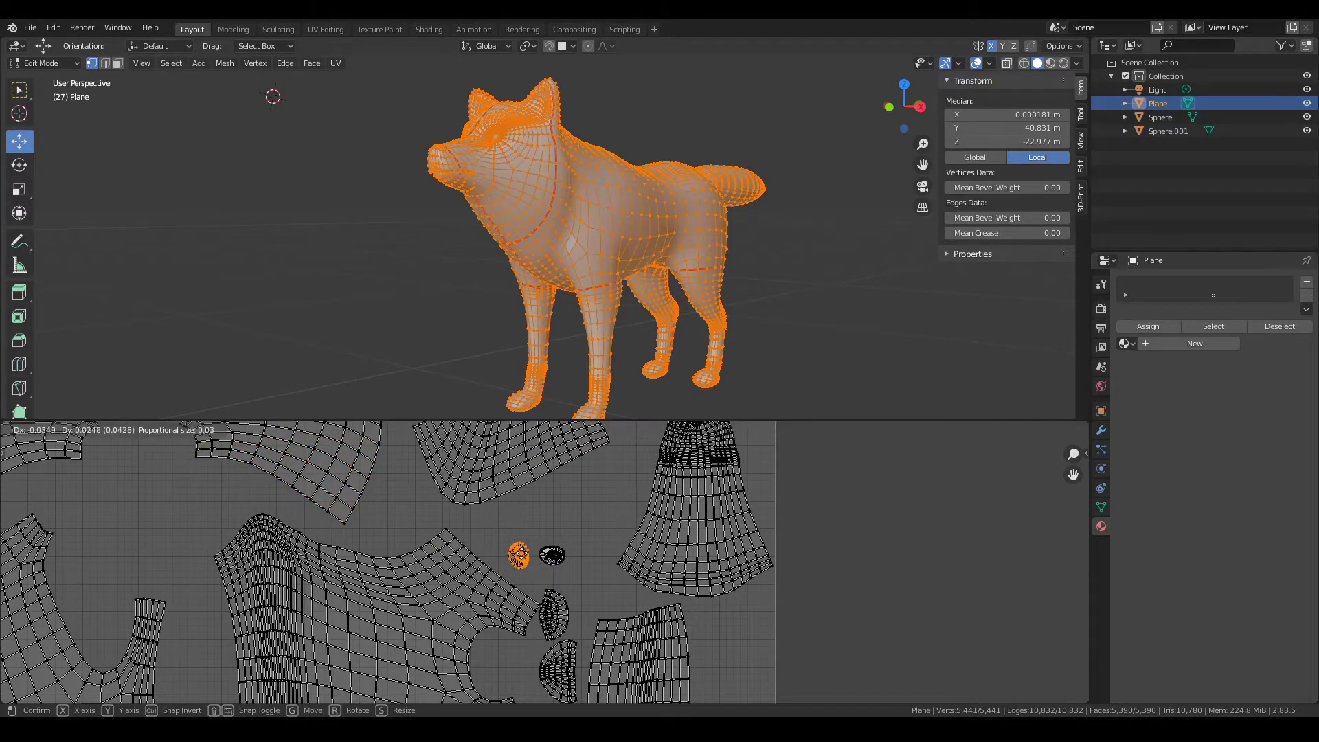
click(538, 560)
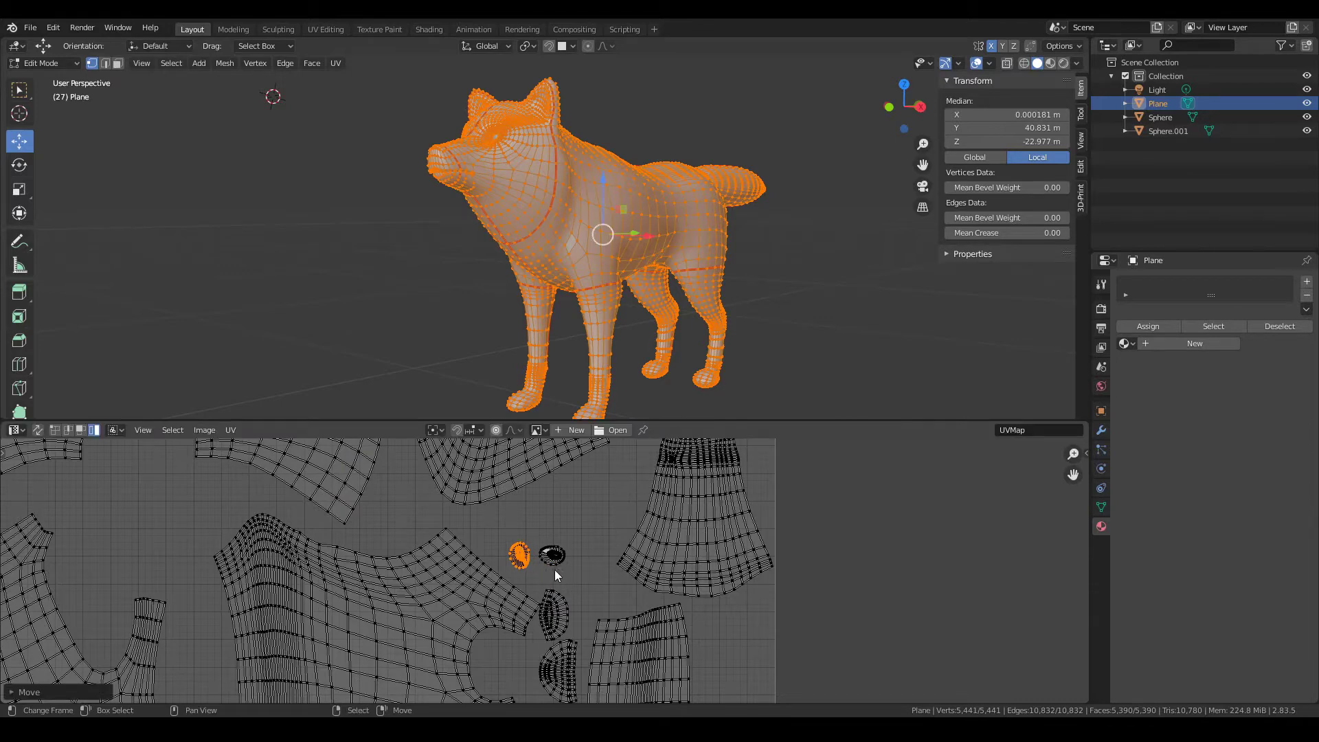
- Scale the half-moon UV island up by about 1.42 and move it about 0.006 left and 0.015 down
scroll(595, 649, up, 3)
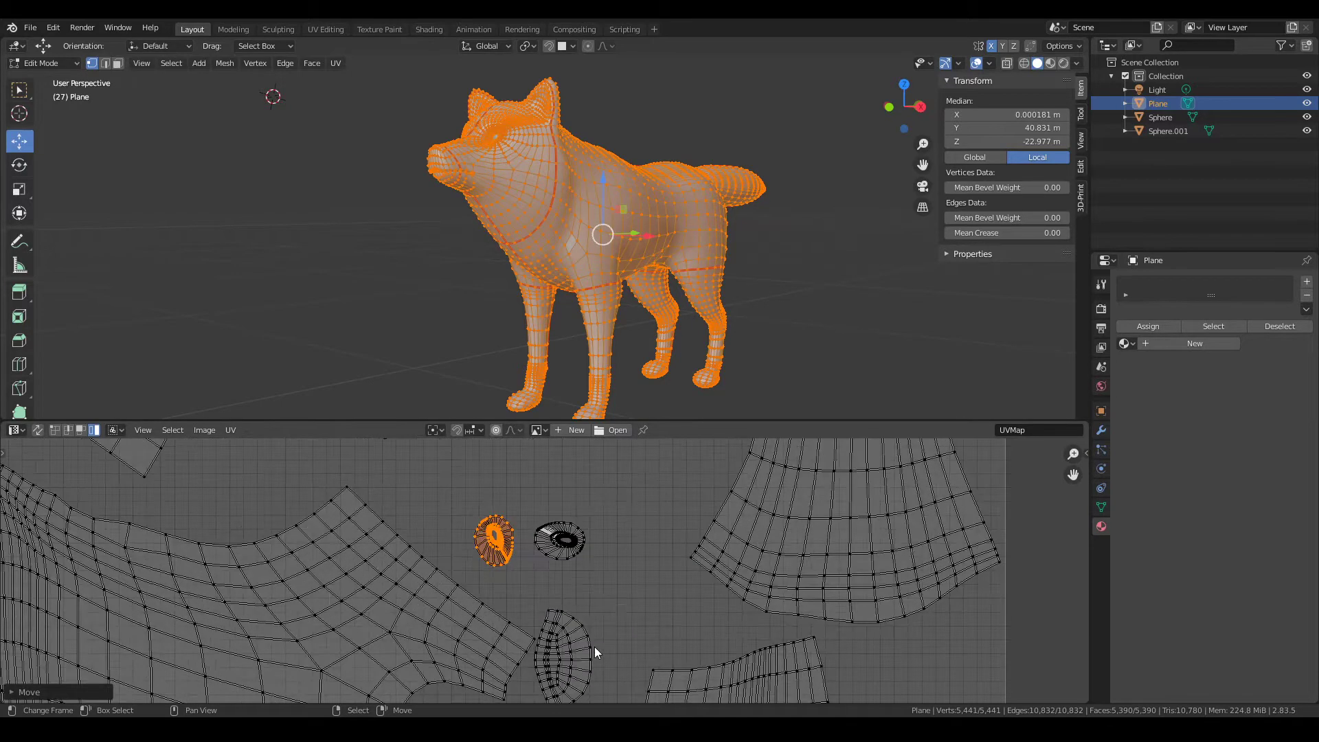
middle_drag(595, 646, 596, 612)
click(581, 624)
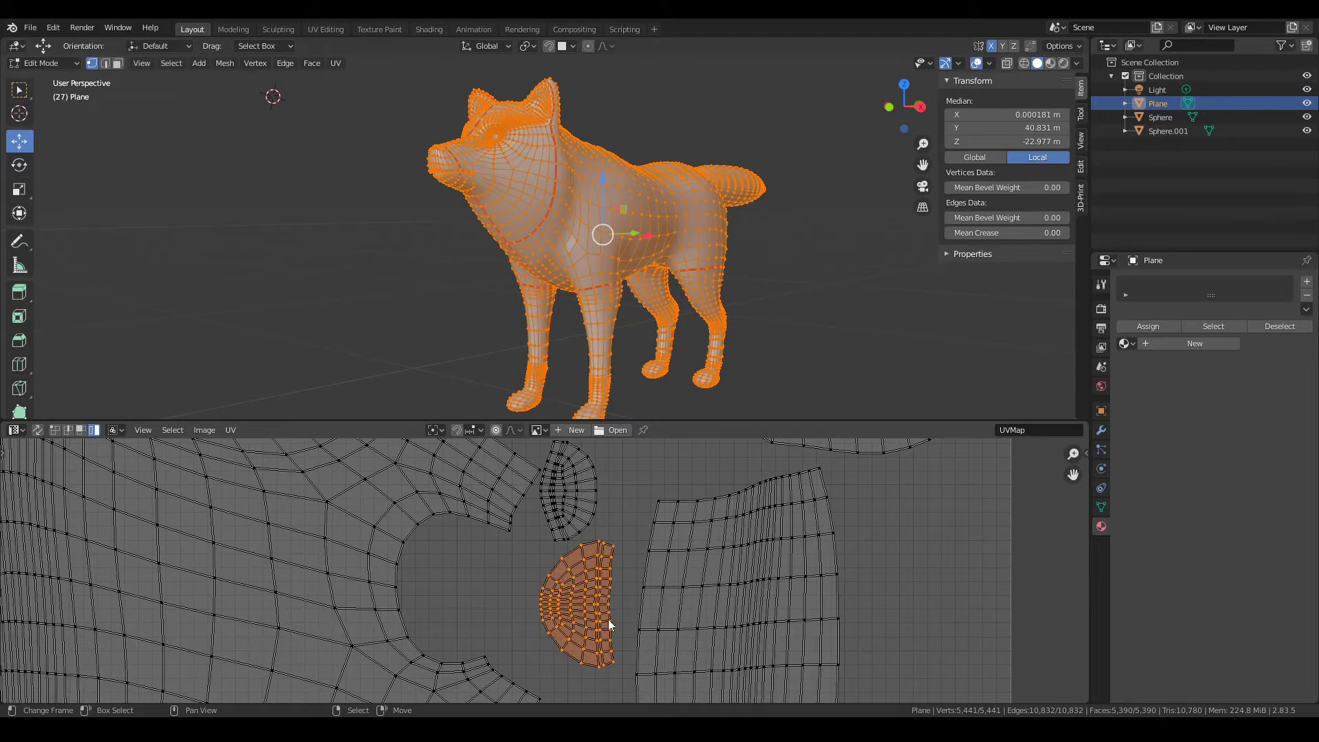
key(s)
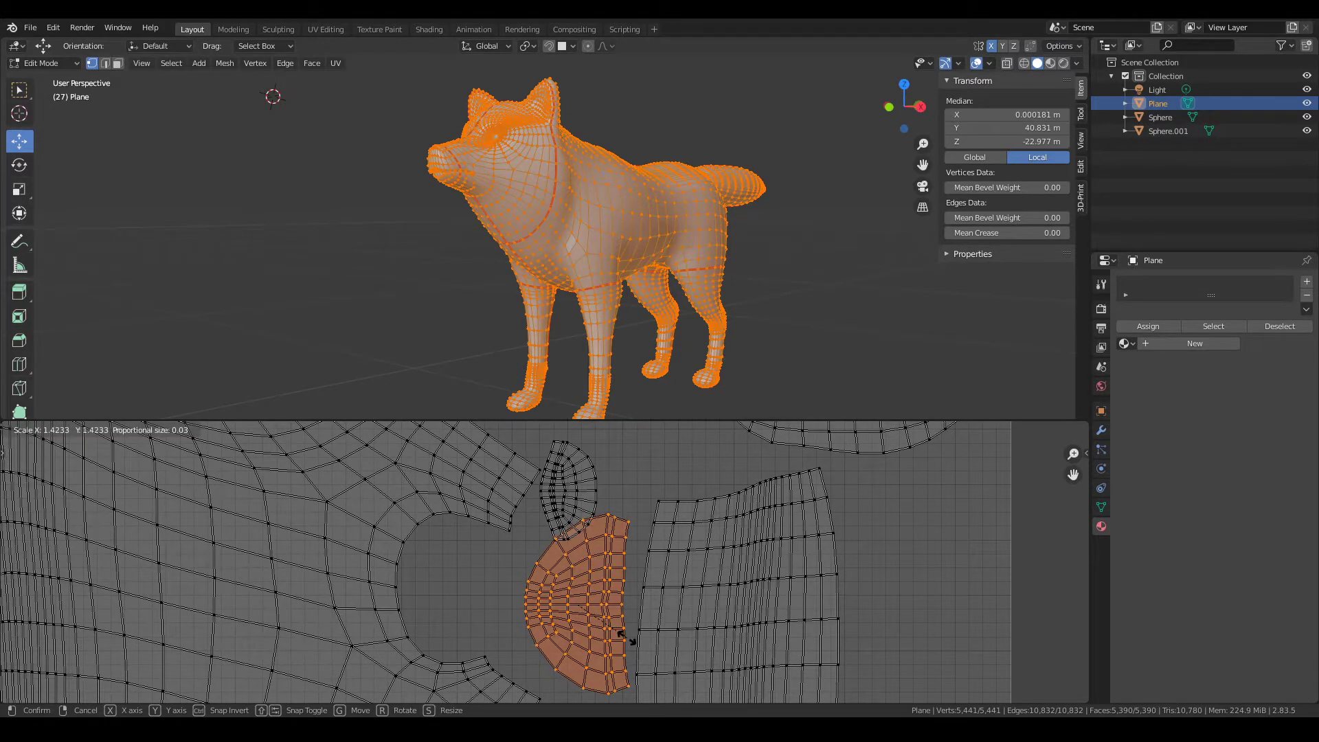
click(630, 642)
key(g)
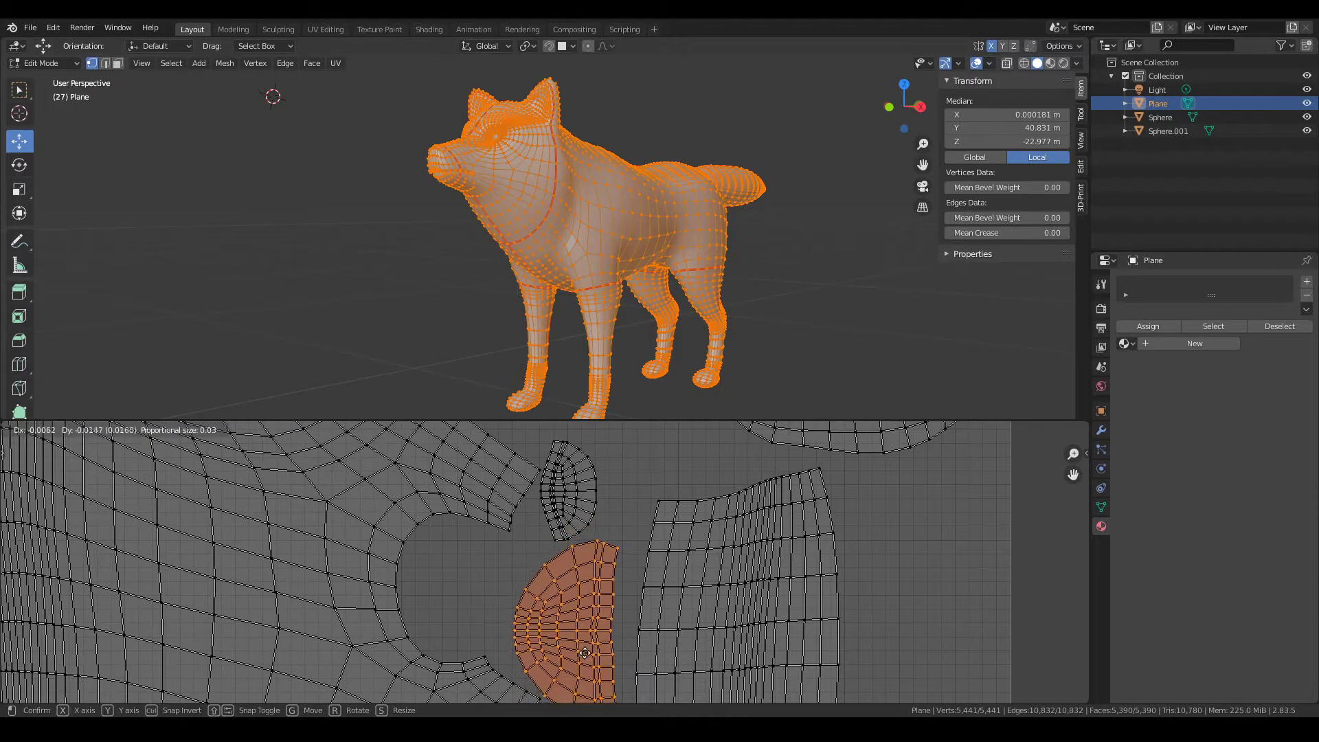
click(594, 648)
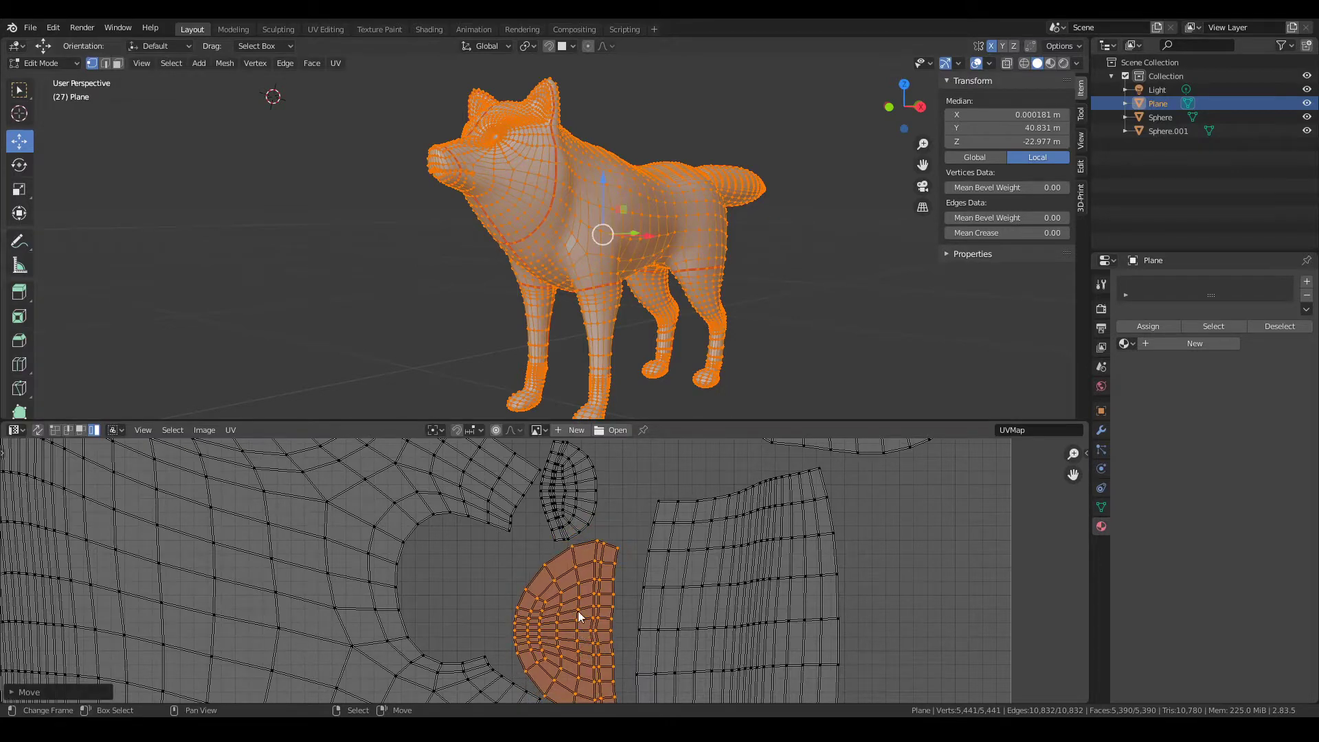
middle_drag(579, 612, 584, 522)
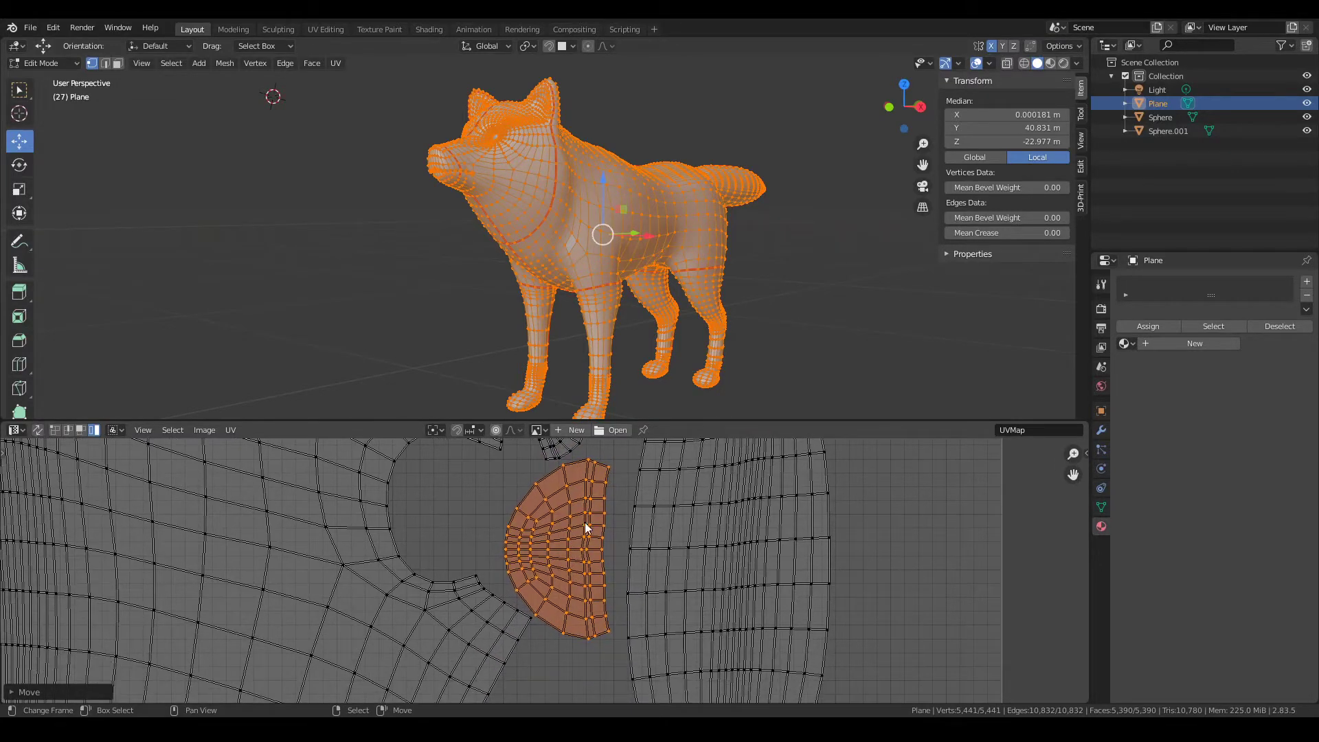
- Move the long strip UV island beside the half-moon island slightly right, towards the UV boundary
right_click(741, 570)
key(g)
click(789, 561)
scroll(789, 561, down, 5)
scroll(790, 561, up, 1)
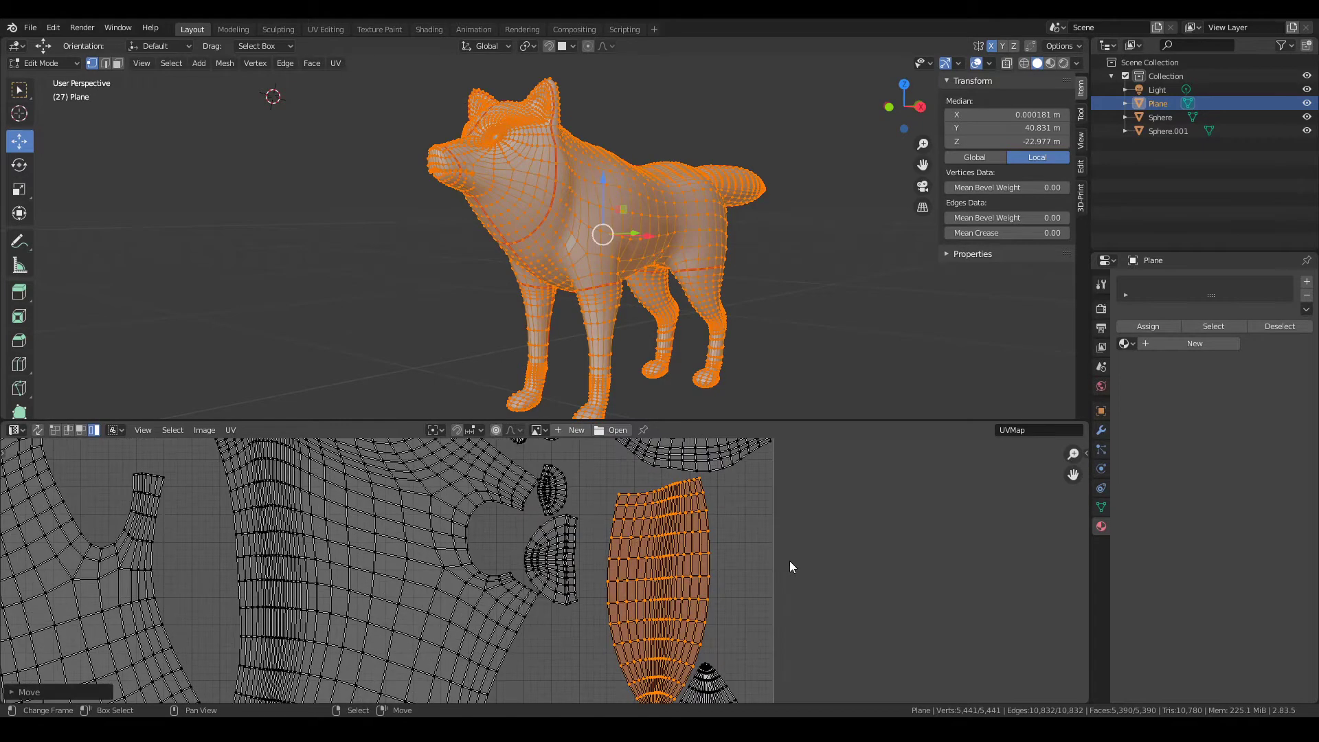
- Move the half-moon UV island about 0.025 right and 0.019 down, and enlarge it by about 1.15 in the gap
right_click(559, 569)
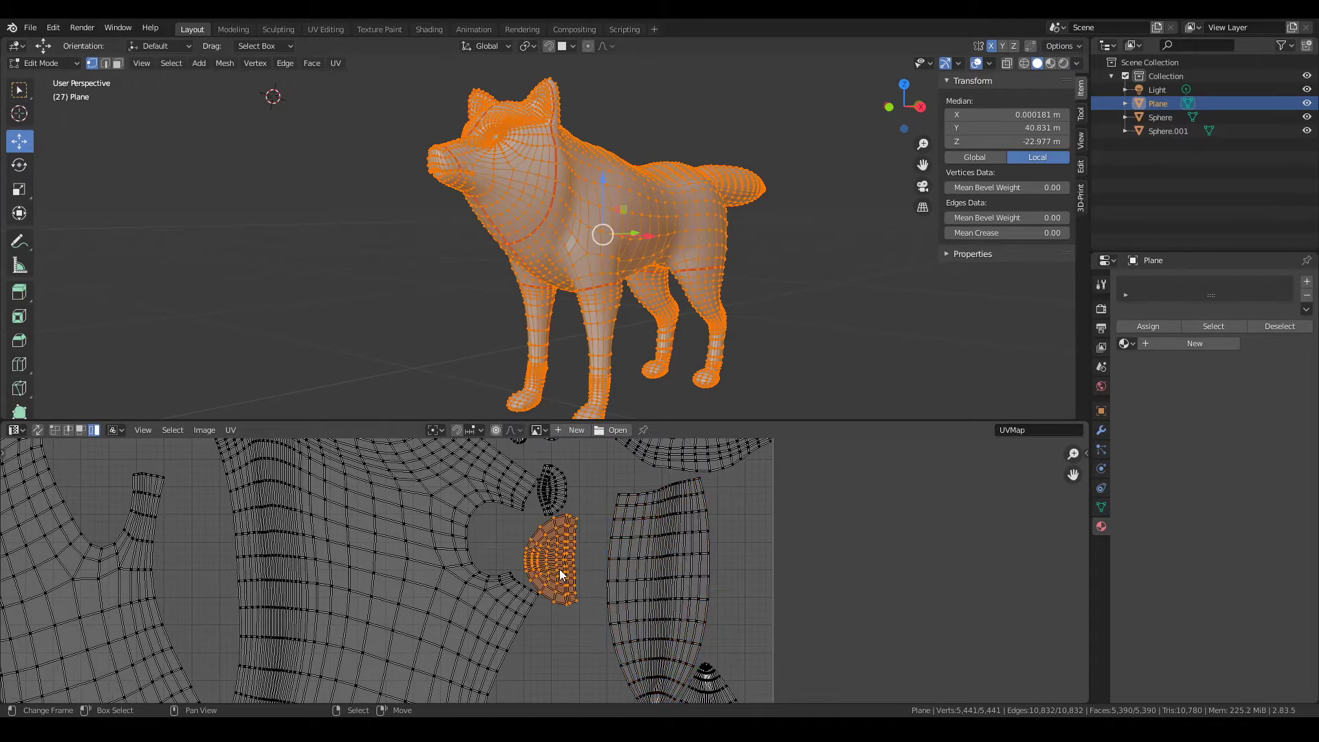
key(g)
key(s)
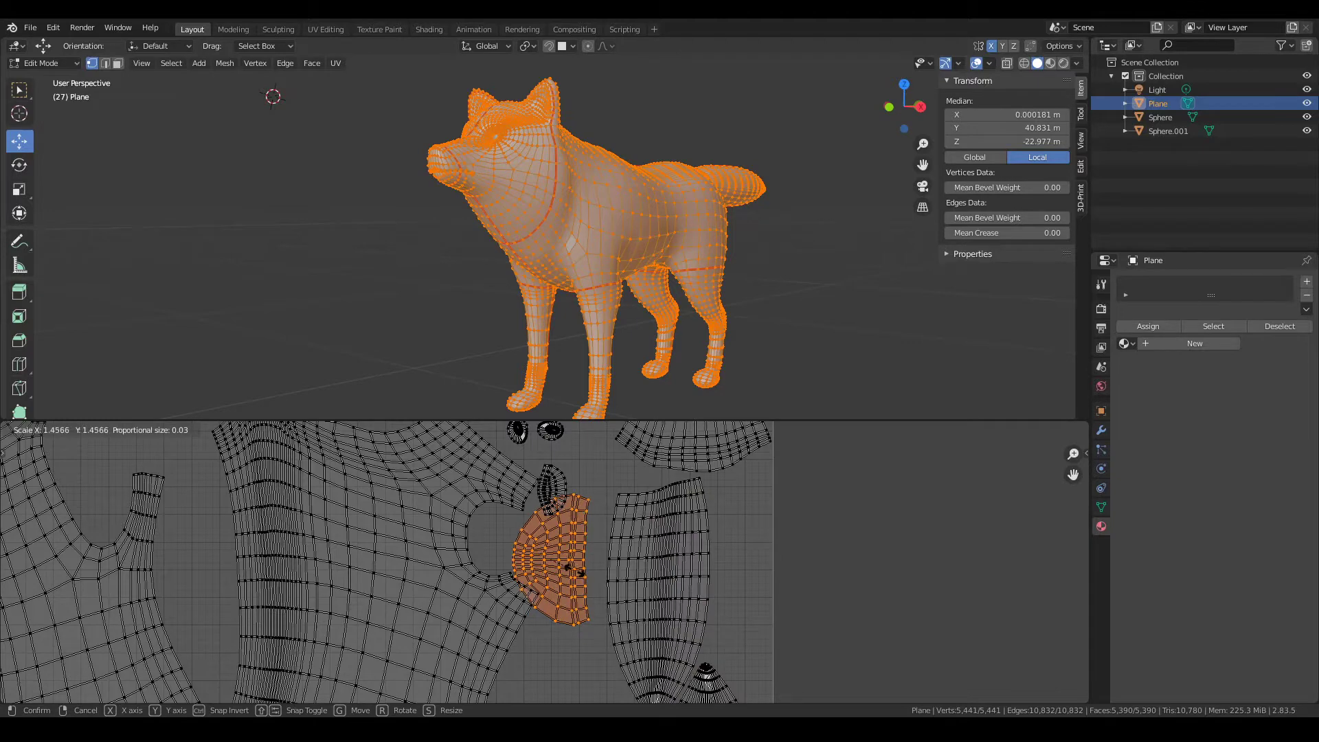
click(562, 567)
key(g)
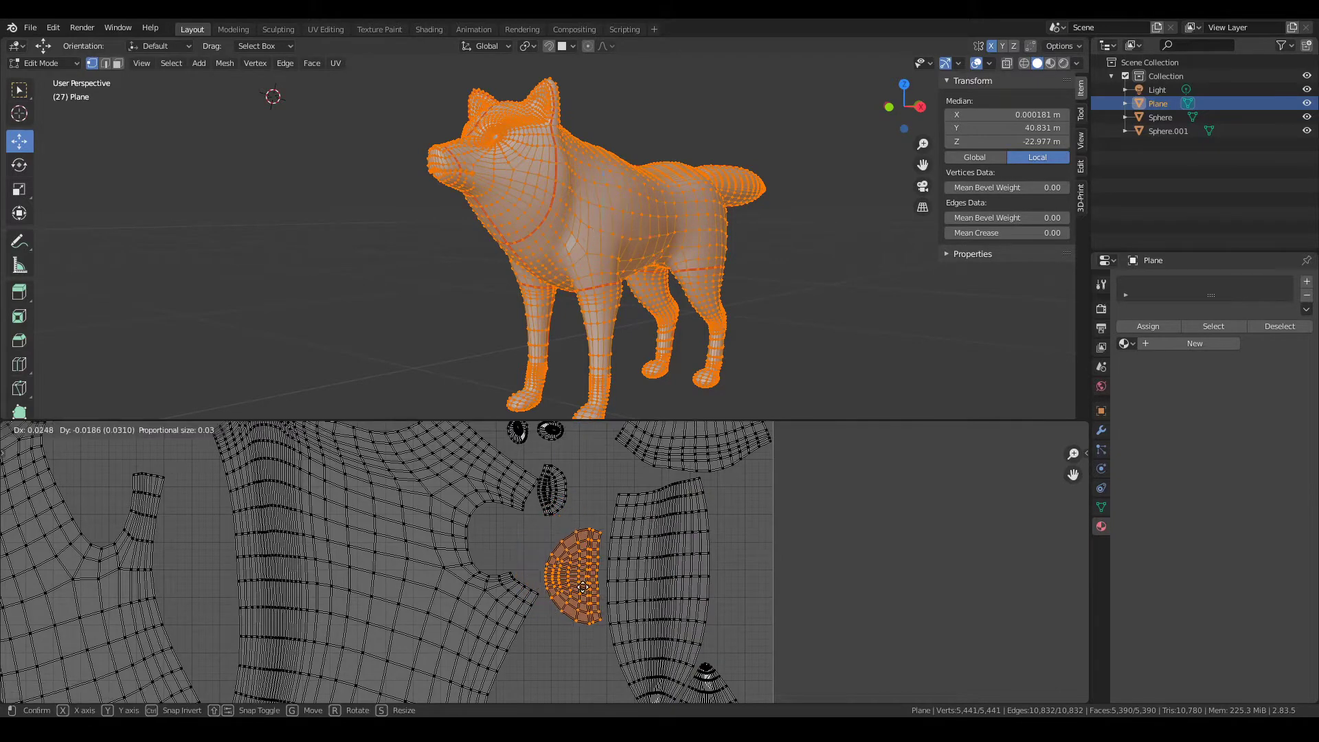
click(583, 596)
key(s)
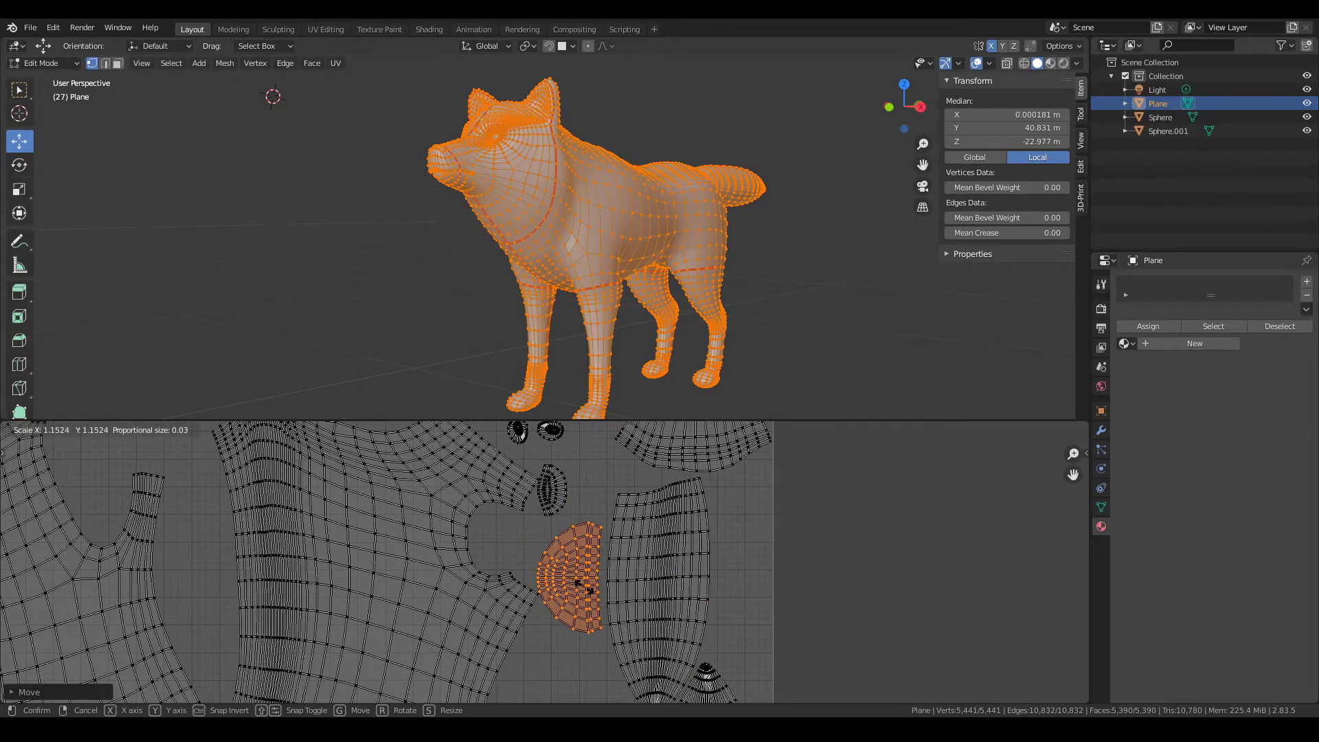
click(587, 587)
scroll(590, 586, down, 1)
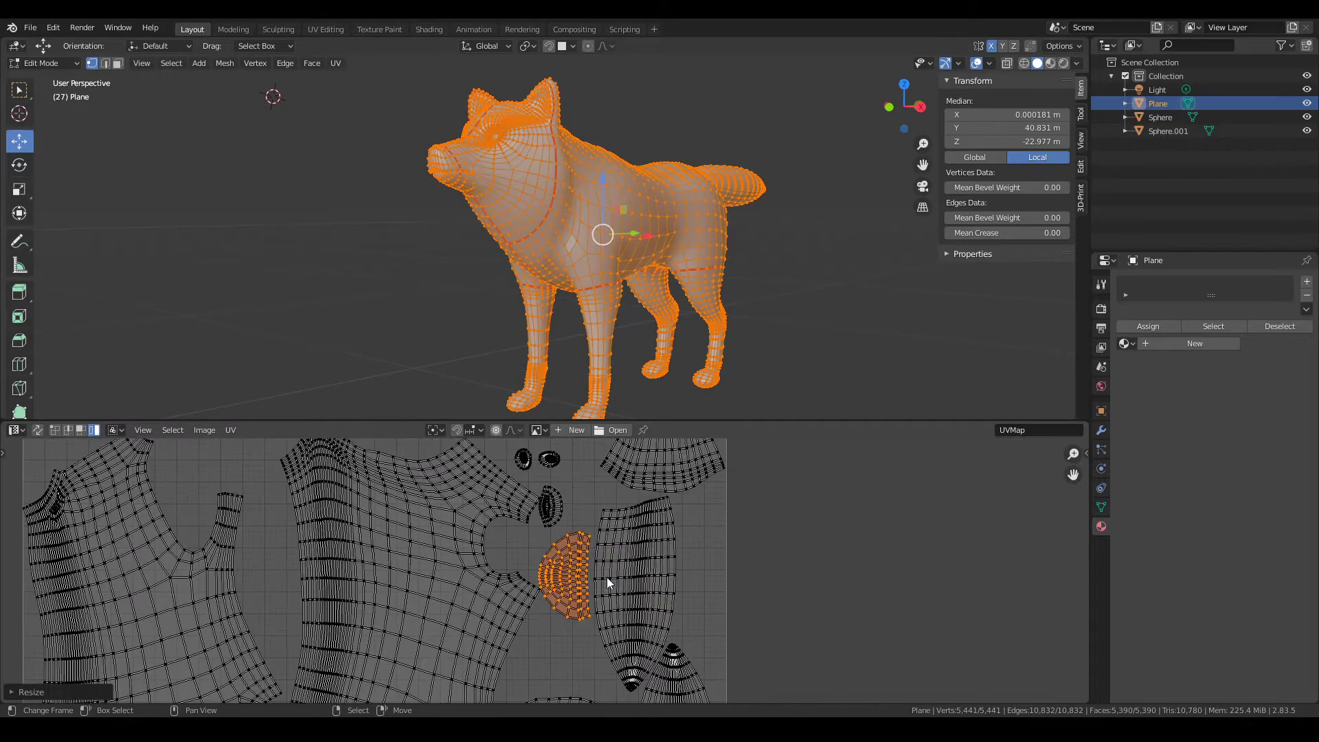
- Scale the leaf-shaped UV island above the half-moon up by about 1.35 and move it about 0.023 right and 0.014 up
click(557, 508)
key(s)
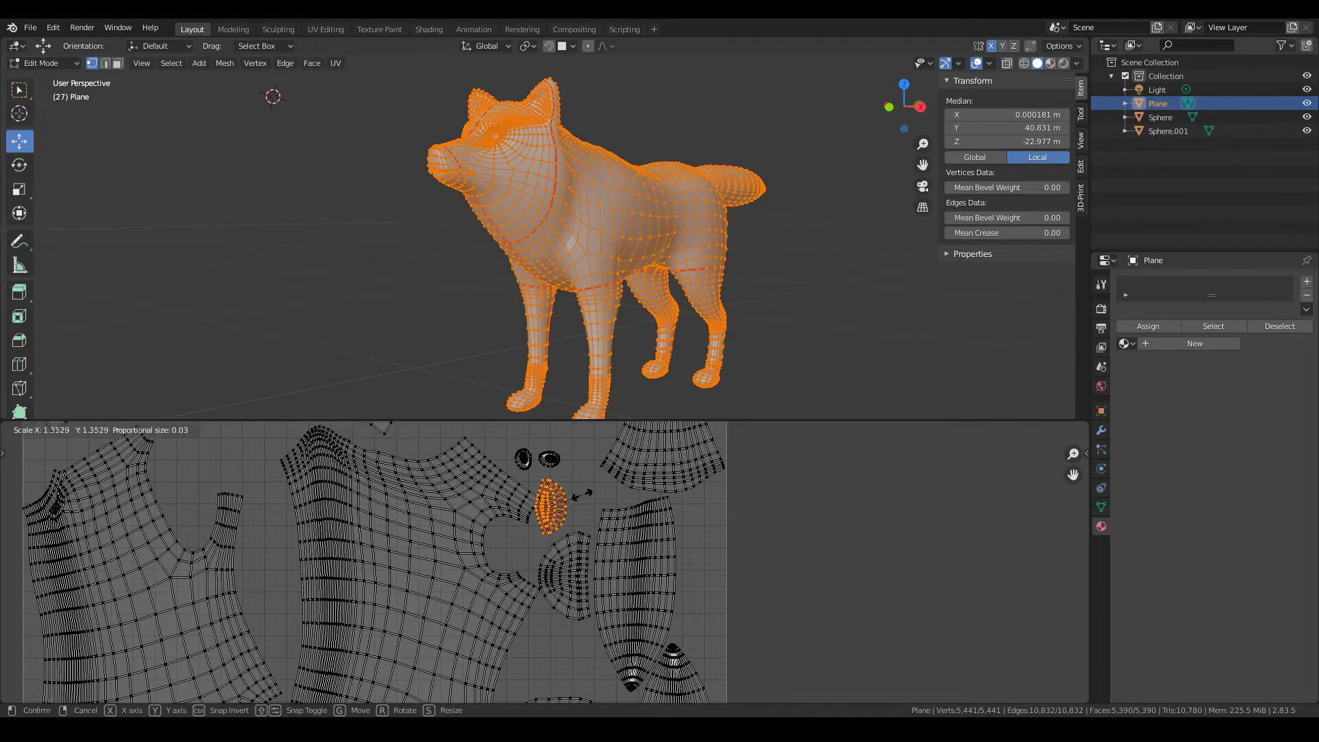
click(538, 507)
key(g)
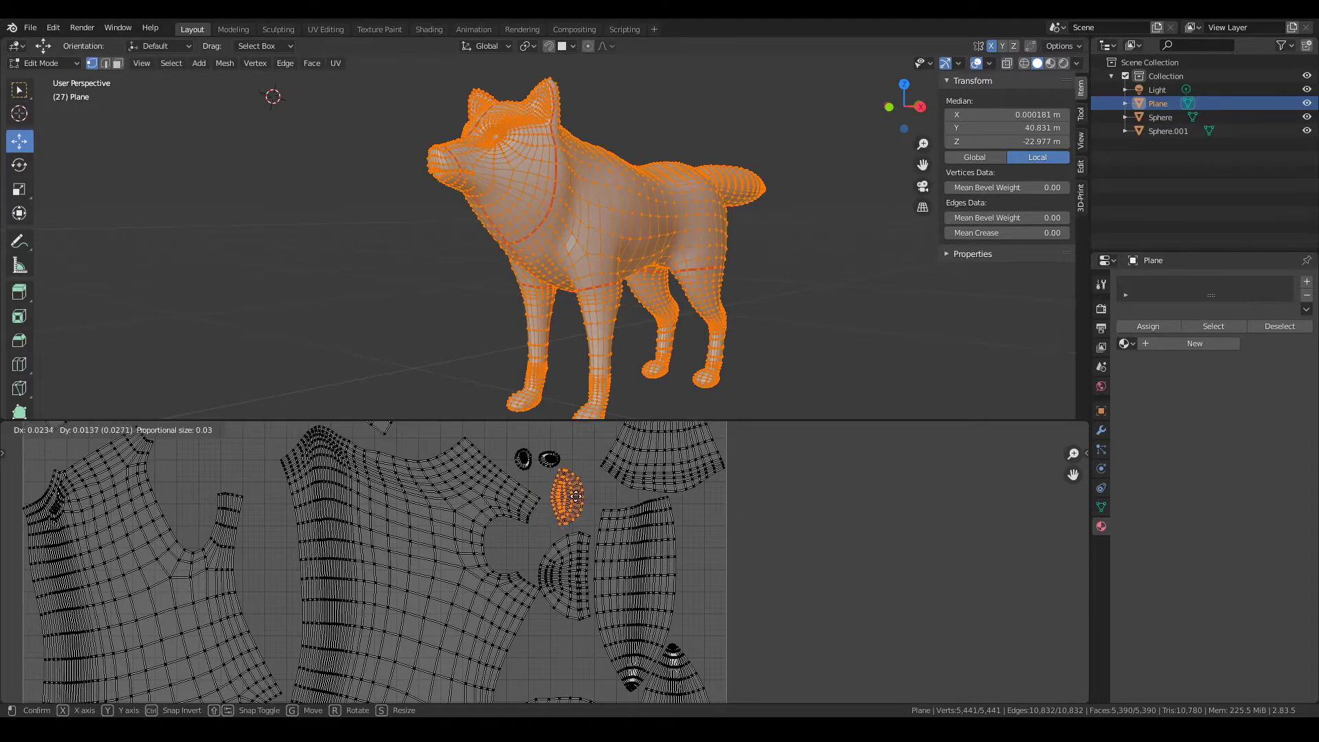
click(575, 492)
- Examine the rearranged UV layout as a whole for spacing between the islands
scroll(580, 489, down, 2)
scroll(578, 486, down, 1)
middle_drag(577, 486, 616, 548)
scroll(404, 508, down, 2)
scroll(447, 556, up, 2)
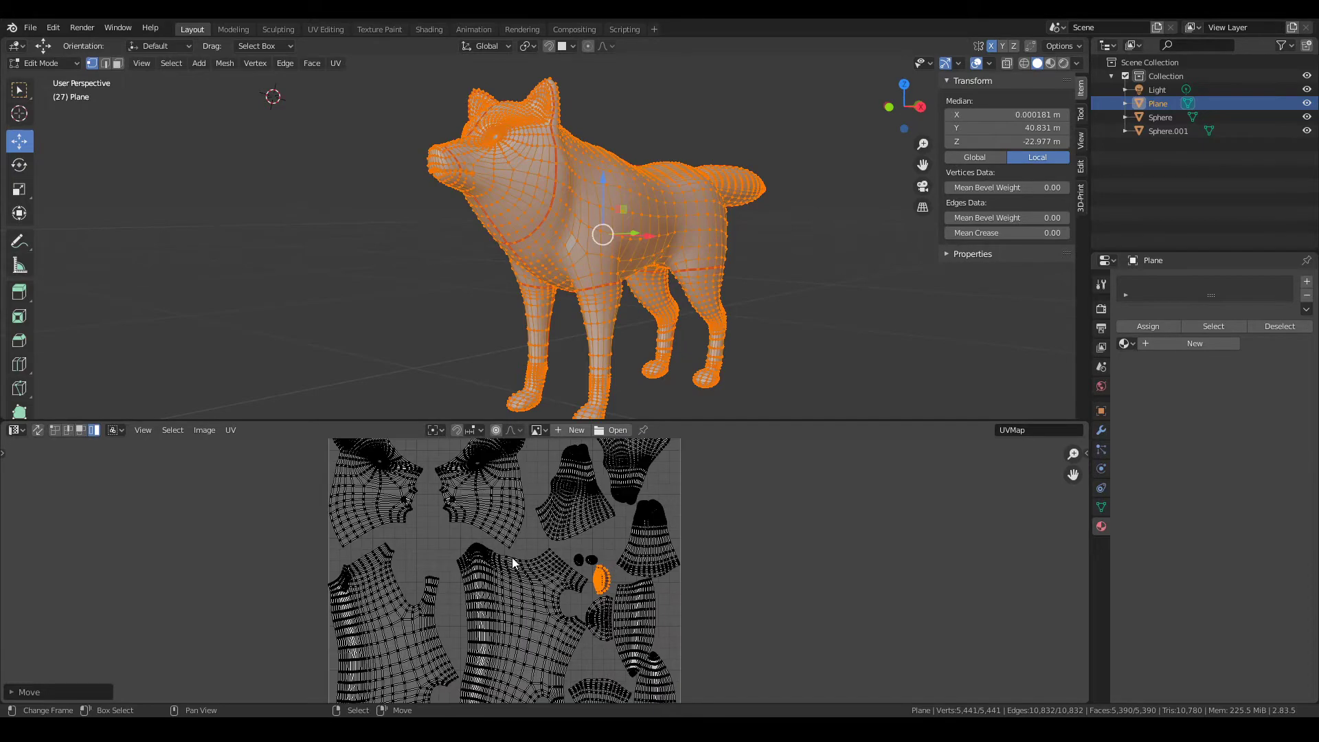
middle_drag(516, 558, 502, 536)
scroll(539, 545, down, 1)
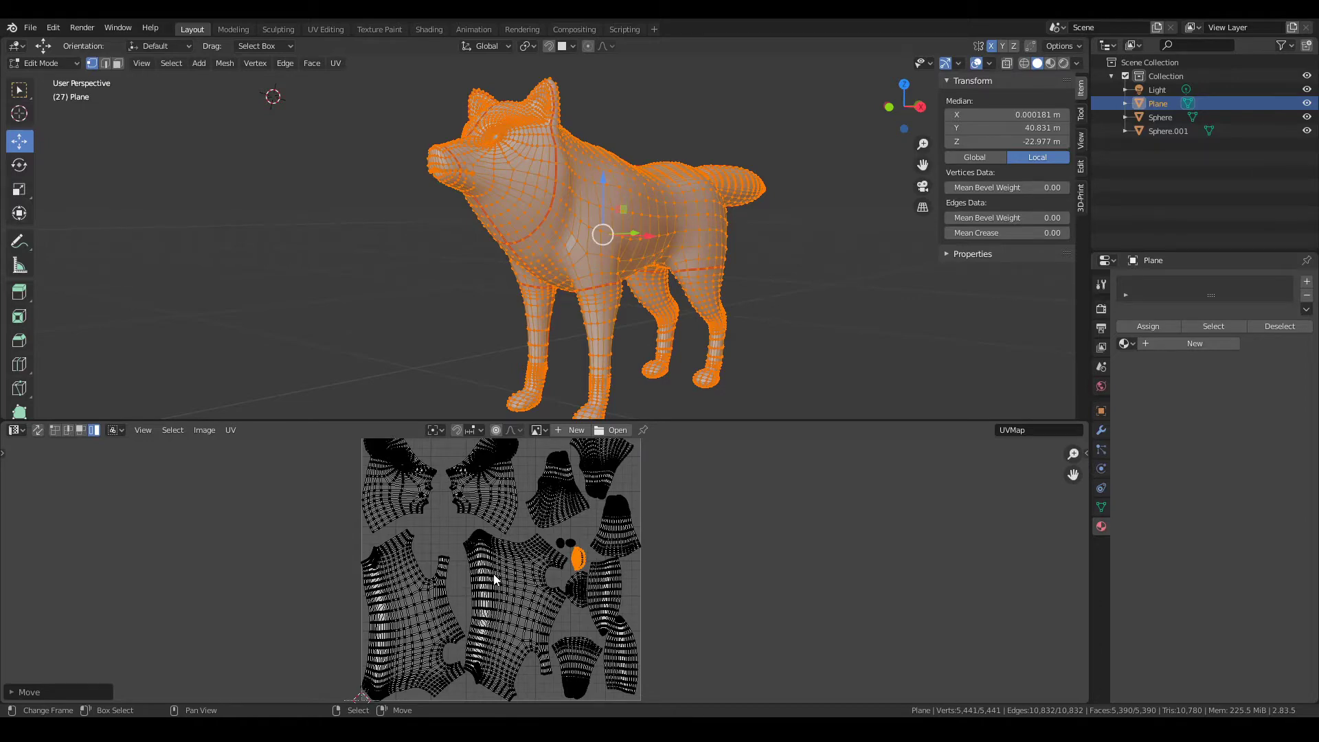
scroll(493, 579, up, 2)
- Examine the wolf mesh and its seams on the head, body and legs from several angles
middle_drag(745, 168, 792, 188)
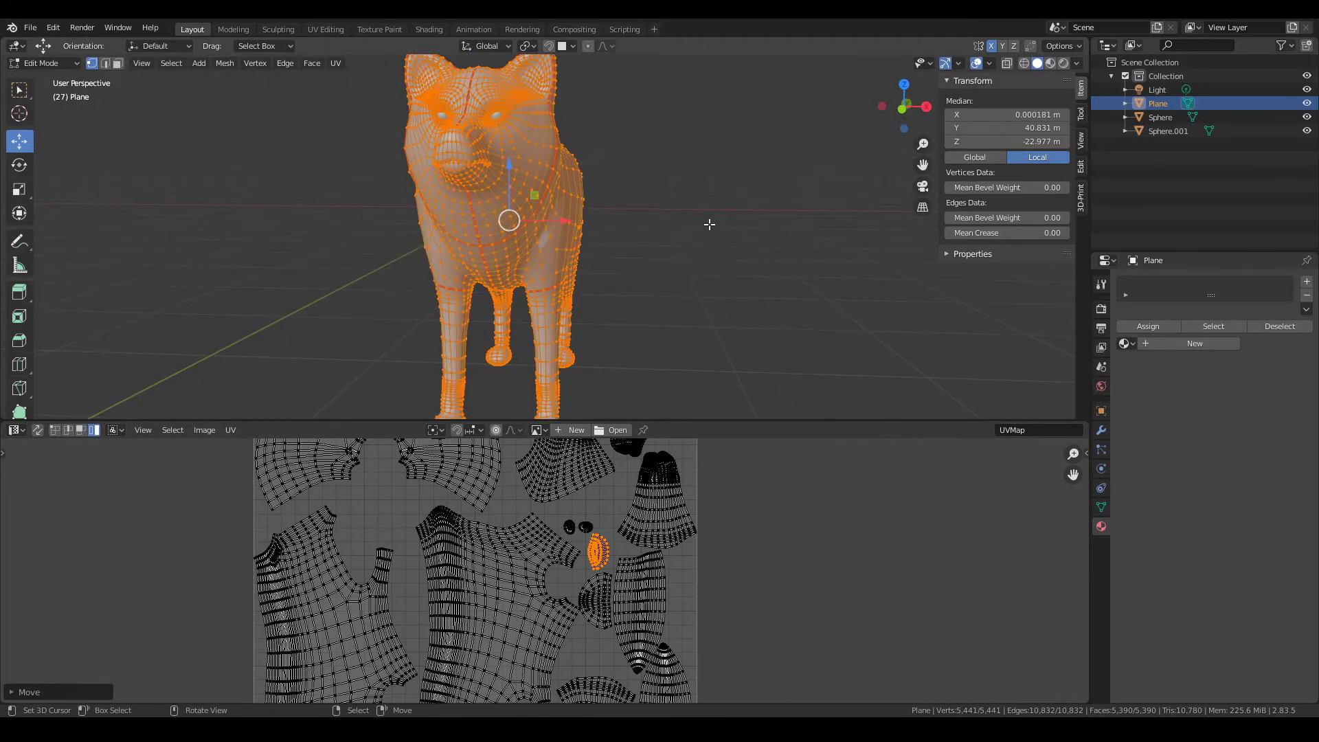
middle_drag(709, 225, 708, 206)
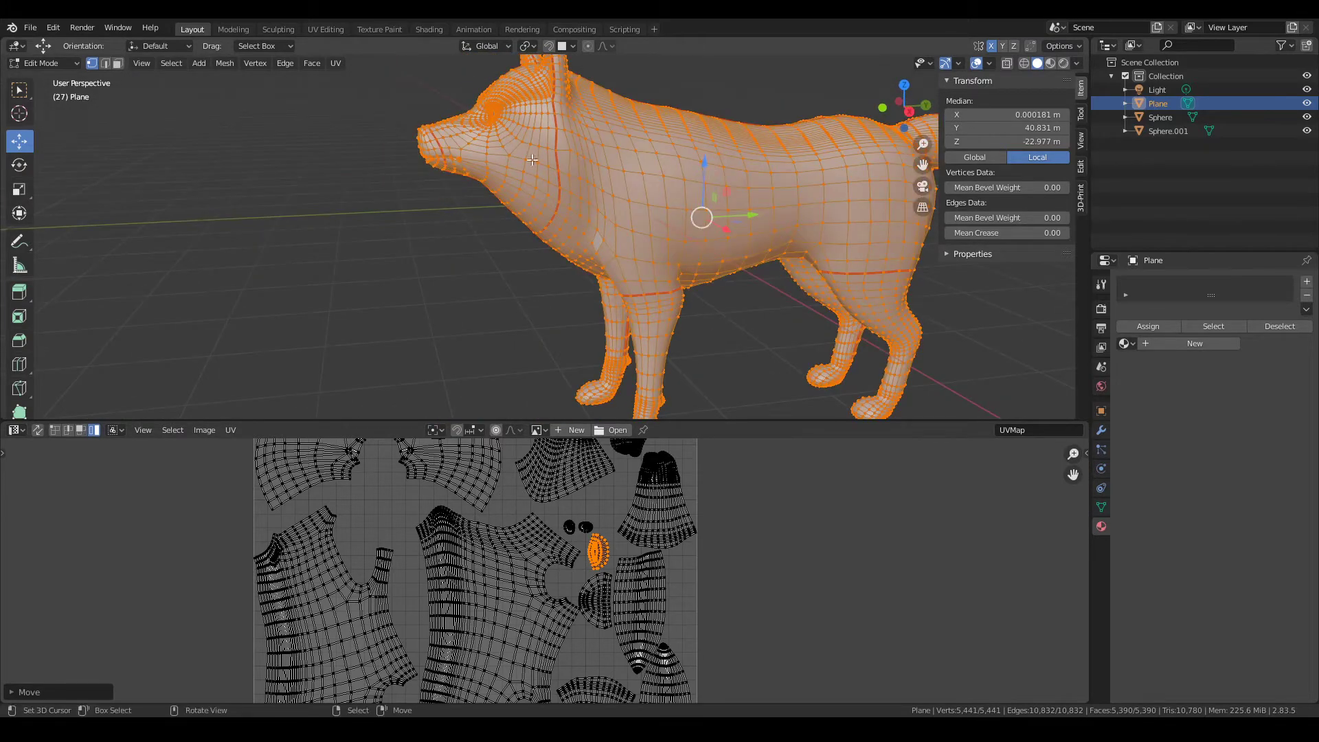
scroll(750, 262, down, 5)
middle_drag(677, 273, 749, 268)
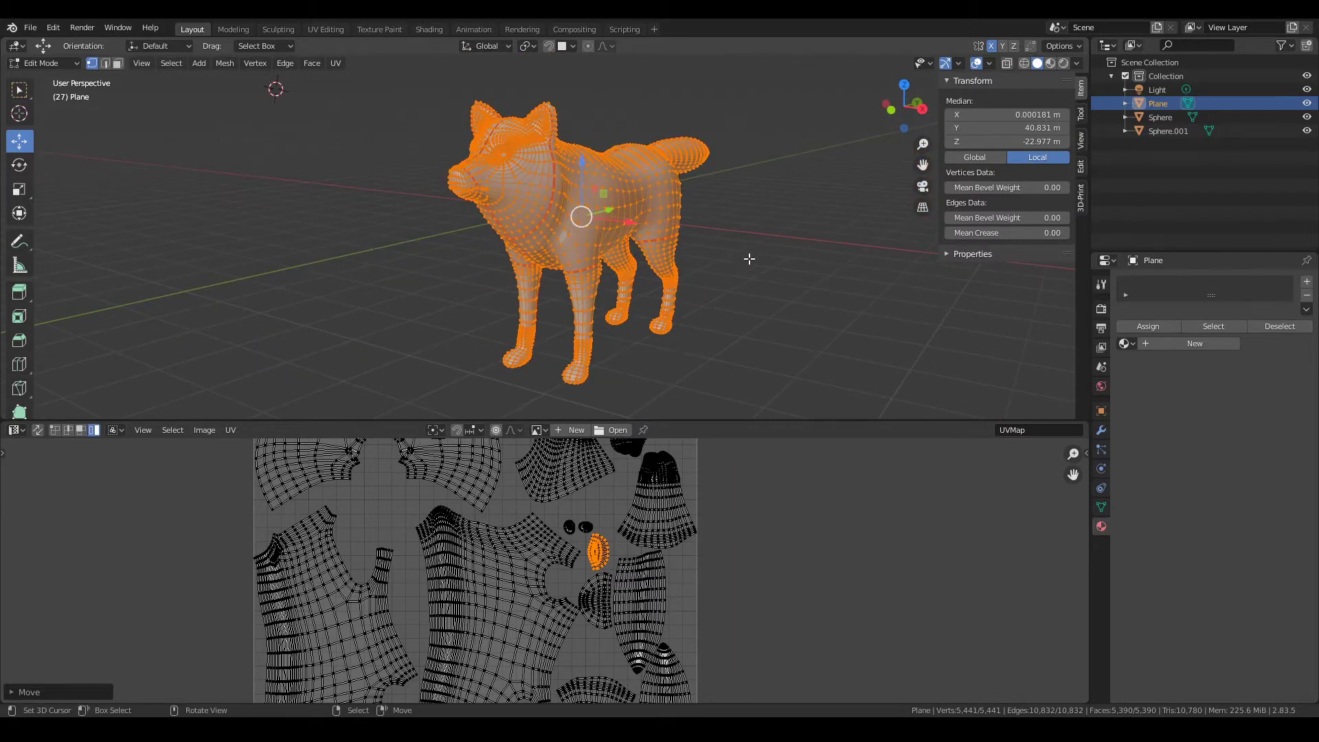
middle_drag(772, 278, 673, 268)
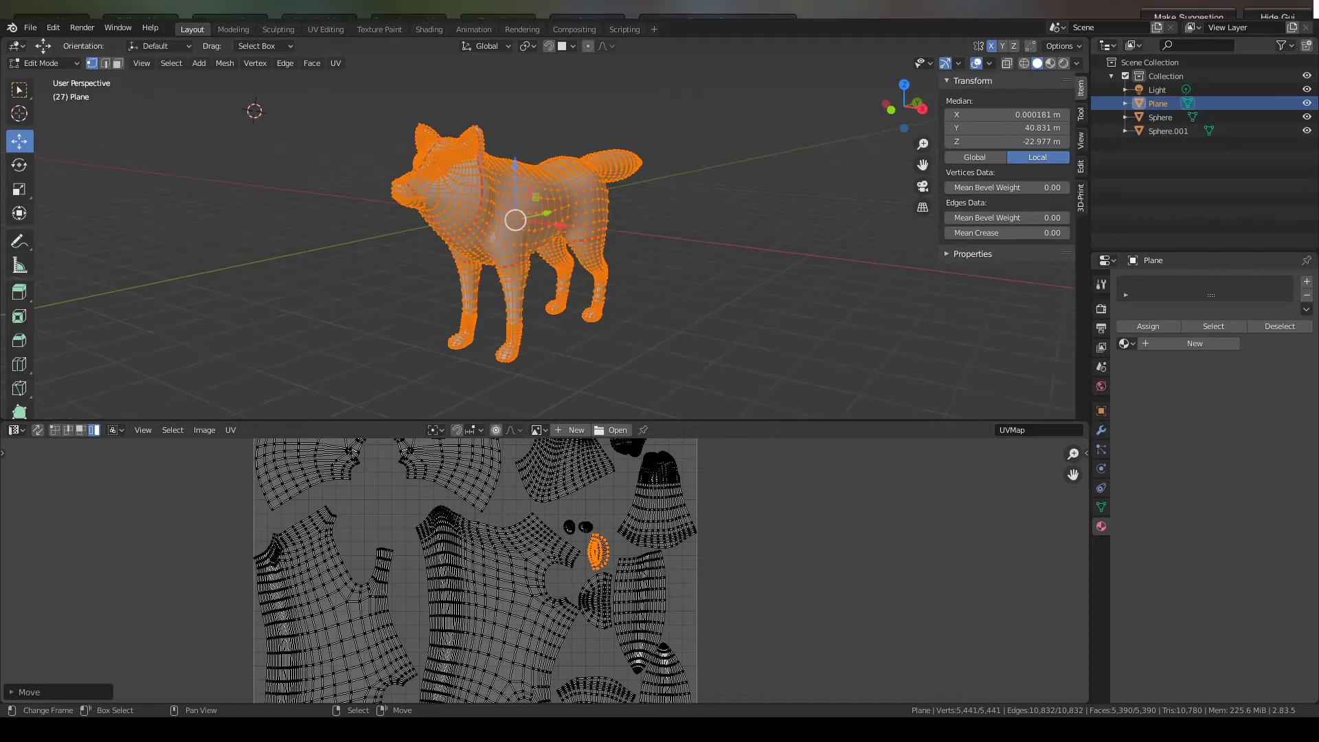
scroll(594, 251, up, 6)
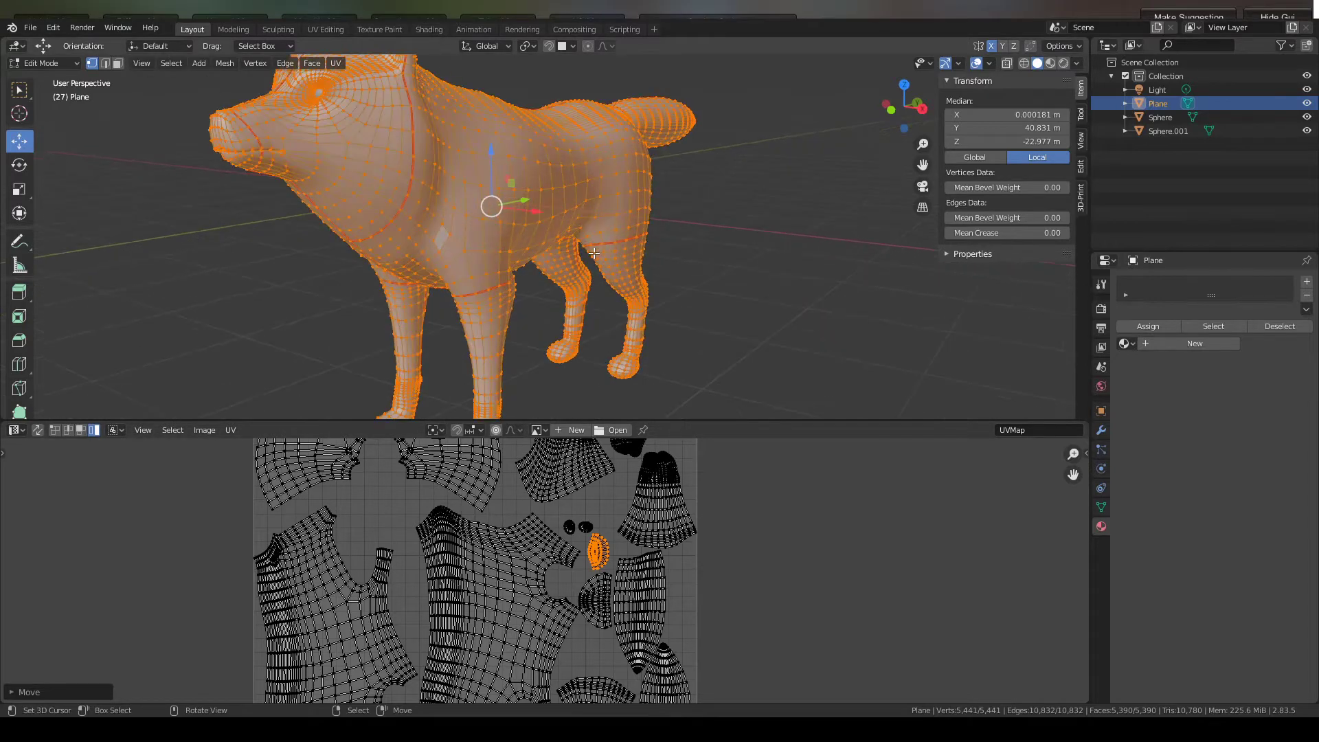
scroll(595, 251, down, 2)
scroll(594, 251, down, 2)
scroll(594, 251, up, 3)
scroll(594, 250, down, 2)
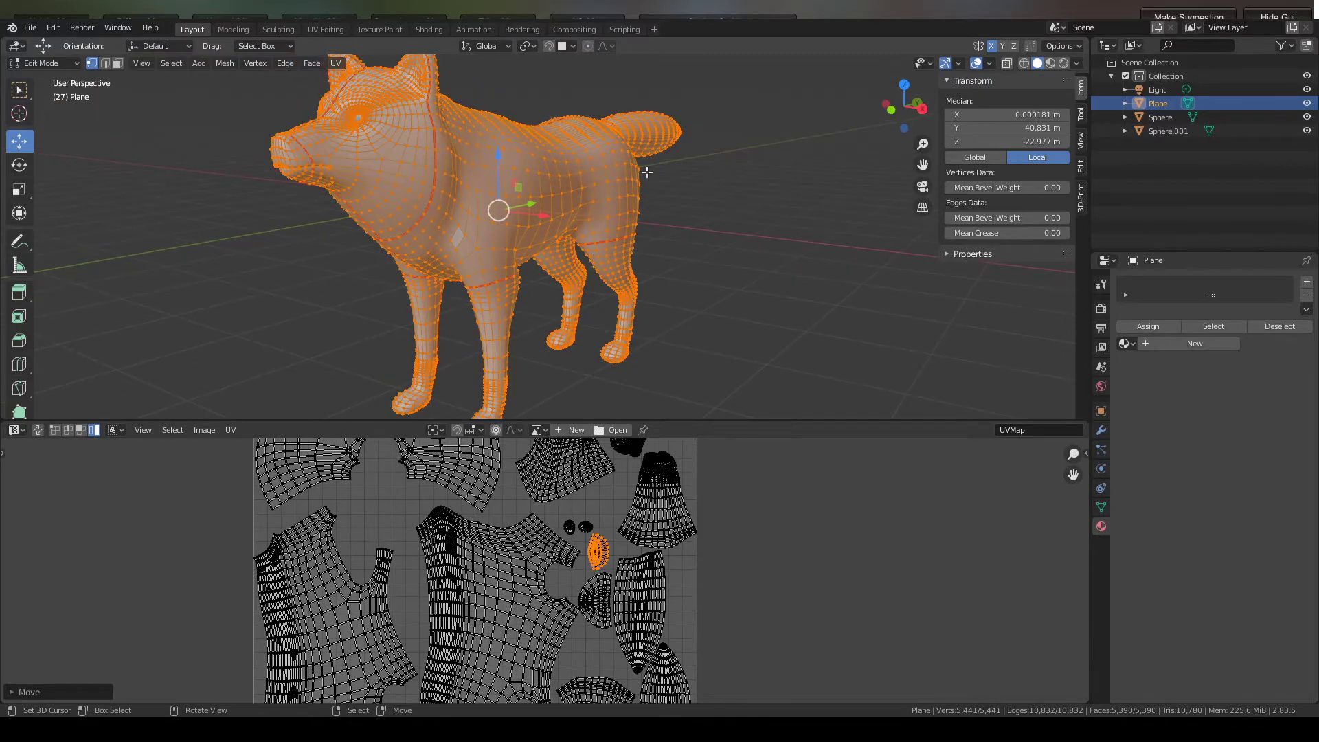
middle_drag(713, 181, 494, 176)
middle_drag(402, 142, 630, 183)
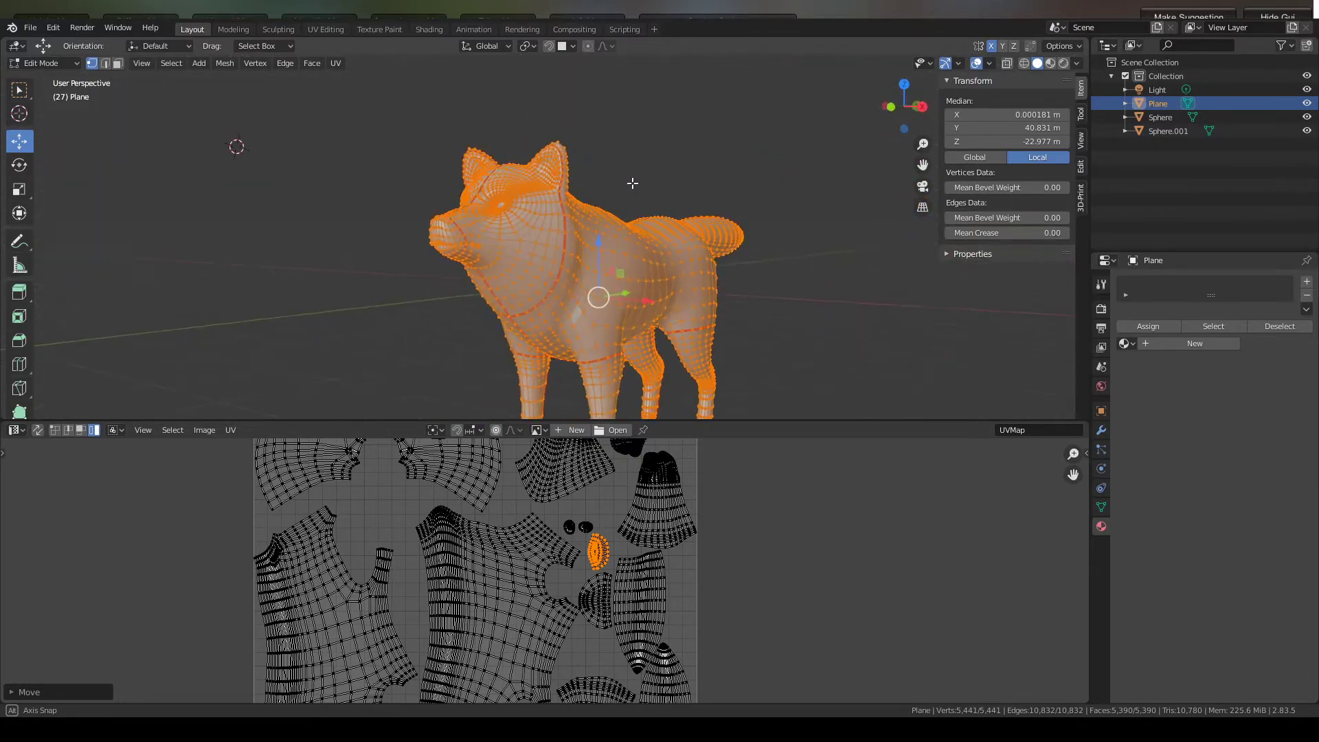
scroll(599, 219, up, 3)
scroll(492, 191, up, 1)
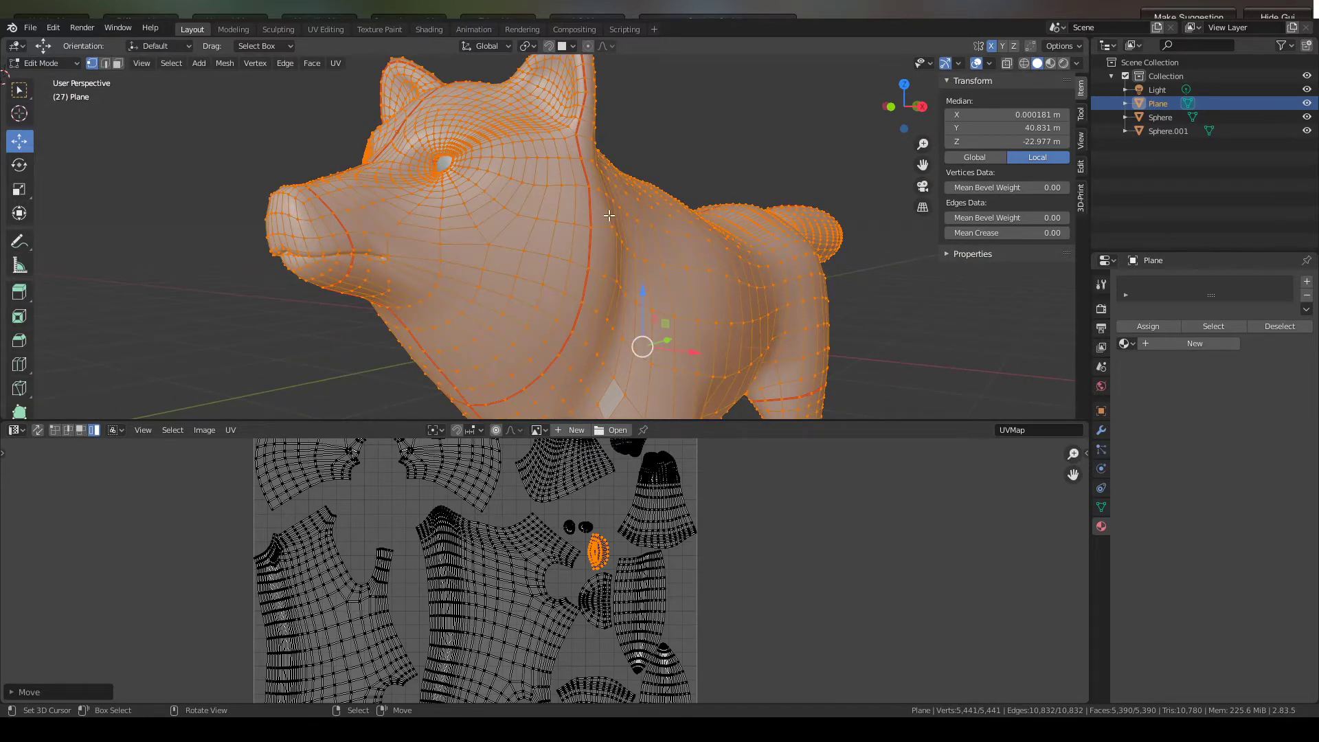
scroll(608, 214, down, 1)
mouse_move(614, 208)
middle_down()
mouse_move(694, 250)
mouse_move(636, 203)
middle_up()
scroll(641, 197, down, 2)
scroll(641, 197, up, 1)
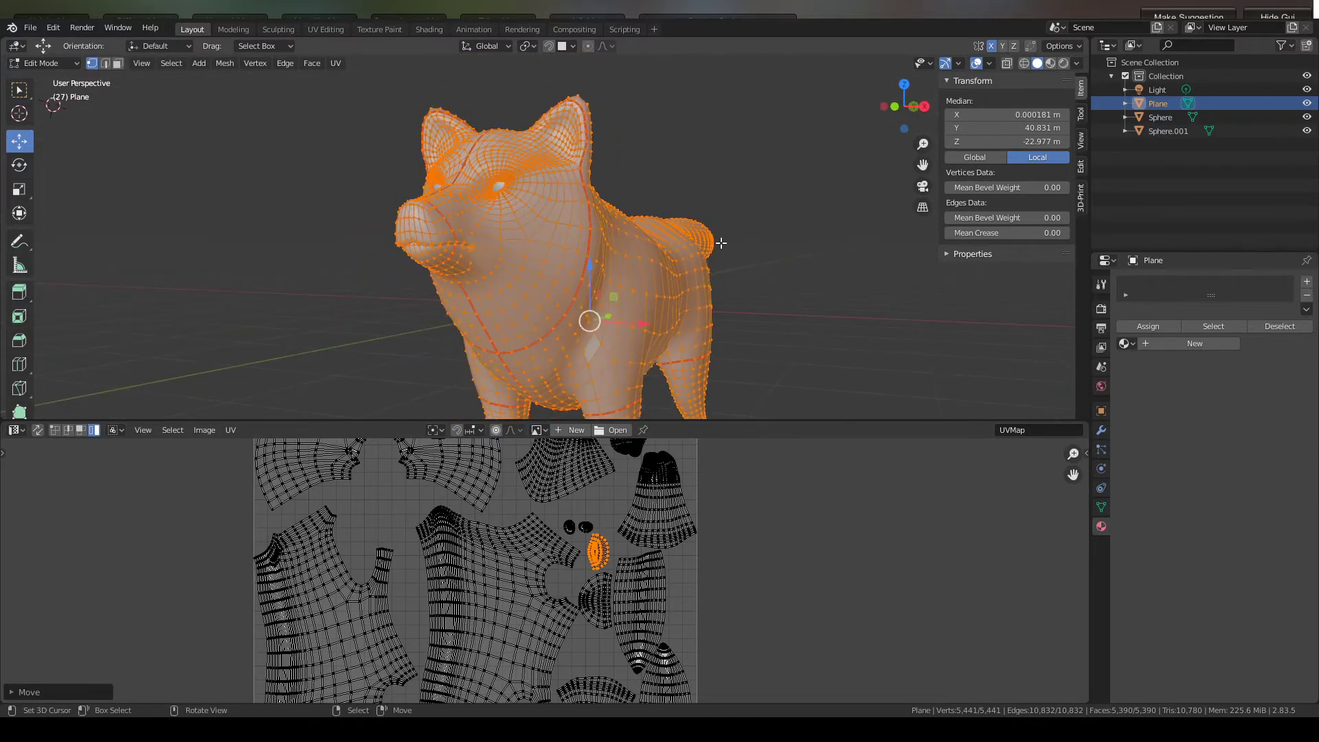
mouse_move(829, 225)
middle_down()
mouse_move(762, 244)
mouse_move(821, 250)
middle_up()
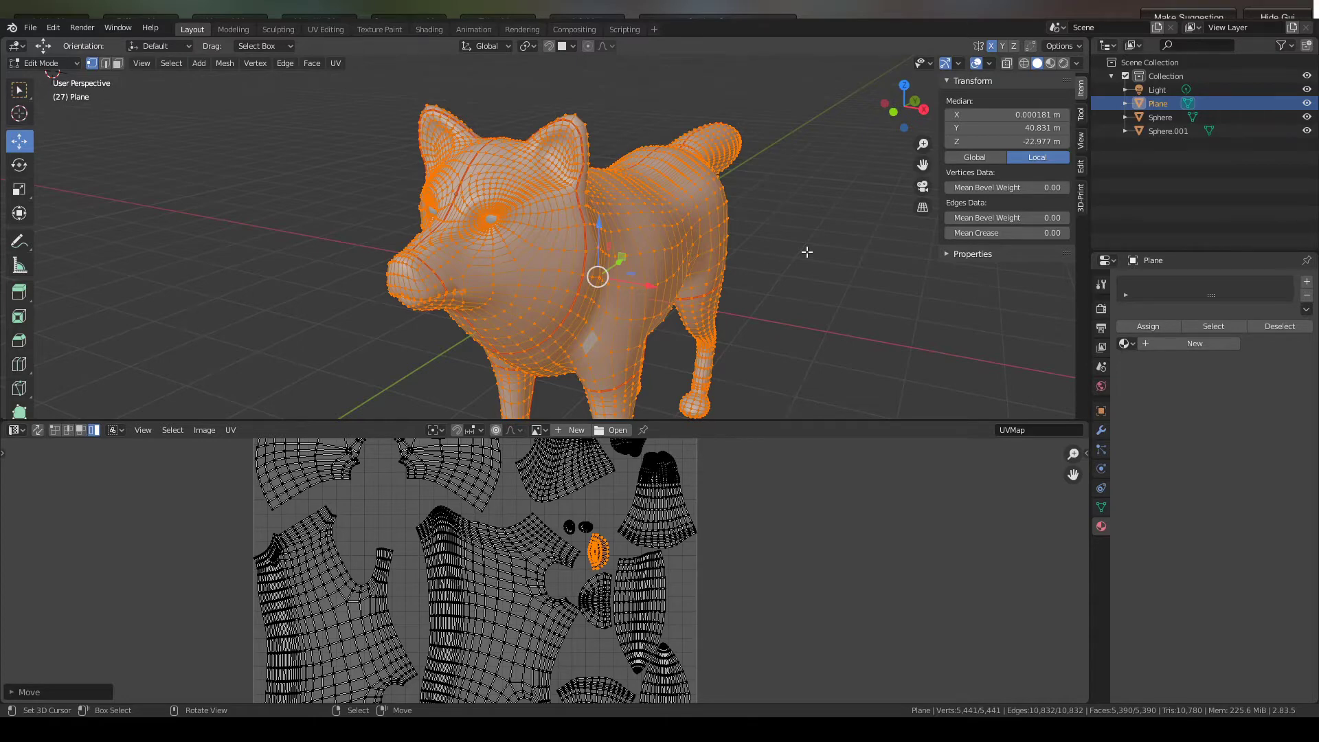
- Inspect the wolf mesh up close from the front and in full side profile
scroll(728, 203, up, 1)
middle_drag(725, 208, 772, 162)
scroll(657, 172, up, 2)
middle_drag(703, 398, 752, 309)
scroll(826, 301, up, 3)
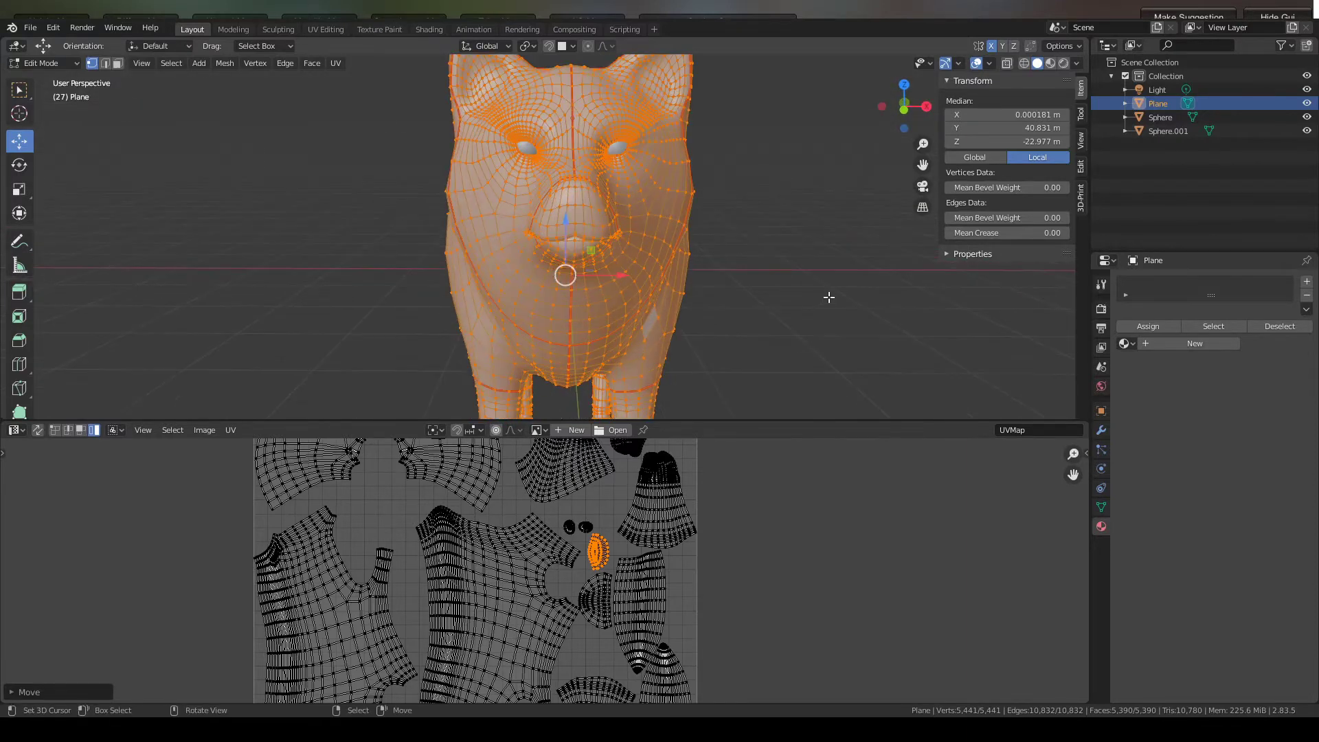
scroll(827, 290, down, 2)
shift+middle_drag(818, 271, 630, 220)
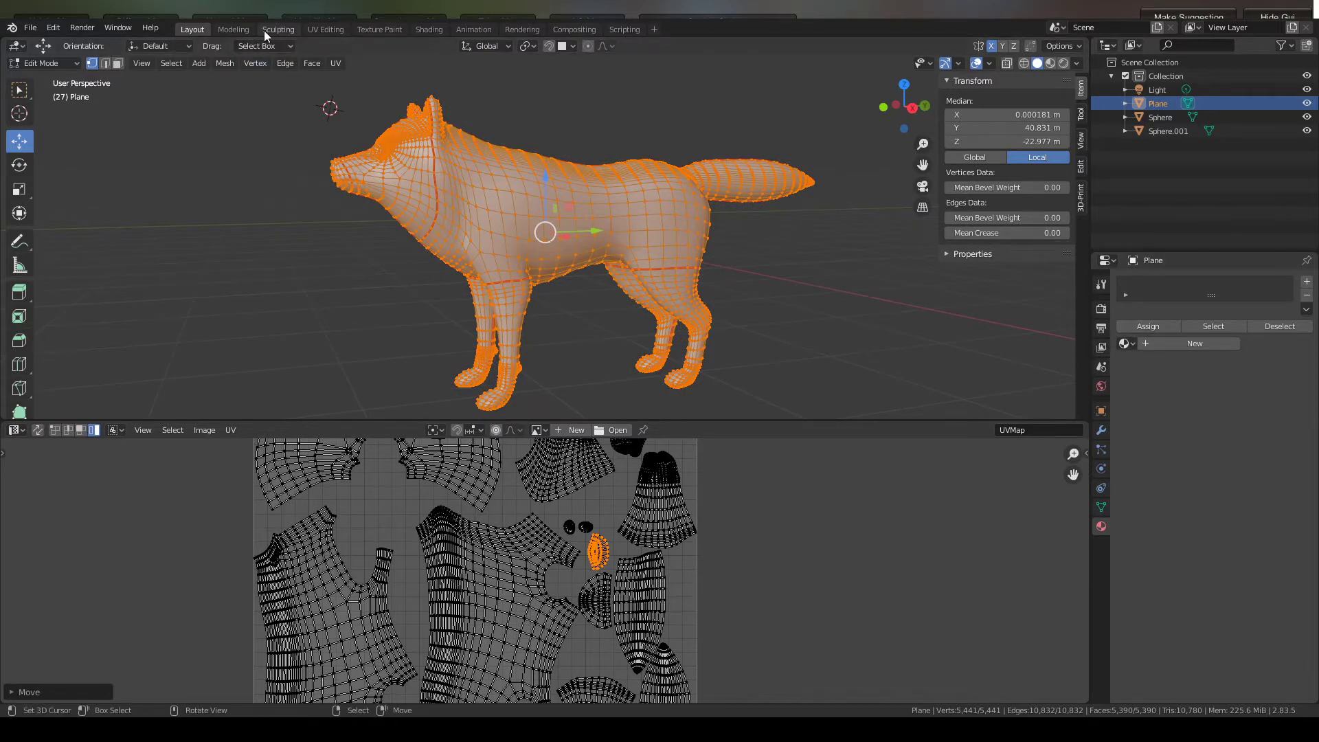
- Switch to the Texture Paint workspace and check the wolf model from the front and side
click(391, 29)
scroll(606, 250, up, 4)
scroll(619, 251, down, 4)
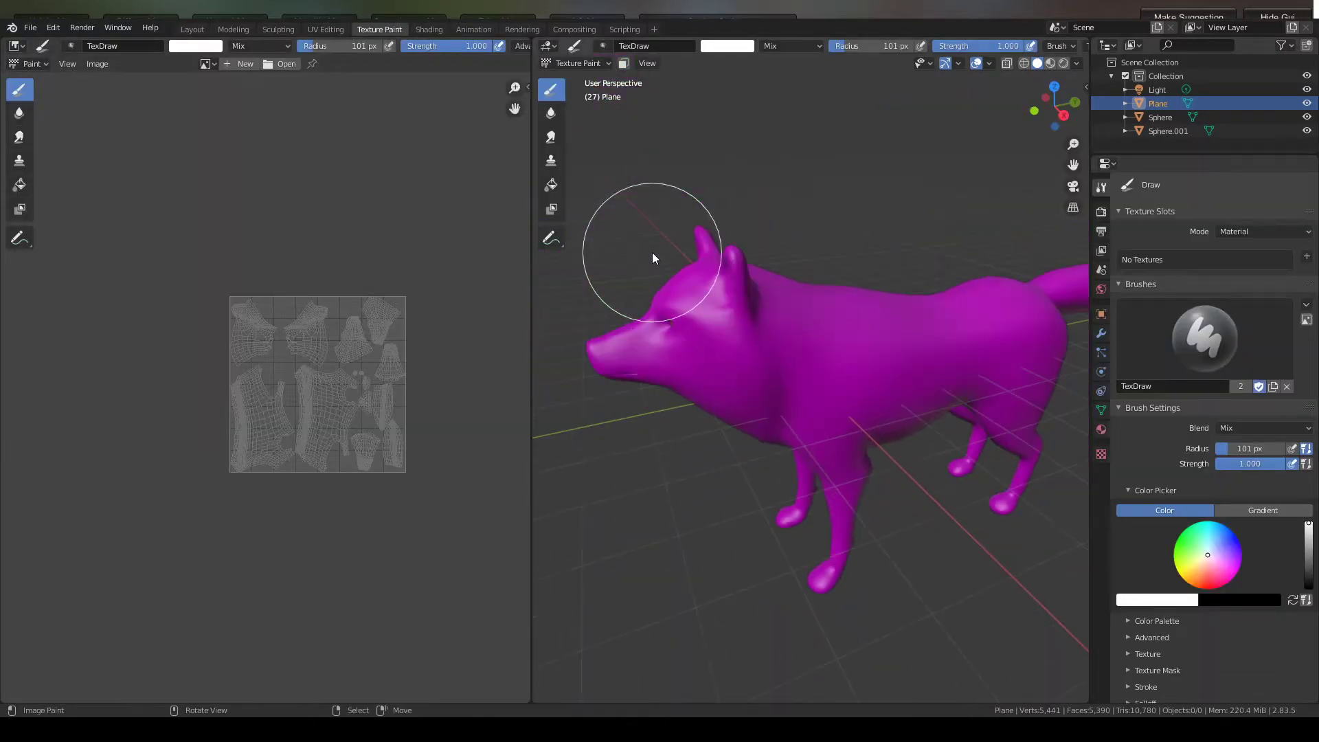
middle_drag(652, 253, 793, 180)
scroll(764, 219, down, 2)
scroll(764, 216, up, 2)
scroll(825, 207, down, 1)
scroll(824, 206, up, 1)
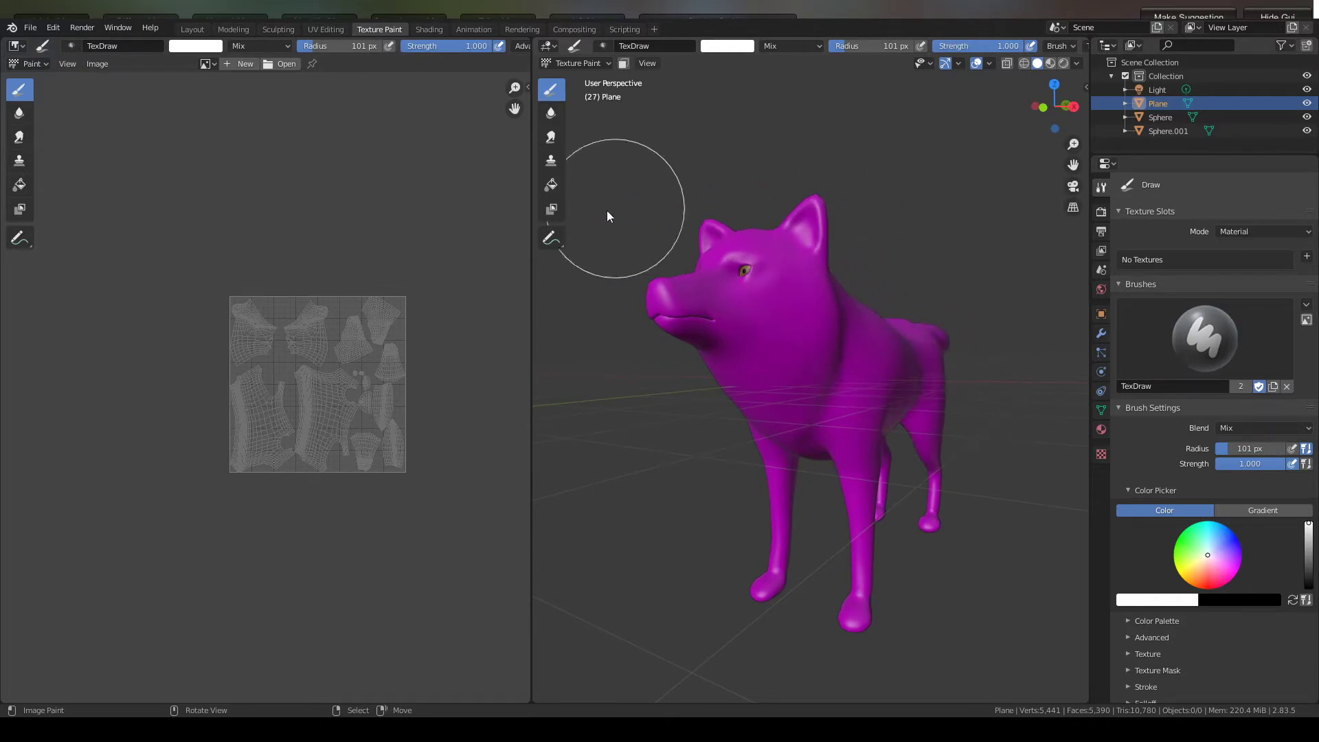
middle_drag(830, 232, 802, 270)
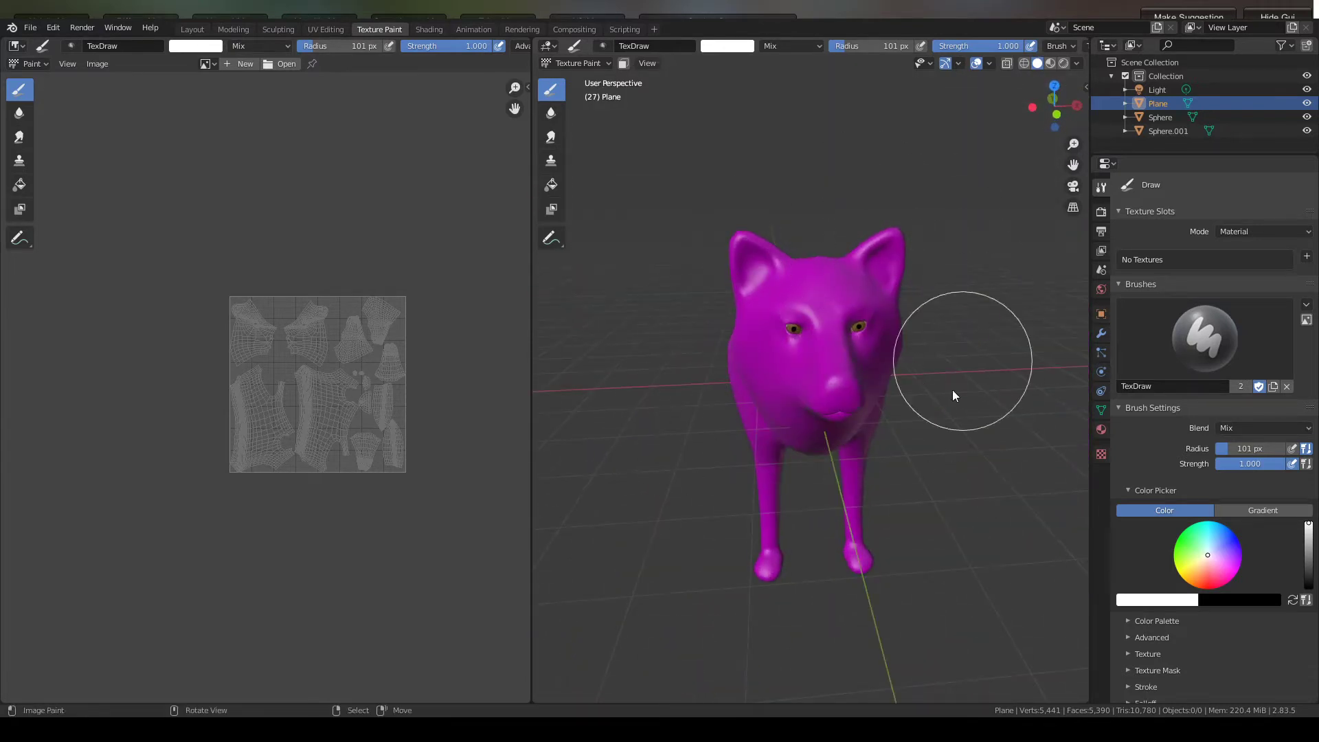
mouse_move(890, 302)
middle_down()
mouse_move(807, 264)
mouse_move(708, 279)
middle_up()
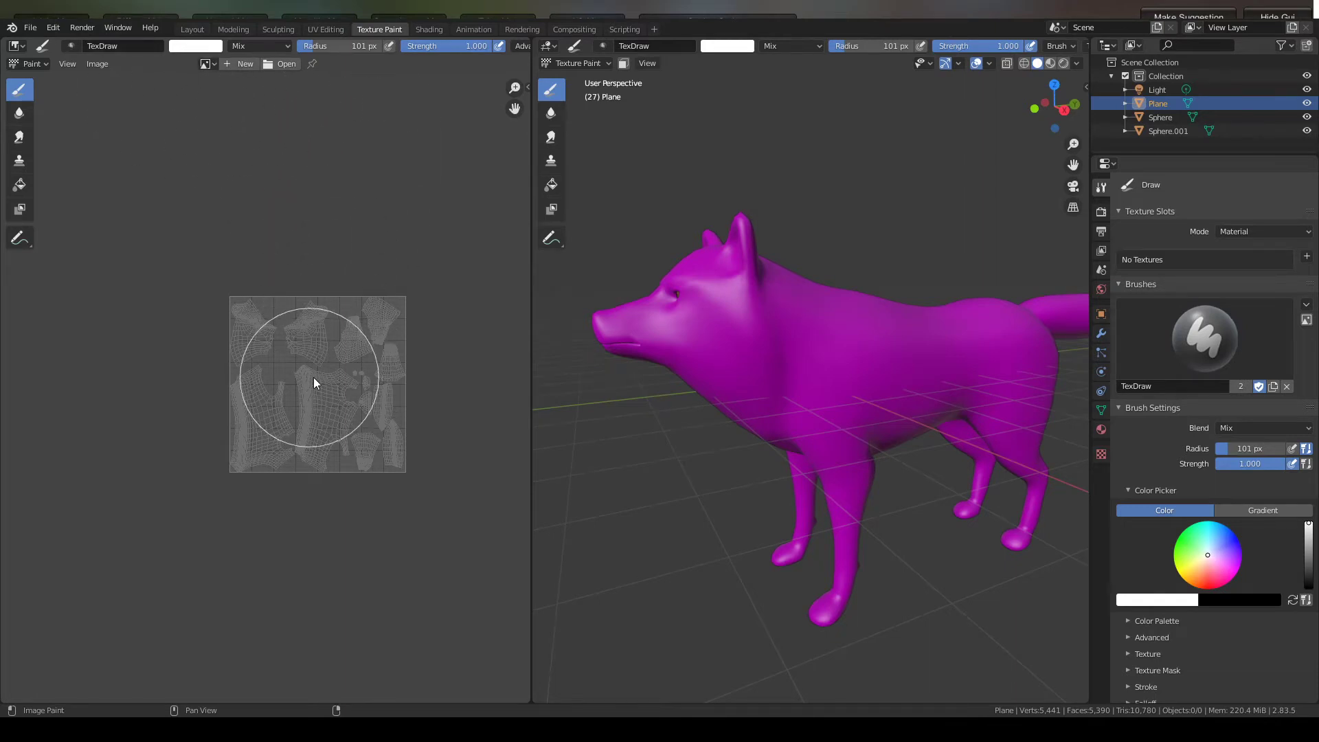
- Start a new texture image for the wolf and name it Woofiness
click(229, 63)
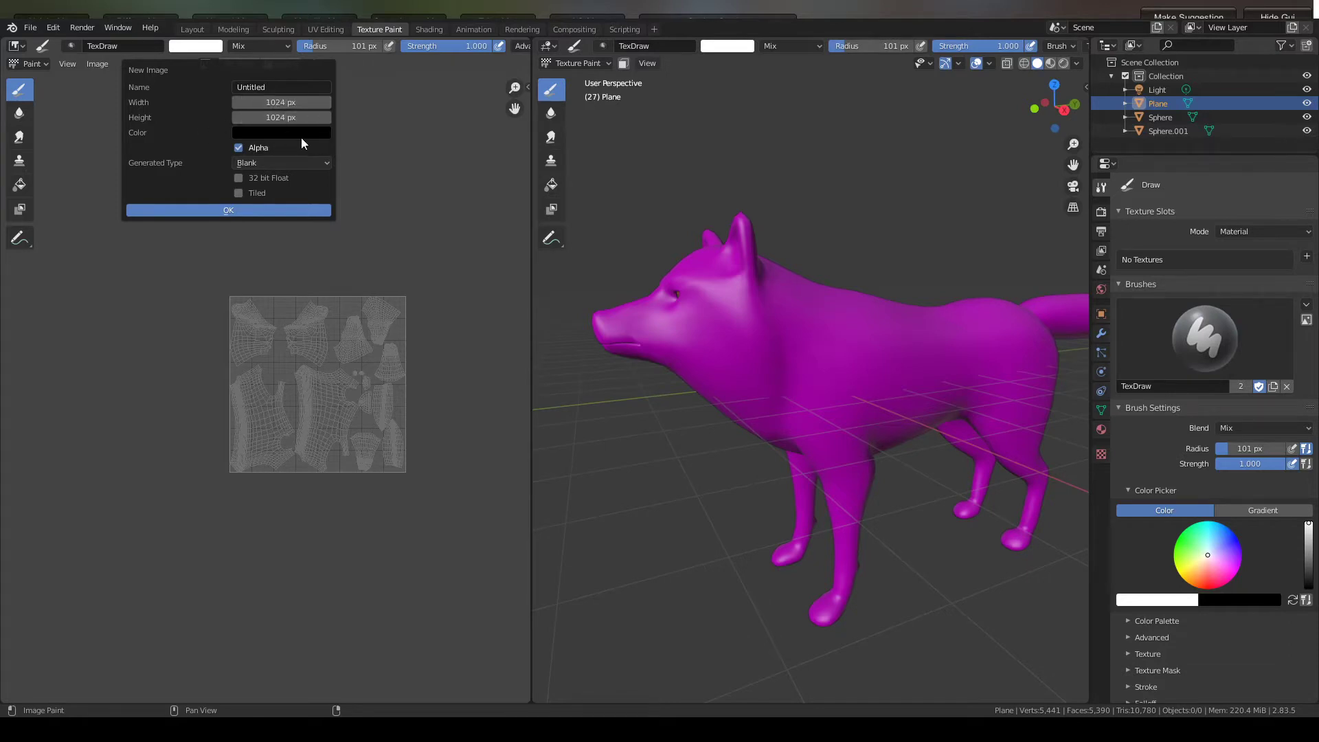
click(274, 88)
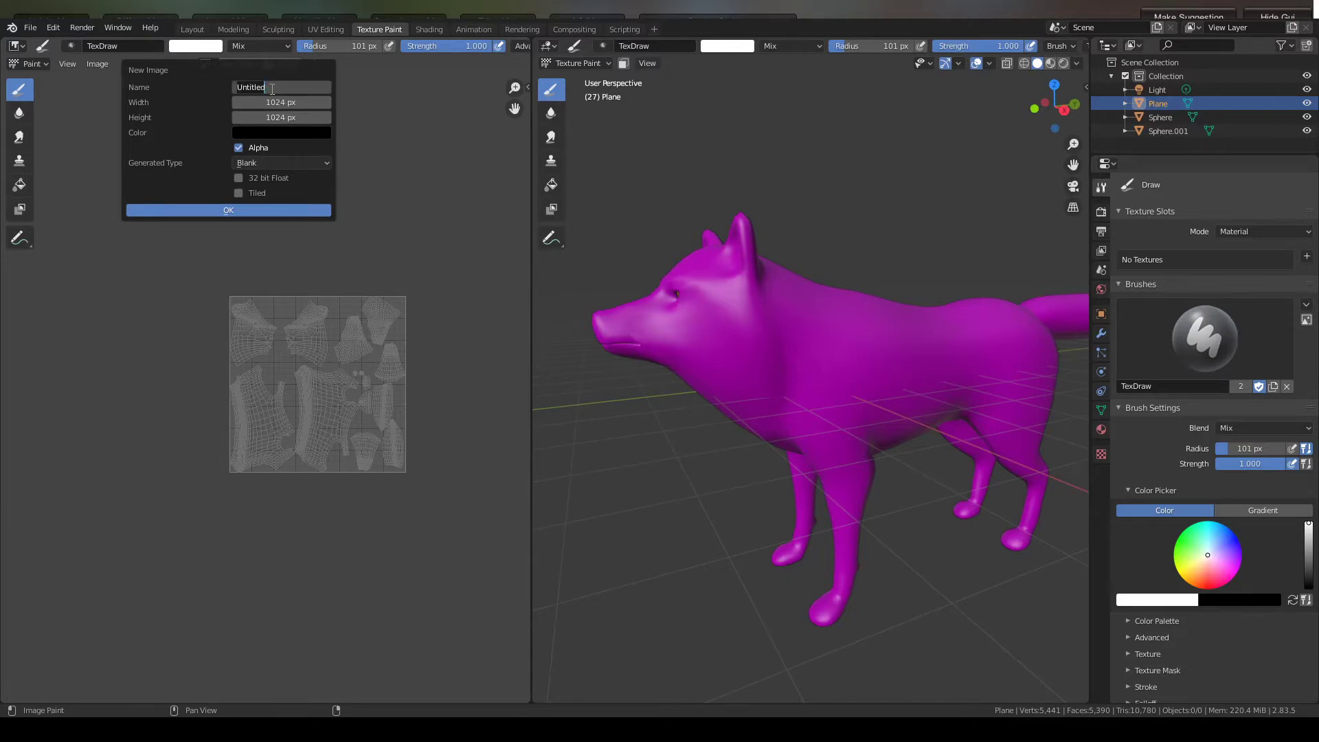
text(Woofiness)
- Set the new image's width and height to 4000 px
click(280, 102)
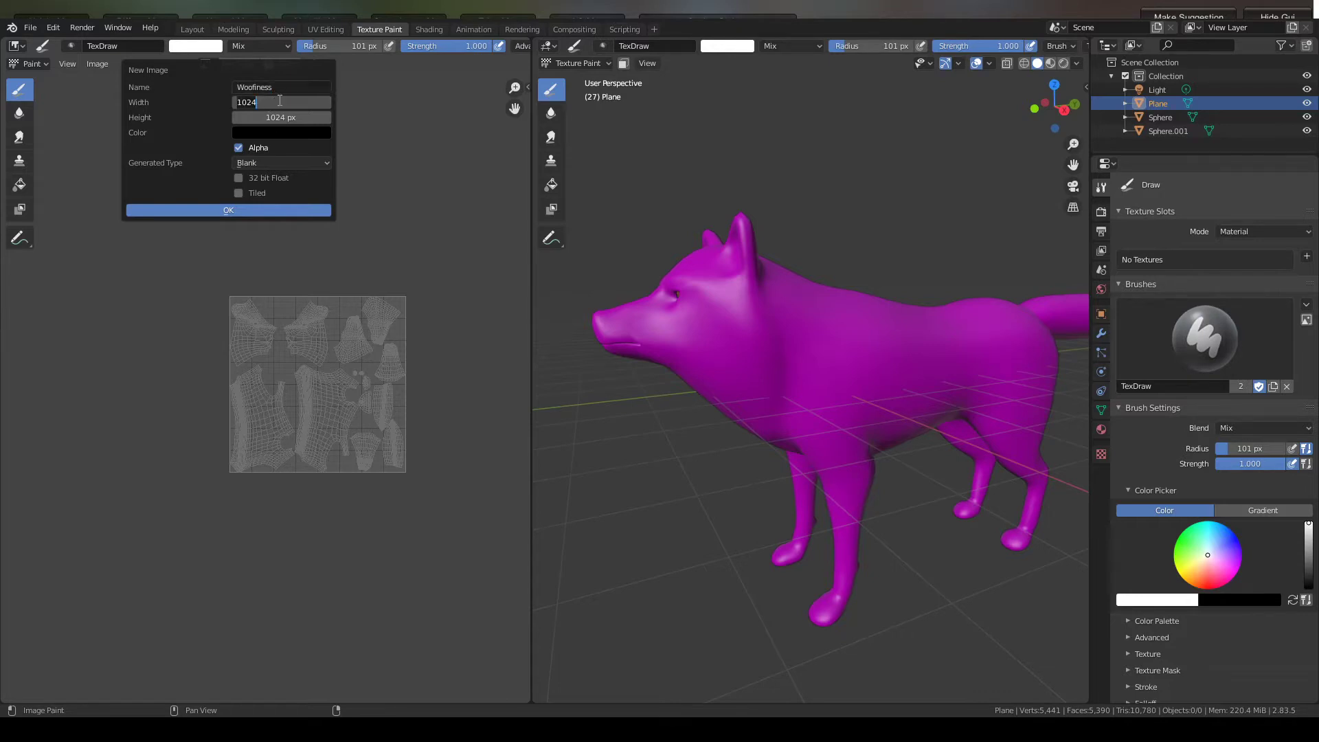
text(4000)
key(Tab)
text(4)
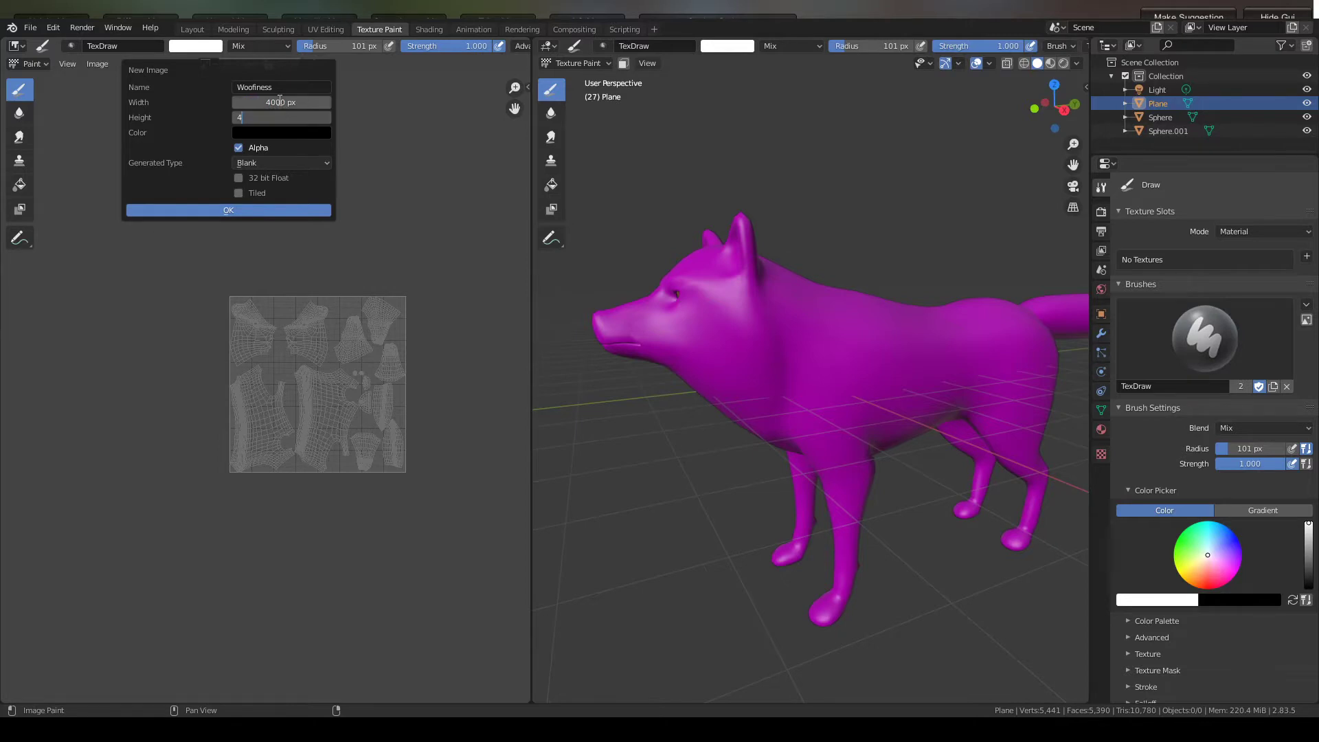
text(000)
key(Return)
- Set the image's width and height to 2000 px and create it
click(274, 102)
text(2000)
key(Tab)
text(2000)
key(Return)
click(233, 212)
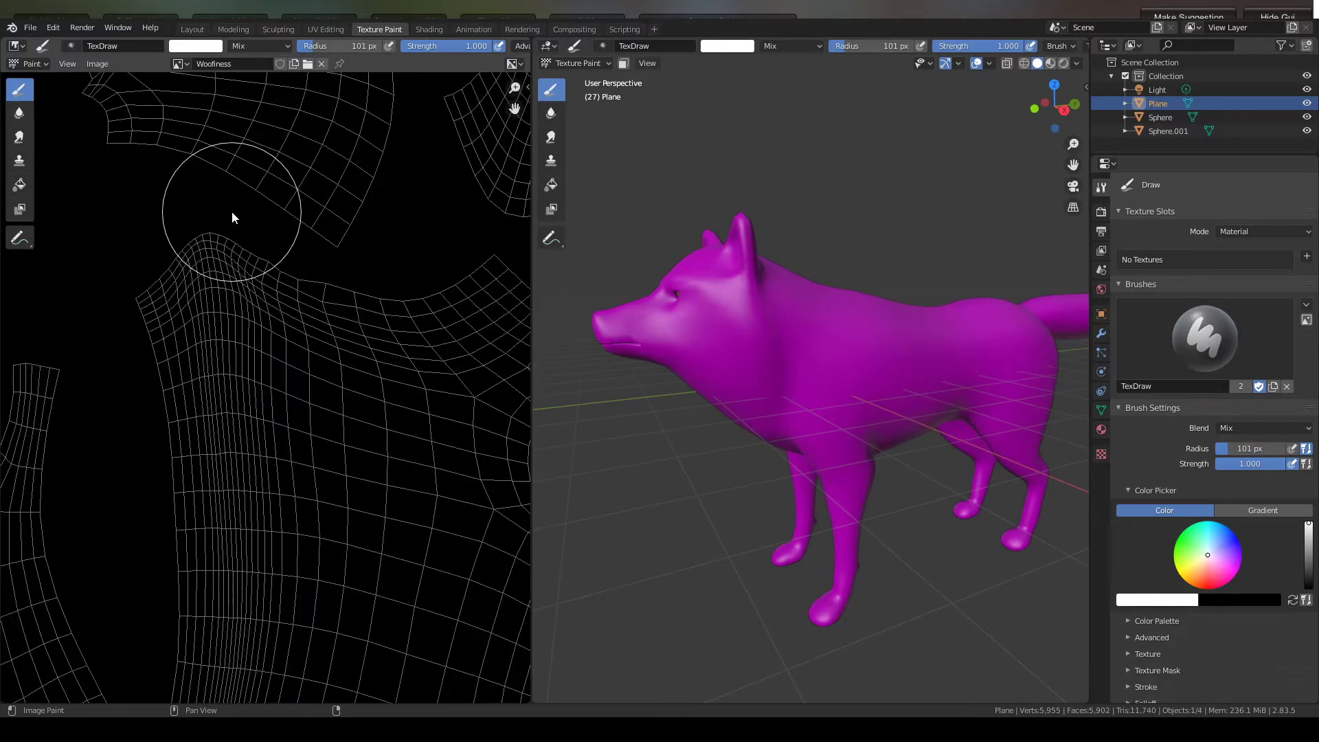
- Examine the complete UV layout over the black Woofiness image
scroll(329, 312, down, 2)
scroll(330, 312, down, 3)
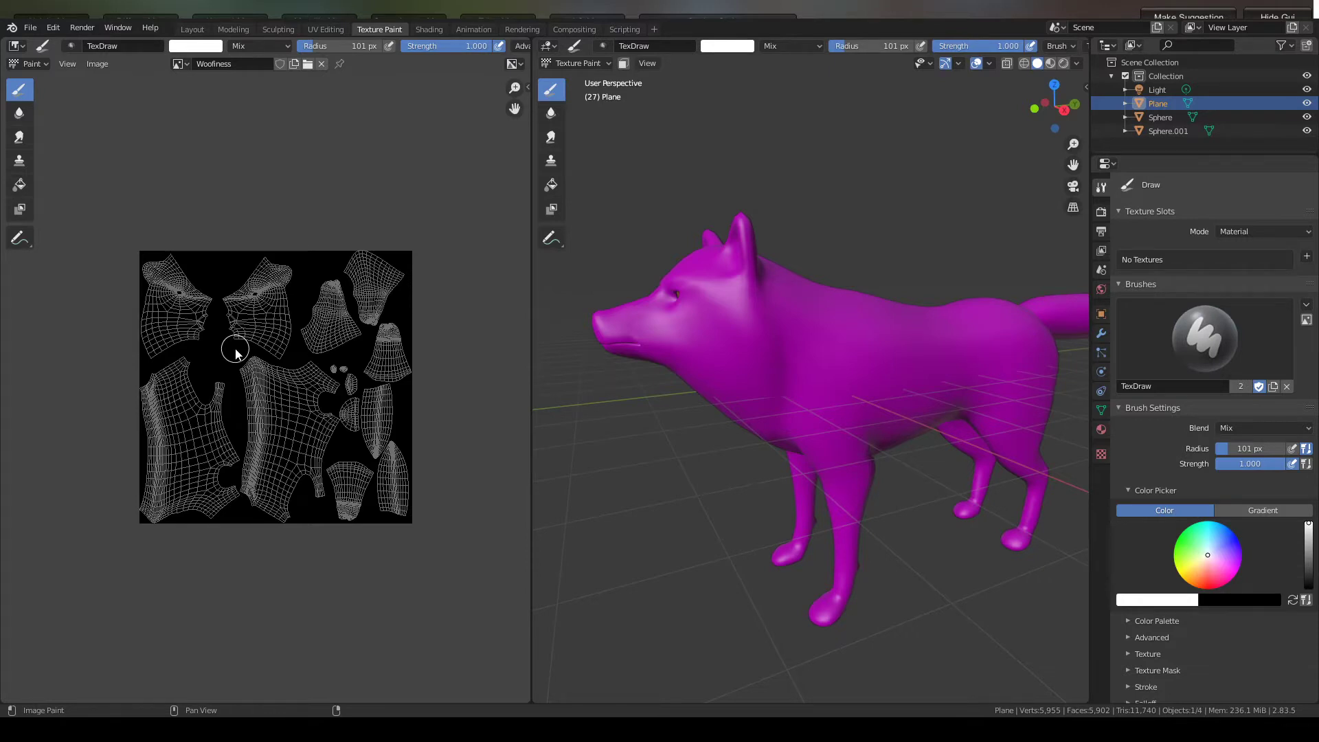
scroll(236, 347, up, 3)
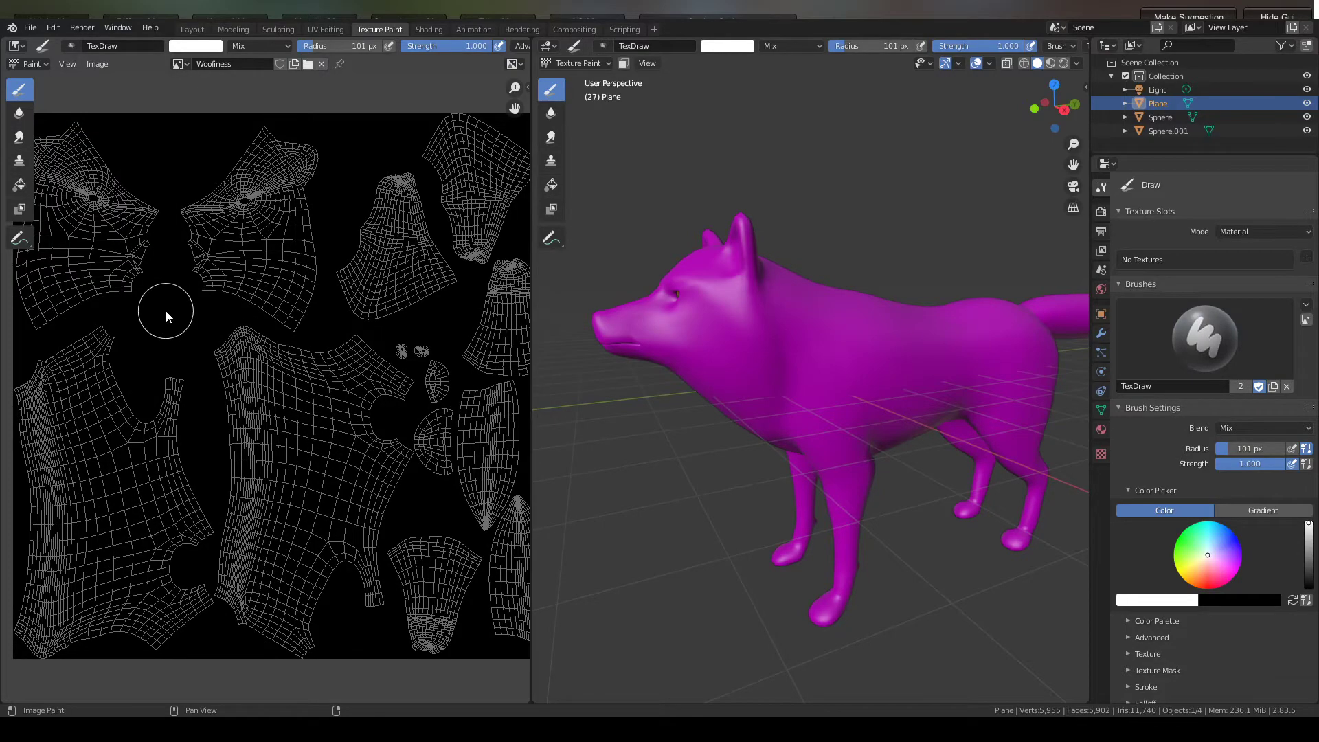
scroll(167, 311, up, 2)
scroll(166, 310, down, 3)
scroll(163, 312, up, 1)
scroll(163, 312, down, 1)
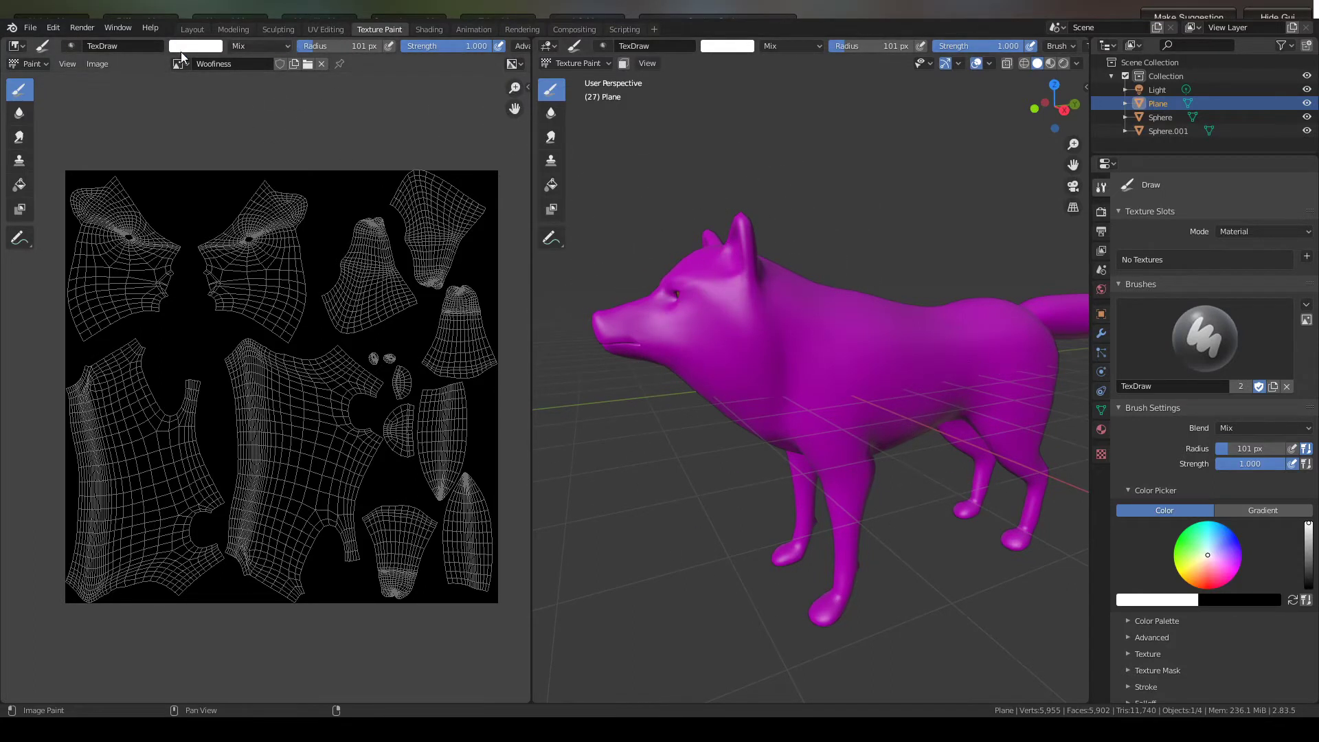
- In the Layout workspace, give the wolf a new material whose Base Color is an Image Texture using the Woofiness image
click(181, 30)
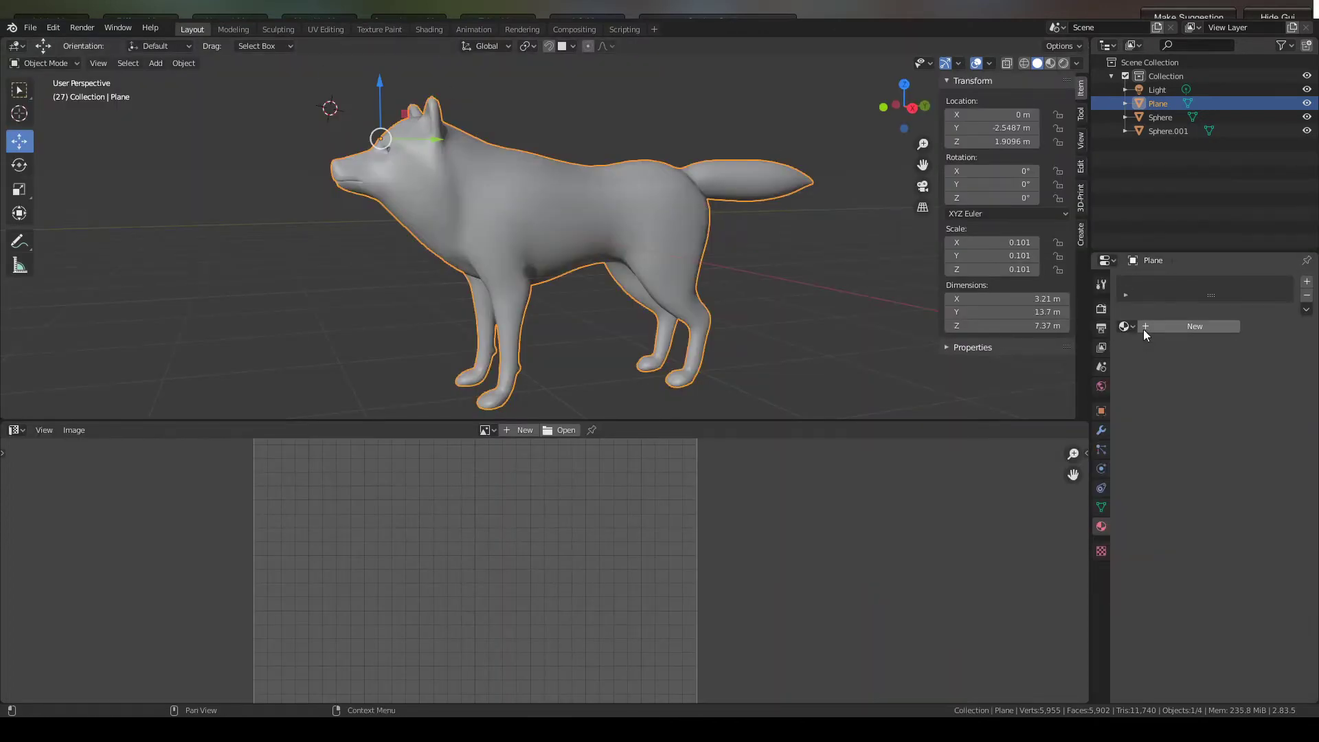
click(1161, 327)
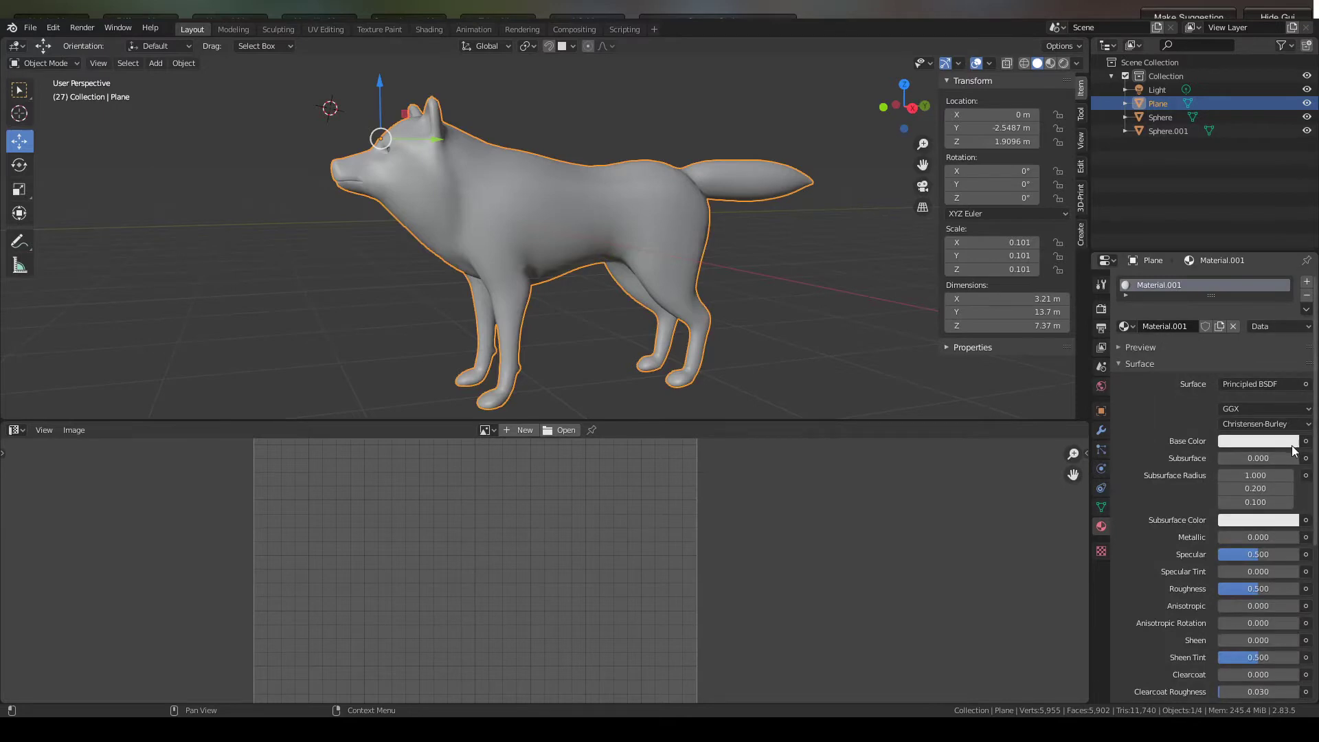
click(1308, 448)
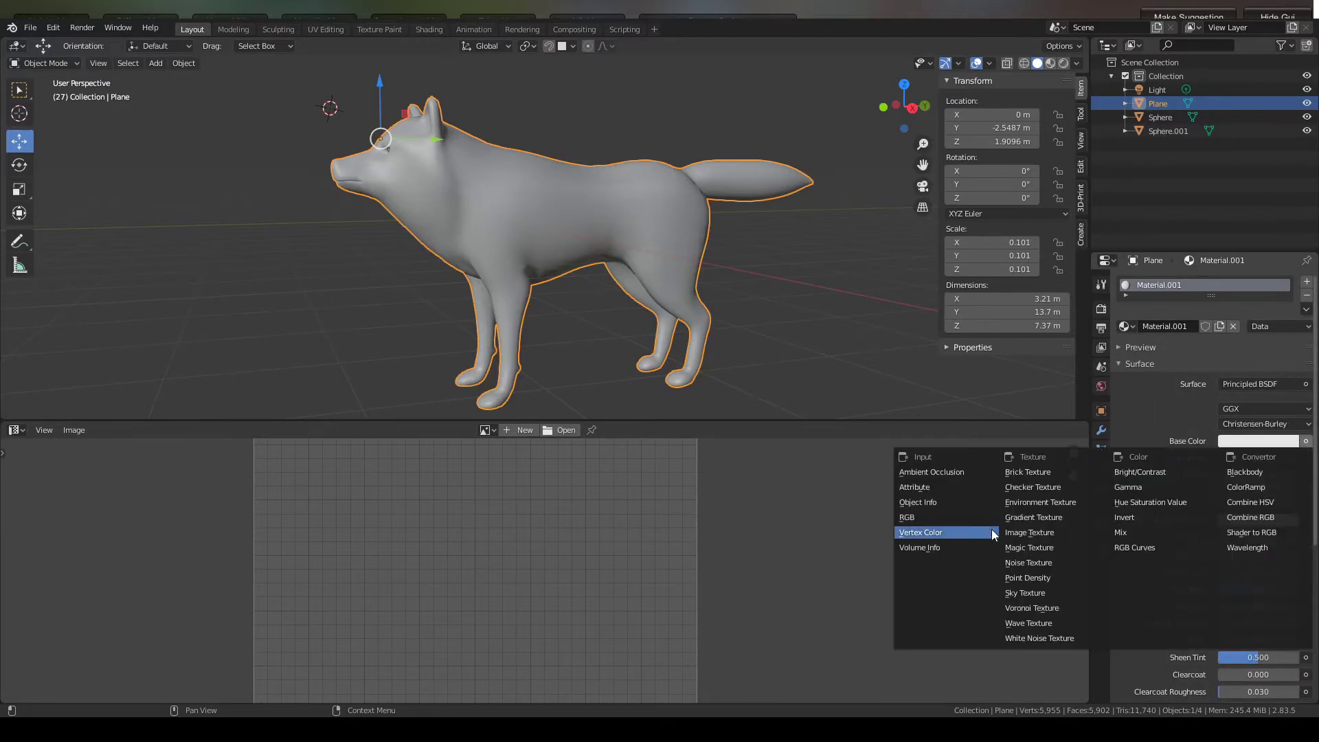
click(1028, 540)
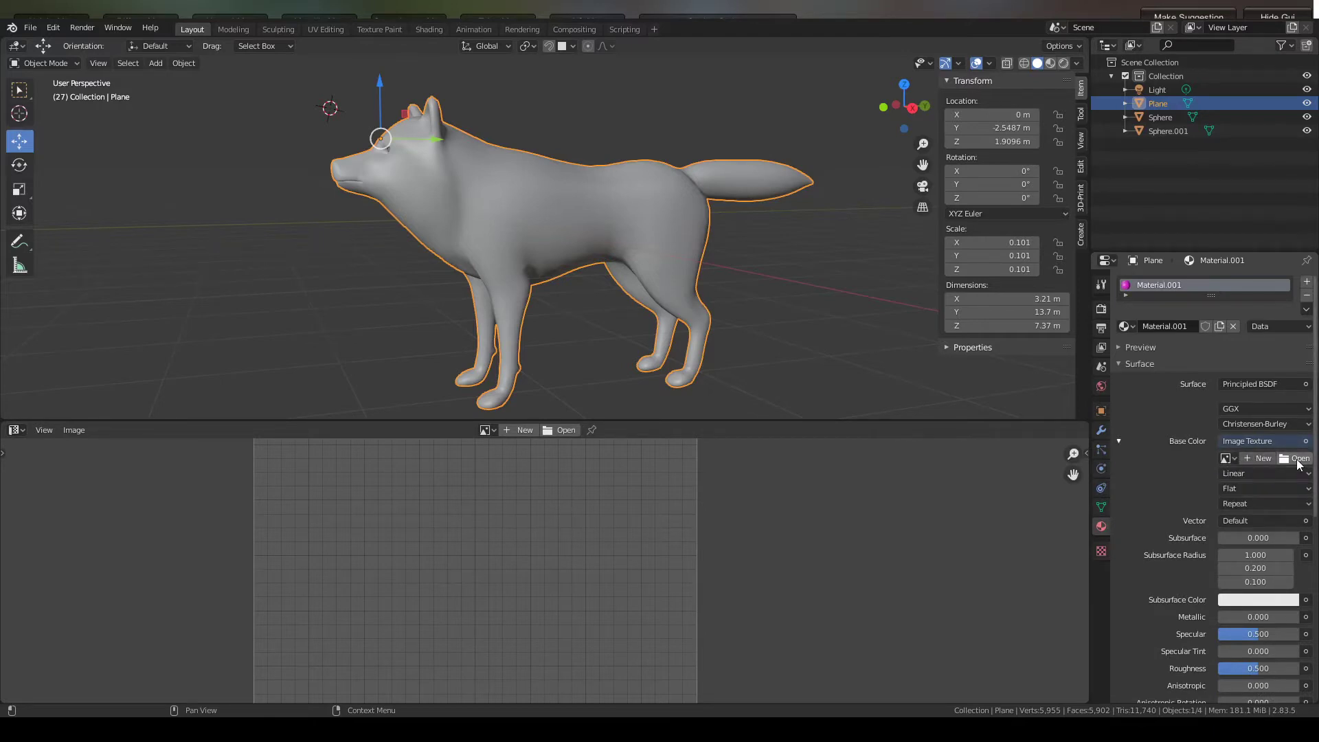
click(1228, 461)
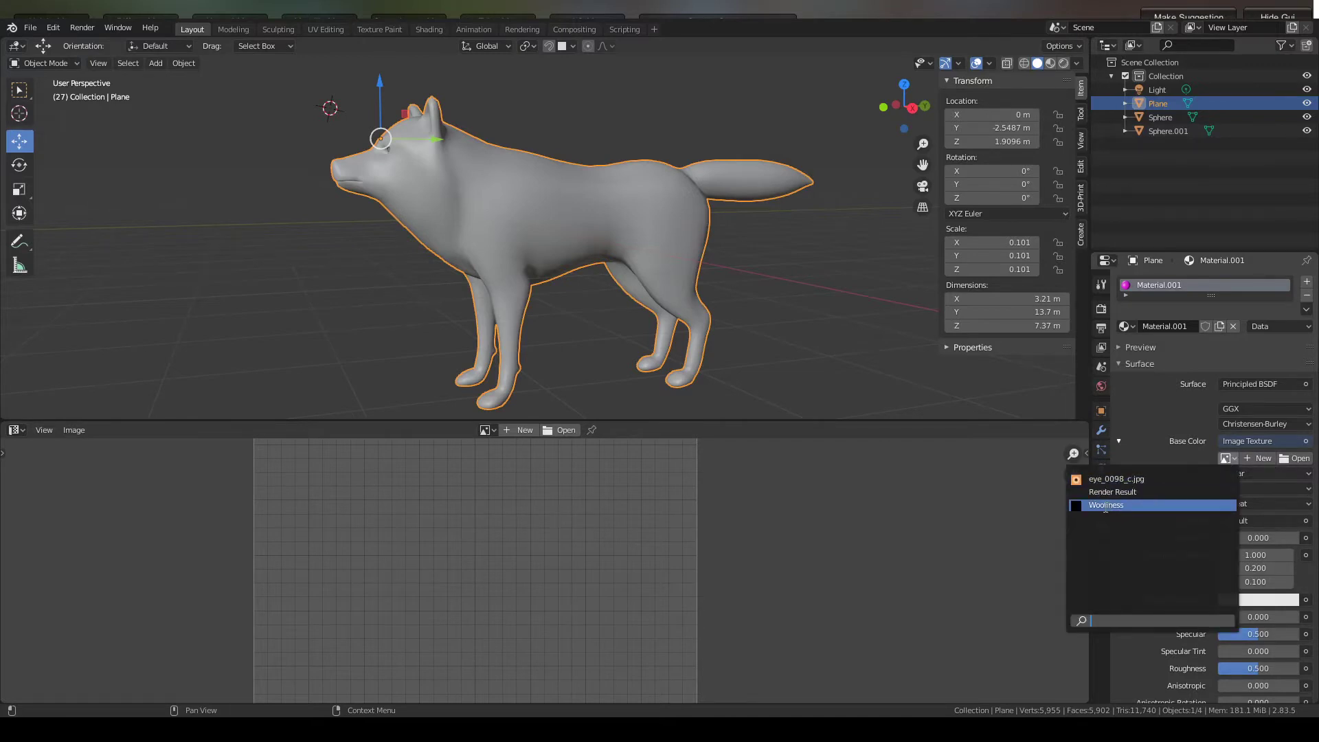
click(1108, 505)
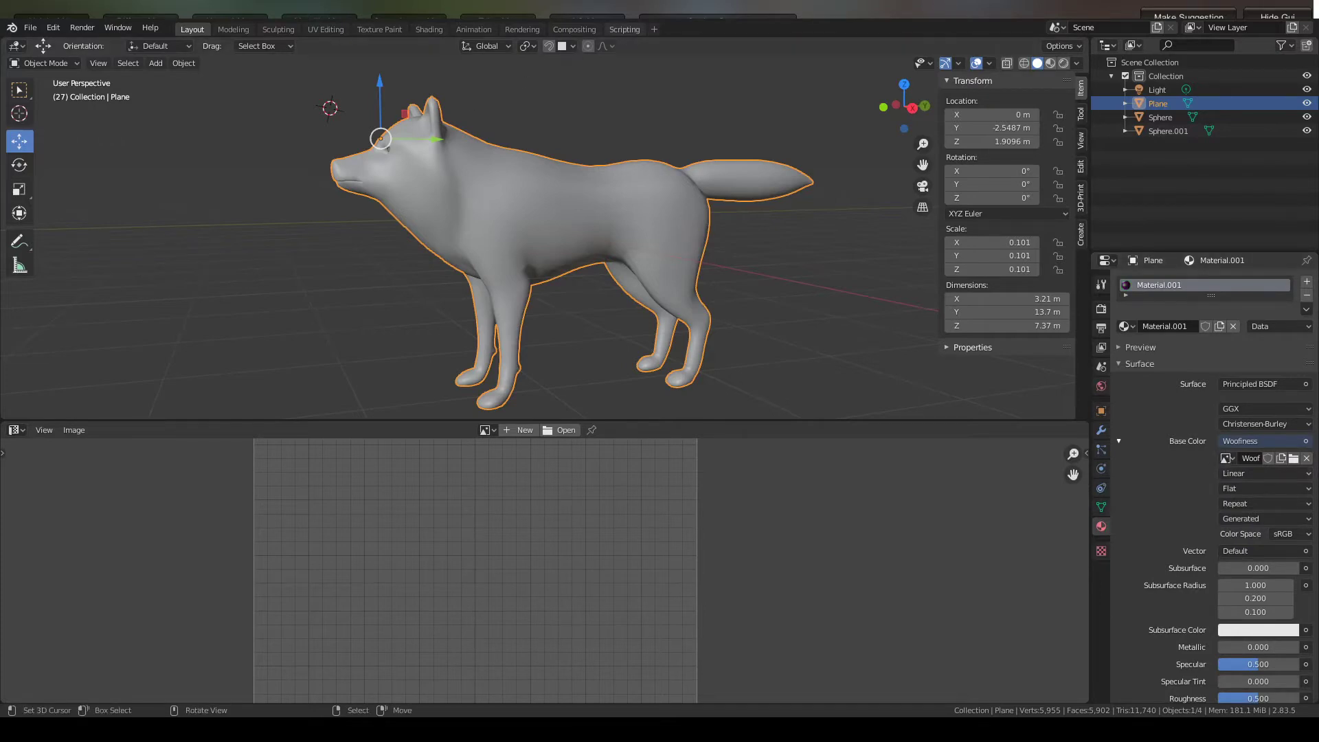
- Return to the Texture Paint workspace and hide the eyeball objects Sphere and Sphere.001
click(374, 29)
scroll(799, 381, up, 6)
scroll(800, 381, down, 3)
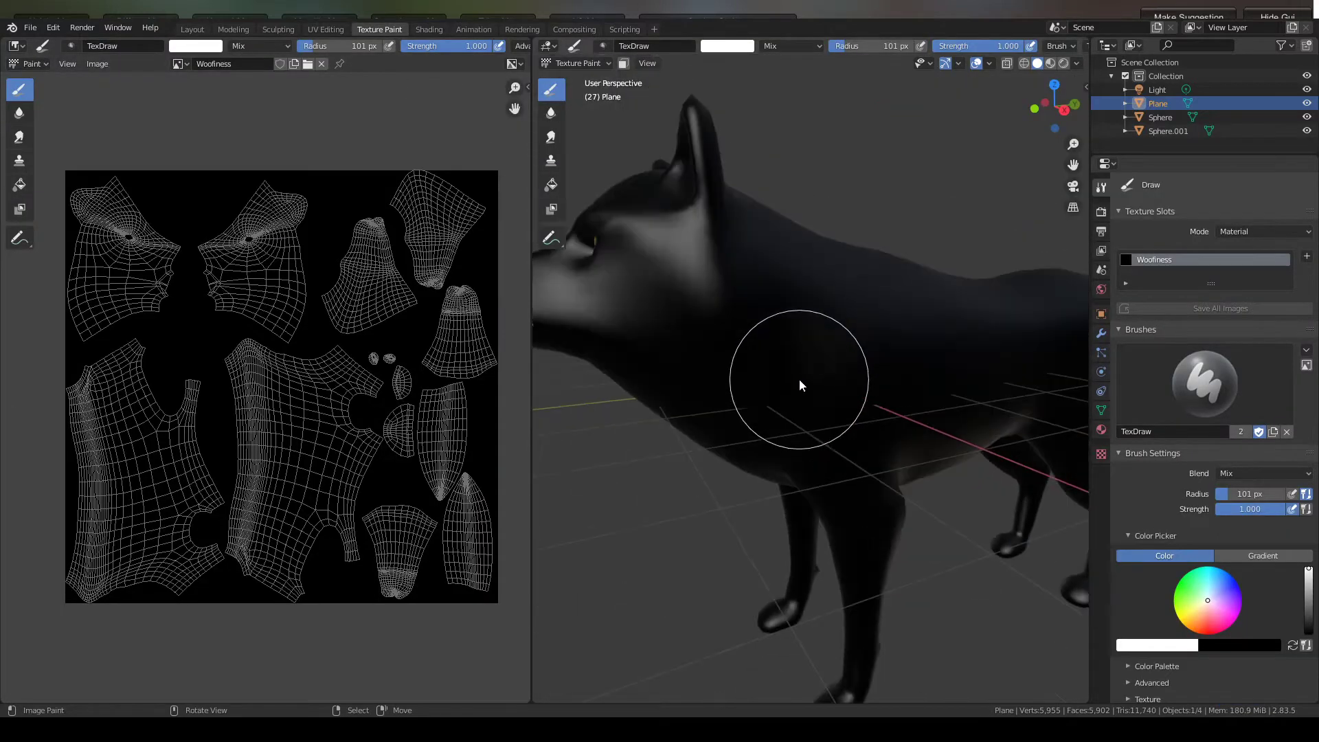
middle_drag(800, 381, 885, 415)
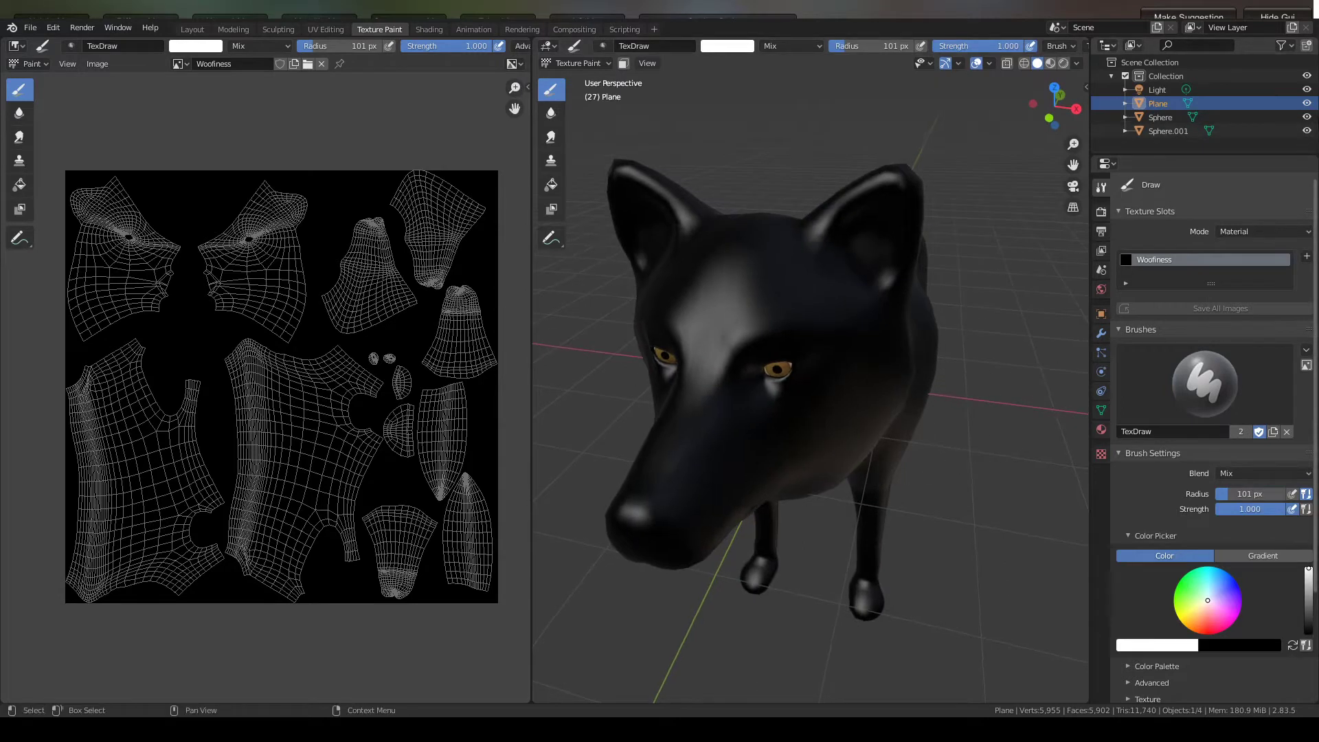
click(1307, 117)
click(1307, 130)
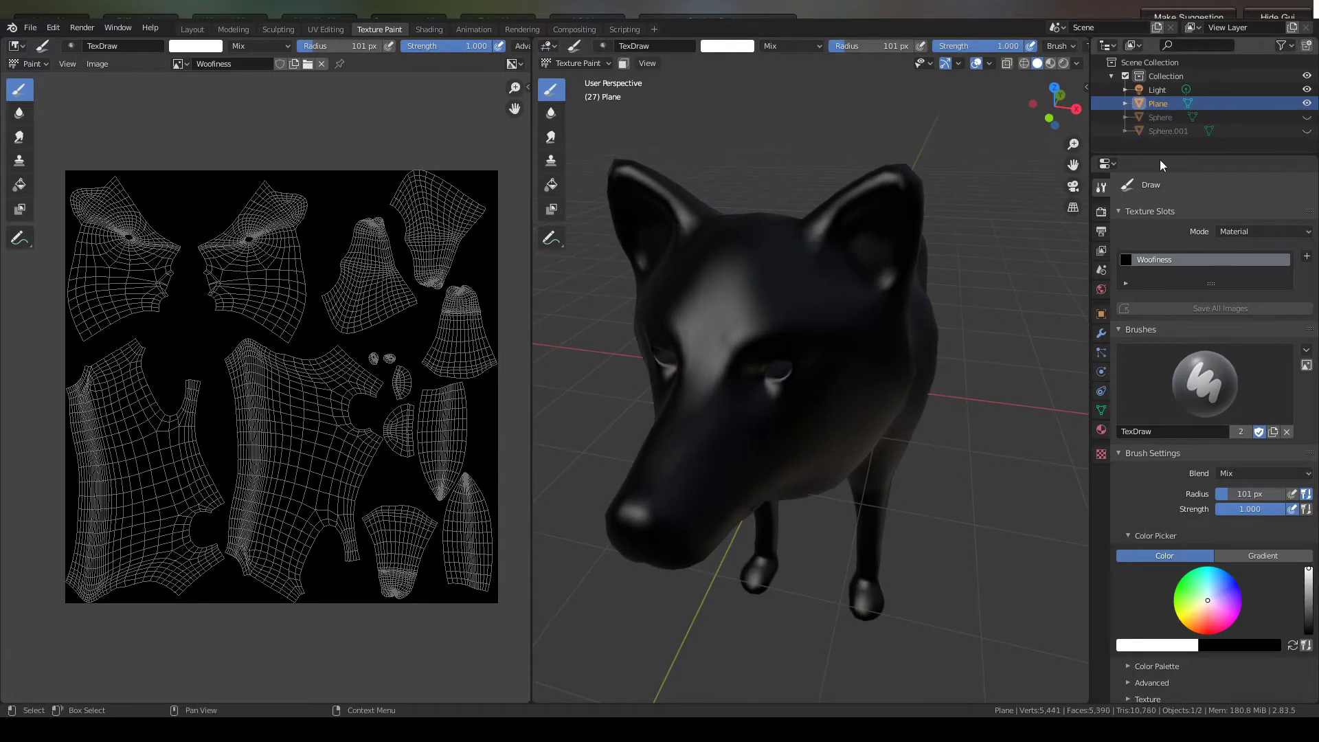
- Create a new brush texture of type Image or Movie and load sidematerial.jpg as its image
scroll(799, 200, down, 3)
scroll(828, 227, up, 2)
middle_drag(831, 233, 855, 192)
scroll(870, 192, down, 3)
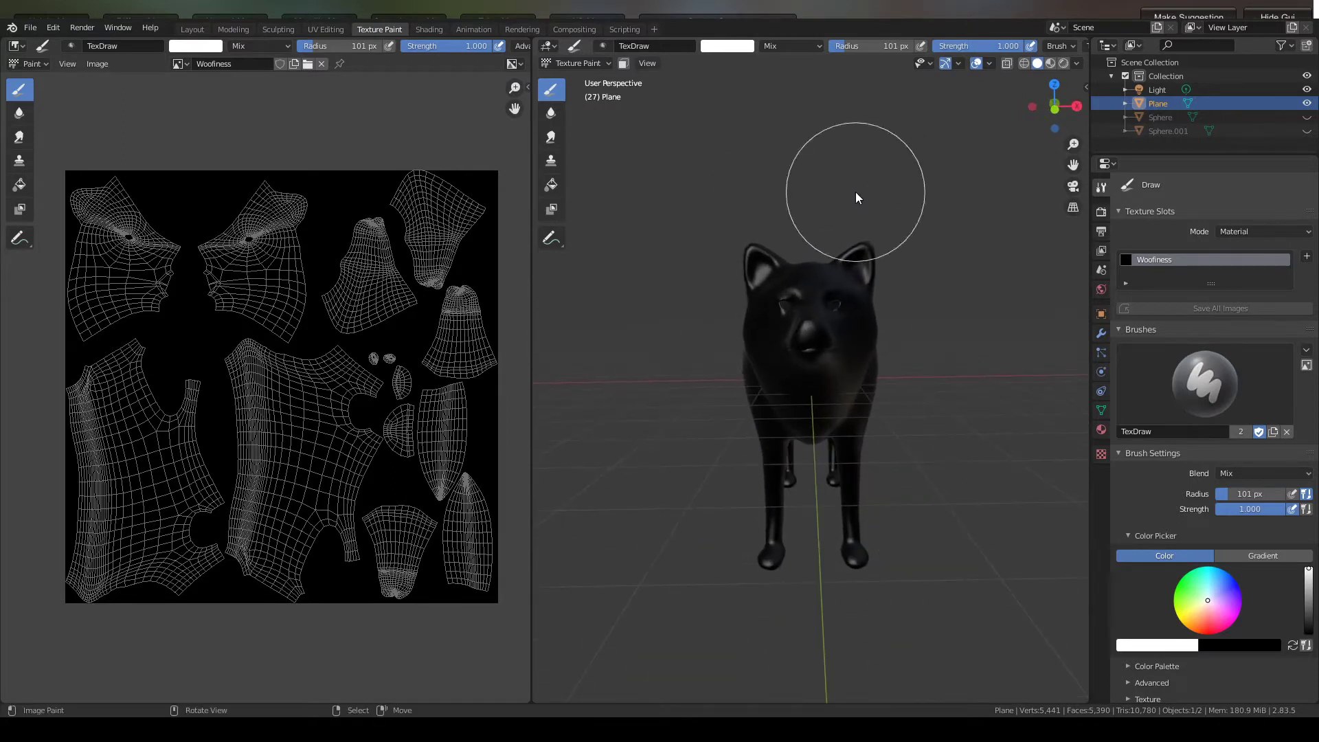
scroll(909, 284, up, 2)
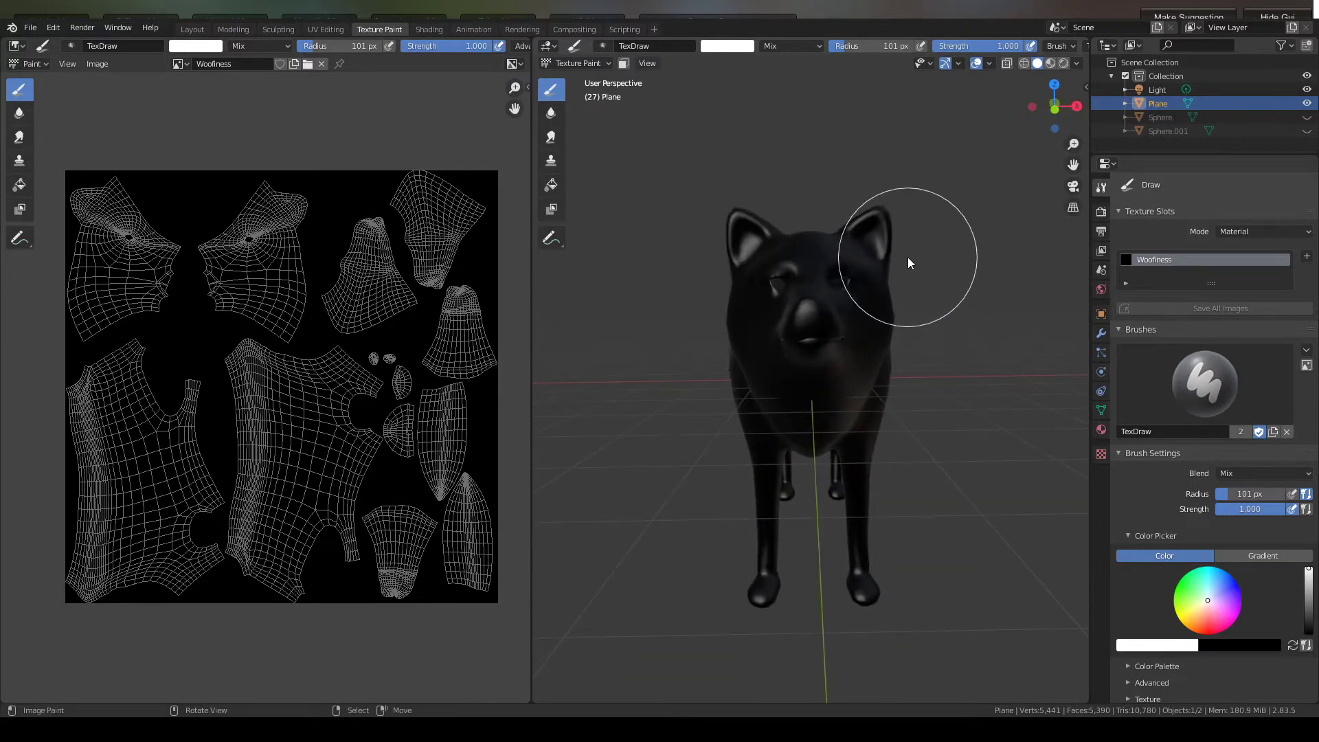
mouse_move(969, 330)
middle_down()
mouse_move(934, 311)
mouse_move(949, 336)
middle_up()
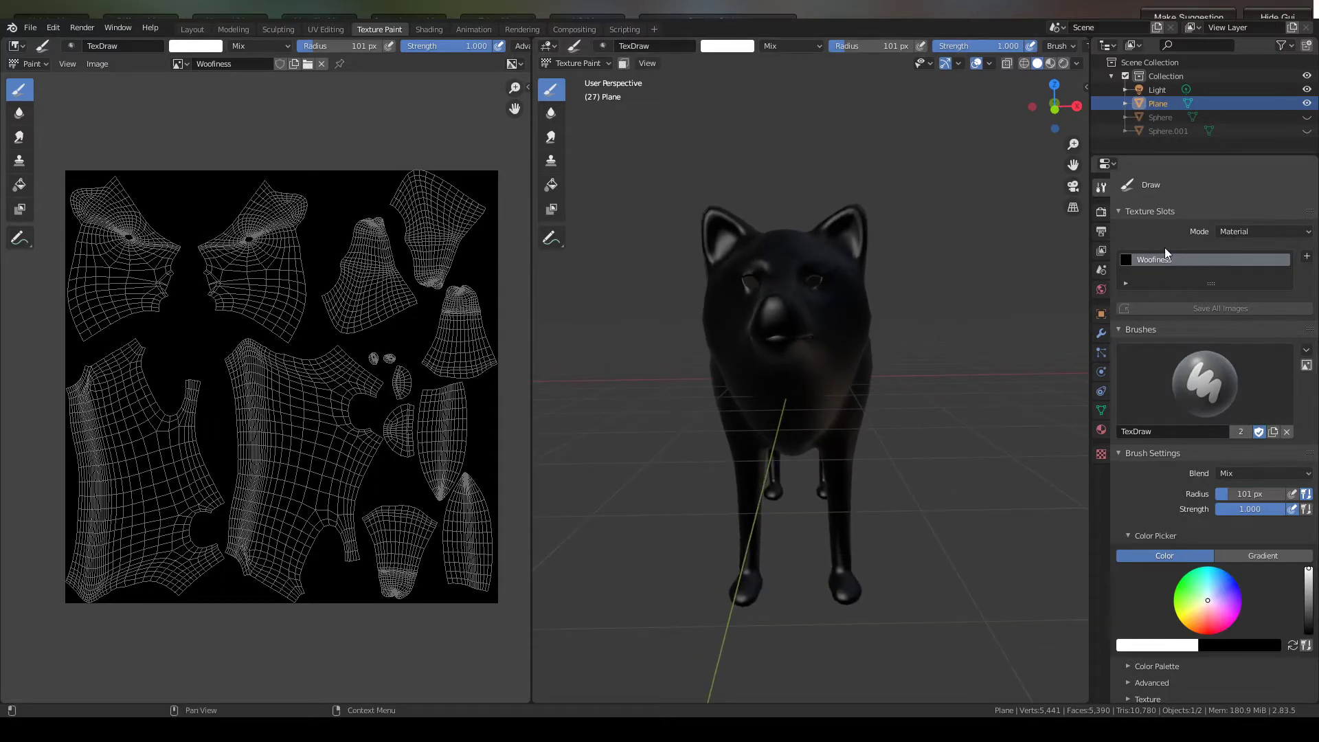
scroll(1164, 249, down, 5)
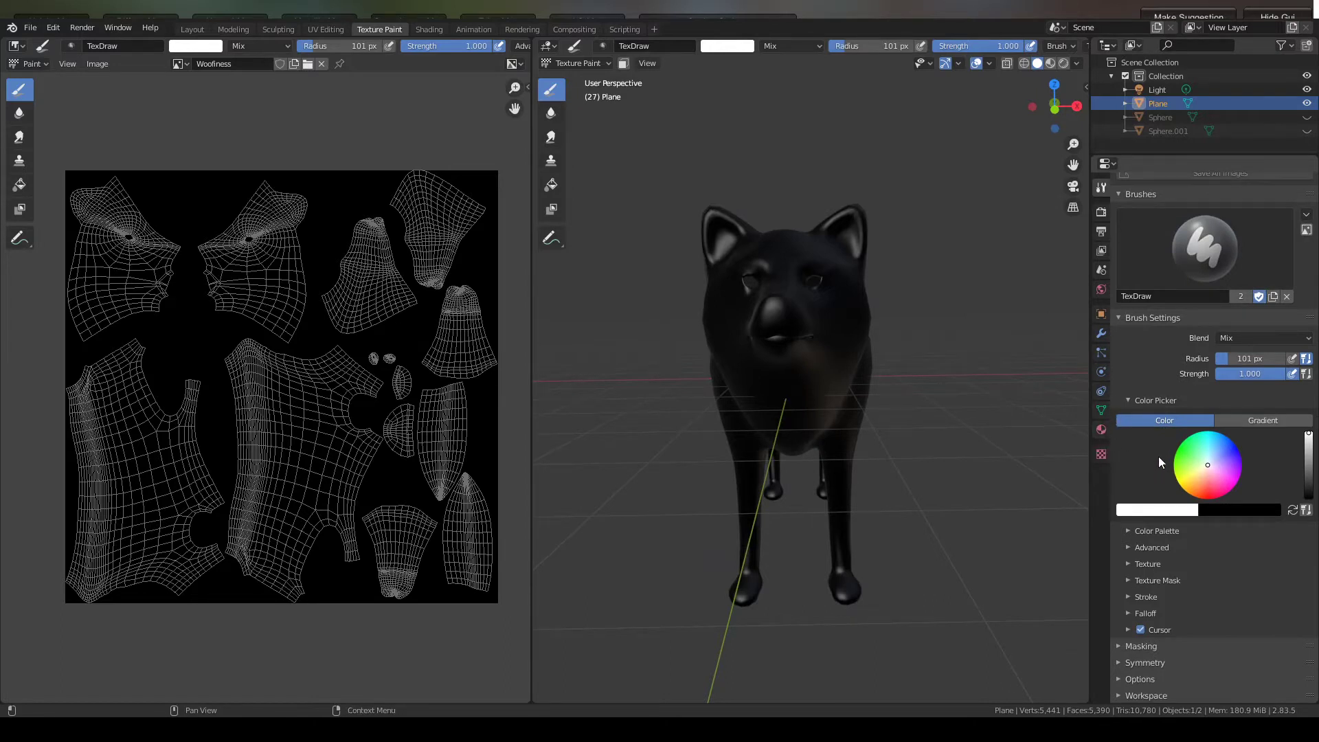
click(1105, 455)
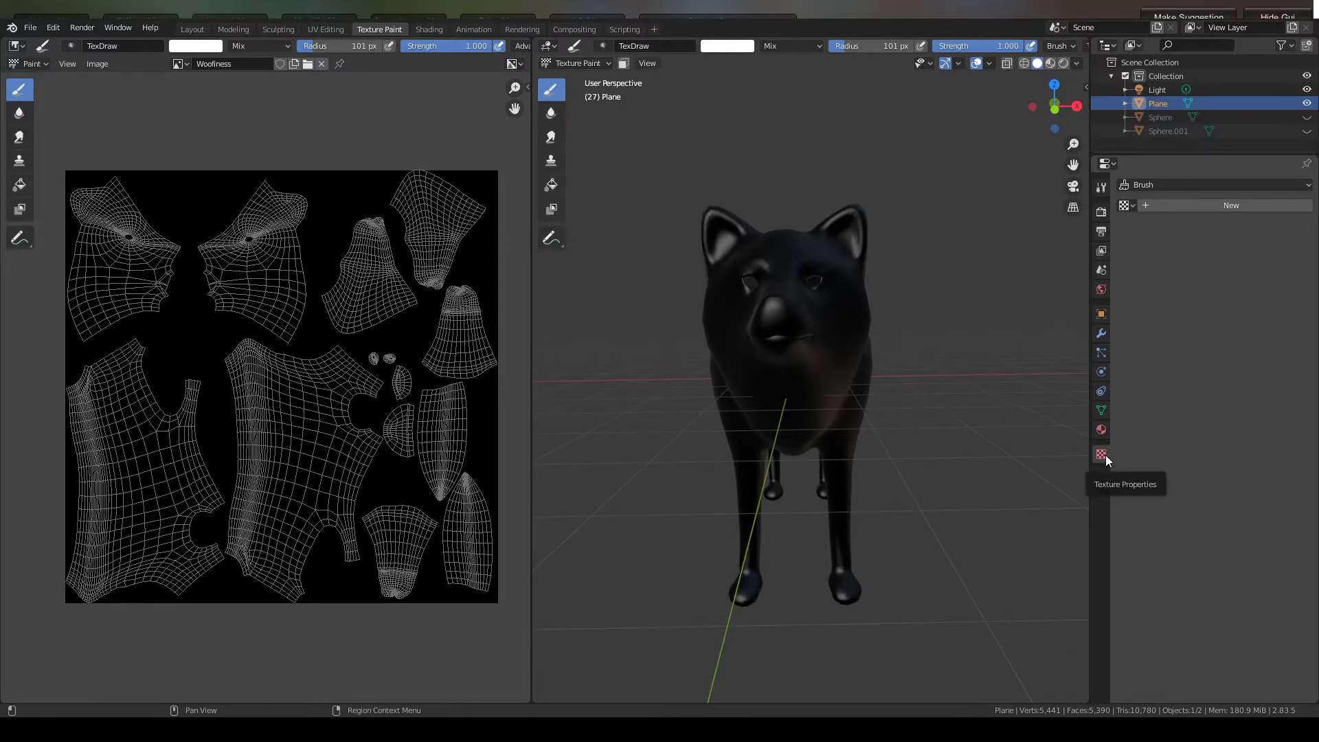
click(1149, 200)
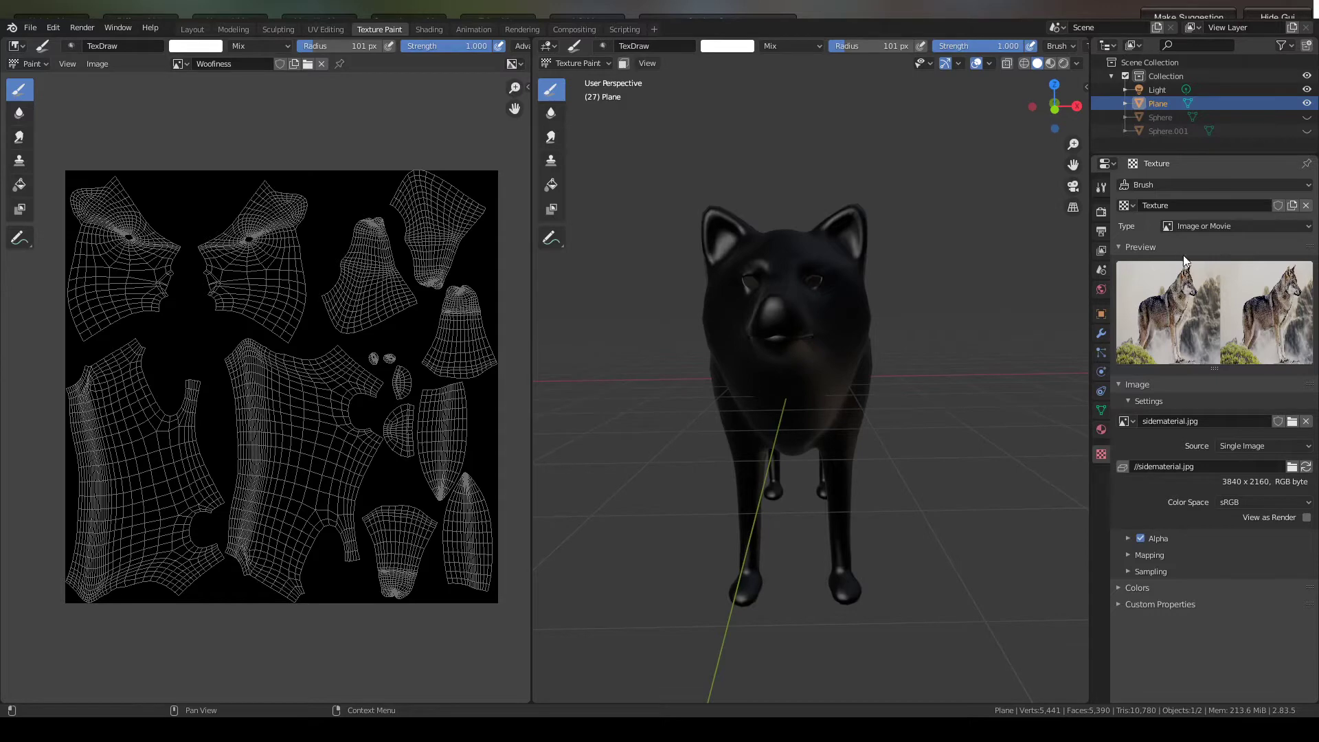
- Set the TexDraw brush's texture mapping to Stencil
click(1101, 430)
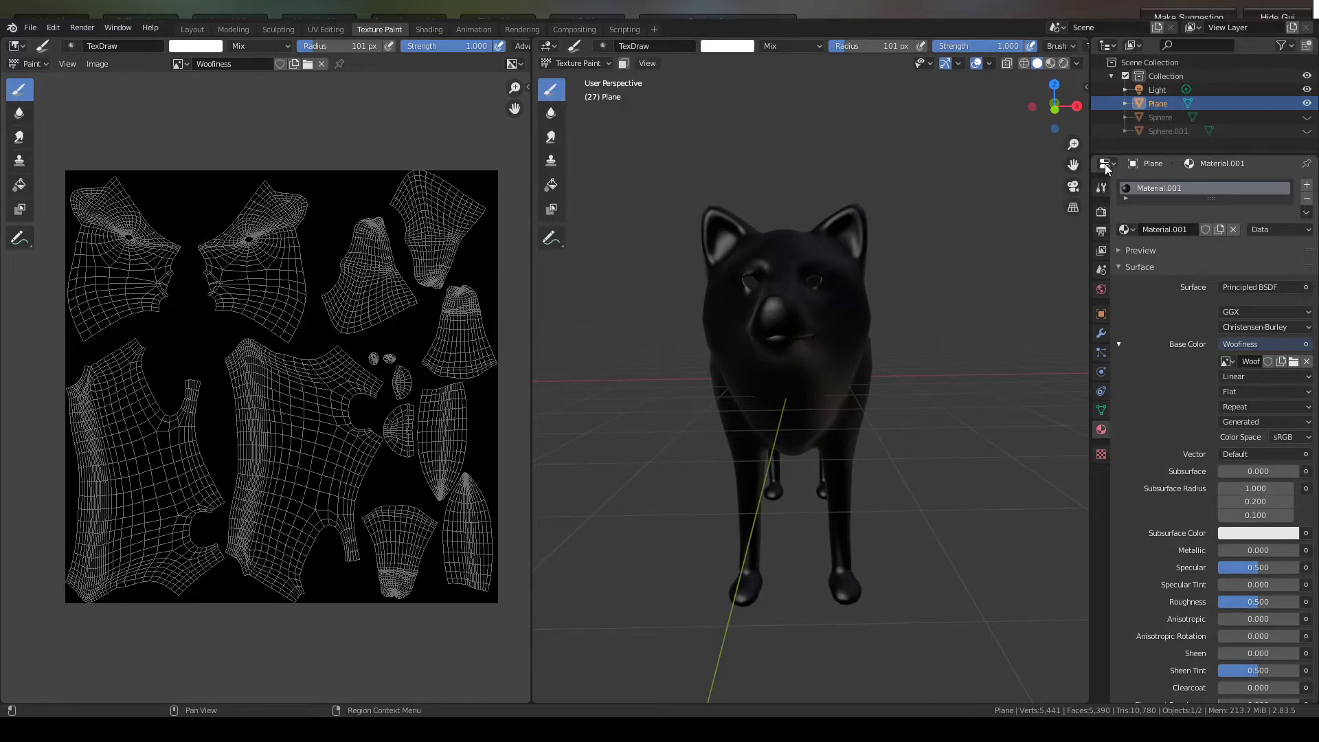
click(1101, 187)
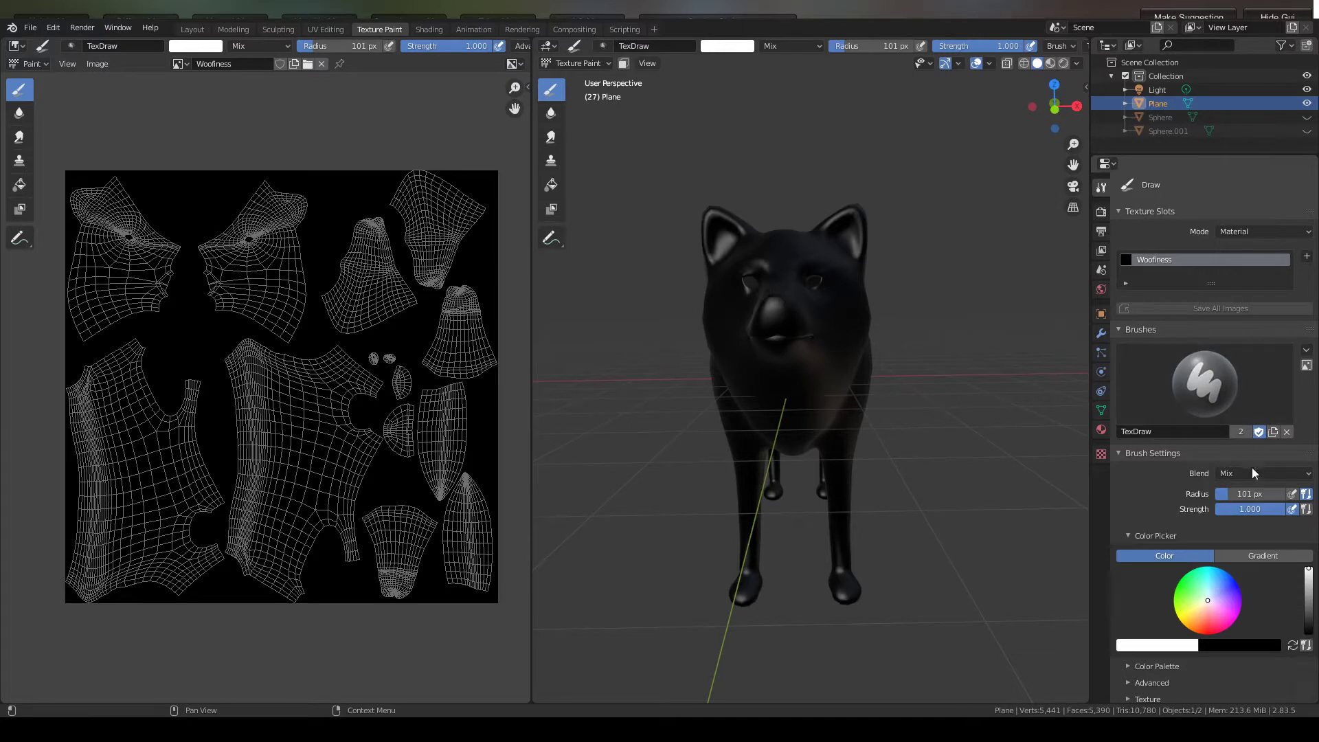
scroll(1257, 577, down, 5)
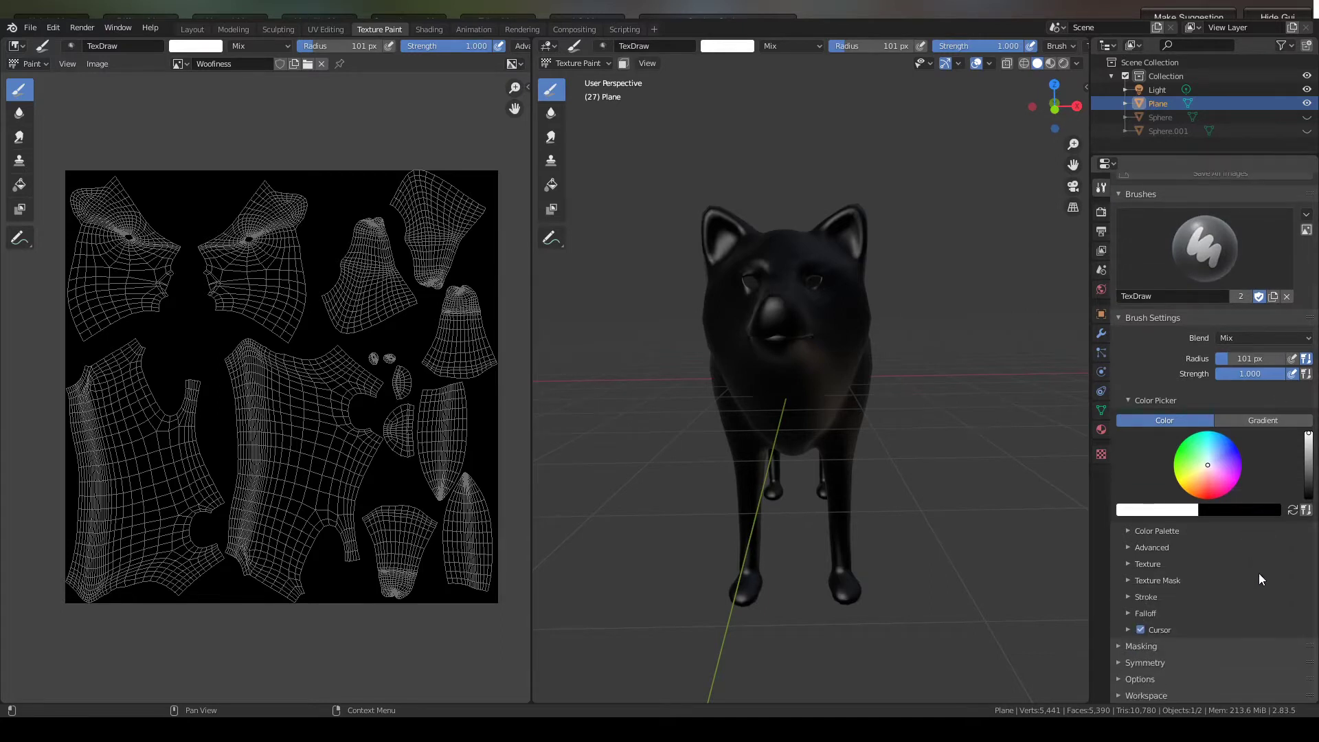
scroll(1130, 673, up, 1)
click(1129, 592)
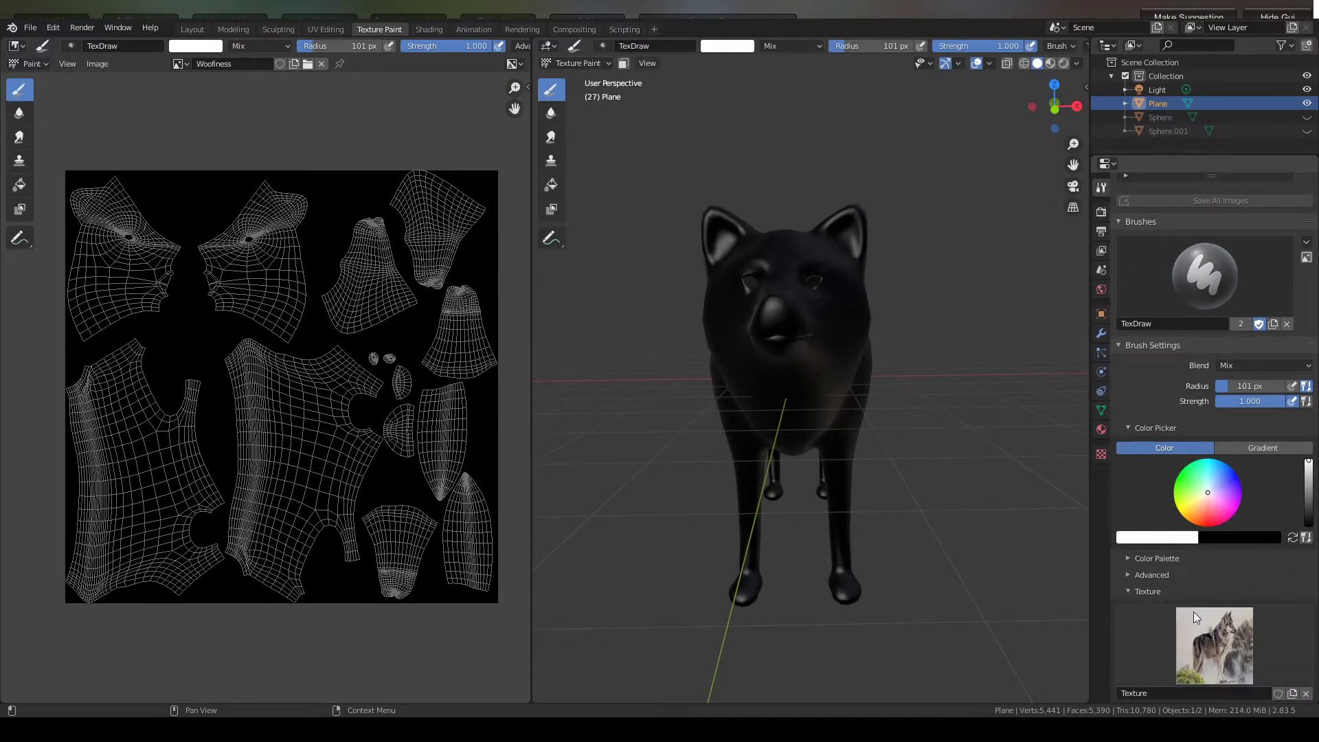
scroll(1194, 617, down, 4)
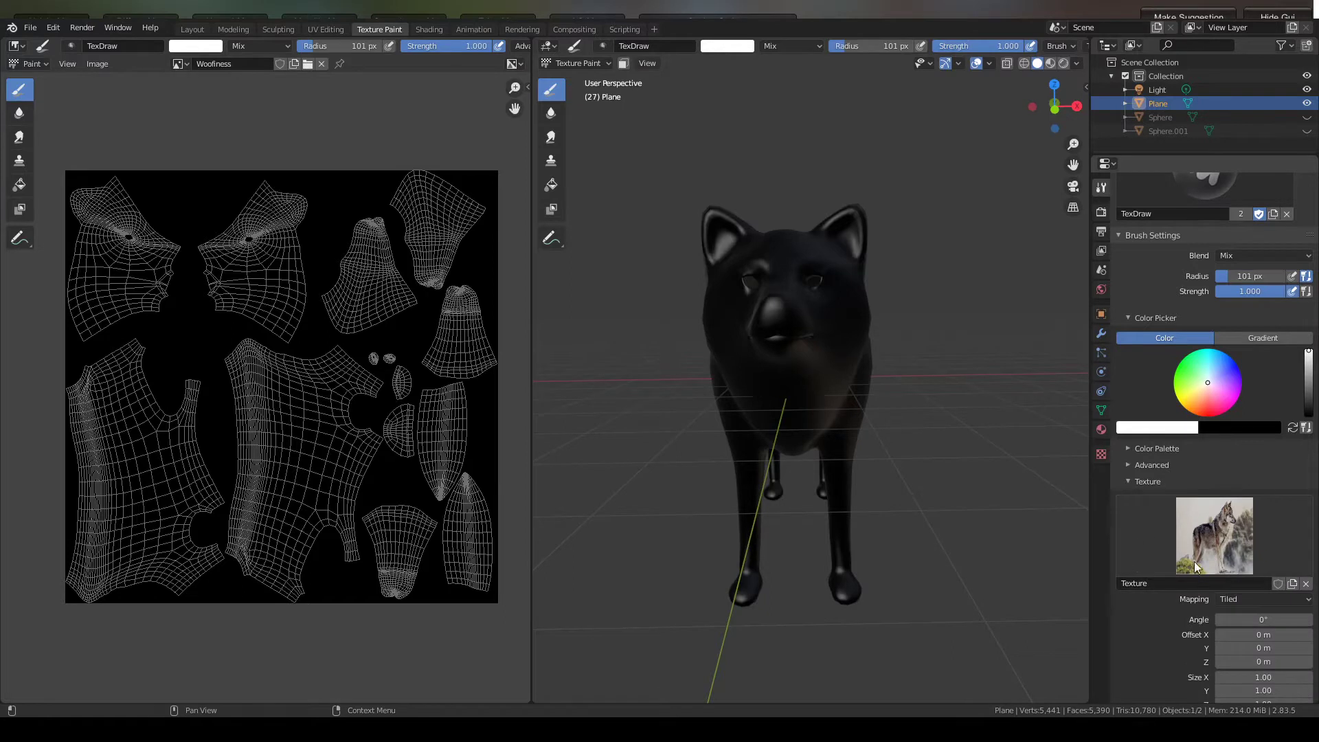
scroll(1244, 574, down, 1)
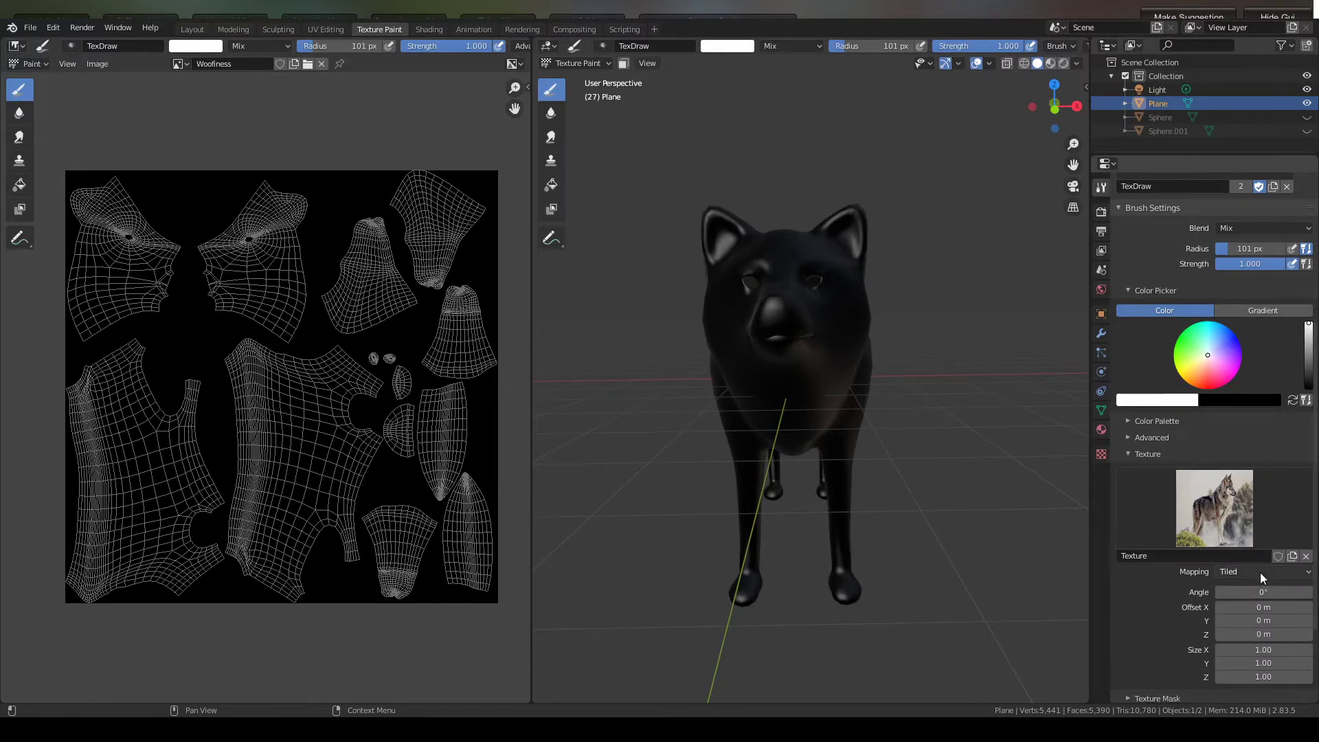
click(1260, 572)
click(1239, 645)
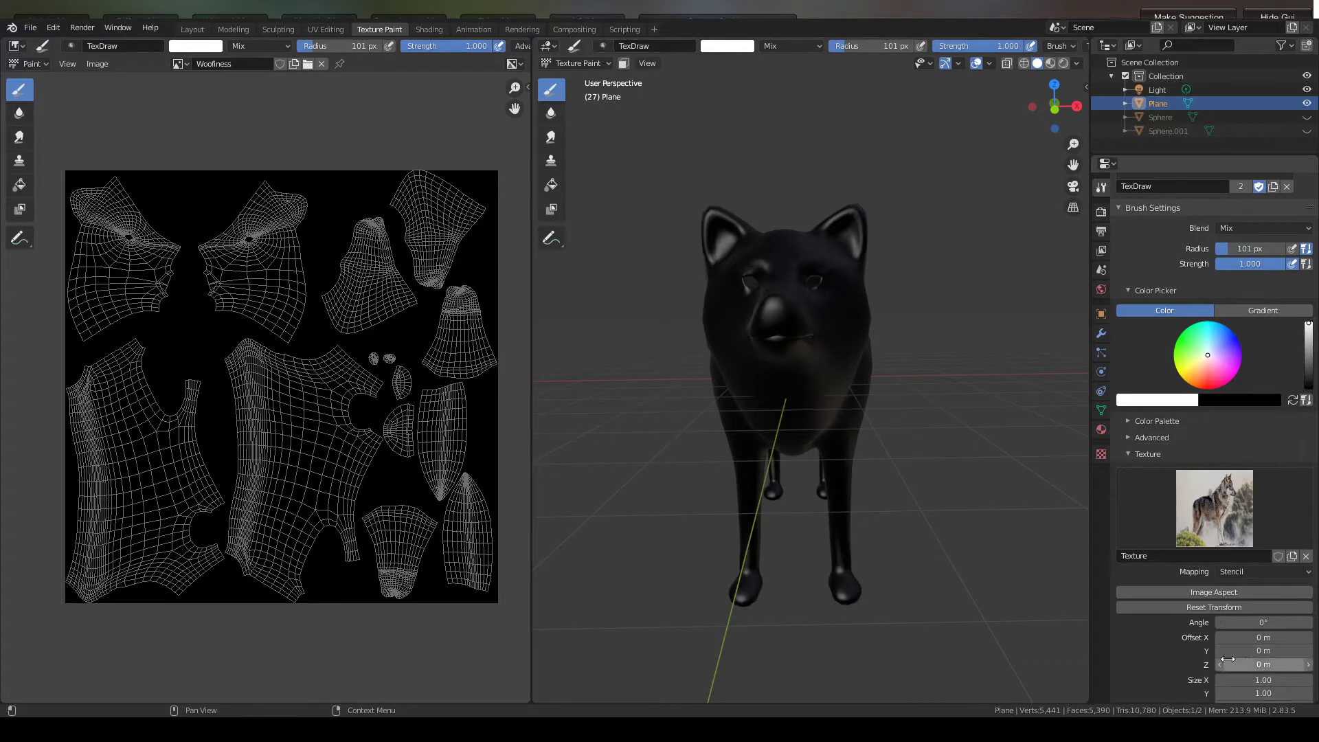
- Flip the stencil image horizontally by setting the brush texture's X size to -1.00
scroll(1199, 659, down, 3)
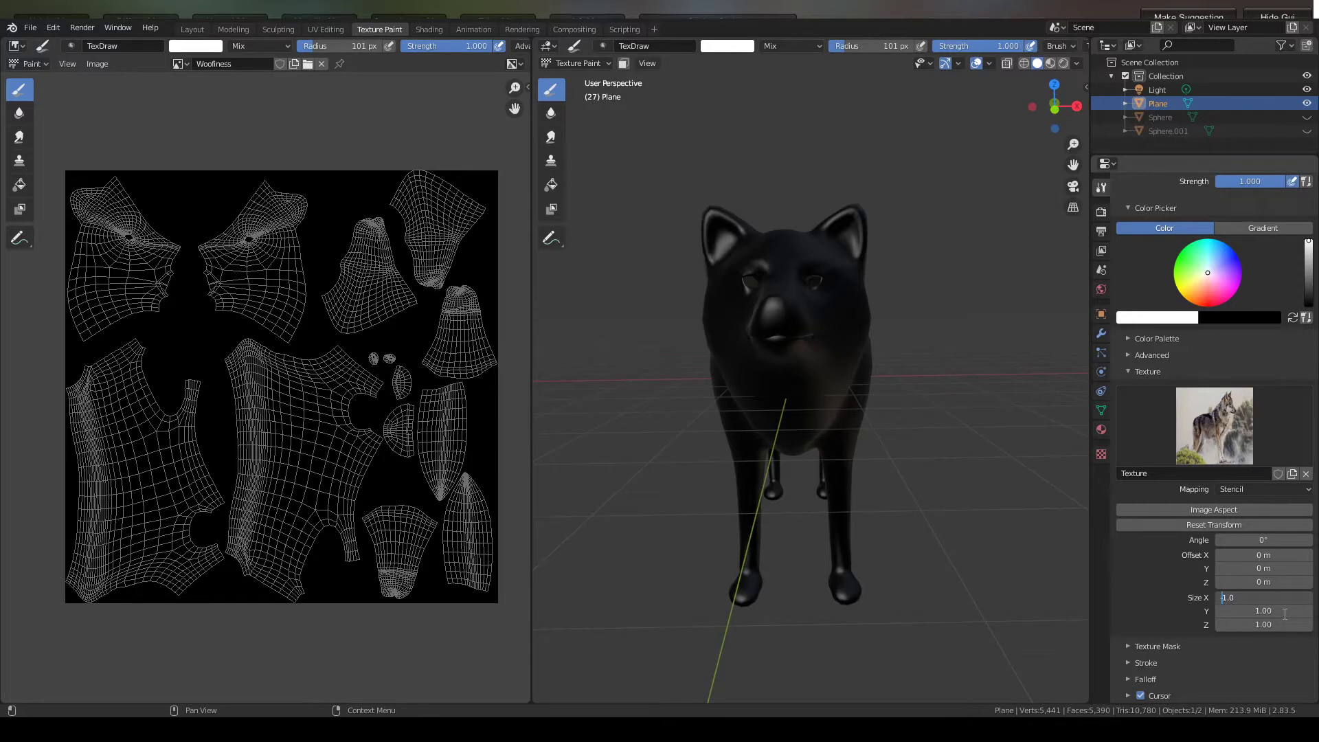
text(-)
key(Return)
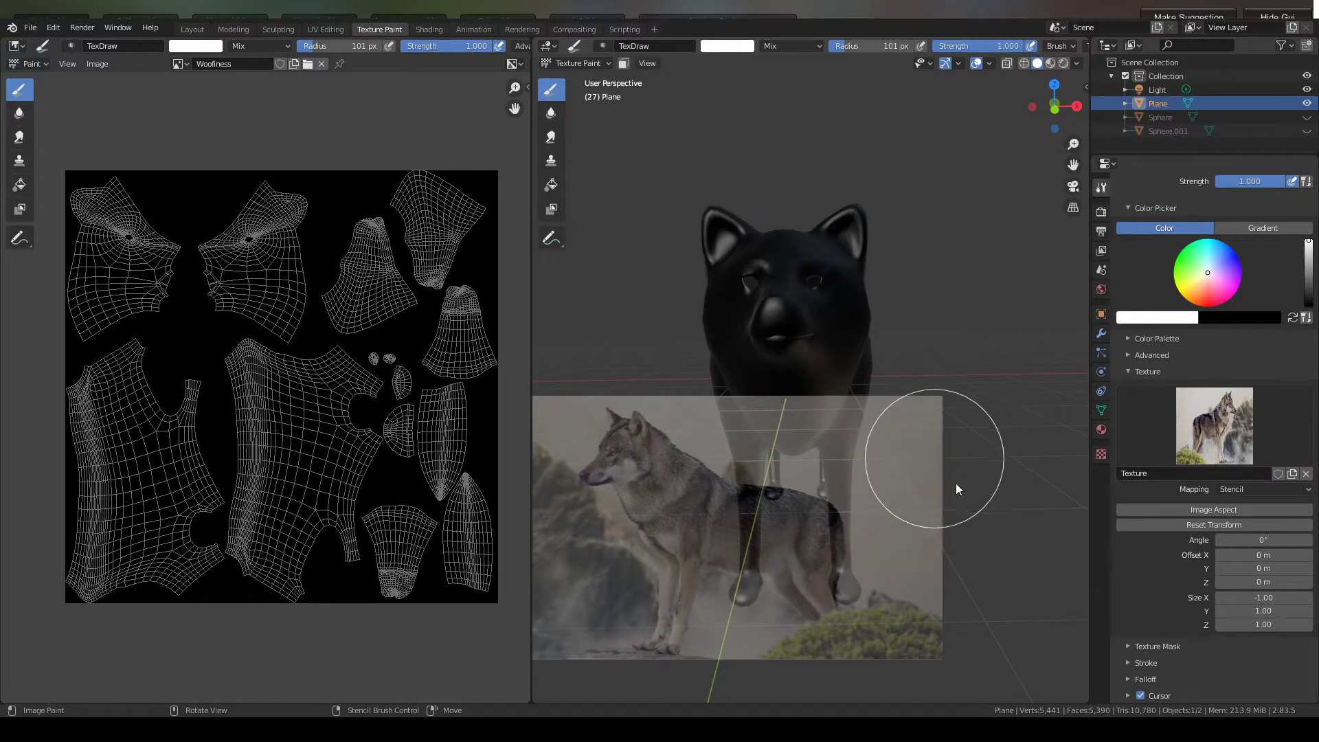
- Enable mirroring of the brush across the X axis
scroll(1186, 626, down, 2)
scroll(1185, 633, down, 1)
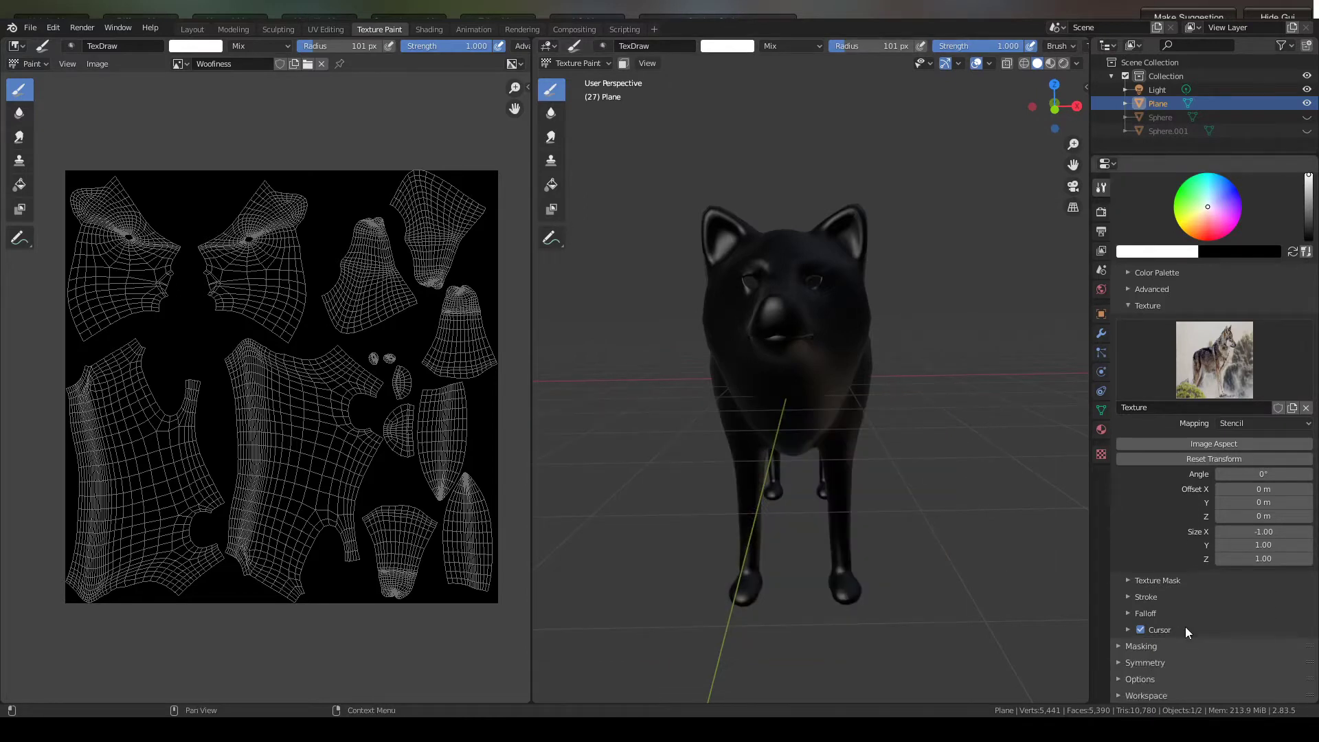
click(1117, 662)
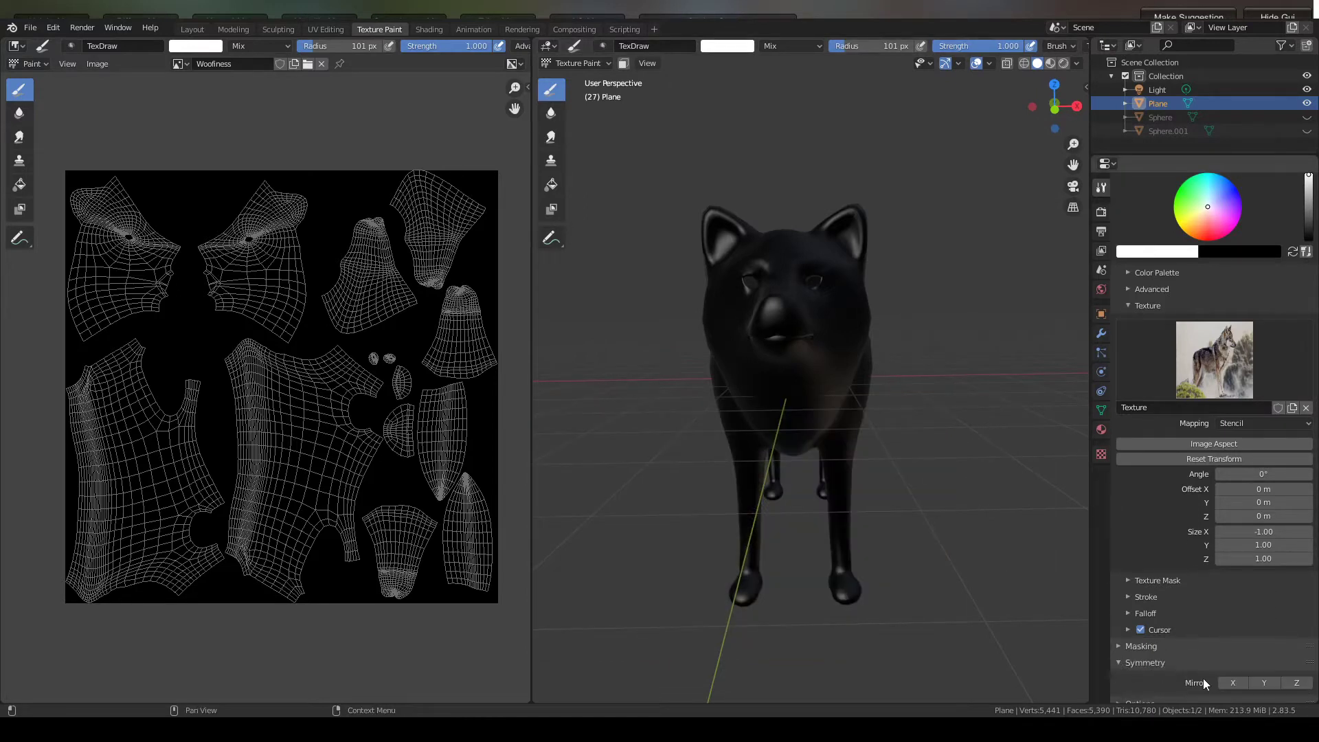
click(1127, 662)
scroll(1025, 38, down, 2)
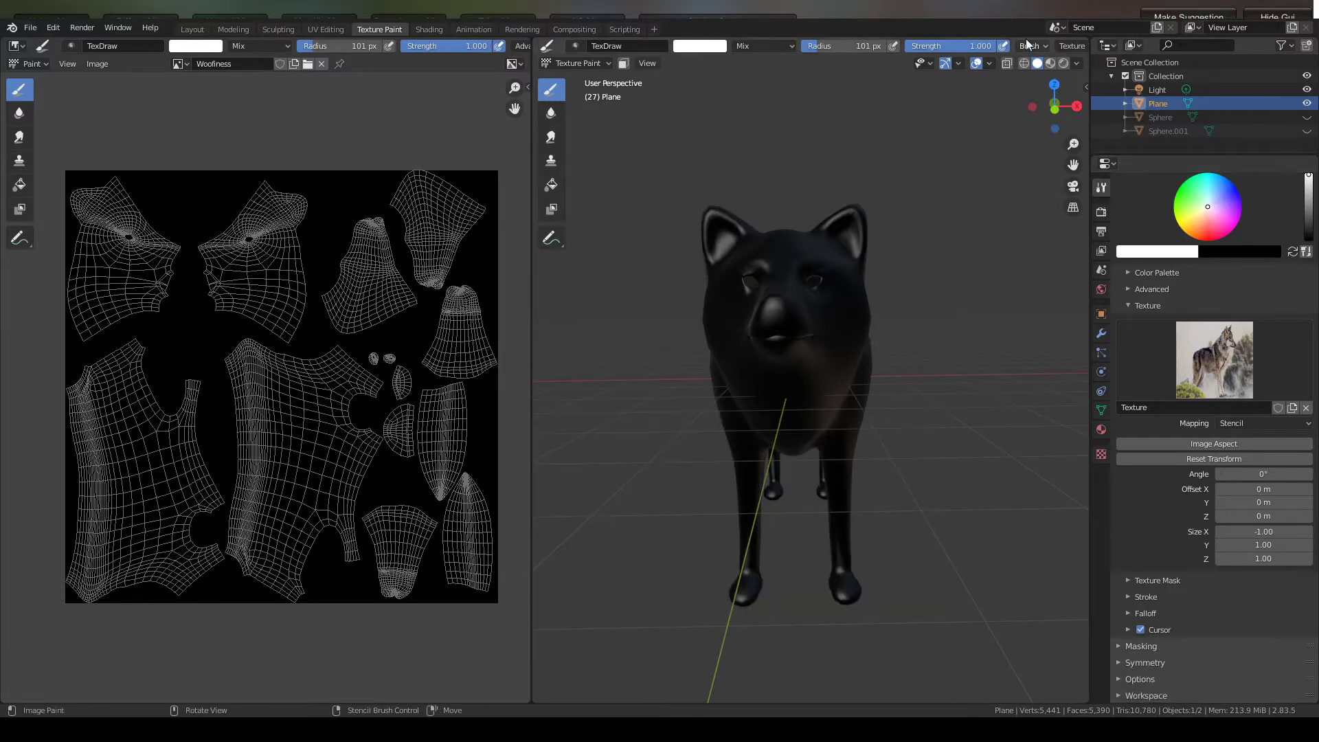
scroll(1025, 39, up, 2)
scroll(927, 43, down, 6)
scroll(927, 47, down, 5)
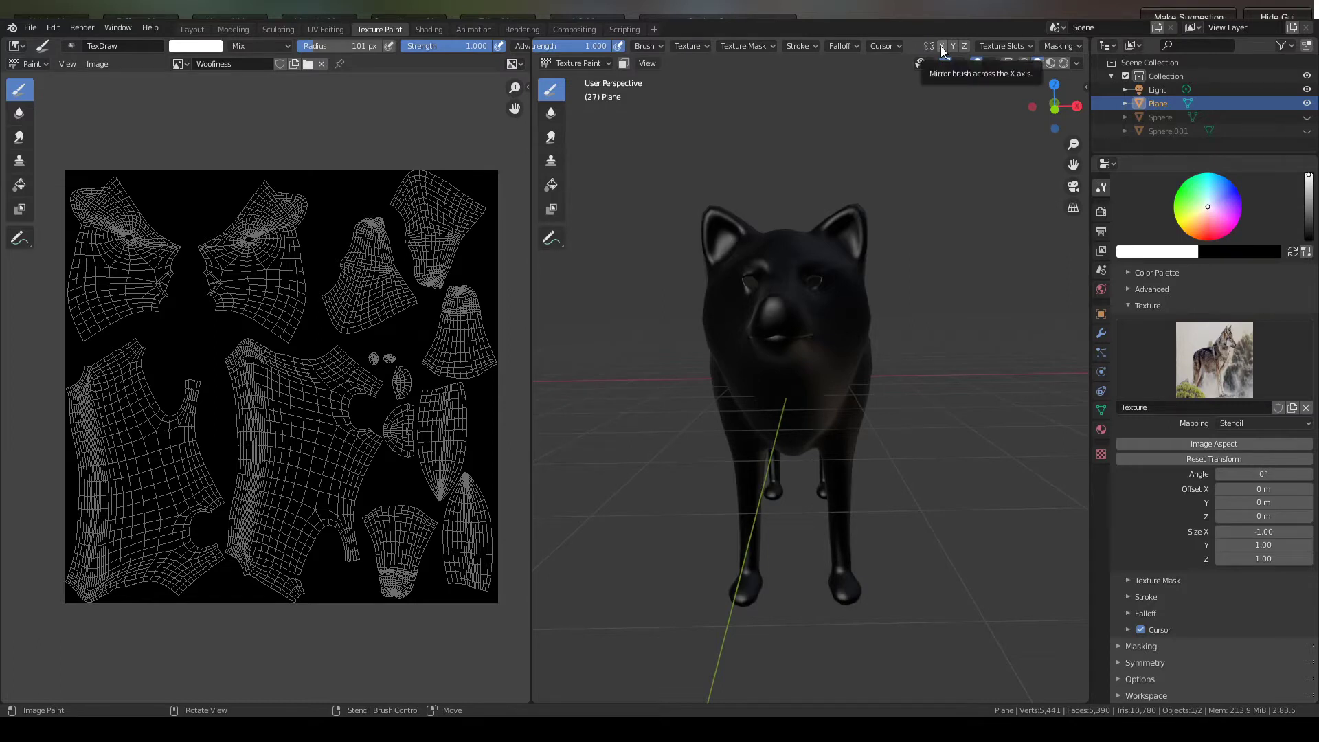
click(942, 46)
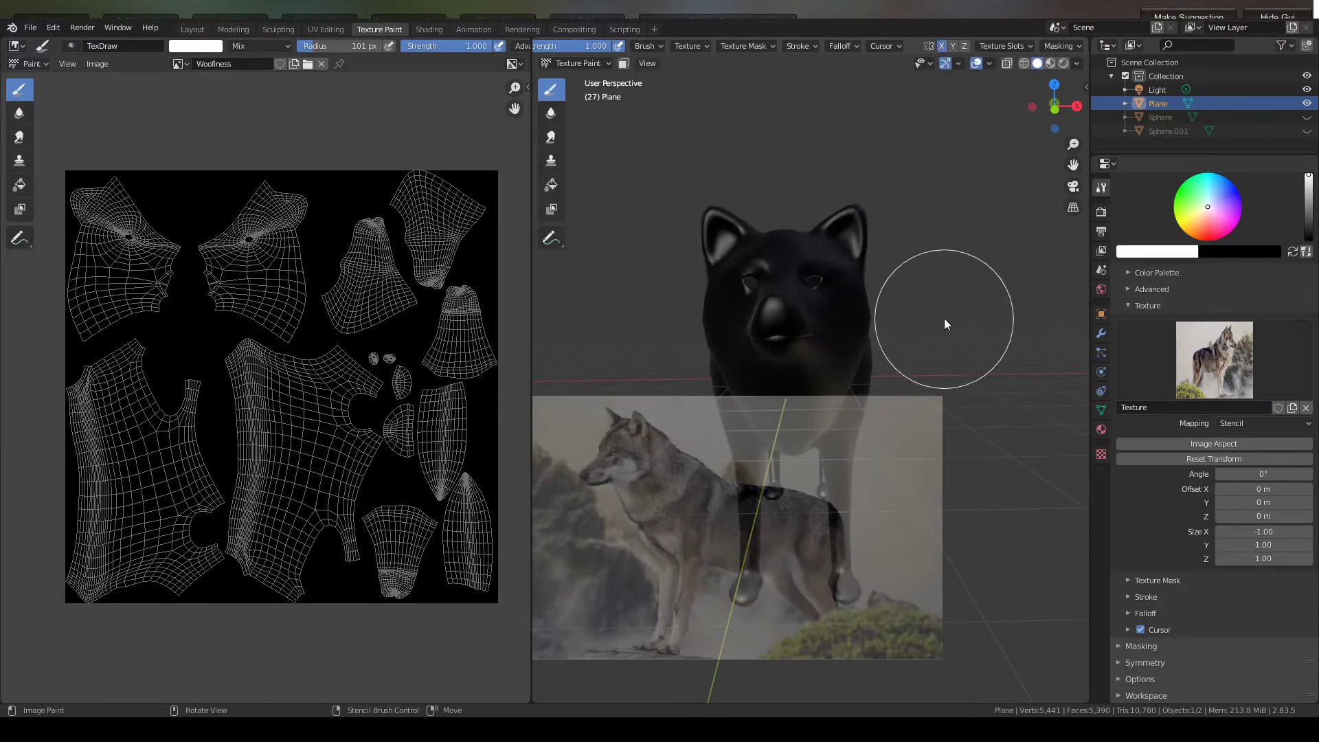
- View the wolf model from its side, and move and enlarge the photo stencil to cover its body
scroll(942, 314, down, 2)
mouse_move(933, 314)
middle_down()
mouse_move(752, 546)
mouse_move(813, 576)
mouse_move(760, 577)
mouse_move(860, 562)
mouse_move(807, 524)
mouse_move(830, 535)
mouse_move(809, 521)
mouse_move(863, 505)
middle_up()
right_drag(773, 517, 856, 464)
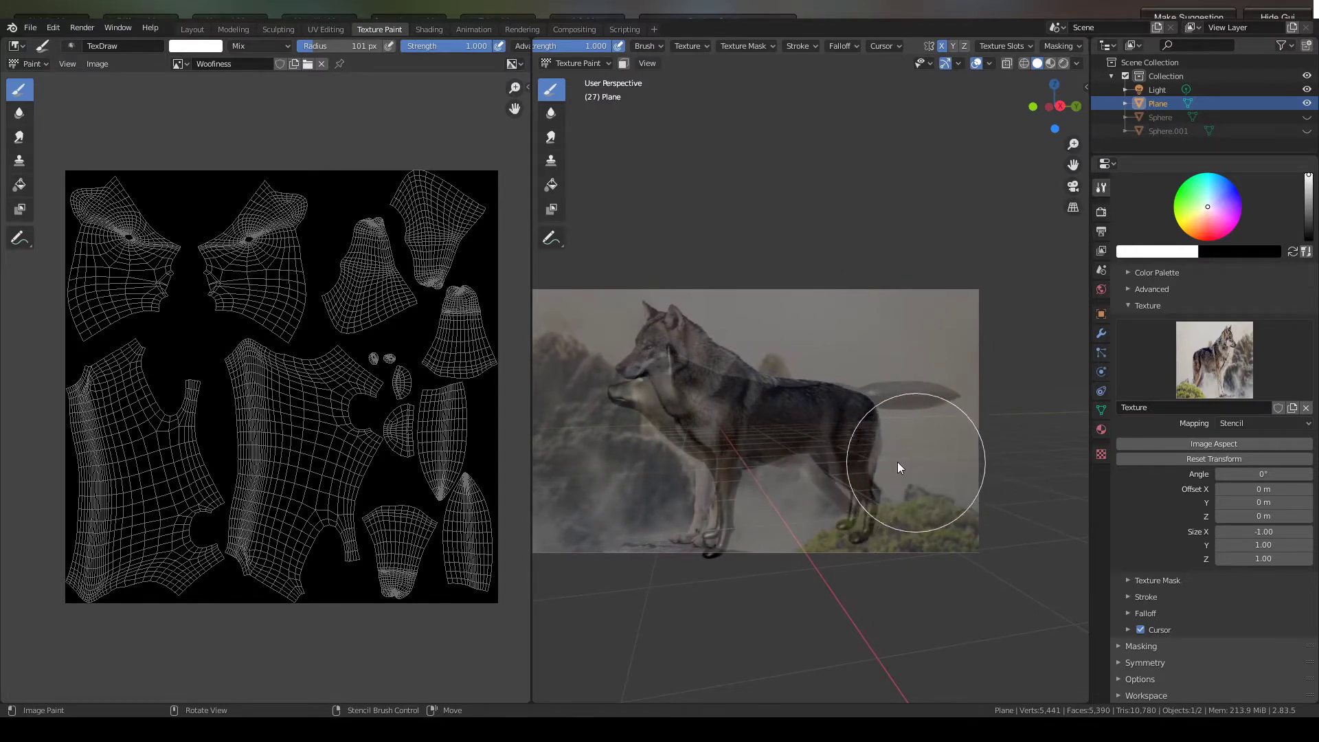
mouse_move(876, 426)
right_down()
mouse_move(876, 440)
mouse_move(878, 423)
mouse_move(929, 433)
mouse_move(926, 410)
mouse_move(960, 417)
mouse_move(937, 420)
right_up()
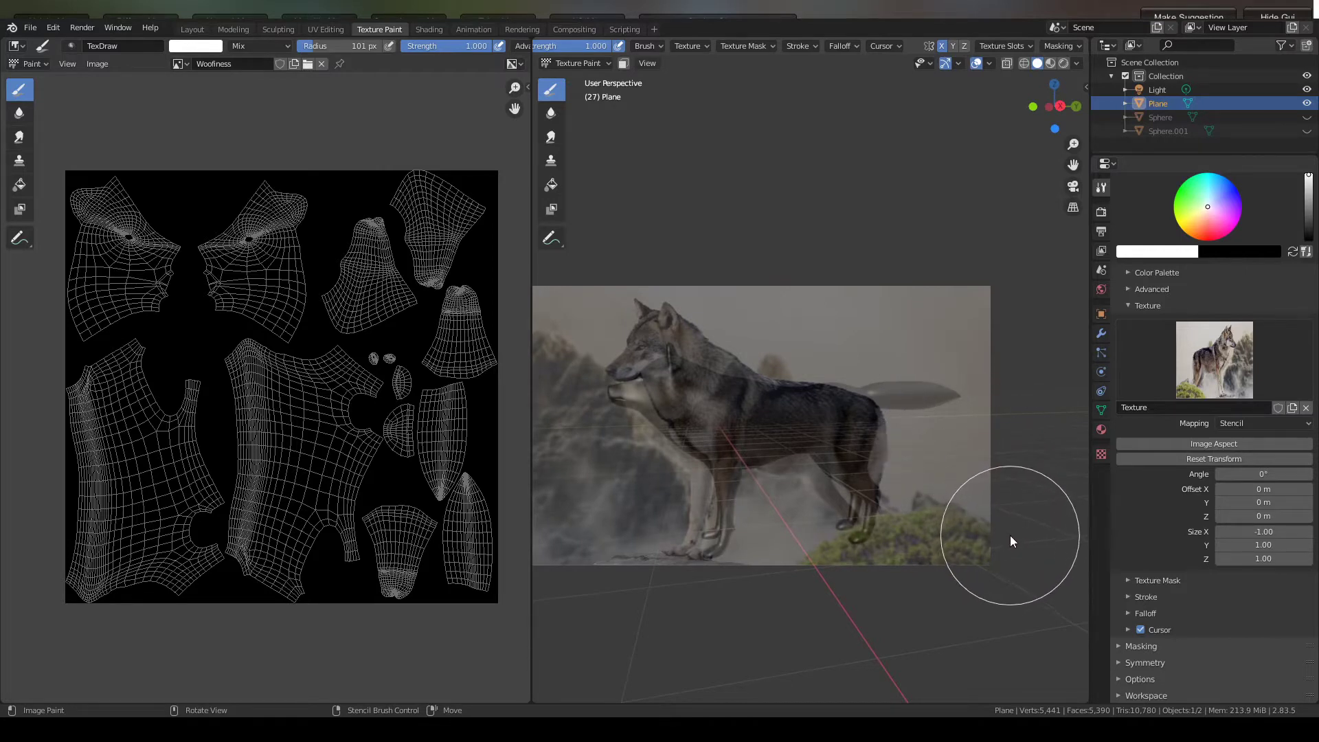
- Rotate the stencil to about 6.49° and shift it until the photographed wolf lines up with the model's back and legs
ctrl+right_drag(1013, 536, 1017, 502)
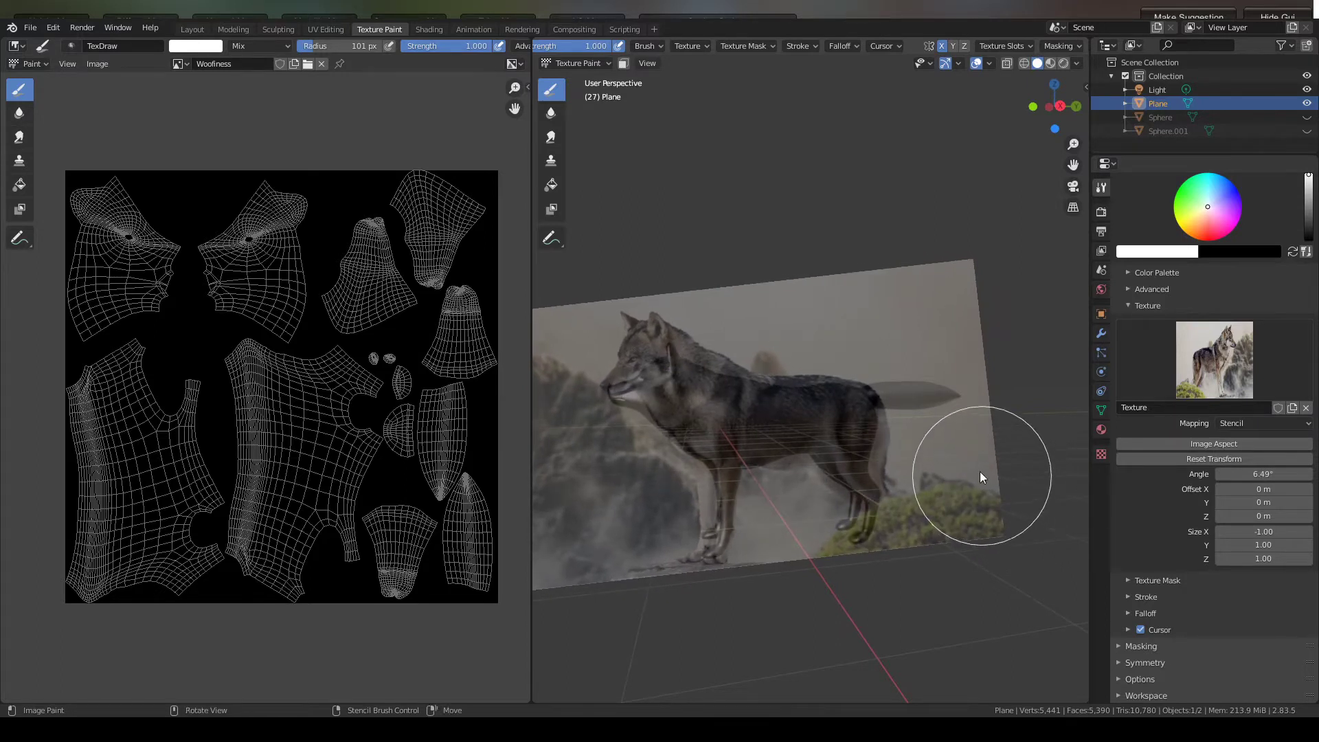
right_drag(906, 439, 898, 447)
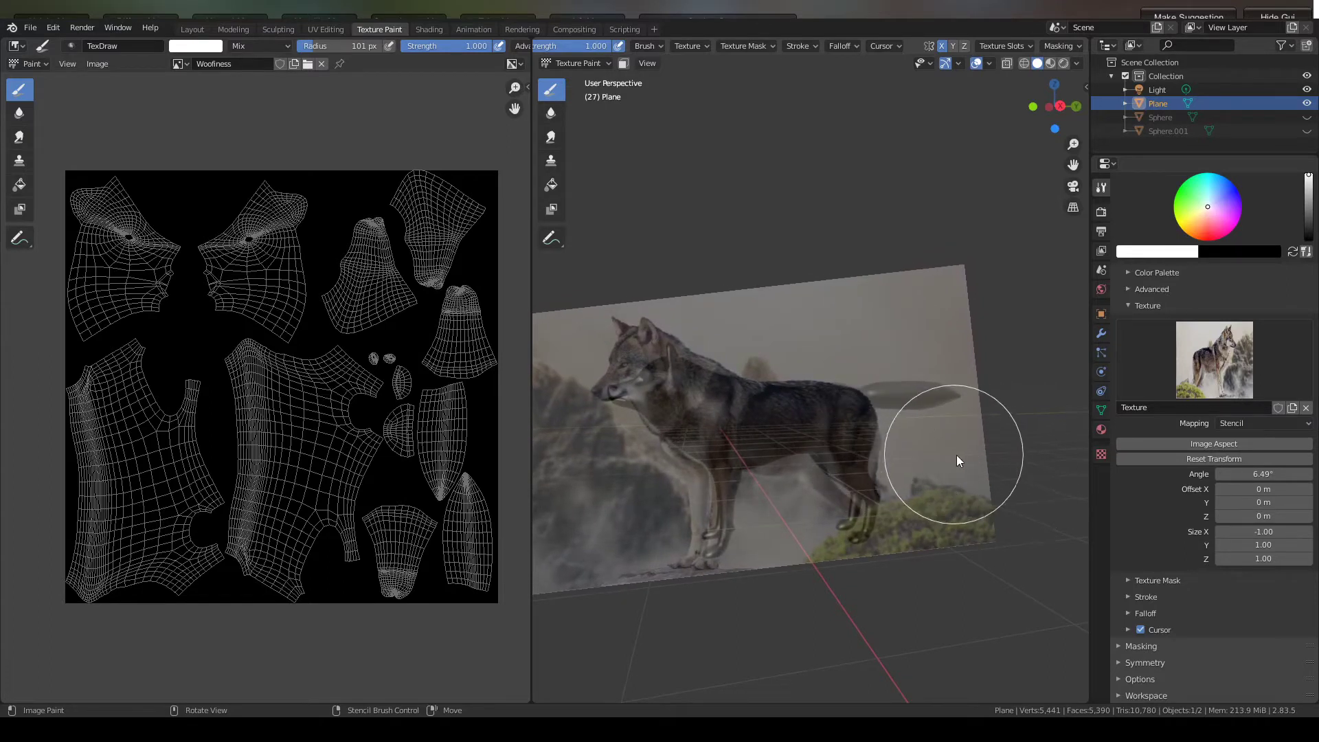
right_drag(980, 463, 984, 463)
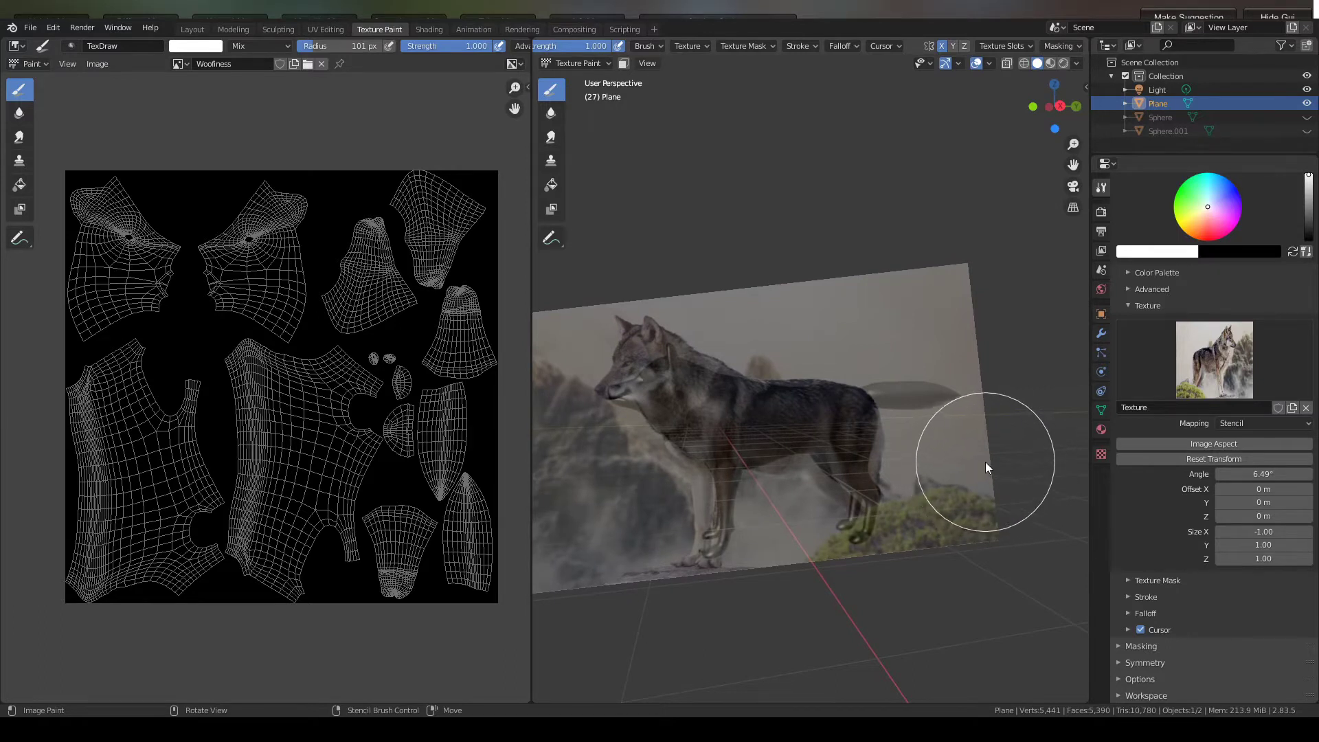
middle_drag(983, 468, 1000, 460)
mouse_move(926, 469)
right_down()
mouse_move(938, 464)
mouse_move(922, 454)
mouse_move(920, 480)
mouse_move(922, 462)
mouse_move(970, 469)
mouse_move(945, 473)
right_up()
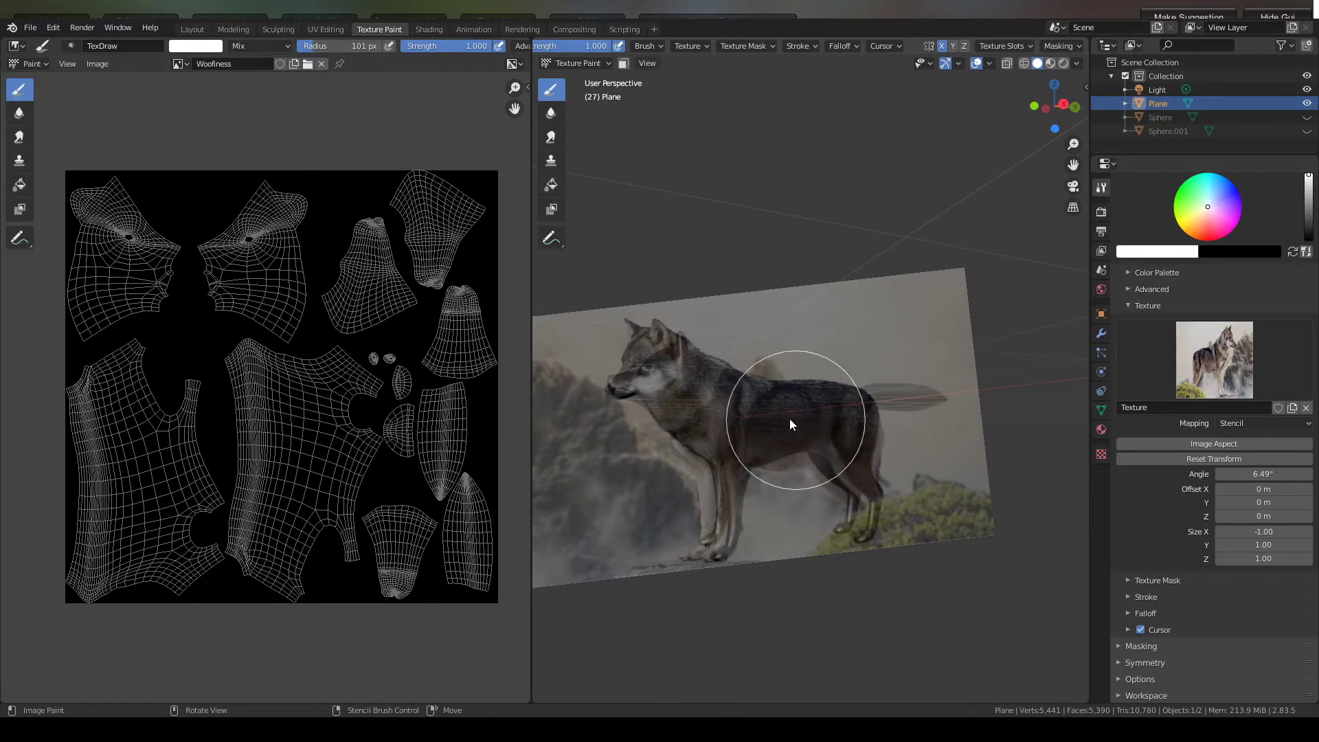
- Paint the photo's fur through the stencil onto the wolf's back, tail base, shoulder, flank and upper hind leg
click(763, 375)
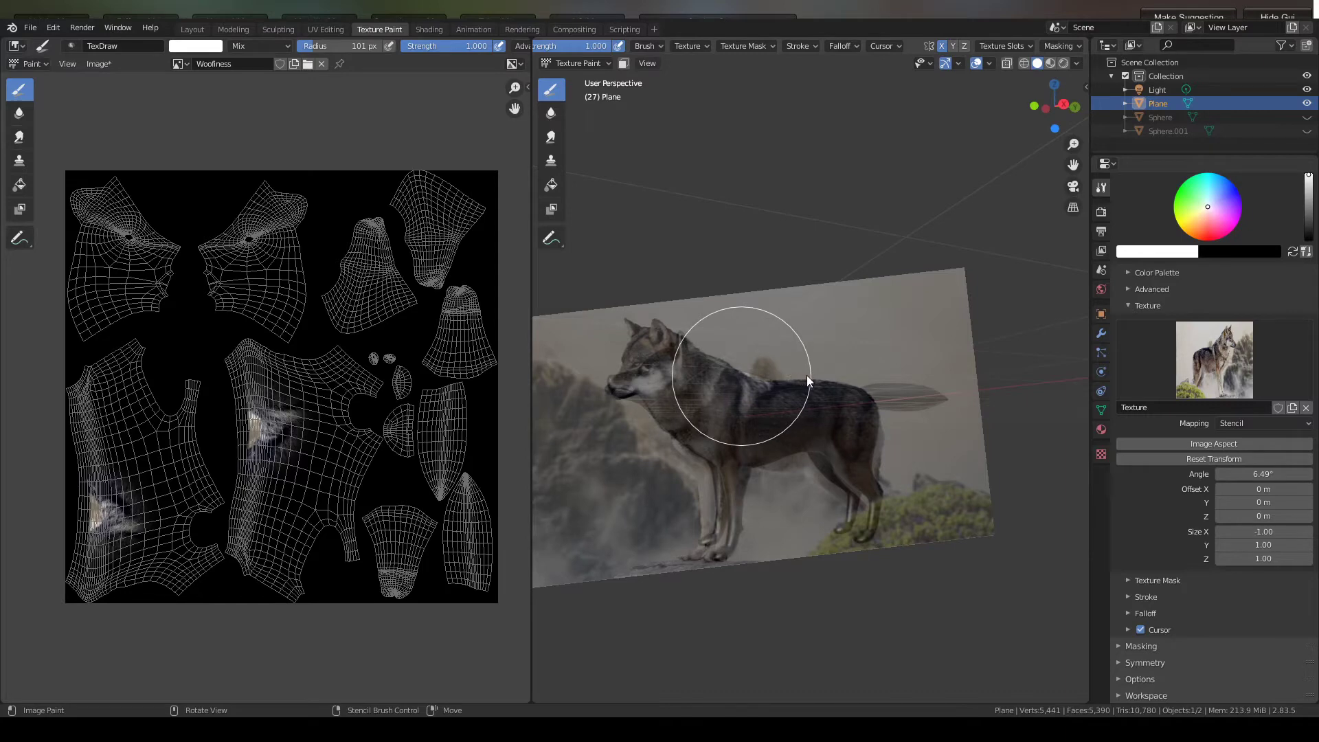
drag(807, 375, 760, 376)
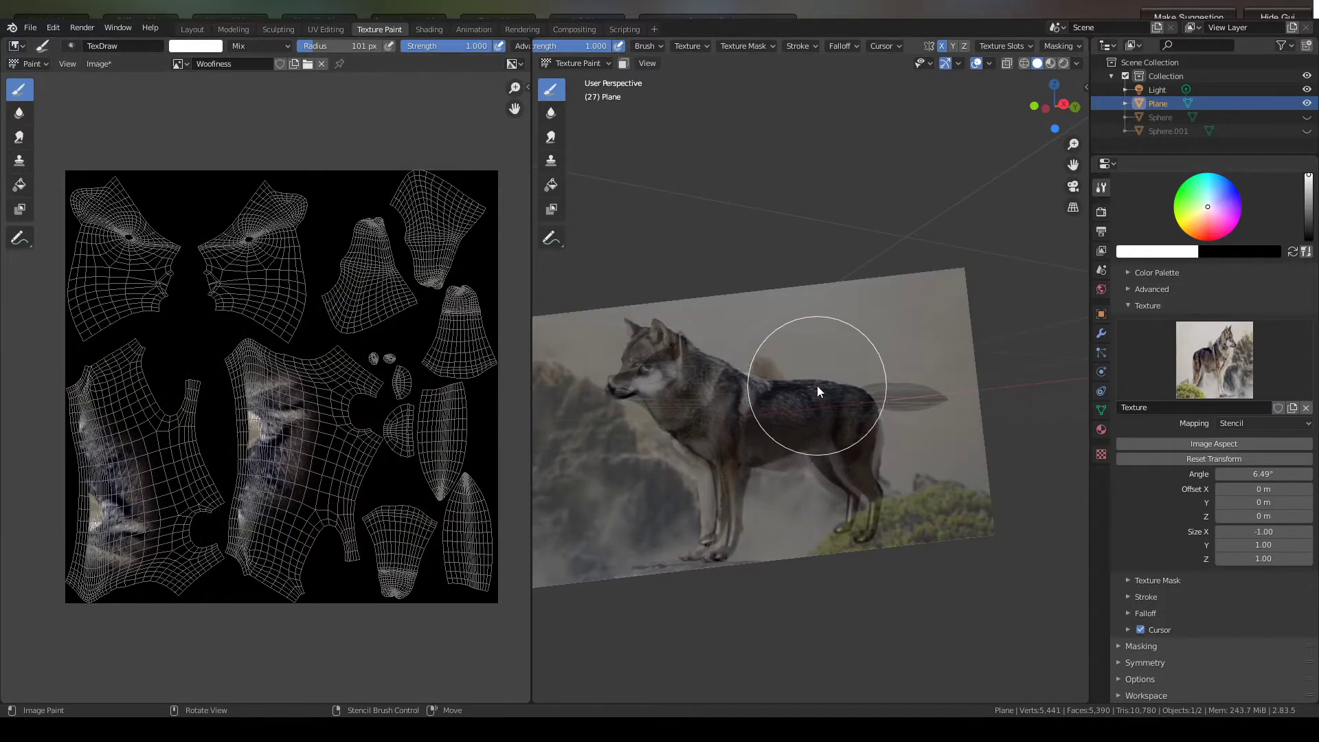
click(818, 387)
click(841, 389)
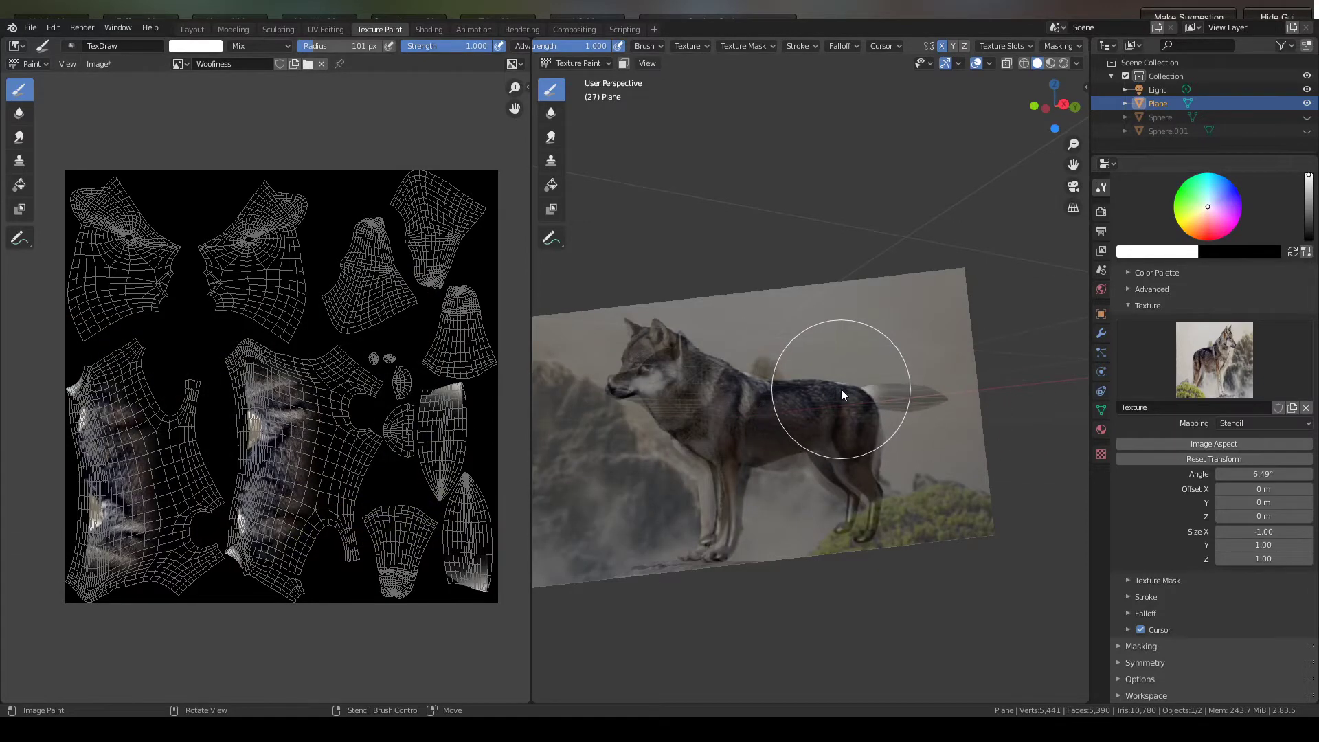
click(846, 404)
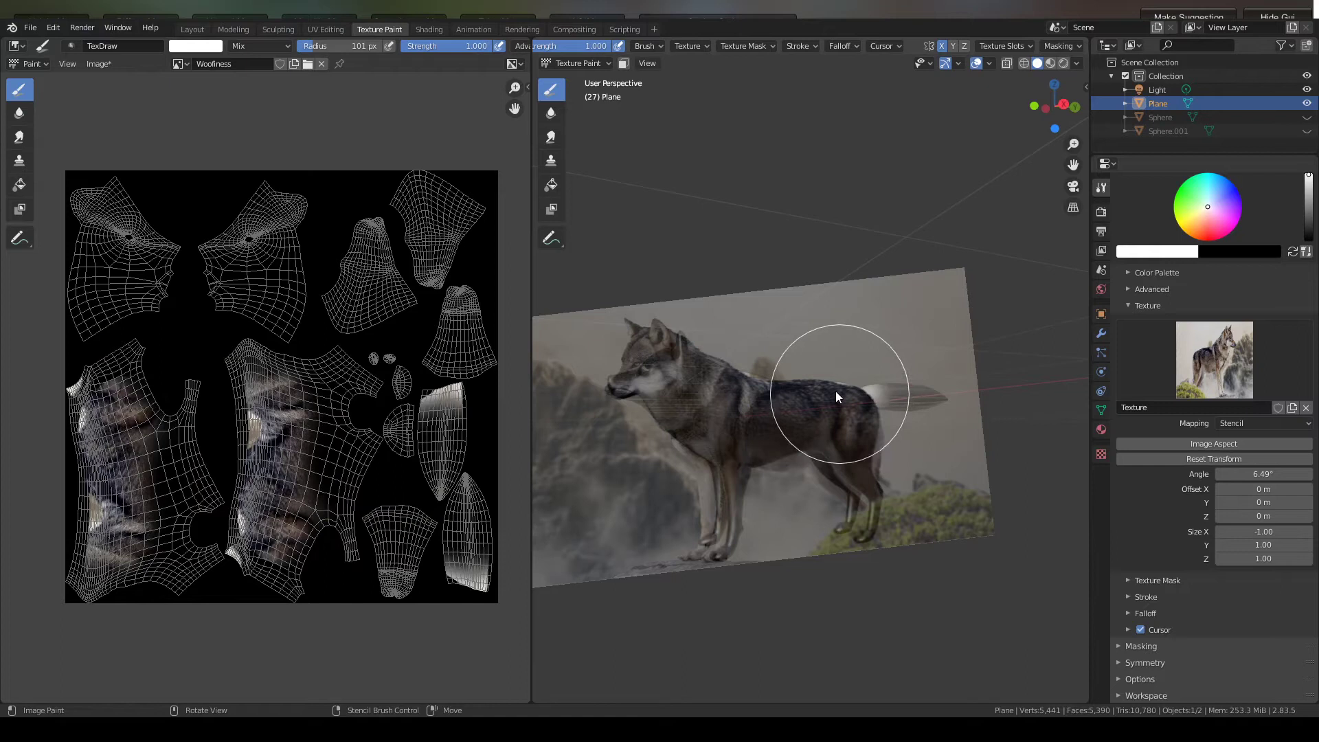
click(767, 404)
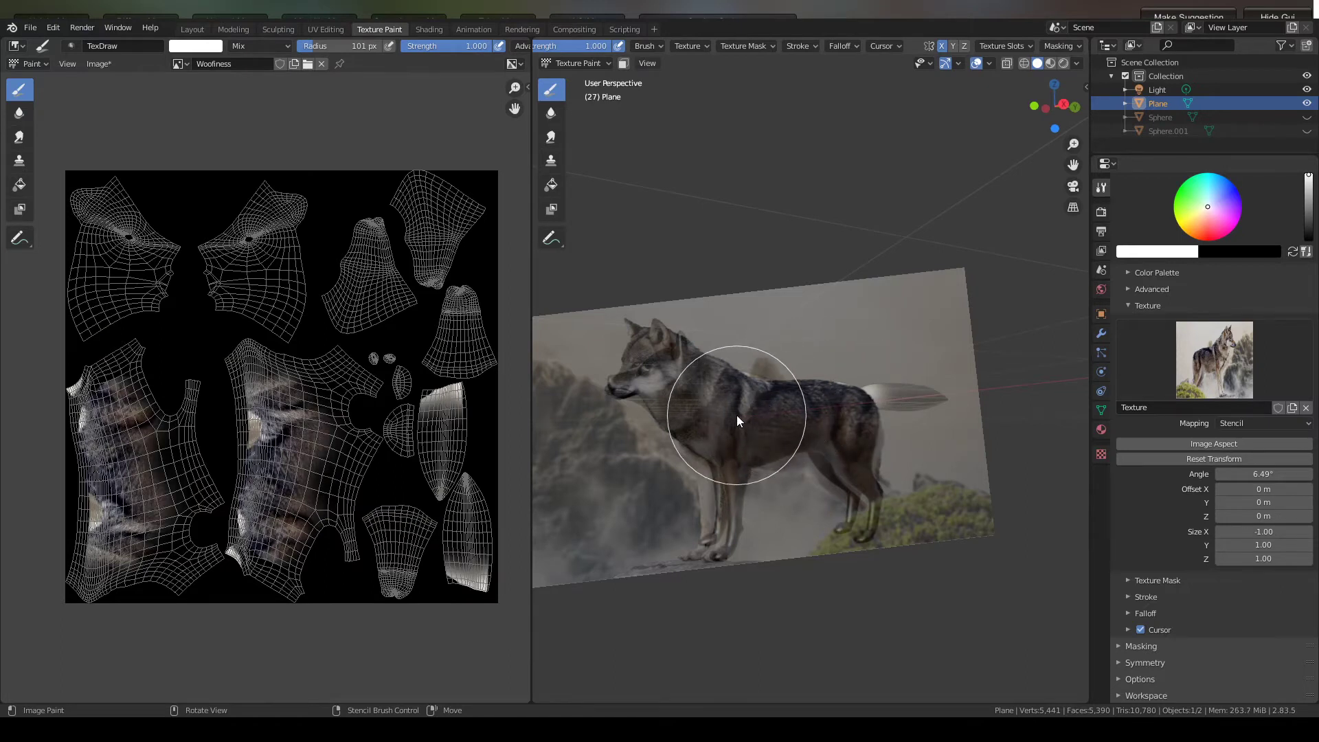
click(712, 425)
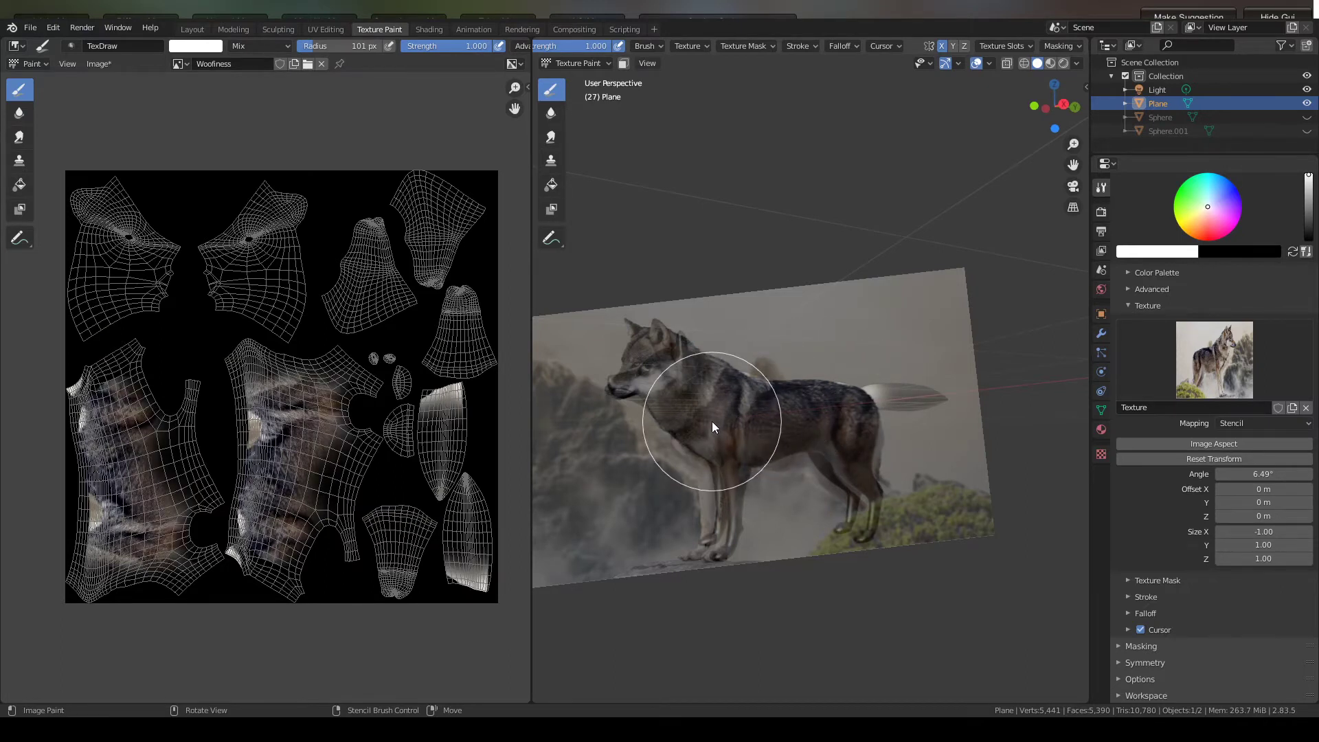
click(781, 431)
click(802, 430)
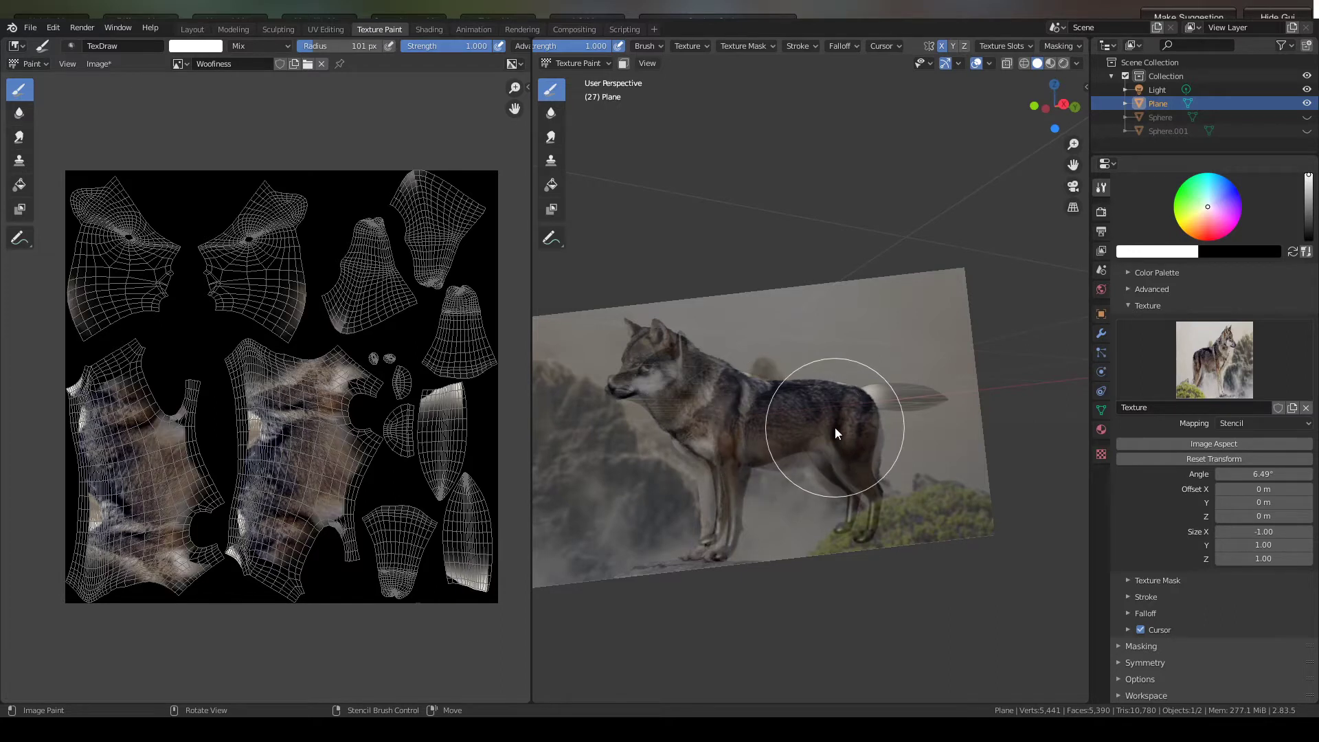
click(835, 427)
click(847, 447)
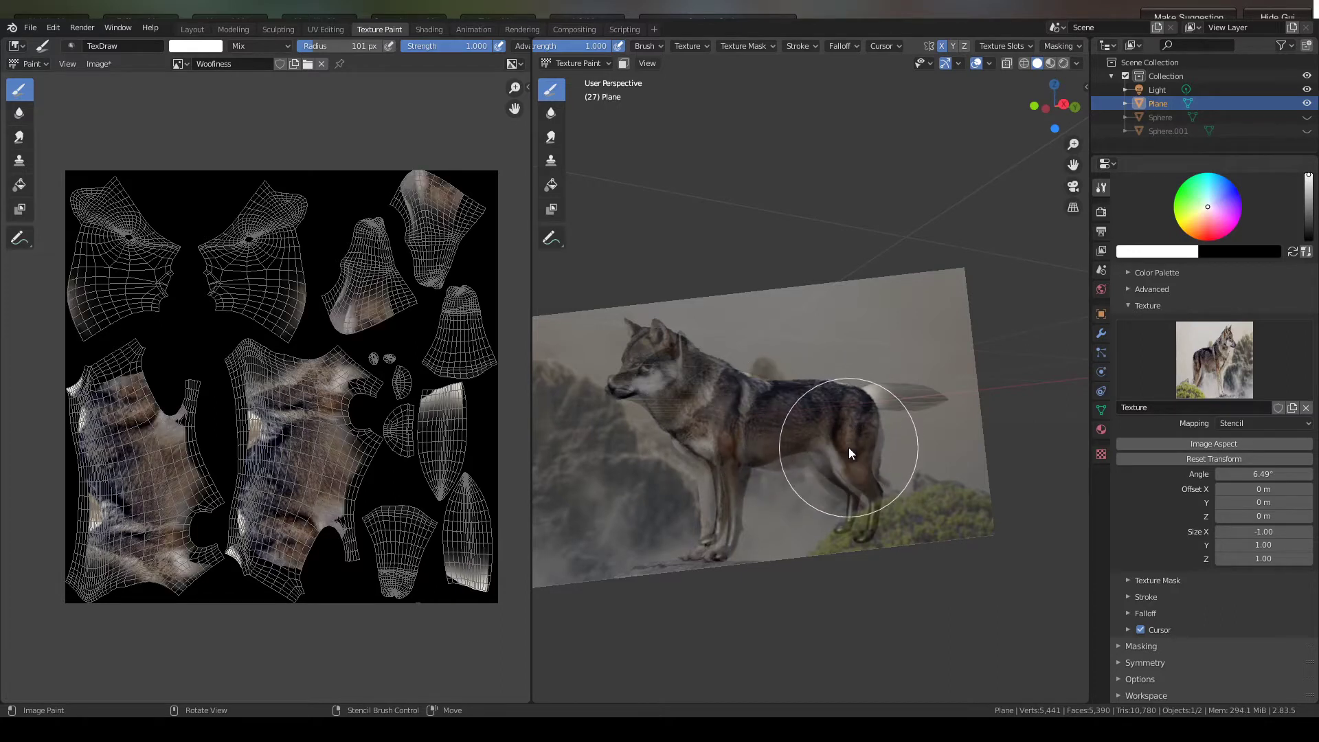
- Enlarge and realign the stencil over a closer side view of the wolf, and paint fur along its shoulder and upper back
scroll(875, 378, up, 3)
mouse_move(881, 375)
middle_down()
mouse_move(827, 442)
mouse_move(906, 440)
mouse_move(873, 369)
mouse_move(815, 385)
mouse_move(841, 444)
mouse_move(943, 443)
mouse_move(892, 427)
mouse_move(875, 472)
mouse_move(774, 472)
mouse_move(896, 398)
mouse_move(884, 386)
middle_up()
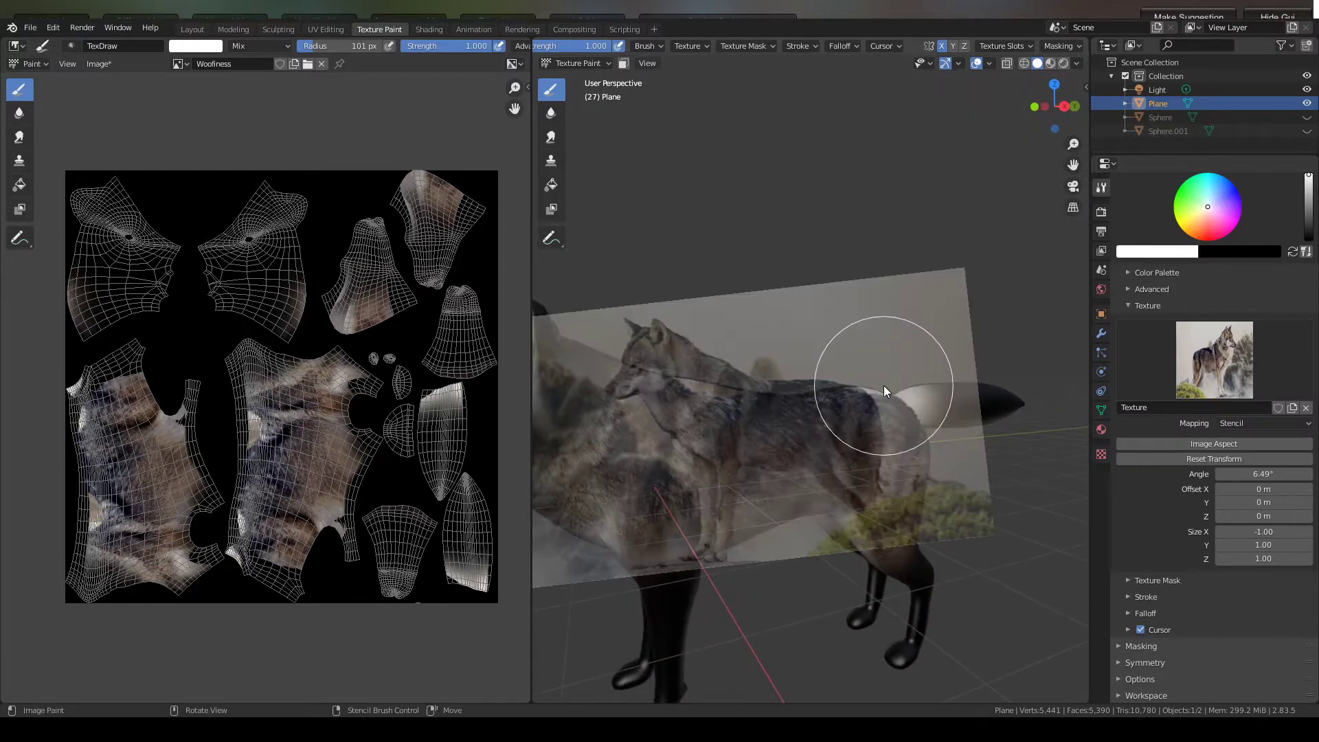
scroll(905, 393, up, 1)
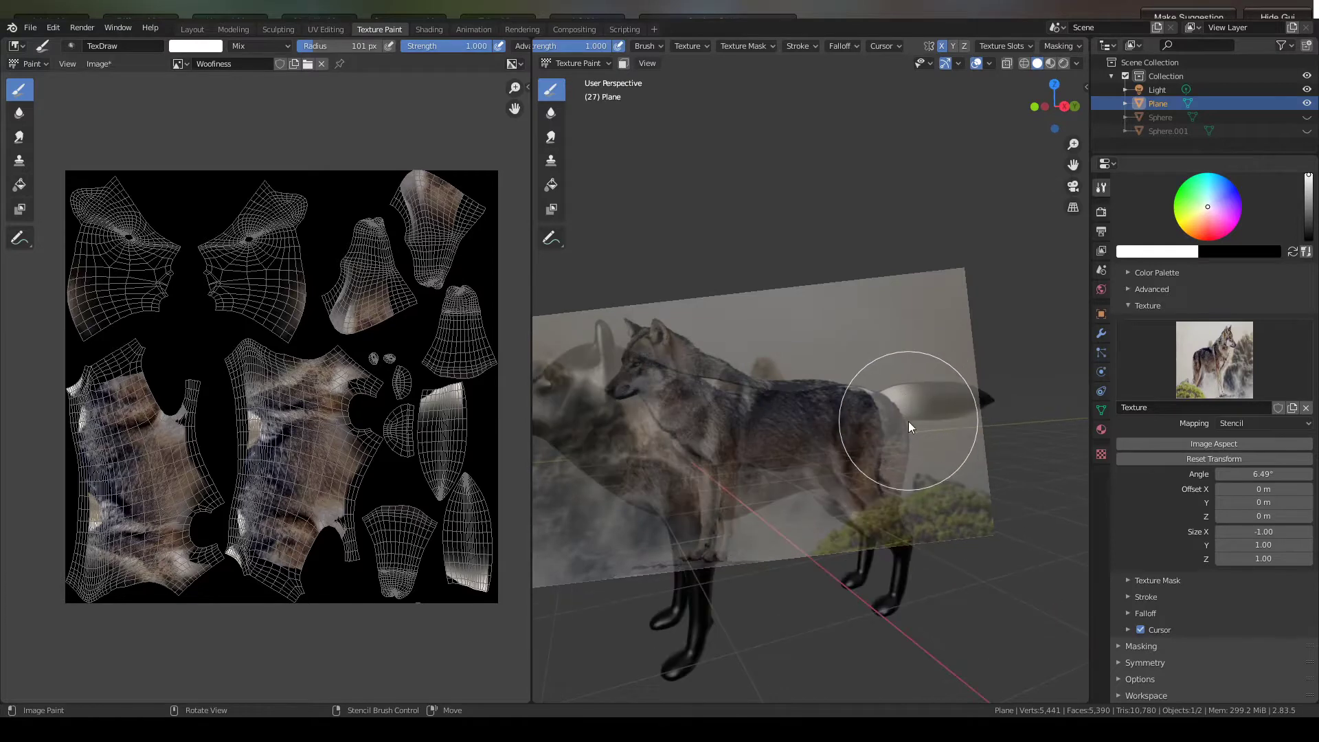
right_drag(909, 421, 944, 469)
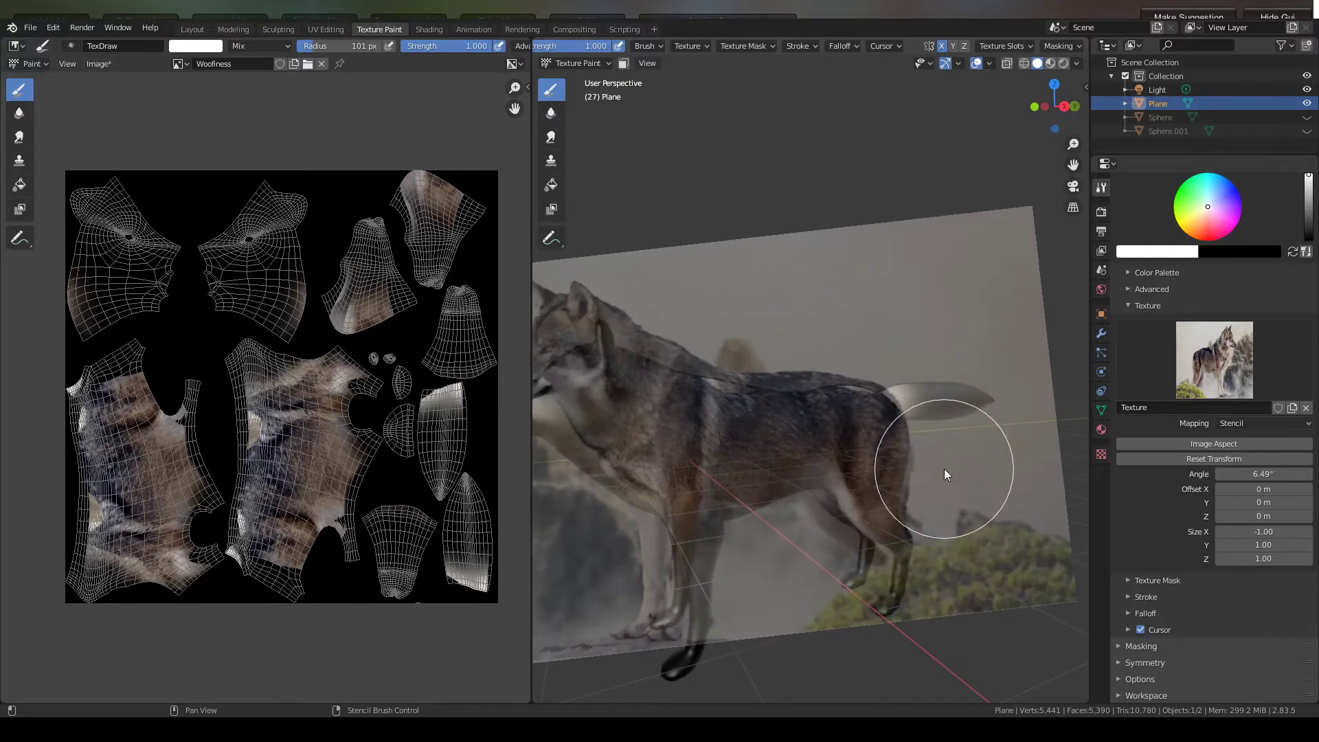
right_drag(847, 435, 847, 442)
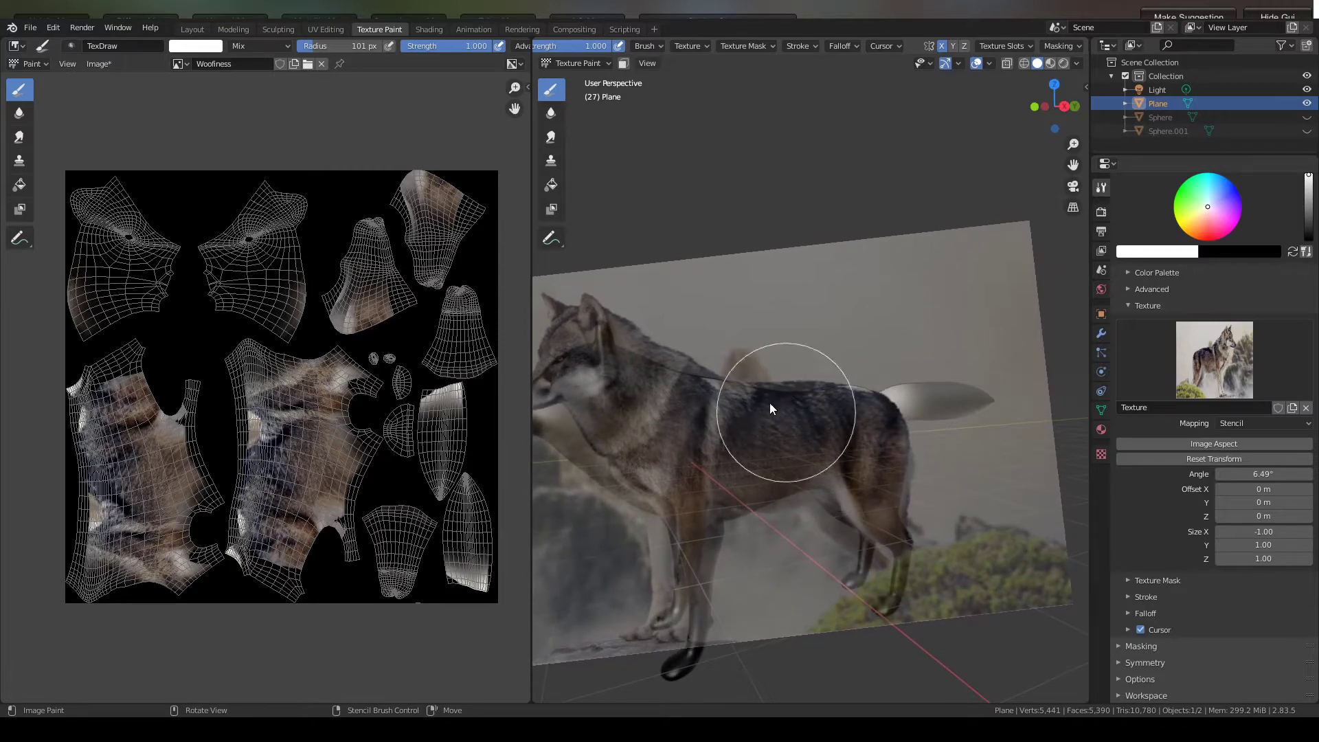
drag(725, 363, 689, 354)
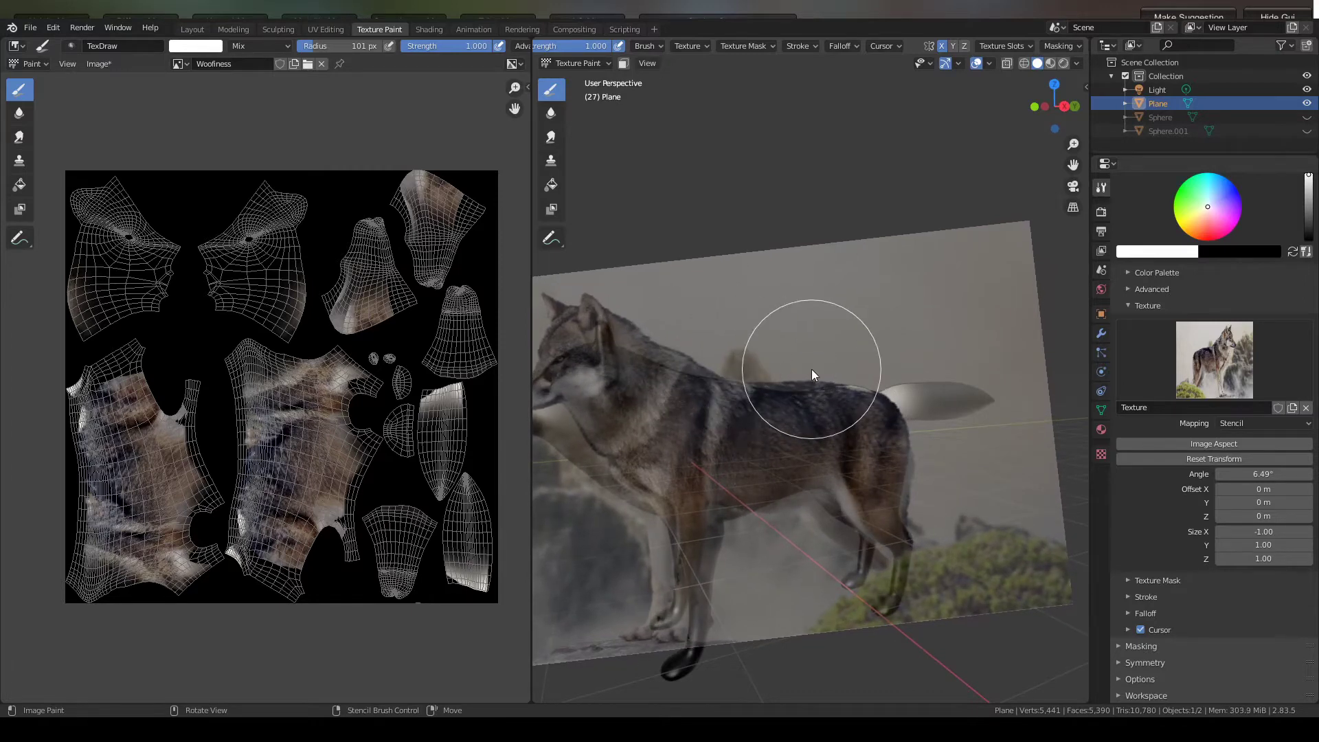
- View the wolf's back from above and reduce the brush radius to 57 px
mouse_move(813, 371)
middle_down()
mouse_move(909, 415)
mouse_move(837, 456)
mouse_move(852, 405)
mouse_move(842, 479)
middle_up()
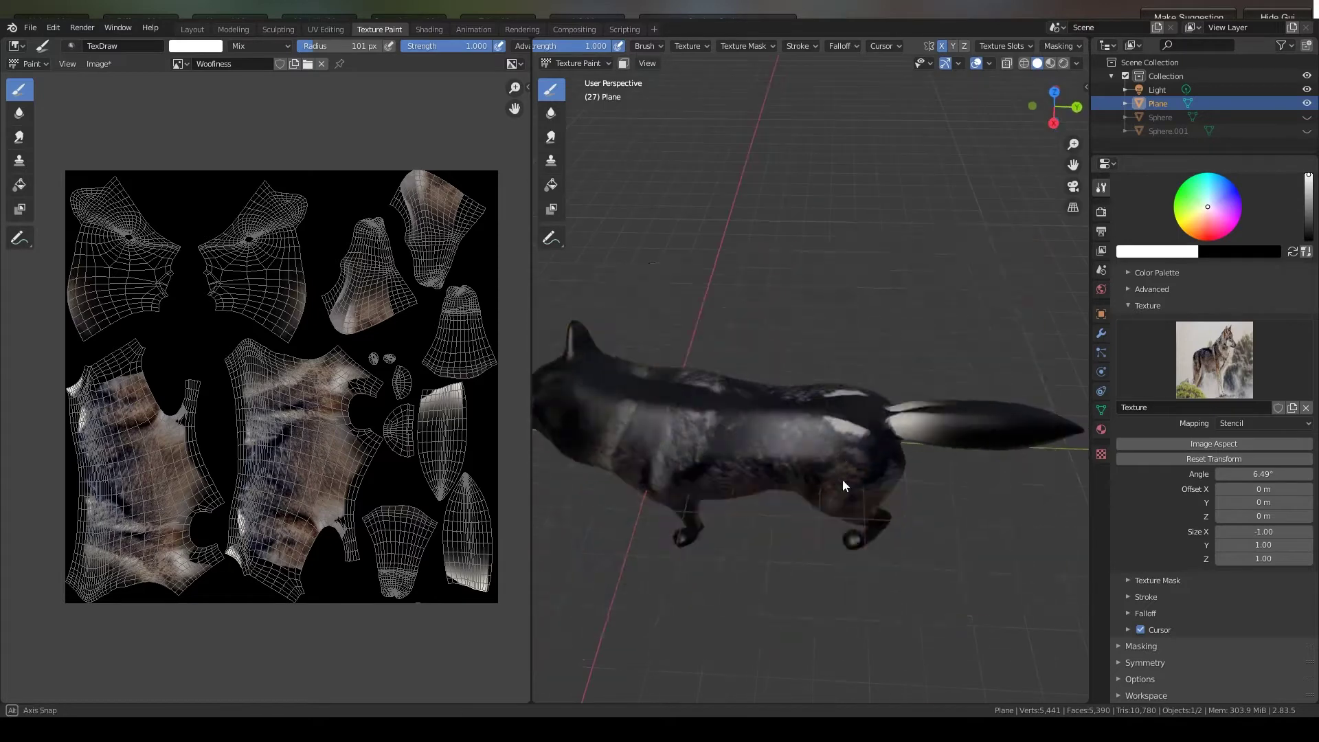
scroll(565, 48, up, 5)
drag(639, 47, 631, 47)
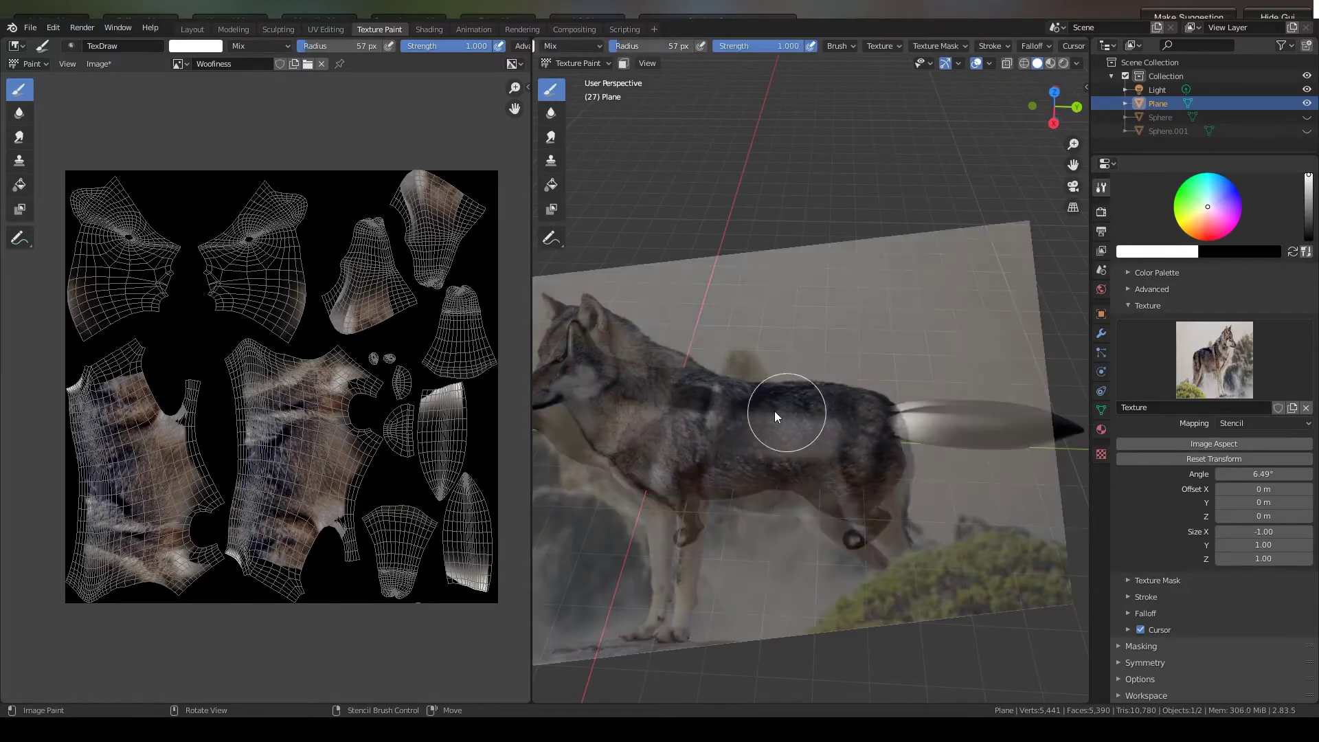
- Paint the photo's fur through the stencil onto the wolf's hind legs and front legs from several side angles
middle_drag(774, 411, 830, 337)
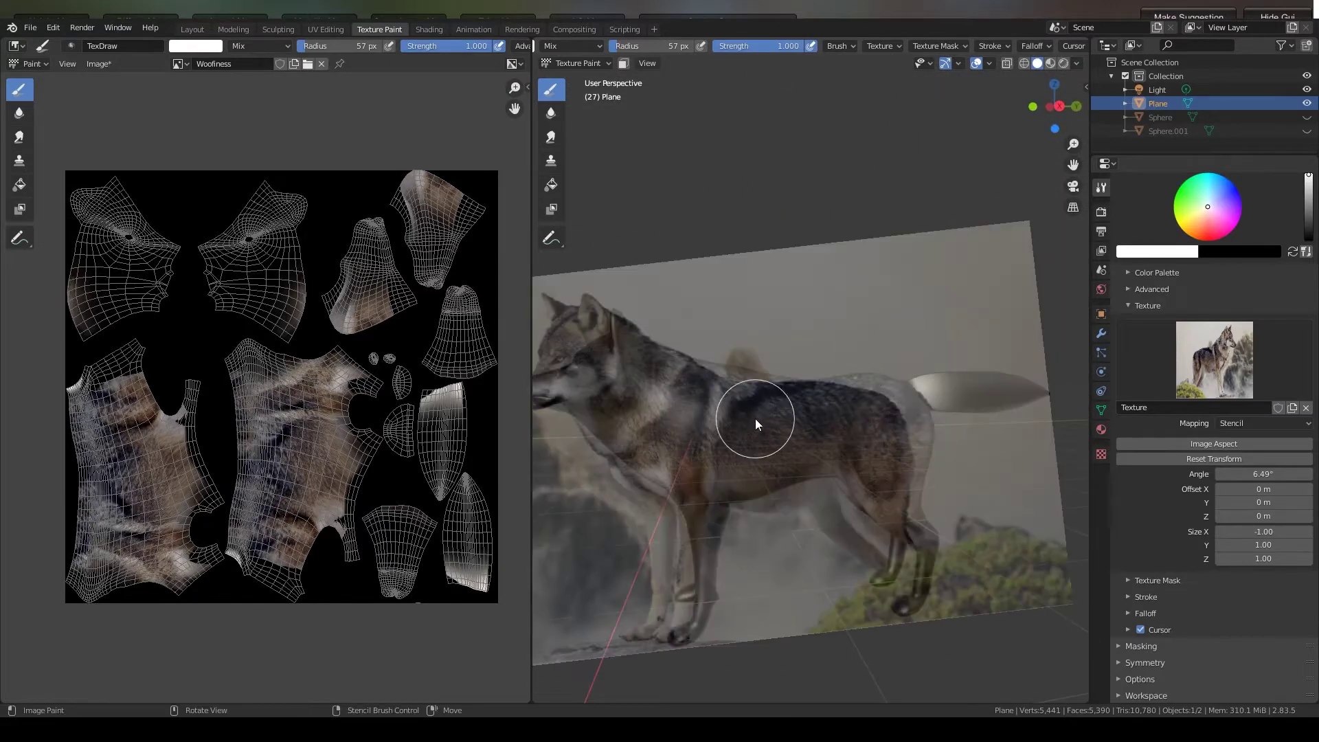
middle_drag(865, 418, 767, 430)
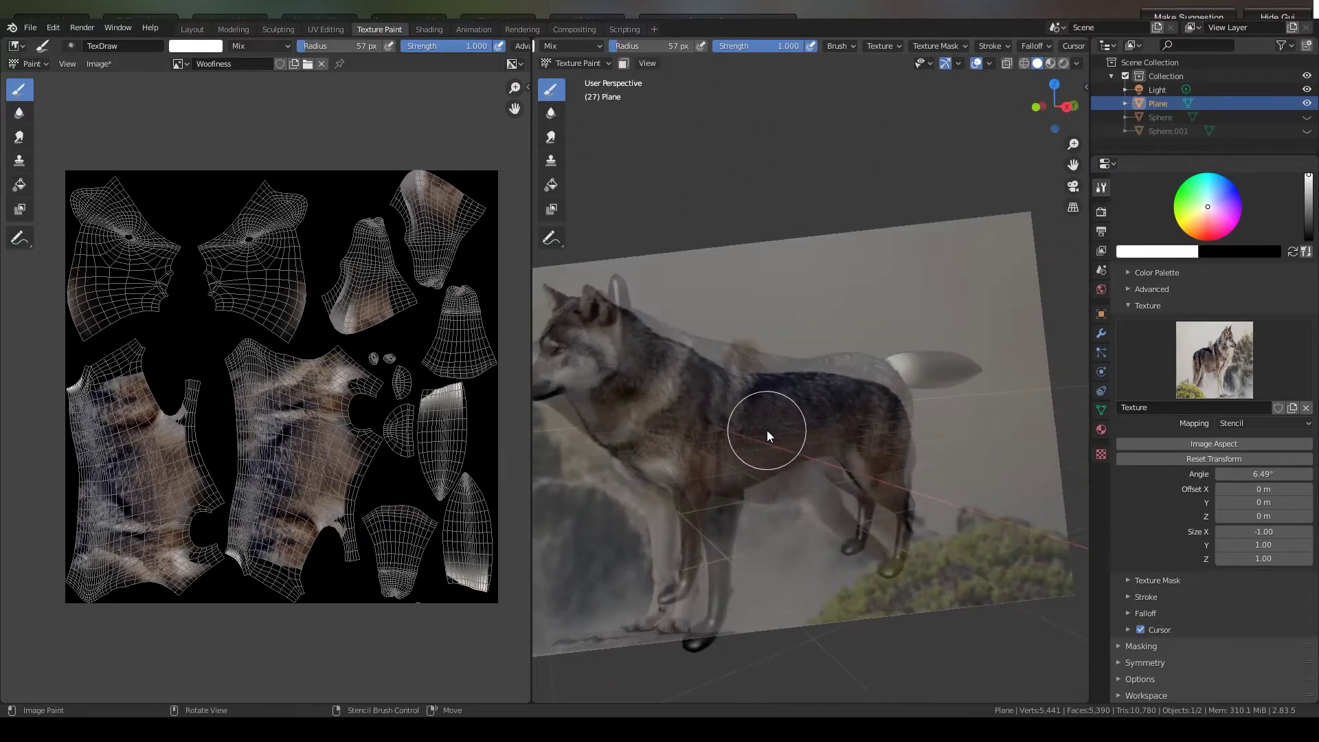
middle_drag(893, 433, 846, 463)
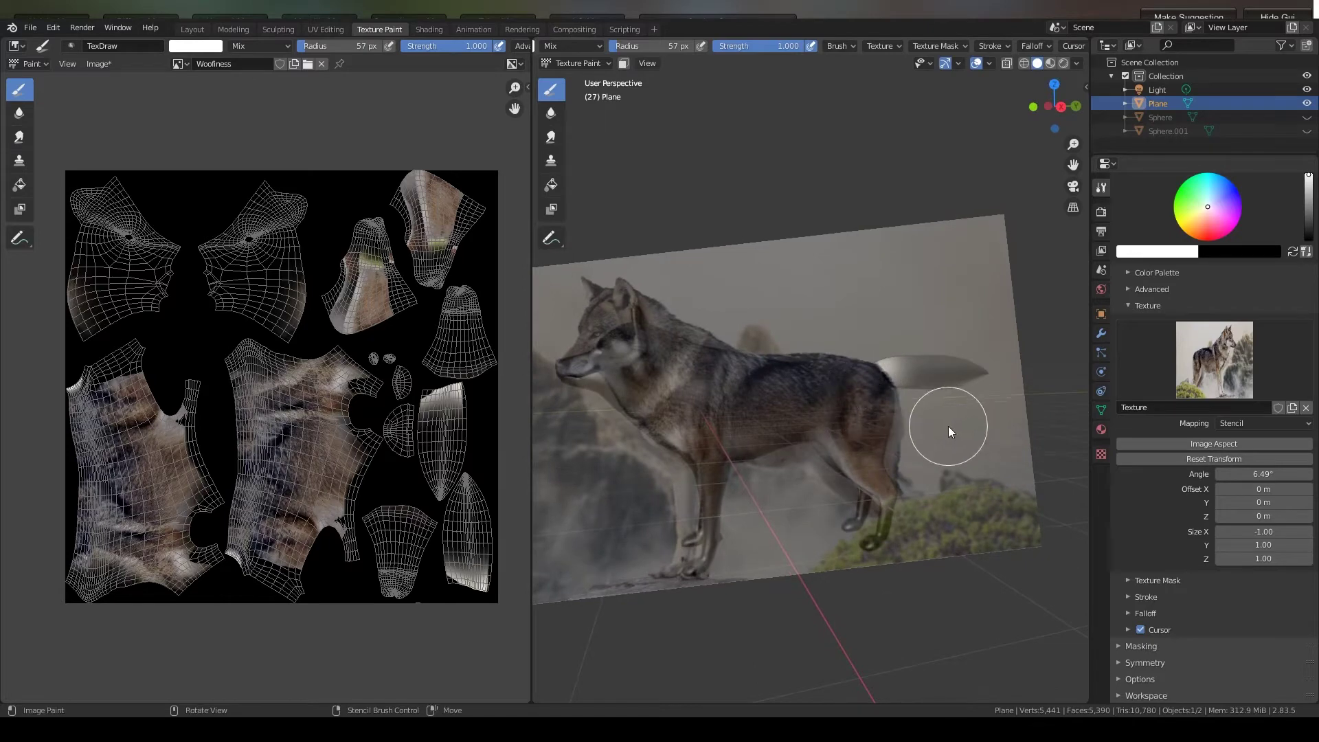
mouse_move(948, 426)
middle_down()
mouse_move(976, 428)
mouse_move(764, 510)
middle_up()
mouse_move(715, 547)
middle_down()
mouse_move(783, 456)
mouse_move(841, 468)
mouse_move(737, 455)
mouse_move(806, 488)
mouse_move(831, 377)
mouse_move(767, 434)
mouse_move(774, 468)
mouse_move(954, 396)
mouse_move(875, 460)
mouse_move(994, 399)
mouse_move(1027, 414)
mouse_move(966, 415)
middle_up()
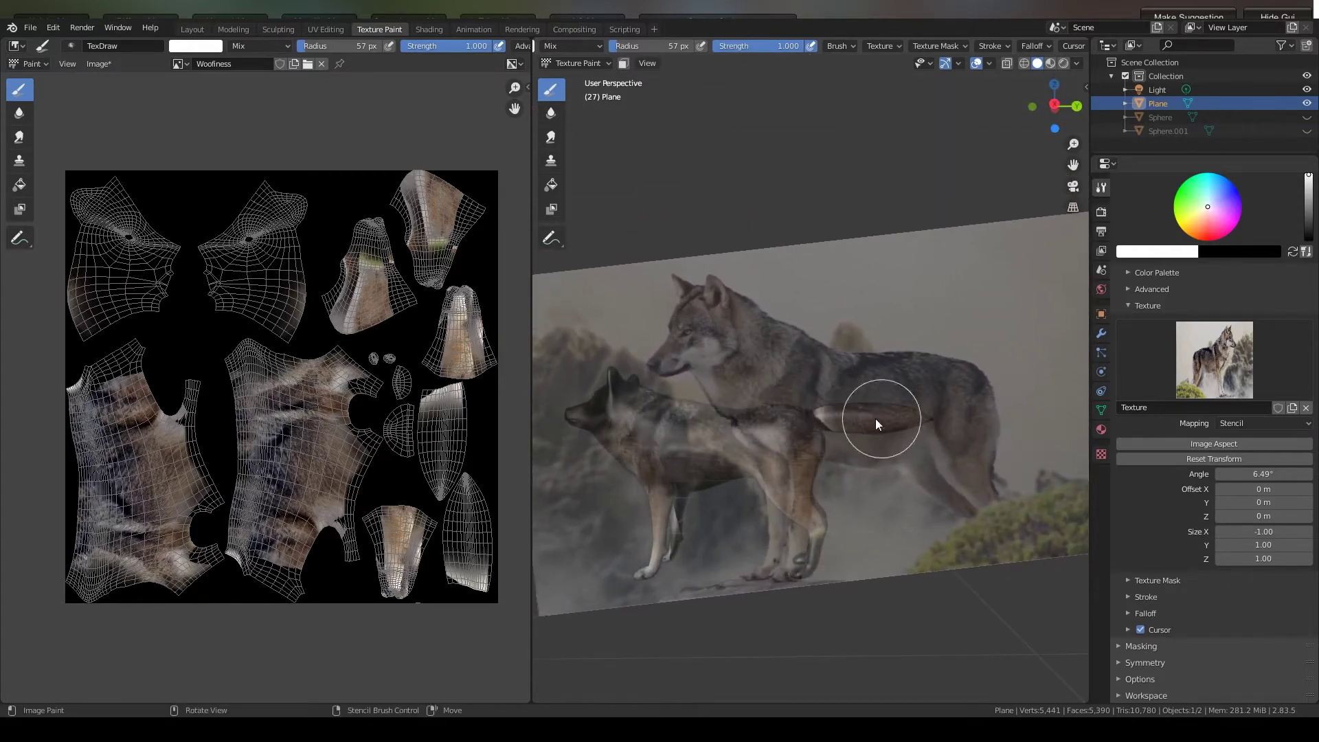
- Paint fur along both sides of the tail and over the bare underside where the legs meet the body
middle_drag(876, 418, 866, 469)
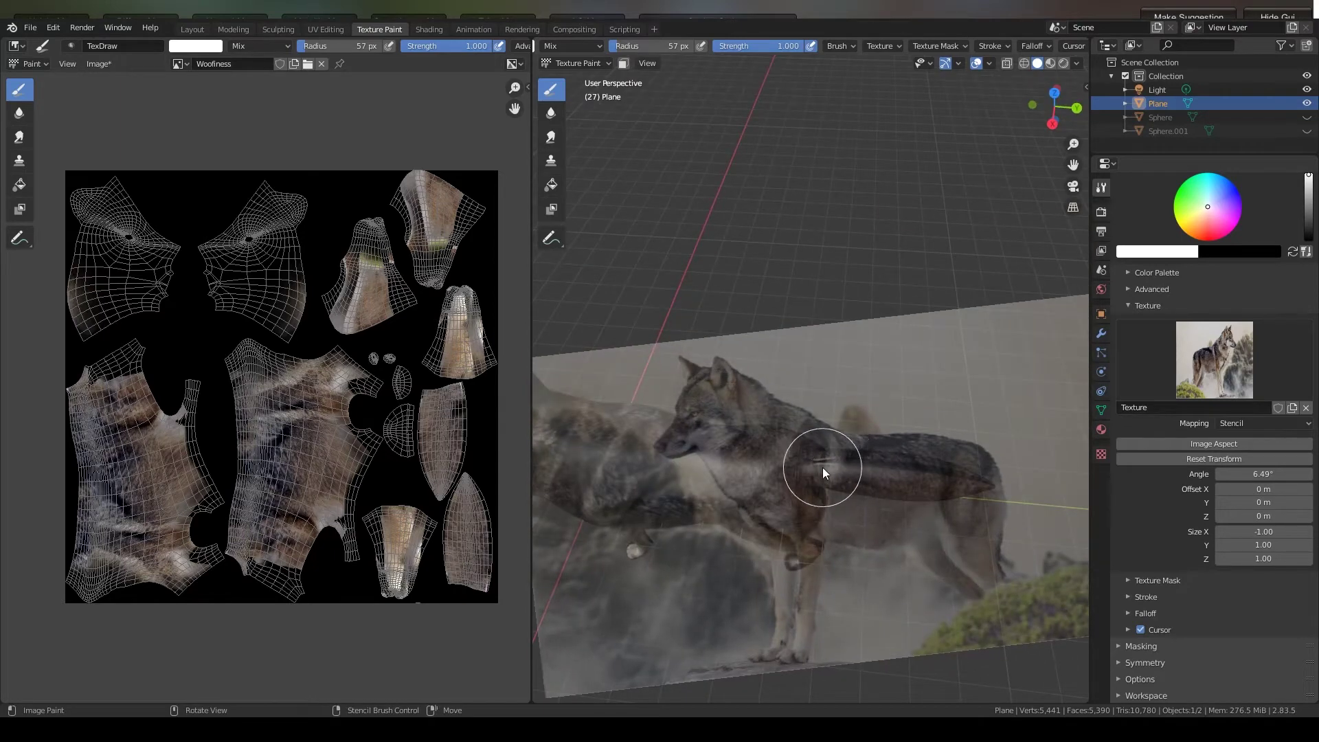
middle_drag(959, 485, 1007, 395)
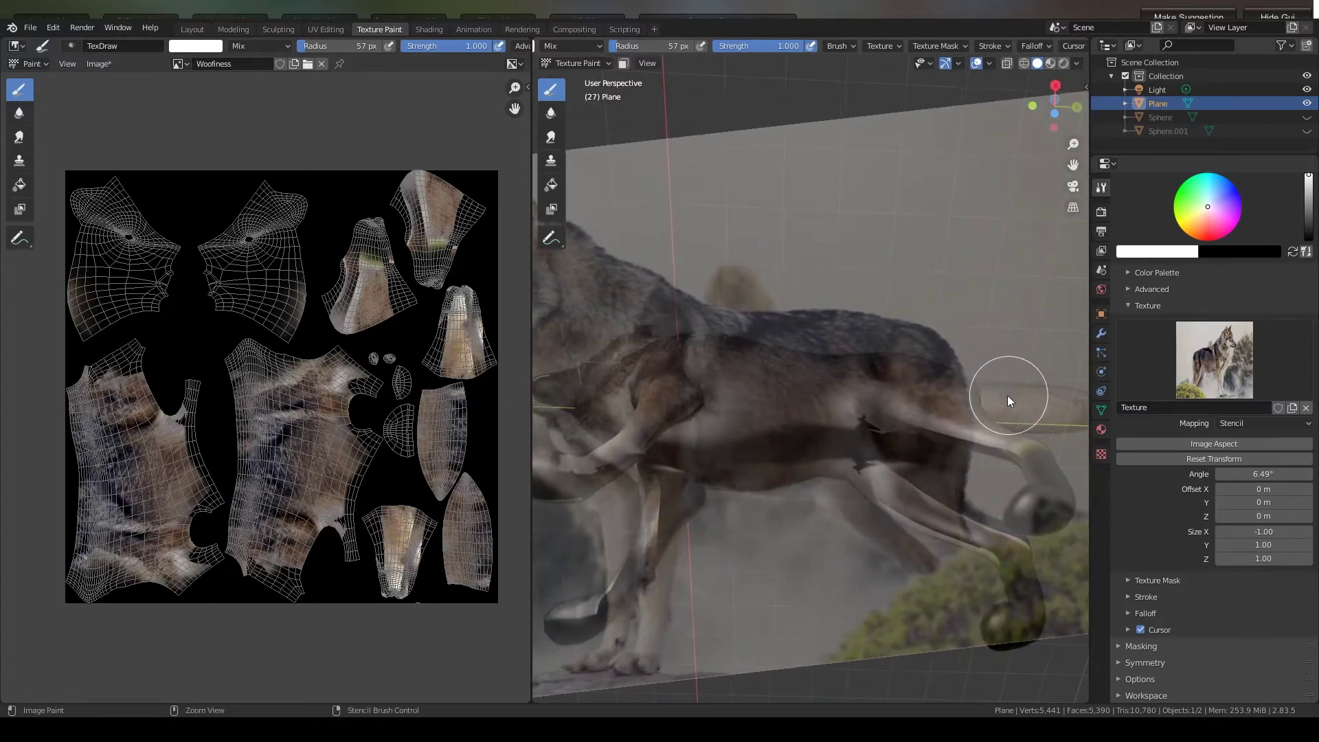
middle_drag(867, 456, 925, 426)
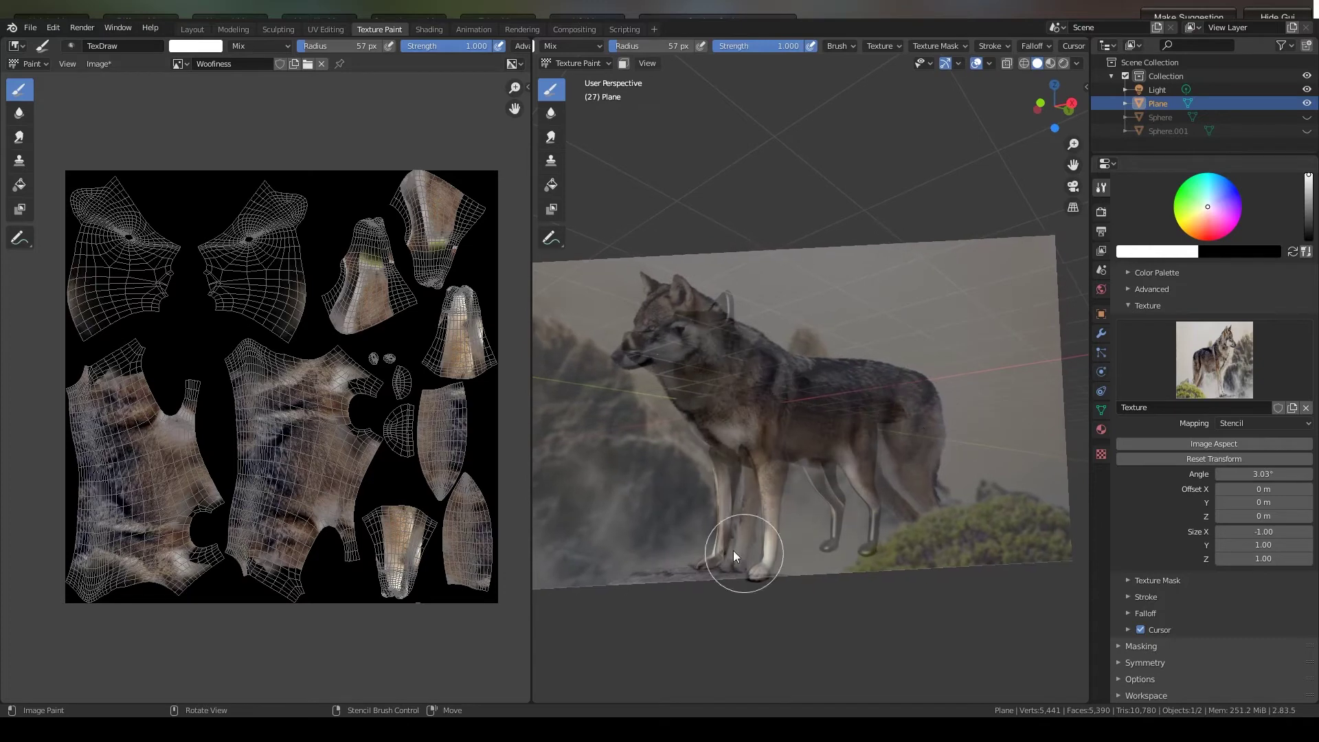
- Realign the stencil over the front legs at about 6.47° and paint fur onto the legs and lower chest
middle_drag(717, 477, 844, 455)
right_drag(845, 455, 867, 542)
scroll(873, 502, down, 2)
right_drag(867, 543, 886, 474)
scroll(852, 445, up, 1)
middle_drag(723, 566, 863, 518)
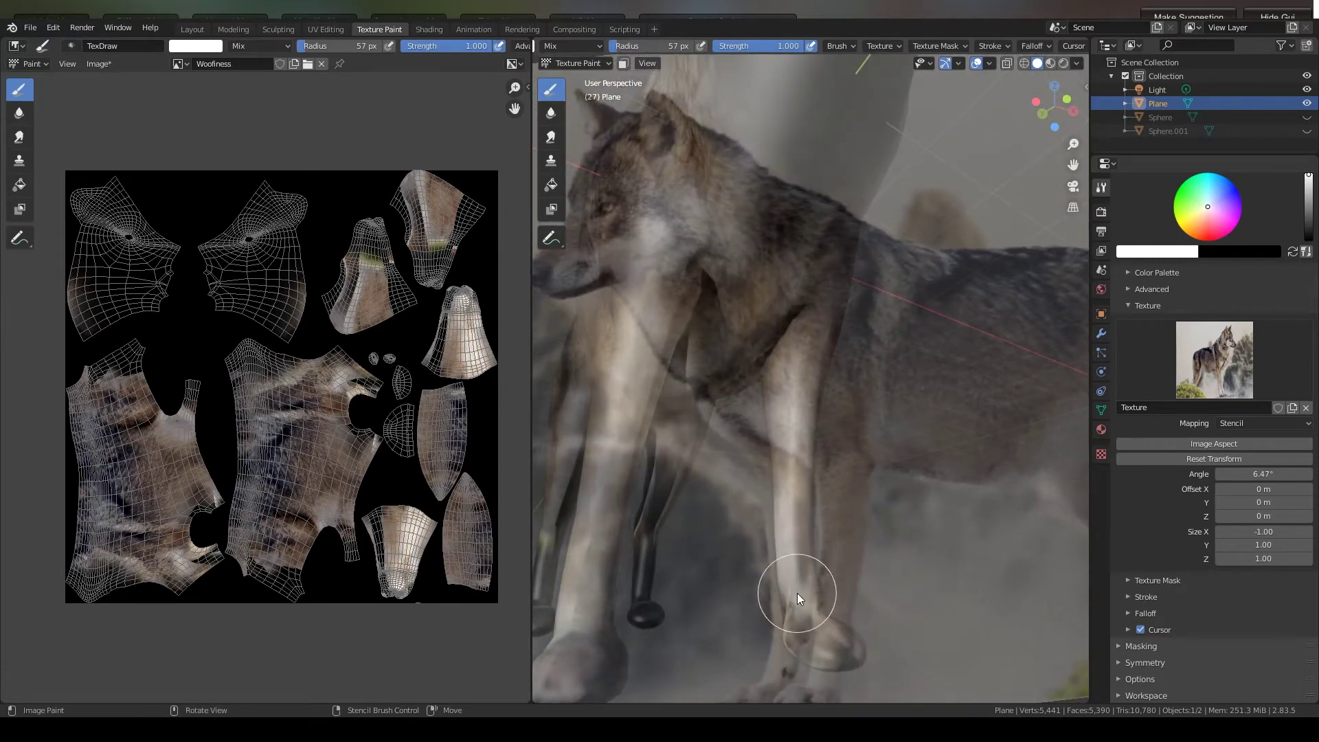
- Reposition the stencil over the legs, rotate it to about 7.71°, and brush fur onto the front legs
middle_drag(797, 592, 731, 374)
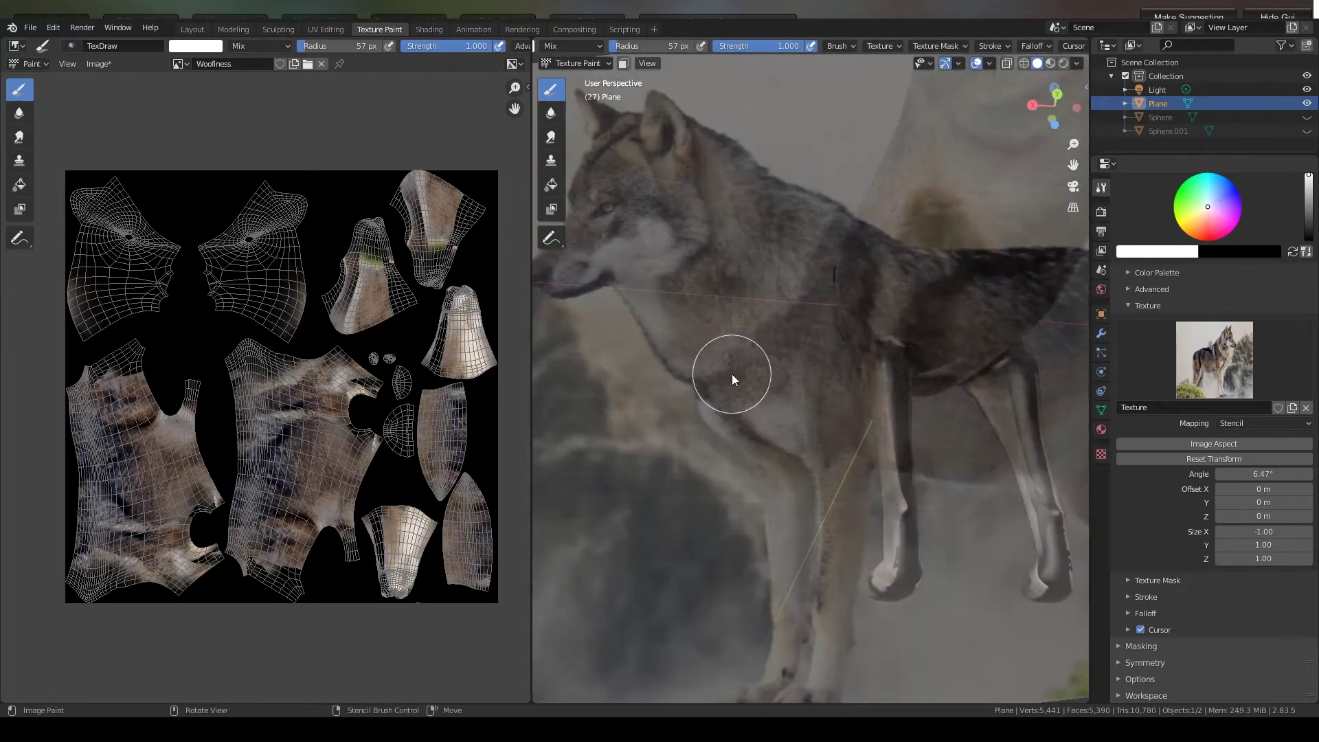
scroll(732, 374, down, 1)
right_drag(1015, 454, 1020, 365)
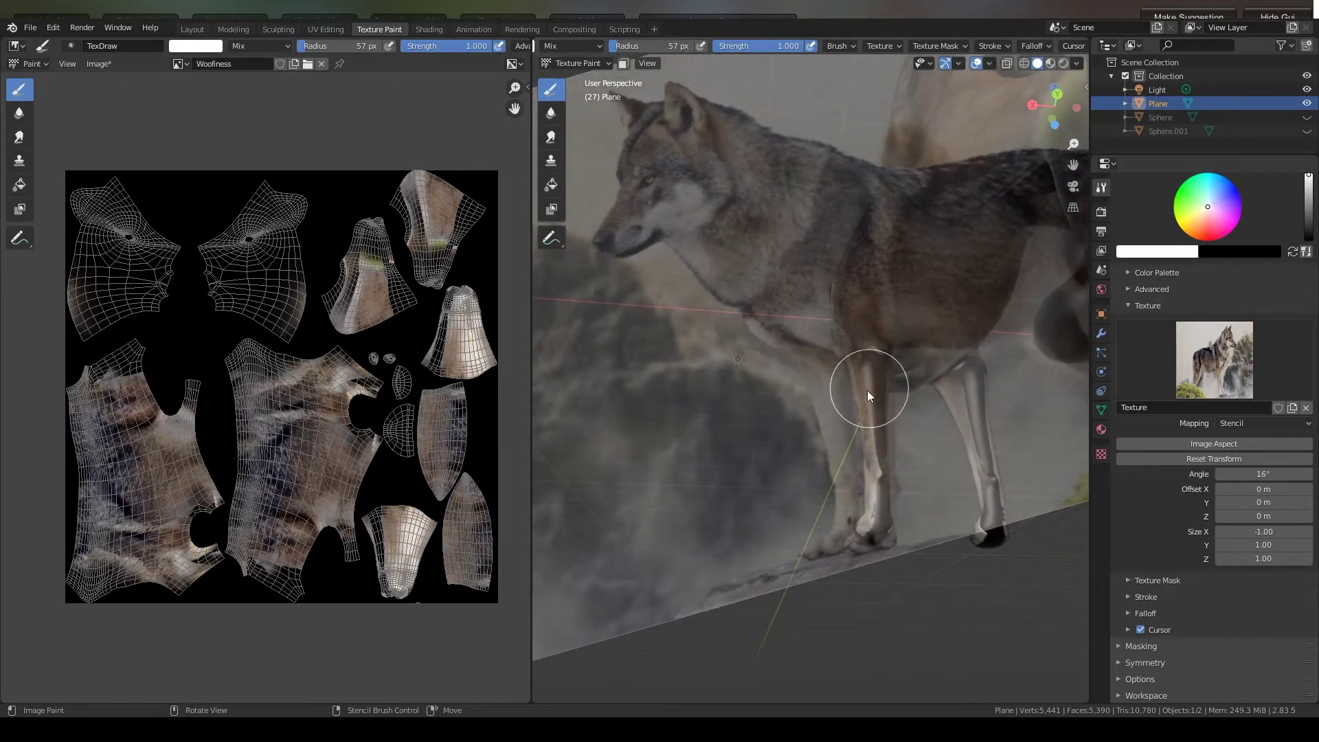
middle_drag(868, 390, 874, 439)
mouse_move(1022, 413)
right_down()
mouse_move(1043, 356)
mouse_move(1004, 431)
mouse_move(1053, 414)
mouse_move(1038, 403)
right_up()
drag(979, 314, 889, 303)
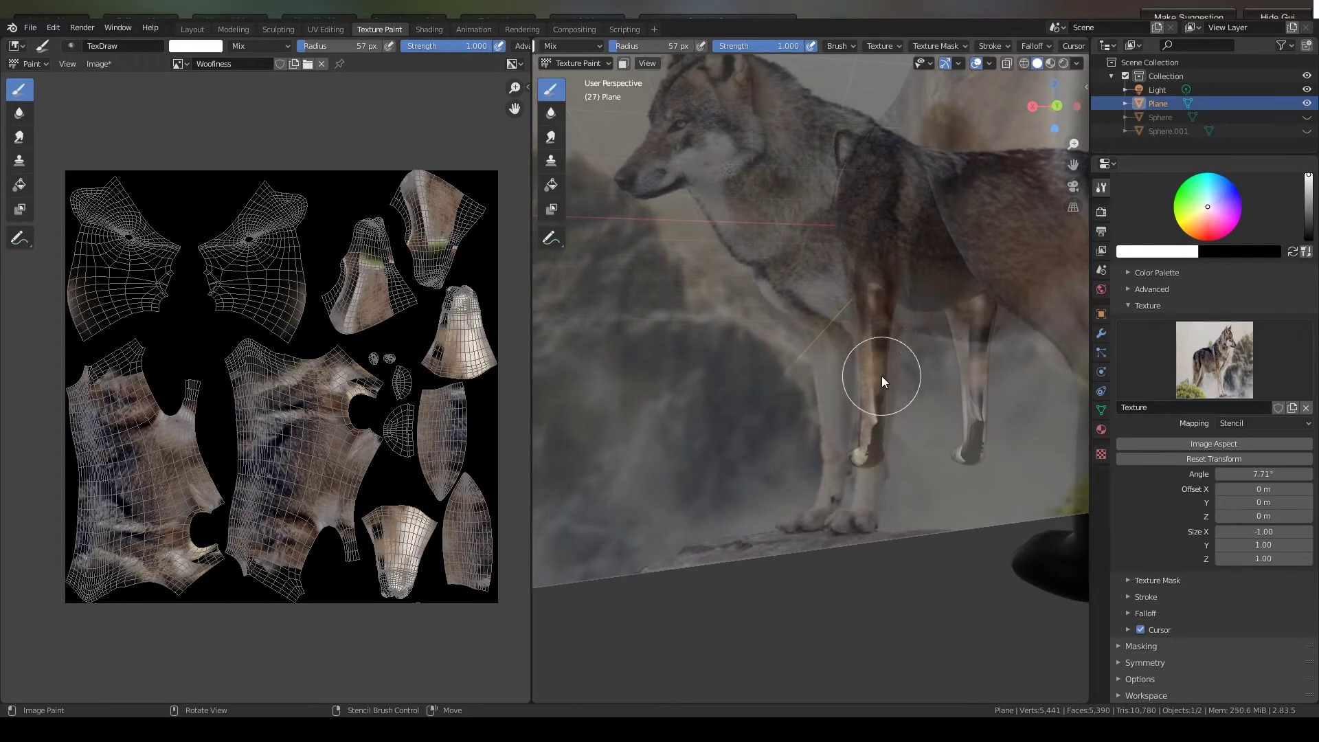
- Work around the front legs and paws, filling in remaining fur and rotating the stencil to about 16.1°
middle_drag(874, 455, 1037, 423)
right_drag(1037, 424, 815, 589)
middle_drag(774, 441, 851, 456)
right_drag(850, 456, 628, 558)
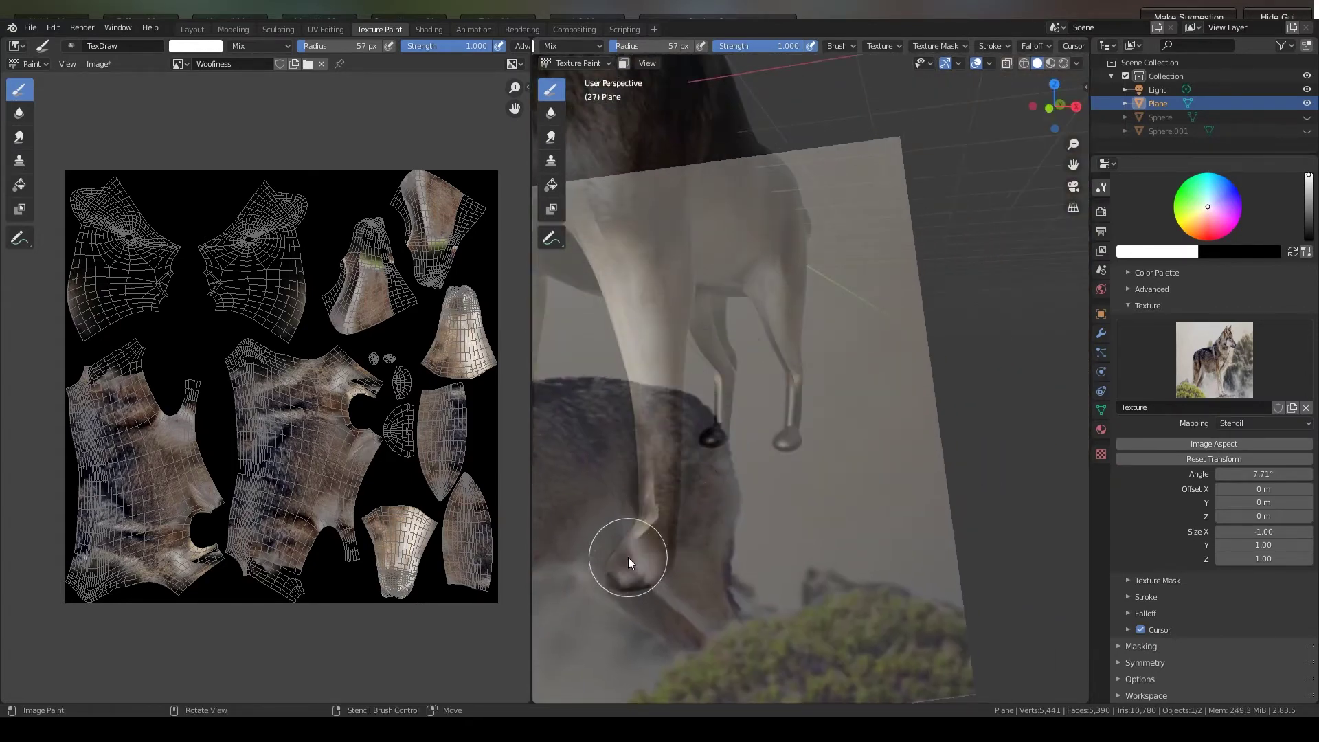
middle_drag(628, 558, 769, 464)
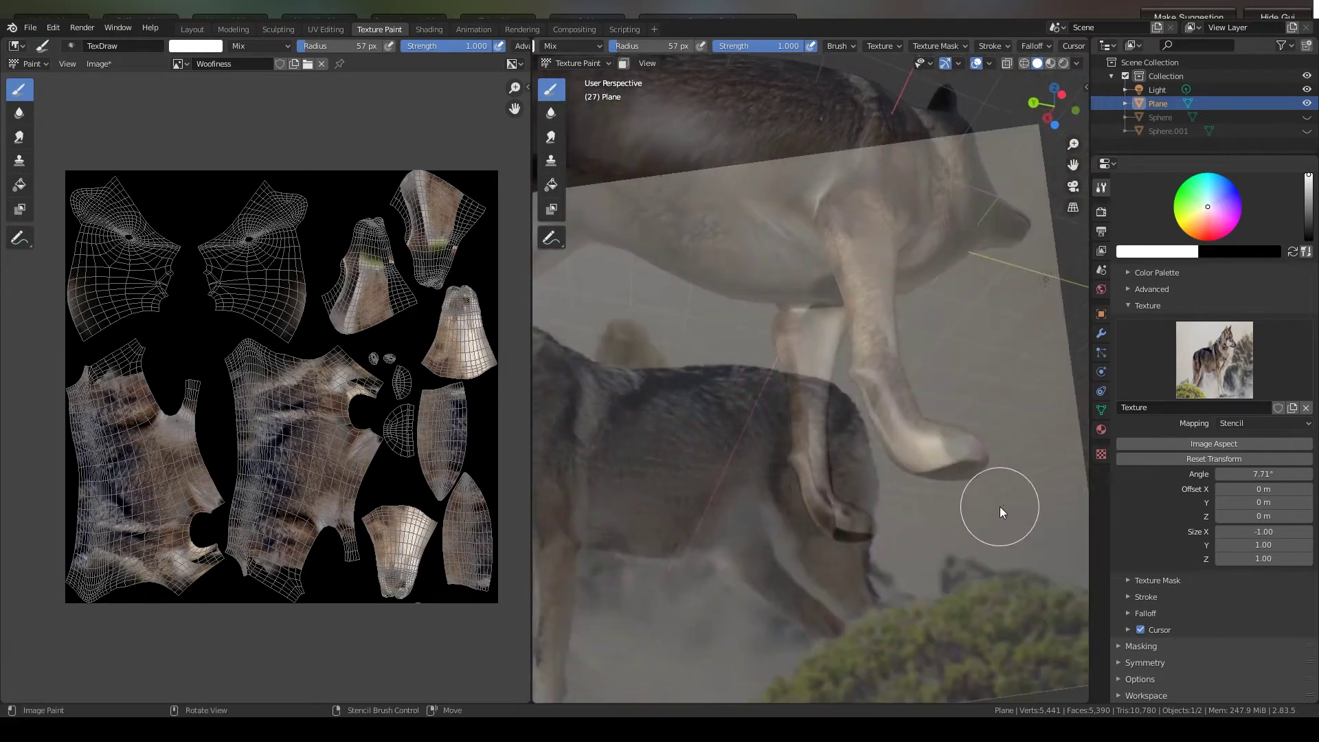
right_drag(1000, 505, 1311, 433)
shift+right_drag(883, 424, 857, 519)
middle_drag(868, 536, 742, 510)
right_drag(941, 536, 868, 510)
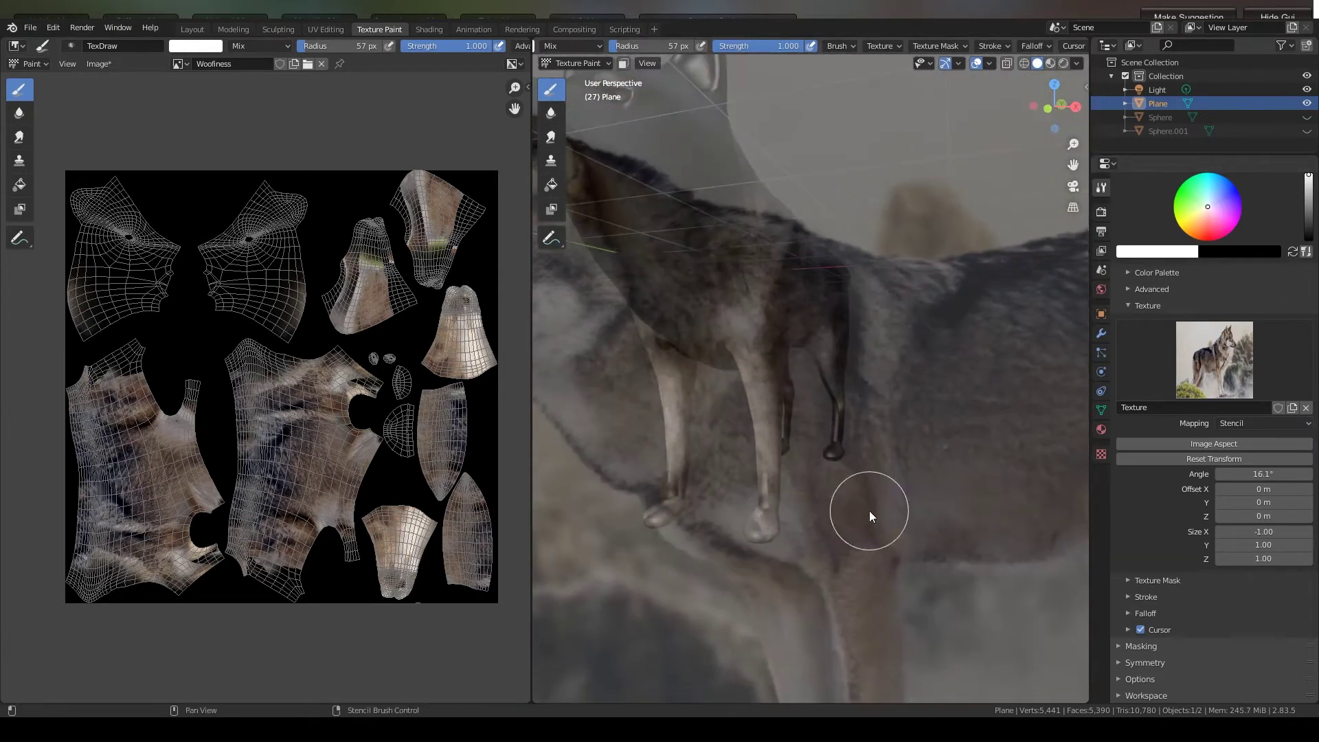
middle_drag(869, 510, 790, 433)
- Load face.jpg as the brush texture image and fit the stencil to the image's aspect ratio
click(1101, 454)
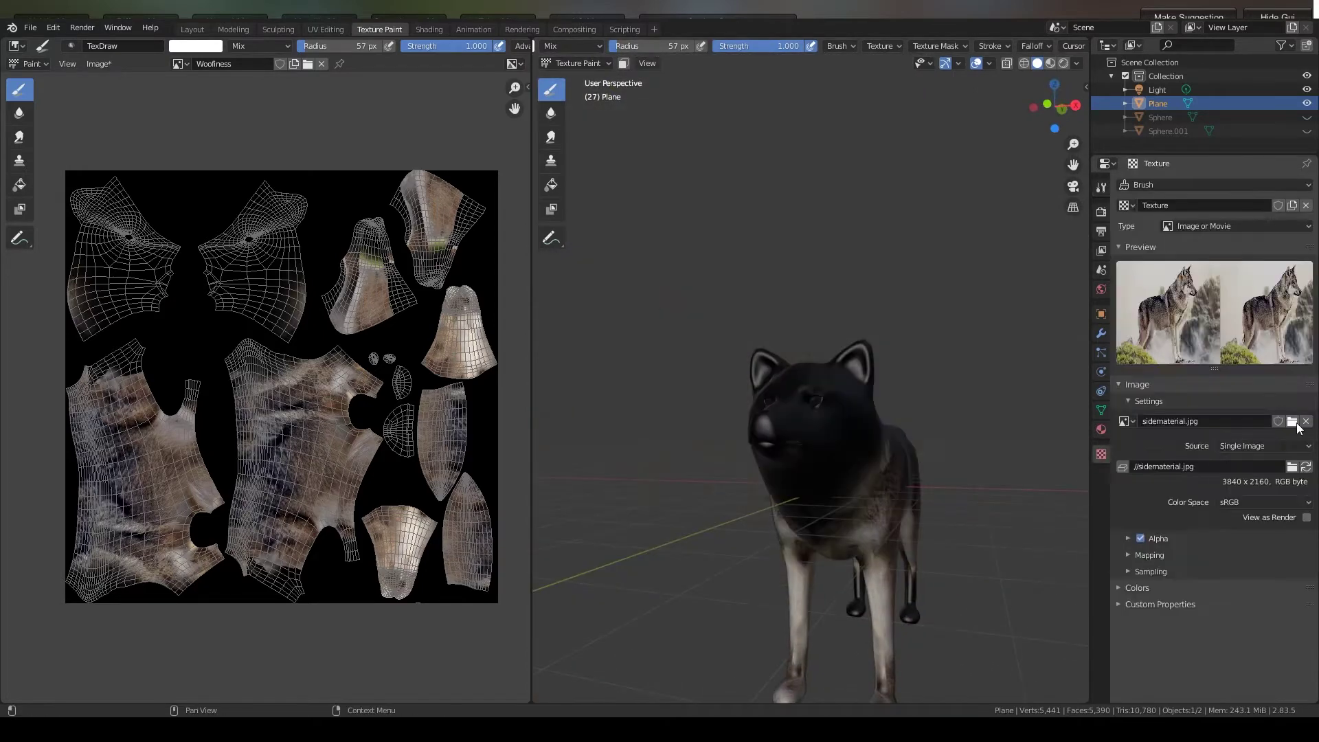
click(1297, 423)
double_click(542, 279)
scroll(929, 398, down, 2)
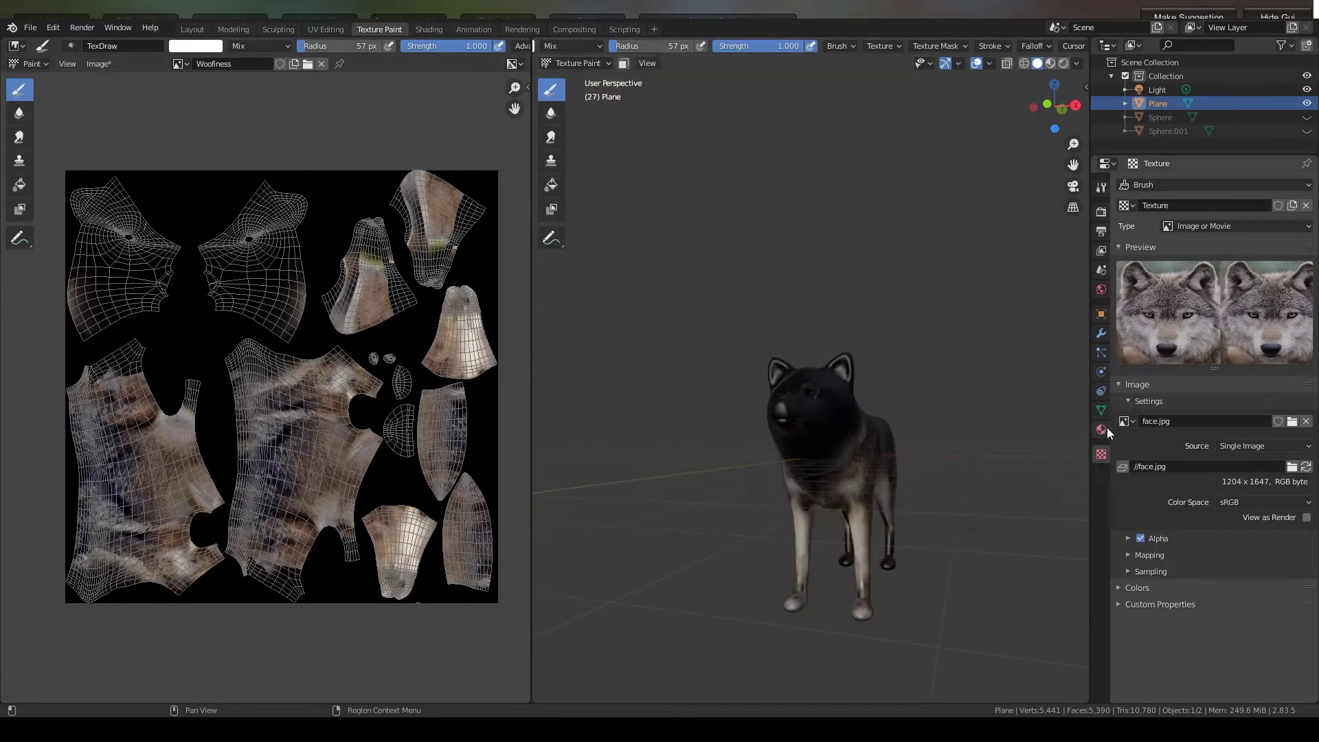
click(1101, 188)
click(1196, 453)
- Switch to orthographic view facing the wolf and move, scale and rotate the face stencil to about 0.656° over the head
right_drag(628, 416, 732, 368)
scroll(733, 368, up, 3)
middle_drag(733, 368, 791, 404)
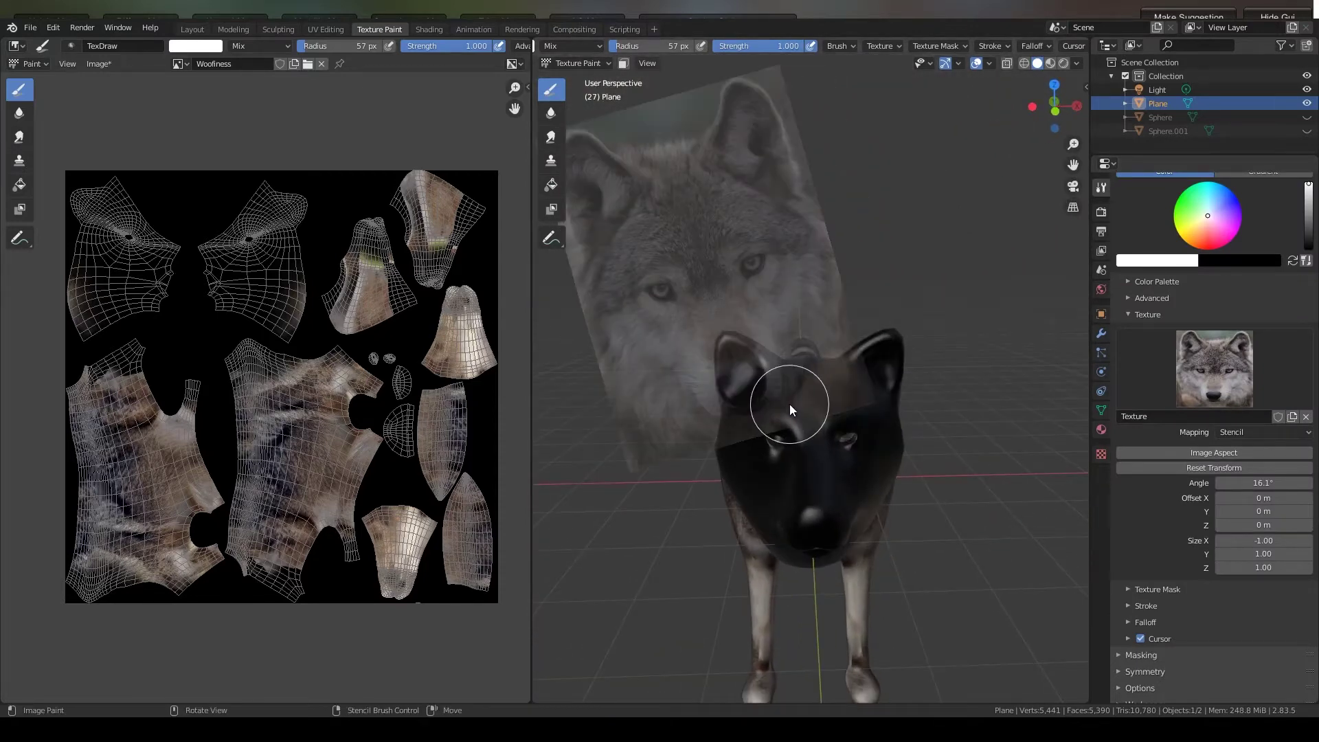
key(KP_5)
right_drag(760, 290, 901, 429)
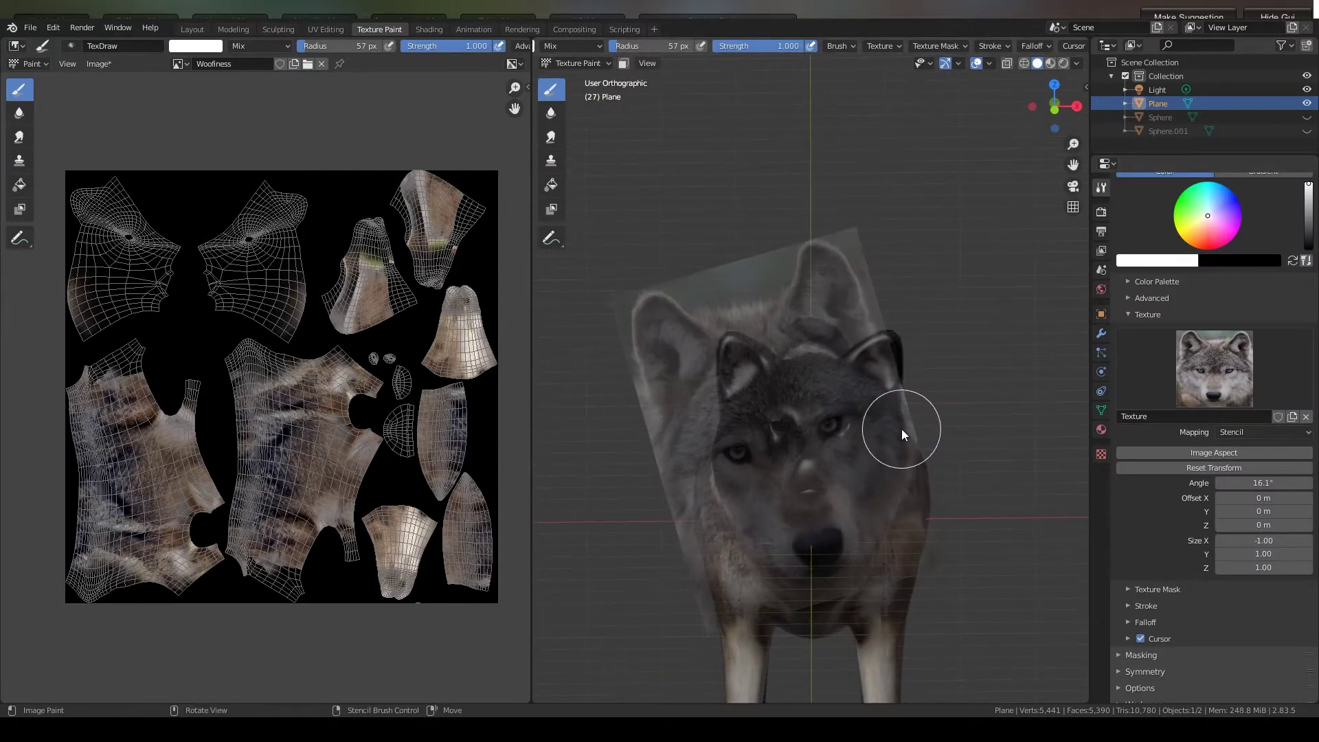
ctrl+right_drag(921, 279, 924, 427)
mouse_move(924, 426)
middle_down()
mouse_move(919, 485)
mouse_move(924, 471)
middle_up()
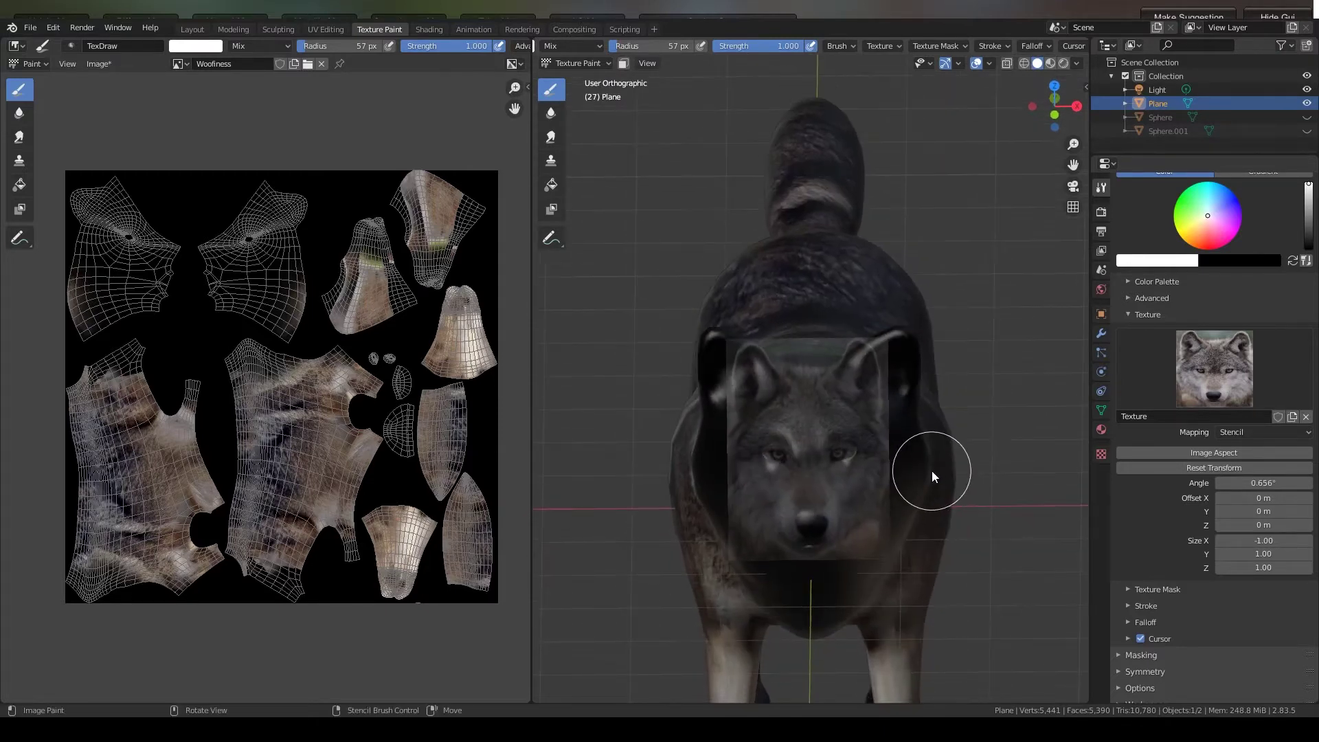
- Adjust the stencil over the face and try painting the face photo with a sampled dark colour
key(s)
right_drag(942, 463, 945, 448)
scroll(869, 508, up, 3)
scroll(964, 512, down, 3)
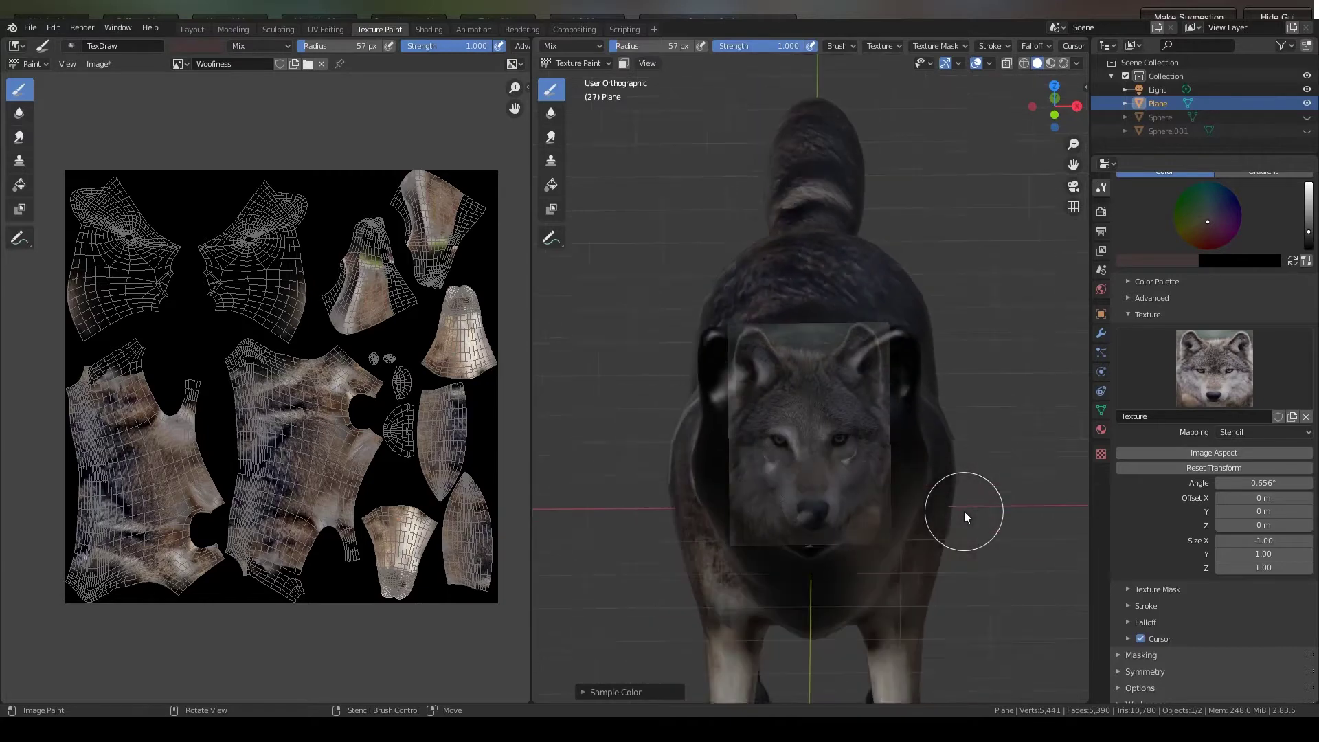
middle_drag(812, 474, 1025, 442)
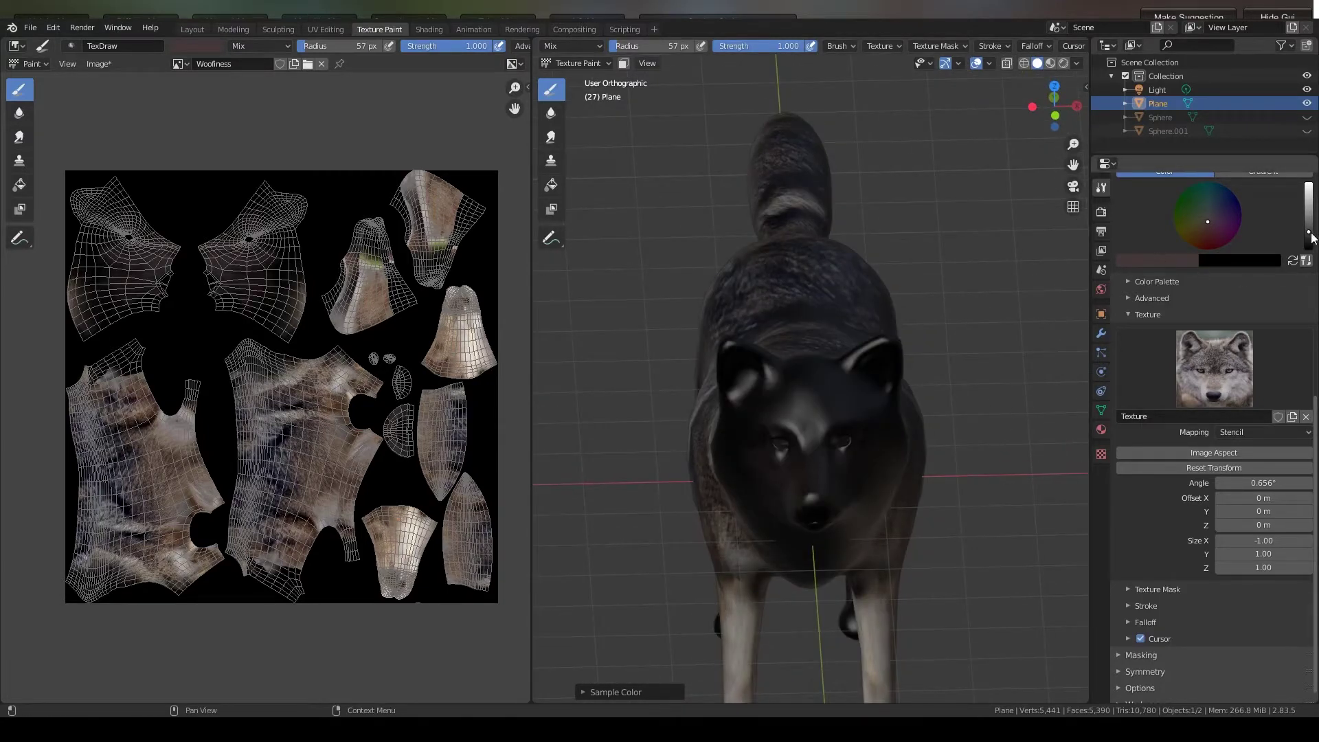
- Raise the sampled paint colour to full brightness and try painting the face photo onto the wolf's head
drag(1310, 233, 1309, 183)
middle_drag(877, 405, 864, 419)
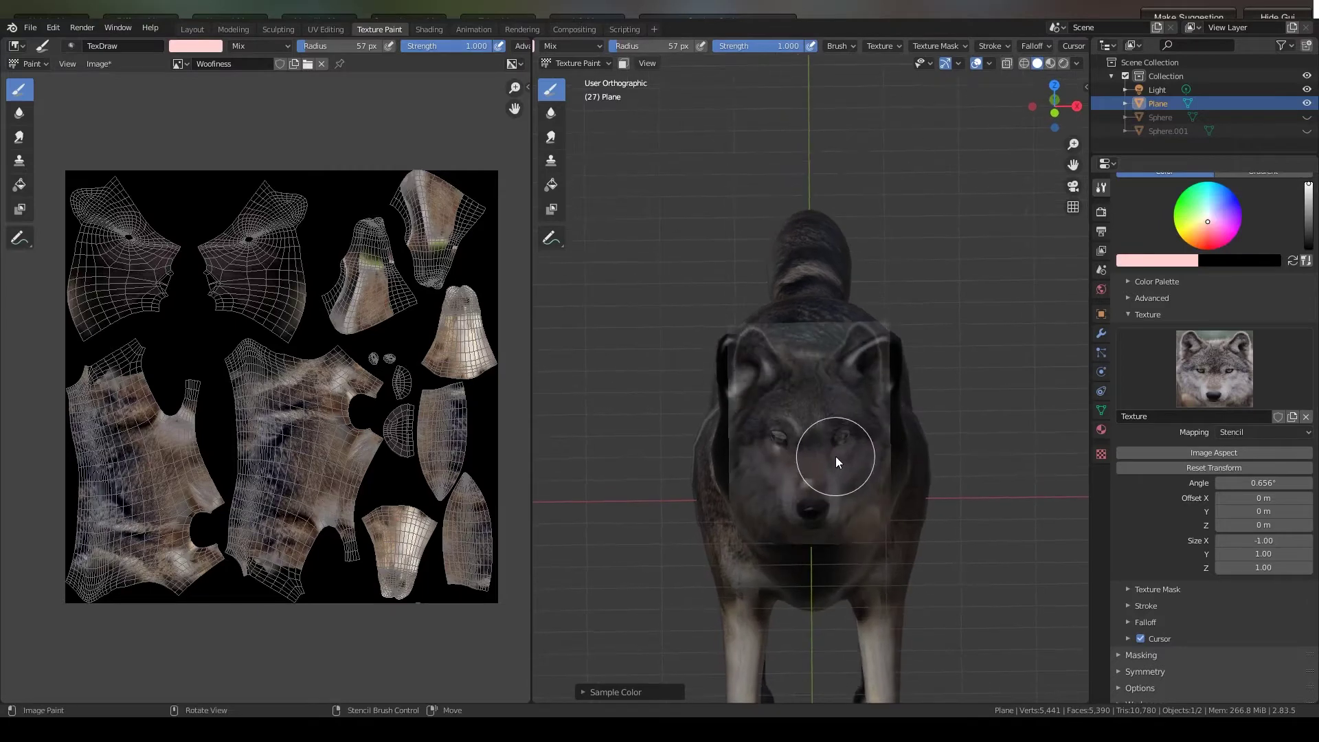
mouse_move(836, 456)
mouse_down()
mouse_move(778, 498)
mouse_move(815, 391)
mouse_up()
mouse_move(842, 433)
middle_down()
mouse_move(808, 439)
mouse_move(841, 451)
mouse_move(864, 510)
middle_up()
scroll(841, 451, up, 2)
- Sample a brown paint colour, brighten it to a light peach, and try repainting the face through the stencil
key(s)
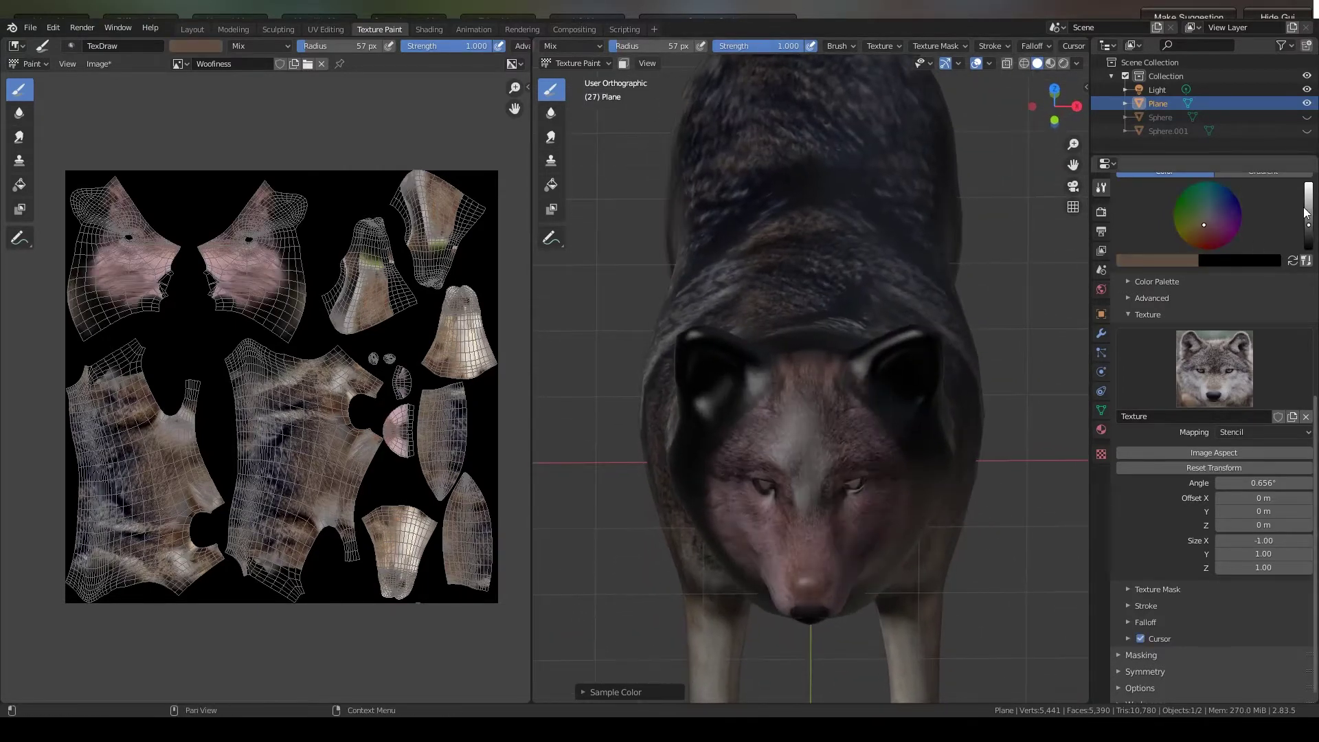
drag(1307, 213, 1309, 183)
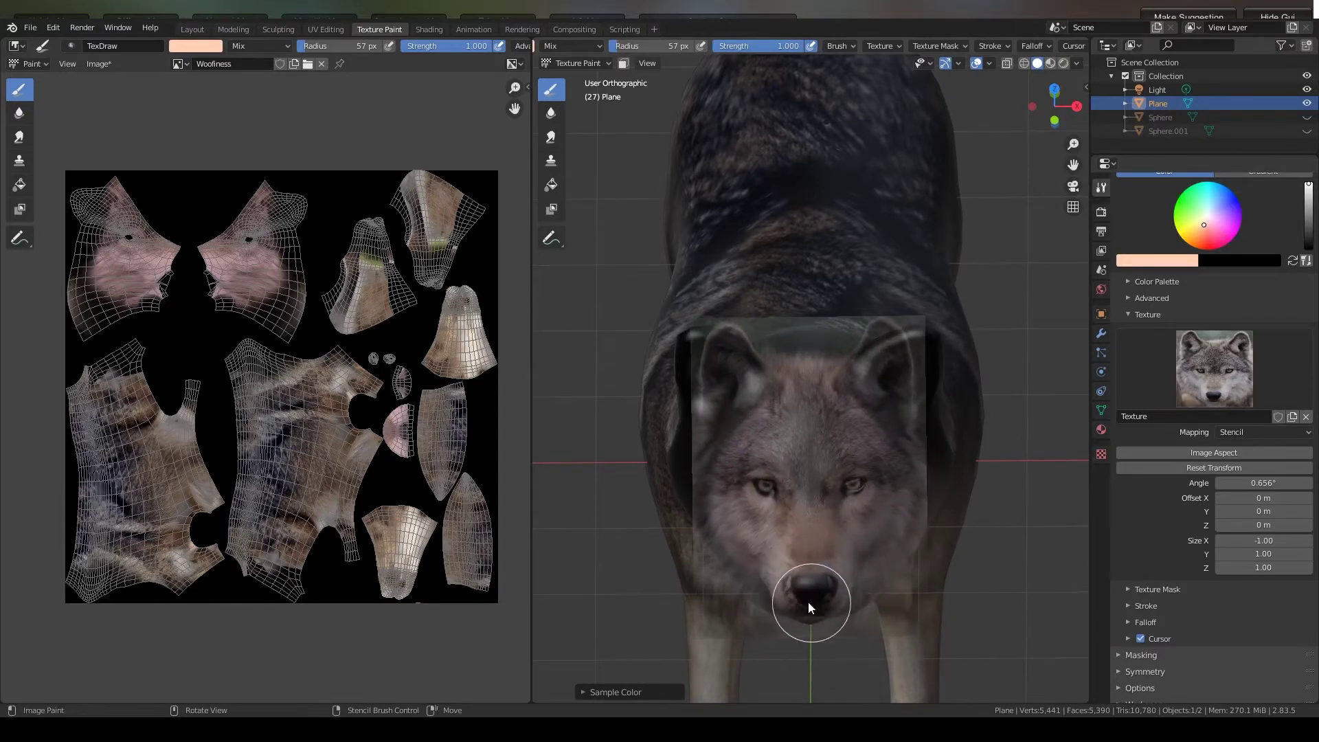
mouse_move(827, 551)
middle_down()
mouse_move(858, 555)
mouse_move(913, 530)
mouse_move(828, 526)
mouse_move(873, 547)
middle_up()
- Darken the paint colour to black, try painting the muzzle, and undo the face strokes
drag(1309, 185, 1309, 248)
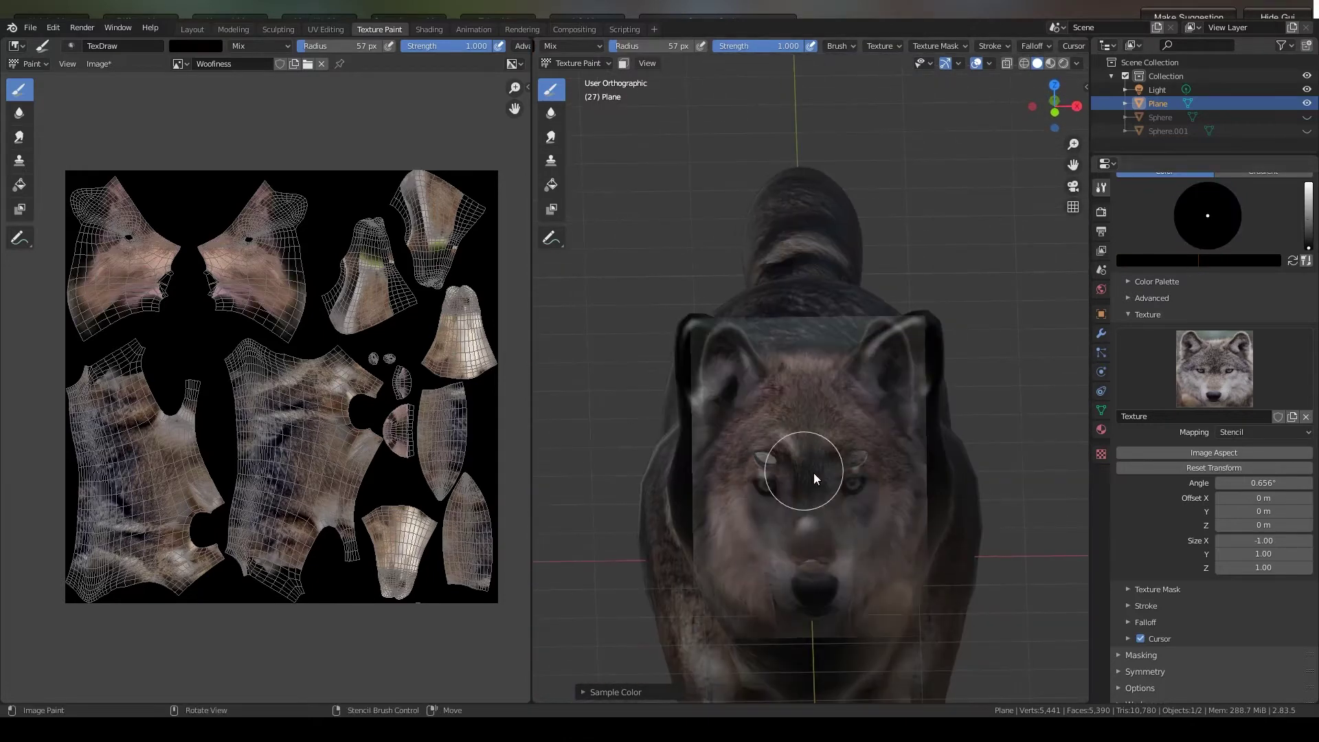
mouse_move(776, 529)
mouse_down()
mouse_move(784, 425)
mouse_move(831, 514)
mouse_up()
scroll(831, 518, down, 3)
middle_drag(822, 599, 830, 607)
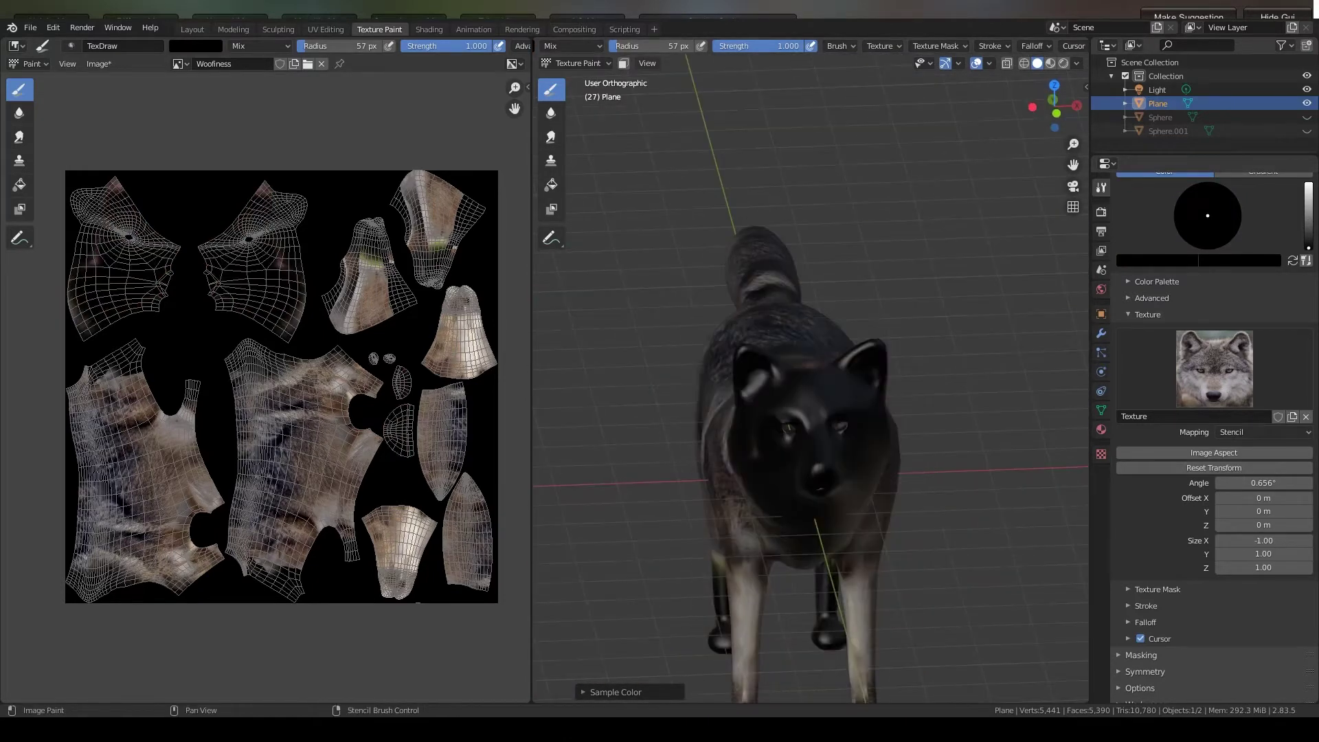
- Load the 2048 x 1420 wolf face photo as the brush texture, match the stencil to its aspect, and set the paint colour to white
click(1215, 145)
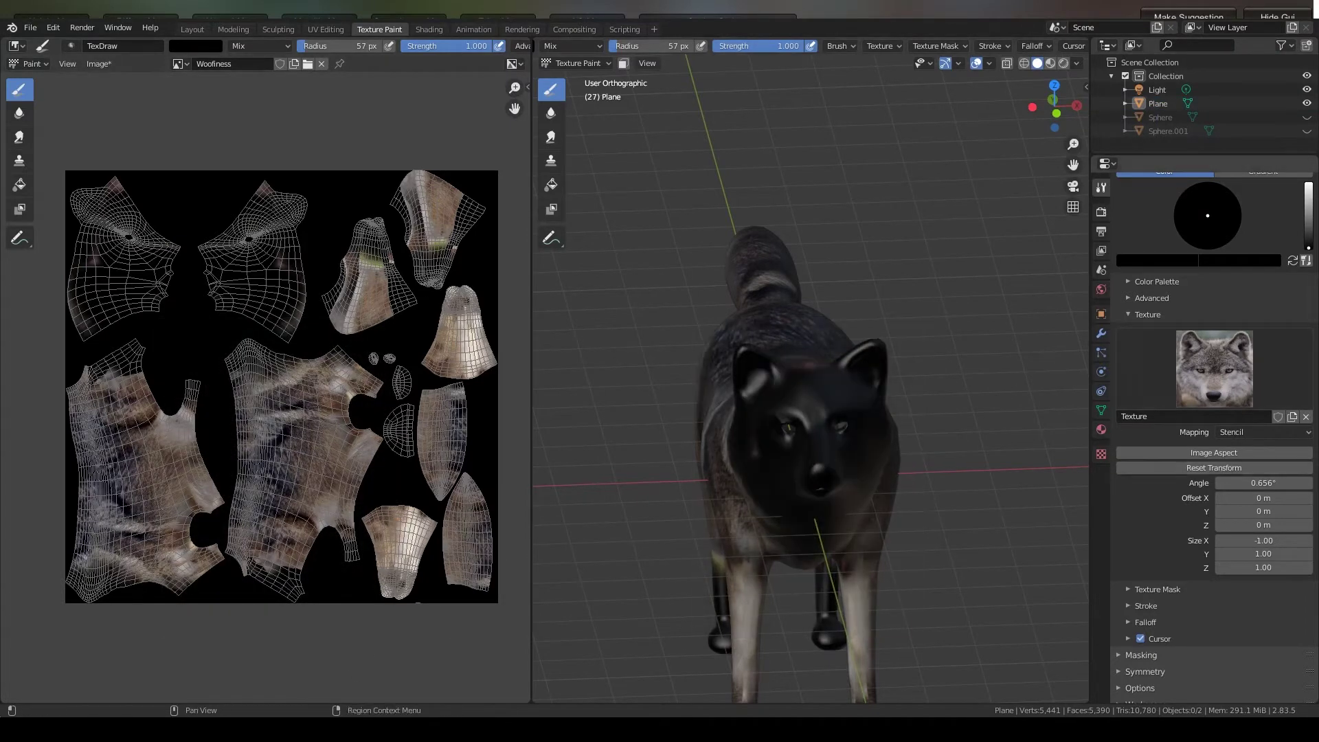
click(1101, 455)
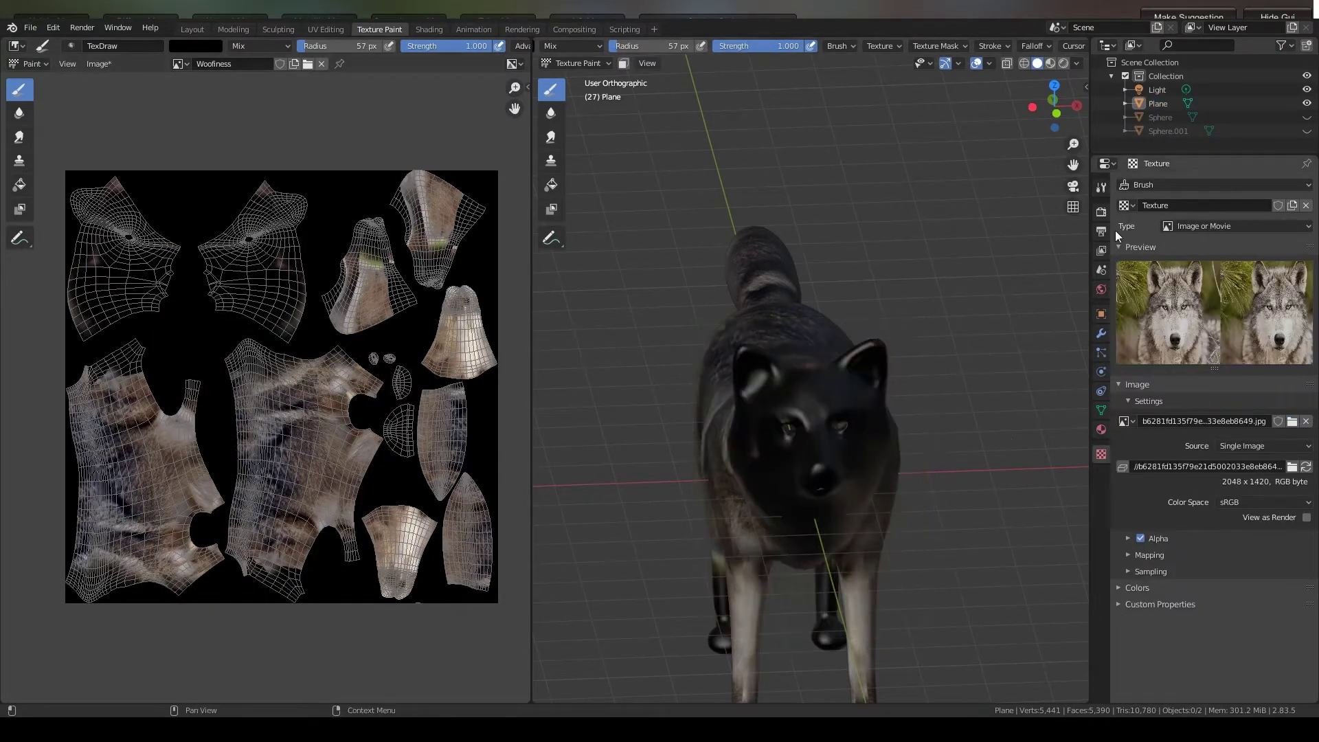
click(1101, 187)
scroll(1230, 616, down, 4)
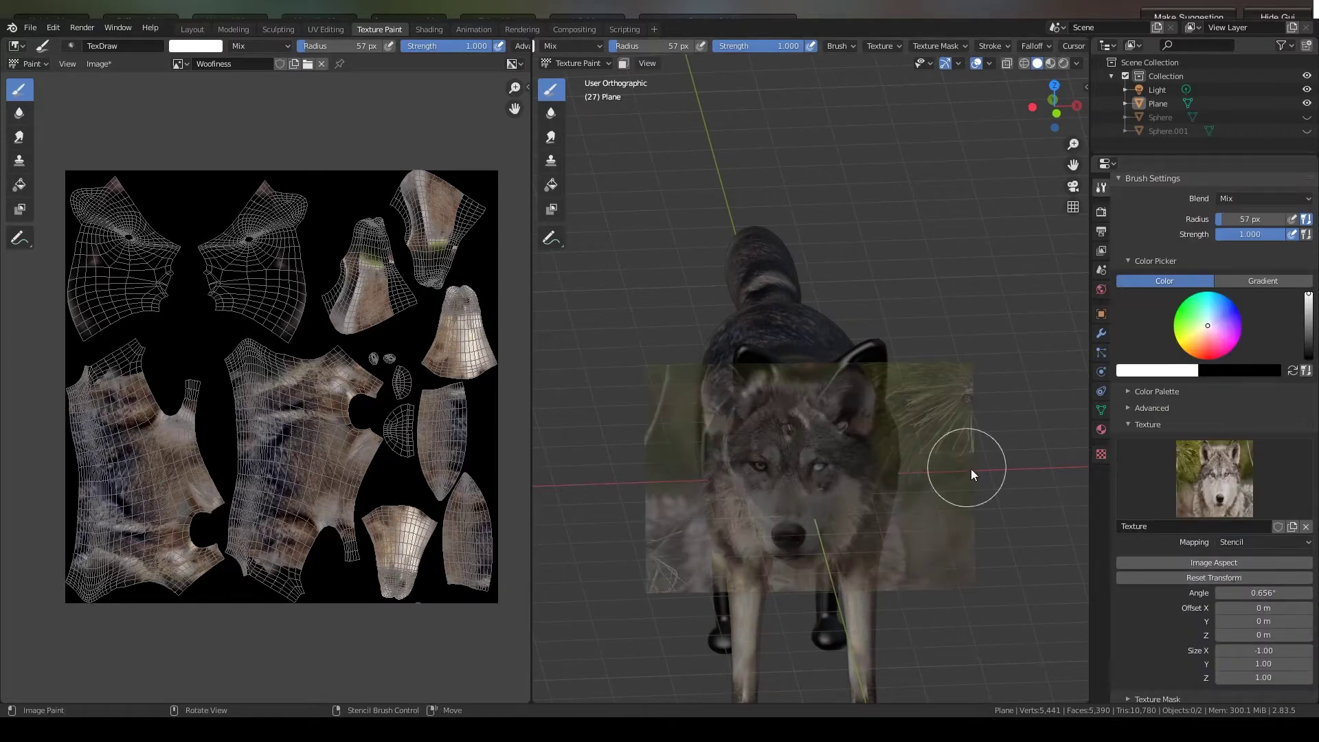
- Move and scale the new face stencil until its eyes, ears and nose line up with the wolf's head from the front
mouse_move(971, 468)
middle_down()
mouse_move(949, 455)
mouse_move(946, 474)
middle_up()
right_drag(915, 546, 1002, 518)
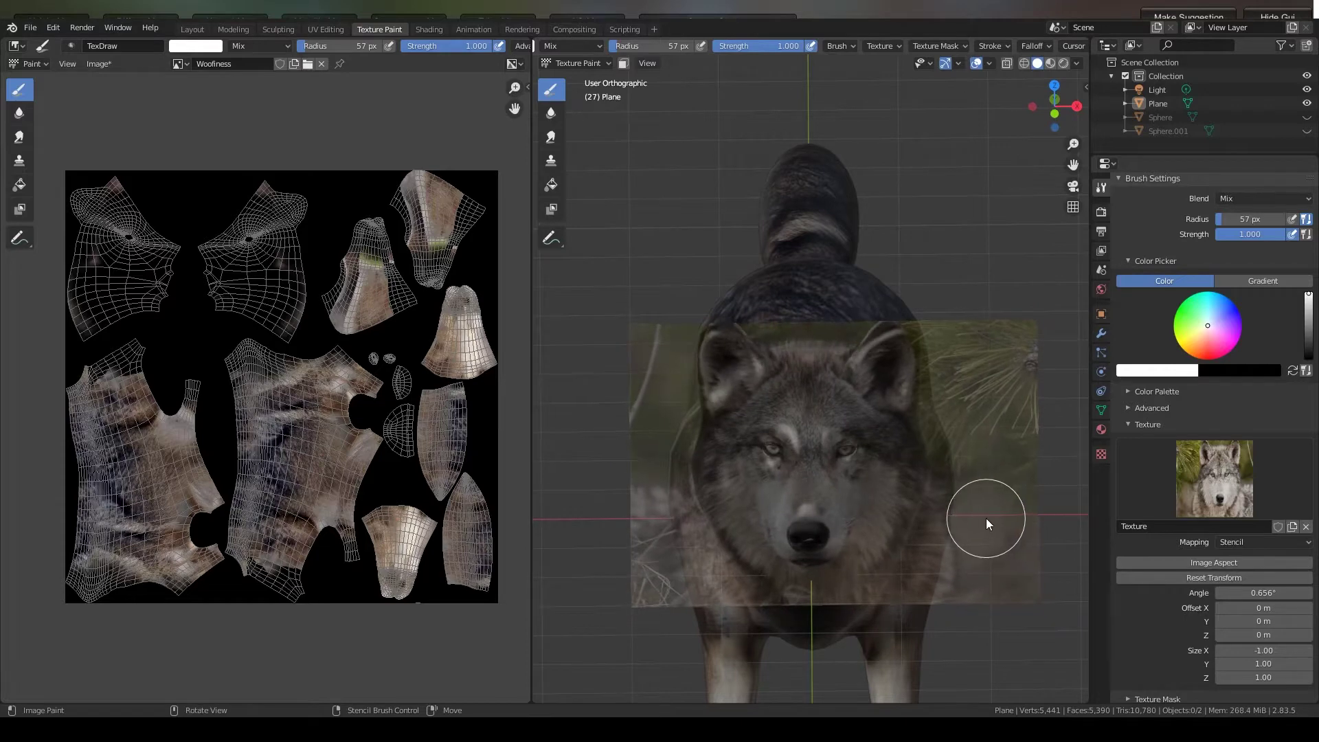
middle_drag(987, 518, 988, 537)
right_drag(988, 537, 991, 550)
shift+right_drag(1041, 547, 1018, 546)
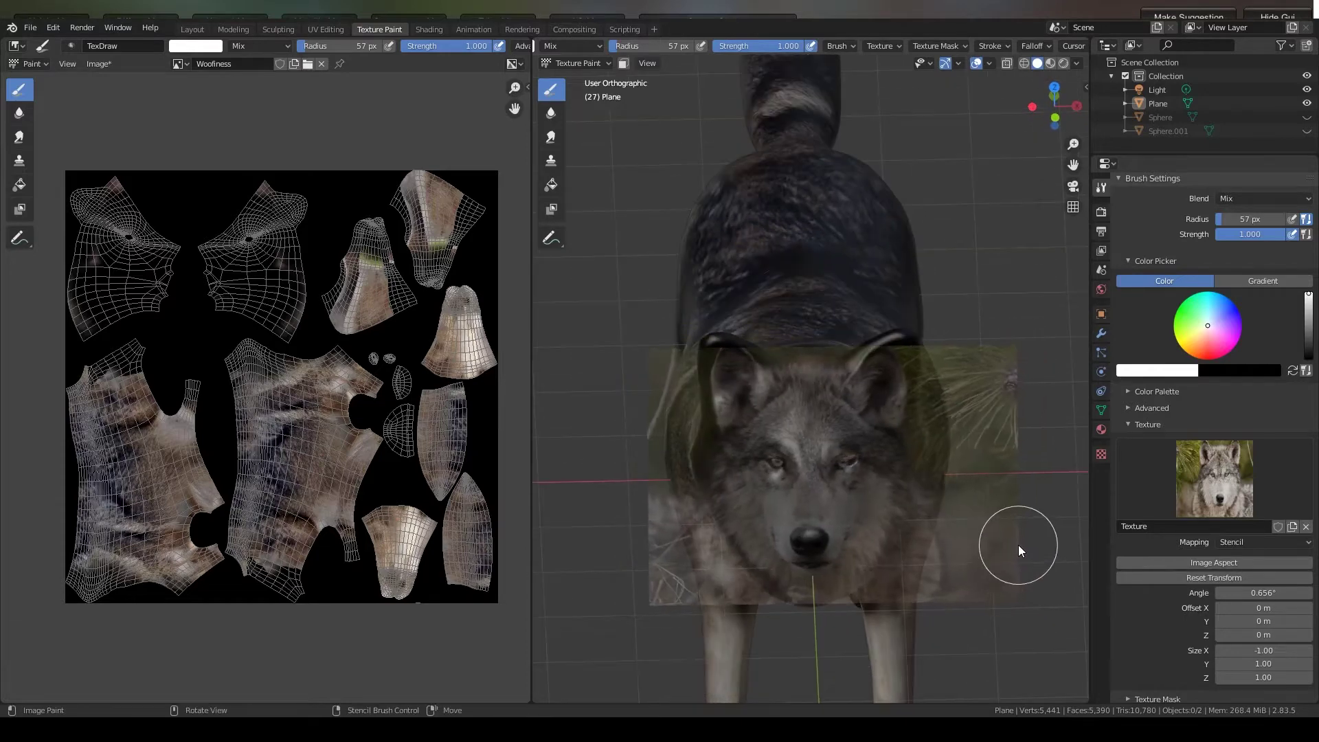
middle_drag(894, 547, 890, 547)
right_drag(921, 552, 926, 551)
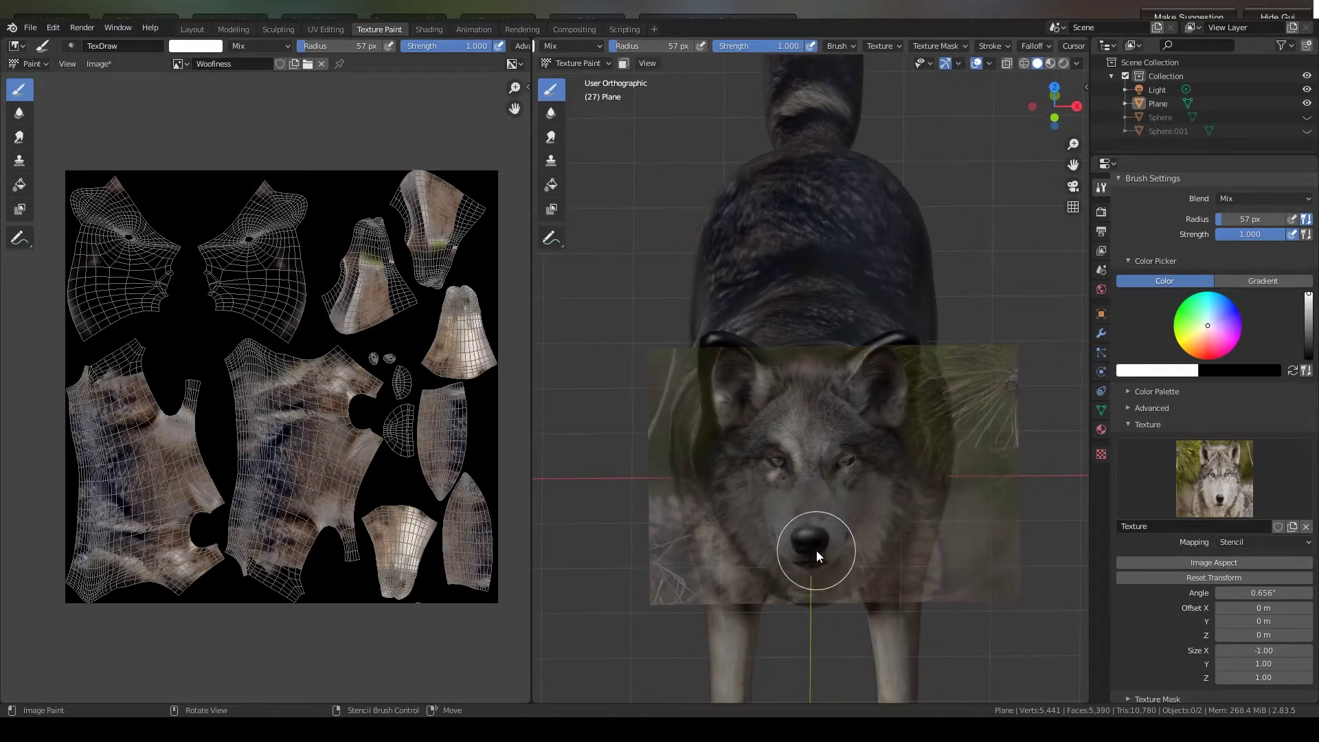
- Enlarge the stencil, rotate it to about 2.05°, and paint the photo's face onto the muzzle, cheeks, eye area and forehead
drag(816, 550, 832, 519)
scroll(836, 522, up, 3)
mouse_move(855, 528)
middle_down()
mouse_move(848, 468)
mouse_move(865, 523)
middle_up()
mouse_move(948, 527)
right_down()
mouse_move(942, 579)
mouse_move(1051, 579)
right_up()
right_drag(1021, 579, 1054, 579)
middle_drag(1053, 577, 1050, 558)
mouse_move(1050, 558)
right_down()
mouse_move(1060, 519)
mouse_move(1033, 511)
right_up()
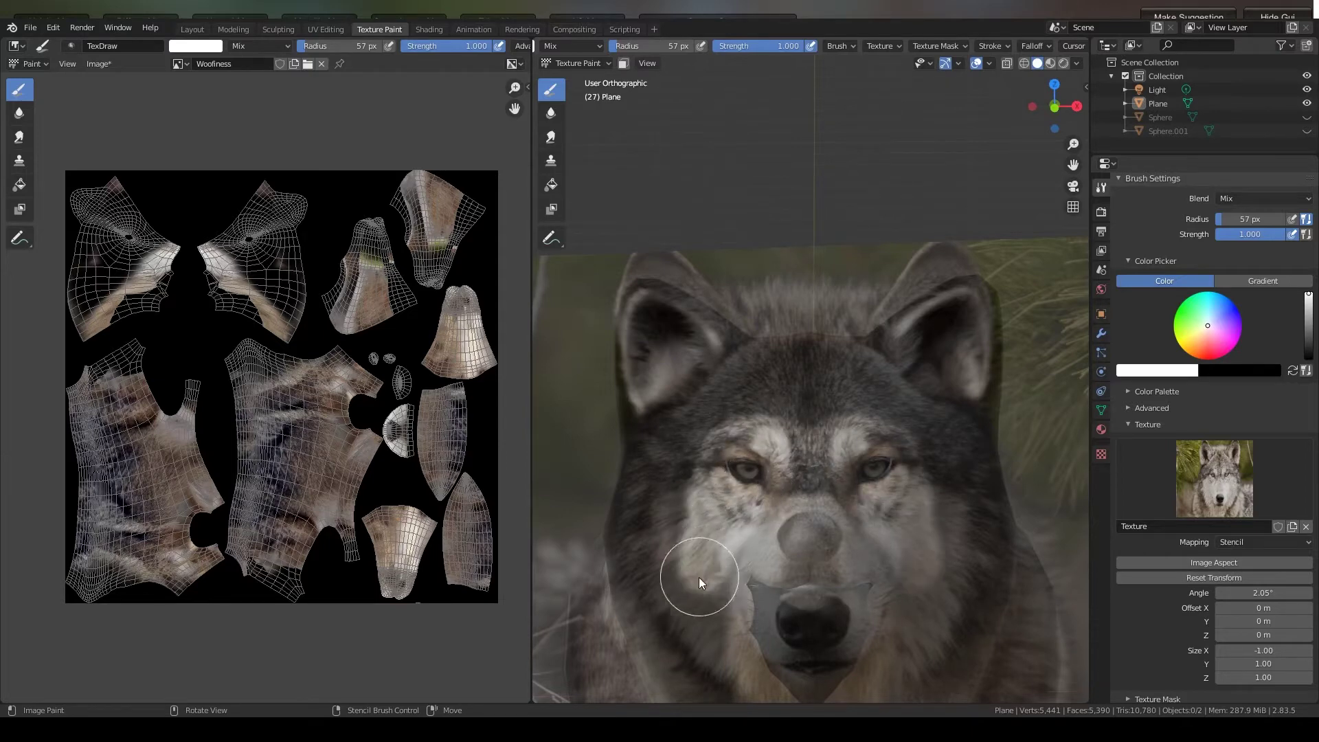
drag(798, 411, 752, 400)
mouse_move(752, 399)
middle_down()
mouse_move(671, 430)
mouse_move(823, 439)
mouse_move(812, 473)
middle_up()
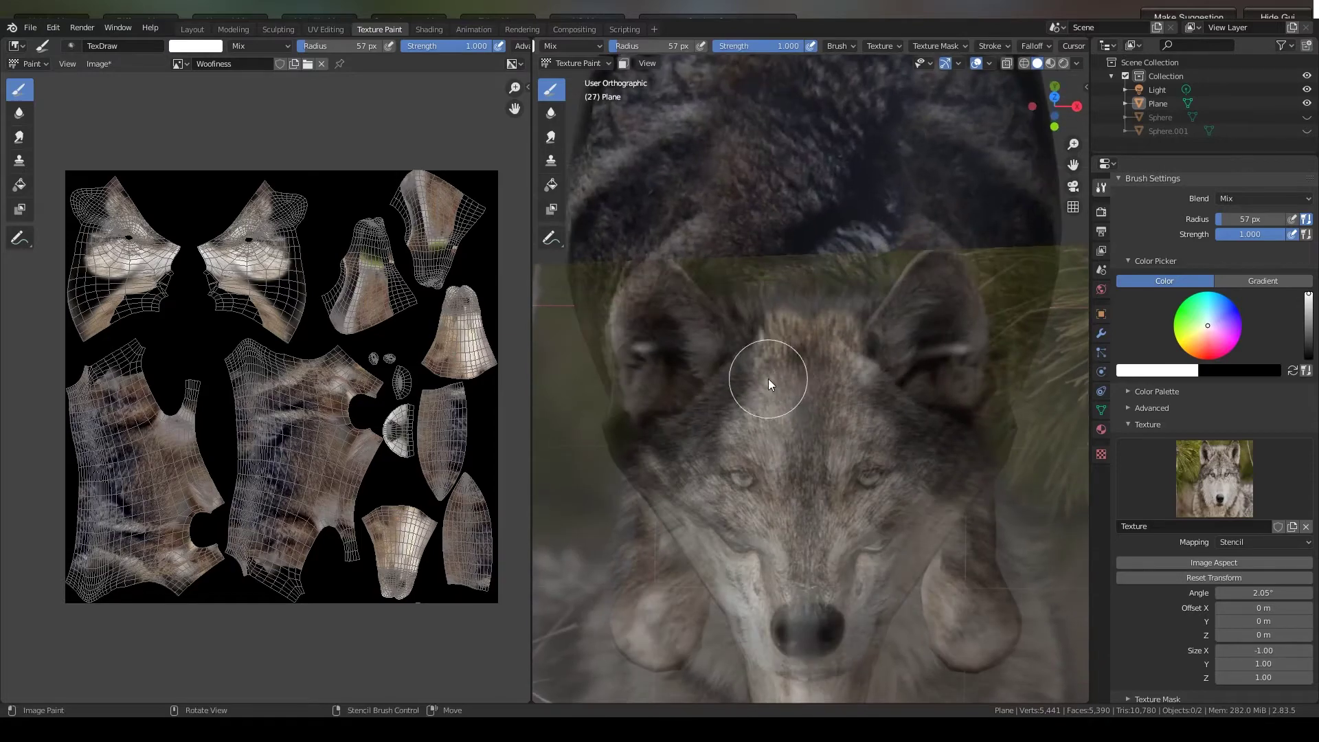
- Rotate the face stencil to about 7.49°, line its ear up with the model's ear, and paint the ear from the front
scroll(768, 379, down, 2)
middle_drag(768, 379, 838, 387)
right_drag(825, 553, 812, 394)
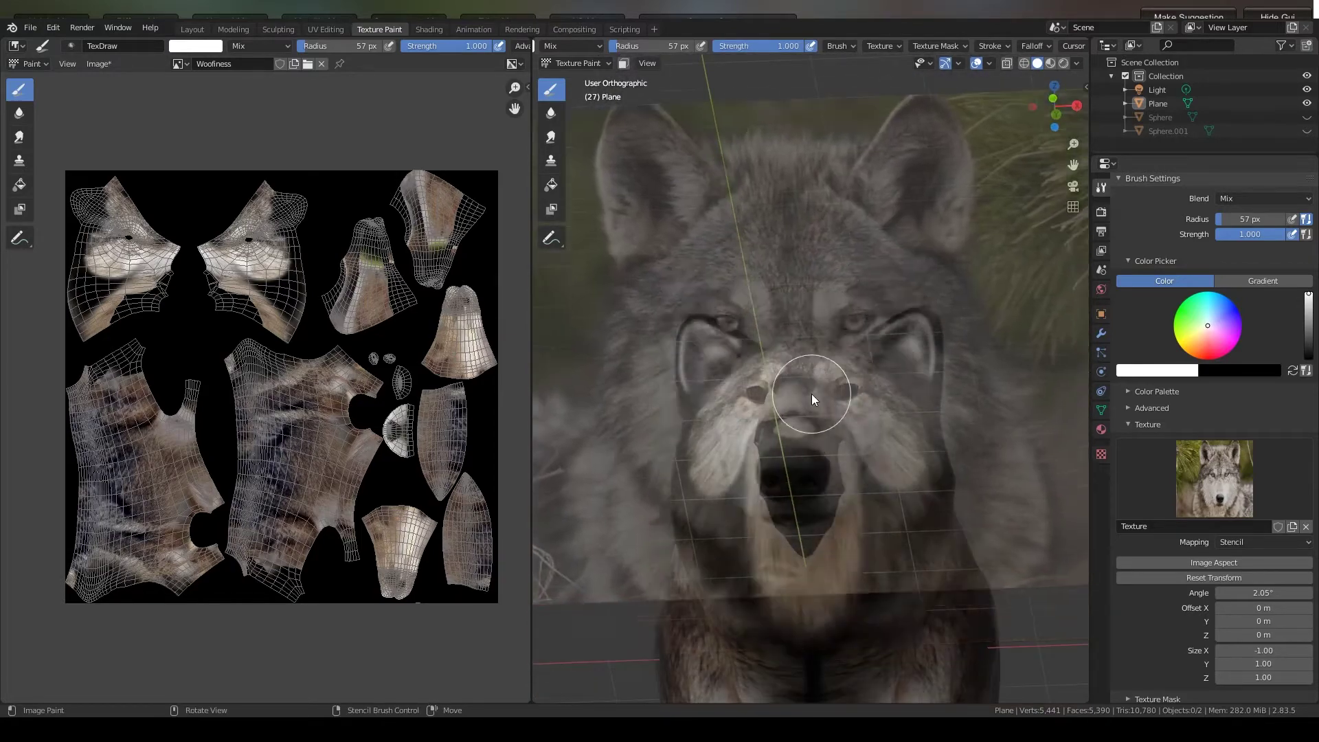
middle_drag(812, 393, 804, 481)
scroll(800, 440, up, 4)
right_drag(790, 402, 784, 569)
scroll(811, 556, down, 2)
middle_drag(824, 556, 864, 512)
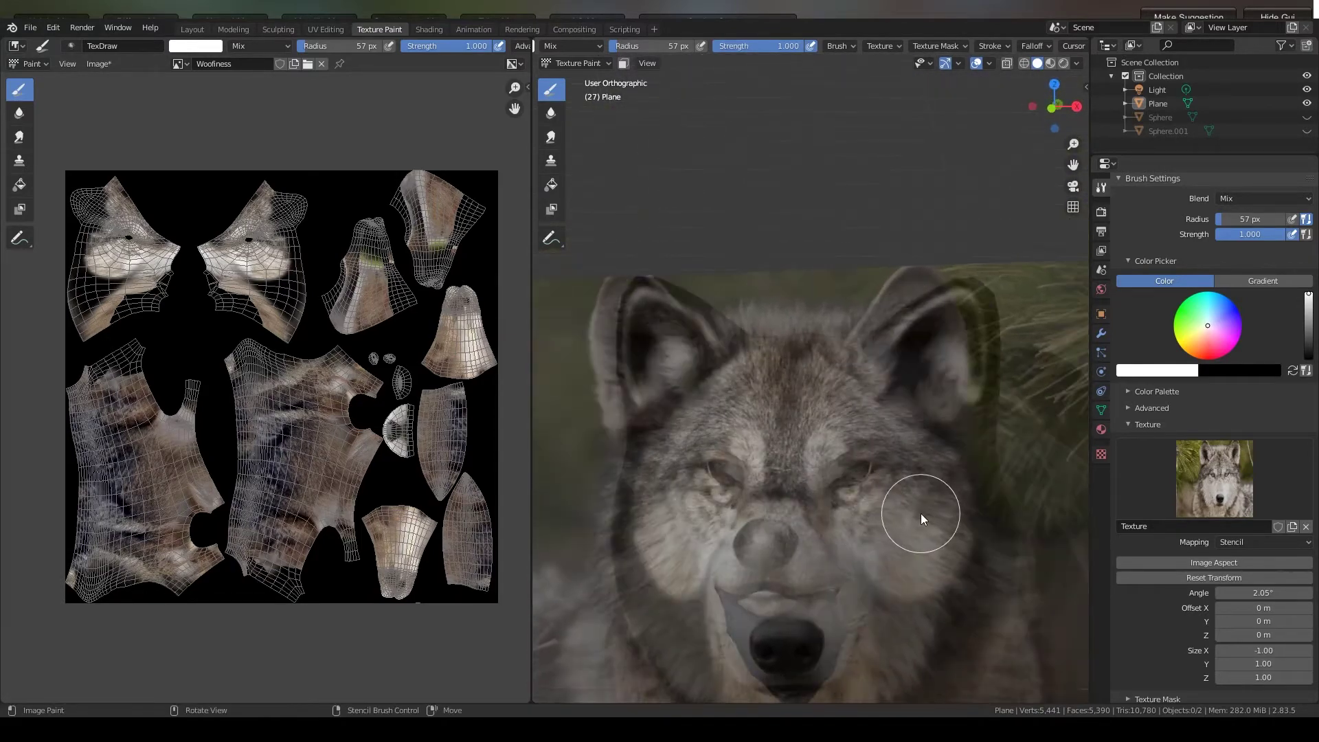
right_drag(921, 514, 891, 510)
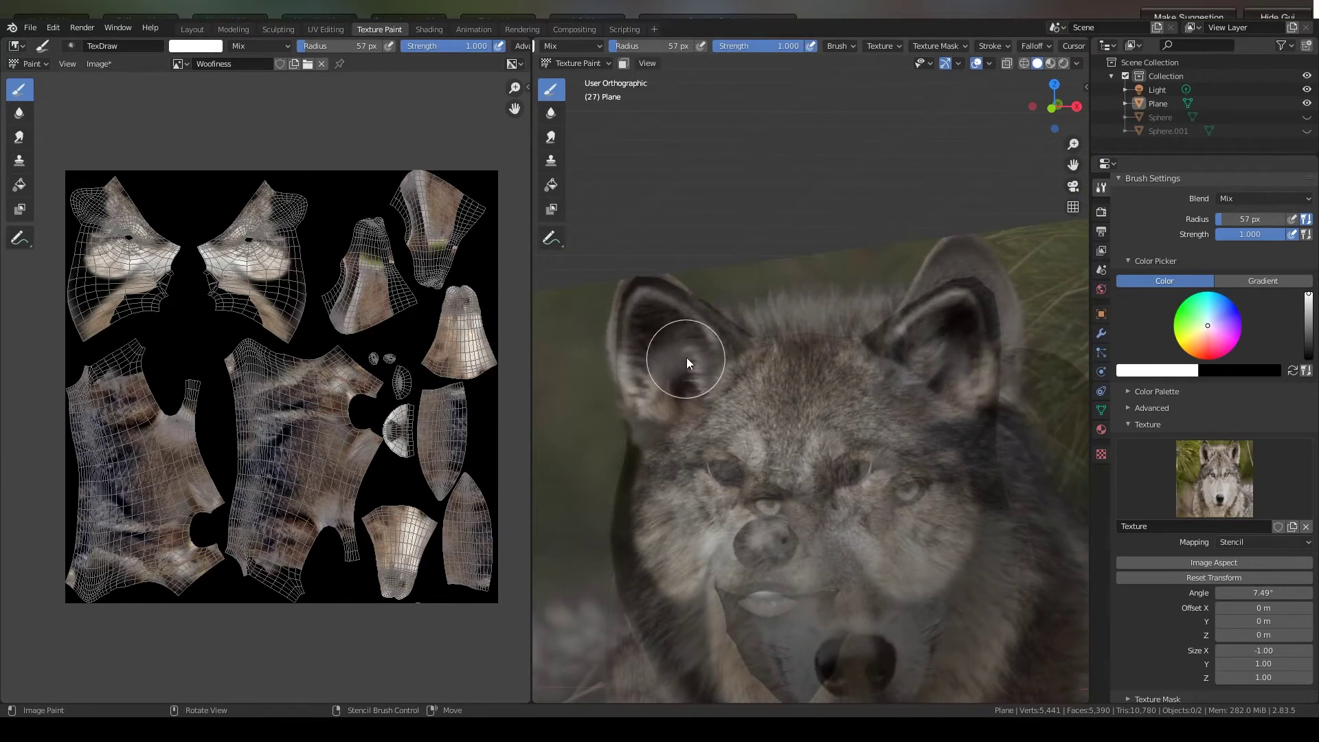
drag(694, 323, 691, 333)
- Rotate the stencil to about 354° and paint the photo's fur down the ear, cheek and side of the neck
scroll(692, 333, down, 3)
middle_drag(692, 333, 711, 412)
scroll(715, 416, up, 3)
mouse_move(737, 422)
right_down()
mouse_move(859, 438)
mouse_move(852, 398)
right_up()
ctrl+right_drag(867, 382, 906, 389)
right_drag(845, 442, 810, 488)
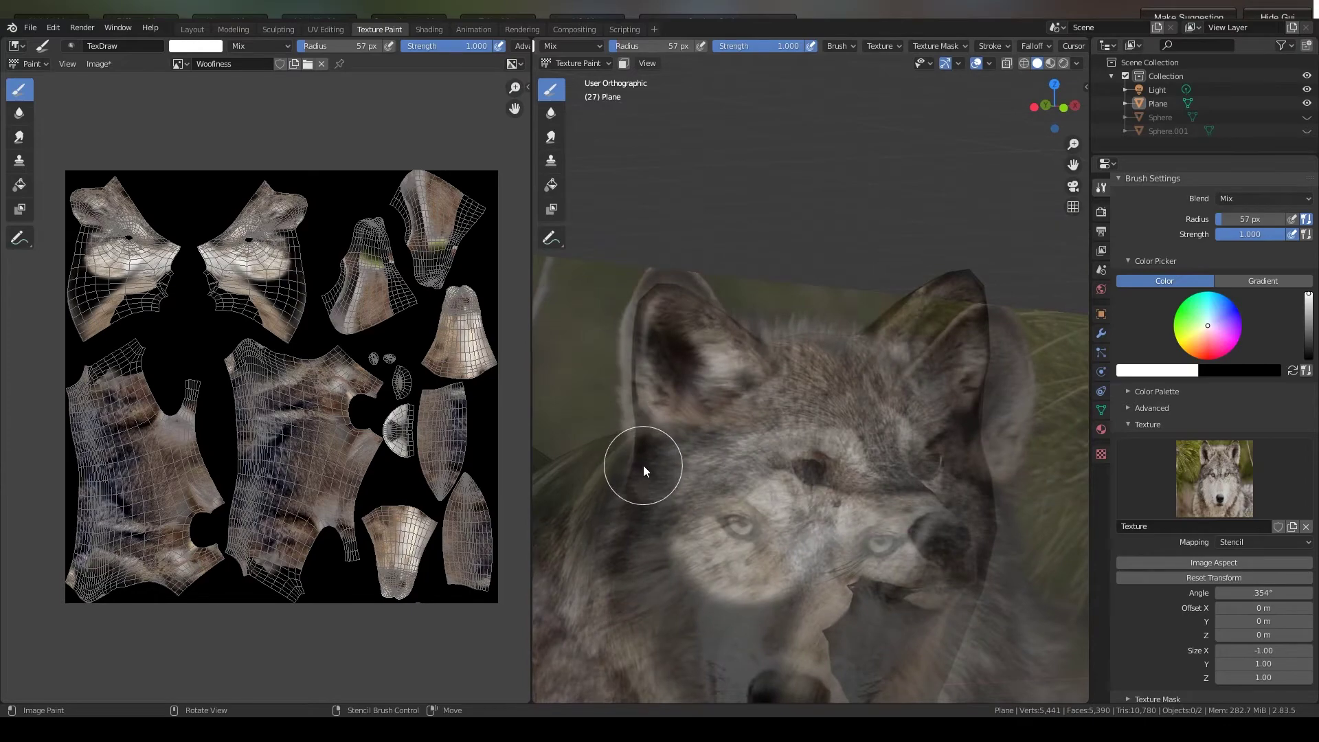
drag(648, 318, 662, 587)
- Enlarge the stencil, rotate it to about 93.2°, and paint its fur over the side of the head
middle_drag(692, 590, 779, 571)
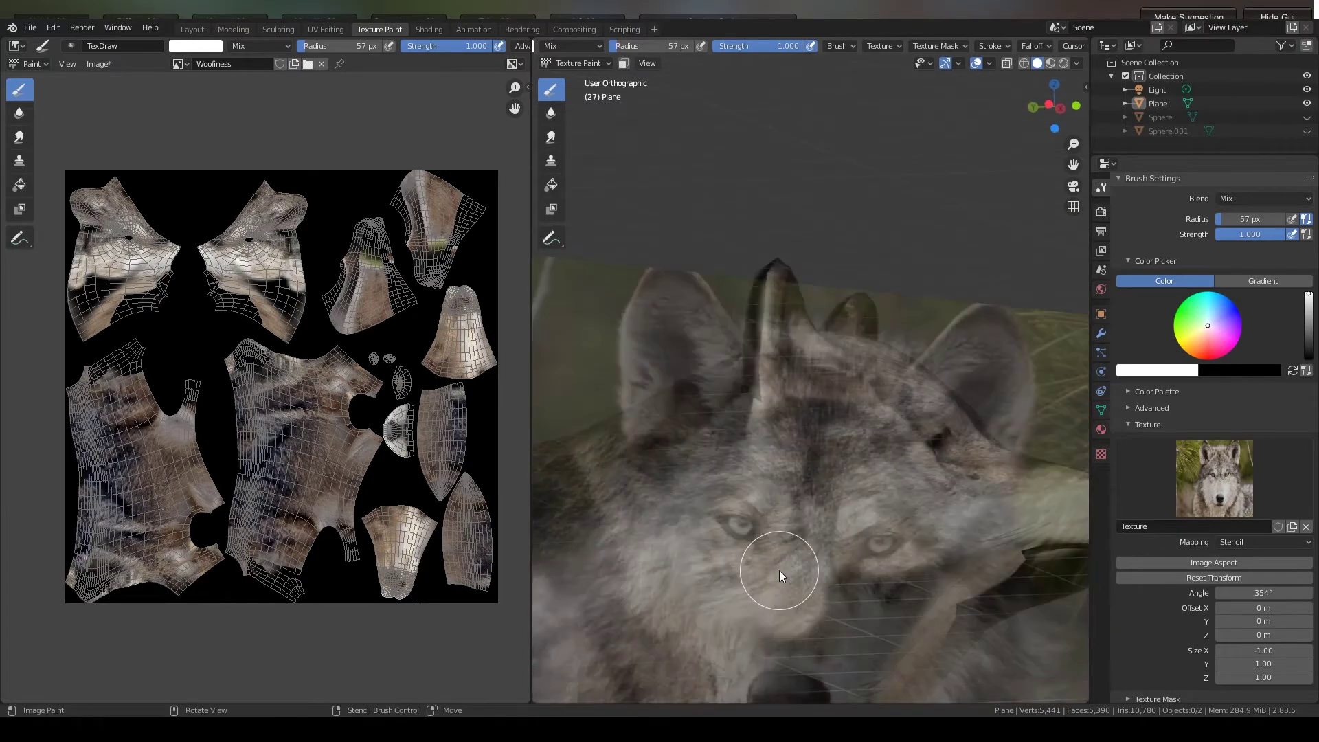
shift+right_drag(780, 571, 984, 459)
middle_drag(984, 459, 975, 503)
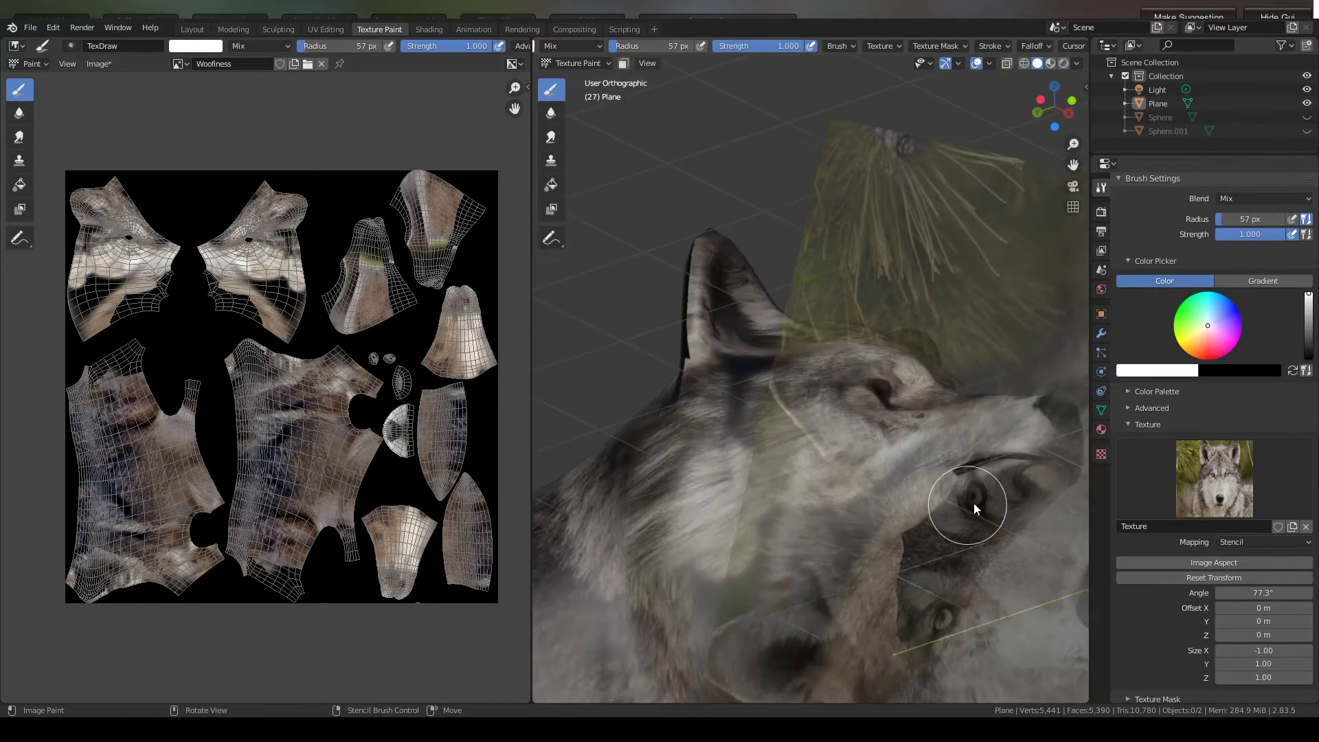
ctrl+right_drag(974, 503, 962, 405)
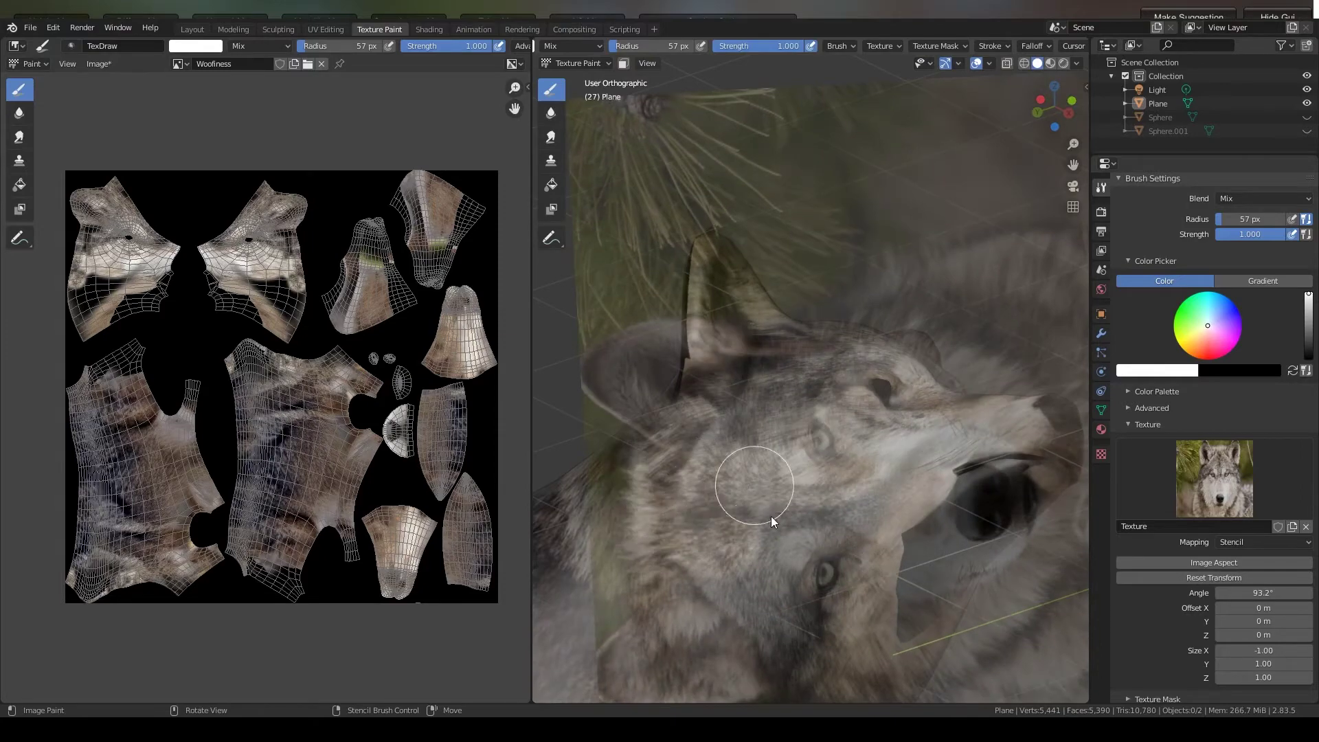
middle_drag(771, 517, 1077, 454)
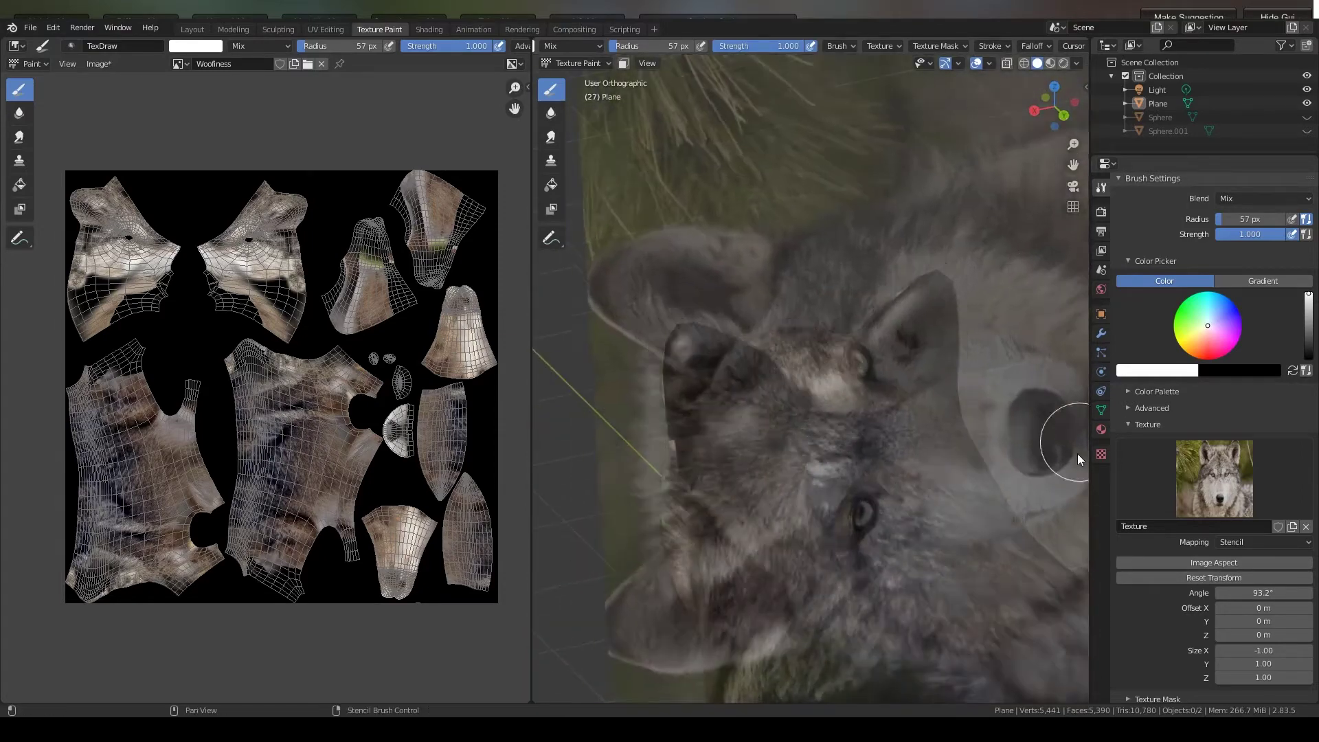
- Rotate the stencil to about 34.2° and on to 173°, painting fur over the back of the head and ears
ctrl+right_drag(1077, 453, 922, 488)
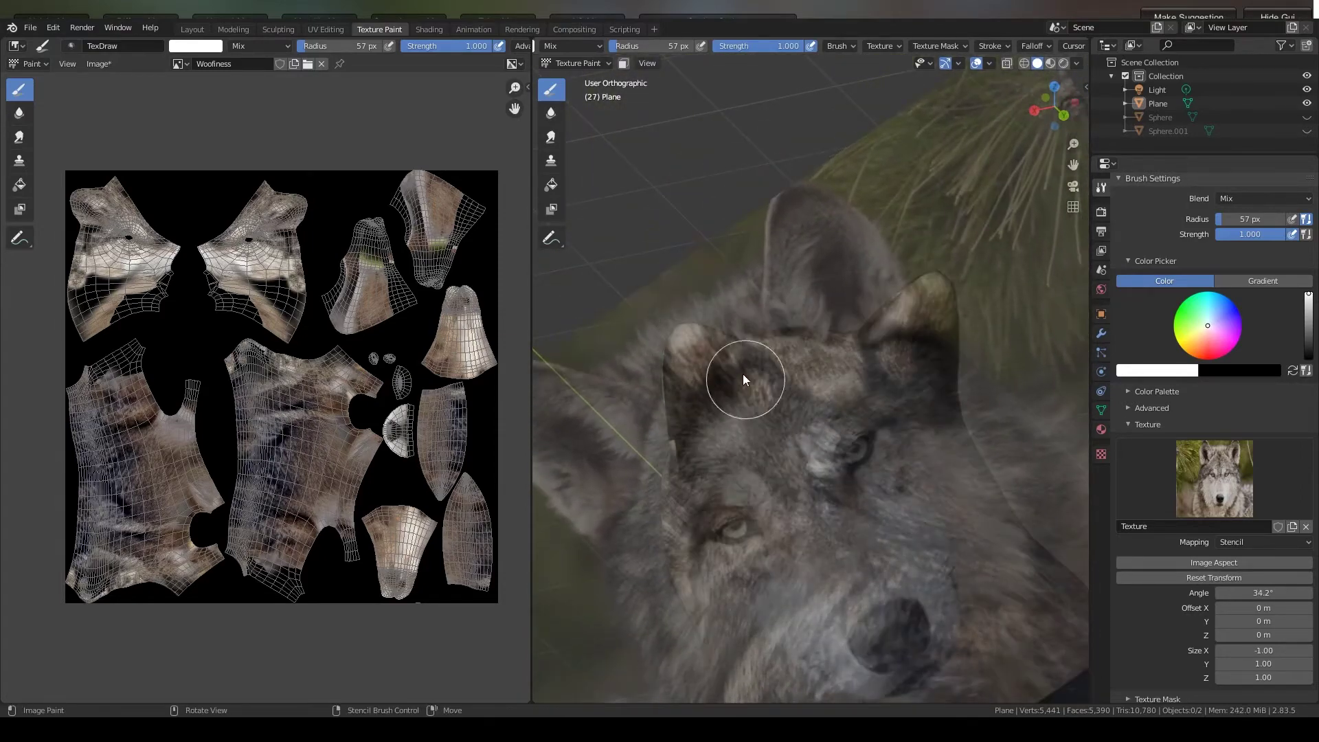
middle_drag(675, 386, 852, 604)
ctrl+right_drag(851, 606, 775, 375)
scroll(777, 375, down, 2)
middle_drag(867, 403, 749, 391)
mouse_move(749, 387)
ctrl+right_down()
mouse_move(855, 365)
mouse_move(922, 444)
mouse_move(751, 413)
ctrl+right_up()
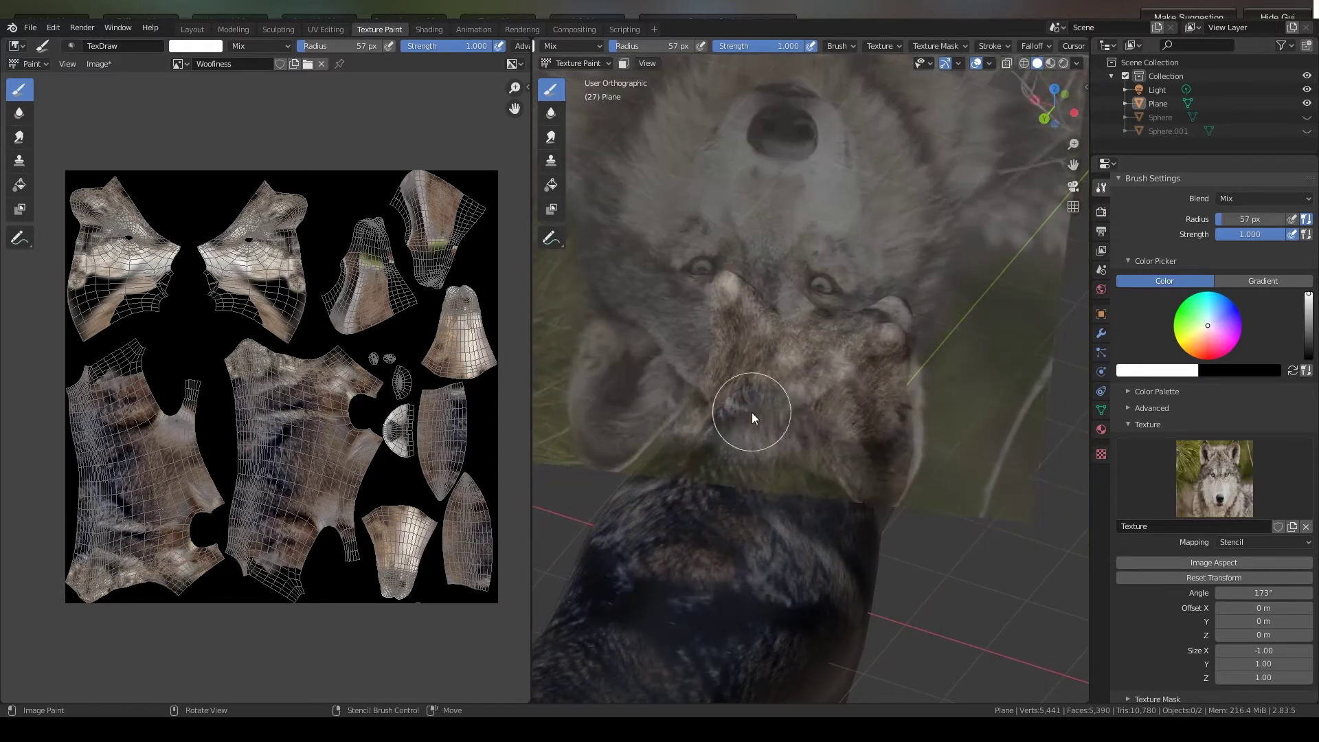
- Replace the brush texture image with the photo of a wolf lying in front of a snowy forest
middle_drag(766, 493, 962, 426)
scroll(1134, 440, up, 2)
right_drag(921, 425, 850, 439)
middle_drag(850, 439, 1091, 450)
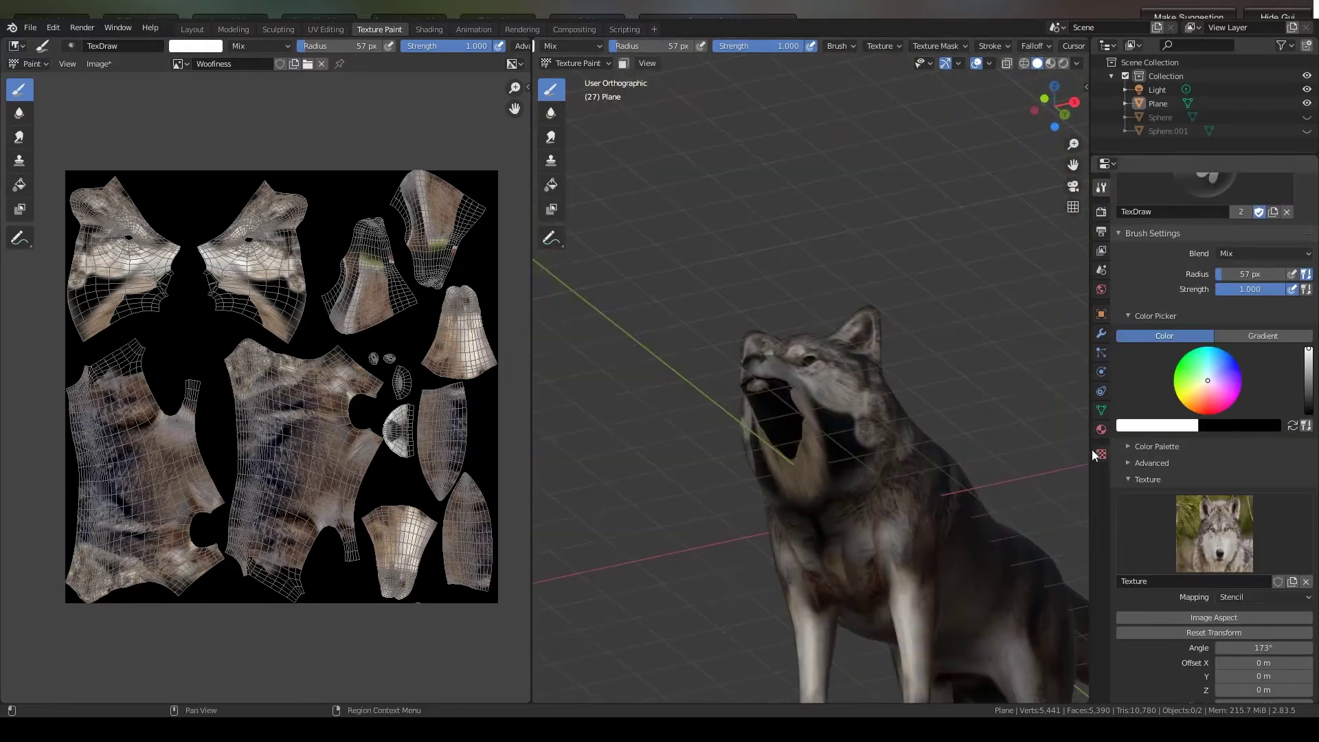
scroll(825, 447, up, 2)
mouse_move(811, 447)
middle_down()
mouse_move(878, 448)
mouse_move(823, 566)
mouse_move(869, 614)
mouse_move(885, 574)
middle_up()
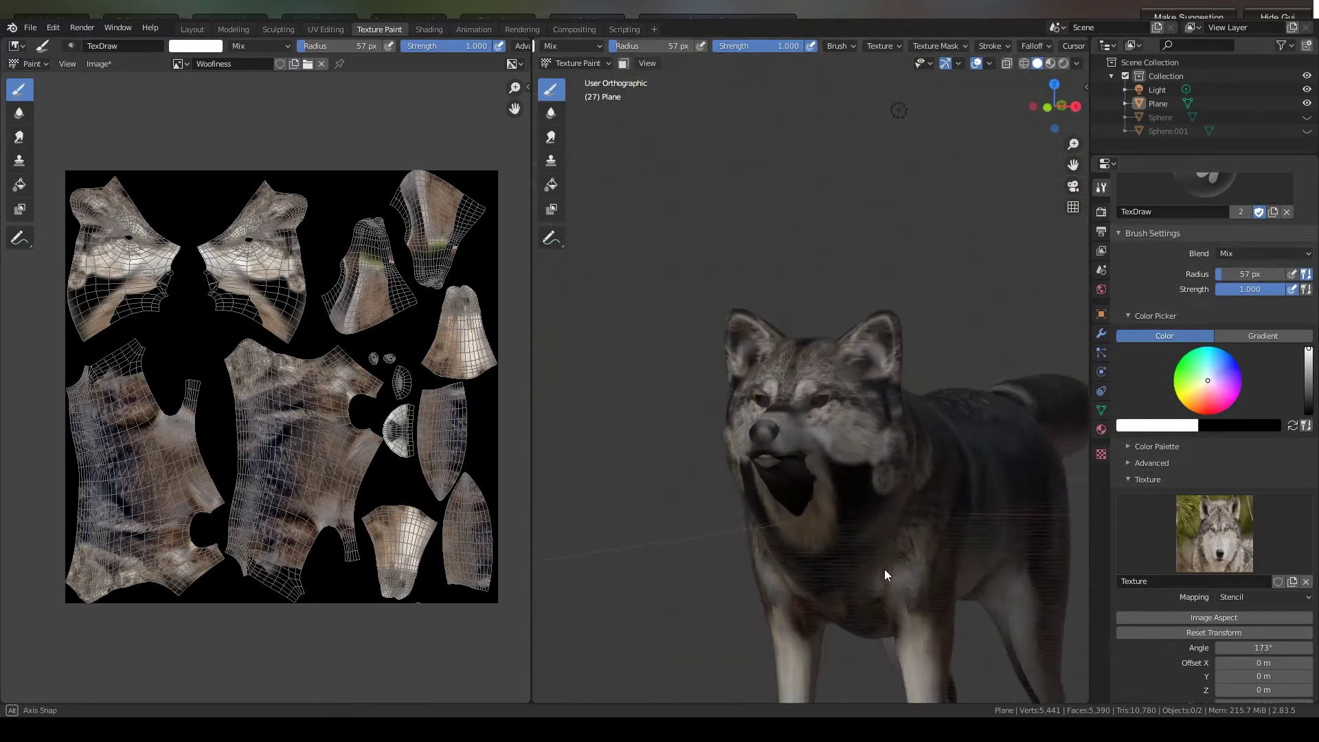
click(1102, 455)
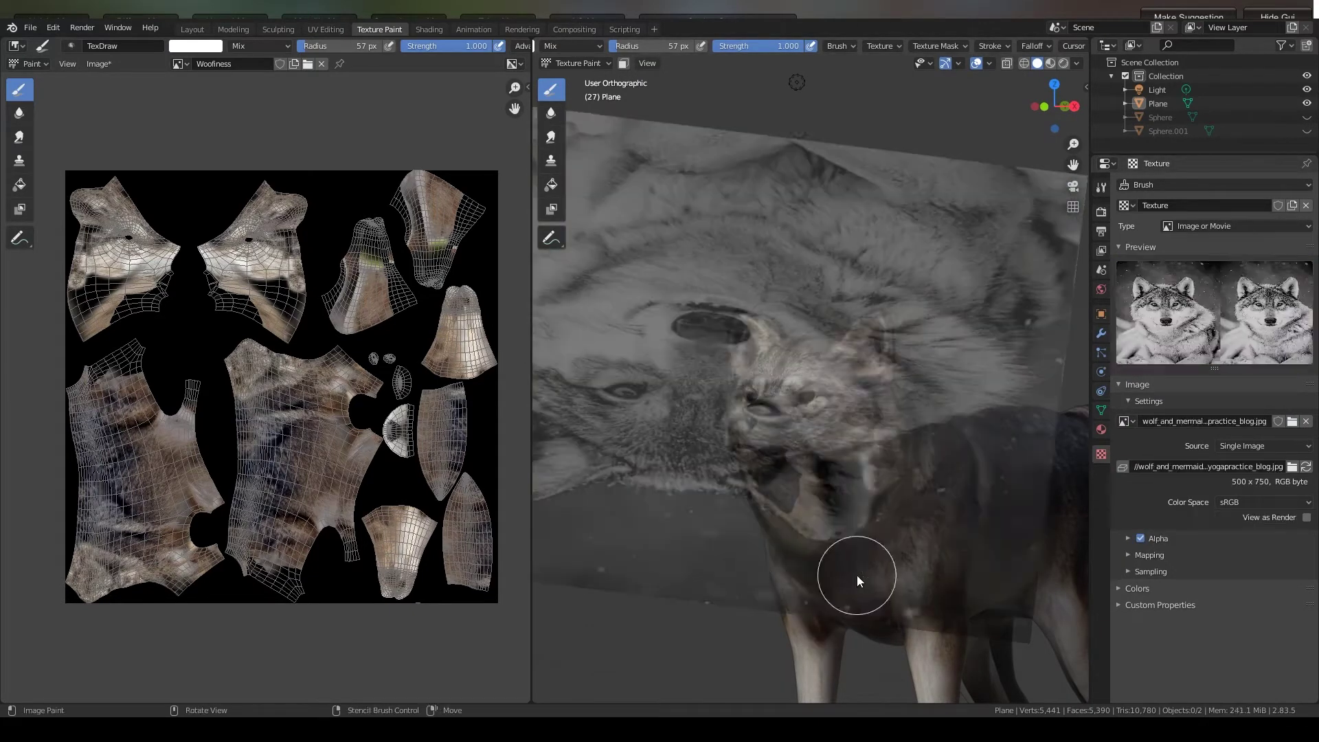
middle_drag(854, 578, 886, 531)
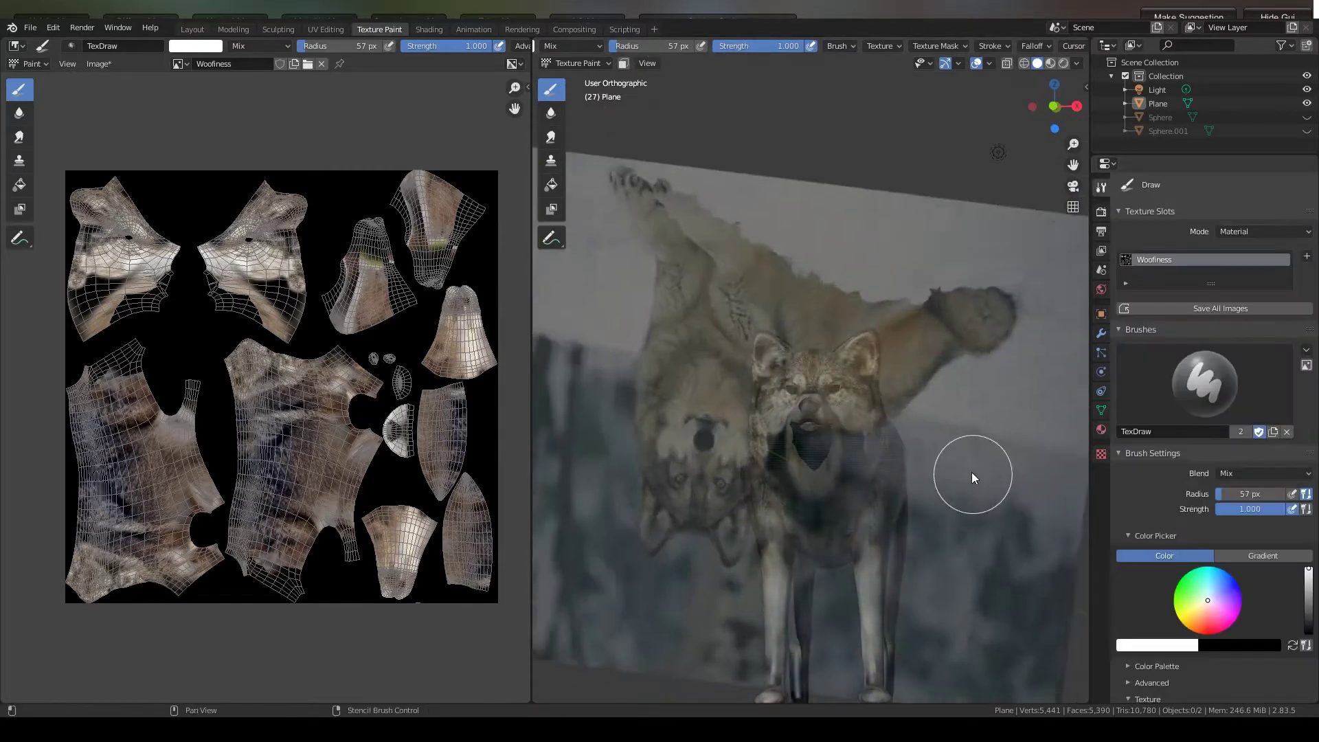
- Enlarge and straighten the snowy wolf stencil over the head and chest, and paint its fur onto the lower jaw and throat
shift+right_drag(975, 471, 920, 591)
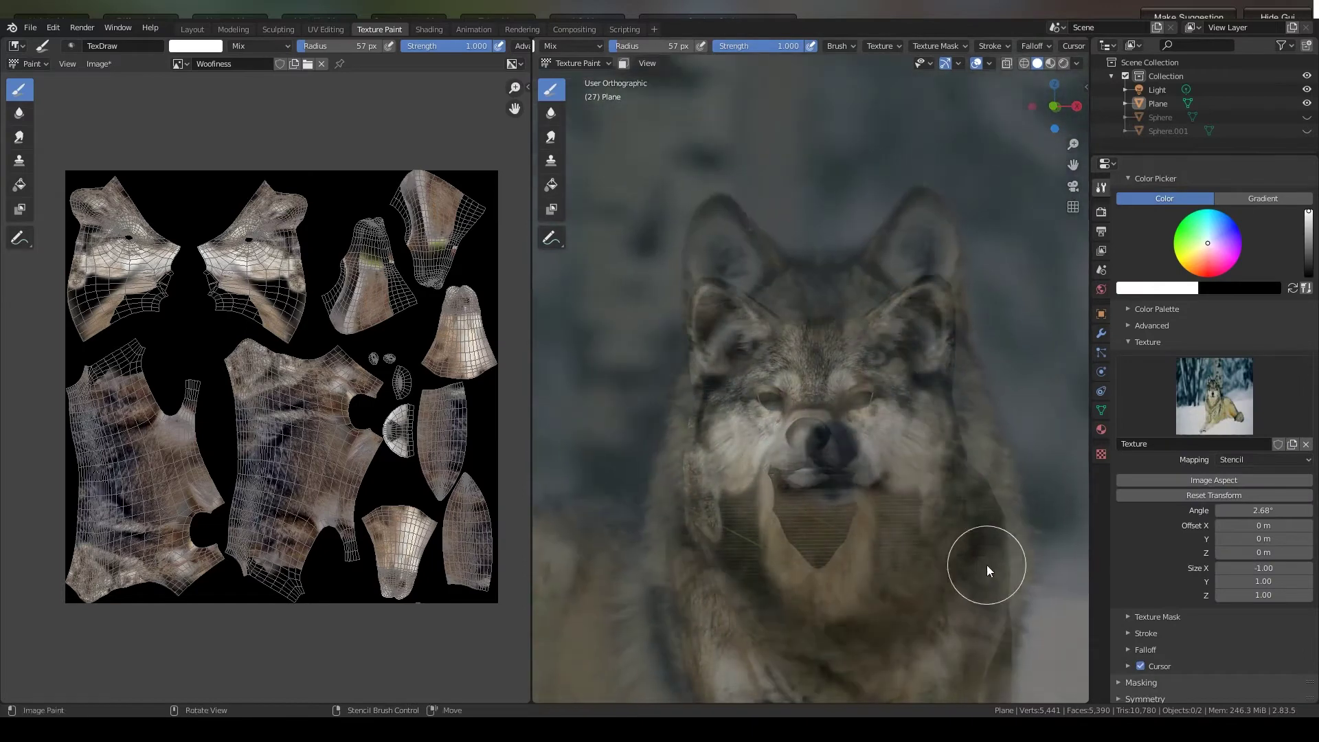
middle_drag(989, 559, 1001, 510)
mouse_move(1001, 509)
shift+right_down()
mouse_move(995, 544)
mouse_move(1037, 533)
shift+right_up()
mouse_move(745, 528)
mouse_down()
mouse_move(752, 491)
mouse_move(801, 530)
mouse_move(774, 447)
mouse_move(849, 519)
mouse_up()
mouse_move(849, 519)
middle_down()
mouse_move(817, 694)
mouse_move(802, 624)
middle_up()
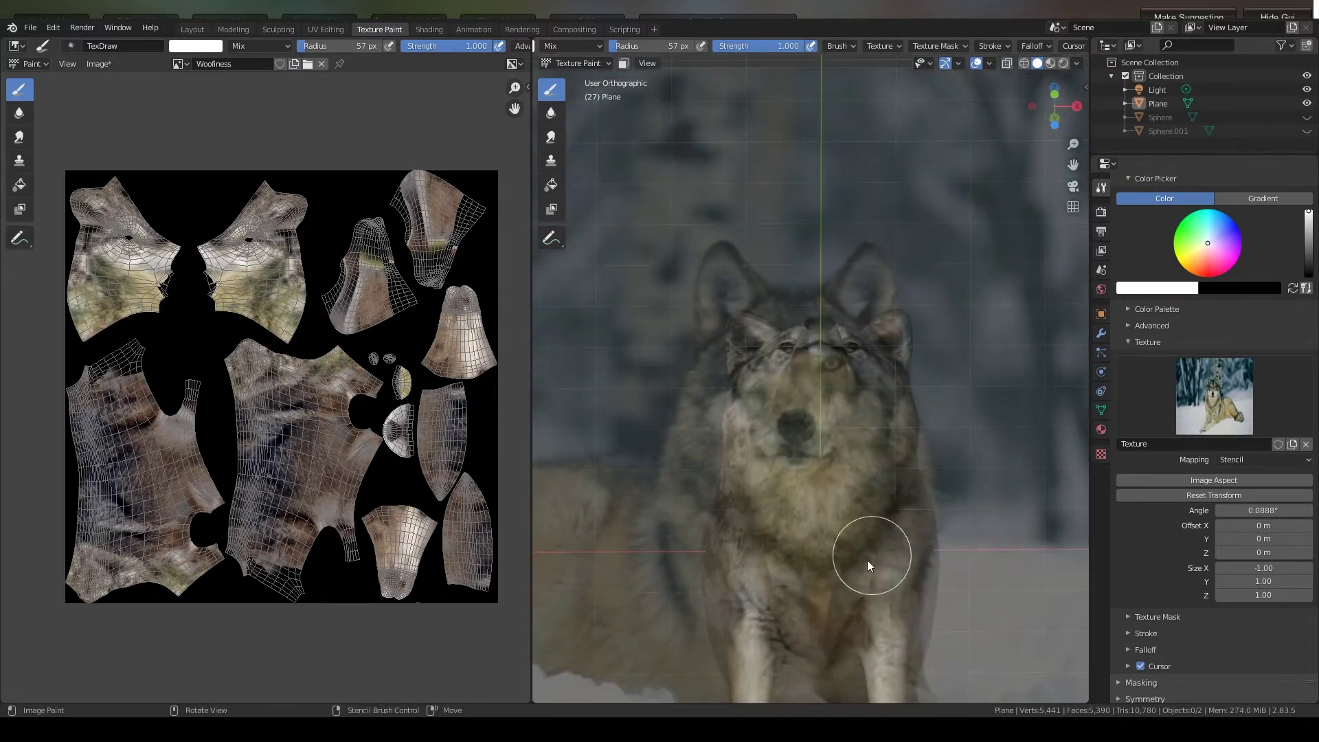
- Rotate the snowy wolf stencil to about 50.4° and paint its fur over the neck and hind feet
middle_drag(872, 548, 694, 519)
right_drag(694, 519, 875, 540)
ctrl+right_drag(790, 515, 858, 511)
middle_drag(858, 510, 683, 608)
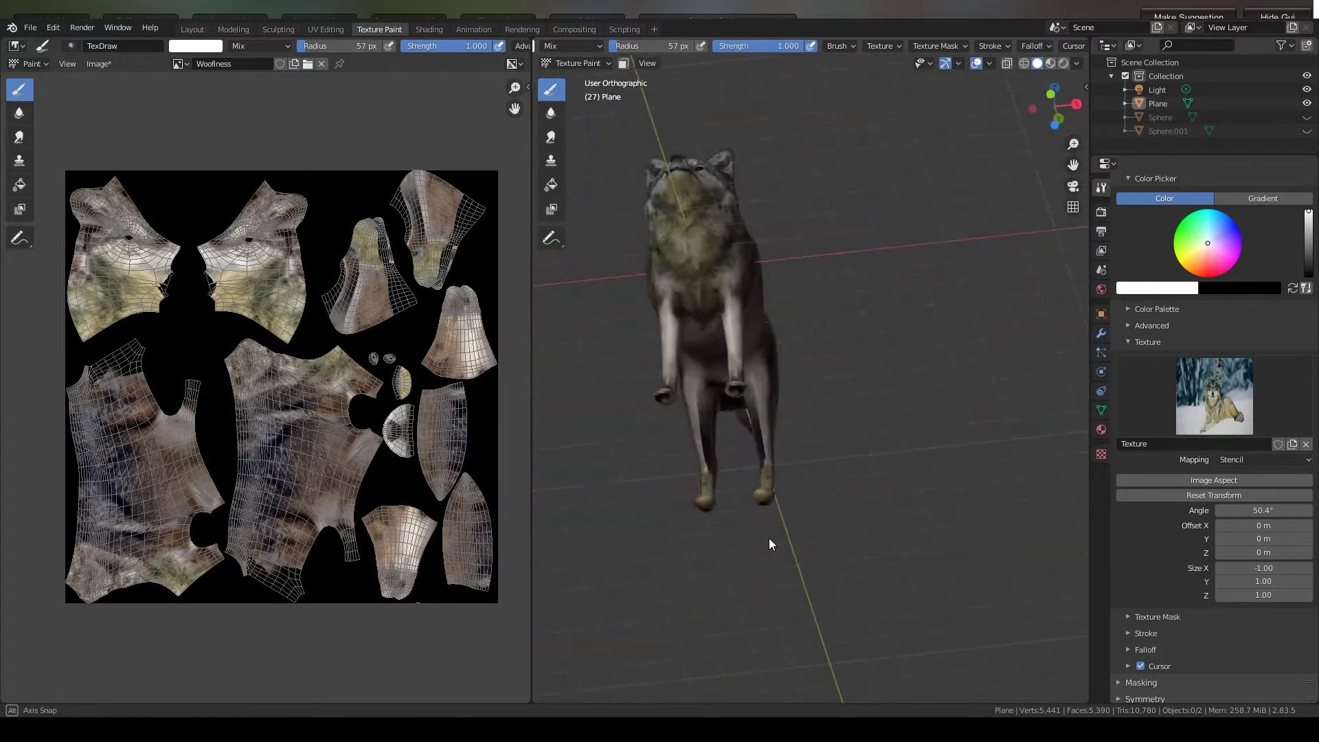
- Load the 1920 x 1200 image 464407.jpg as the brush texture and position its stencil over the hind legs
middle_drag(697, 527, 618, 573)
scroll(619, 573, up, 2)
click(1102, 454)
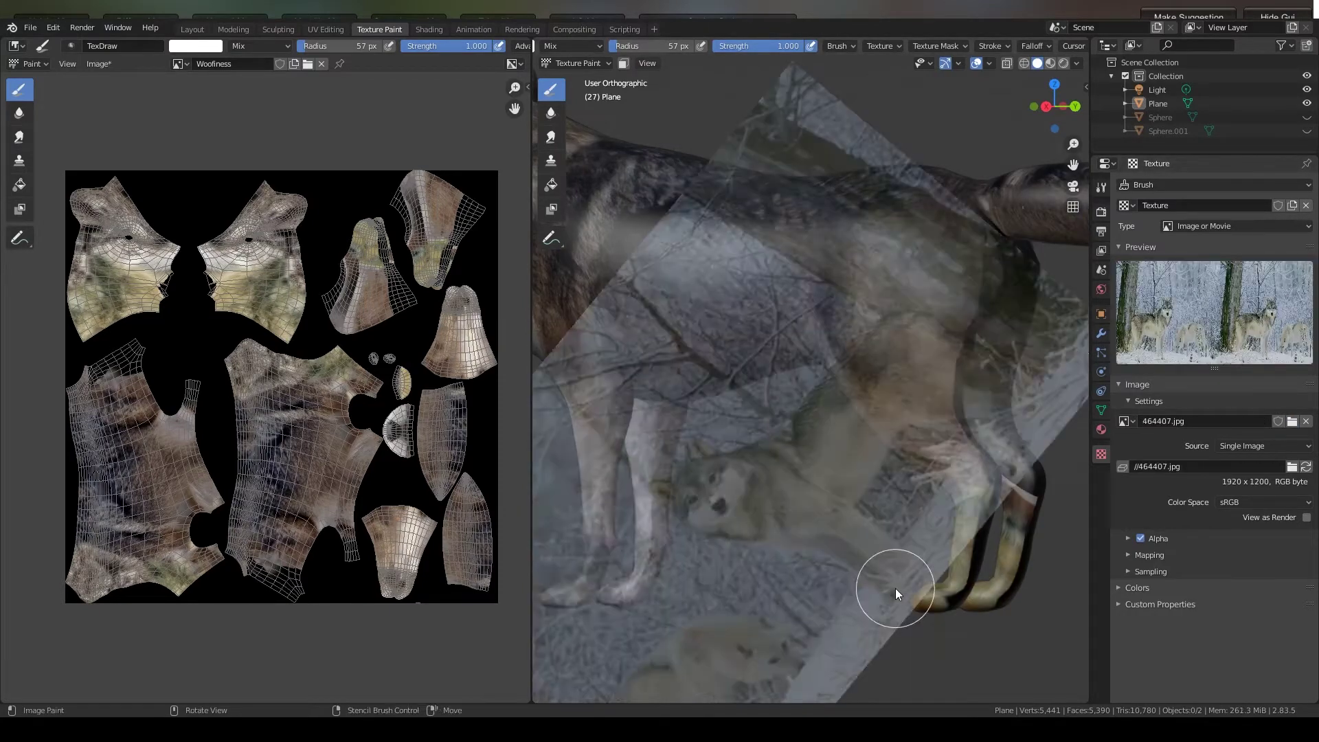
right_drag(653, 583, 895, 589)
mouse_move(896, 589)
middle_down()
mouse_move(881, 533)
mouse_move(757, 435)
middle_up()
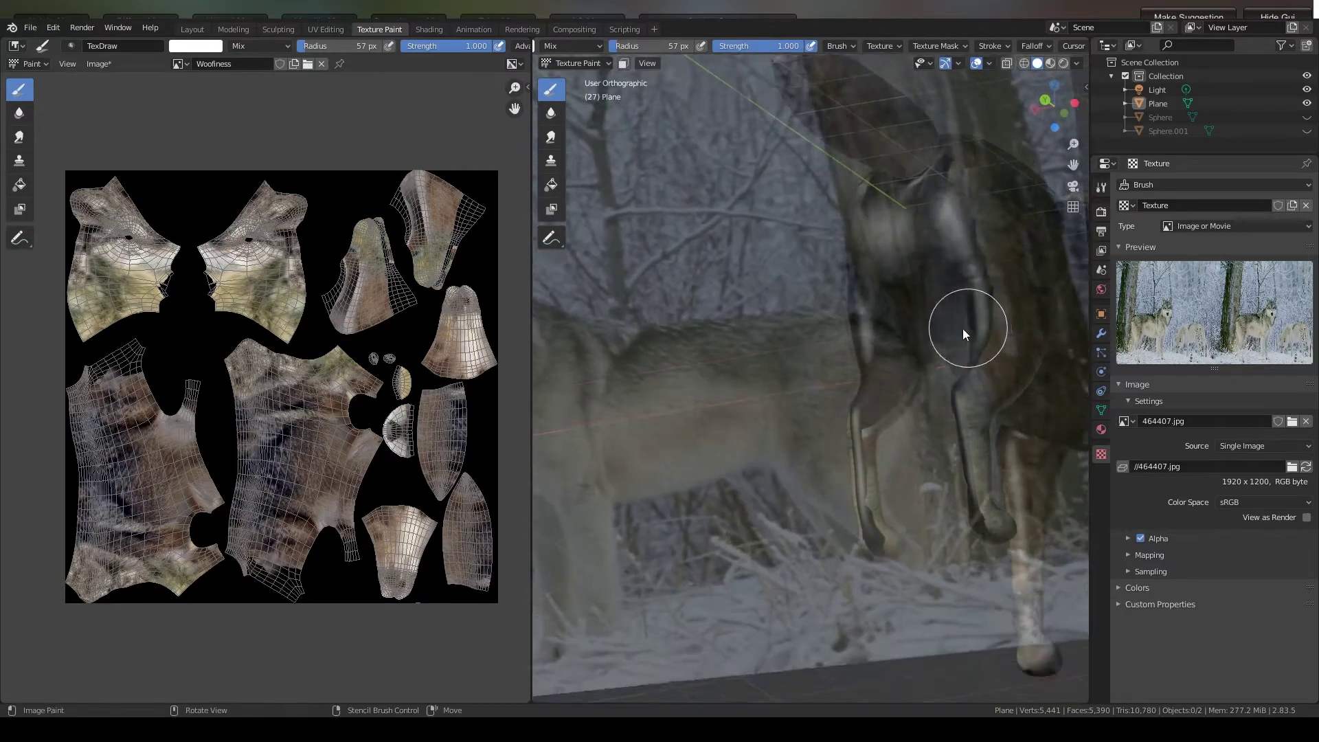
right_drag(871, 510, 960, 659)
- Paint the standing wolf's fur from the stencil onto the backs and inner sides of the hind legs
middle_drag(960, 660, 843, 595)
mouse_move(843, 563)
right_down()
mouse_move(819, 391)
mouse_move(854, 386)
mouse_move(975, 411)
mouse_move(957, 441)
mouse_move(972, 563)
right_up()
mouse_move(801, 571)
mouse_down()
mouse_move(815, 516)
mouse_move(785, 416)
mouse_move(855, 505)
mouse_up()
middle_drag(879, 515, 896, 532)
mouse_move(895, 533)
right_down()
mouse_move(921, 568)
mouse_move(907, 572)
right_up()
drag(907, 571, 880, 674)
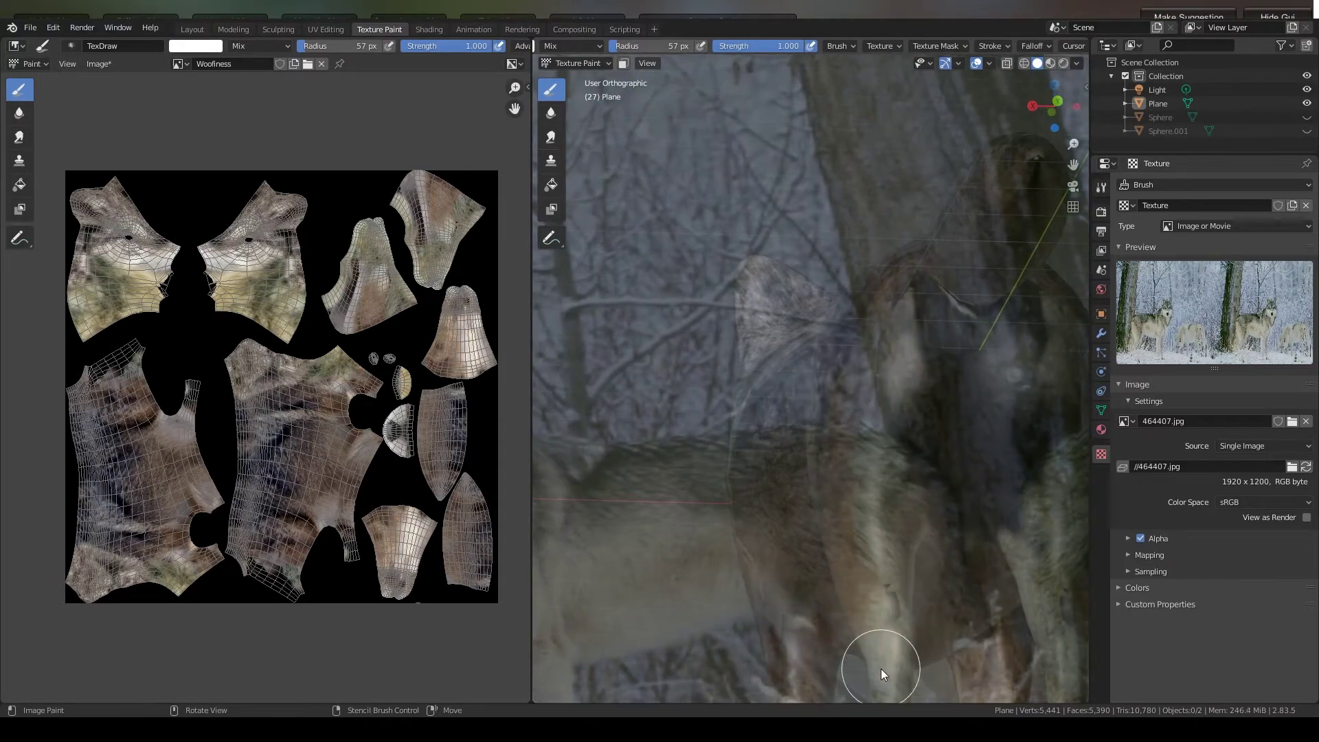
- Move the stencil's fur area over the rump and paint the hindquarters below the tail
scroll(863, 534, down, 5)
mouse_move(862, 534)
middle_down()
mouse_move(822, 565)
mouse_move(875, 452)
mouse_move(814, 528)
middle_up()
scroll(845, 499, up, 5)
scroll(844, 498, down, 2)
right_drag(814, 528, 821, 422)
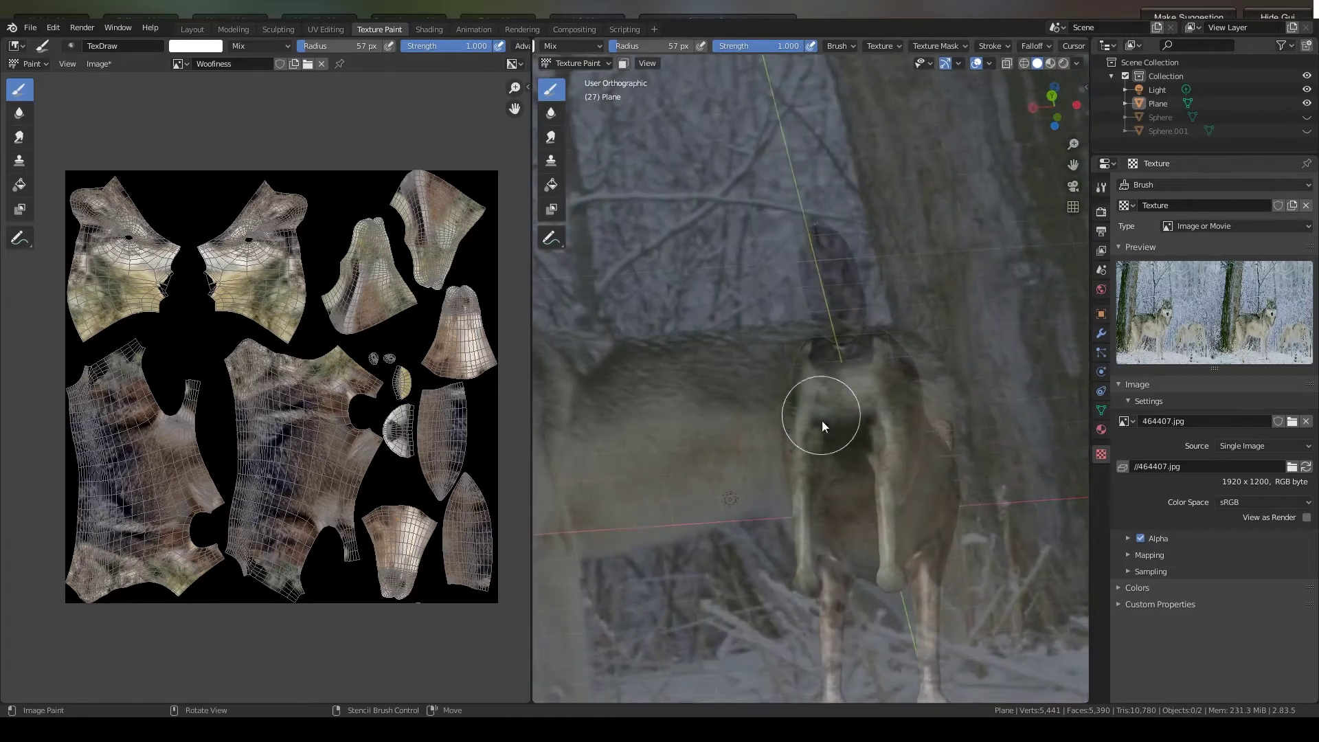
drag(822, 423, 833, 367)
- Load the 2048 x 1420 wolf face photo as the brush texture again
middle_drag(904, 397, 1058, 419)
scroll(509, 440, down, 4)
scroll(731, 450, down, 3)
middle_drag(731, 445, 864, 468)
scroll(852, 464, up, 3)
middle_drag(790, 434, 745, 408)
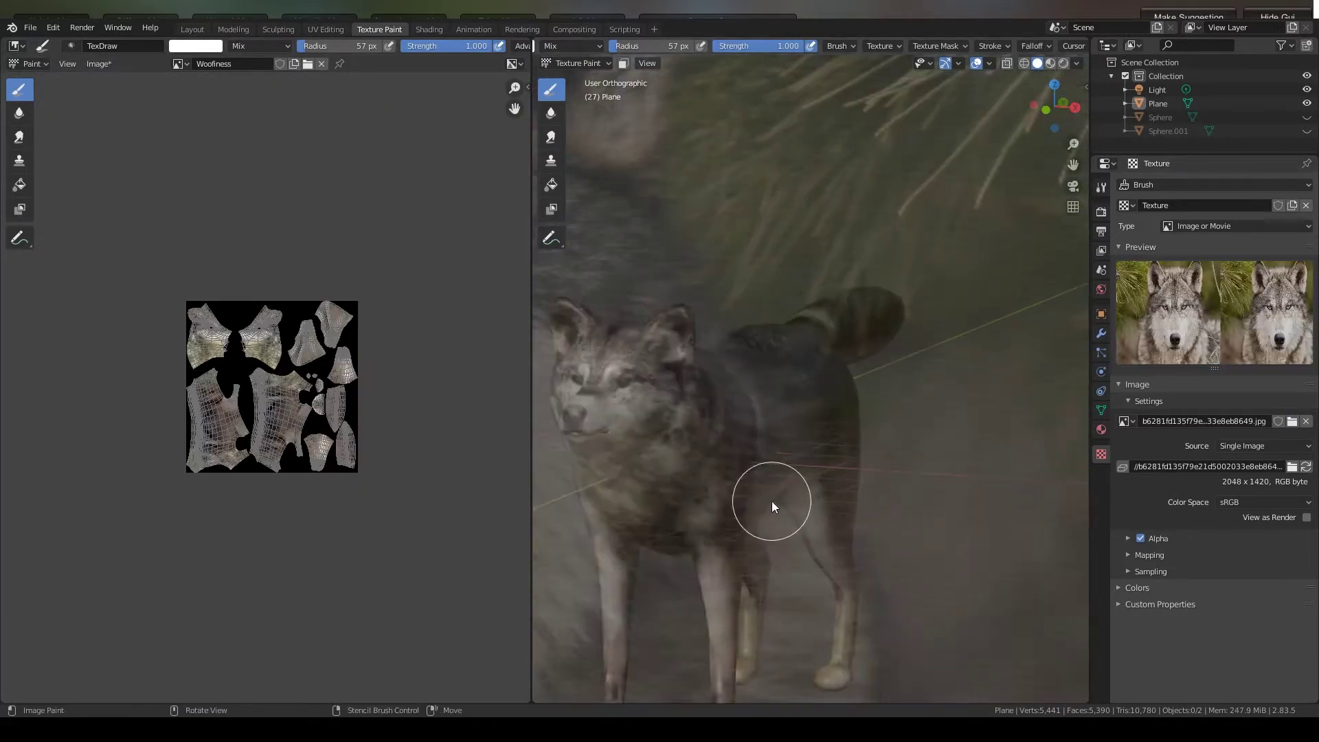
- Line the face stencil up with the wolf's head from the raised front view and repaint the face and muzzle
middle_drag(772, 501, 926, 371)
scroll(983, 447, up, 4)
mouse_move(983, 443)
middle_down()
mouse_move(831, 465)
mouse_move(854, 477)
mouse_move(922, 600)
middle_up()
middle_drag(760, 467, 1007, 613)
middle_drag(822, 597, 855, 591)
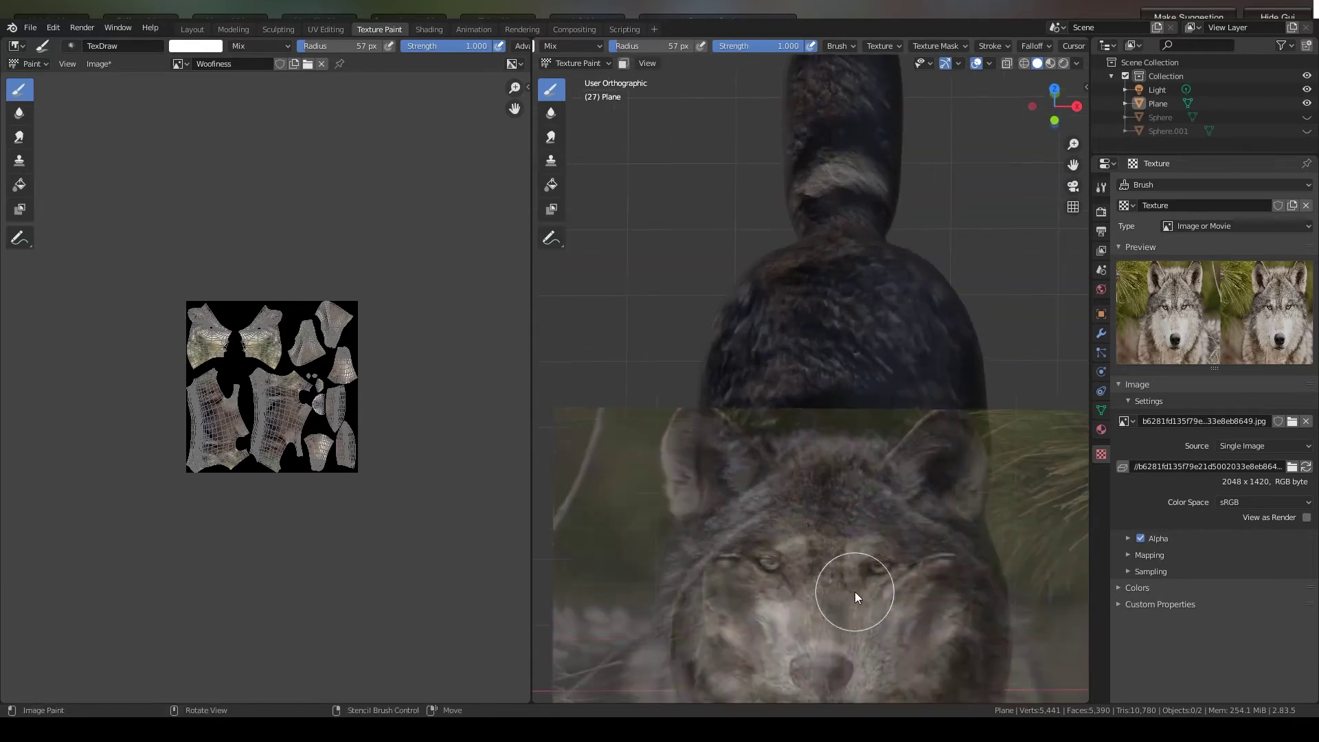
right_drag(855, 592, 872, 693)
scroll(884, 626, down, 2)
- Load the 3840 x 2160 image sidematerial.jpg as the brush texture and enlarge its stencil over the wolf's side
middle_drag(884, 627, 961, 329)
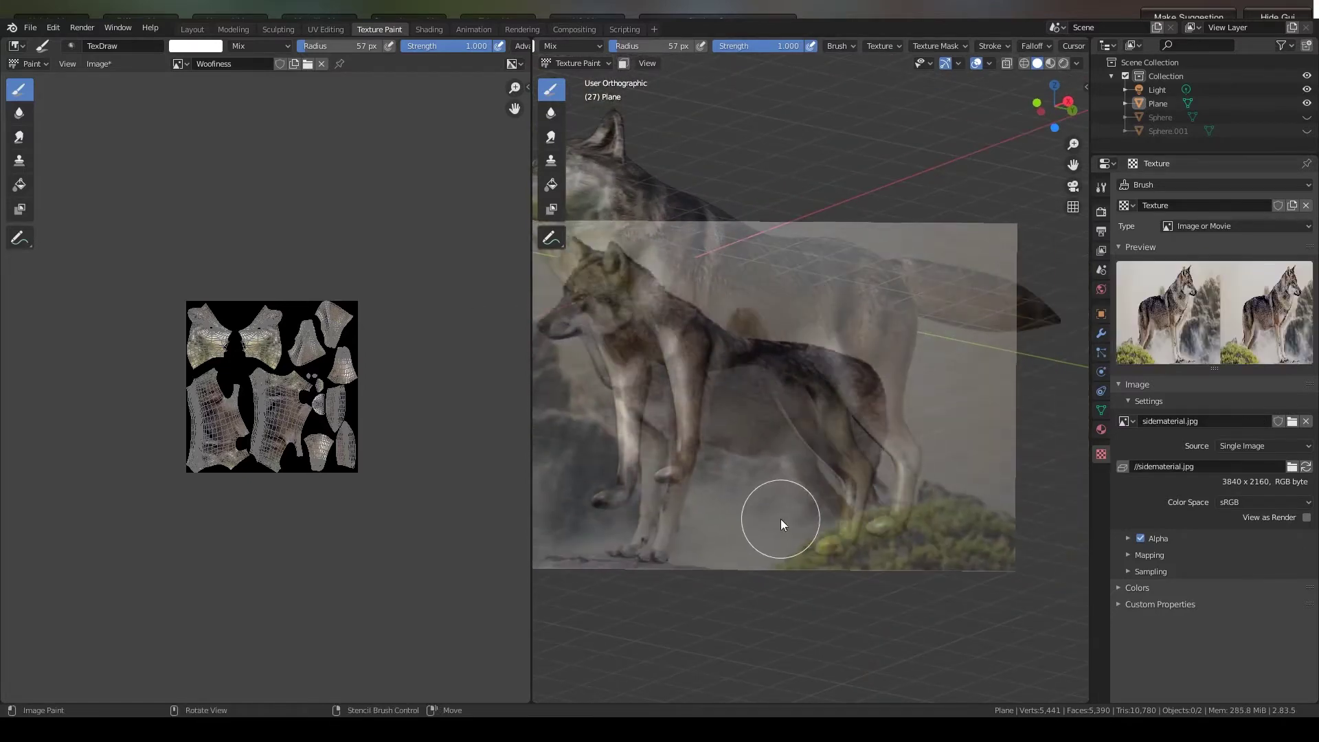
shift+right_drag(780, 518, 976, 402)
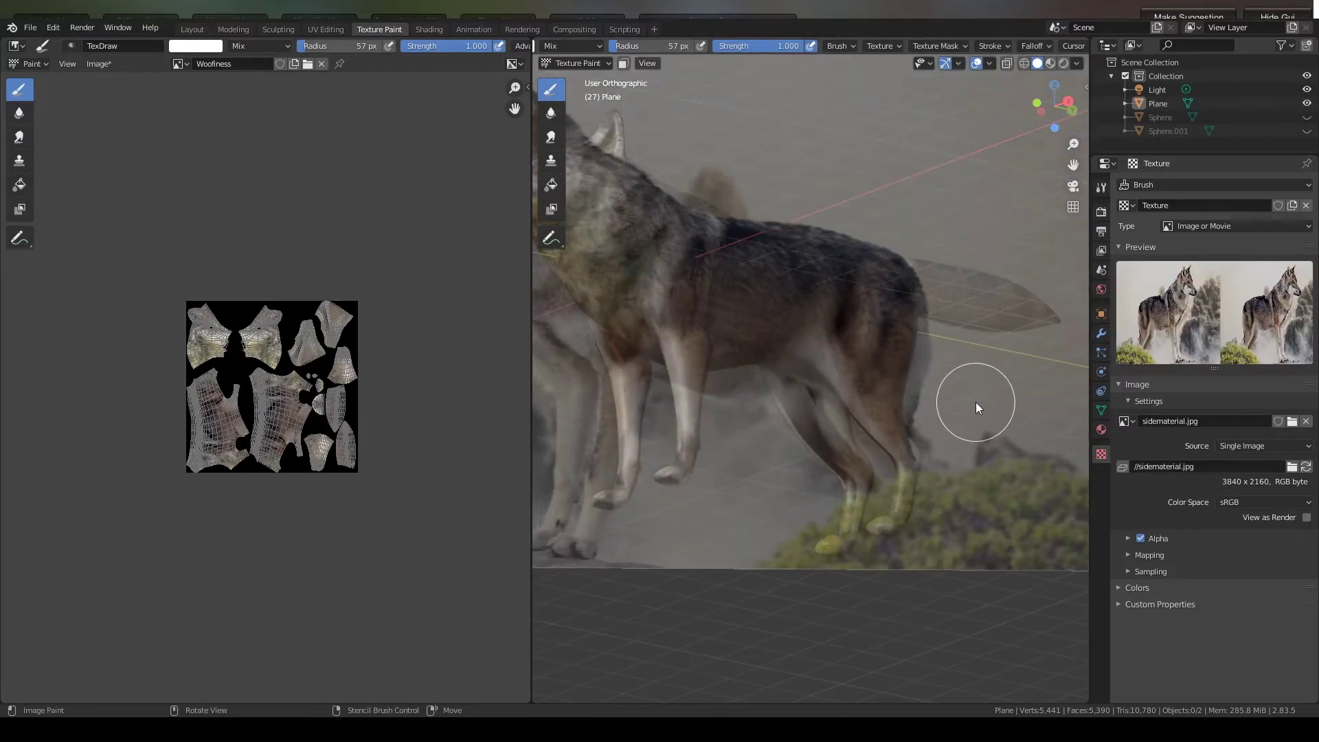
right_drag(835, 406, 860, 522)
middle_drag(824, 477, 736, 472)
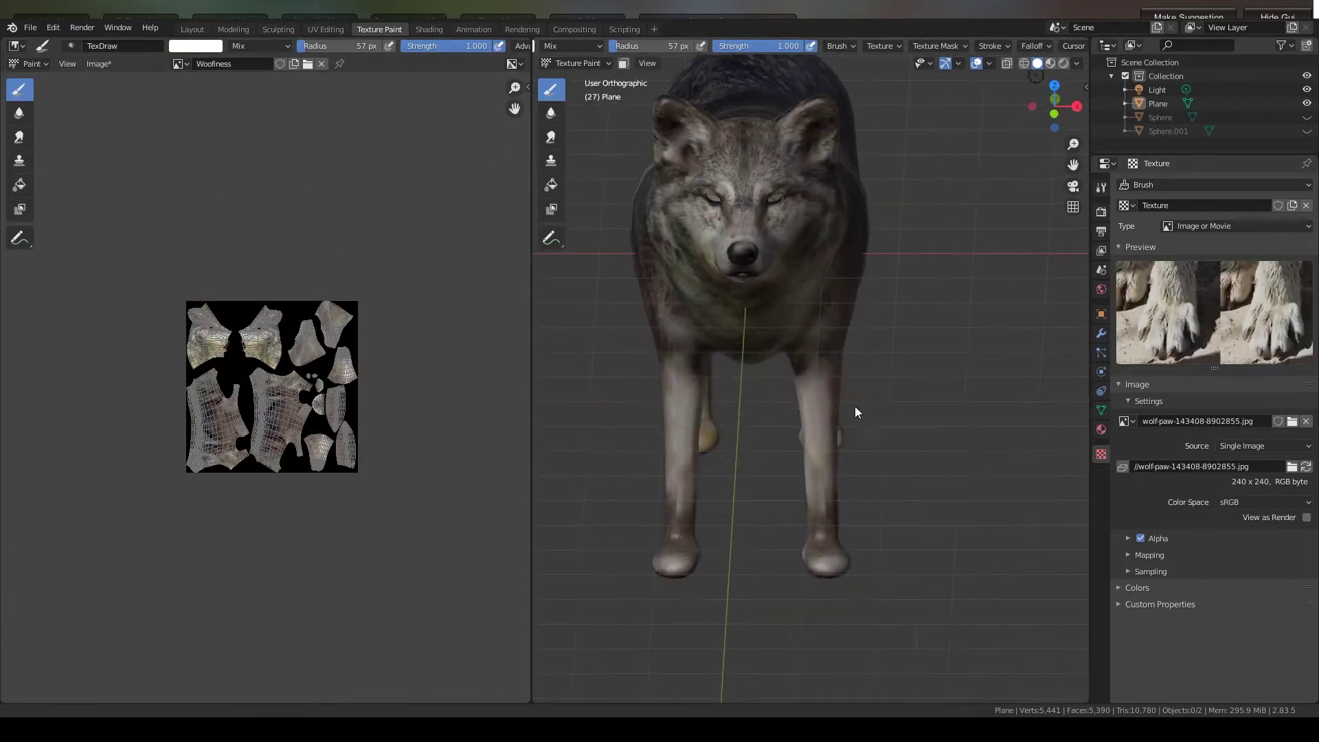
- Shrink and straighten the wolf-paw-143408-8902855.jpg stencil over a front paw and paint the toes onto it
shift+right_drag(973, 436, 849, 412)
right_drag(848, 412, 864, 455)
scroll(866, 459, up, 3)
shift+middle_drag(926, 669, 892, 517)
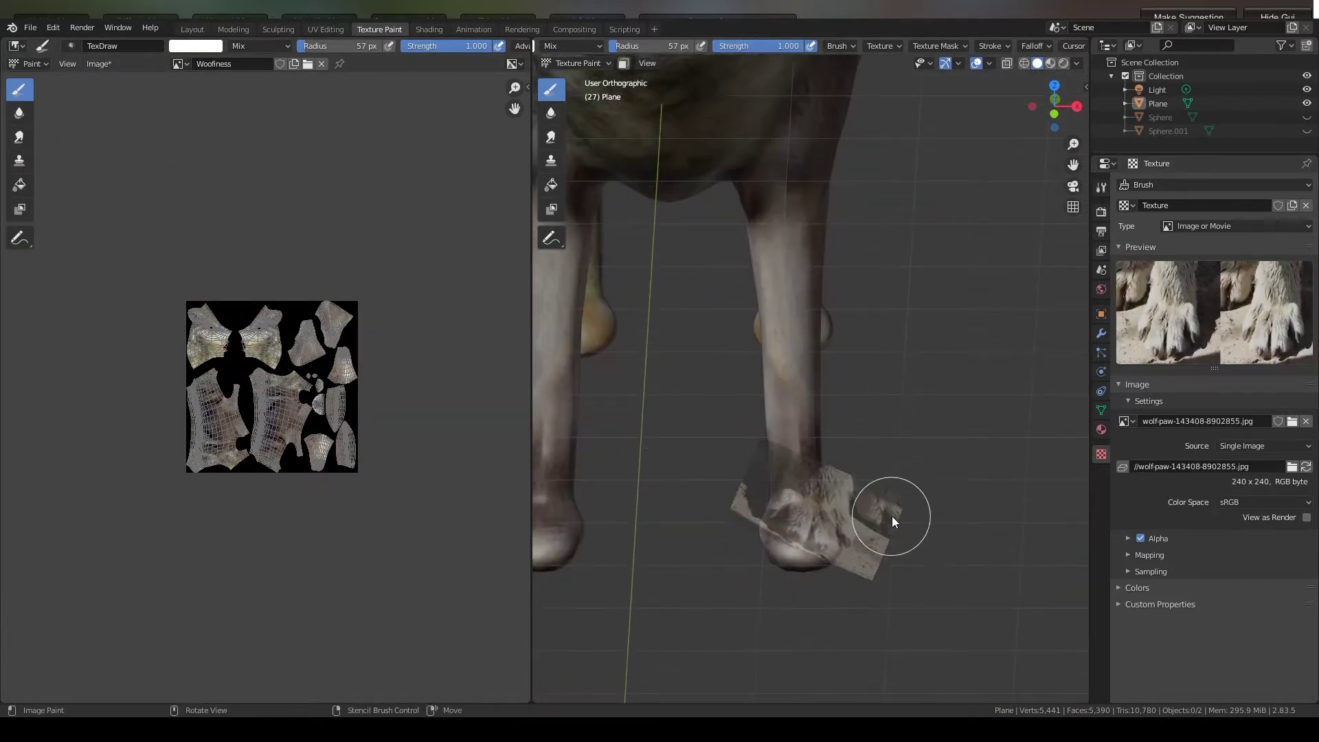
ctrl+right_drag(892, 517, 921, 500)
right_drag(951, 521, 904, 539)
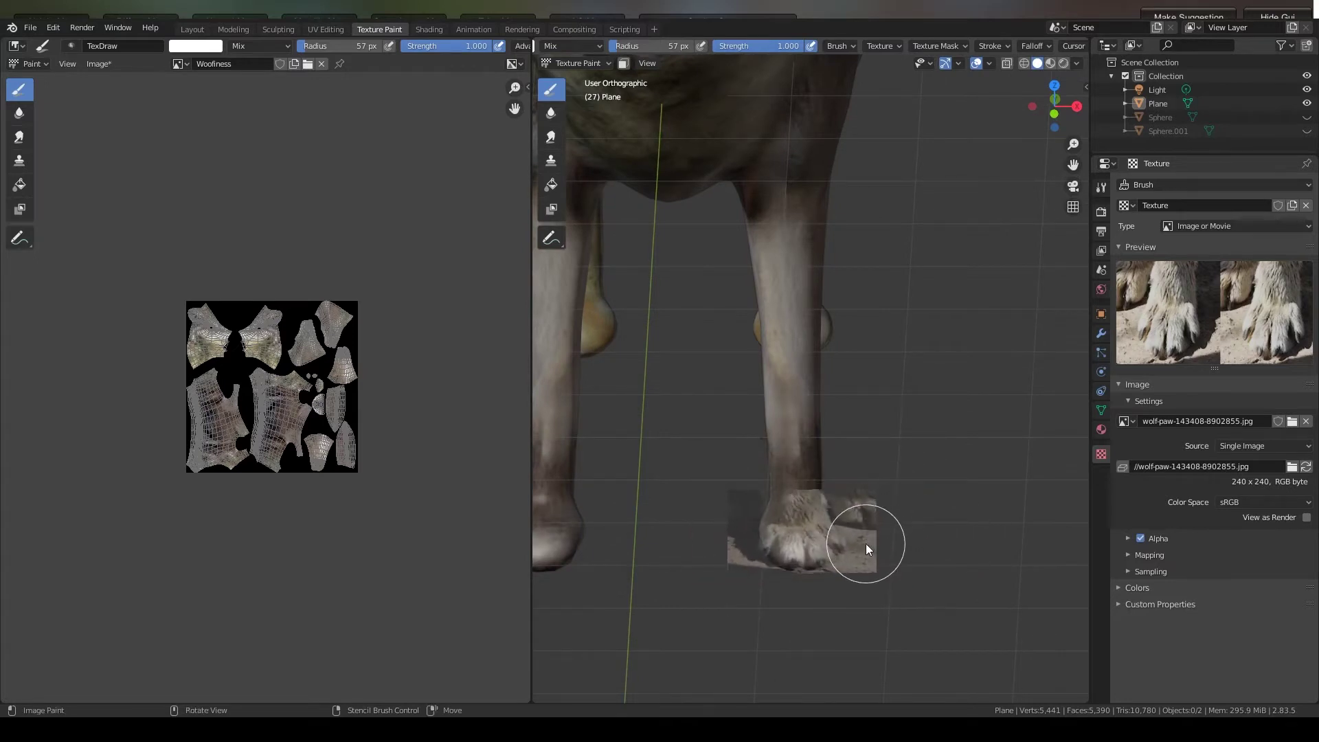
drag(778, 544, 797, 549)
- Reposition the paw stencil around the front paw and paint the remaining sides of the foot
scroll(872, 553, down, 2)
scroll(871, 552, up, 2)
mouse_move(885, 549)
middle_down()
mouse_move(853, 554)
mouse_move(945, 521)
middle_up()
right_drag(876, 527, 829, 525)
scroll(829, 525, down, 1)
middle_drag(829, 529, 851, 540)
shift+middle_drag(850, 540, 848, 564)
scroll(848, 563, up, 1)
mouse_move(792, 529)
right_down()
mouse_move(882, 489)
mouse_move(919, 509)
mouse_move(873, 489)
right_up()
drag(842, 482, 797, 490)
right_drag(875, 500, 933, 496)
mouse_move(833, 507)
middle_down()
mouse_move(887, 506)
mouse_move(781, 502)
middle_up()
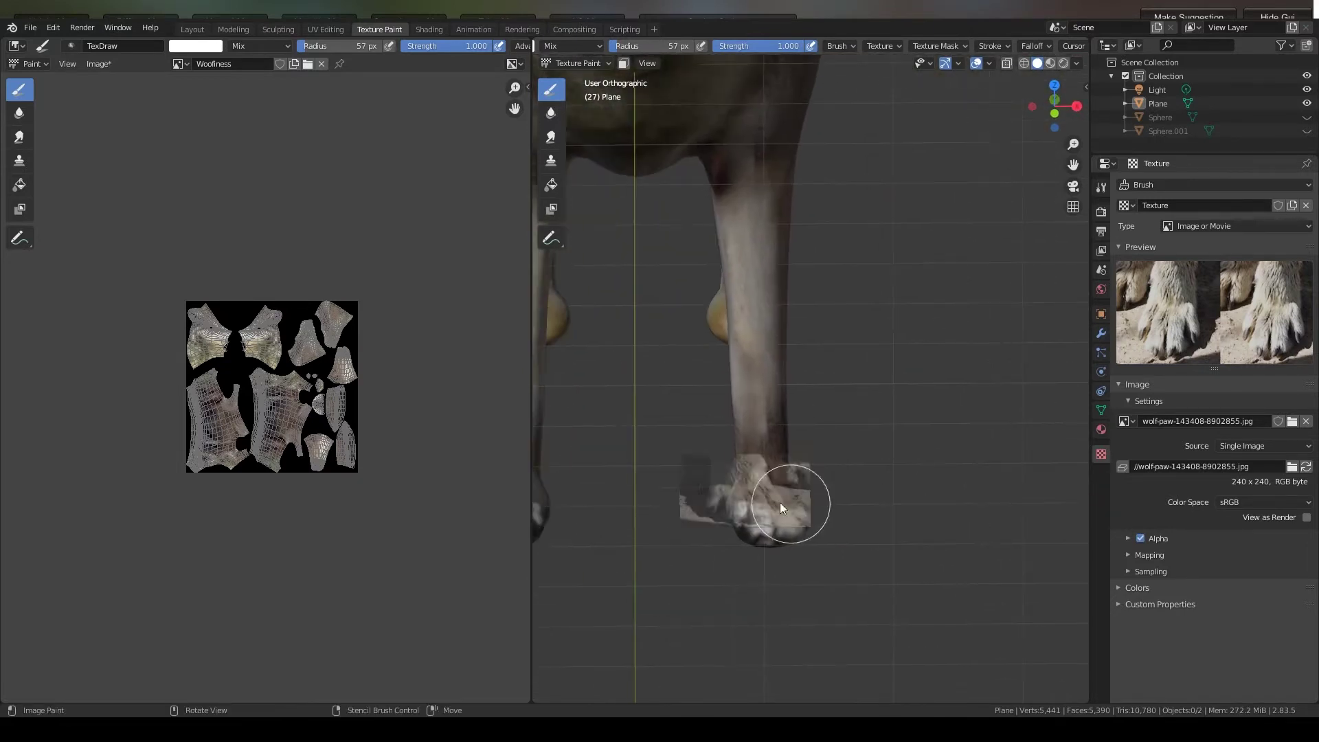
- Place the paw stencil over a hind foot and paint the toes and paw fur onto it
scroll(785, 523, down, 1)
scroll(902, 518, up, 1)
middle_drag(944, 530, 816, 512)
right_drag(816, 512, 740, 530)
mouse_move(740, 531)
middle_down()
mouse_move(694, 523)
mouse_move(915, 506)
mouse_move(735, 534)
middle_up()
right_drag(736, 535, 730, 542)
drag(713, 543, 696, 547)
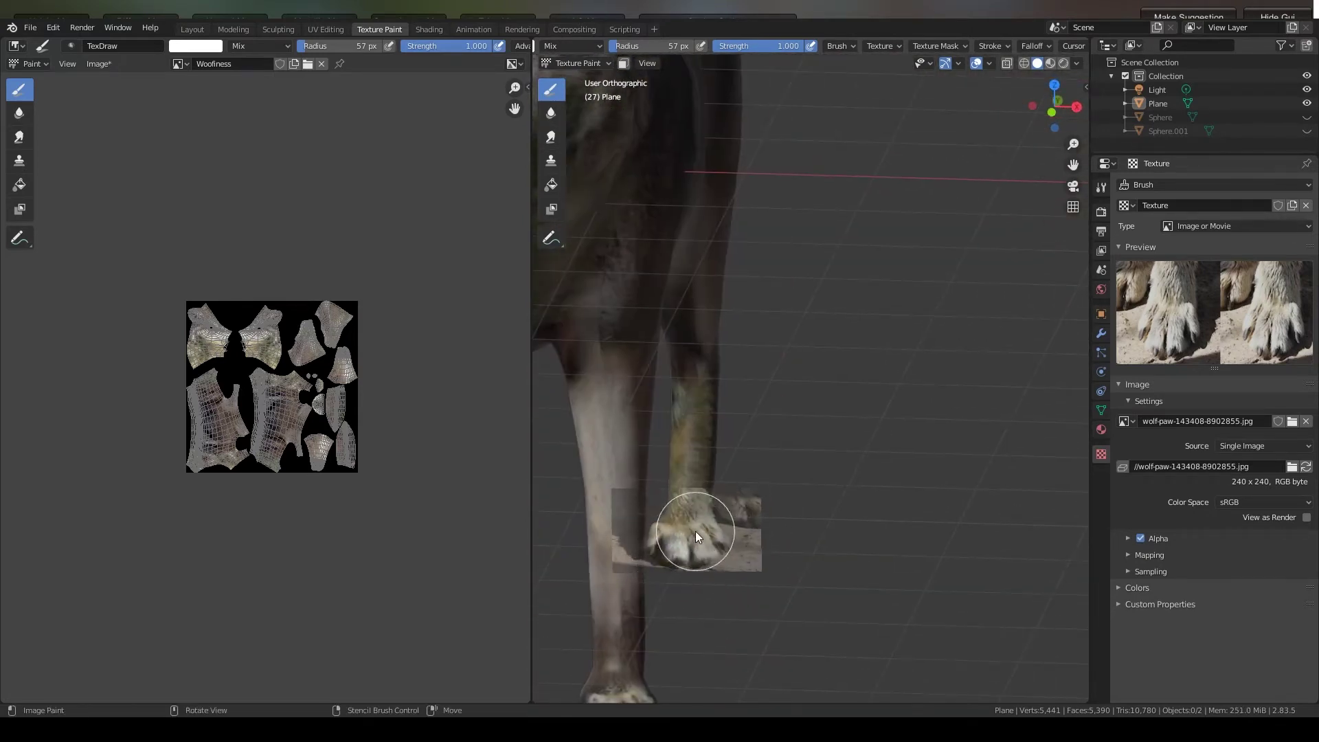
- Switch to perspective view and check the whole painted wolf
scroll(695, 530, down, 1)
mouse_move(696, 531)
middle_down()
mouse_move(658, 520)
mouse_move(752, 496)
mouse_move(715, 530)
middle_up()
scroll(658, 520, down, 3)
key(KP_5)
scroll(884, 461, down, 4)
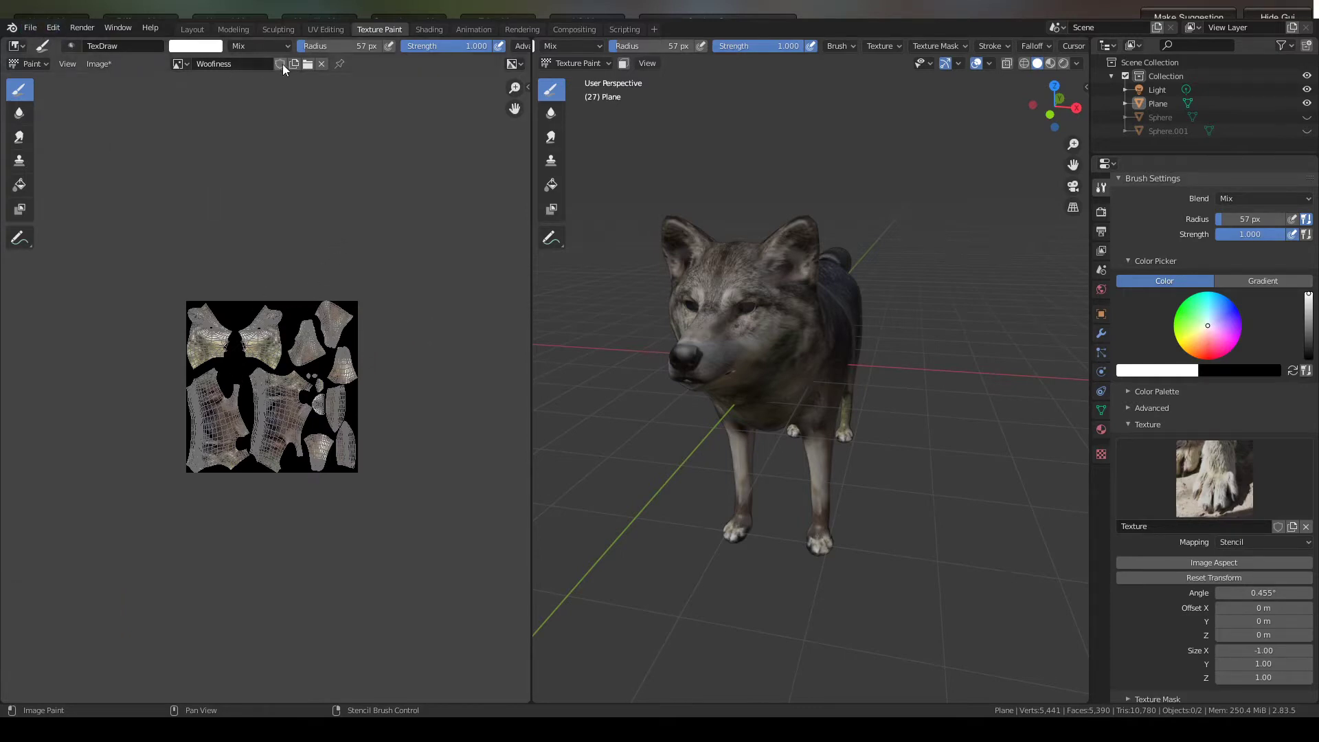
- Switch to the Layout workspace and bring the whole Woofiness image into view
click(197, 29)
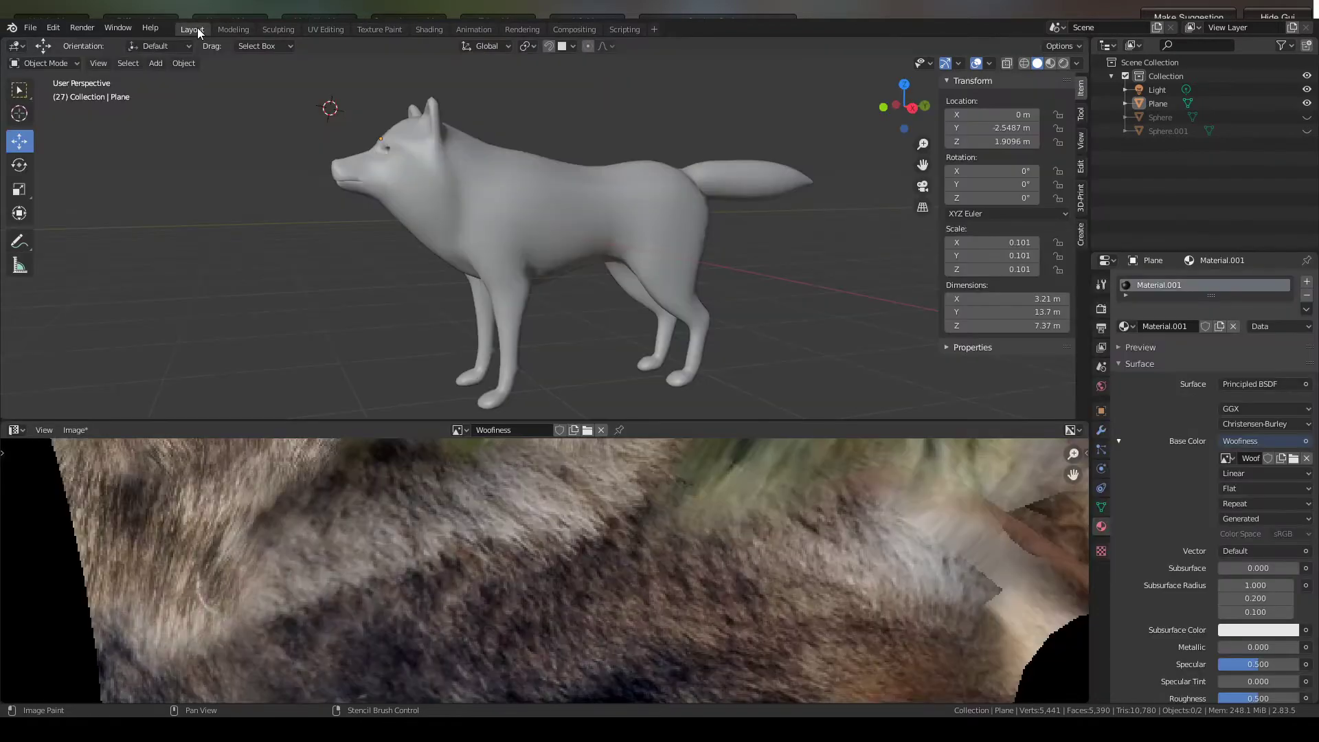
scroll(564, 288, down, 3)
scroll(624, 534, down, 5)
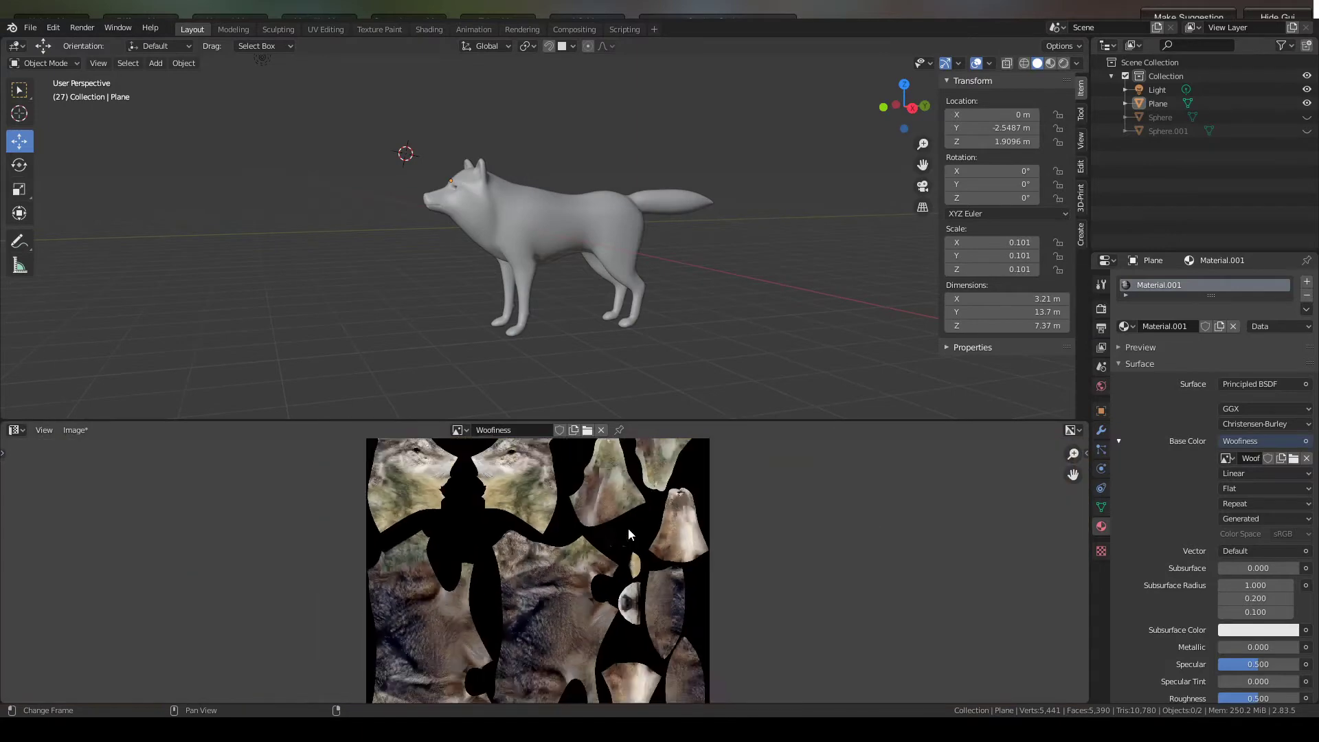
scroll(628, 528, down, 3)
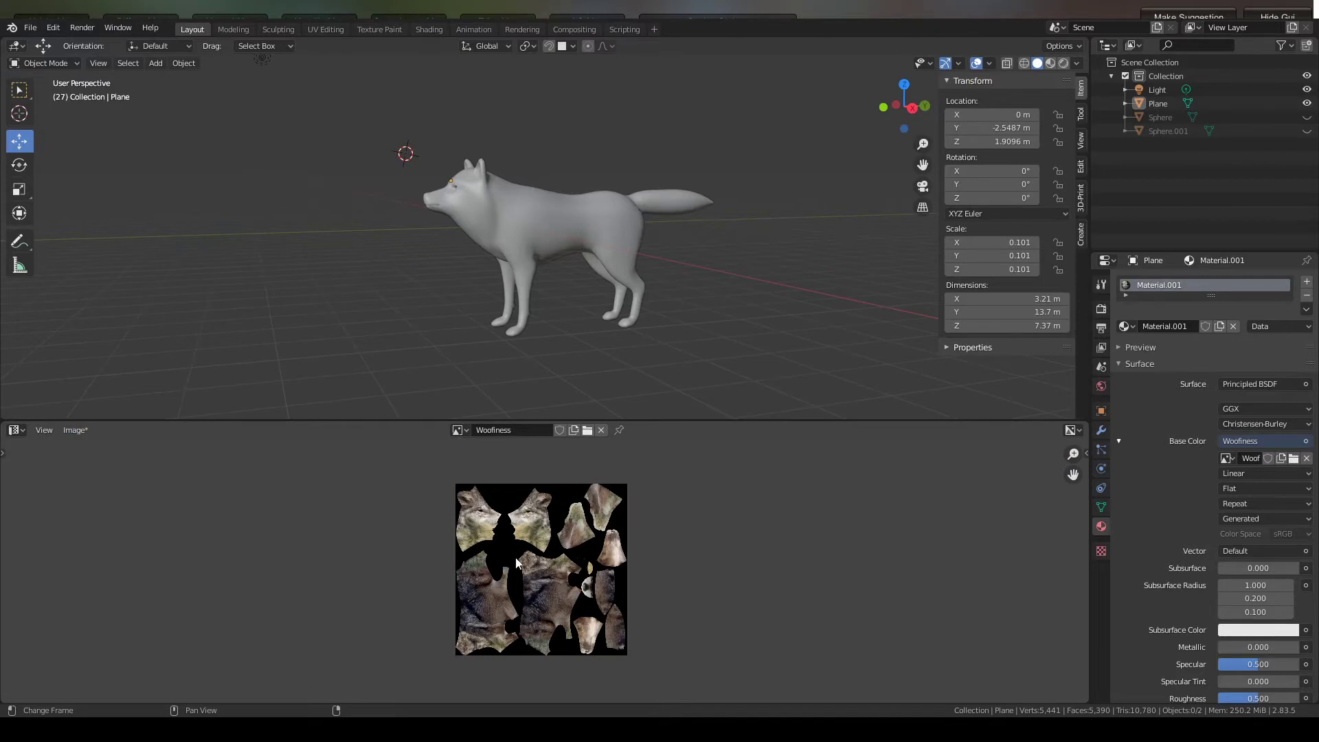
scroll(516, 559, up, 2)
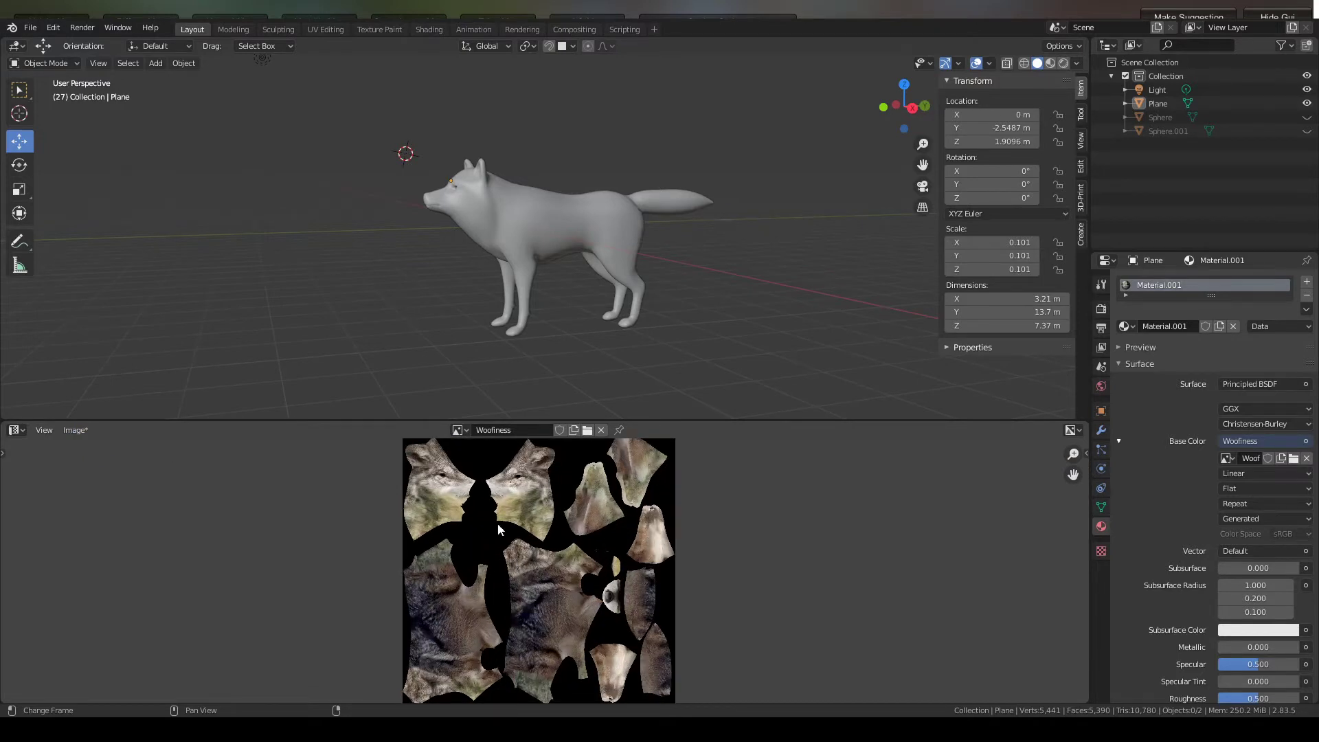
- Save the painted Woofiness texture to disk as an image file with Save As
click(71, 431)
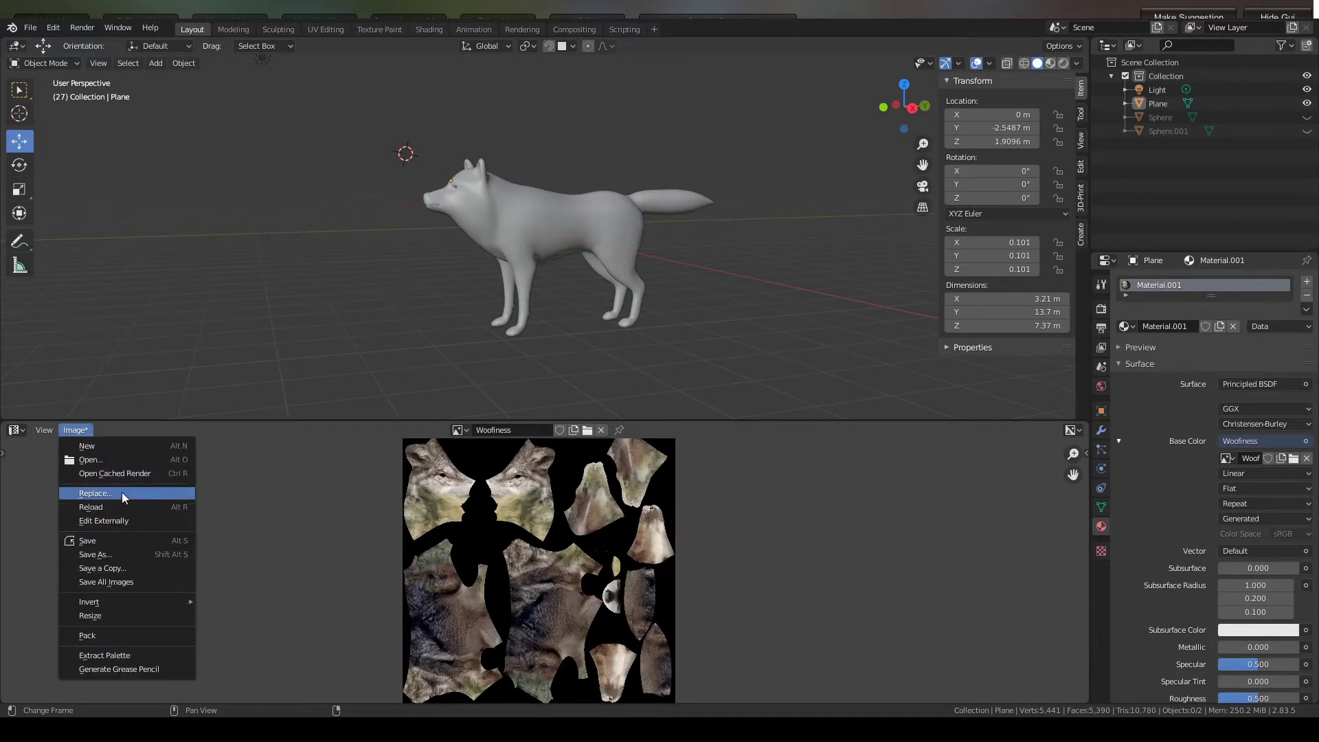
mouse_move(97, 602)
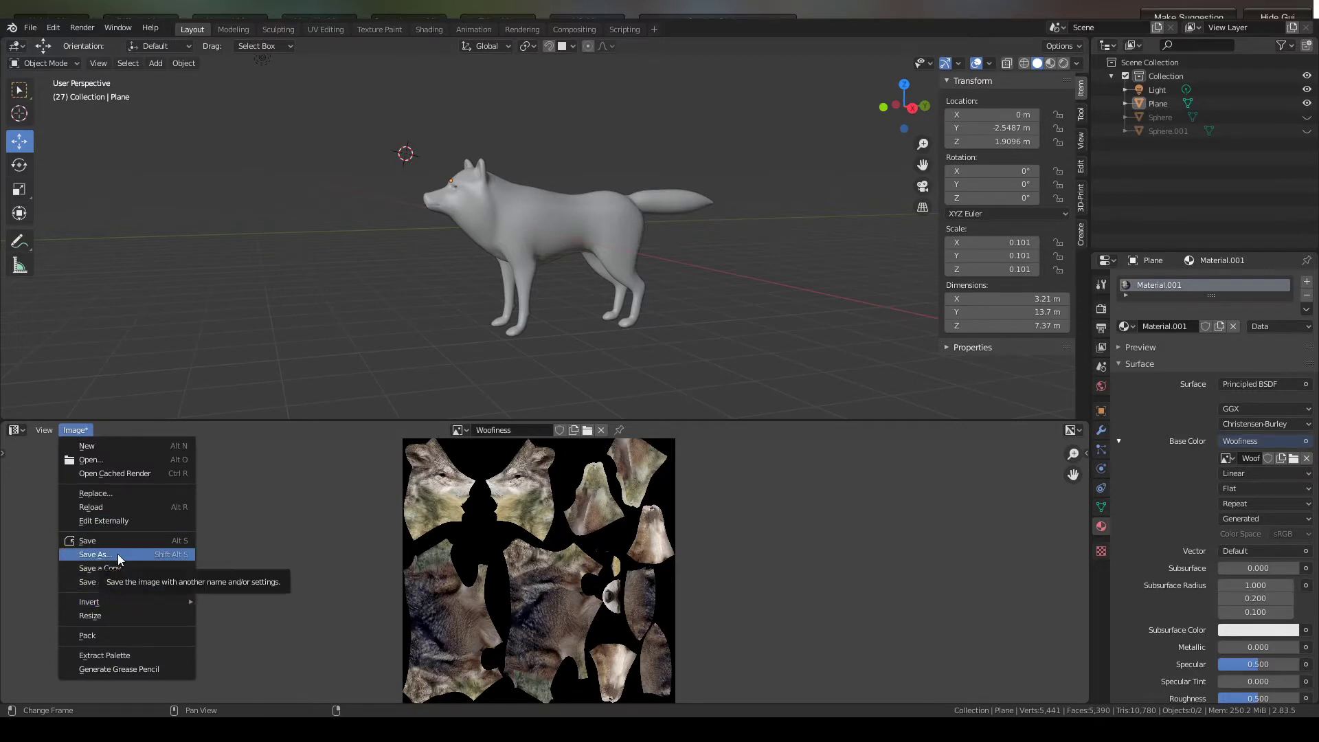
click(71, 431)
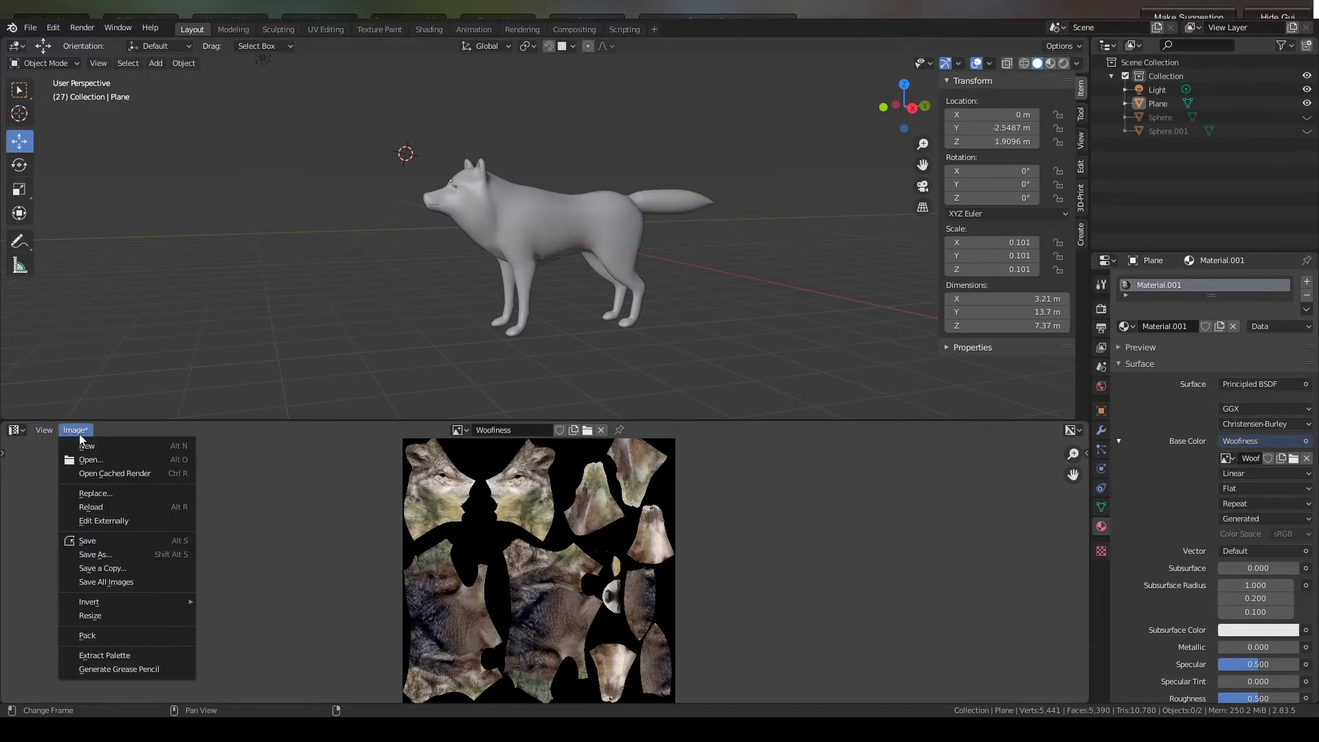
click(117, 554)
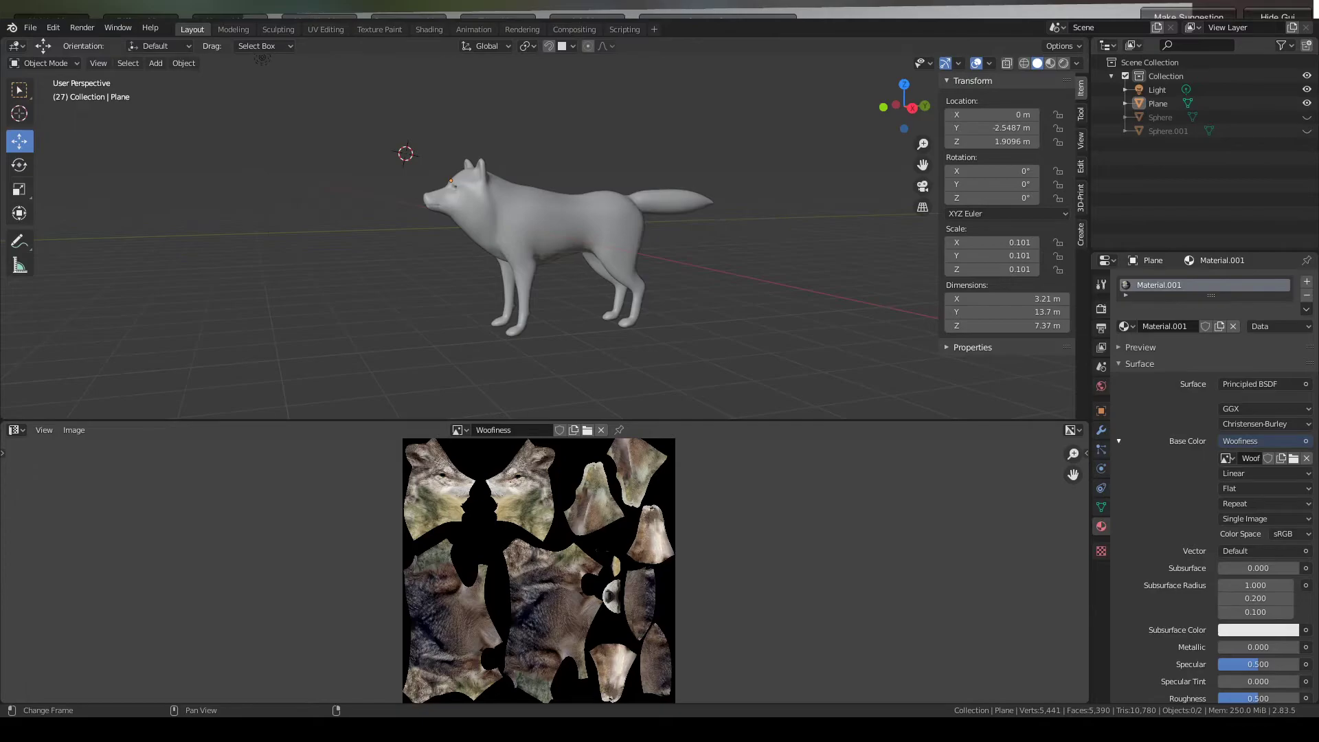
- Switch to the texture map generator and load Woofiness_CLR.png from the tutorial ref folder as the diffuse map
key(alt+Tab)
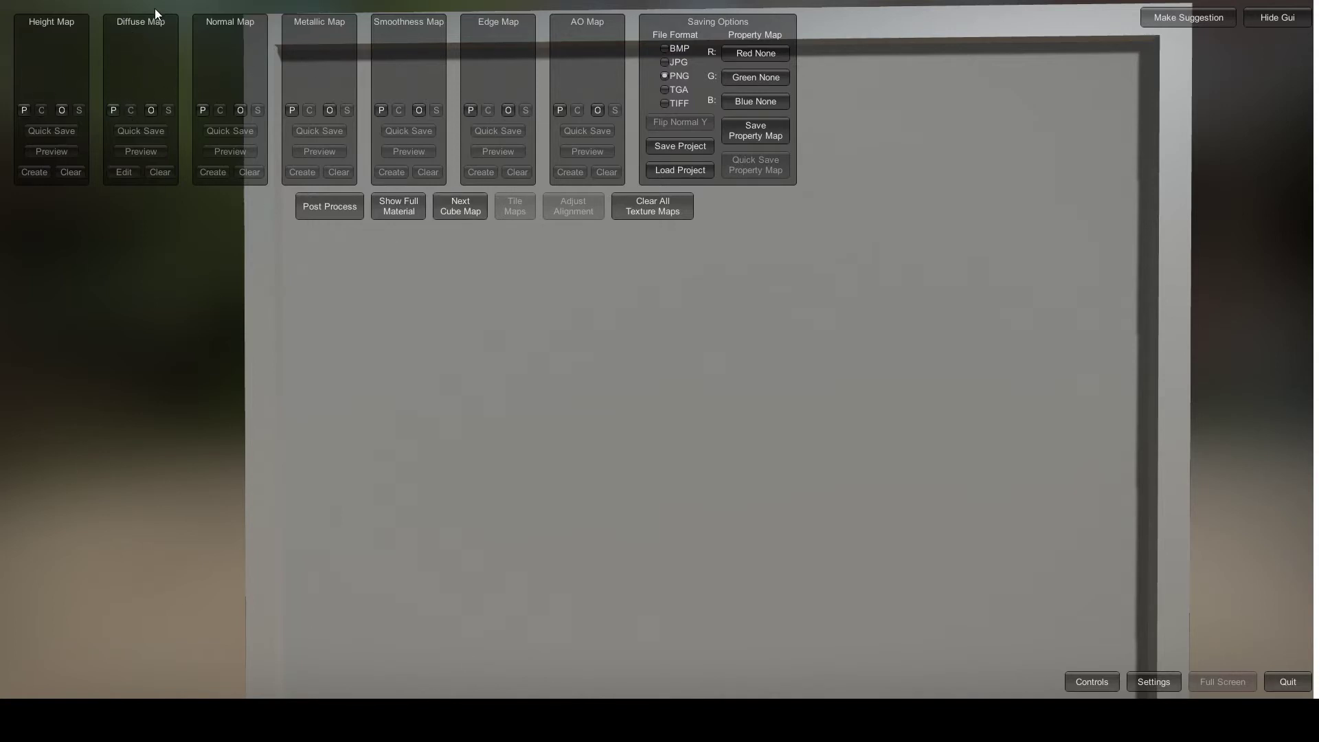
click(150, 110)
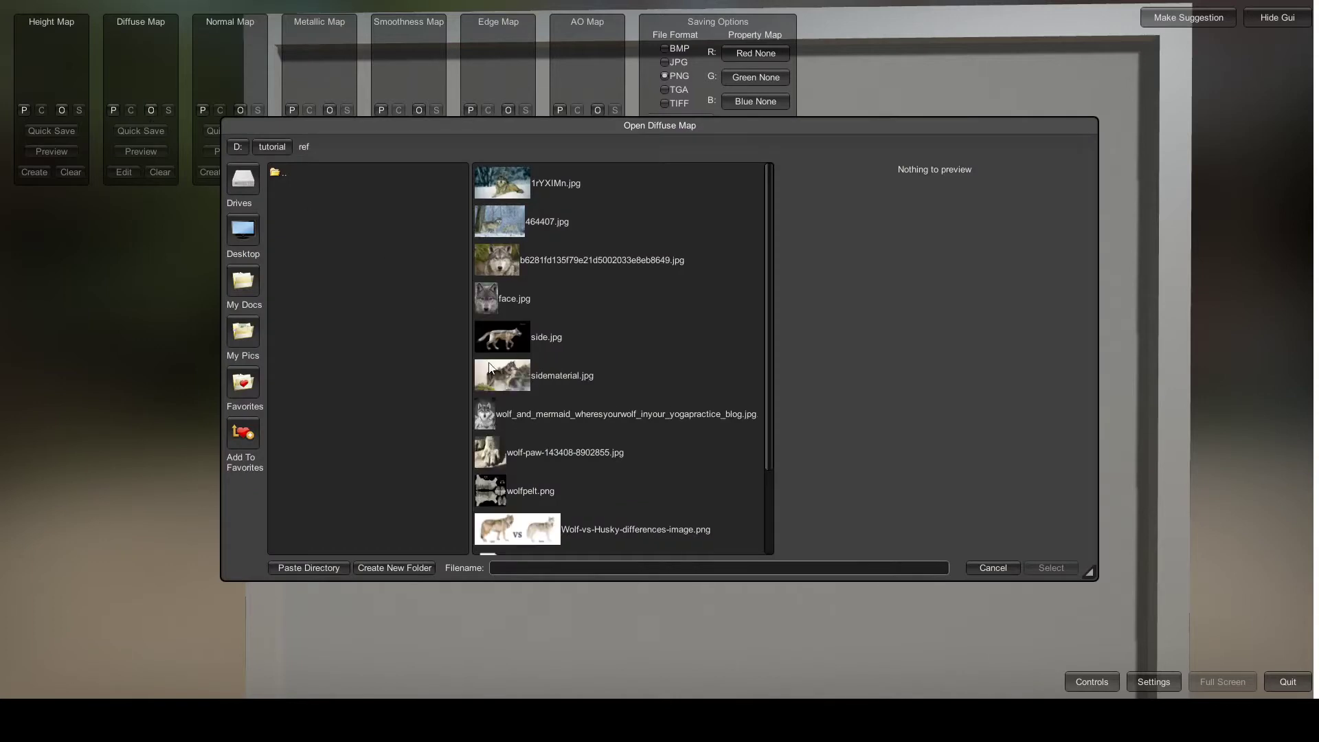
scroll(588, 408, down, 1)
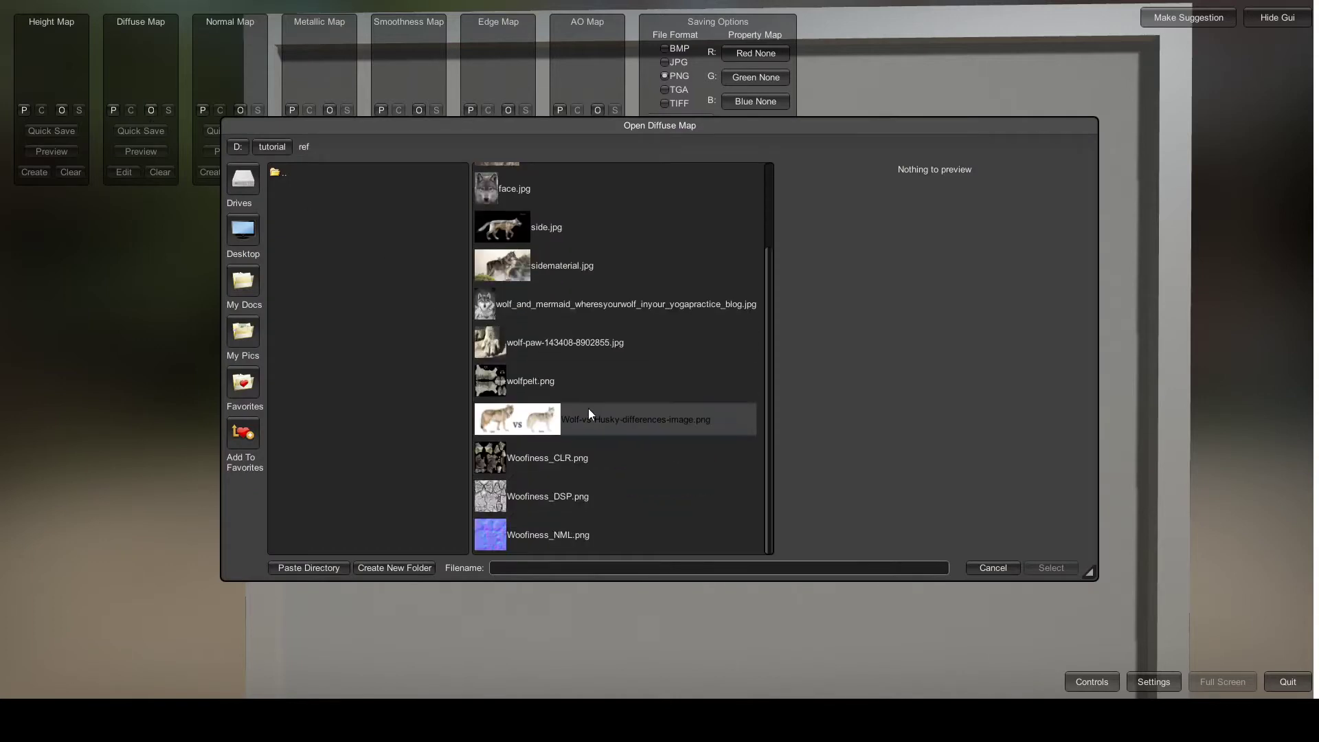
click(579, 463)
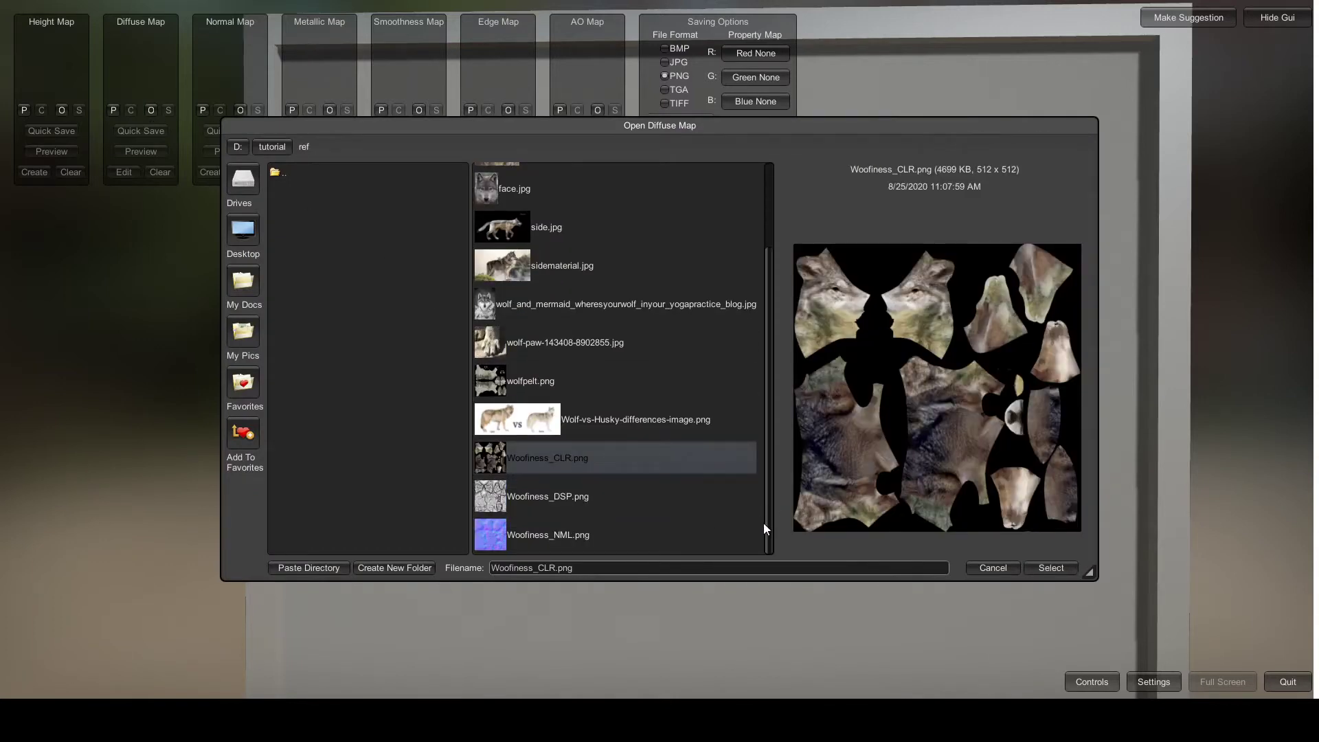
click(1044, 564)
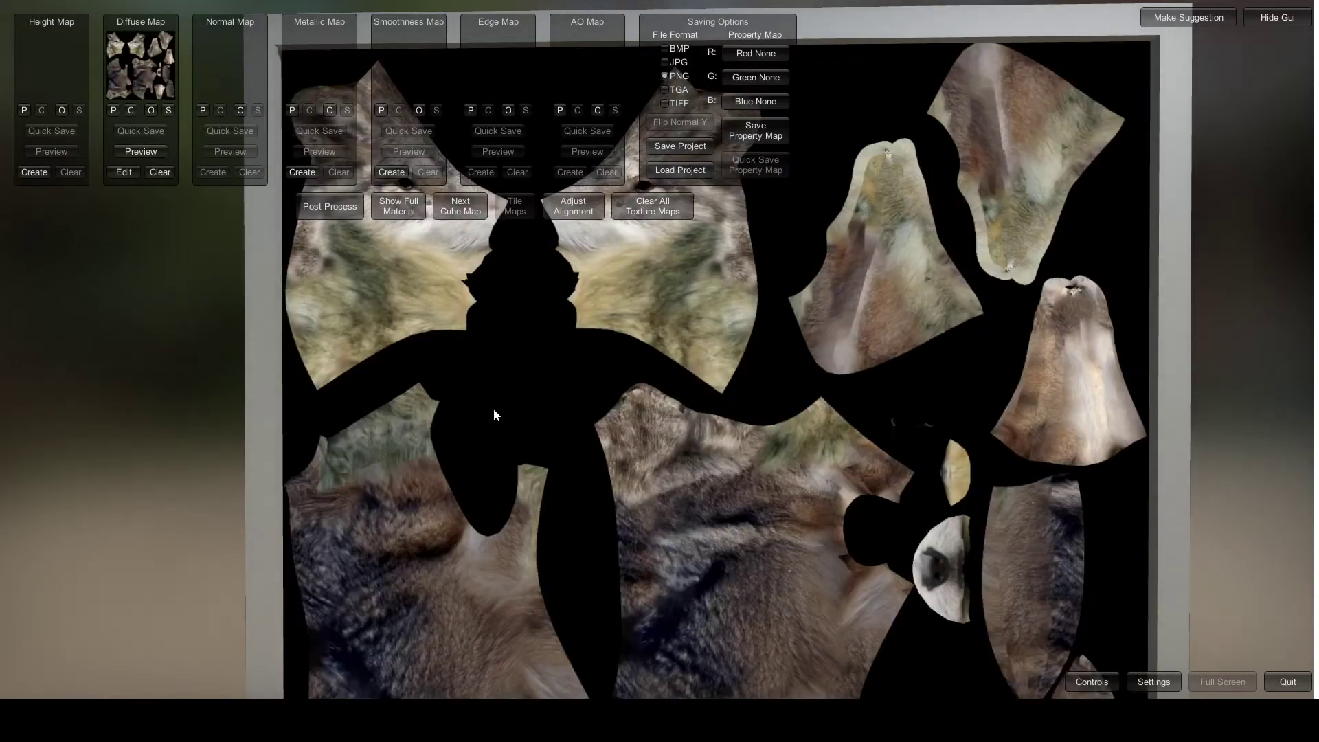
- Generate a height map from the original diffuse texture and set it as the material's height map
scroll(539, 432, down, 5)
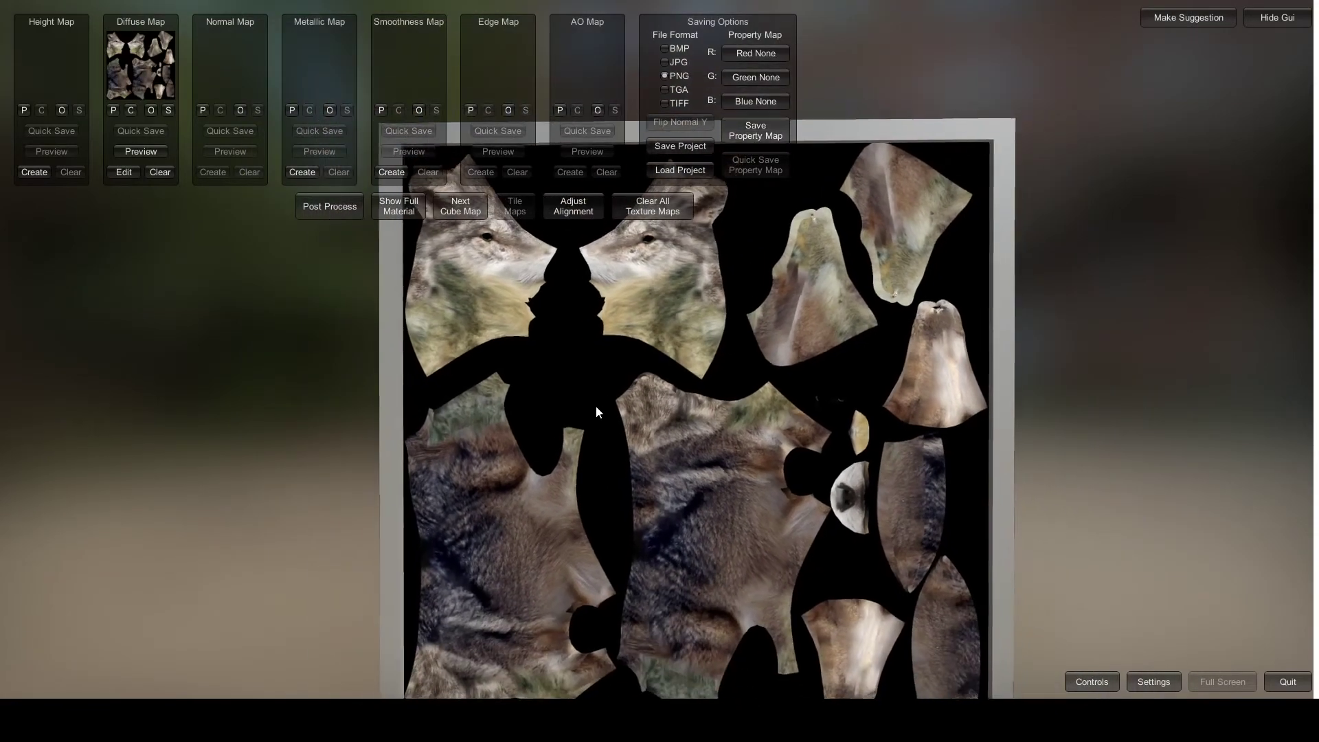
middle_drag(596, 405, 717, 373)
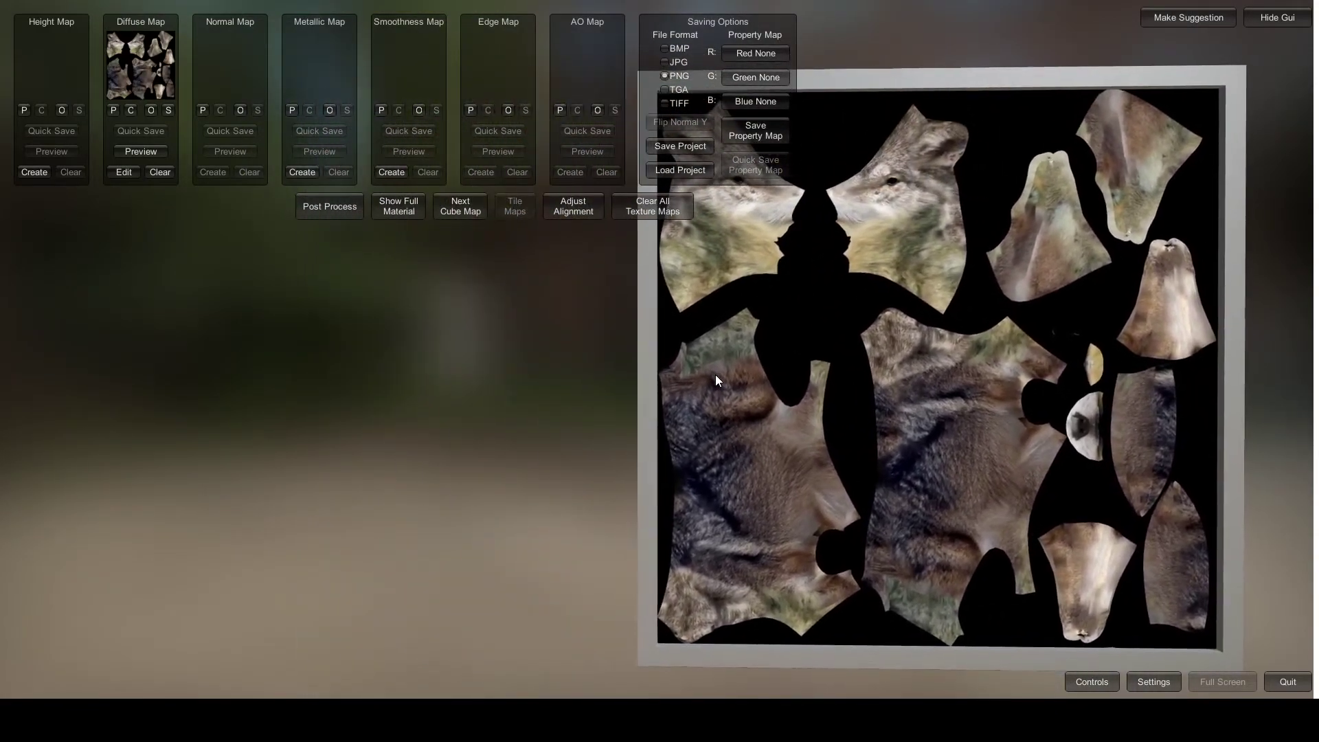
right_drag(730, 379, 839, 419)
scroll(867, 526, up, 4)
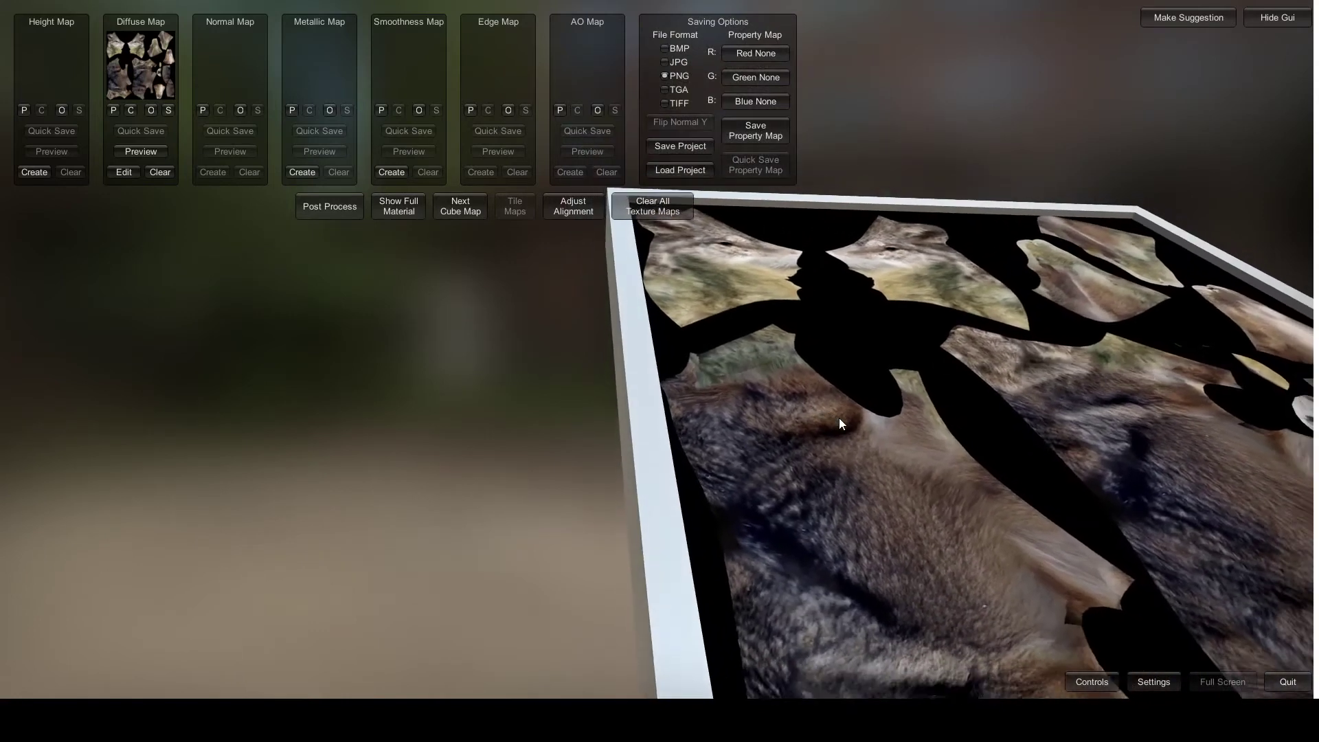
scroll(839, 419, down, 3)
right_drag(834, 441, 848, 448)
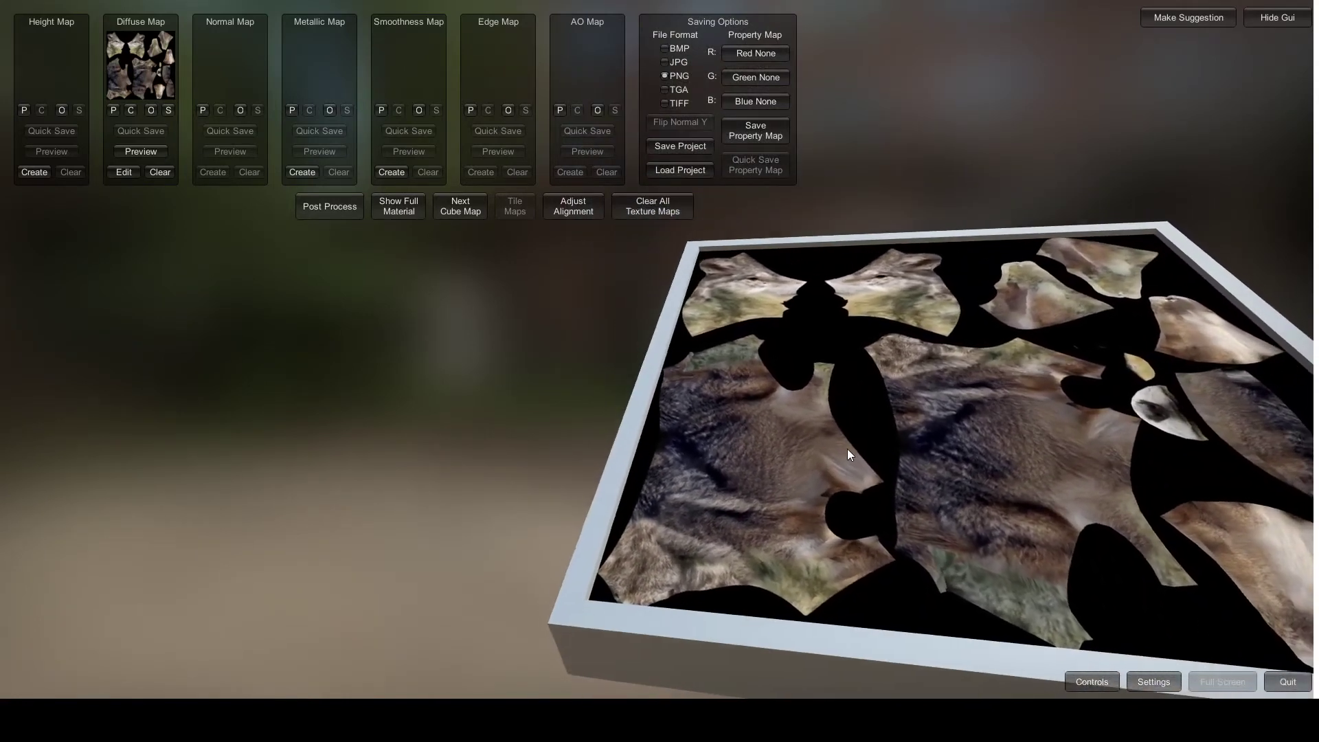
click(33, 173)
right_drag(665, 294, 627, 469)
scroll(826, 479, up, 5)
middle_drag(627, 469, 633, 457)
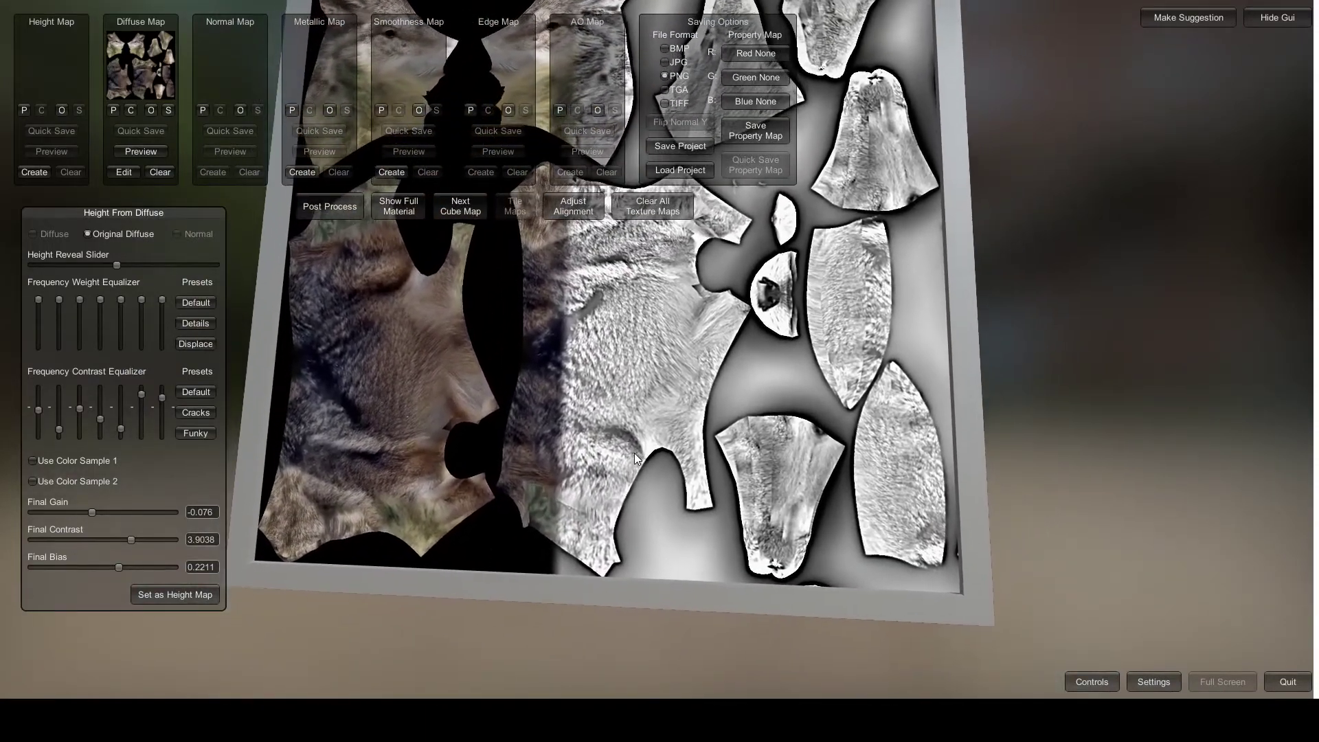
click(180, 595)
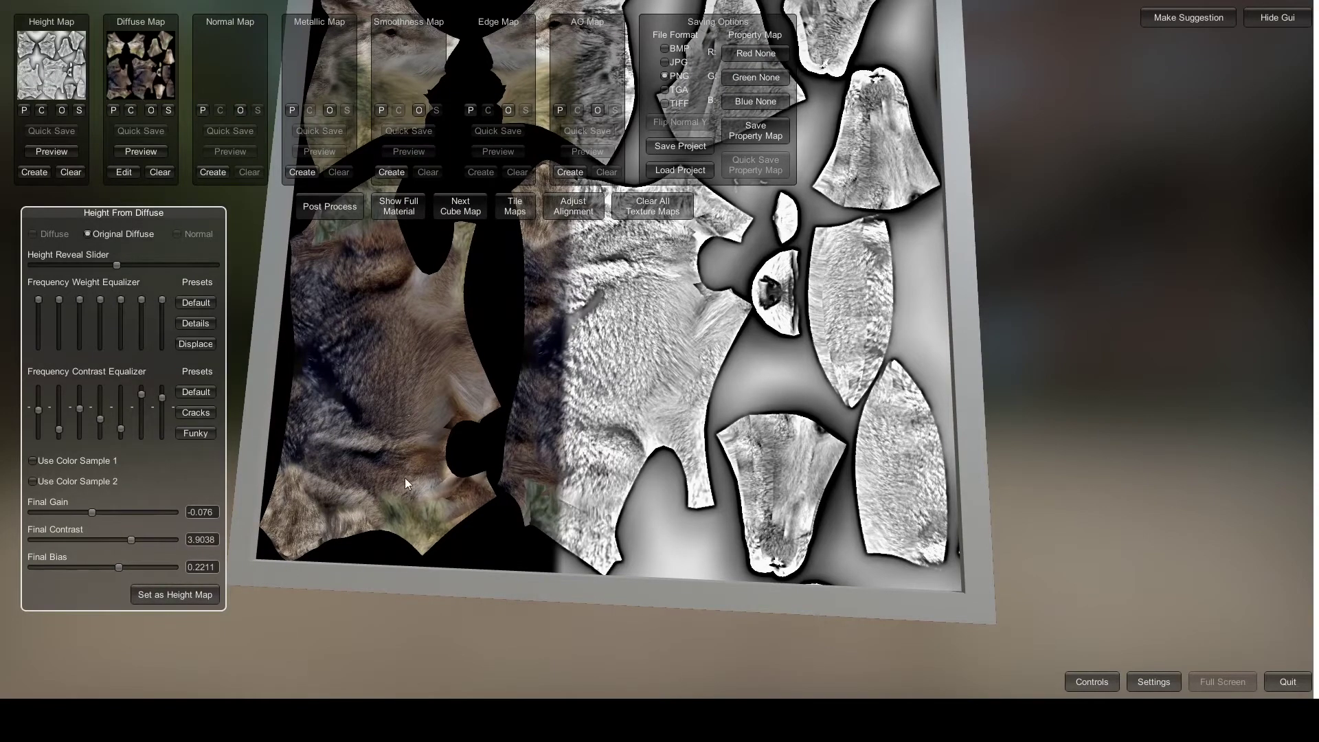
- Generate a normal map from the height map and set it as the material's normal map
right_drag(459, 476, 635, 354)
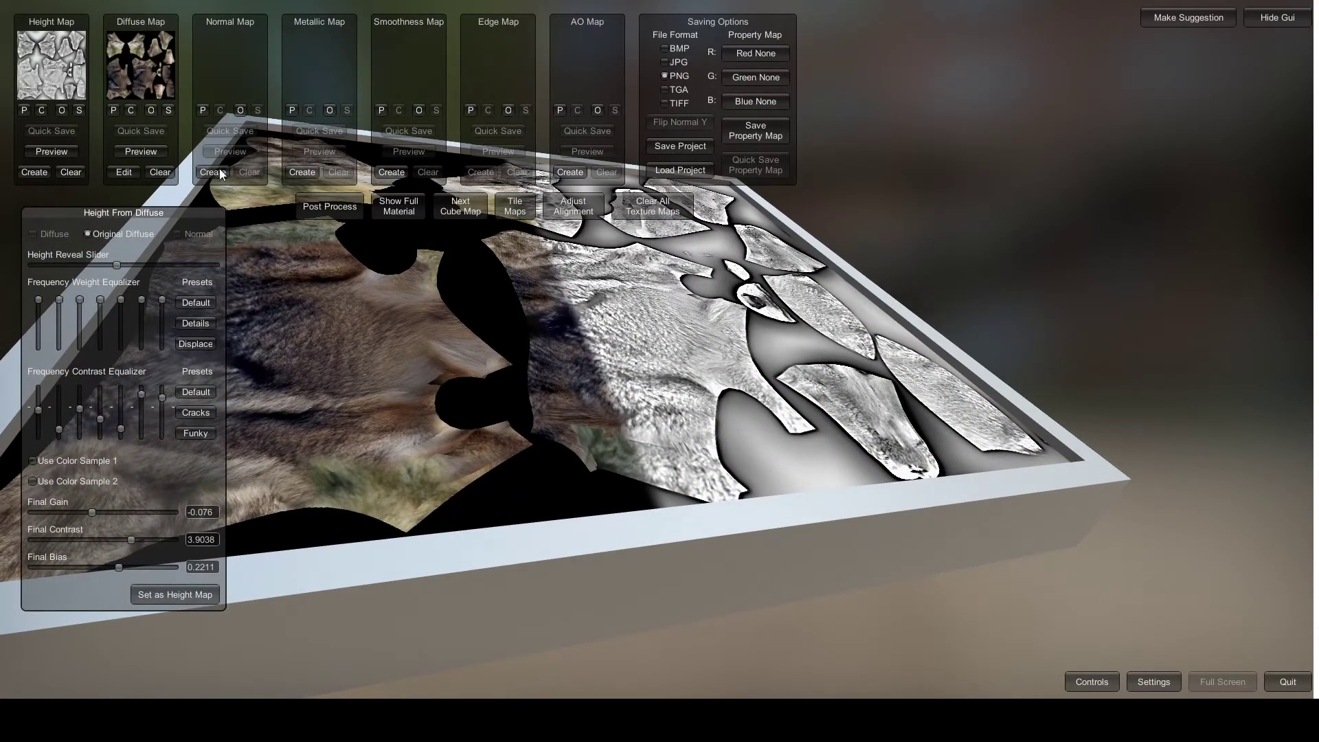
middle_drag(583, 478, 628, 492)
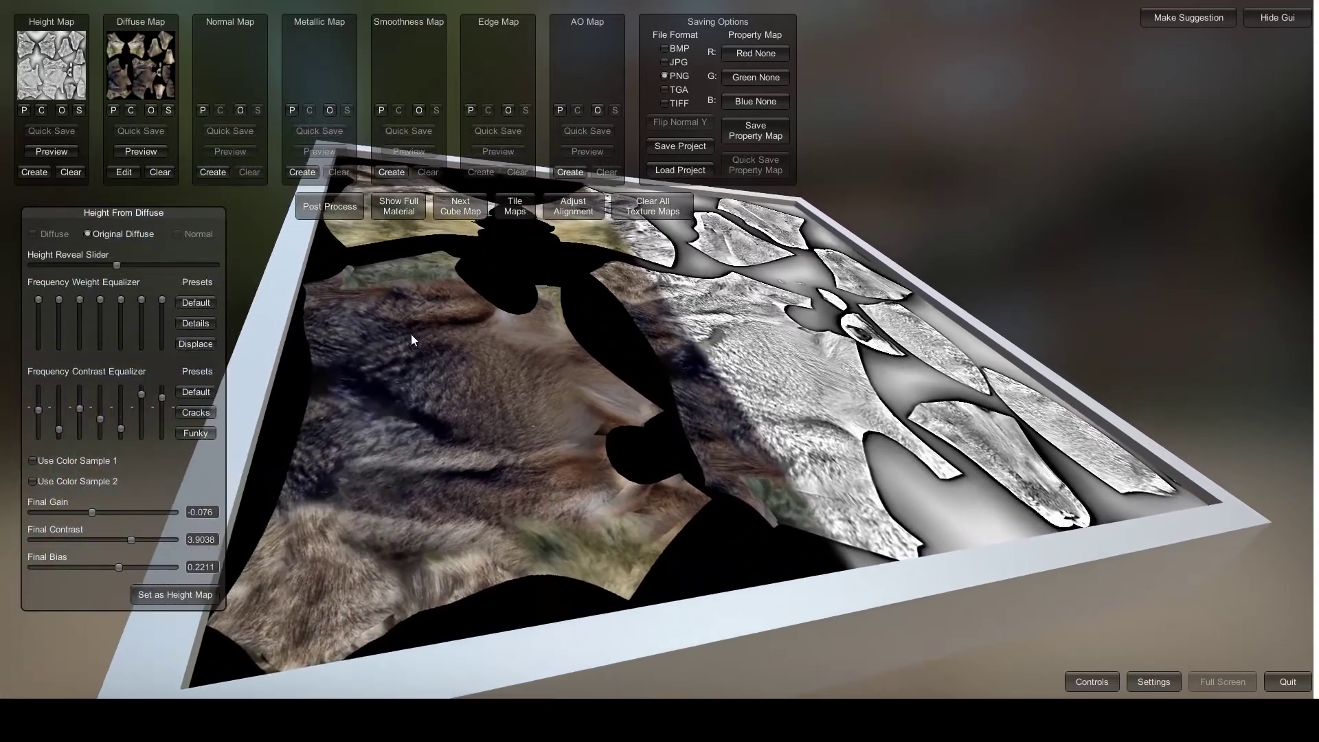
click(212, 172)
middle_drag(806, 493, 743, 584)
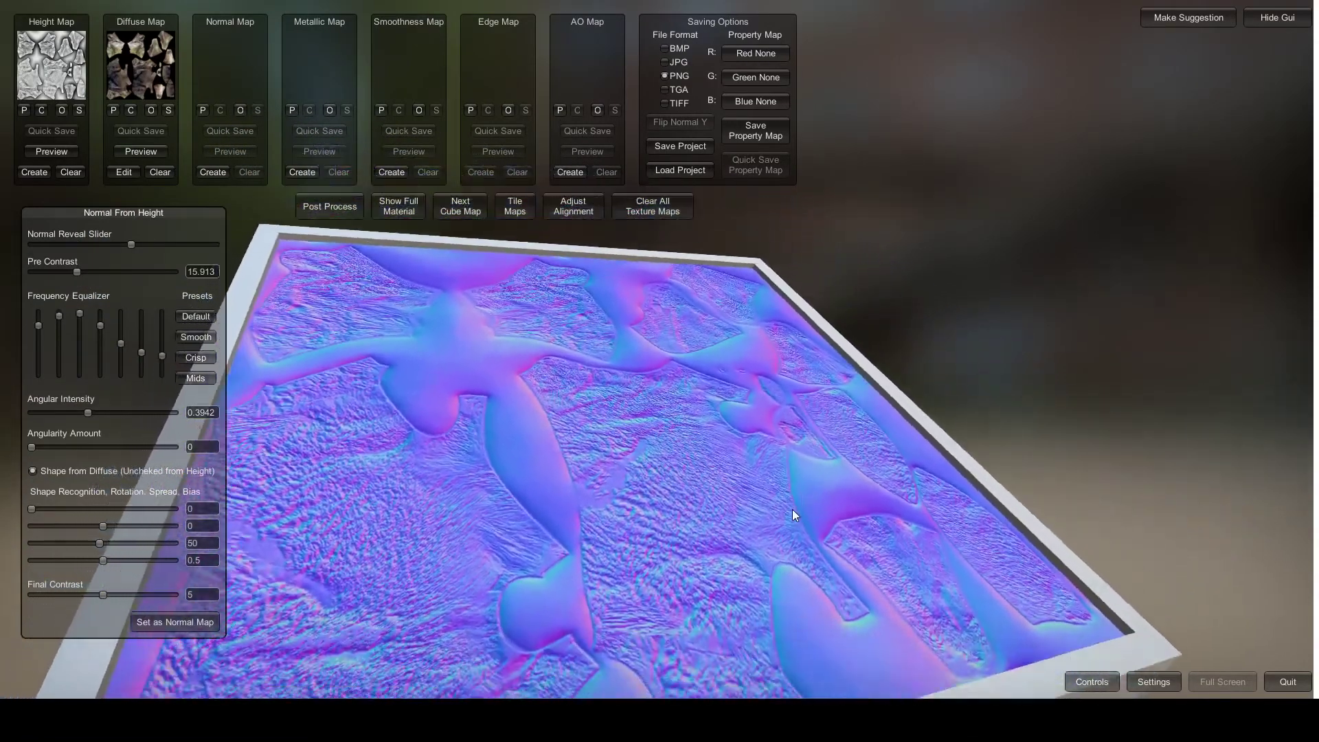
right_drag(793, 509, 632, 573)
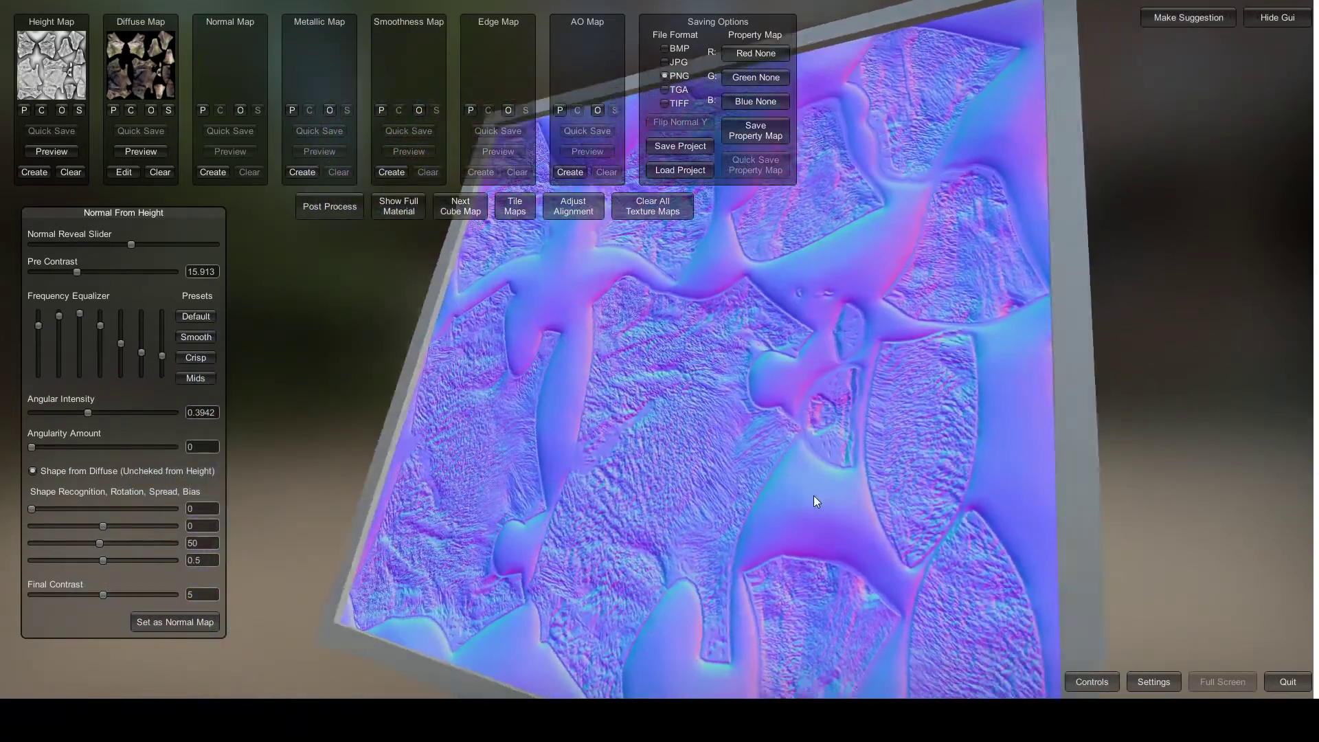
right_drag(813, 496, 768, 398)
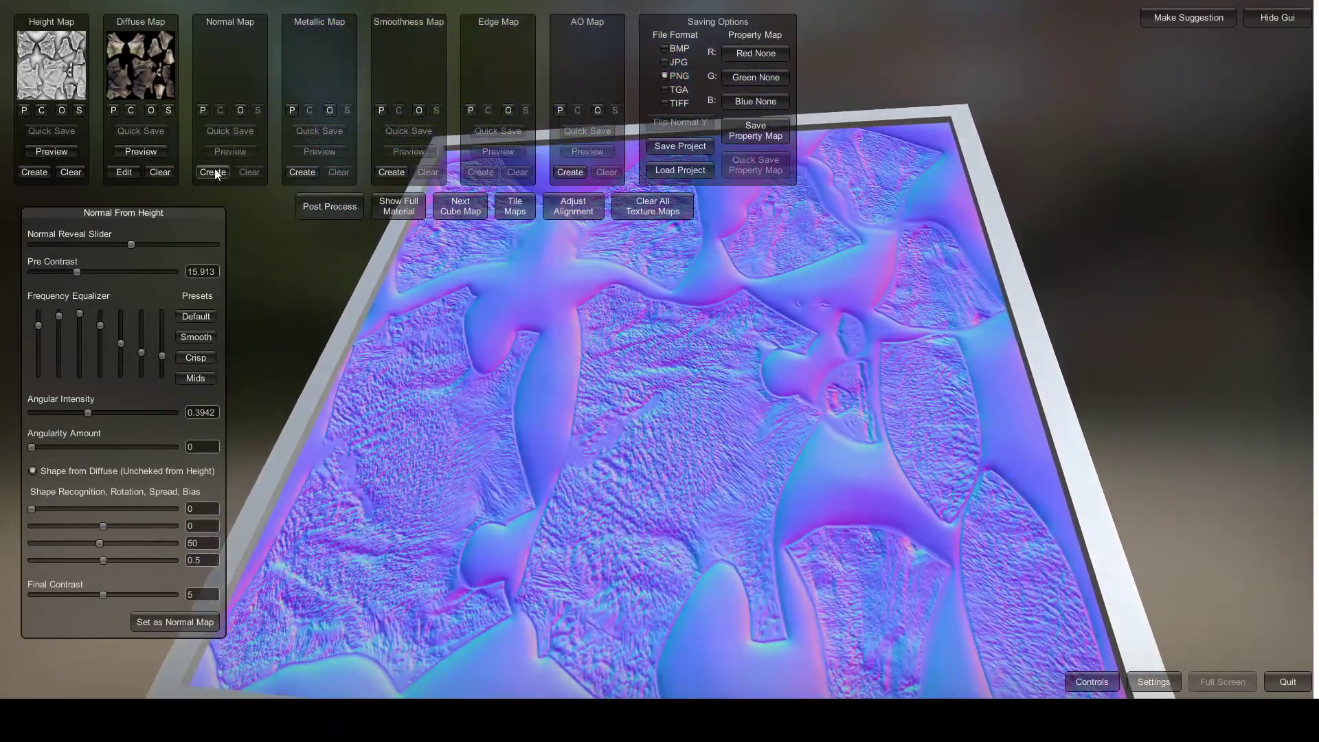
click(187, 617)
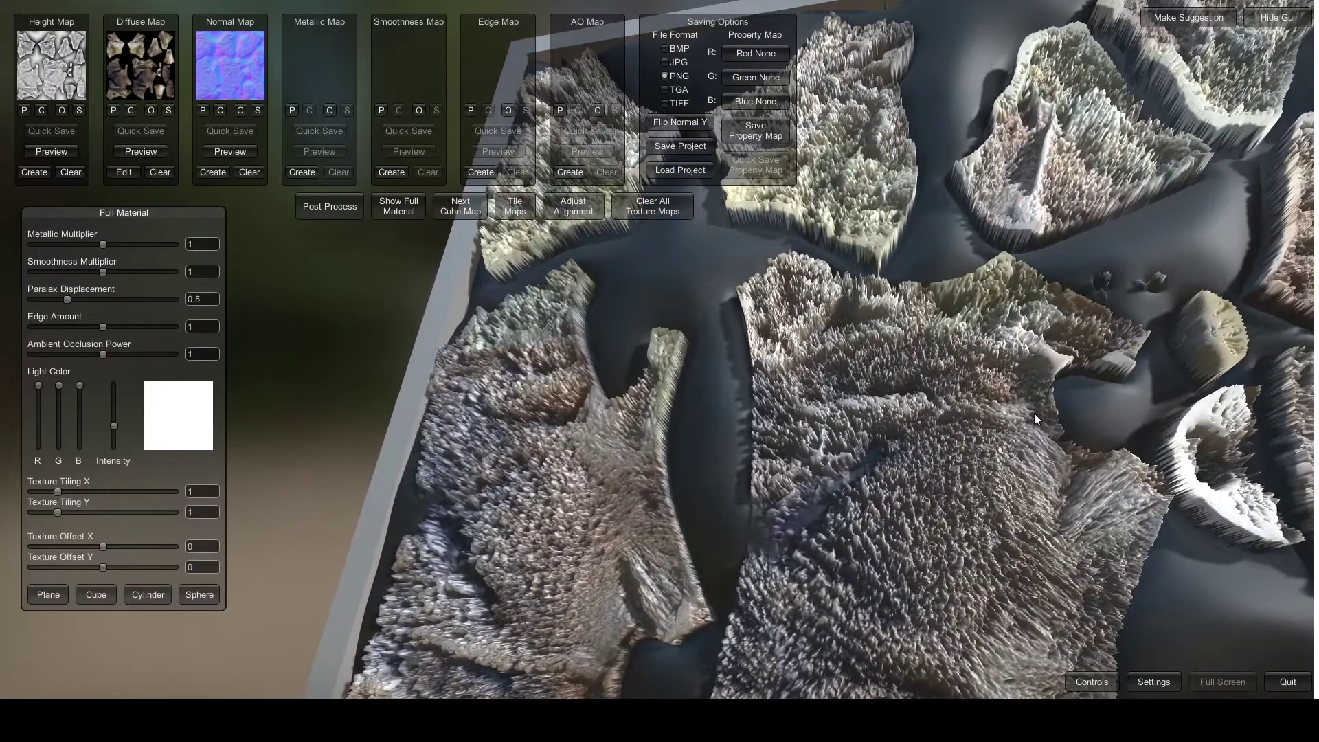
- Raise the light intensity slightly in the full material preview and inspect the fur relief from several angles
drag(1034, 414, 641, 434)
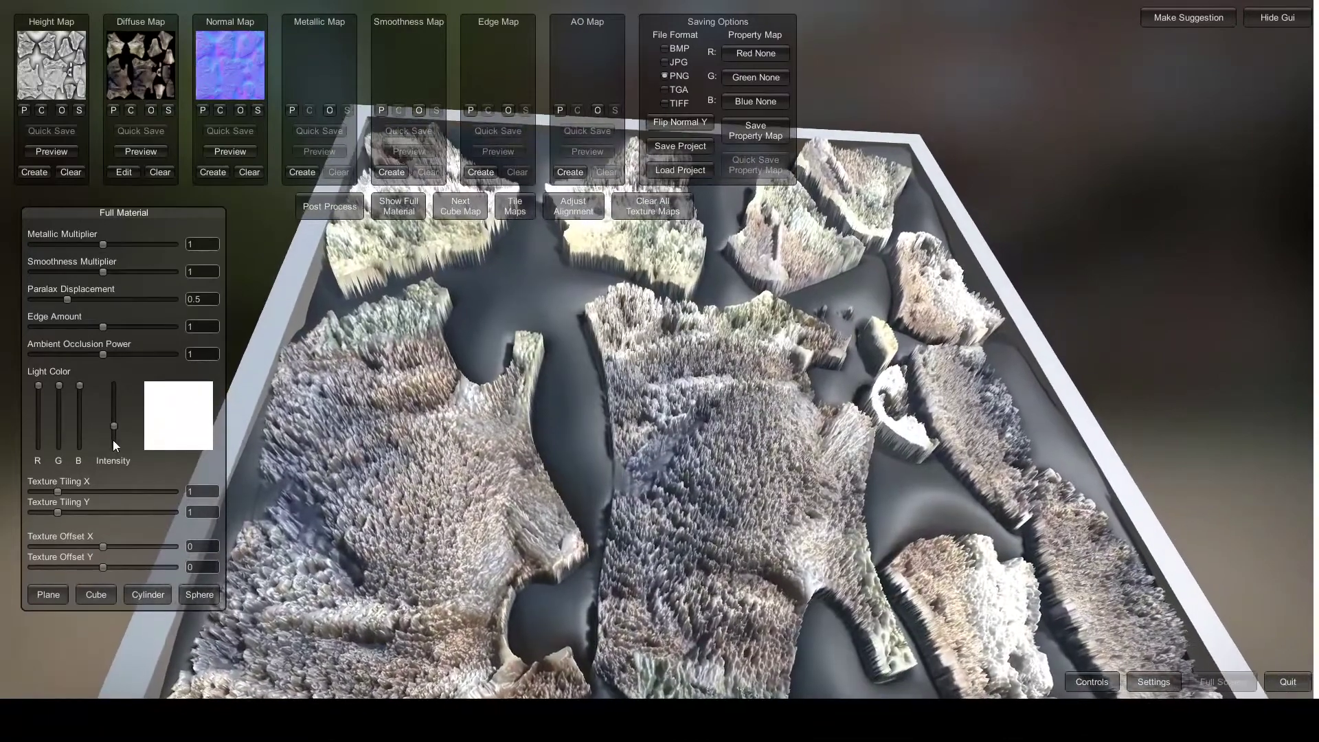
mouse_move(114, 426)
mouse_down()
mouse_move(112, 438)
mouse_move(111, 421)
mouse_up()
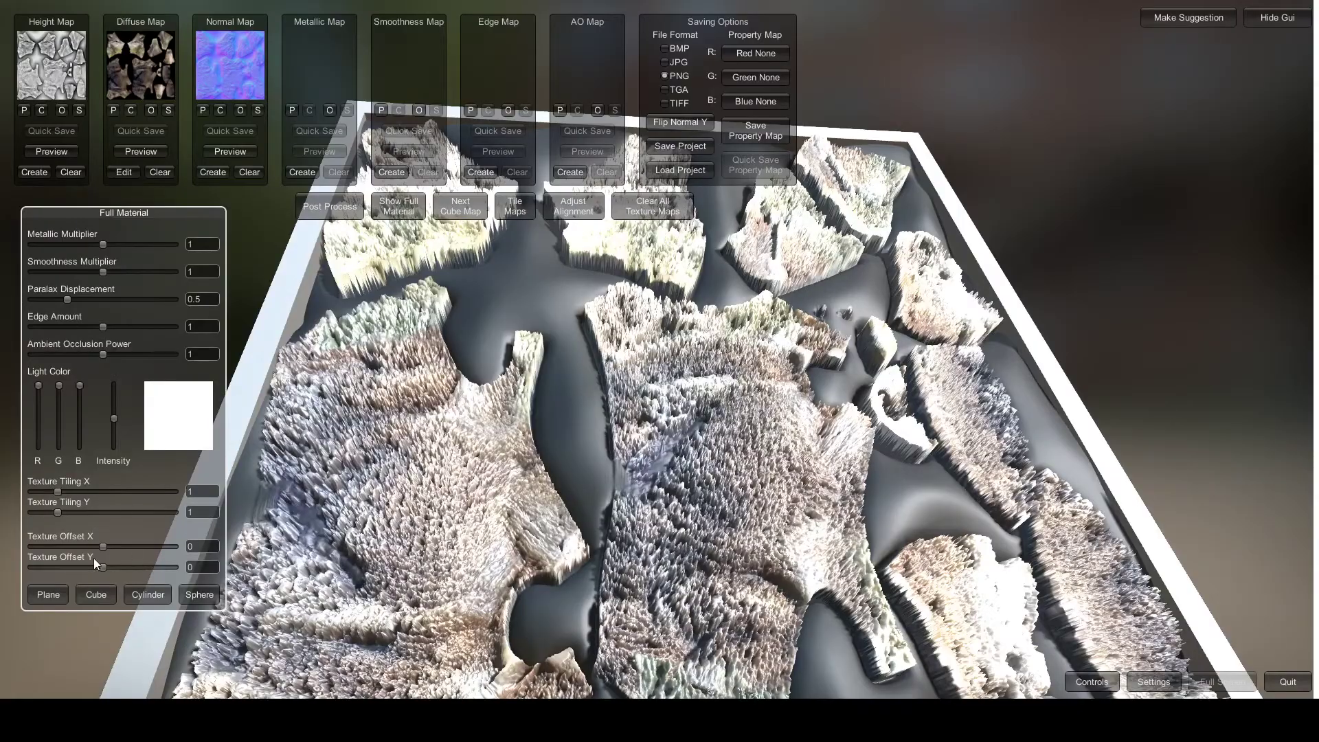
right_drag(642, 432, 683, 565)
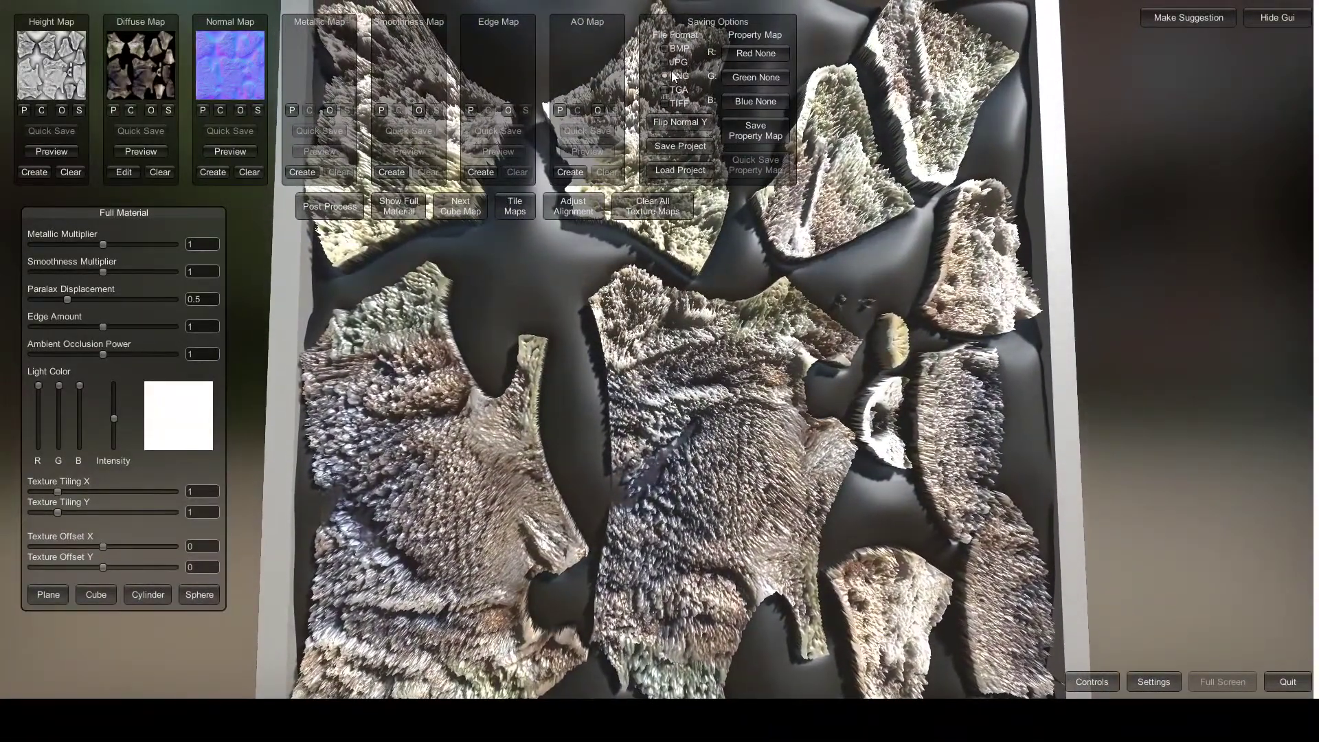
middle_drag(883, 417, 835, 512)
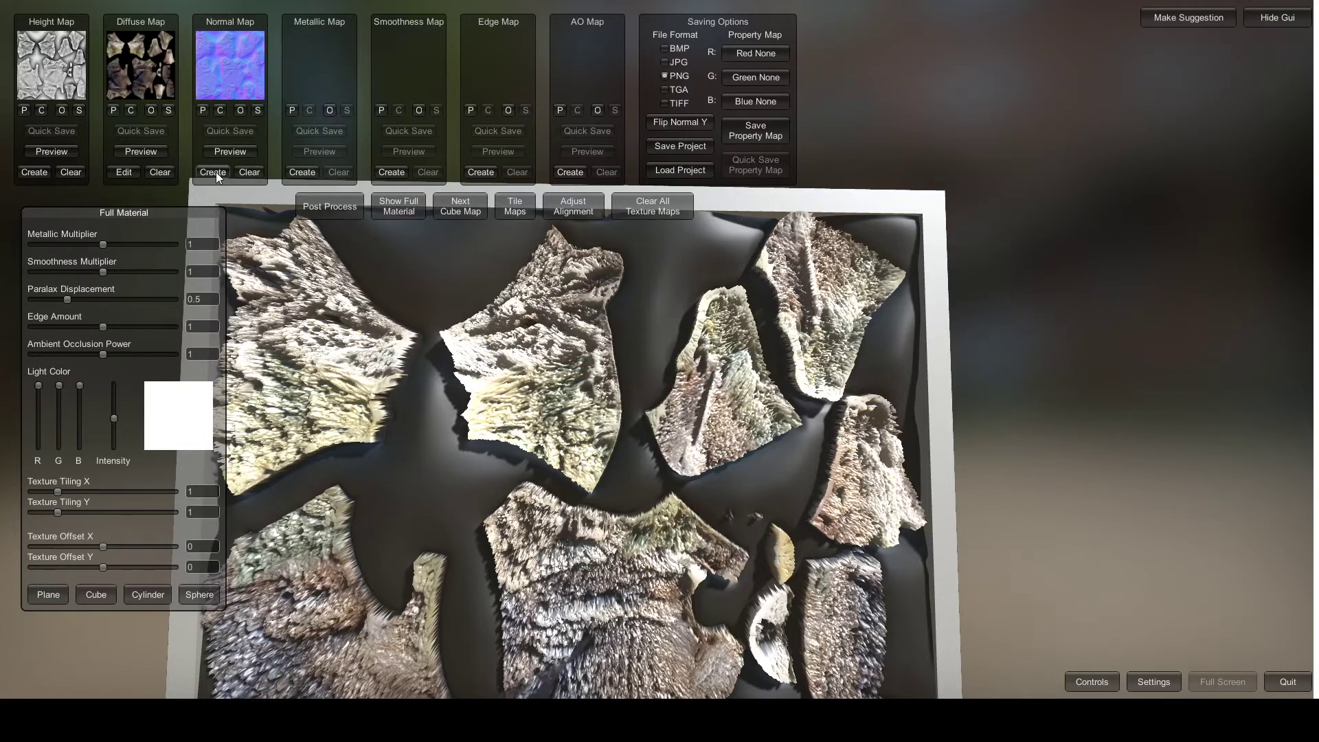
- Save the normal map as Woofiness_NML.png in the ref folder
click(258, 110)
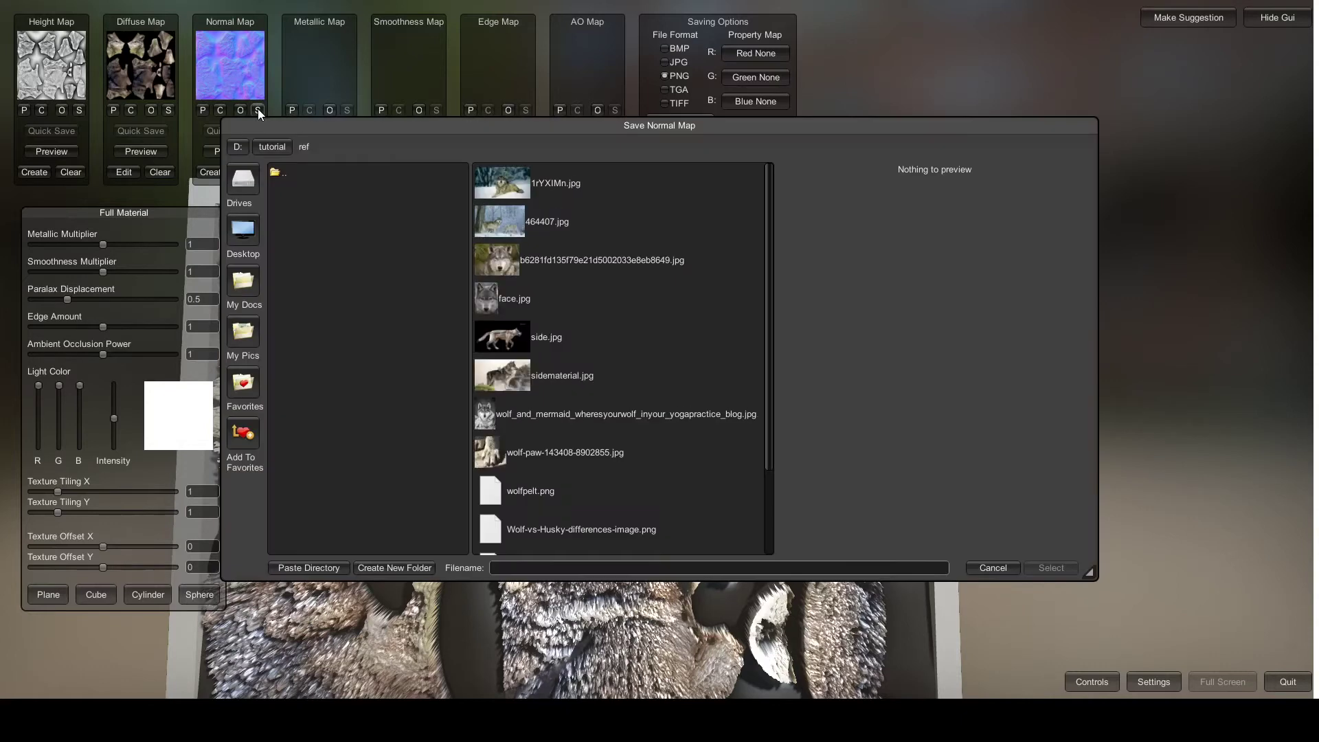
click(549, 529)
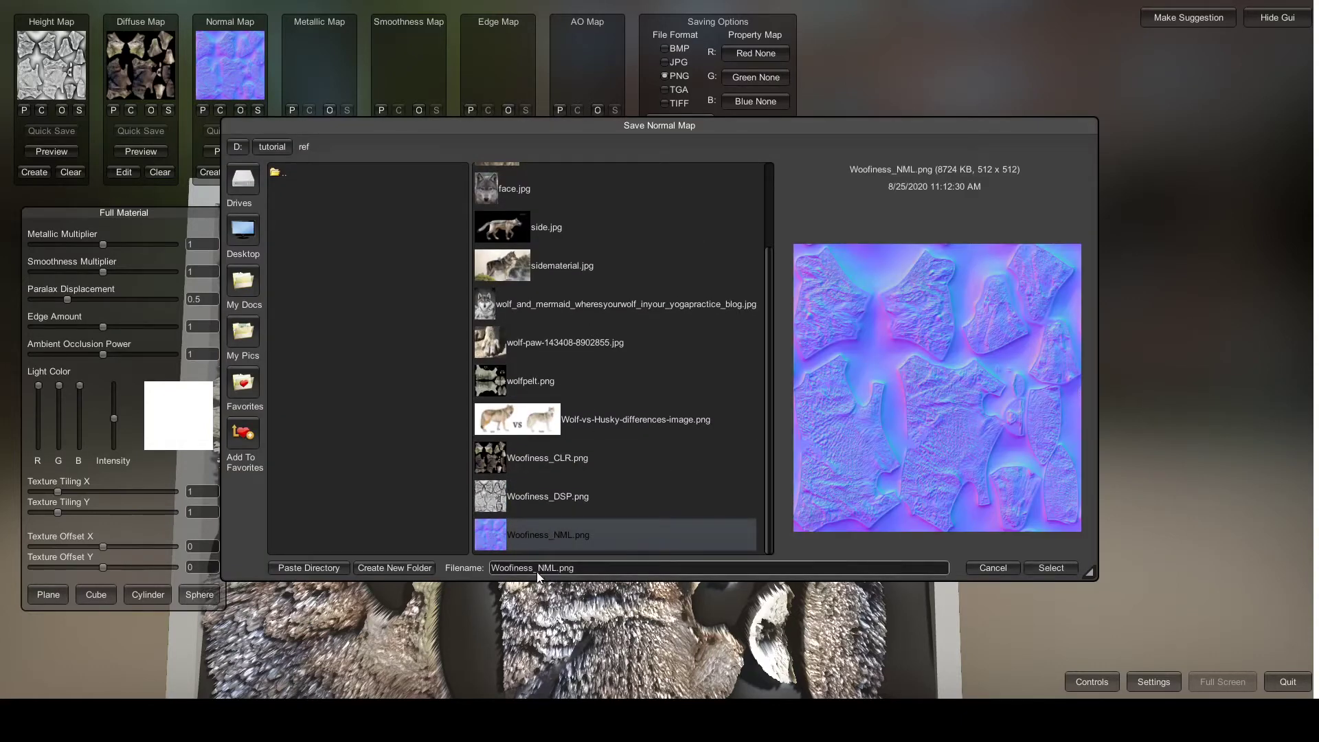
click(1061, 569)
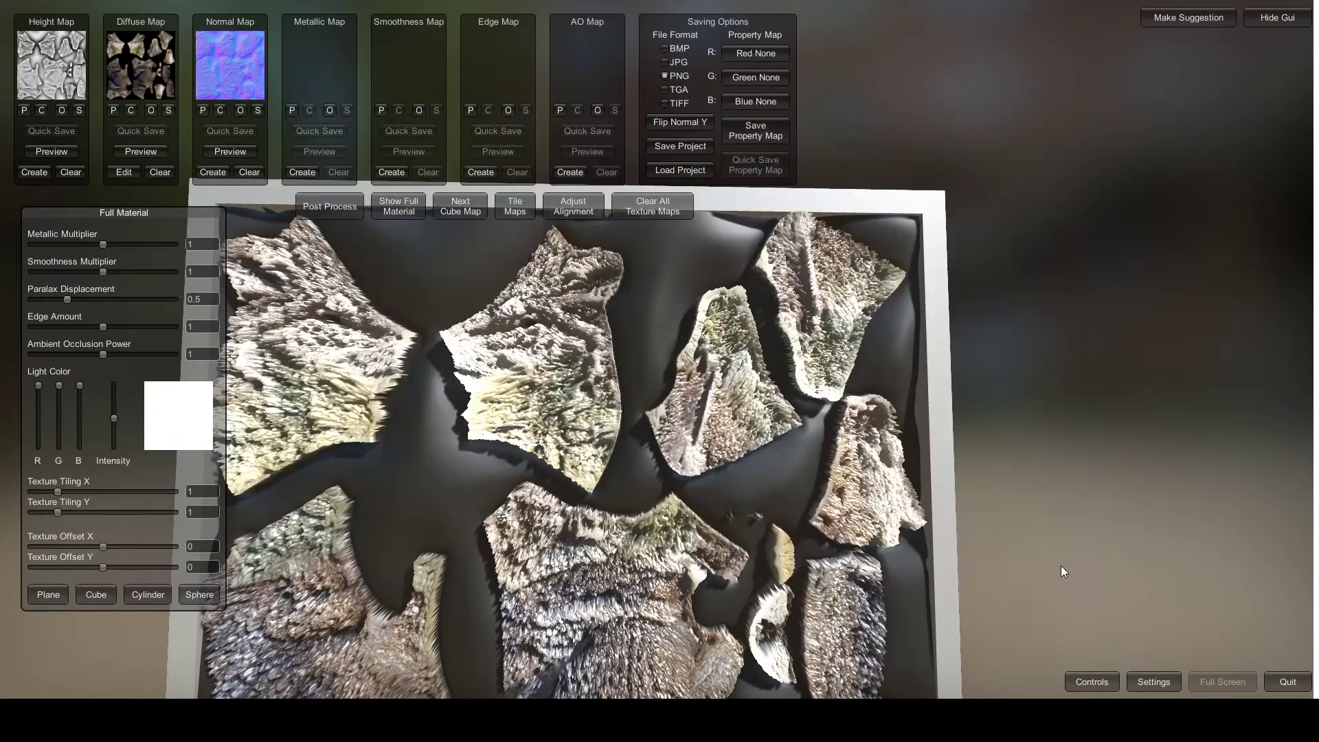
- Save the height map as Woofiness_DSP.png in the ref folder
click(79, 110)
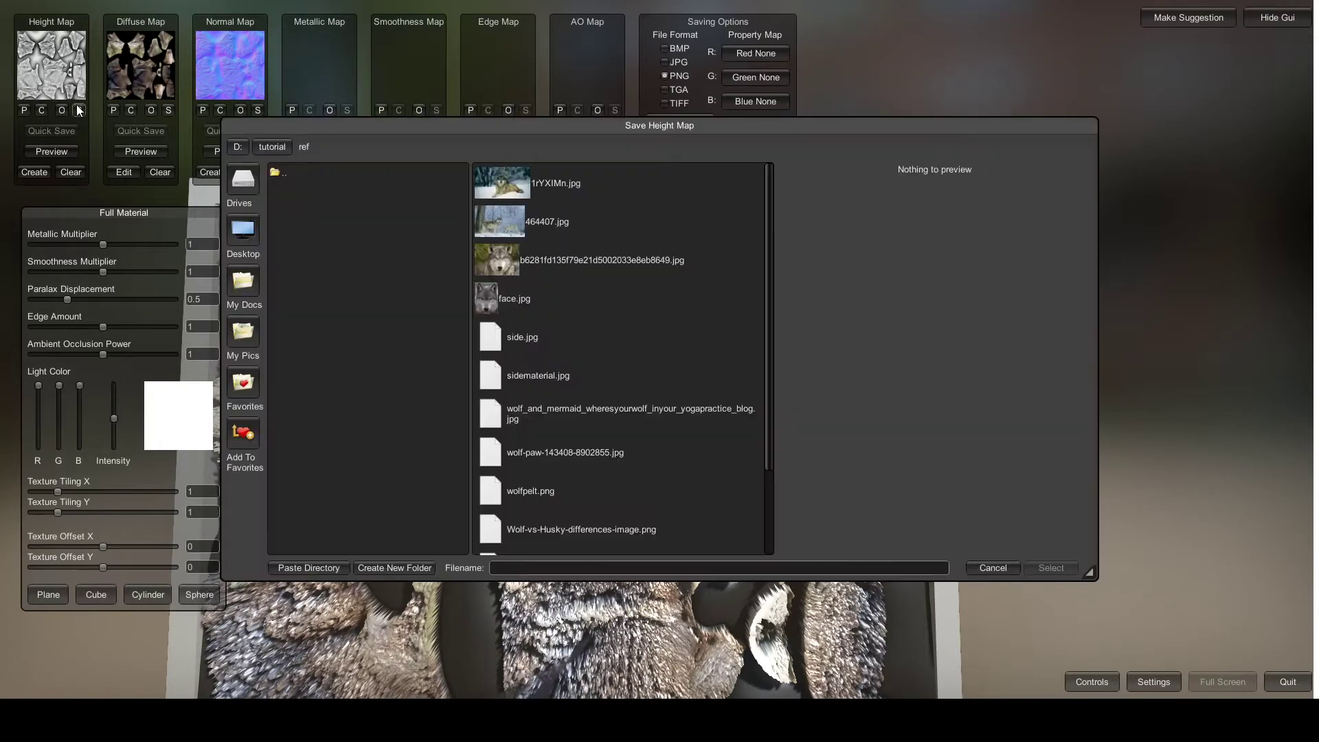
scroll(538, 388, down, 3)
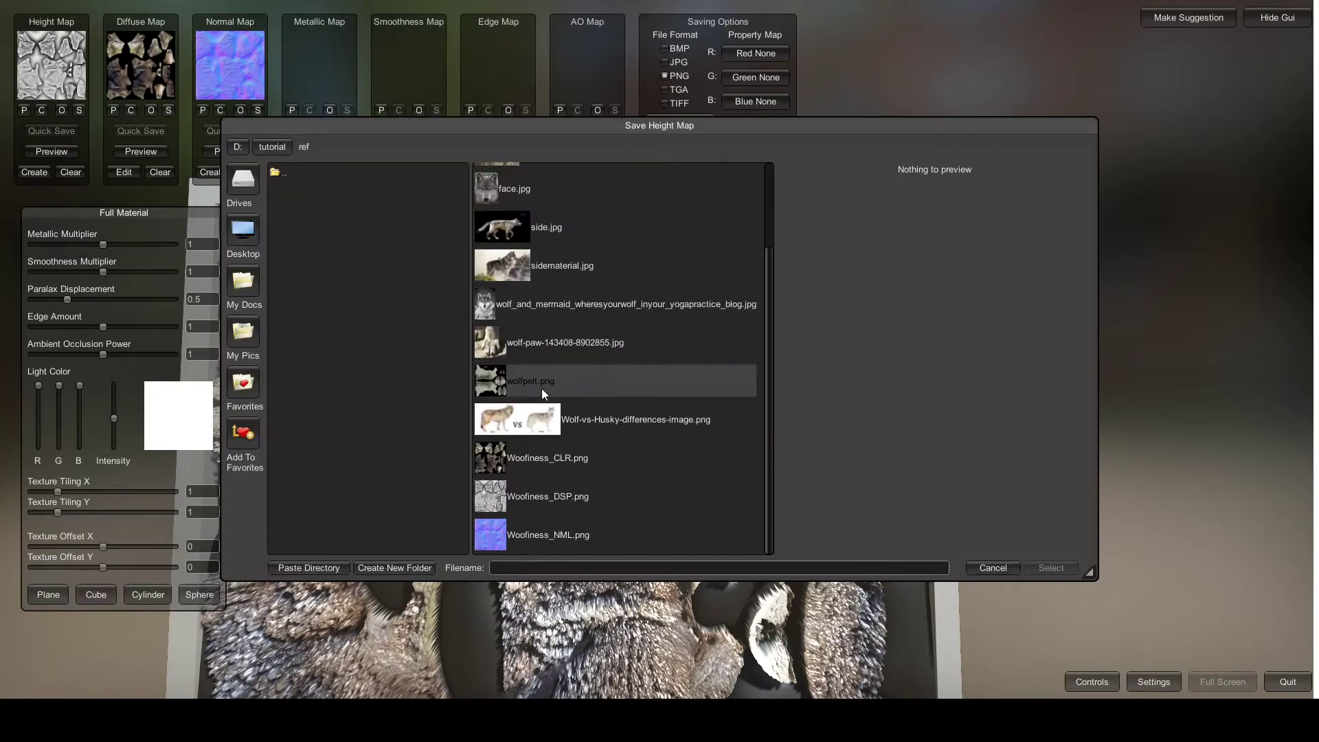
click(565, 502)
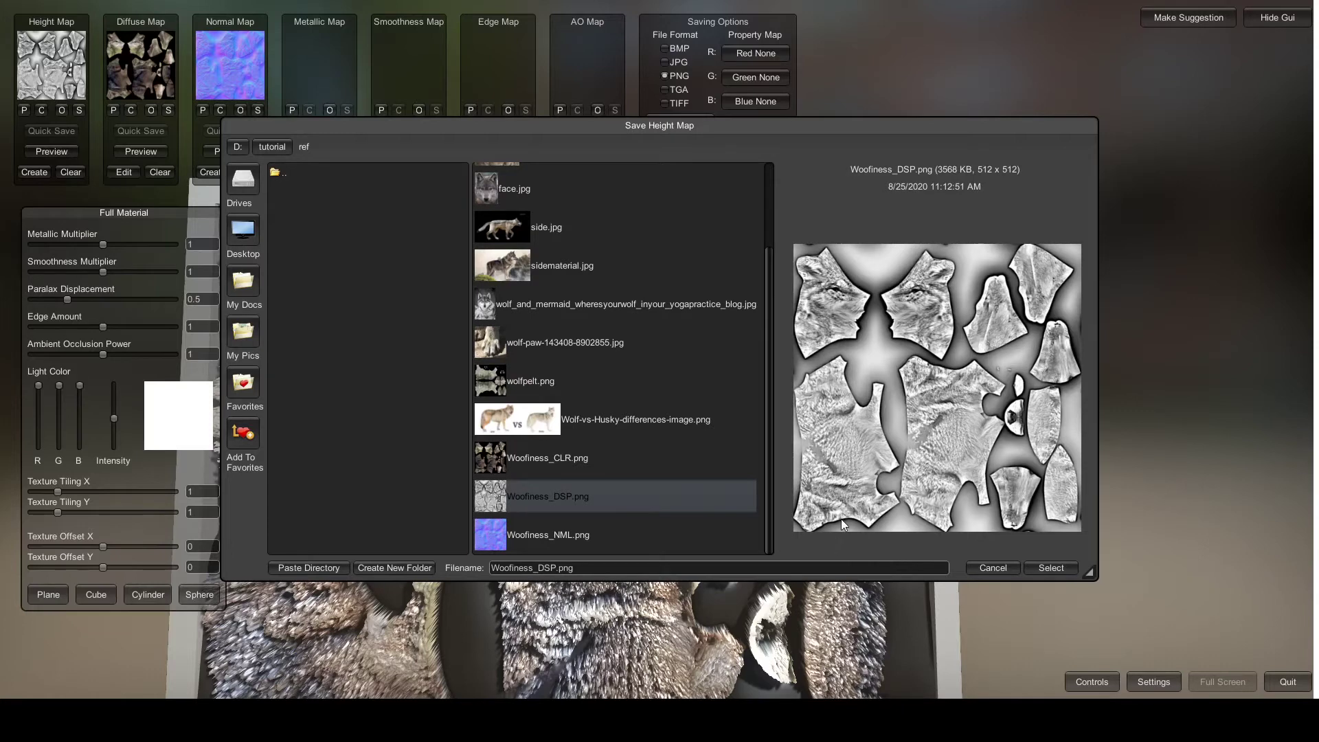
click(1051, 569)
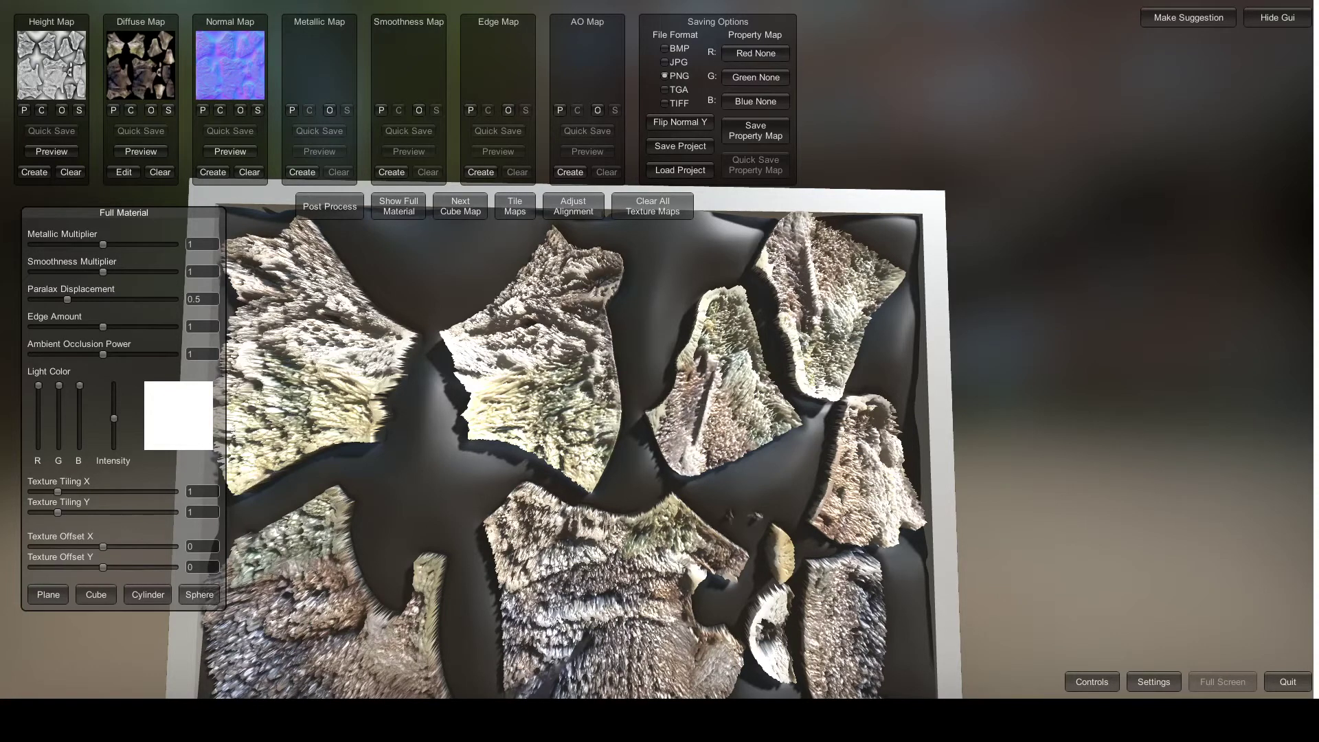
- Switch to Blender and change the lower UV editor area to the Shader Editor showing the wolf's material nodes
key(alt+Tab)
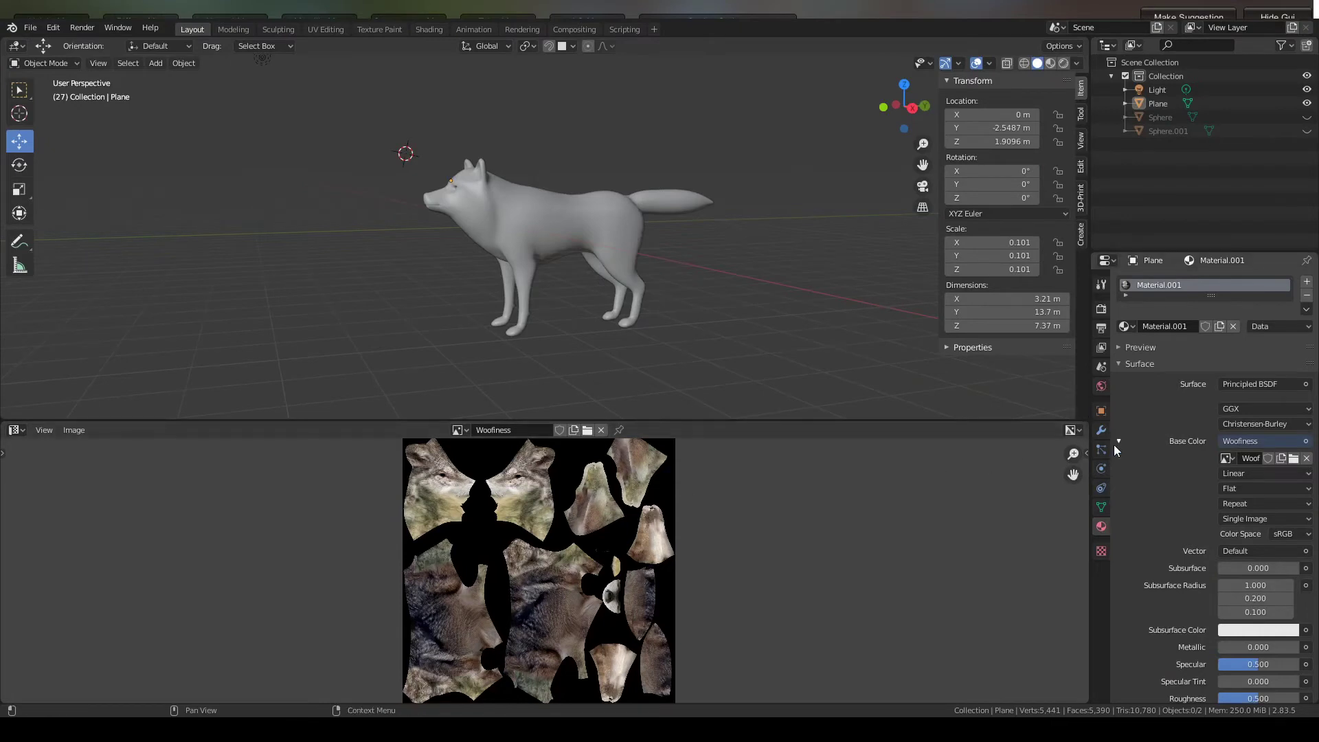
scroll(1134, 451, down, 3)
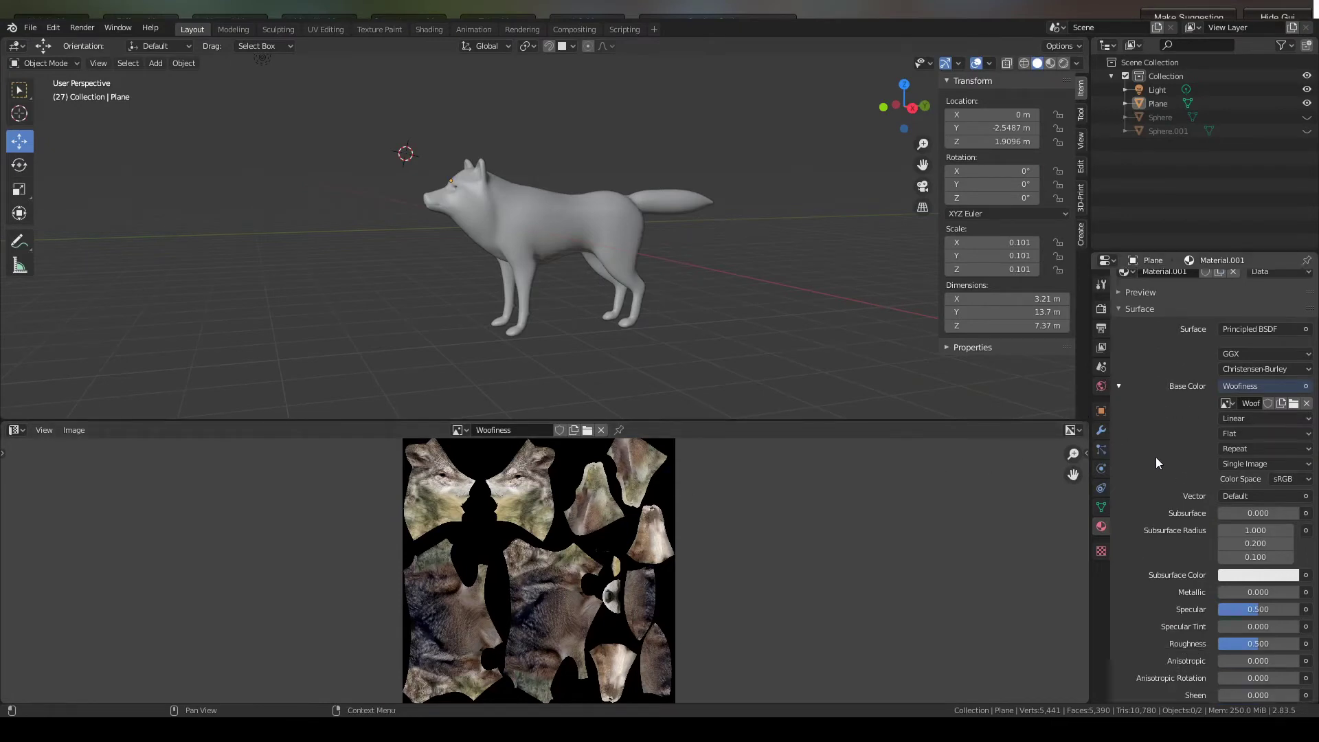
click(15, 431)
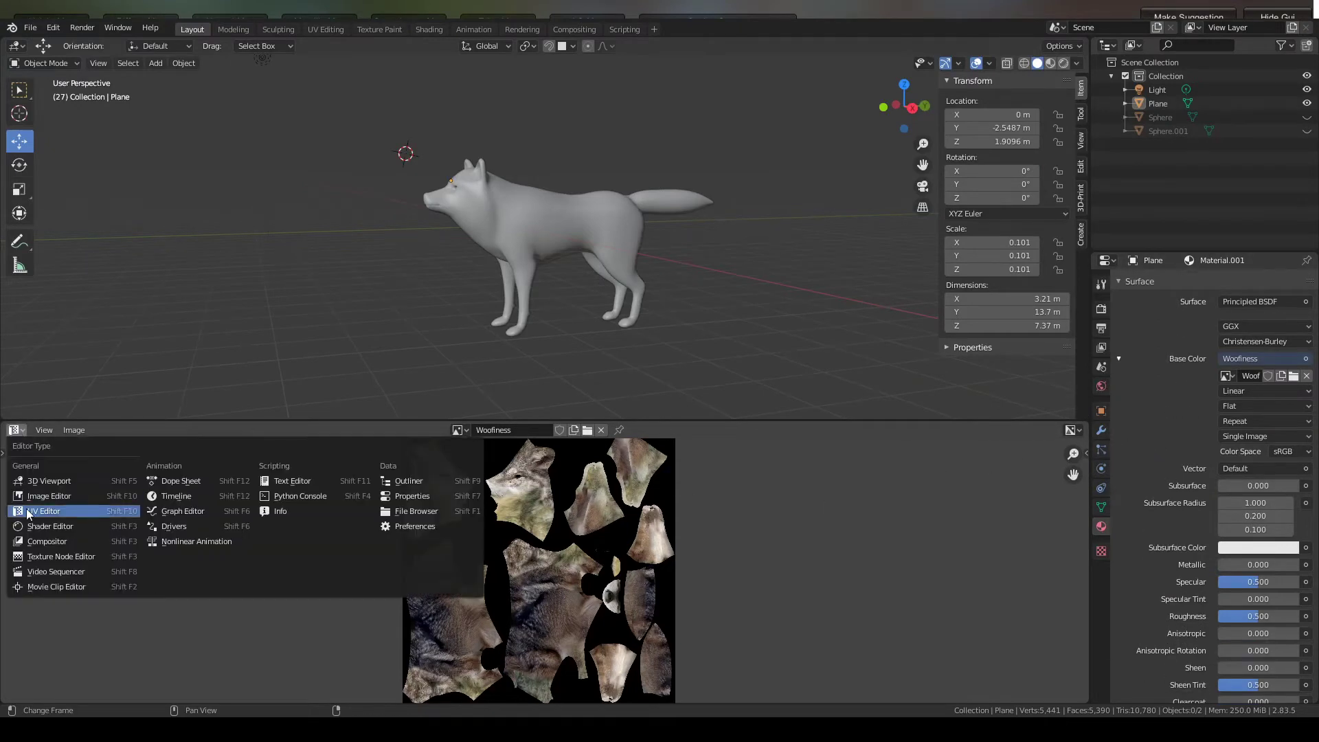
click(81, 525)
scroll(391, 492, up, 2)
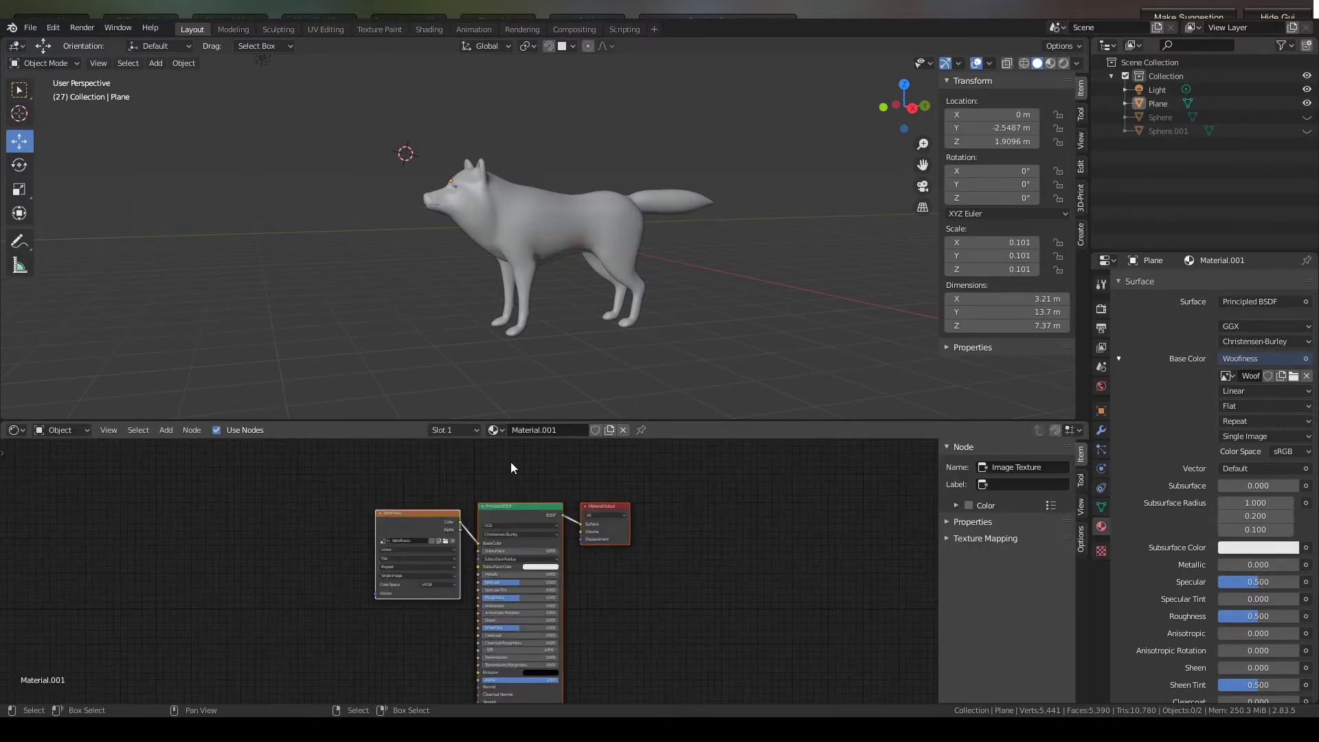
- Move the Woofiness image texture node away from the Principled BSDF and place a duplicate of it below
drag(426, 513, 310, 484)
click(376, 481)
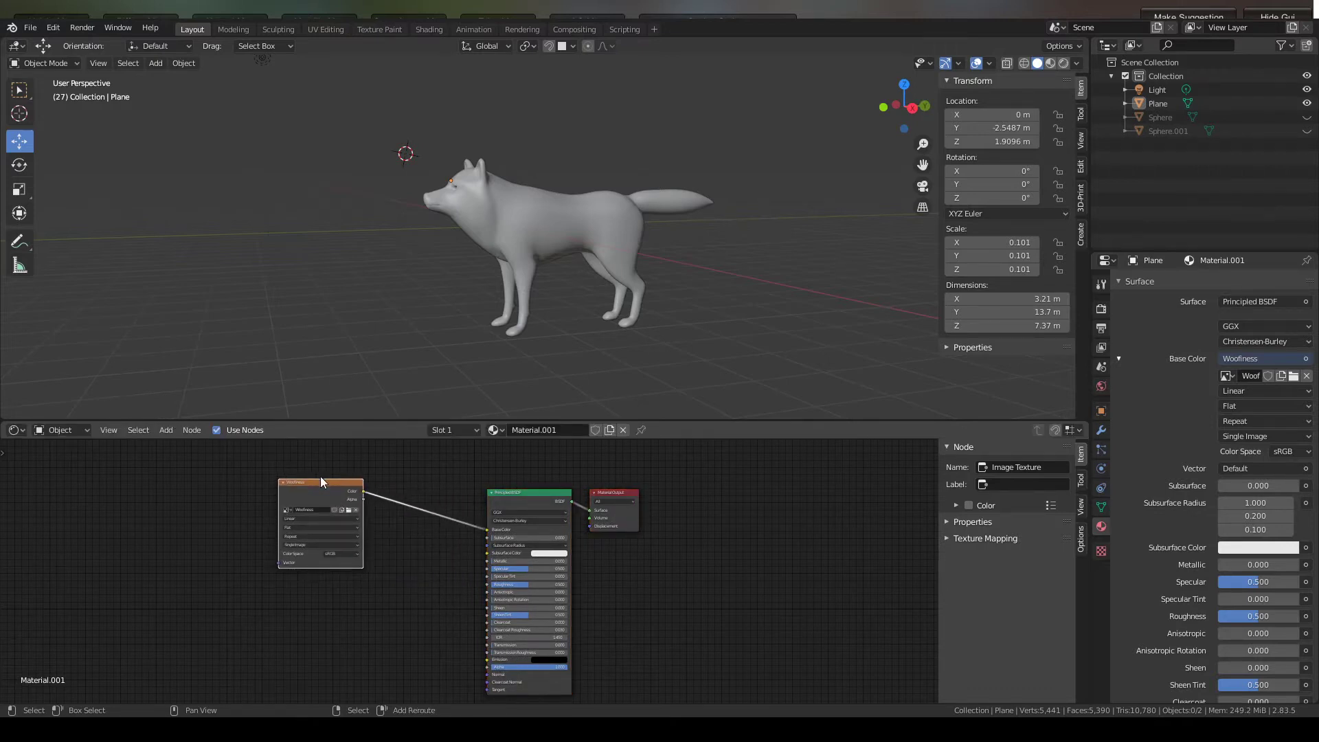
key(shift+d)
click(231, 603)
scroll(352, 619, up, 1)
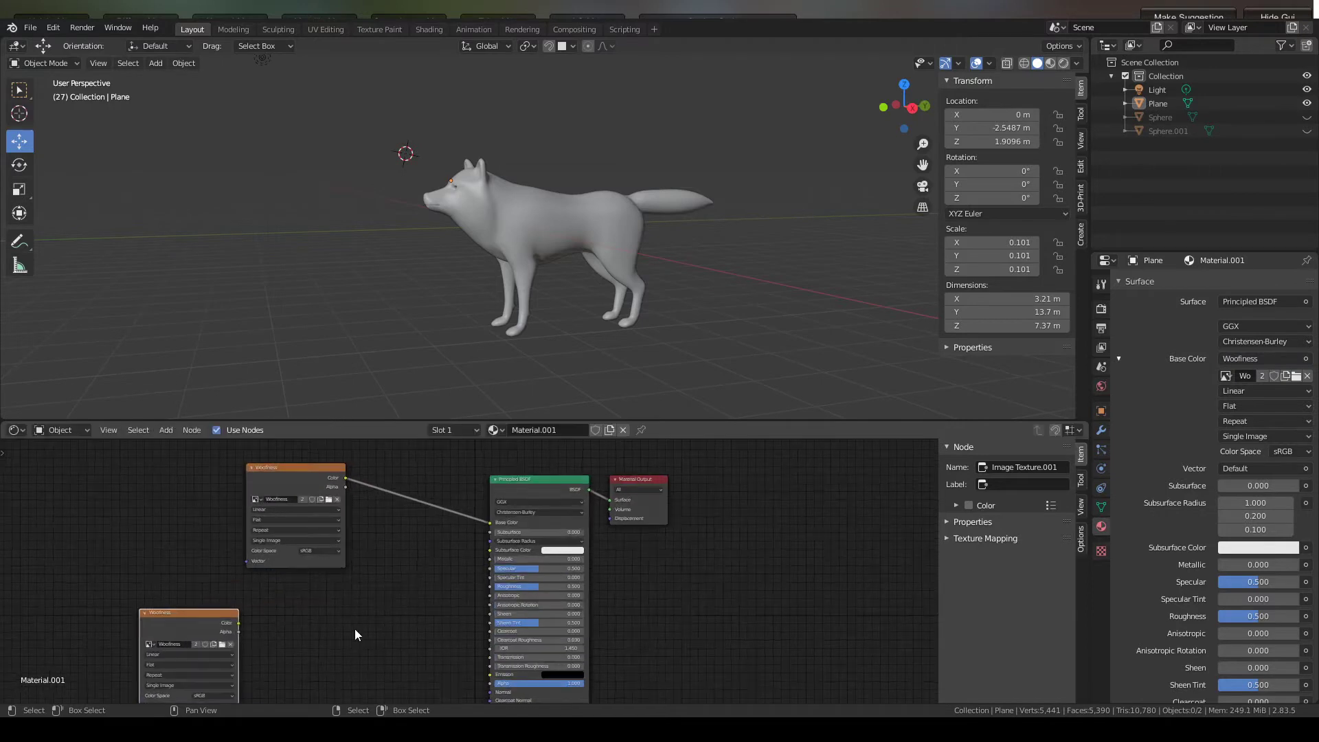
middle_drag(355, 633, 389, 542)
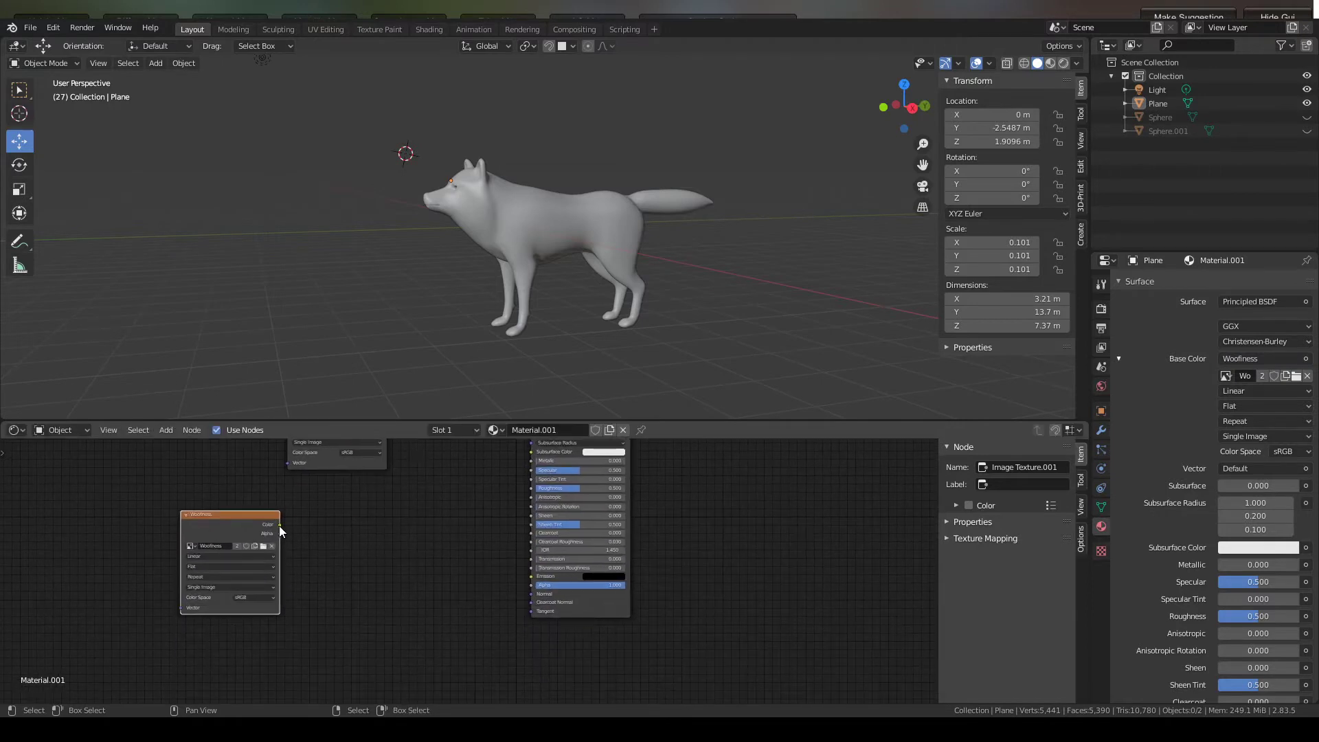
- Add a Bump node between the duplicated image texture node and the Principled BSDF
mouse_move(280, 527)
mouse_down()
mouse_move(399, 546)
mouse_move(363, 553)
mouse_move(282, 528)
mouse_up()
click(167, 431)
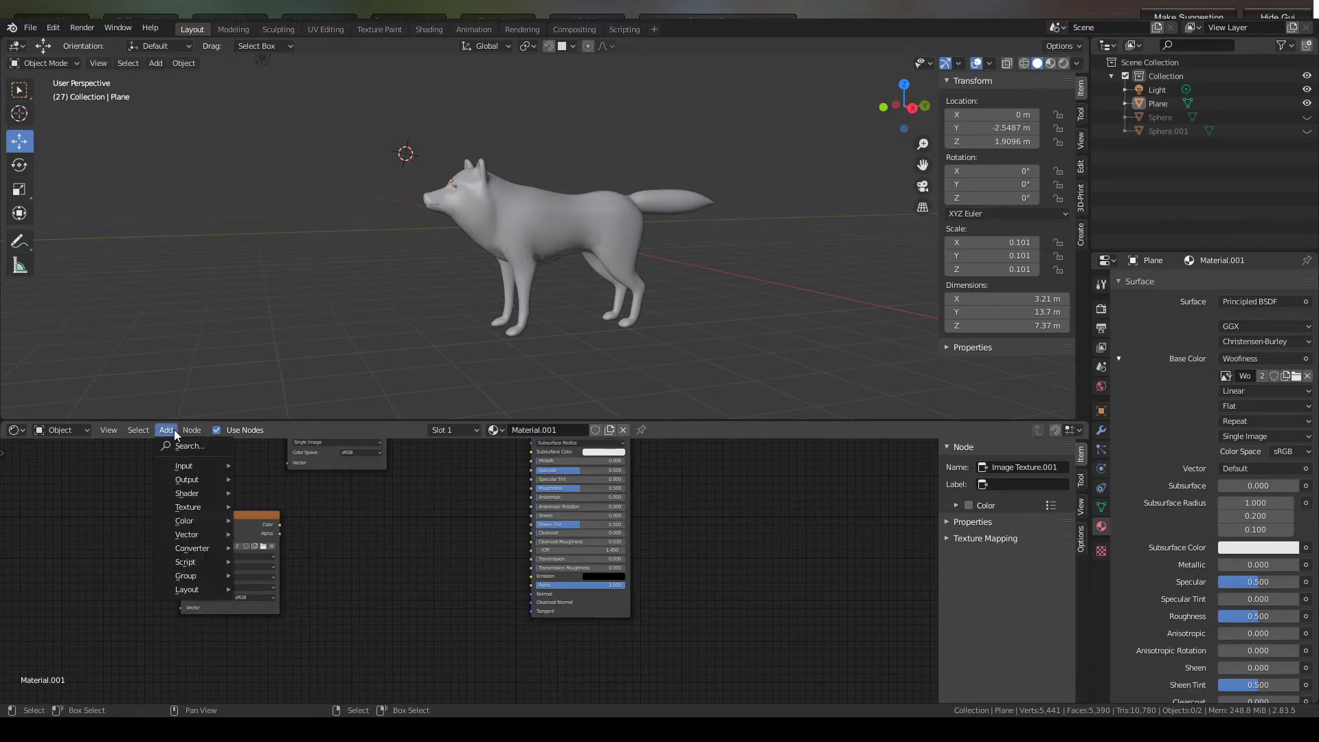
mouse_move(232, 510)
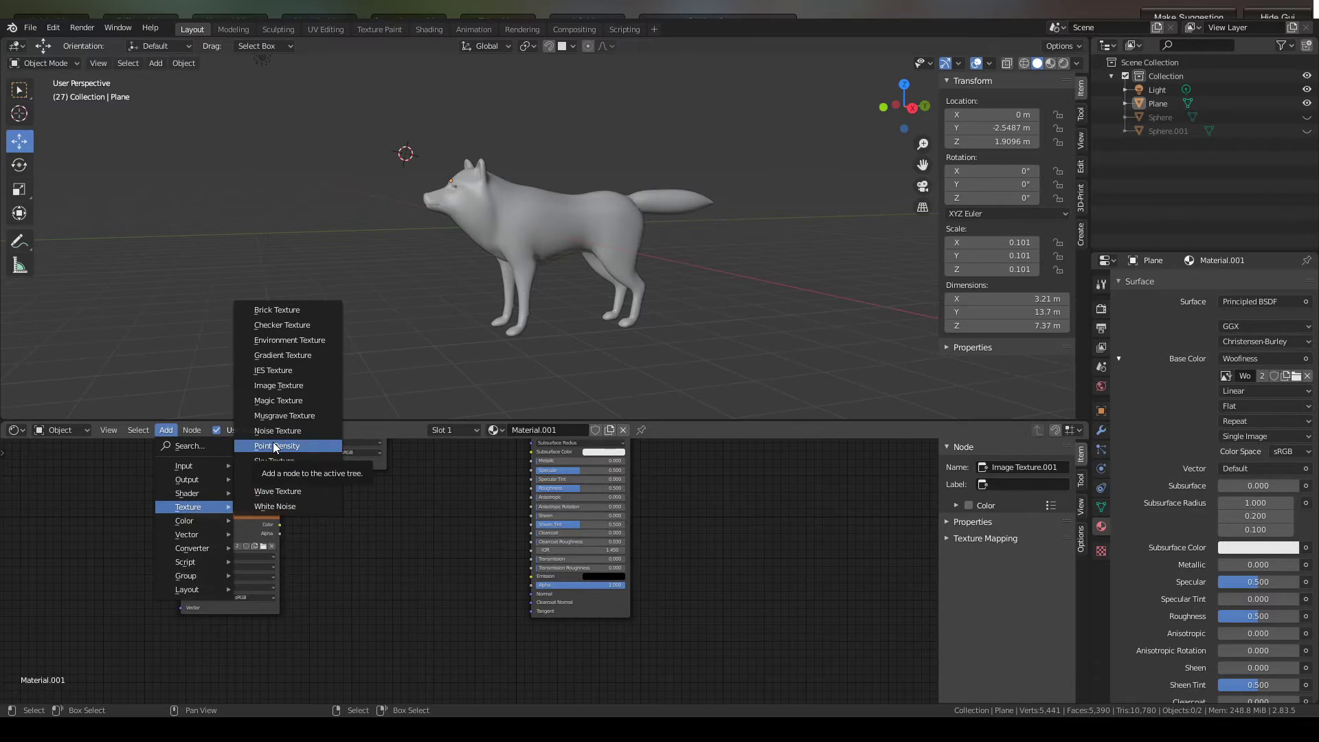
mouse_move(209, 535)
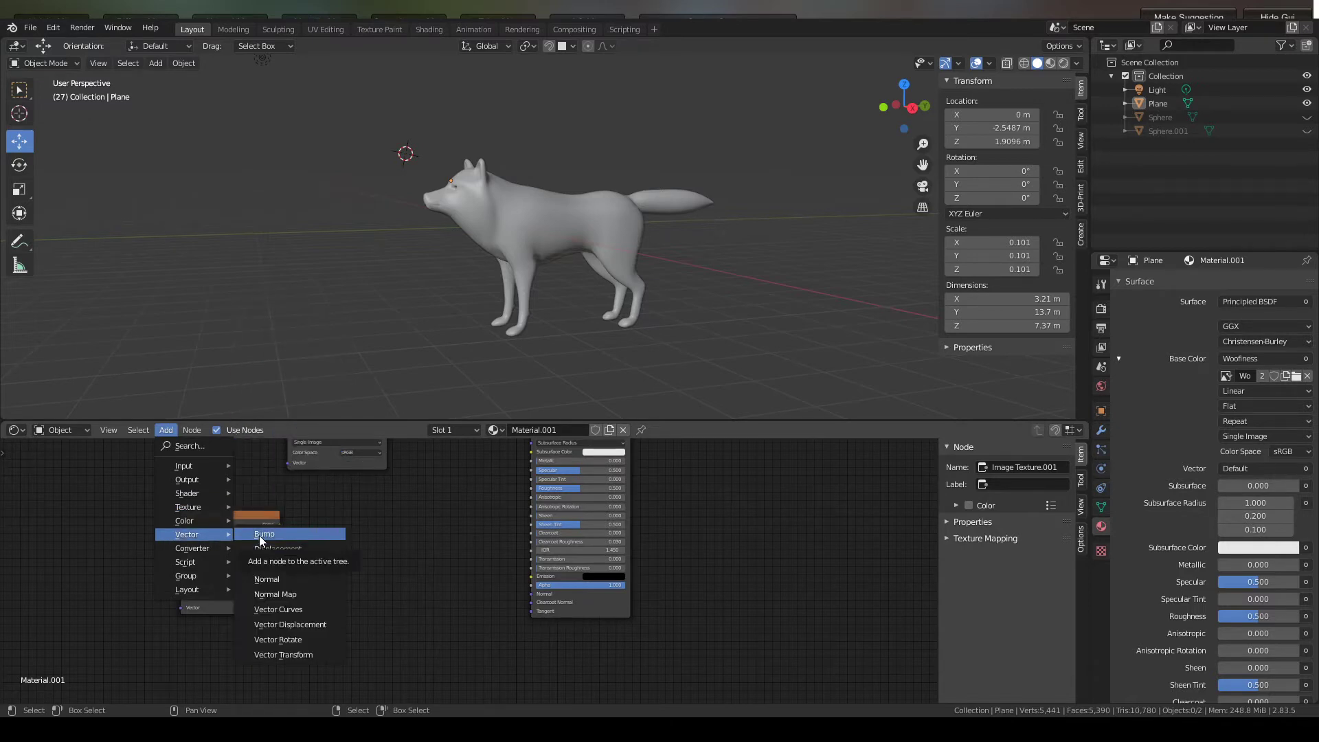
click(260, 538)
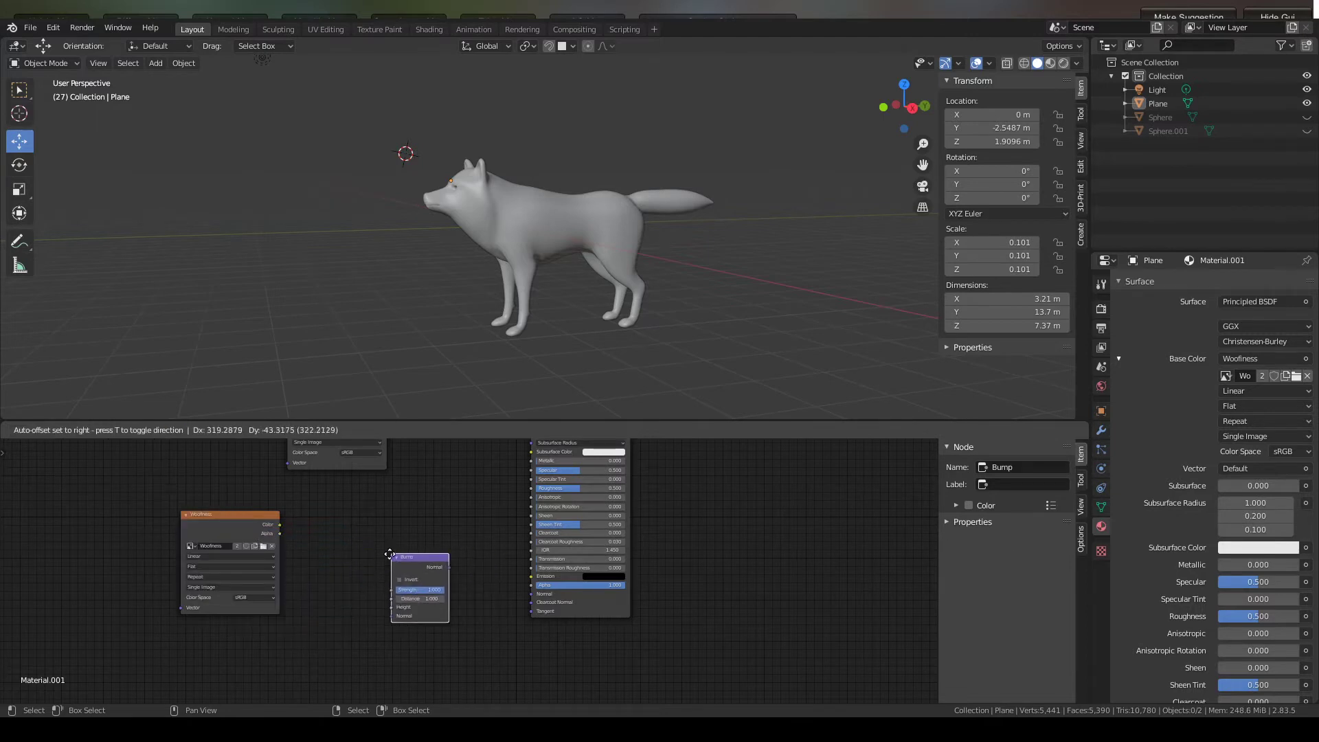
click(393, 553)
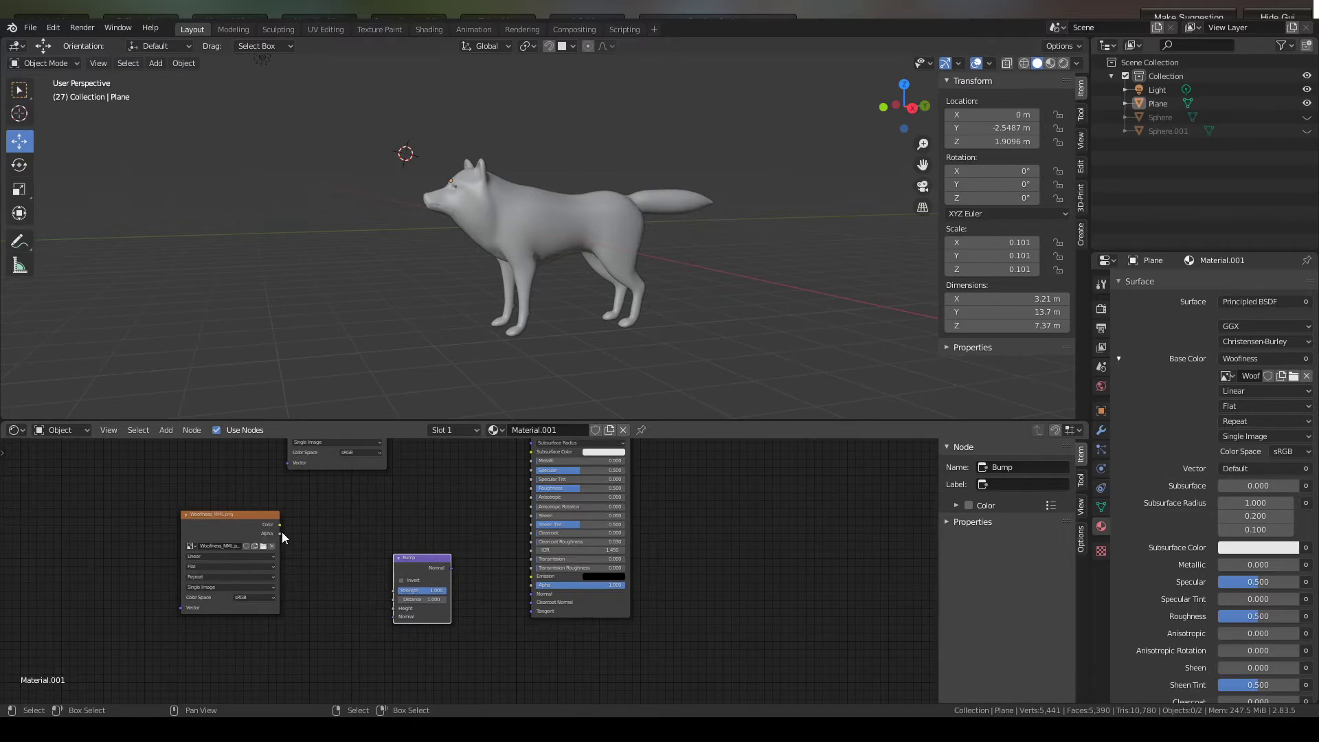
- Connect the Woofiness_NML.png texture's Color to the Bump node's Height, and the Bump's Normal output to the Principled BSDF's Normal
drag(279, 525, 392, 608)
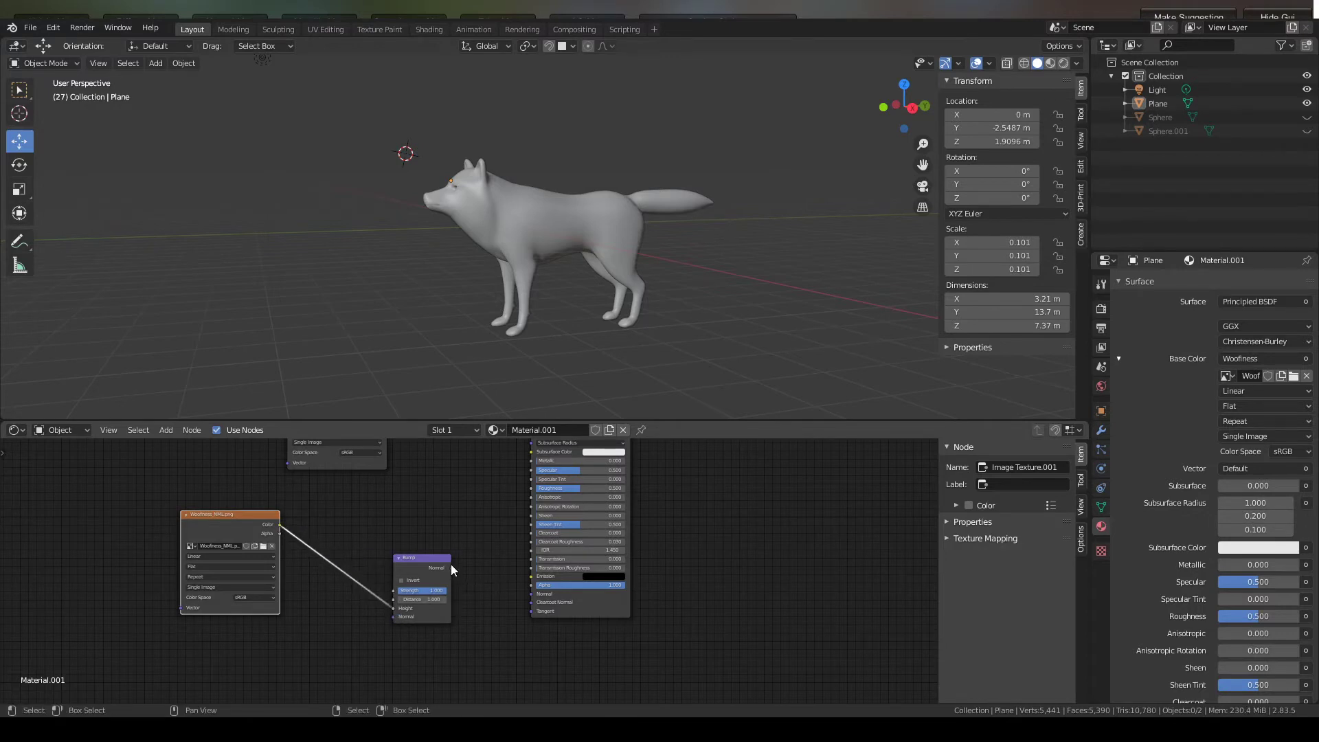
mouse_move(451, 563)
mouse_down()
mouse_move(454, 579)
mouse_move(431, 566)
mouse_move(533, 611)
mouse_move(536, 595)
mouse_up()
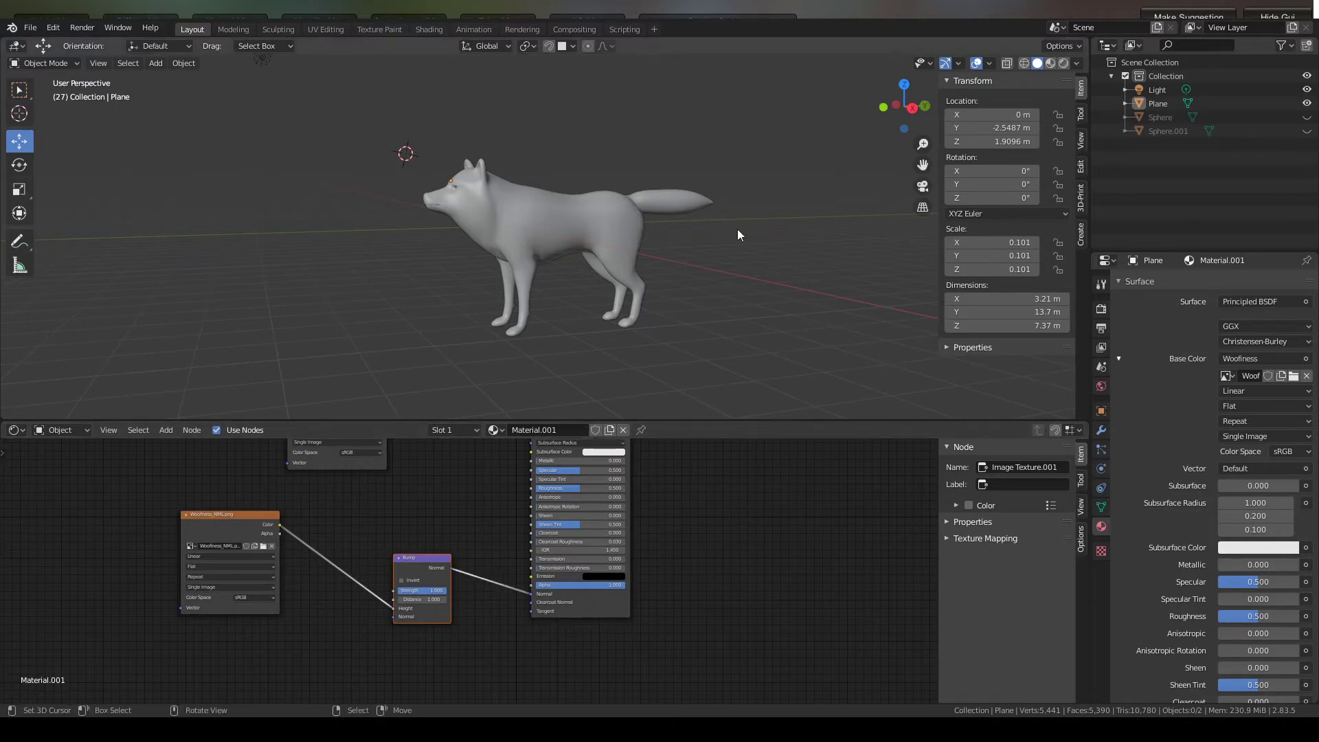
- Show the wolf in rendered viewport shading and inspect the bump effect on its face and chest
click(1064, 63)
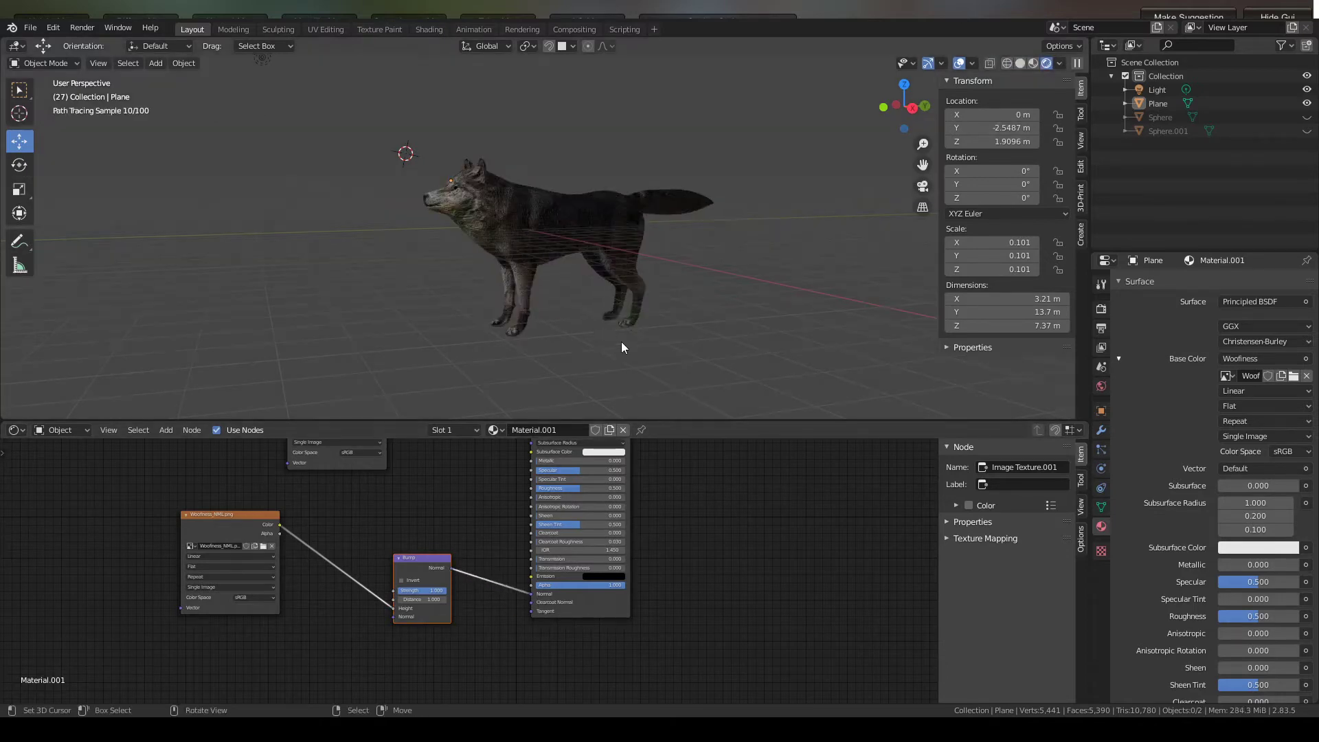
scroll(621, 341, up, 5)
middle_drag(542, 322, 620, 322)
scroll(589, 320, down, 4)
scroll(620, 322, up, 3)
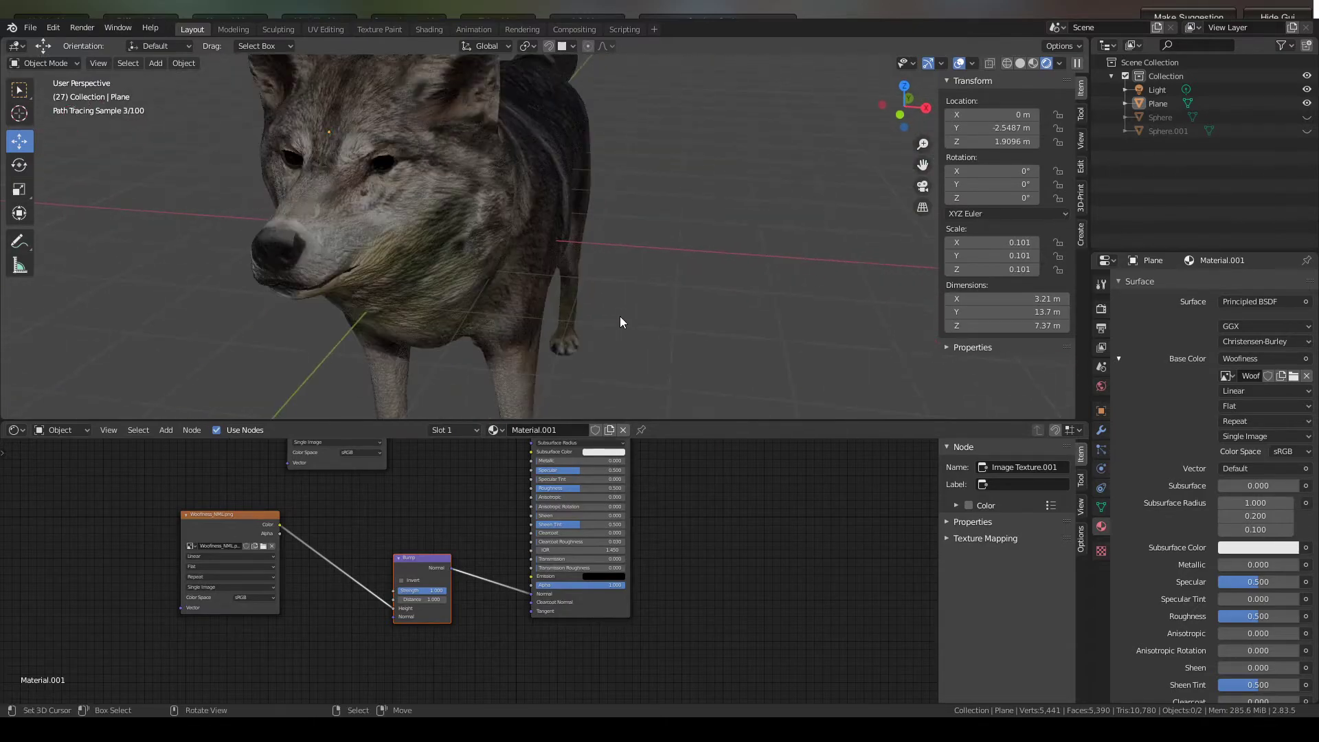
scroll(619, 316, down, 5)
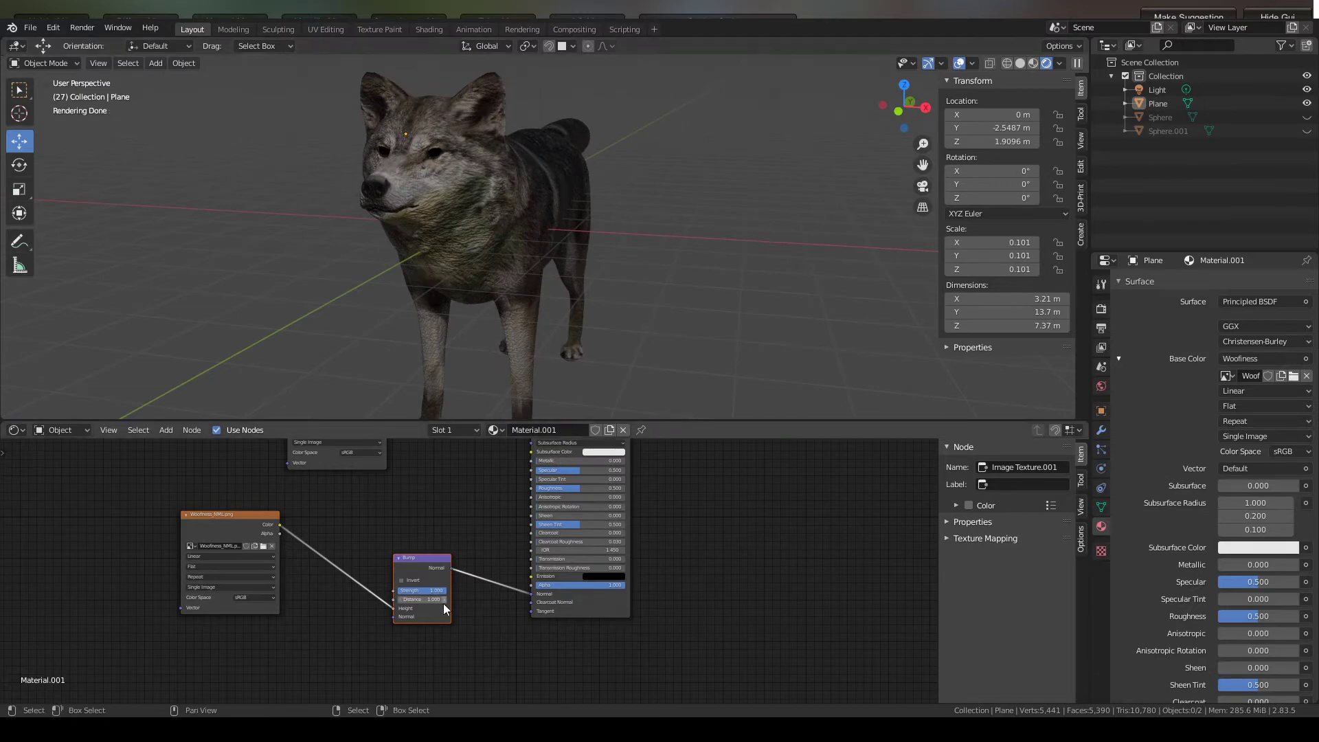
- Adjust the Bump node's Distance to tune the strength of the fur relief, checking the wolf's neck up close
drag(433, 590, 416, 599)
scroll(458, 390, up, 4)
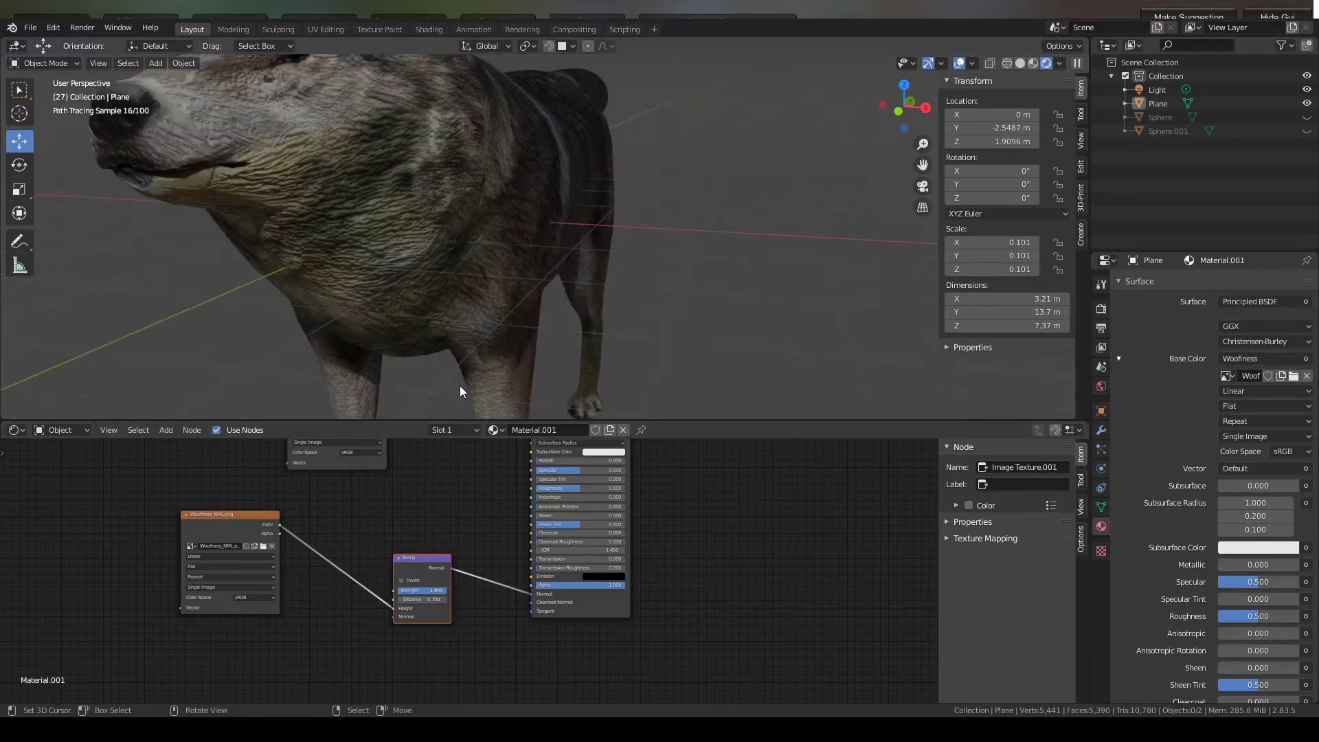
scroll(460, 386, down, 2)
drag(421, 595, 389, 595)
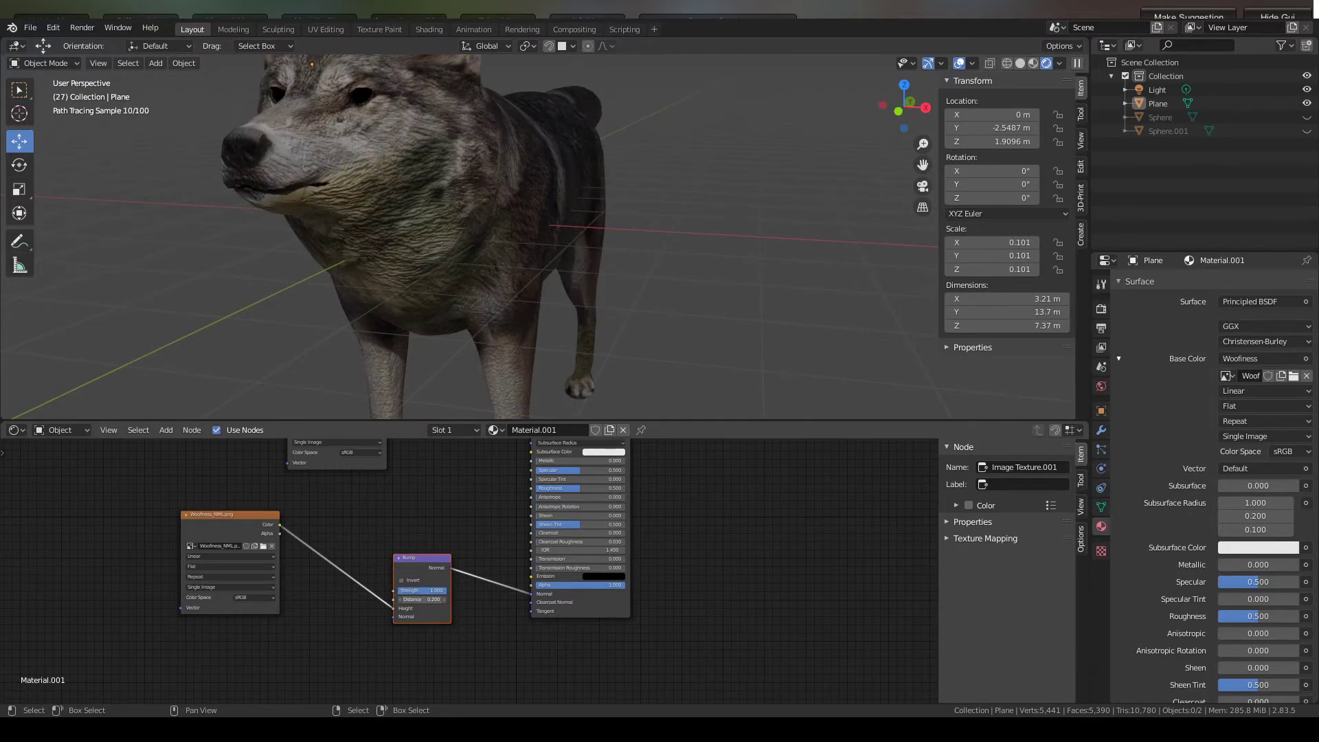
- Lower the Bump node's Strength to about 0.692
drag(437, 591, 422, 591)
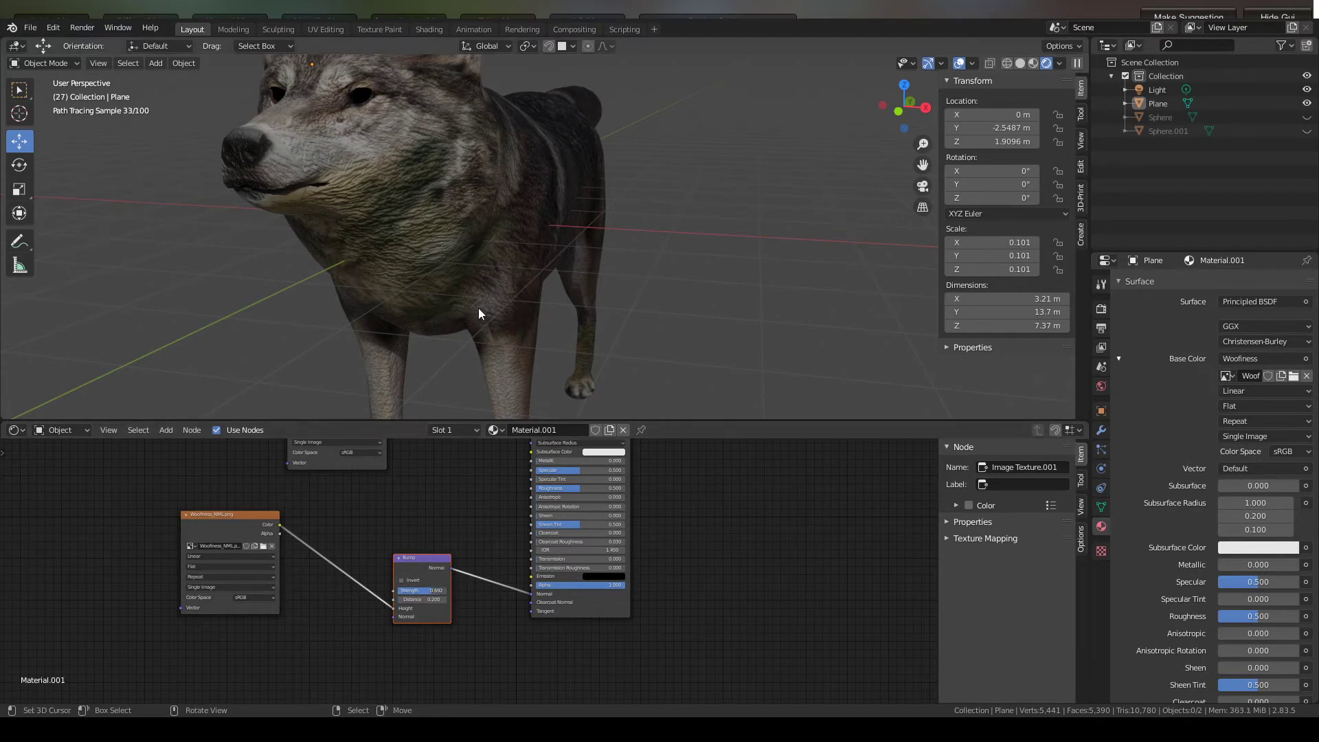
mouse_move(478, 308)
middle_down()
mouse_move(486, 295)
mouse_move(538, 294)
middle_up()
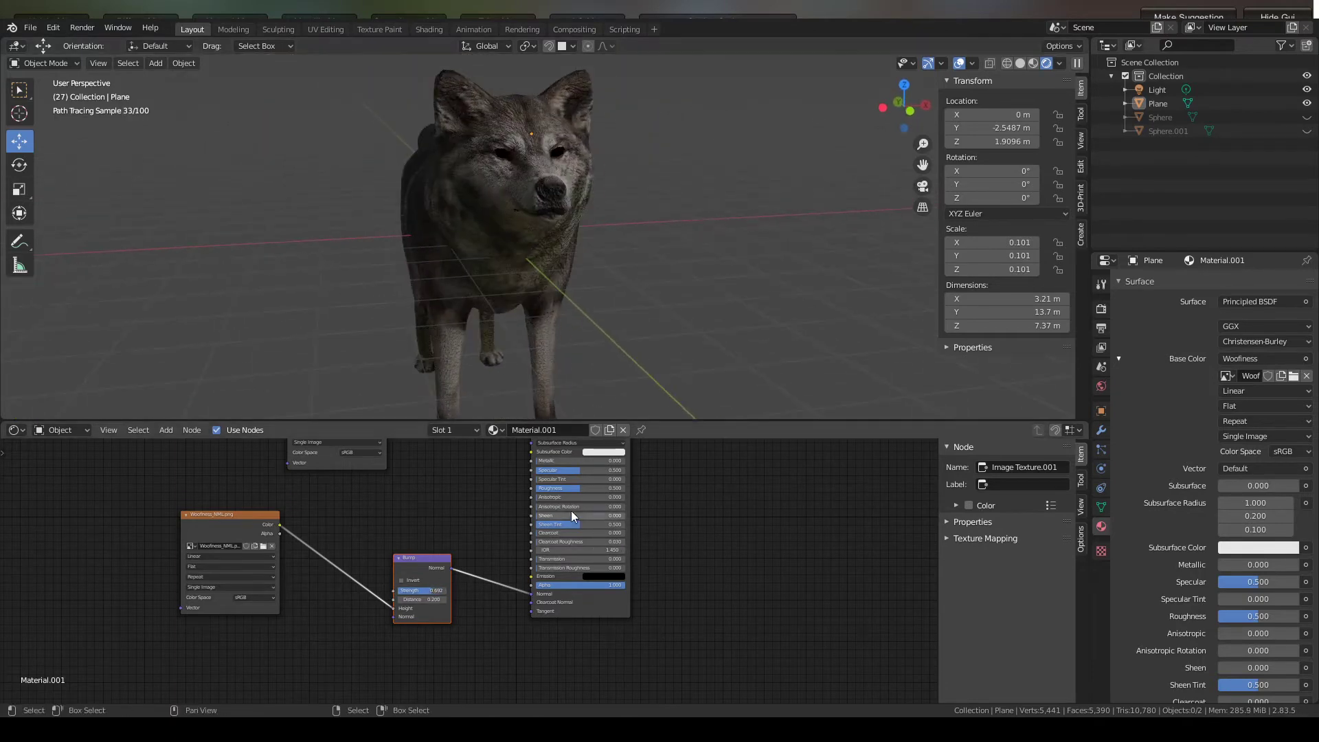
- Set the Principled BSDF's Metallic to about 0.345 and its Roughness to about 0.768
scroll(526, 476, up, 3)
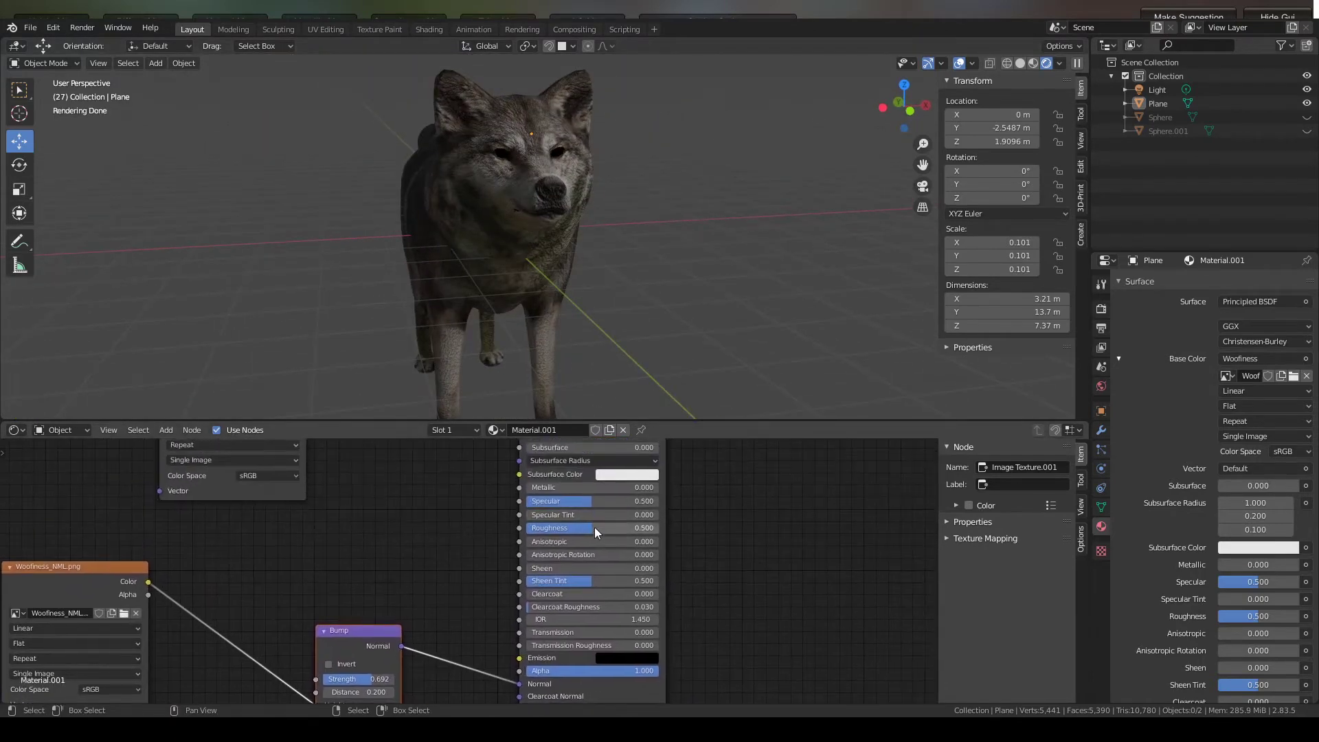
scroll(595, 527, up, 2)
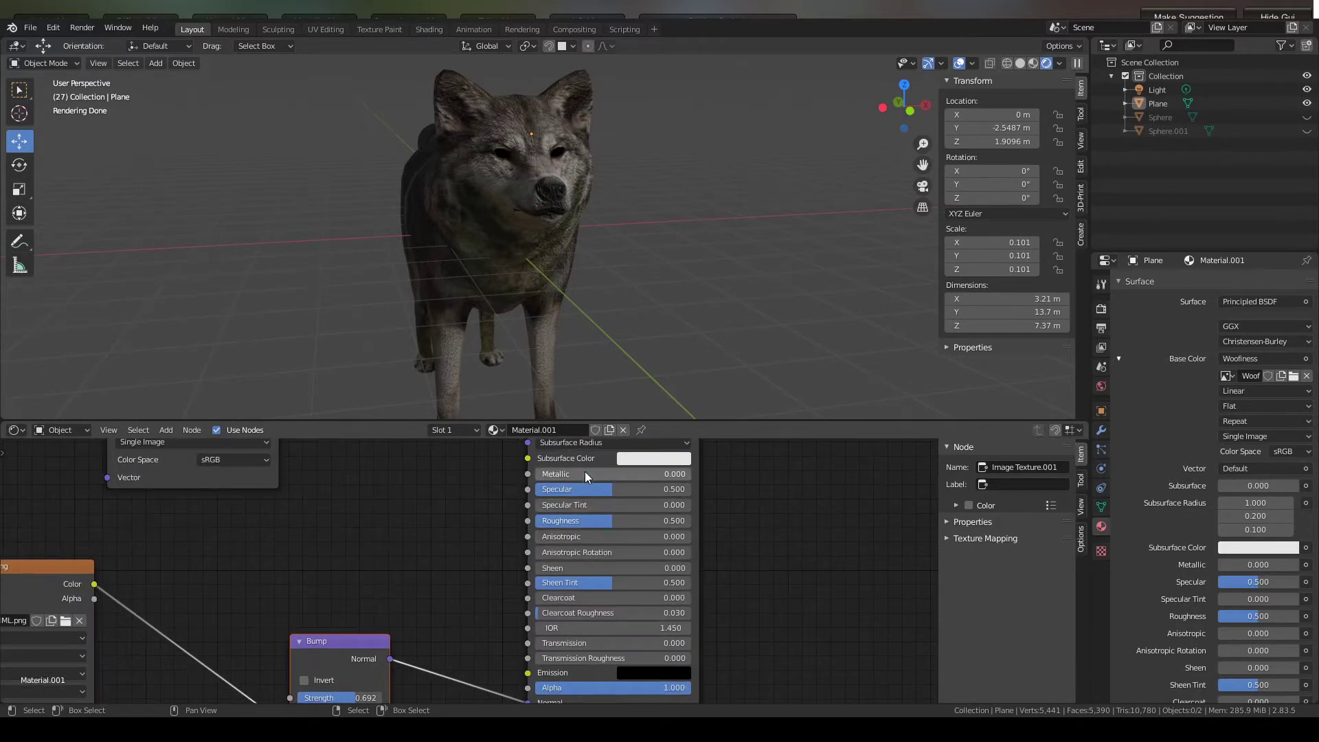
drag(584, 471, 634, 471)
scroll(575, 253, up, 3)
middle_drag(575, 252, 545, 285)
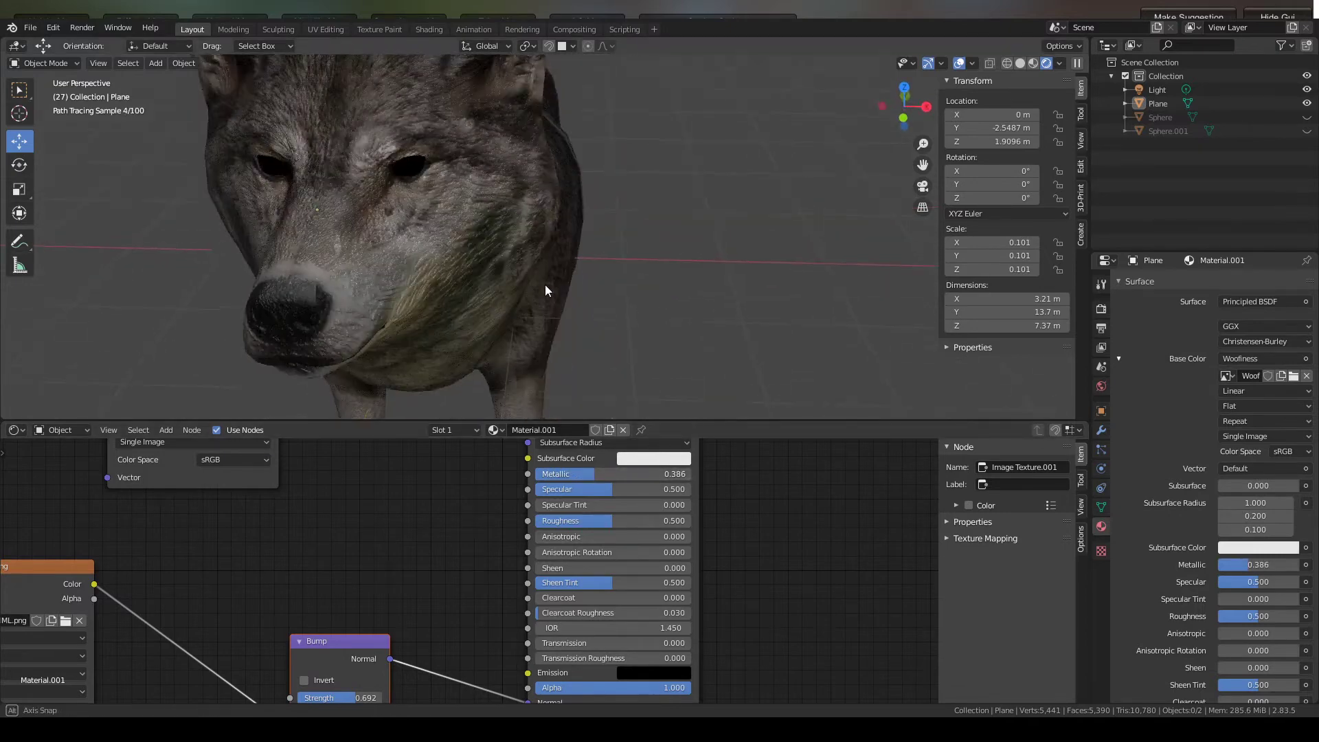
scroll(545, 285, up, 3)
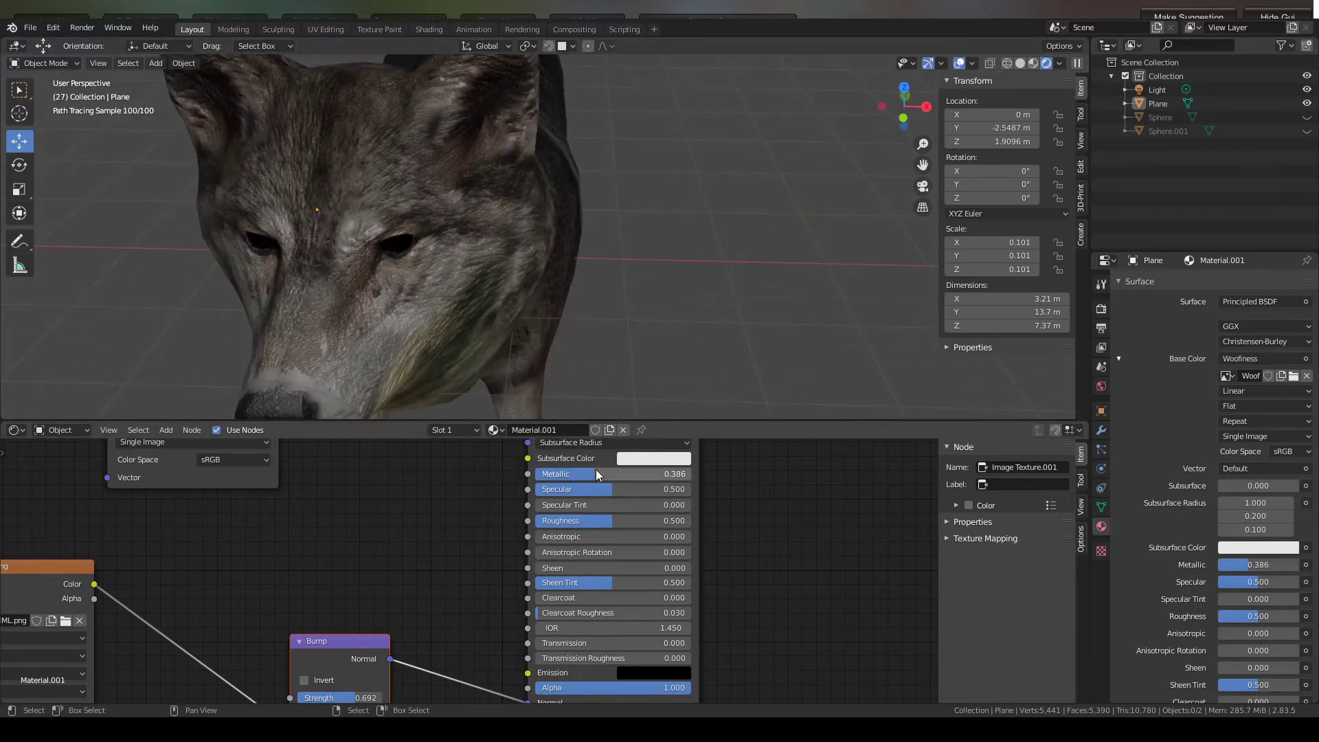
drag(604, 473, 654, 521)
middle_drag(410, 206, 413, 138)
scroll(393, 547, down, 4)
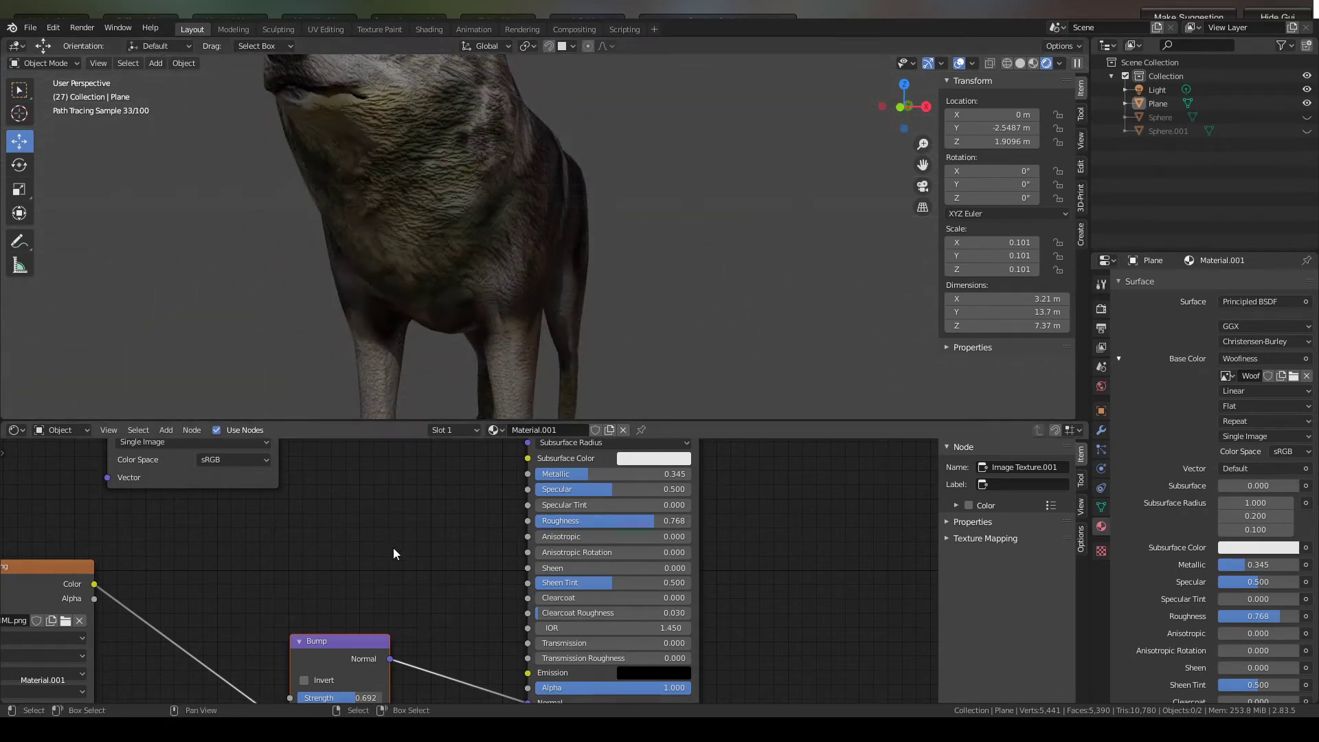
- Connect the Woofiness texture's Color output to the Principled BSDF's Subsurface Color input
scroll(423, 497, down, 2)
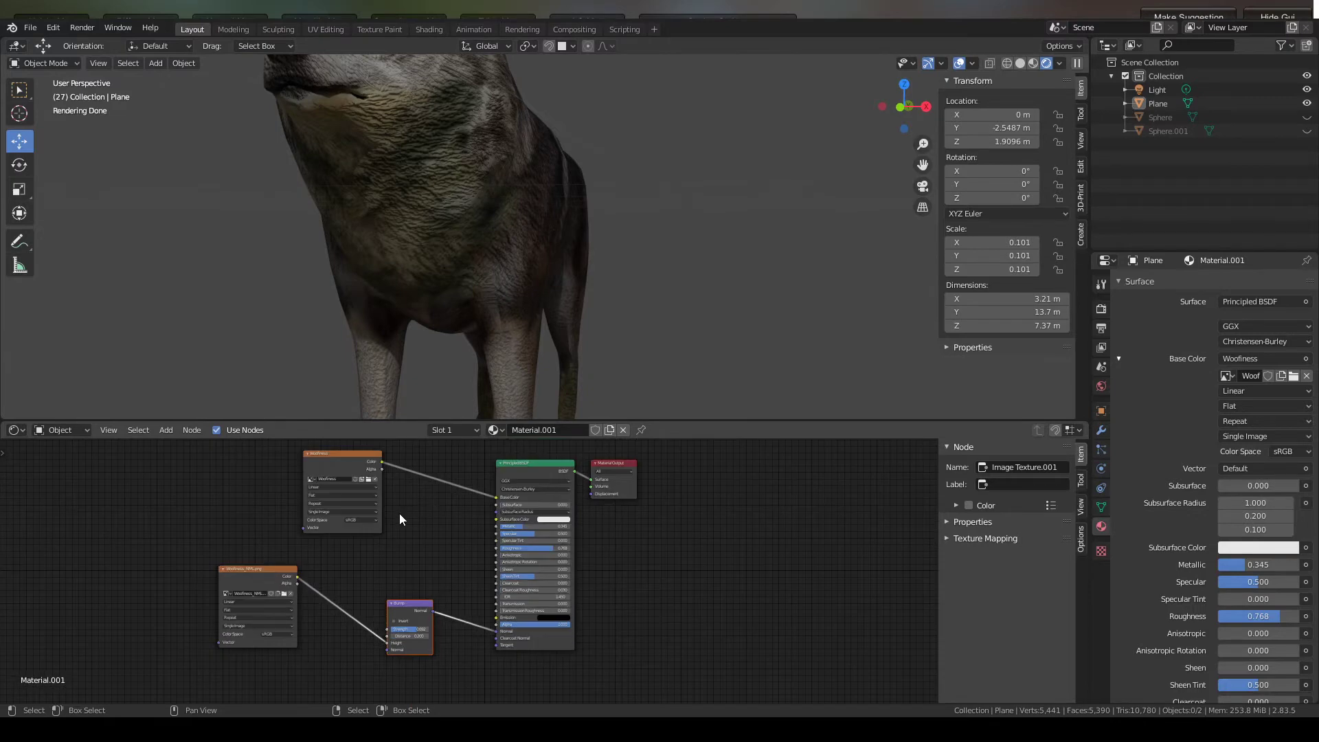
middle_drag(398, 514, 418, 539)
scroll(428, 538, up, 3)
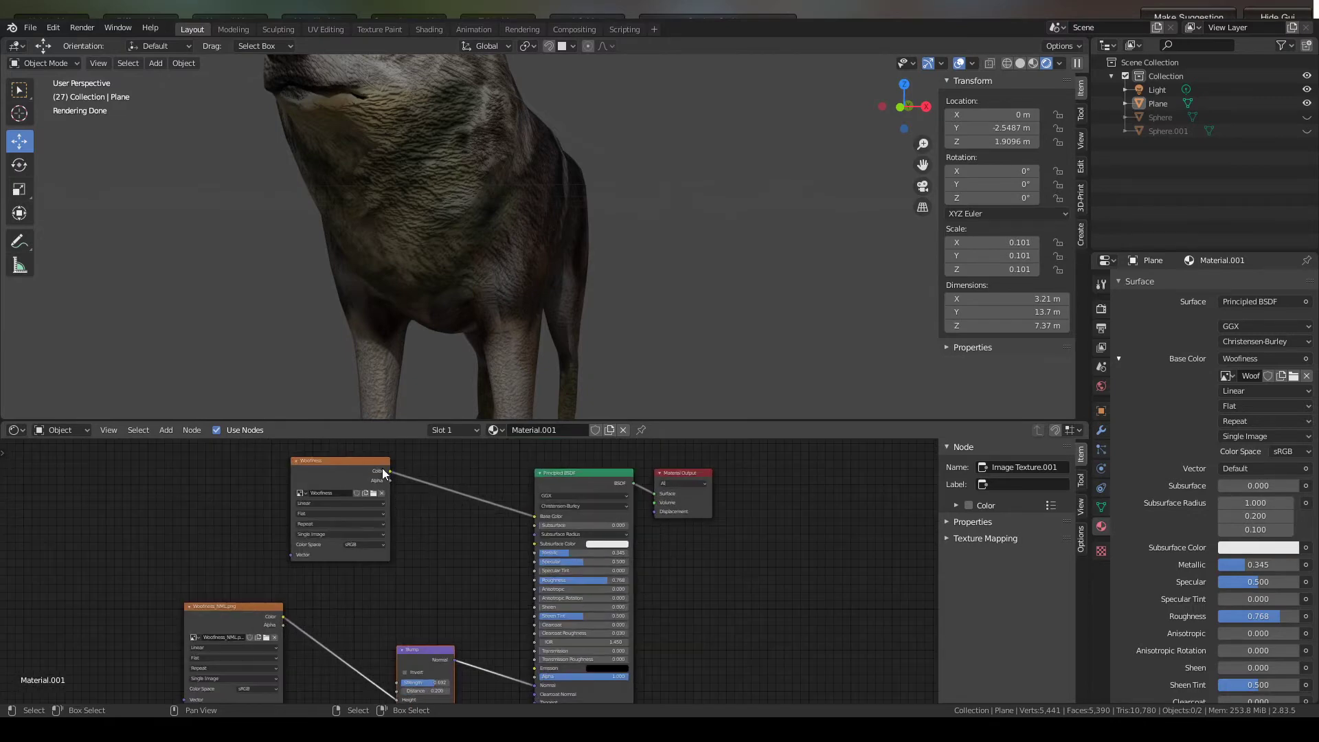
drag(390, 472, 538, 544)
middle_drag(453, 294, 497, 333)
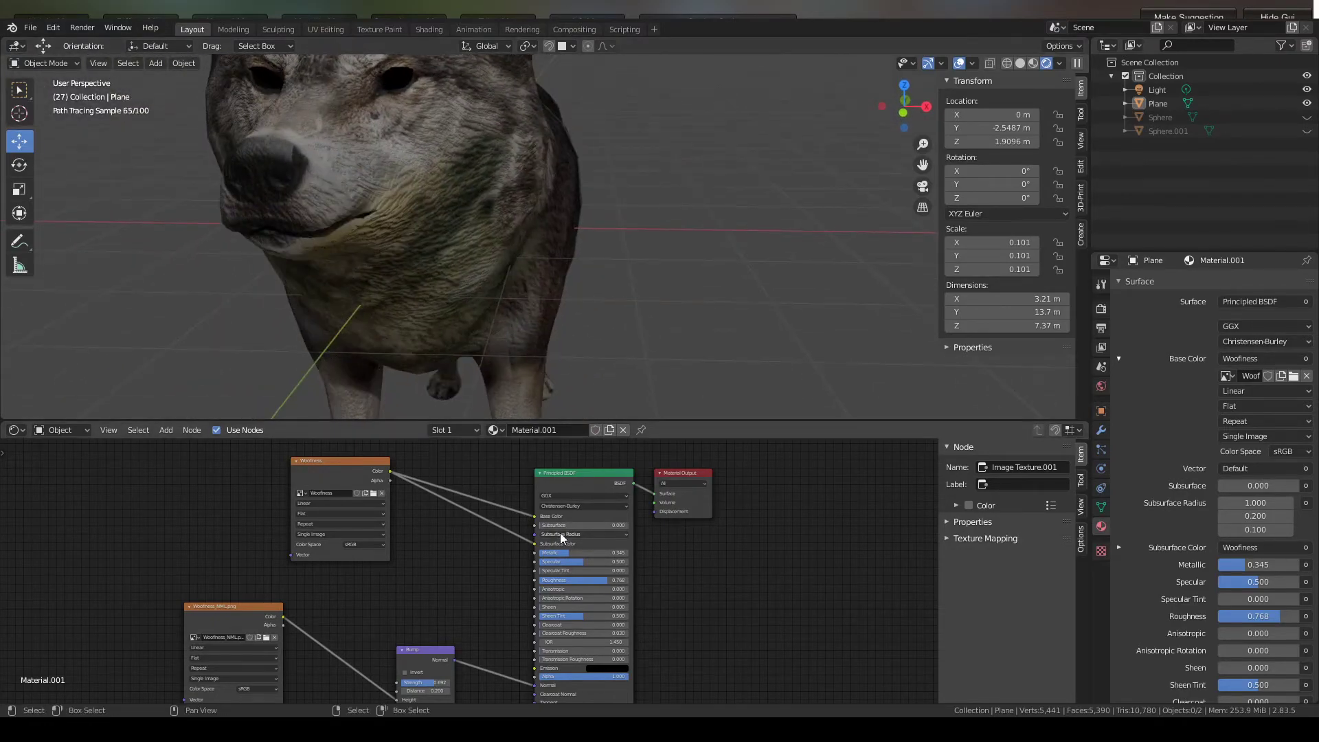
- Raise the Subsurface value of the Principled BSDF to about 0.427
drag(555, 525, 585, 525)
scroll(472, 241, down, 3)
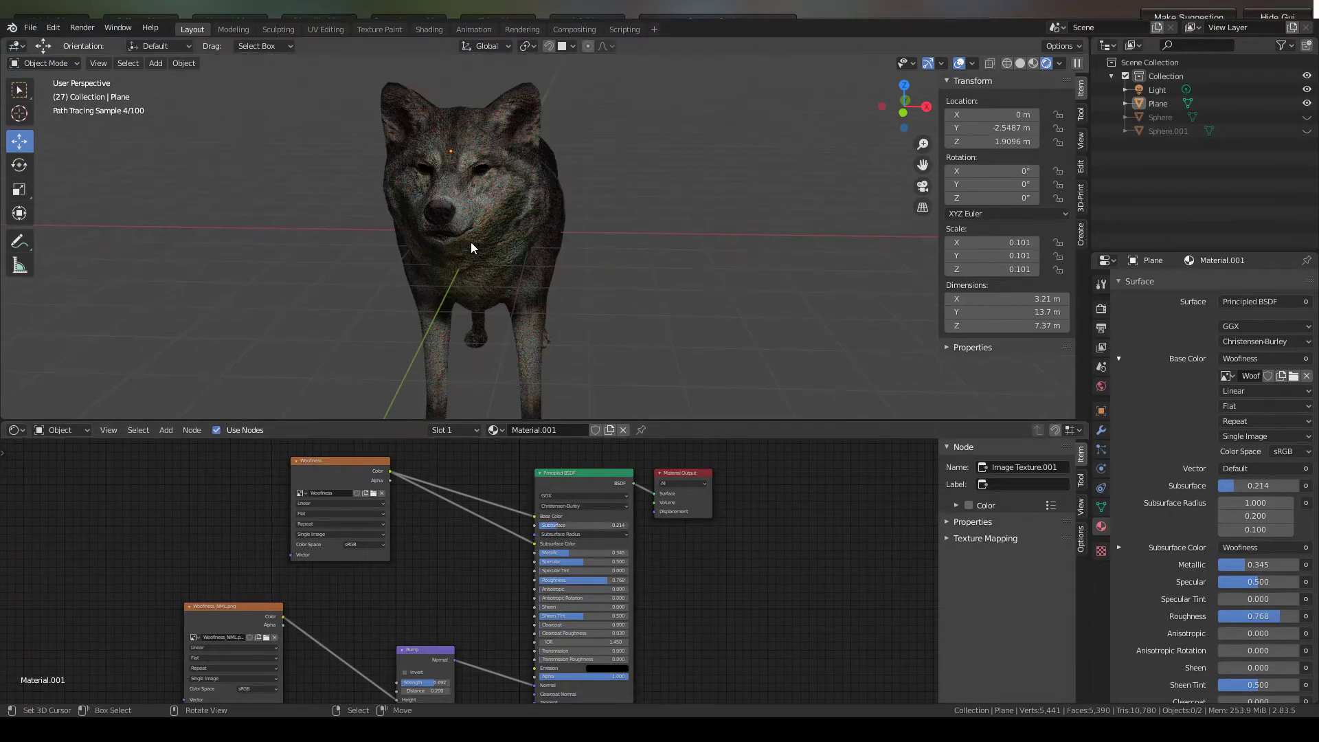
mouse_move(471, 242)
middle_down()
mouse_move(448, 217)
mouse_move(481, 239)
middle_up()
scroll(489, 243, up, 5)
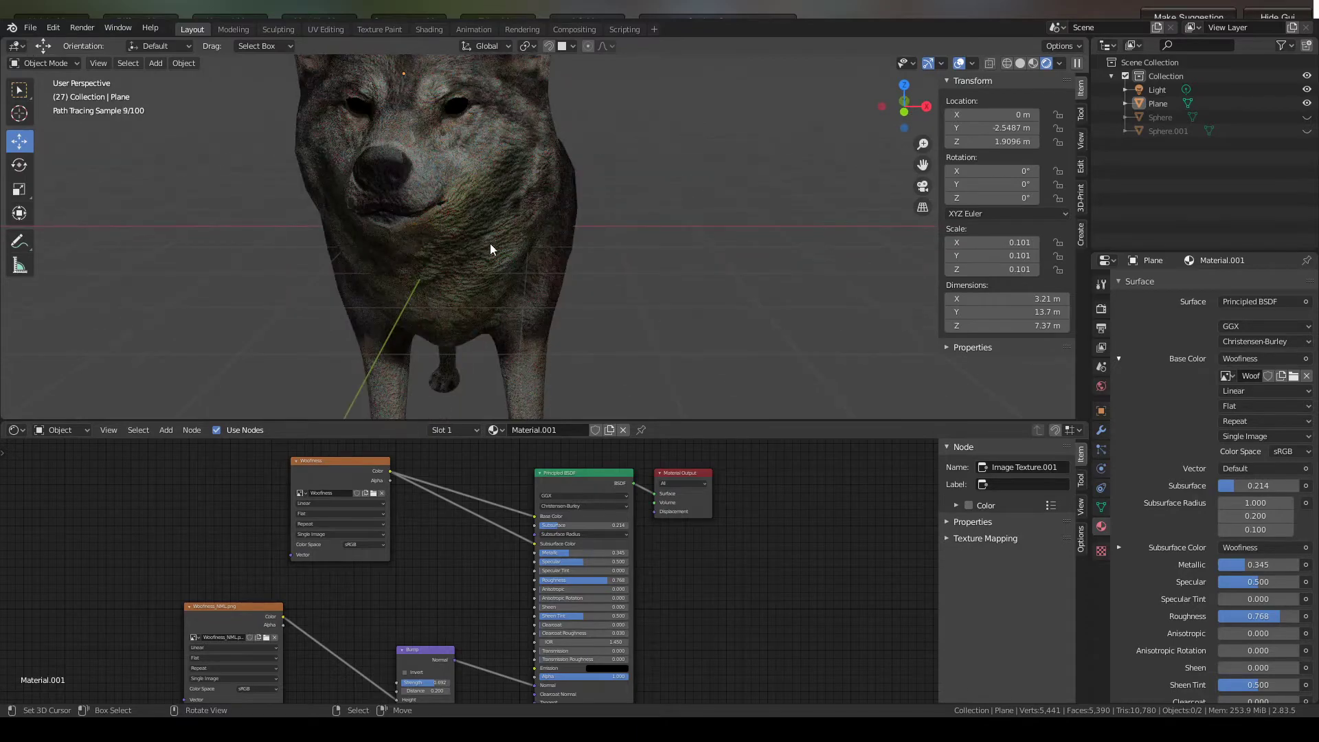
drag(571, 555, 585, 556)
key(ctrl+z)
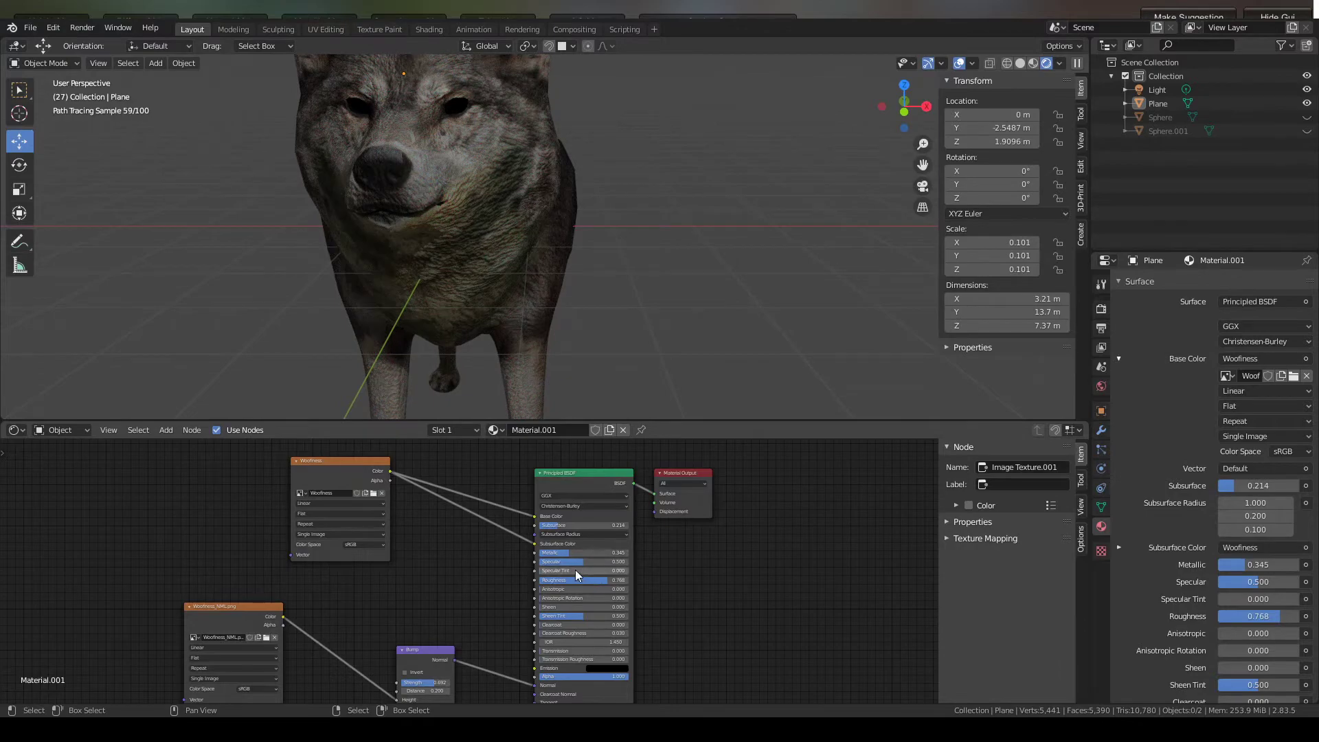
drag(560, 527, 580, 526)
scroll(469, 258, down, 3)
middle_drag(468, 258, 433, 254)
scroll(427, 282, up, 6)
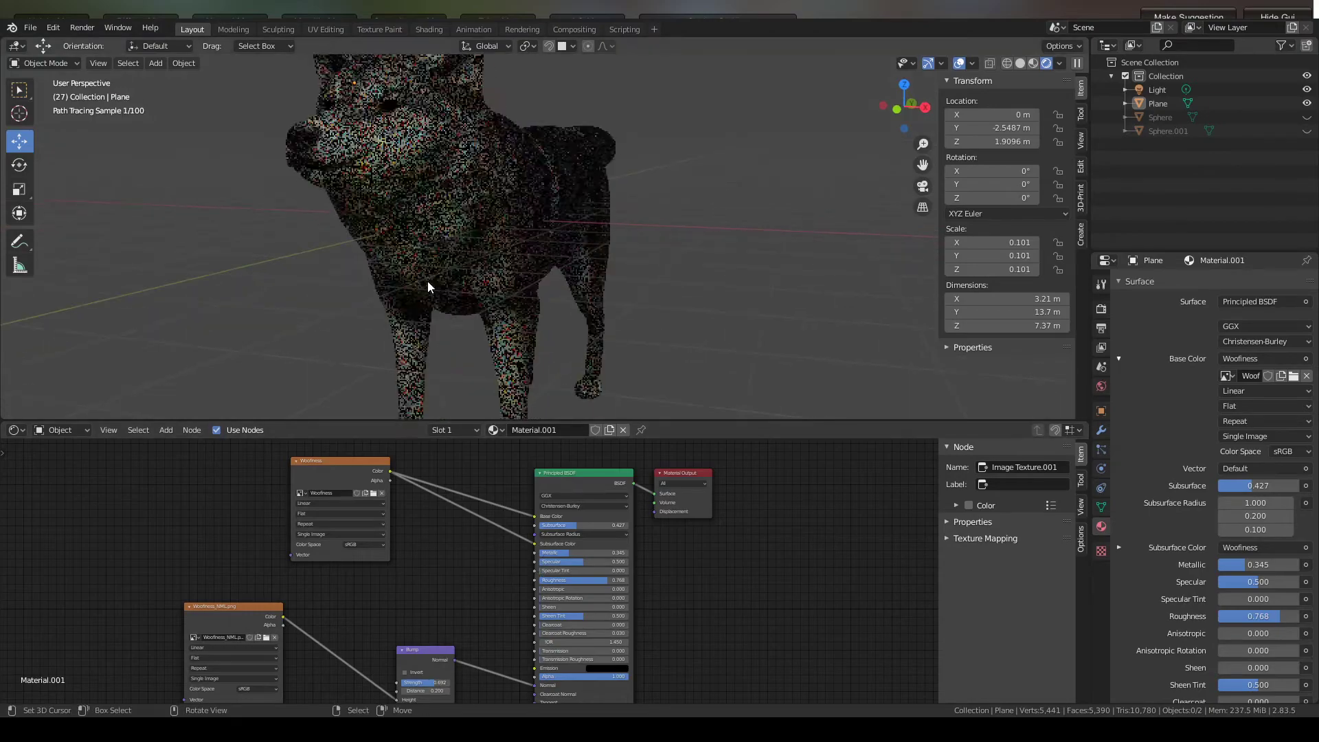
- Examine the wolf's rendered fur shading from the front and side, both close up and from a distance
scroll(493, 353, down, 4)
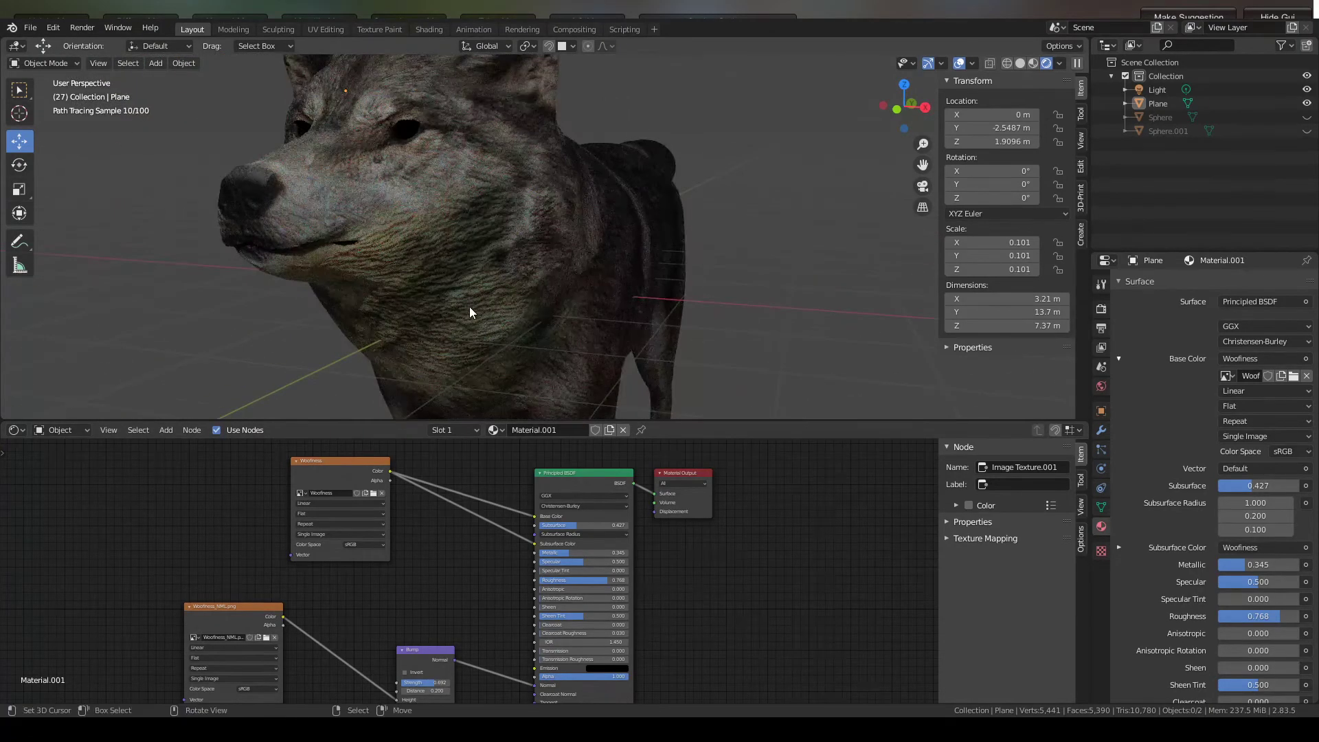
scroll(472, 310, down, 3)
middle_drag(496, 320, 517, 319)
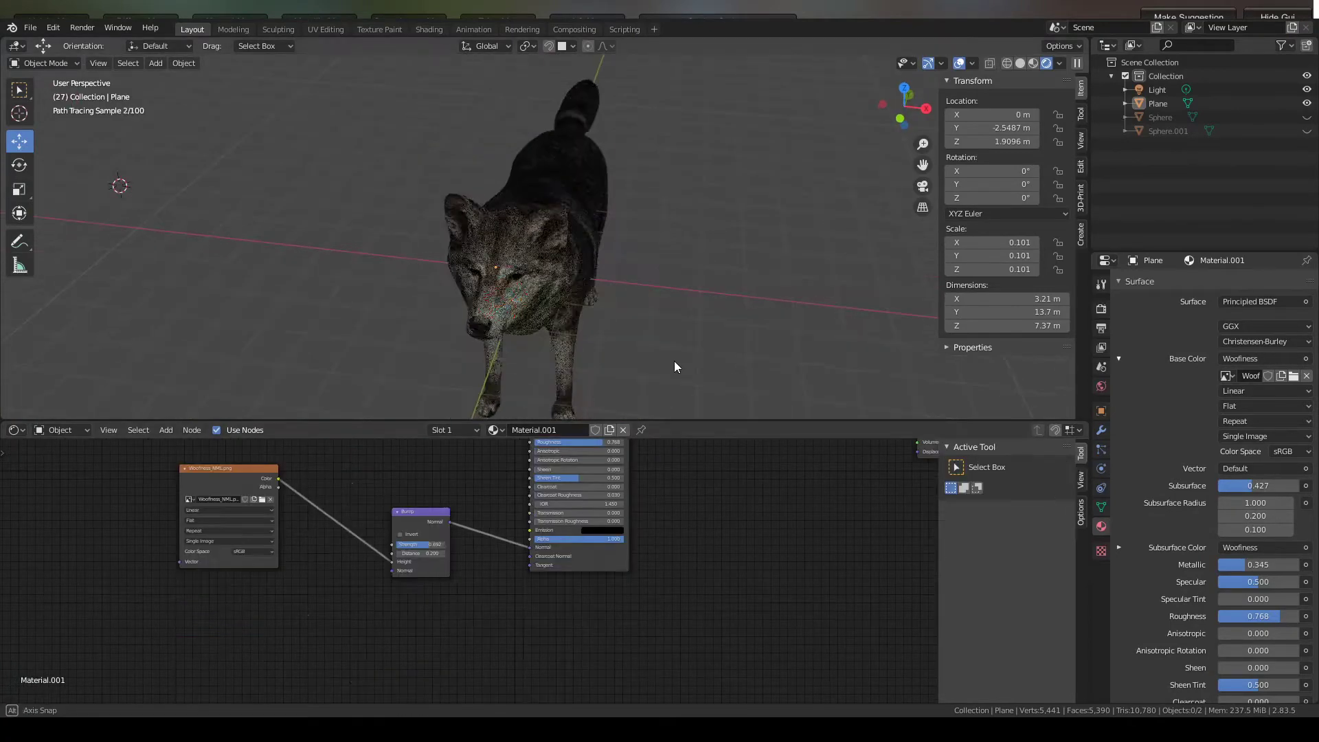
middle_drag(674, 361, 690, 337)
scroll(637, 518, up, 3)
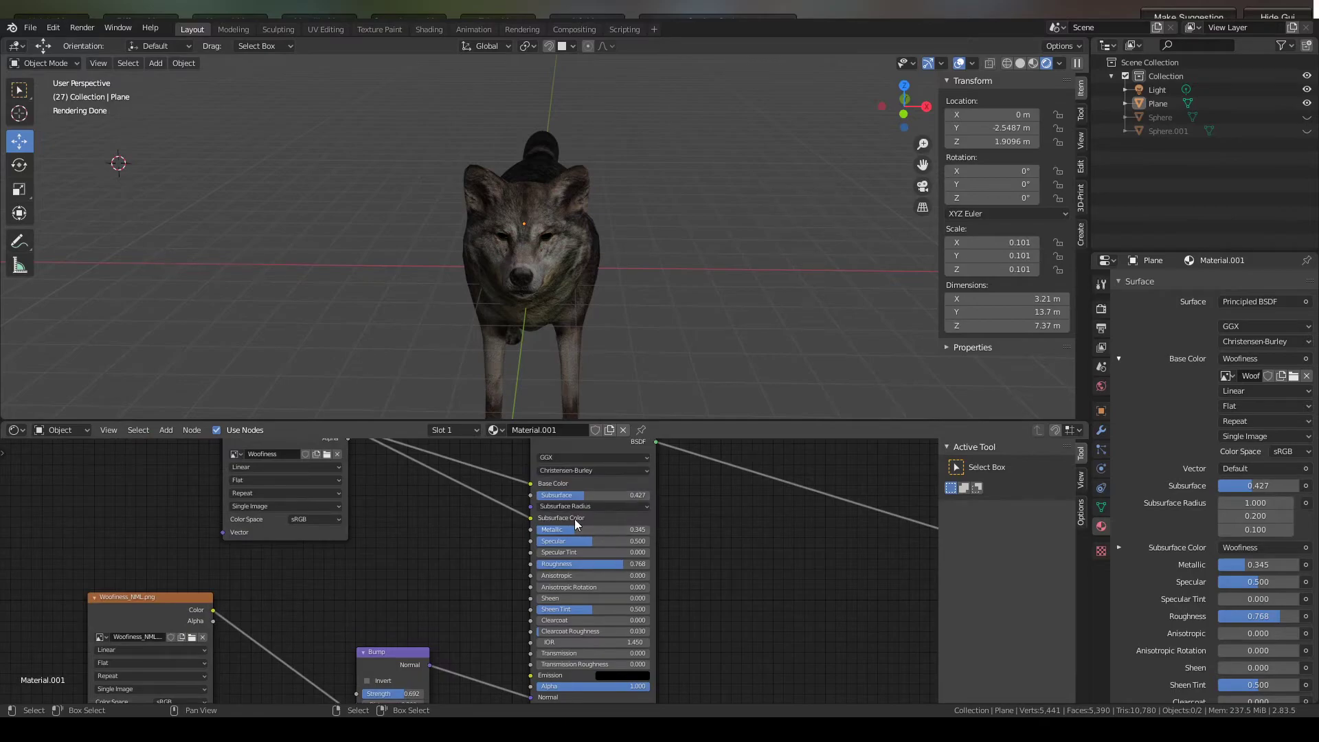
scroll(653, 203, up, 4)
middle_drag(649, 193, 633, 192)
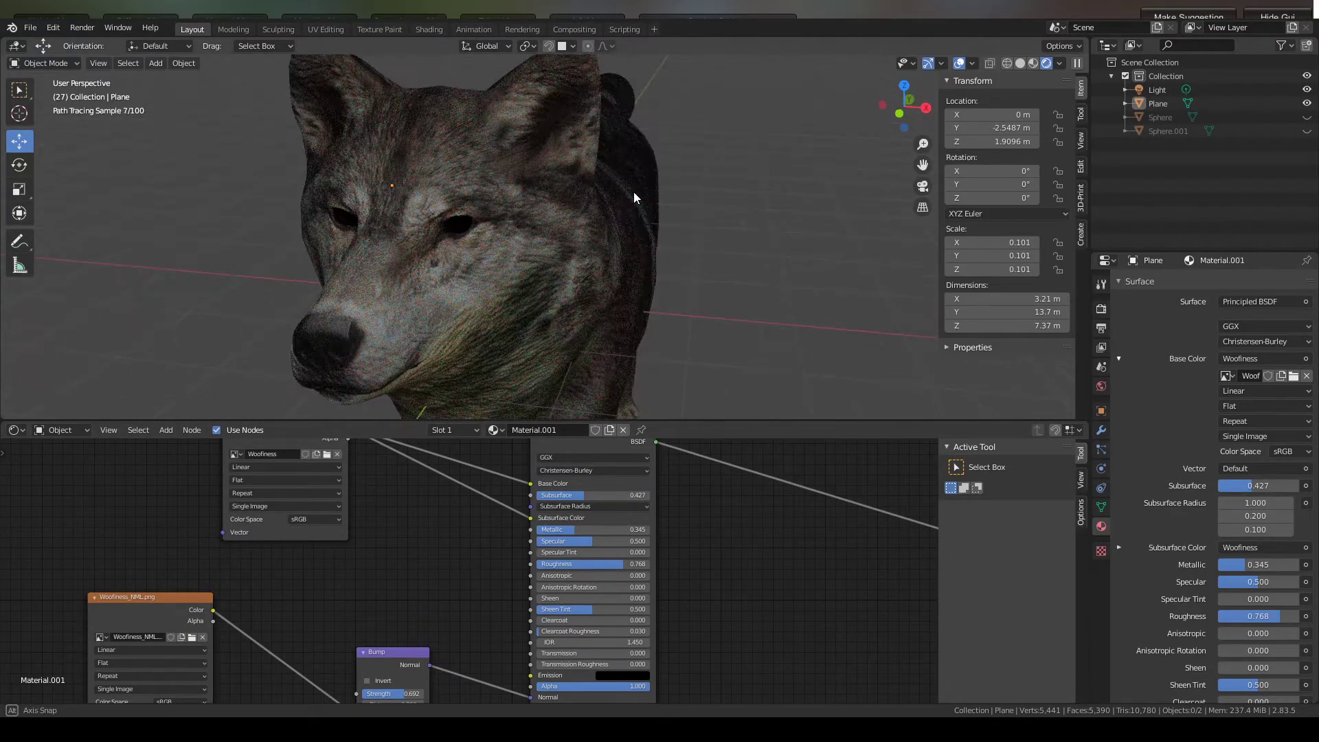
scroll(634, 191, down, 4)
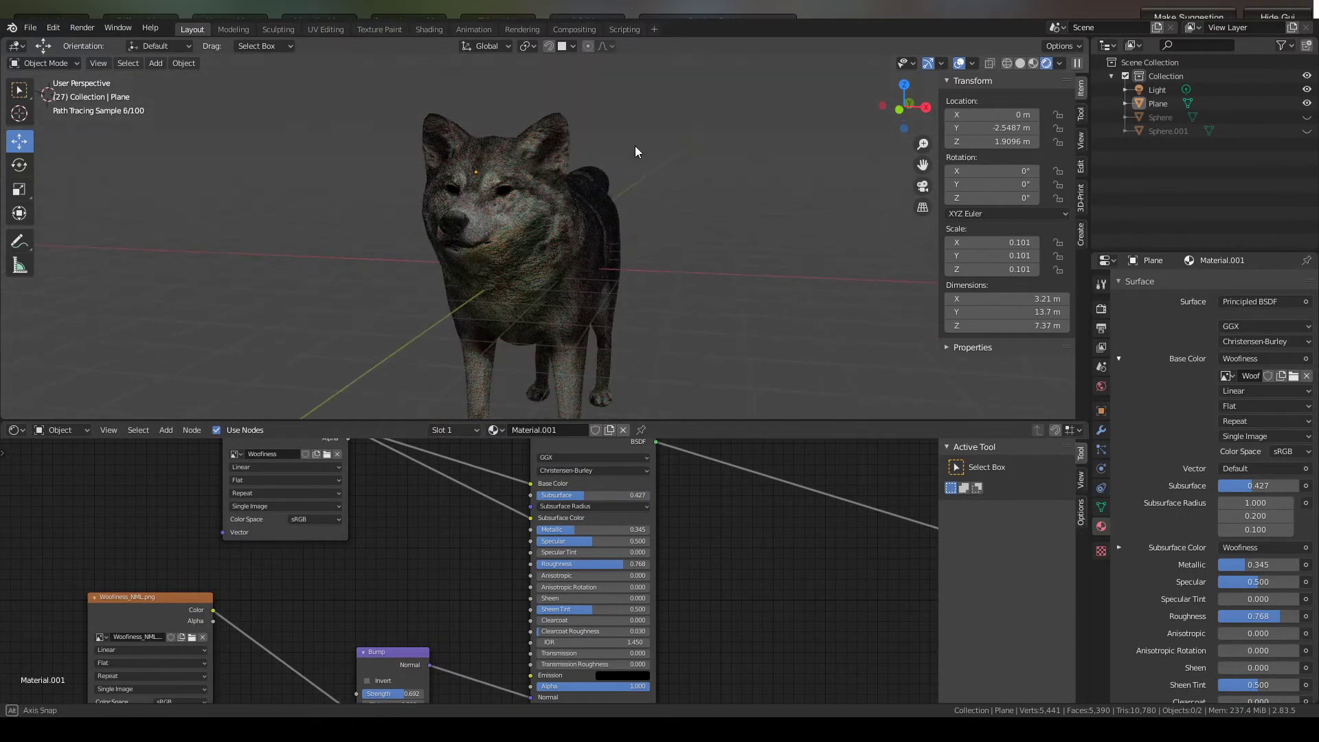
middle_drag(634, 146, 579, 154)
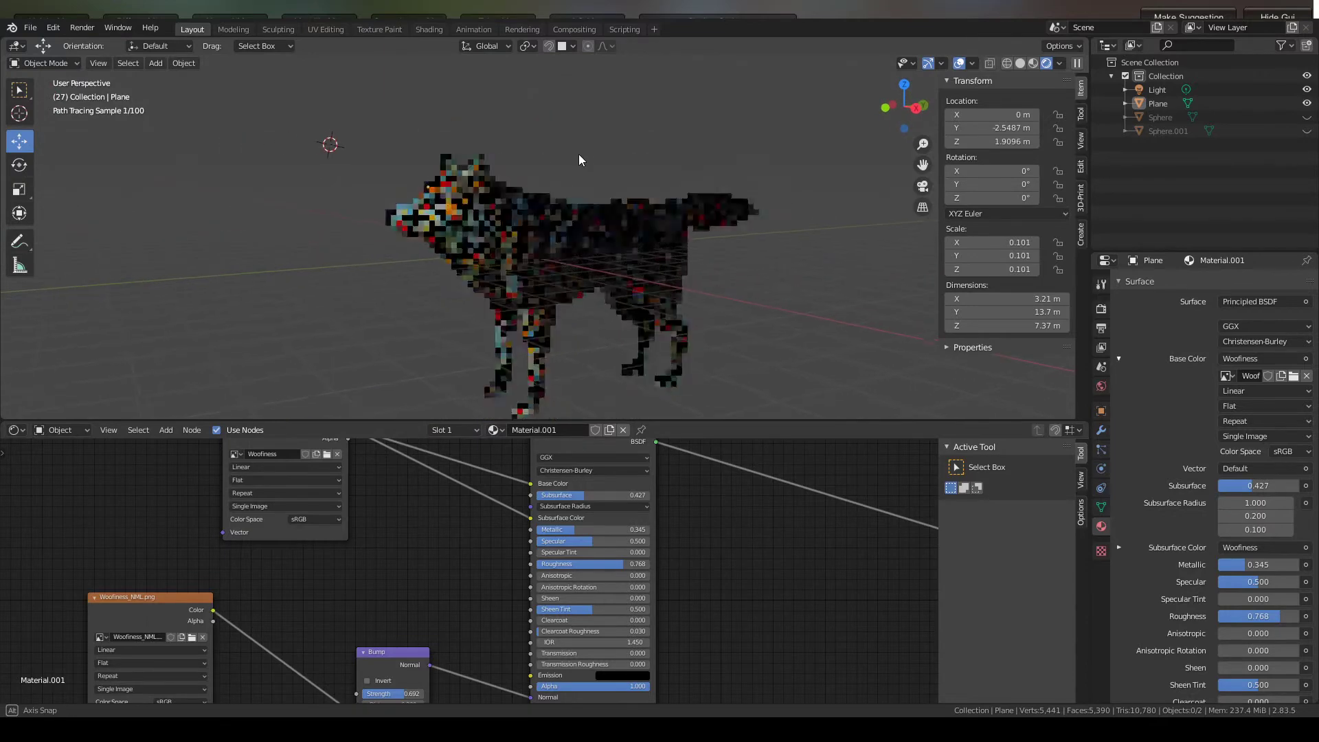
middle_drag(525, 405, 603, 338)
scroll(587, 290, up, 4)
scroll(587, 322, down, 4)
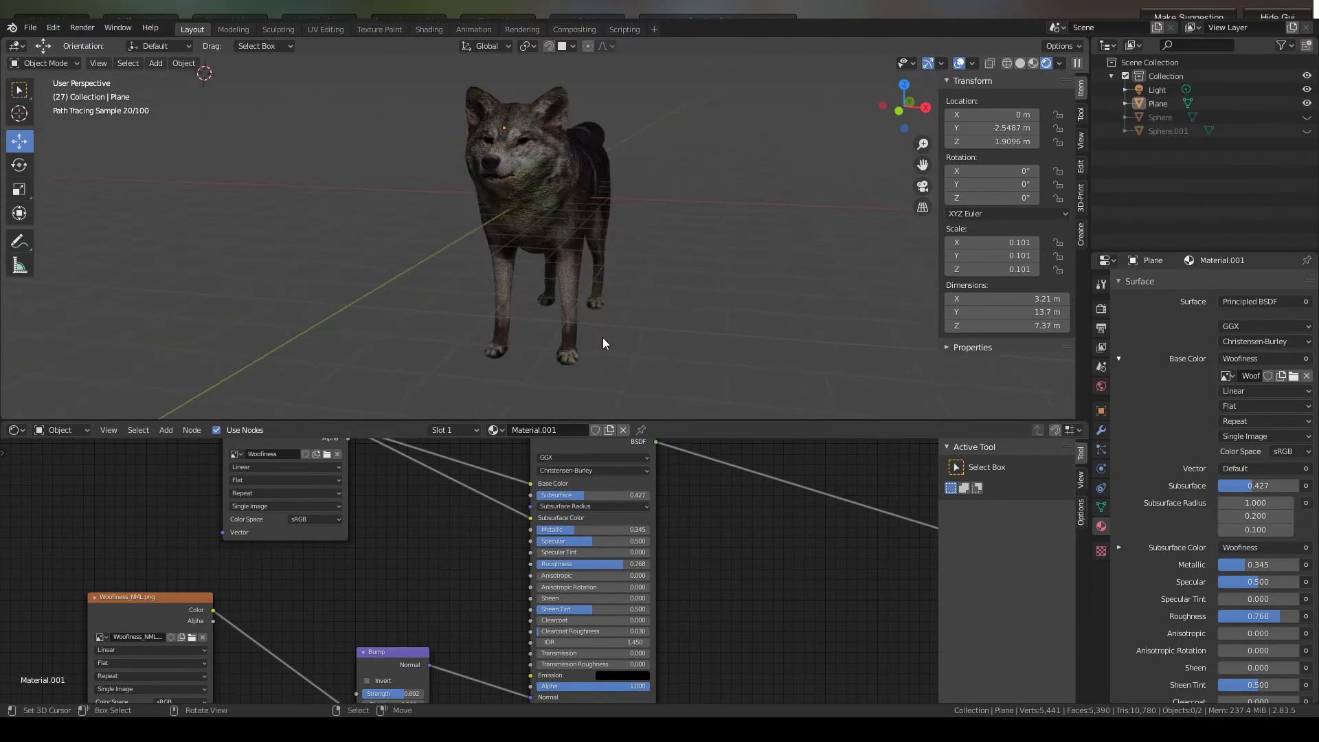
- Unhide the two eye objects, Sphere and Sphere.001
click(1307, 117)
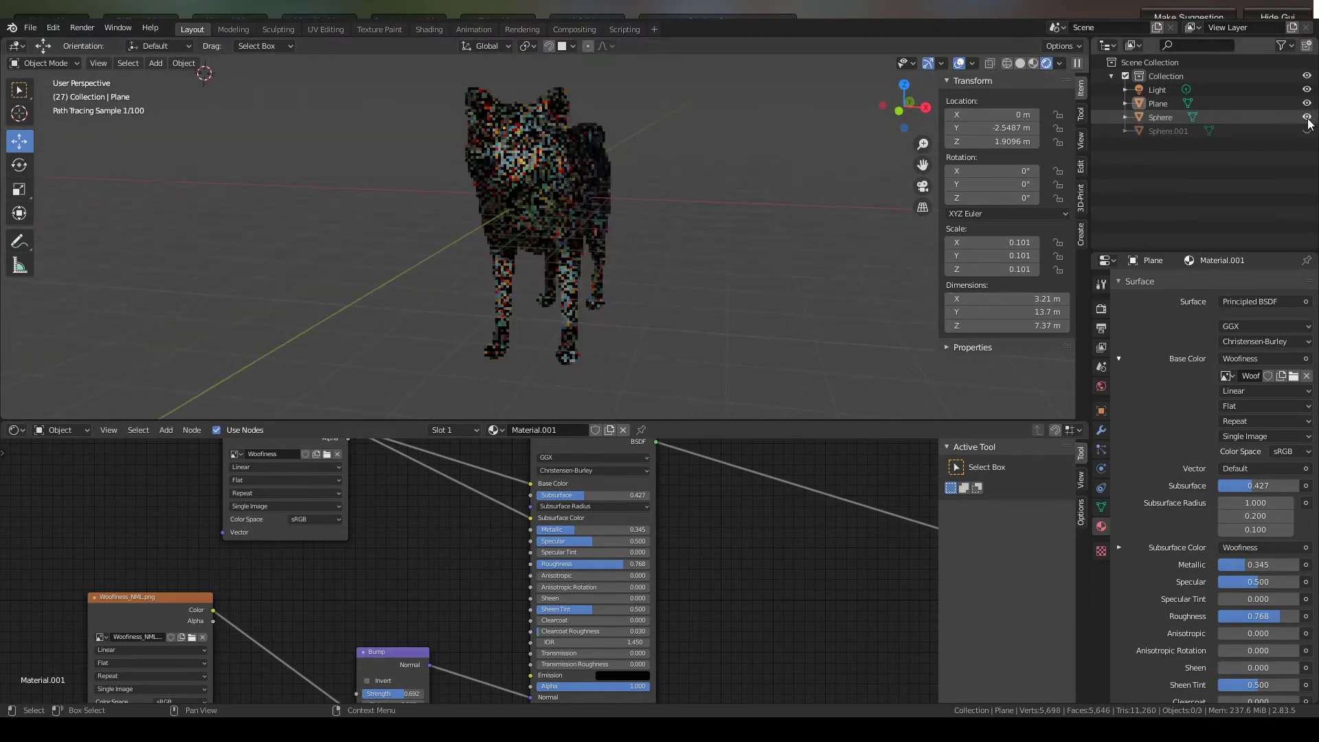
click(1307, 130)
scroll(591, 241, up, 2)
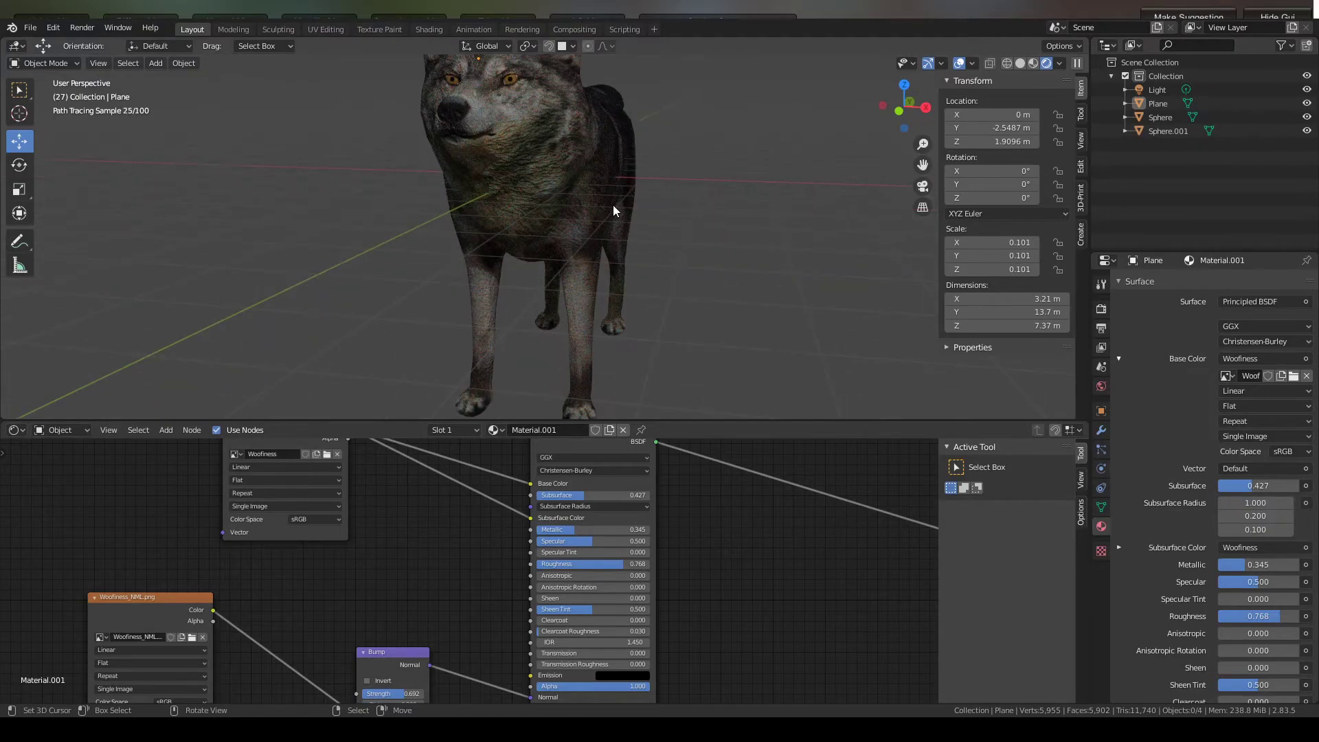
- Inspect the rendered wolf with its eyes from the front and from the side
mouse_move(613, 205)
shift+middle_down()
mouse_move(616, 292)
mouse_move(558, 279)
mouse_move(604, 274)
mouse_move(577, 232)
mouse_move(538, 273)
mouse_move(518, 227)
mouse_move(528, 208)
mouse_move(543, 230)
mouse_move(598, 239)
mouse_move(618, 264)
mouse_move(641, 239)
shift+middle_up()
scroll(616, 281, up, 3)
scroll(598, 239, down, 3)
scroll(618, 261, up, 2)
scroll(618, 261, up, 2)
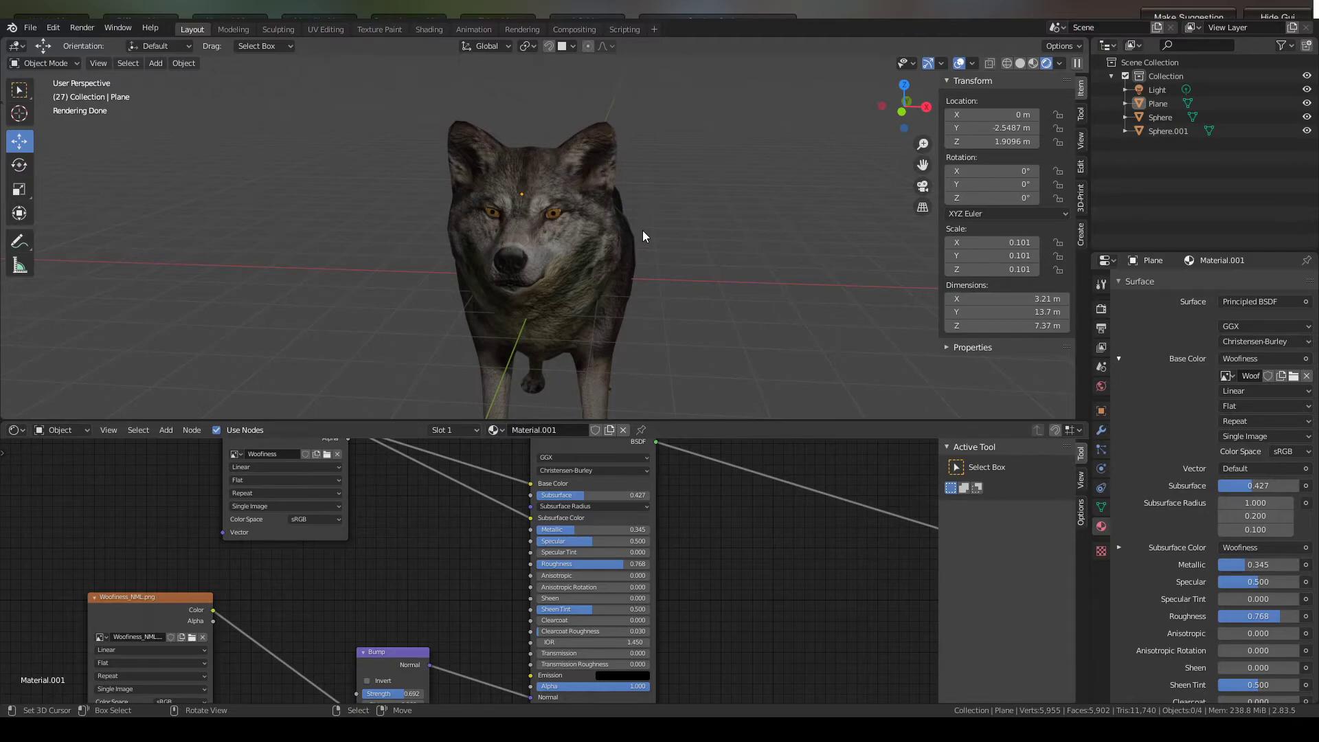
mouse_move(632, 216)
middle_down()
mouse_move(521, 205)
mouse_move(393, 232)
mouse_move(570, 183)
mouse_move(586, 196)
mouse_move(579, 215)
mouse_move(517, 235)
mouse_move(546, 245)
mouse_move(537, 218)
middle_up()
scroll(404, 224, down, 3)
scroll(587, 198, up, 4)
scroll(589, 209, down, 2)
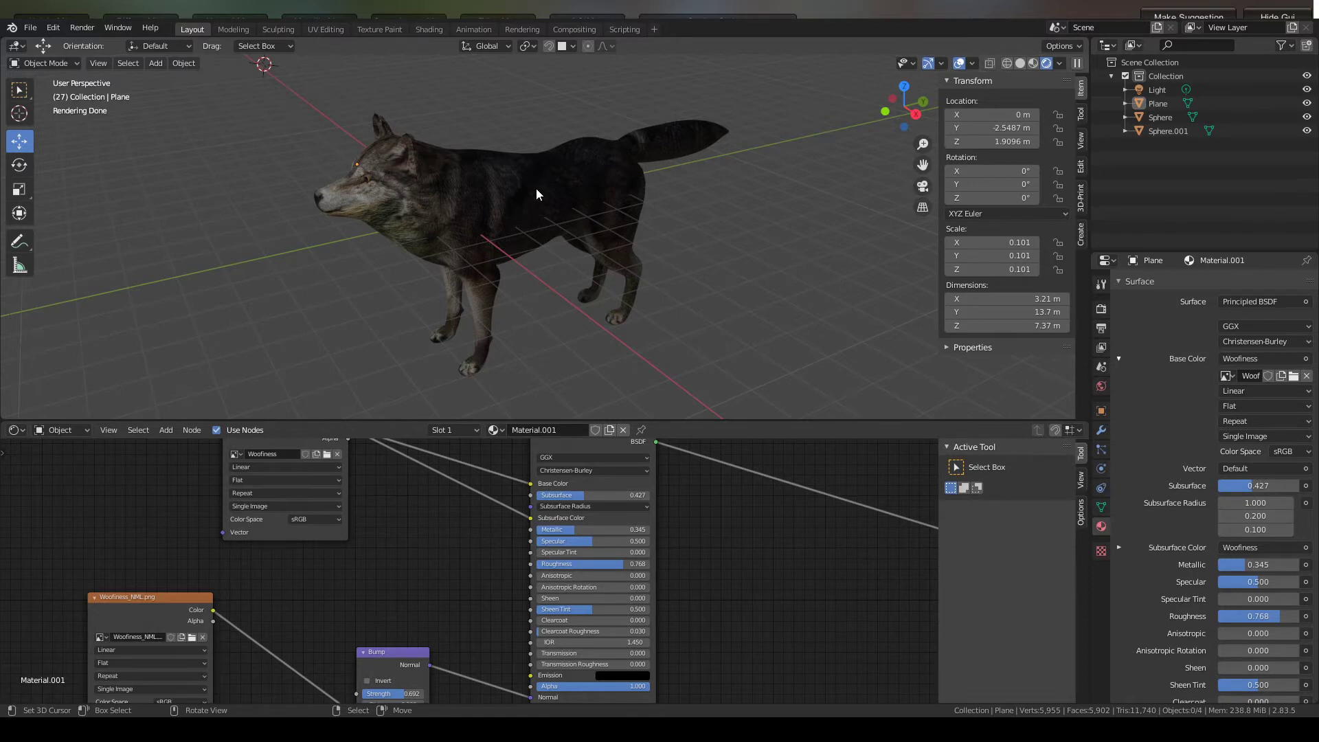
- Place the 3D cursor inside the wolf's hips, just ahead of the tail base, in the right orthographic view
key(KP_1)
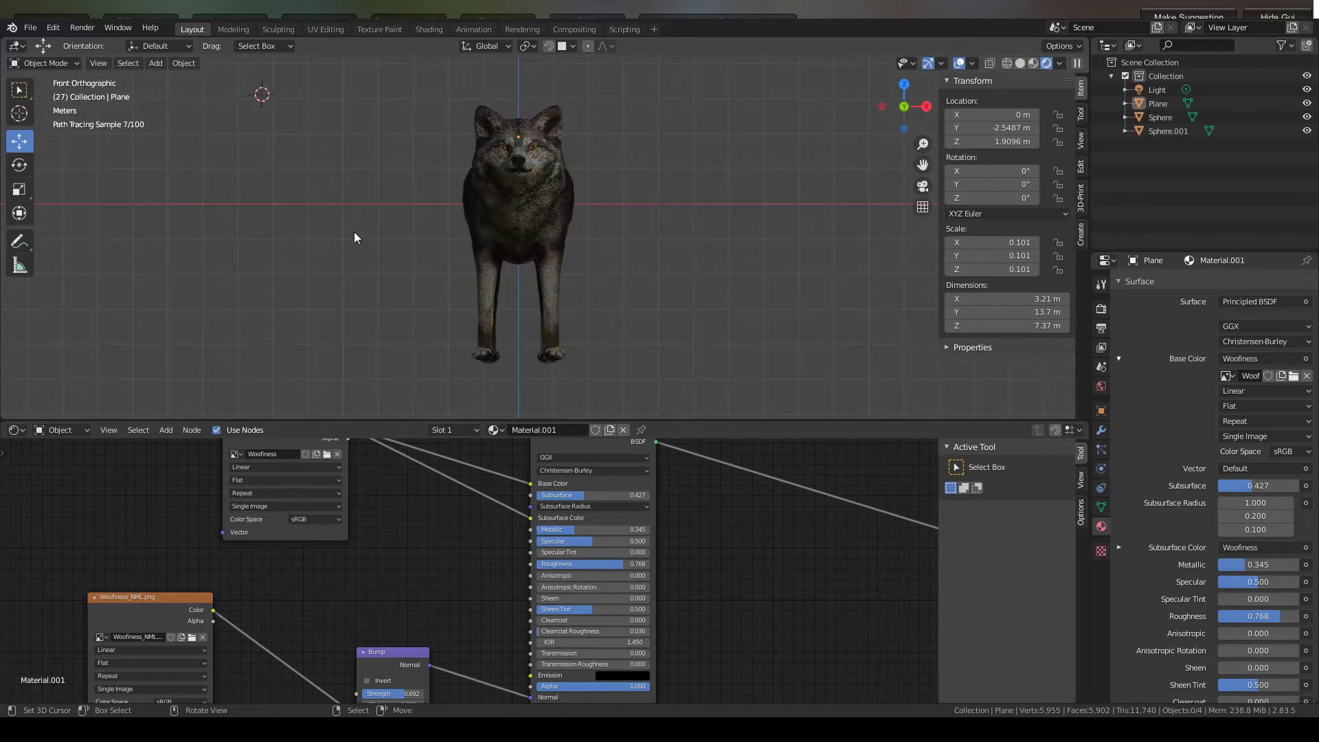
shift+right_click(518, 204)
key(KP_3)
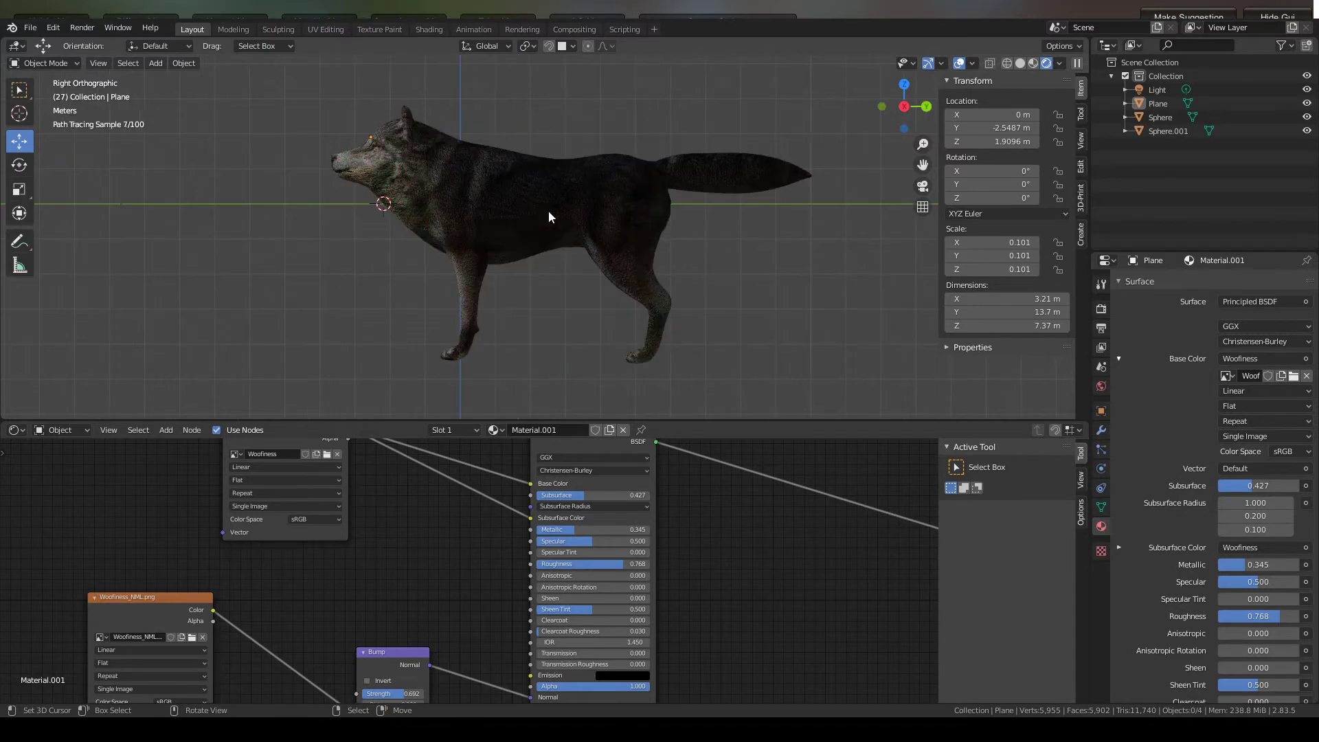
shift+right_click(470, 196)
shift+right_click(470, 185)
shift+right_click(611, 195)
scroll(712, 274, up, 1)
scroll(715, 277, down, 1)
middle_drag(715, 277, 677, 269)
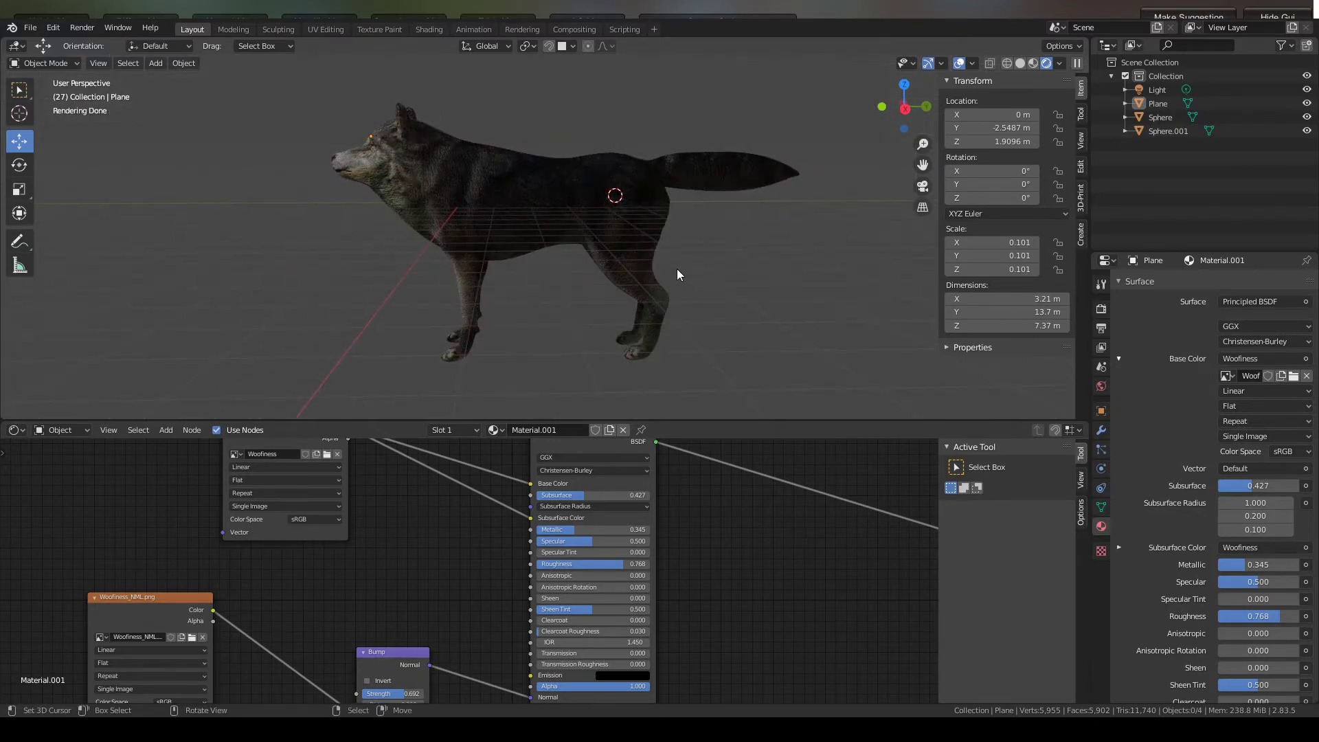
key(KP_3)
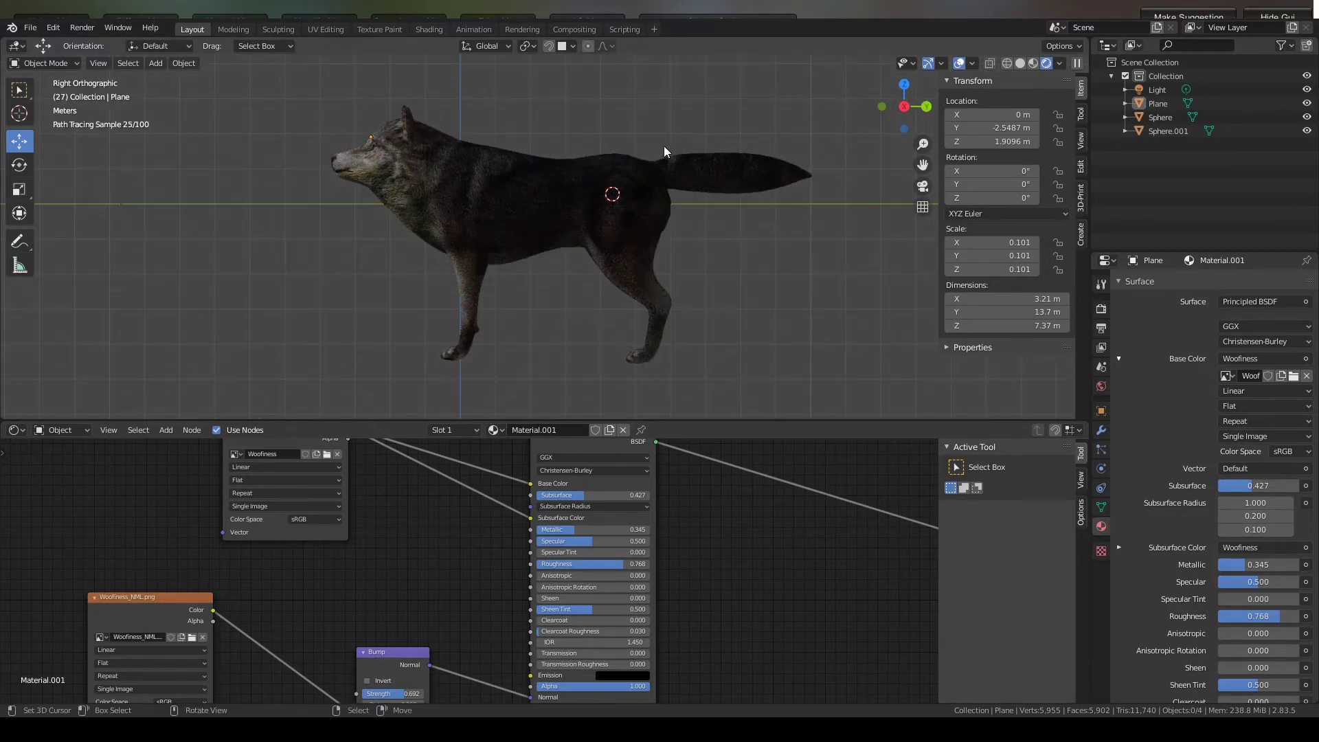
click(624, 189)
click(619, 191)
click(621, 192)
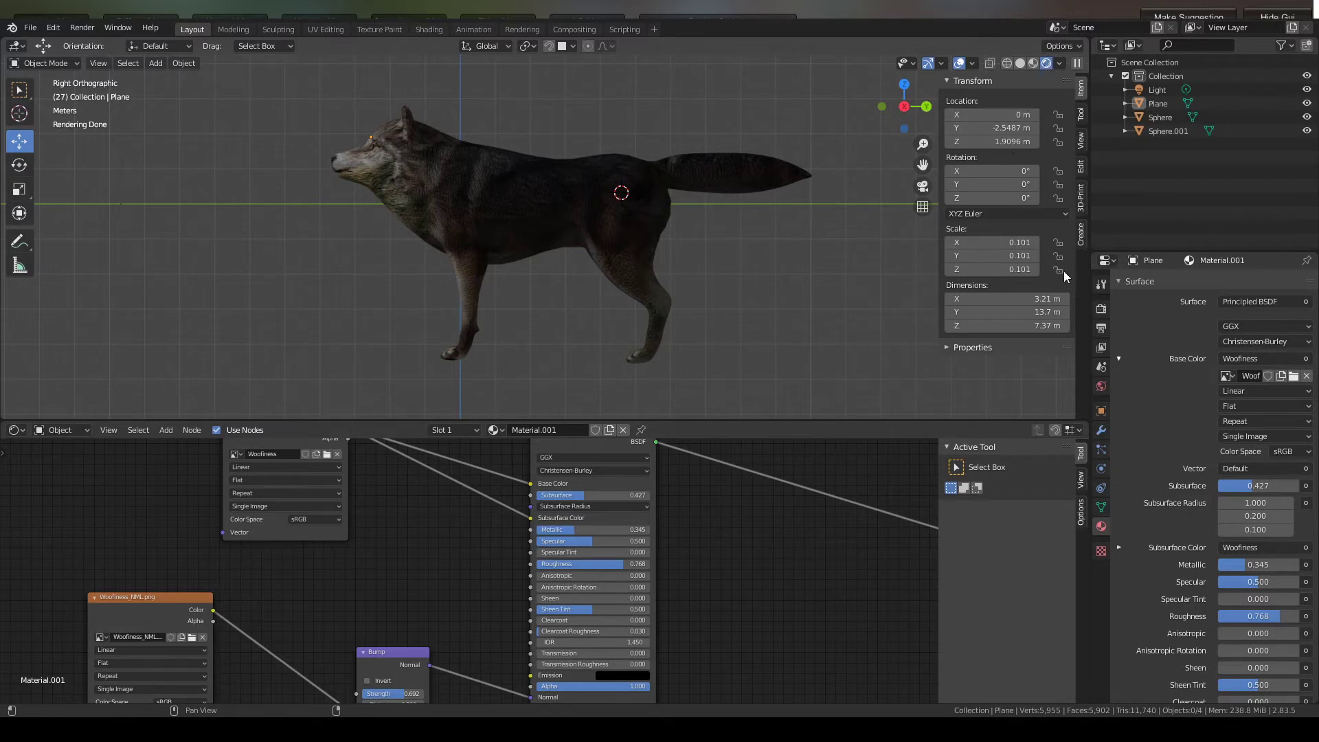
- Set the 3D cursor's X location to 0 m so it sits on the wolf's centre line
click(1081, 140)
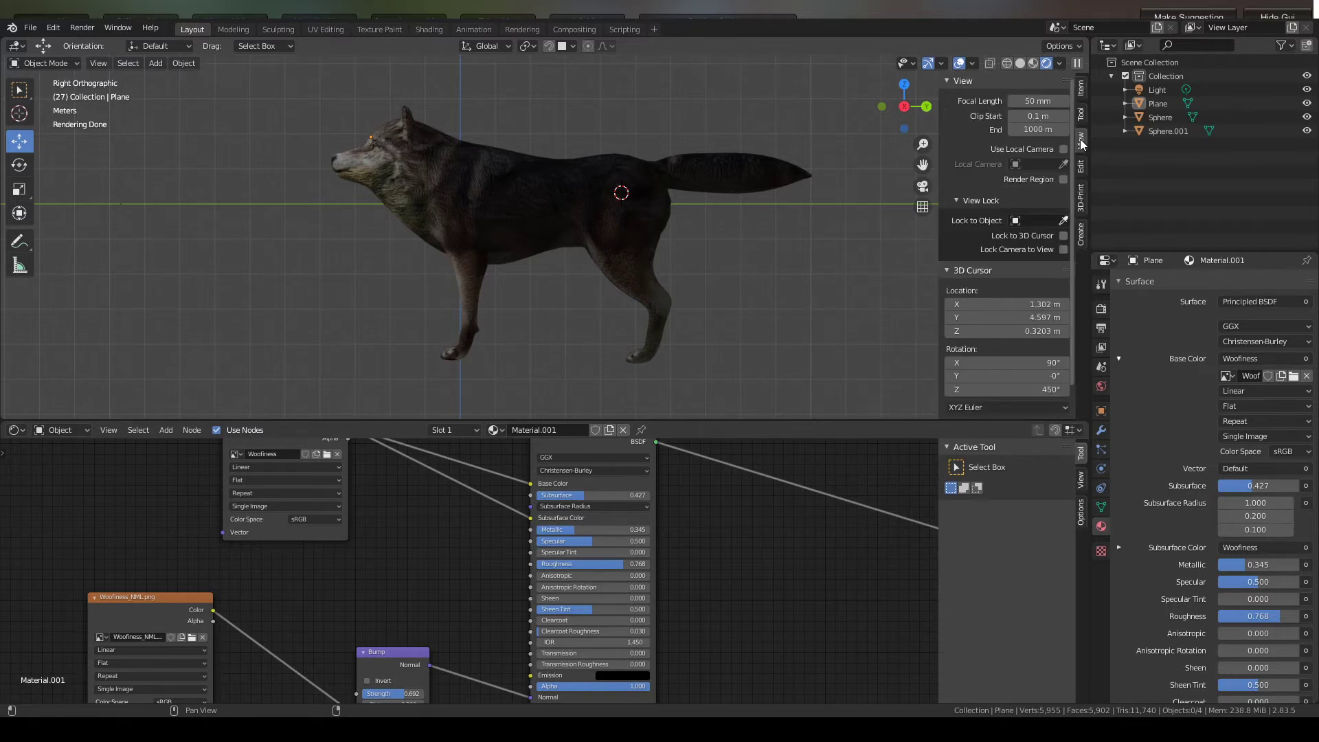
click(1043, 304)
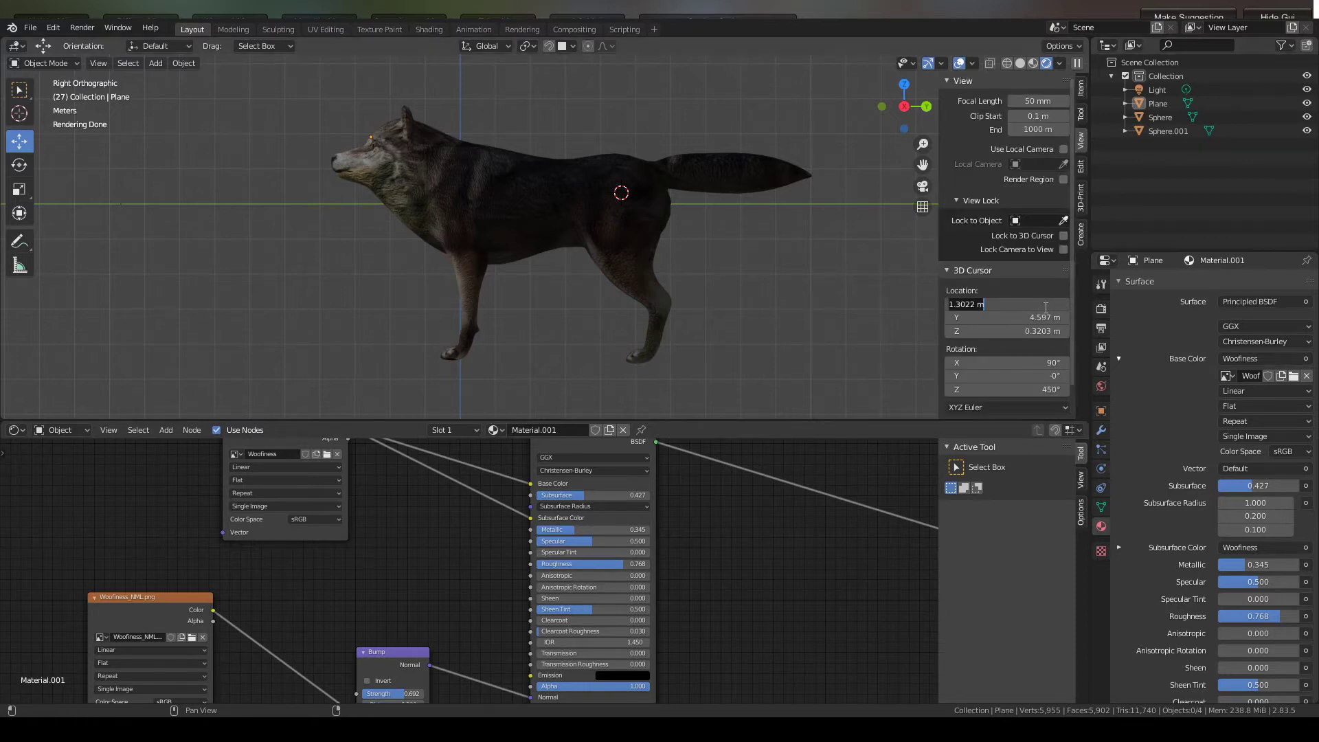
text(0)
key(Return)
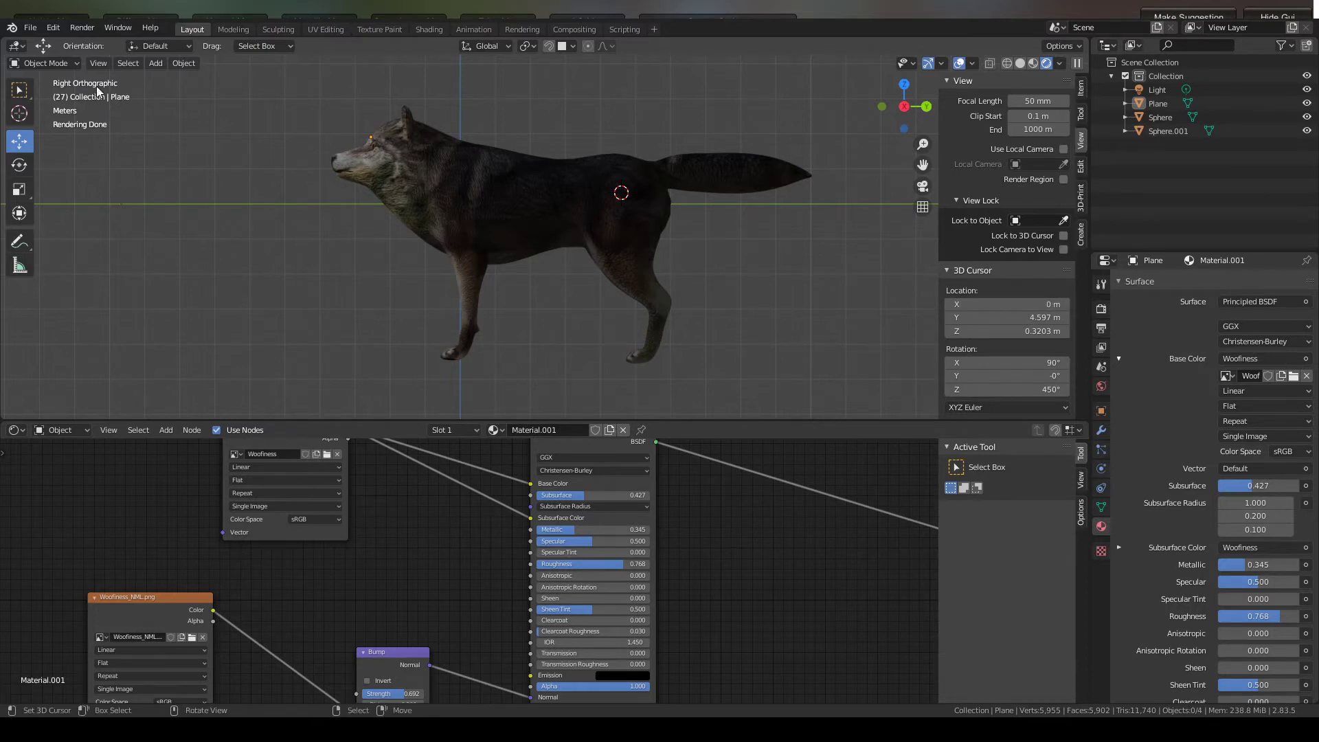
- Add an armature at the 3D cursor in the wolf's hips
click(147, 68)
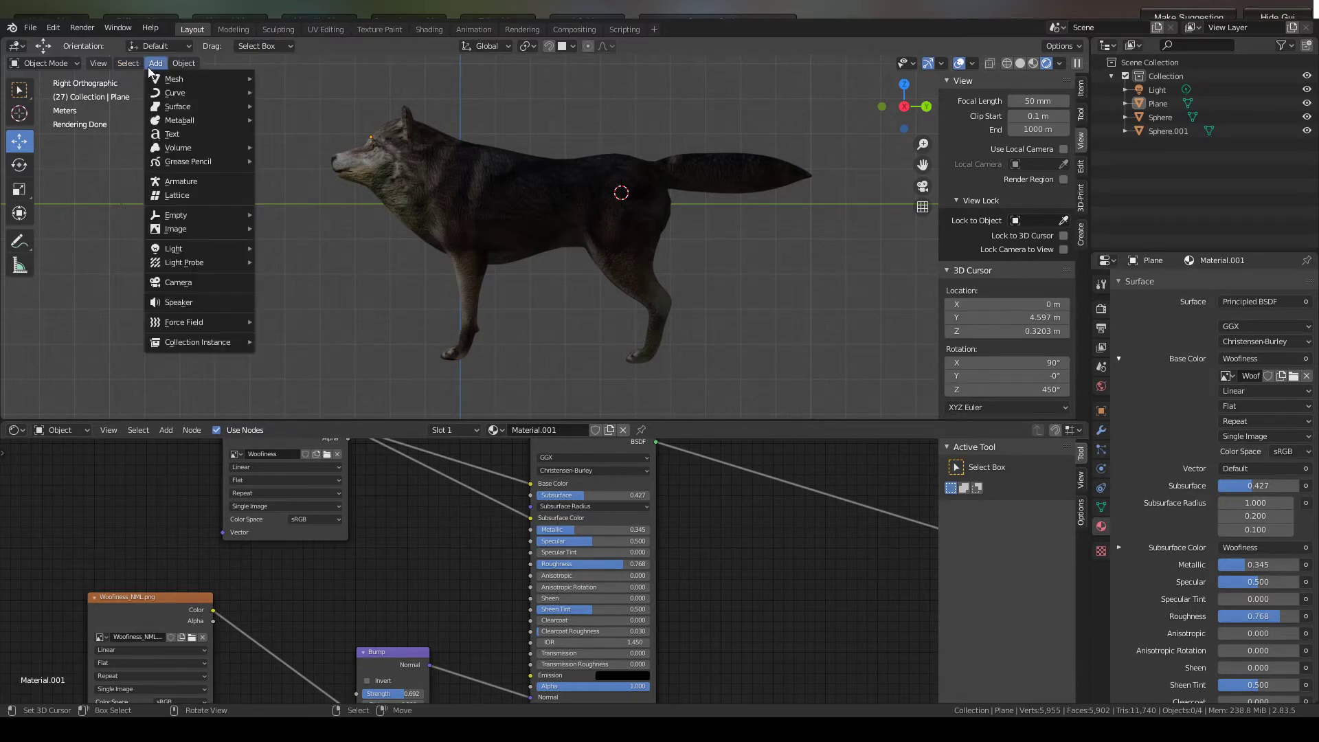
click(189, 178)
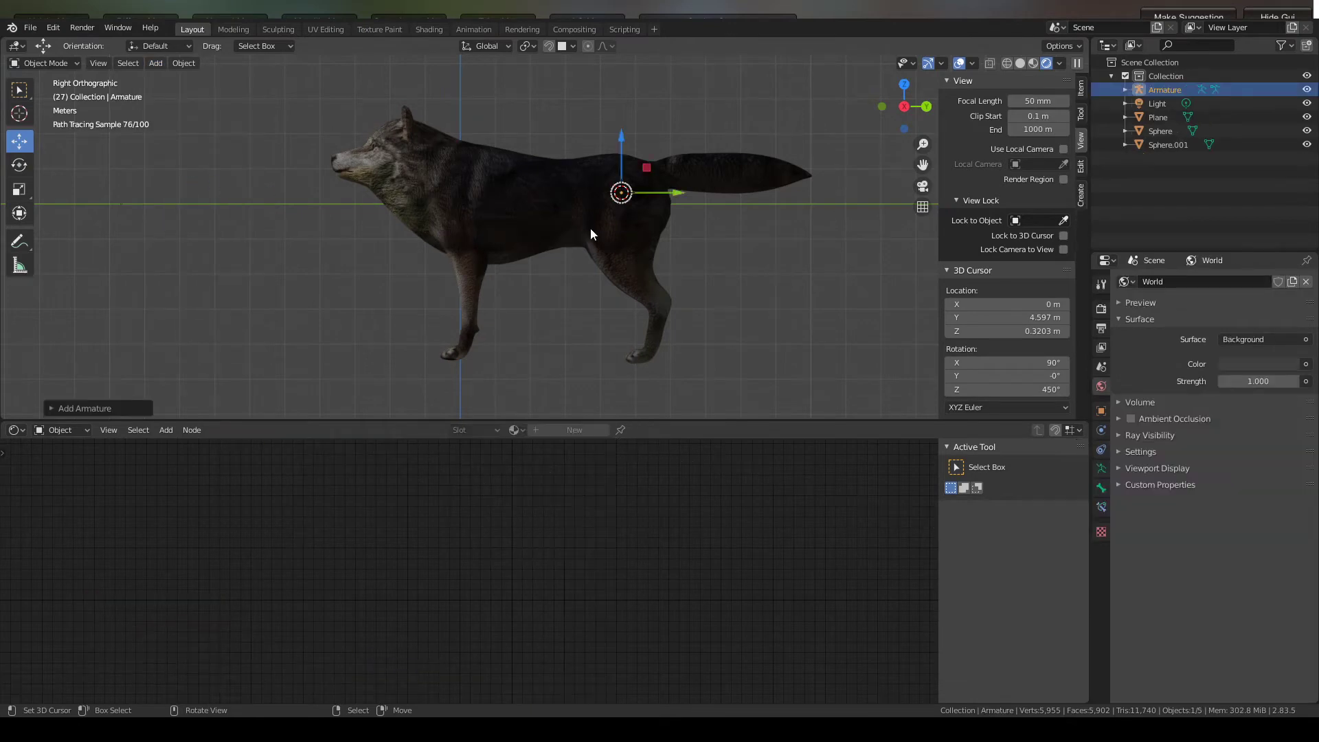
- Switch the viewport to solid shading and set the armature to display In Front of the wolf mesh
click(1018, 63)
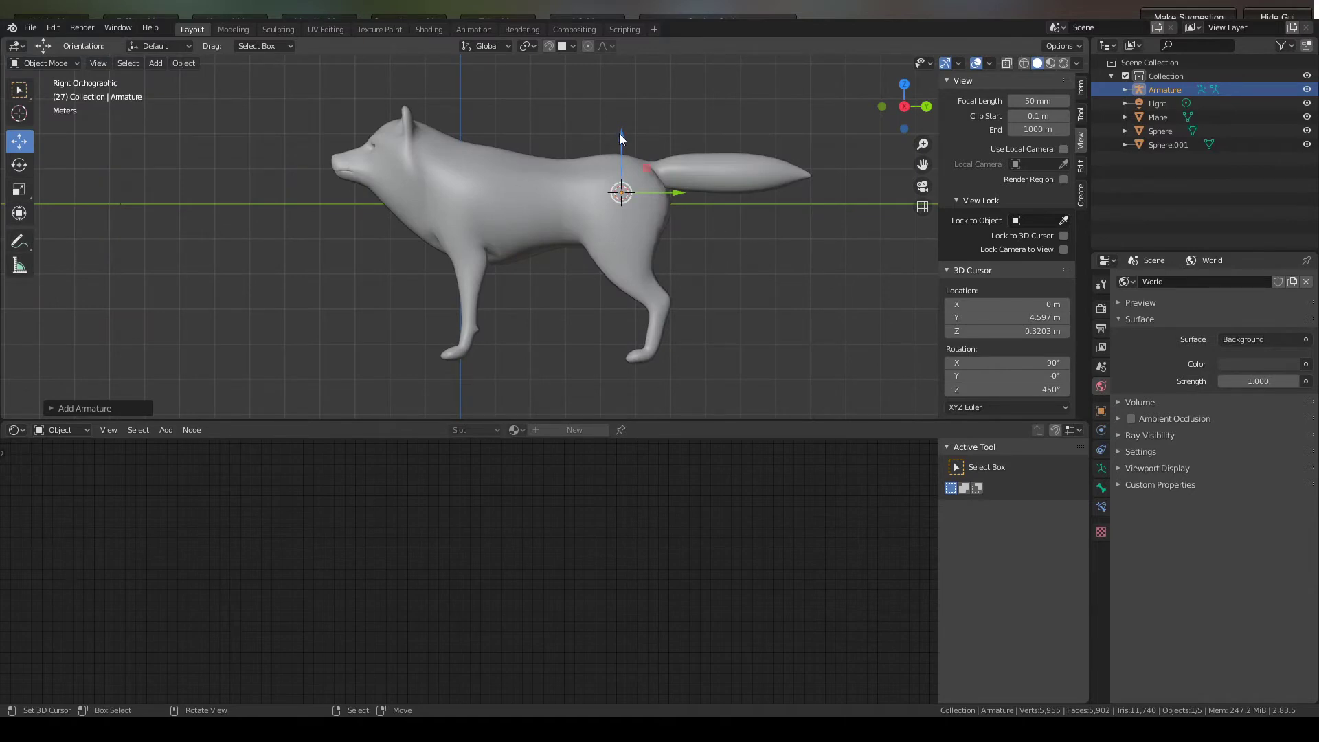
click(1101, 412)
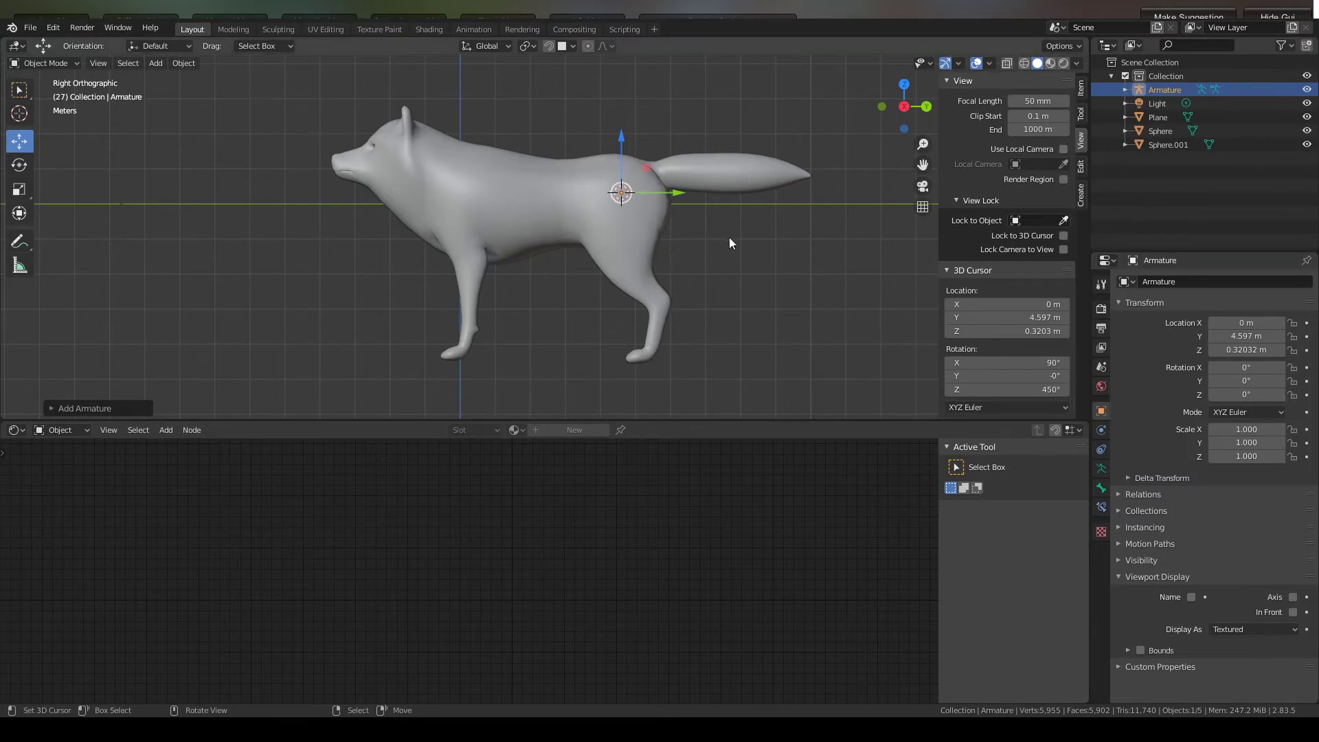
drag(624, 139, 623, 109)
key(ctrl+z)
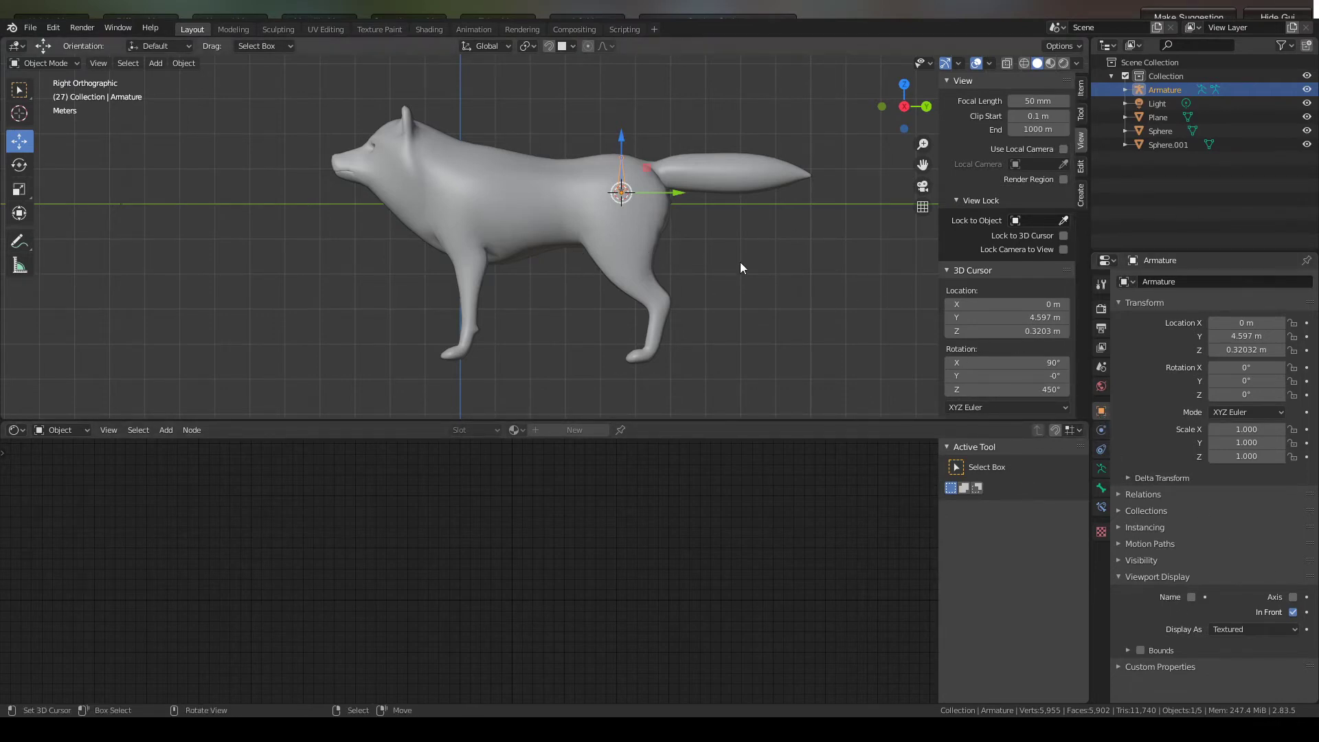
- In Edit Mode, lay the first bone horizontally forward from the hips and extrude a spine bone about 3.3 m forward to the shoulders
click(622, 161)
click(626, 188)
click(45, 63)
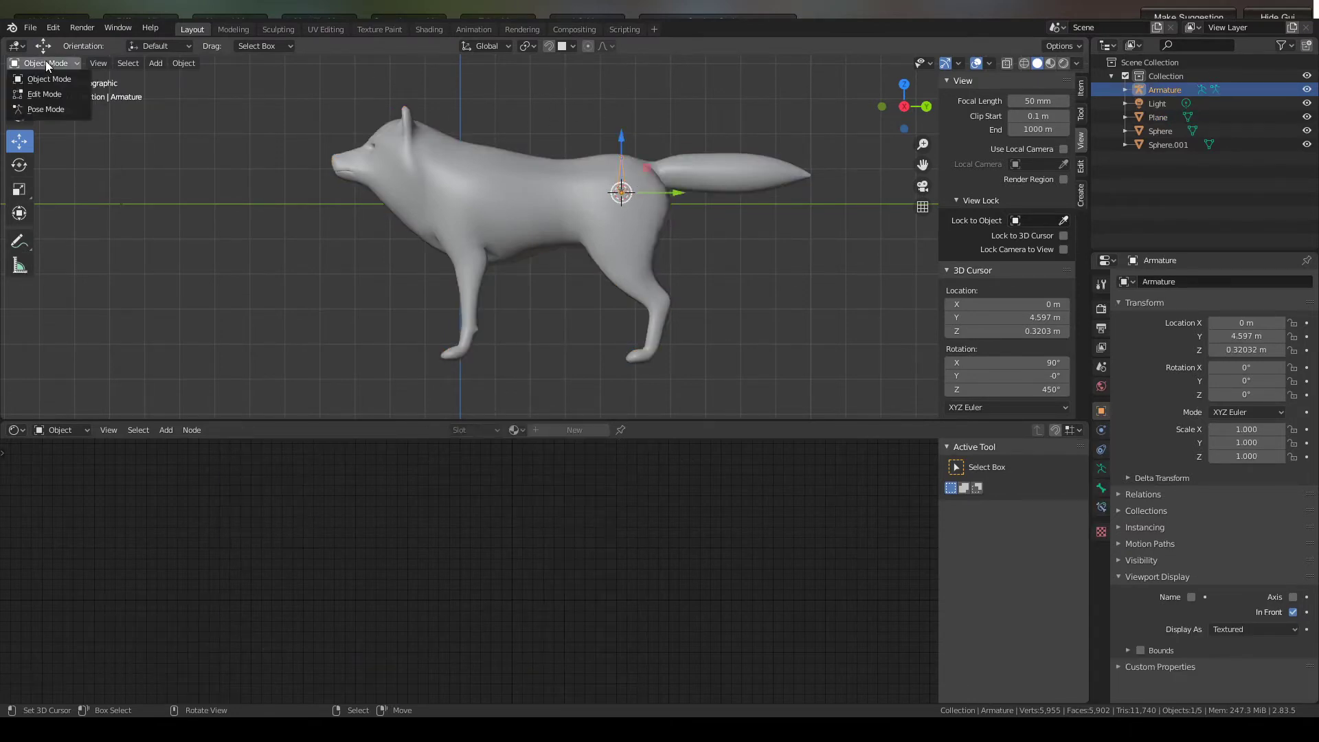
click(47, 93)
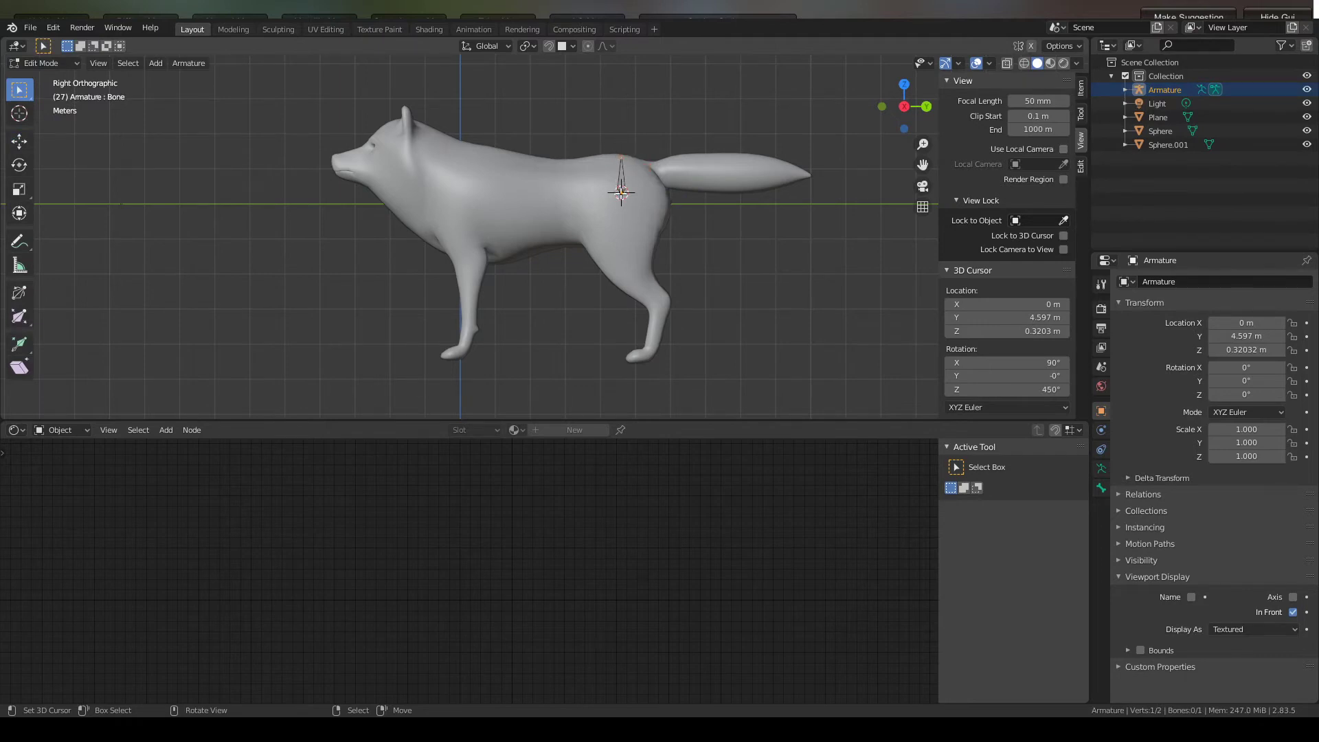
click(19, 141)
drag(660, 159, 582, 159)
drag(544, 97, 545, 130)
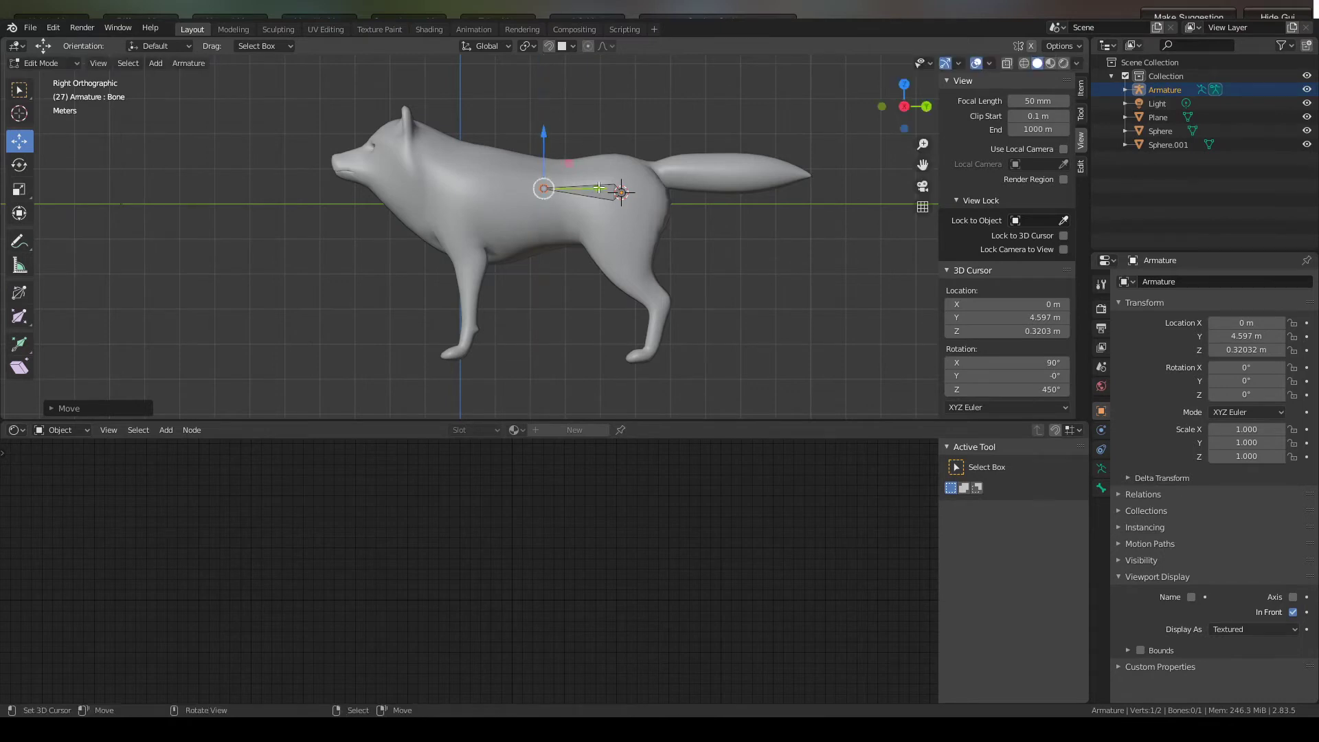
drag(599, 188, 631, 188)
drag(577, 126, 576, 132)
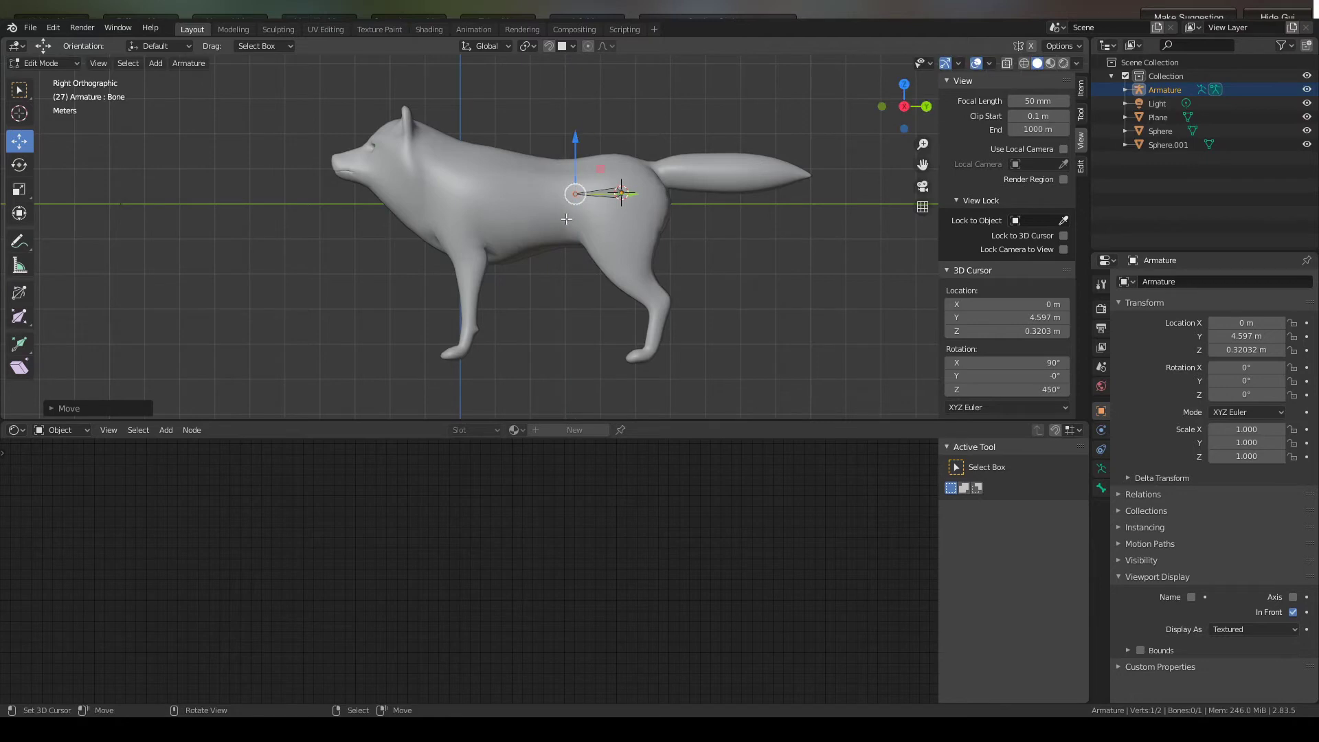
key(e)
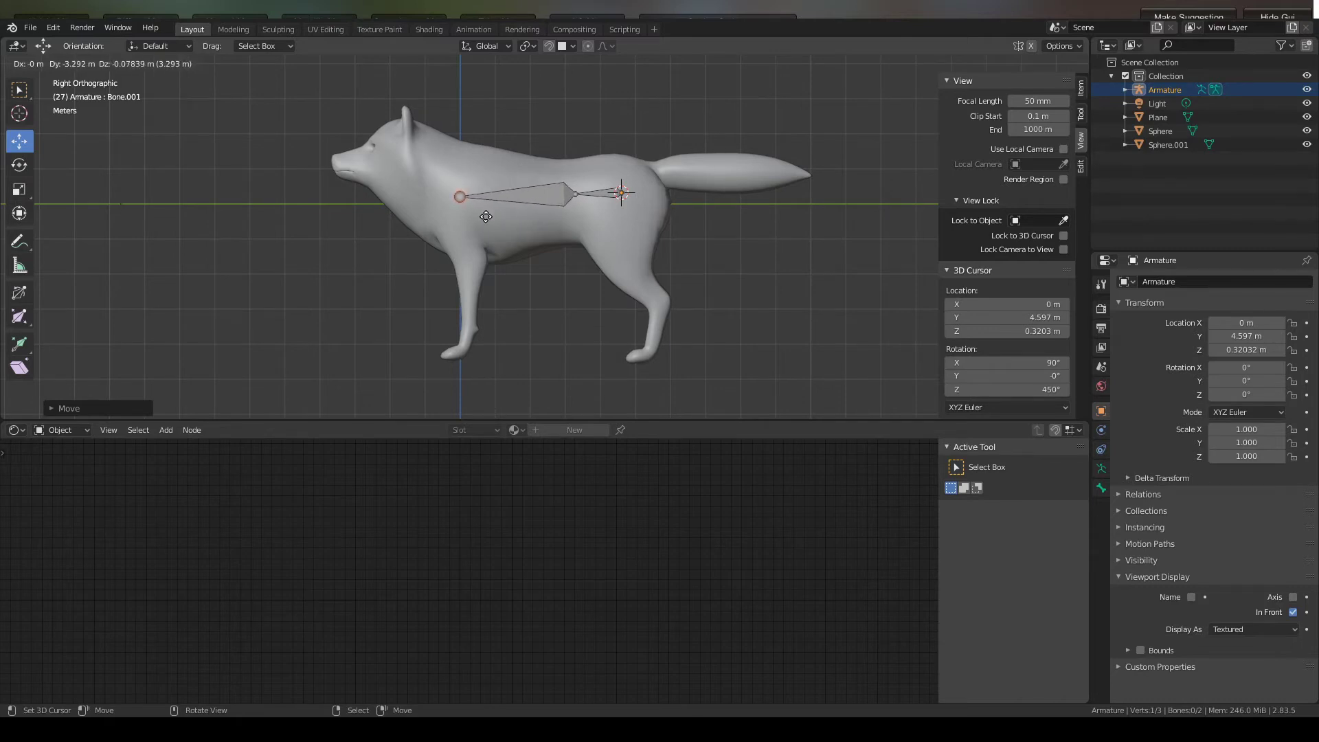
click(488, 216)
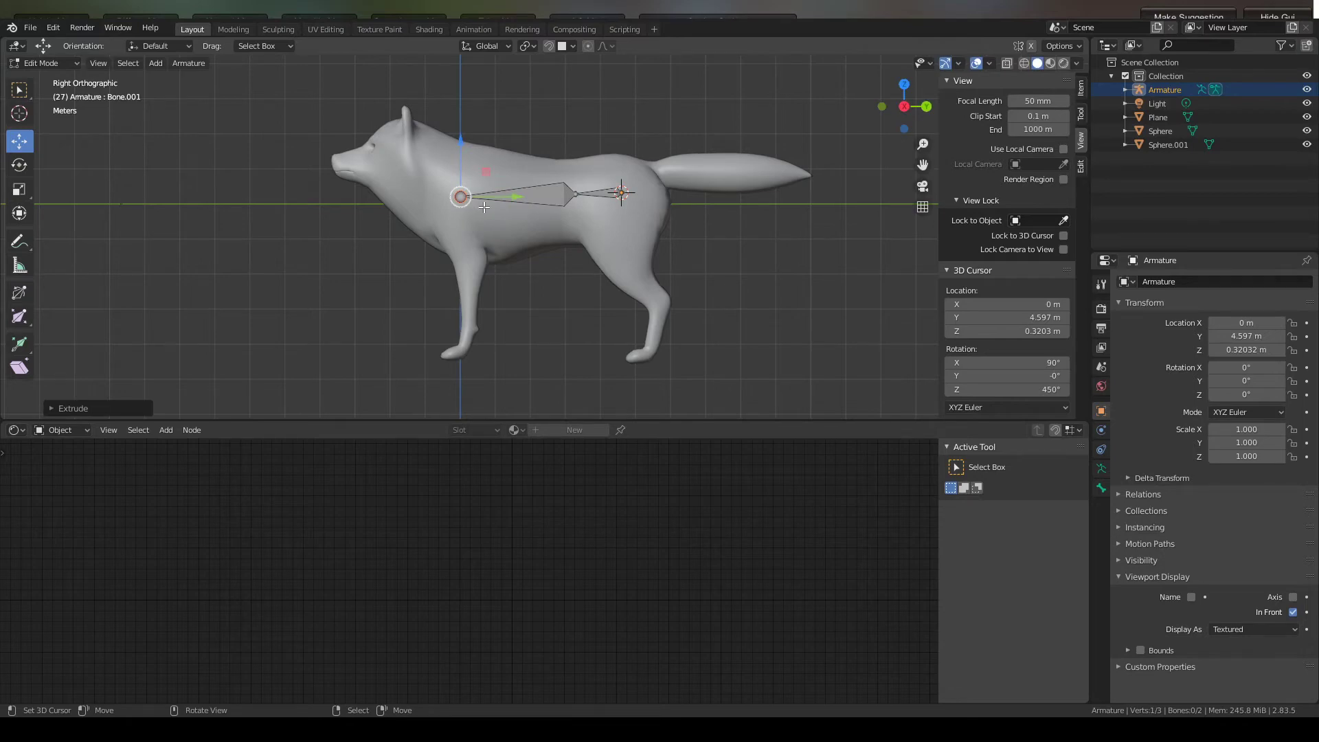
key(e)
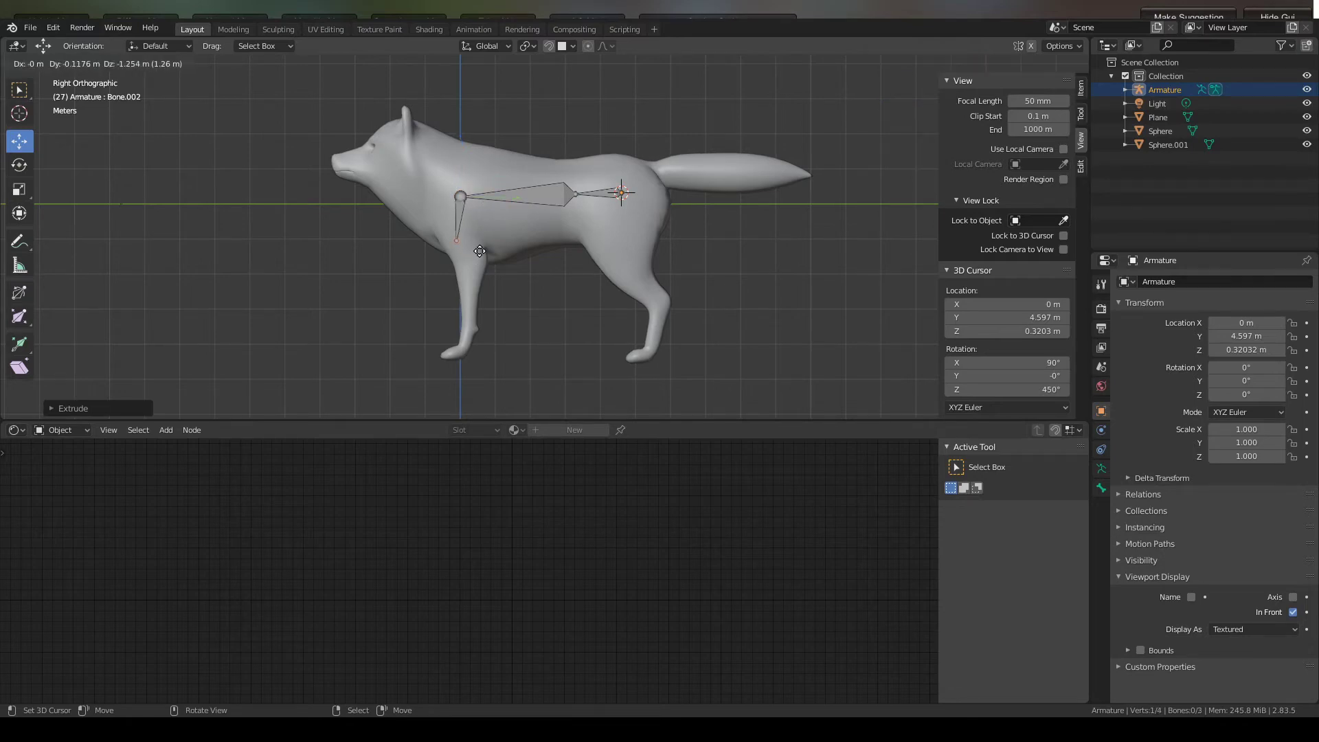
right_click(480, 251)
key(ctrl+z)
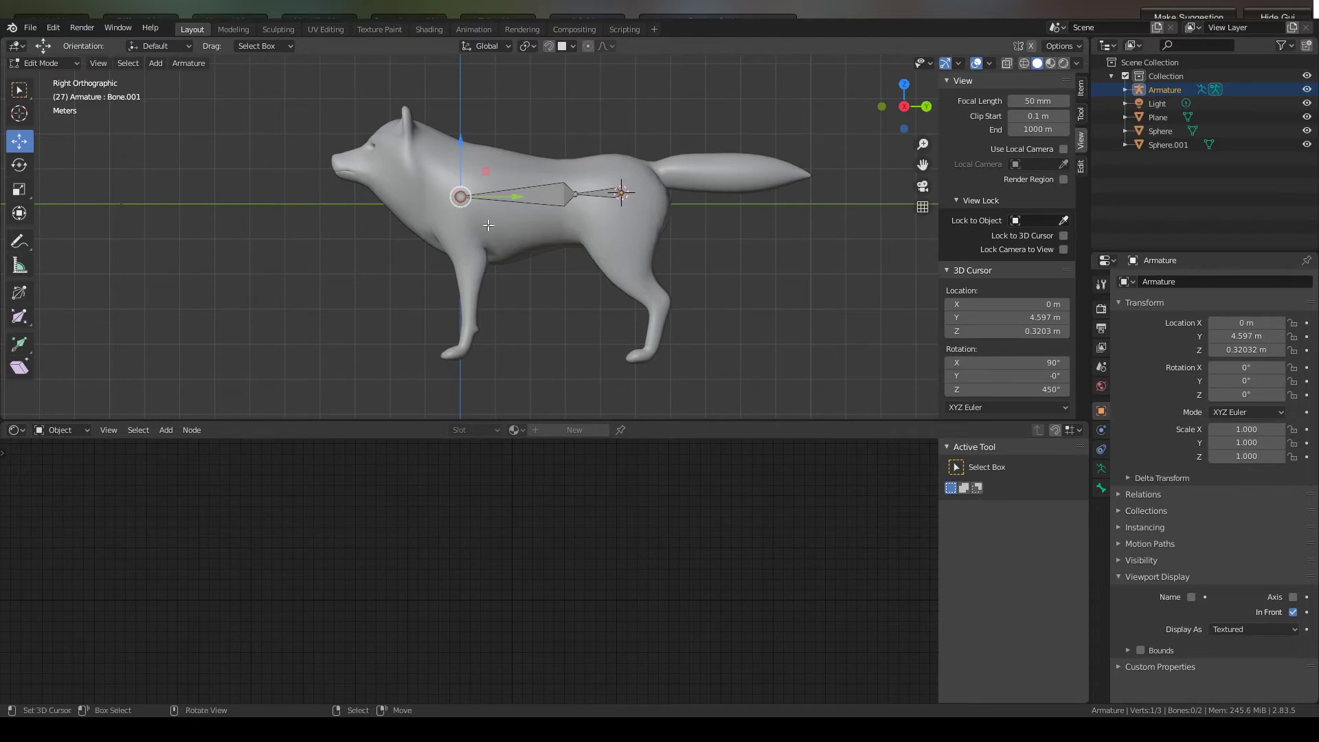
- Extrude a neck bone from the shoulders up to the ear base and a head bone forward to the forehead
key(e)
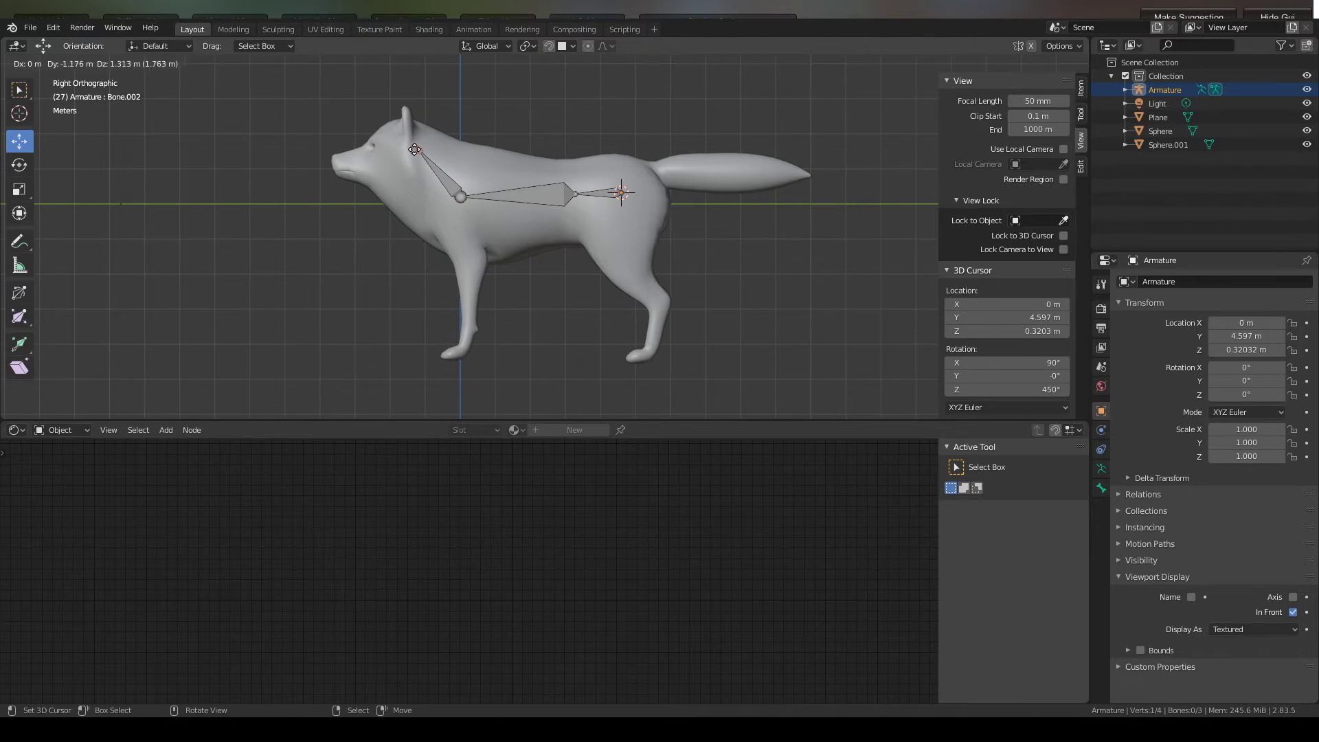
click(418, 146)
key(e)
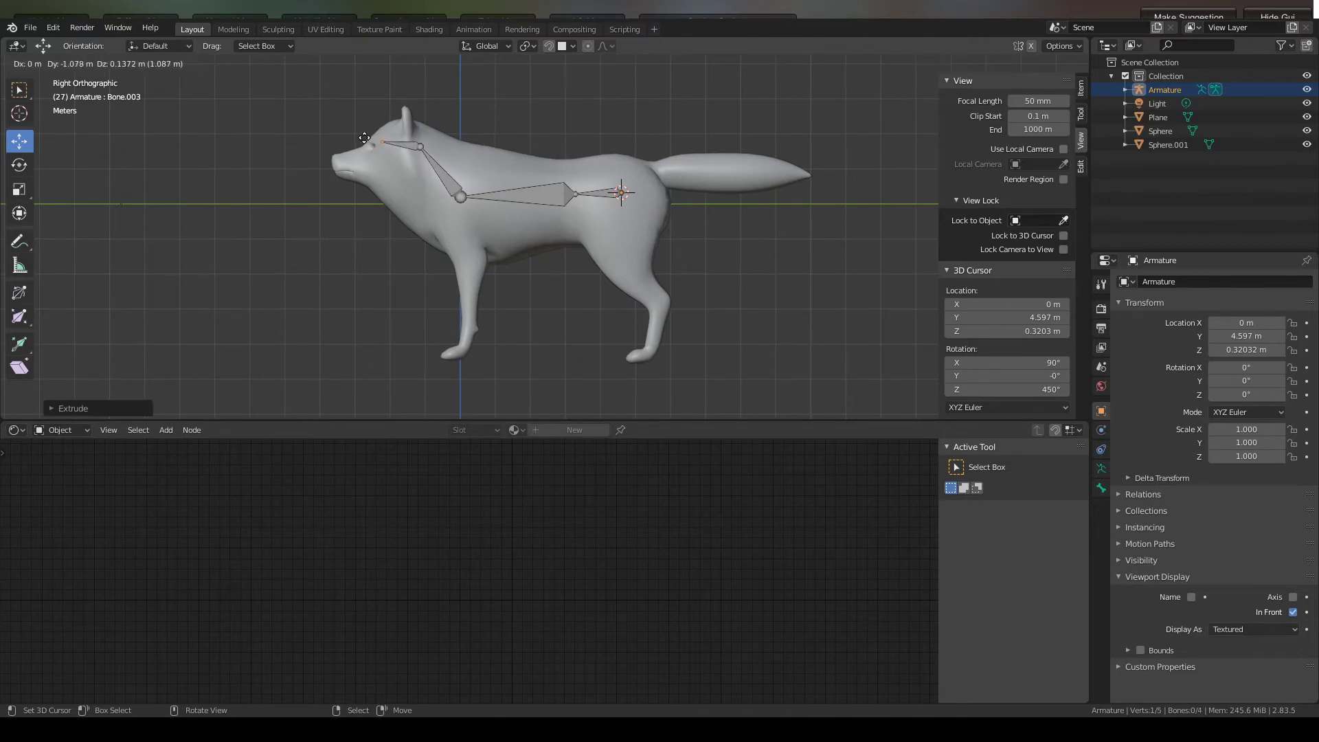
click(363, 141)
- Extrude one bone from the forehead down into the muzzle and another forward to the tip of the nose
key(e)
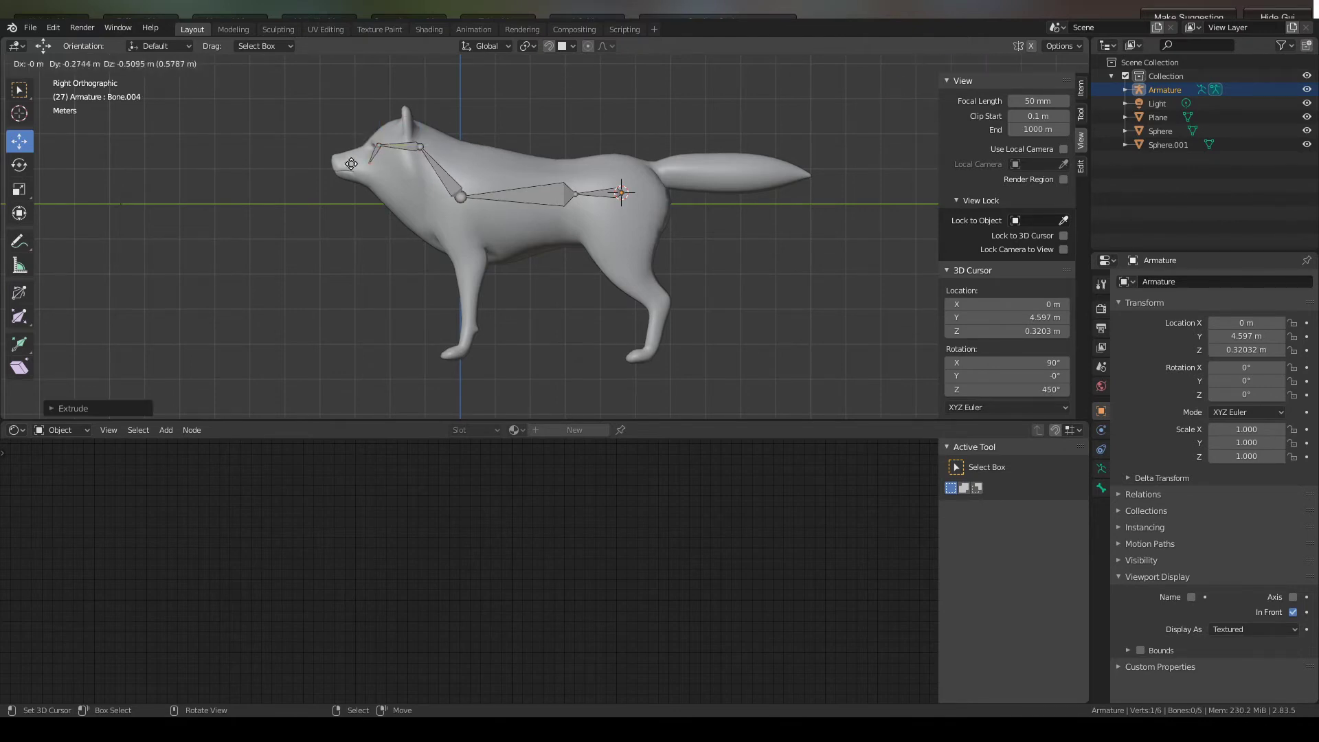
click(362, 165)
key(e)
click(321, 167)
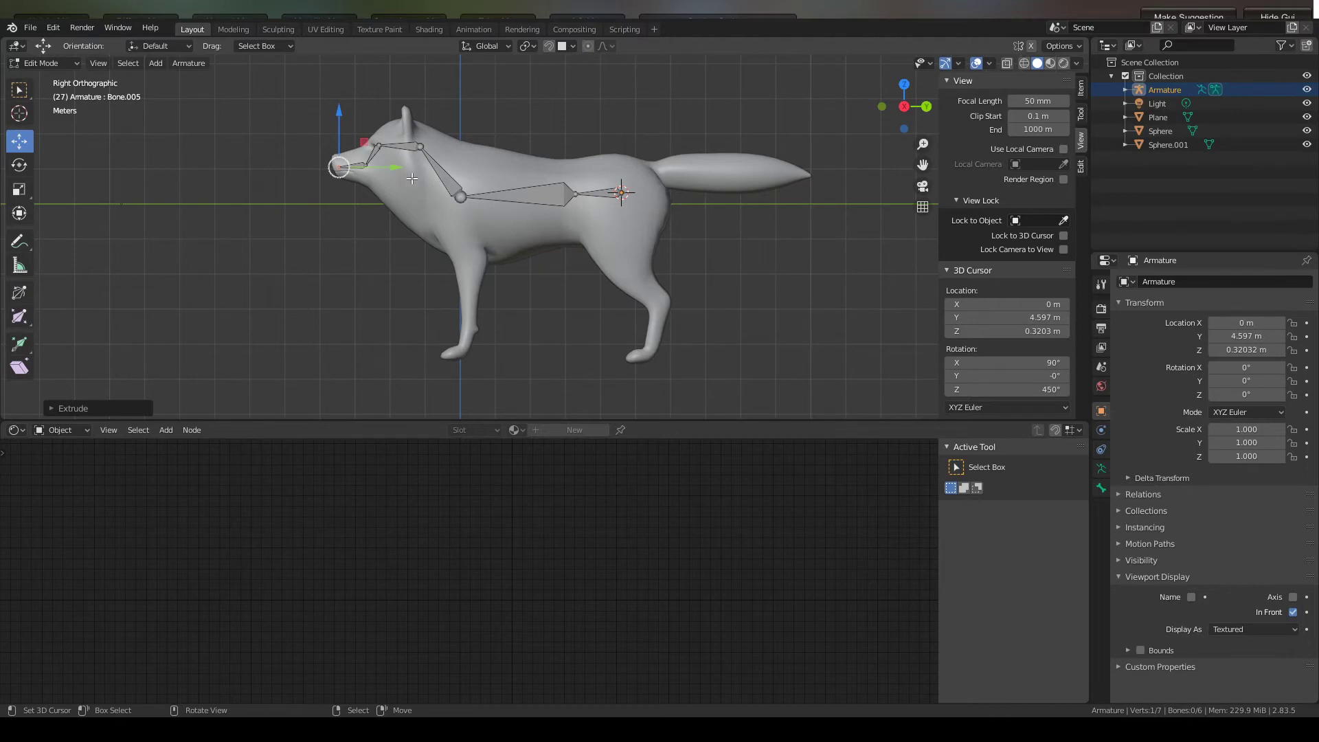
- Extrude a bone about 1.1 m long from the hip joint back to the tail base and nudge its tip slightly upward
scroll(412, 179, up, 1)
scroll(413, 180, down, 1)
right_click(621, 193)
key(e)
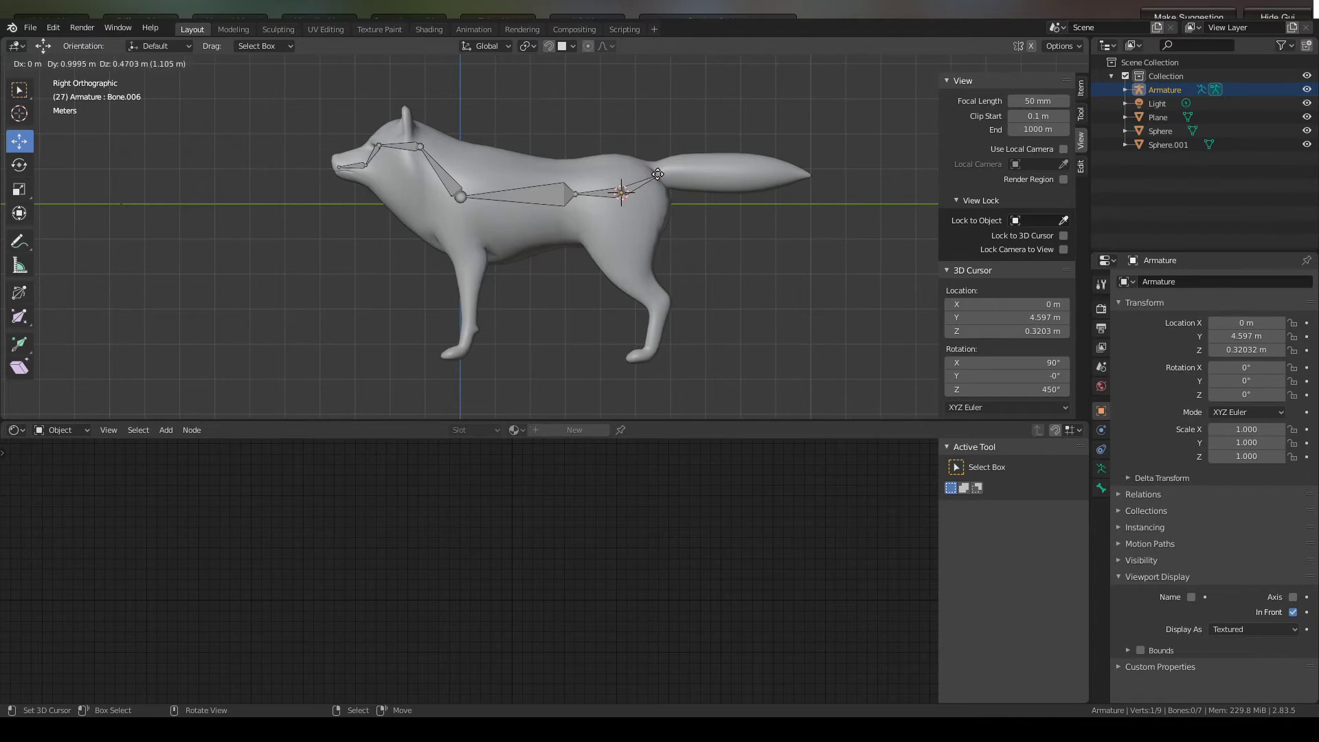
click(658, 174)
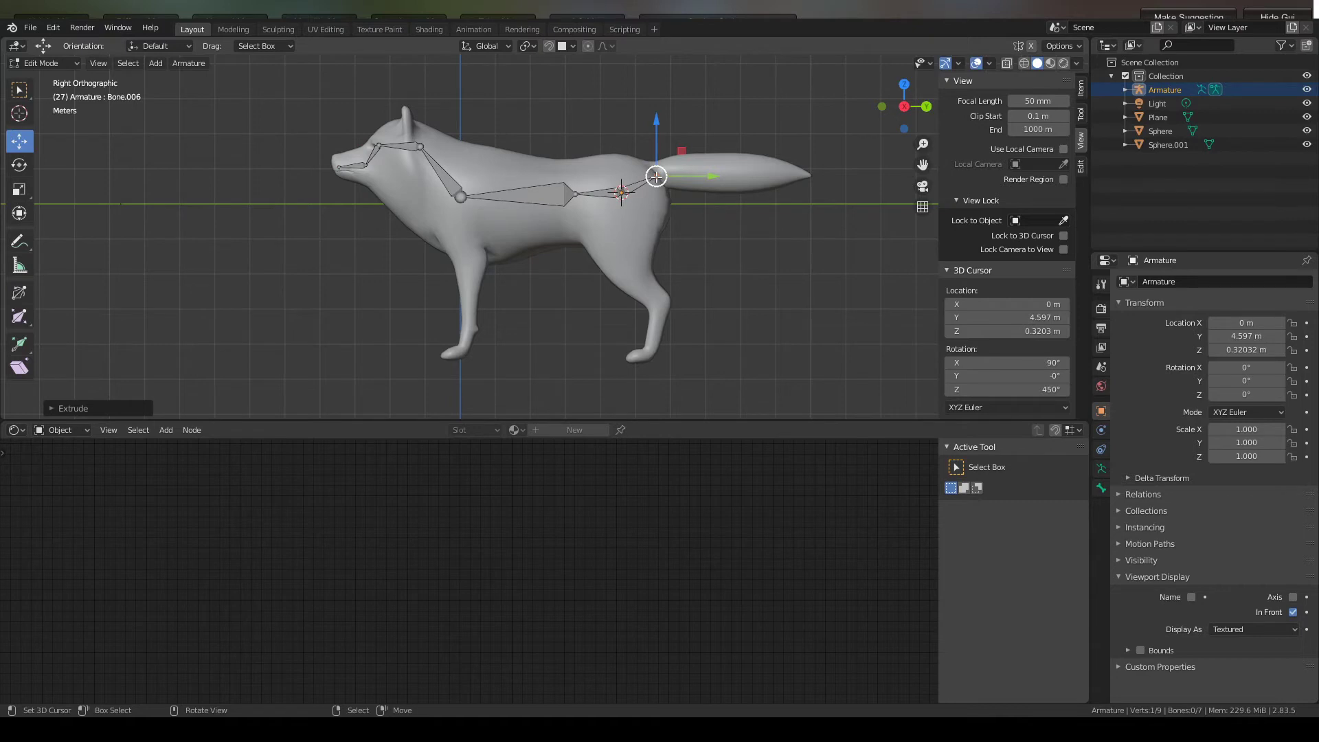
drag(656, 122, 657, 121)
- Extrude two bones along the tail, about 2 m and 1.9 m long, ending near the tail tip
key(e)
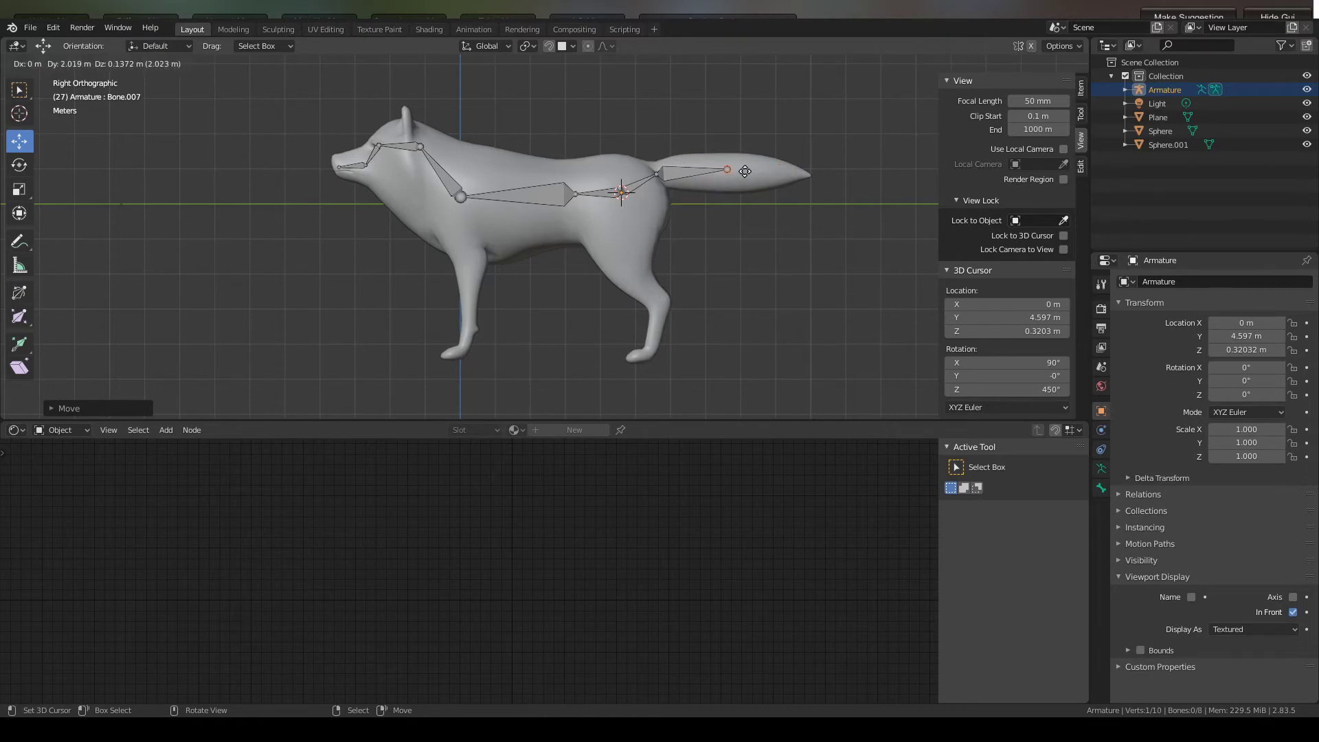
click(743, 173)
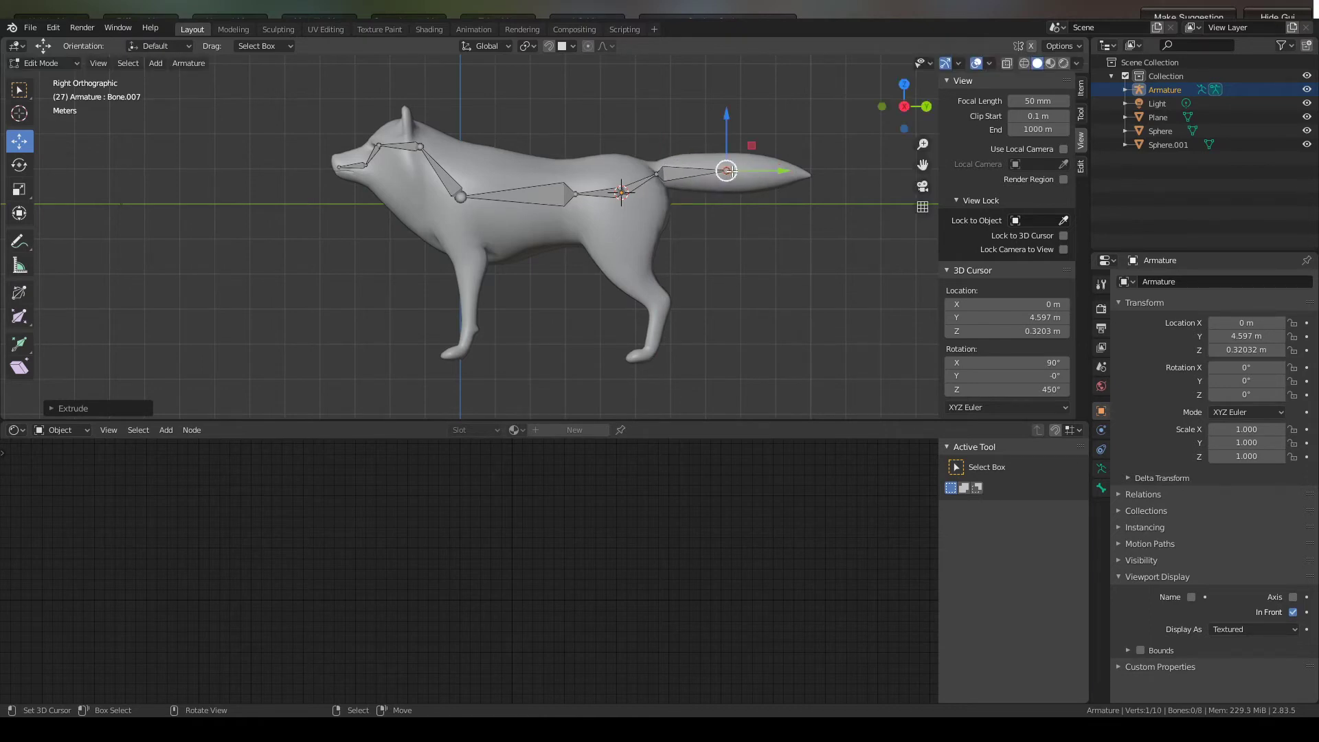
key(e)
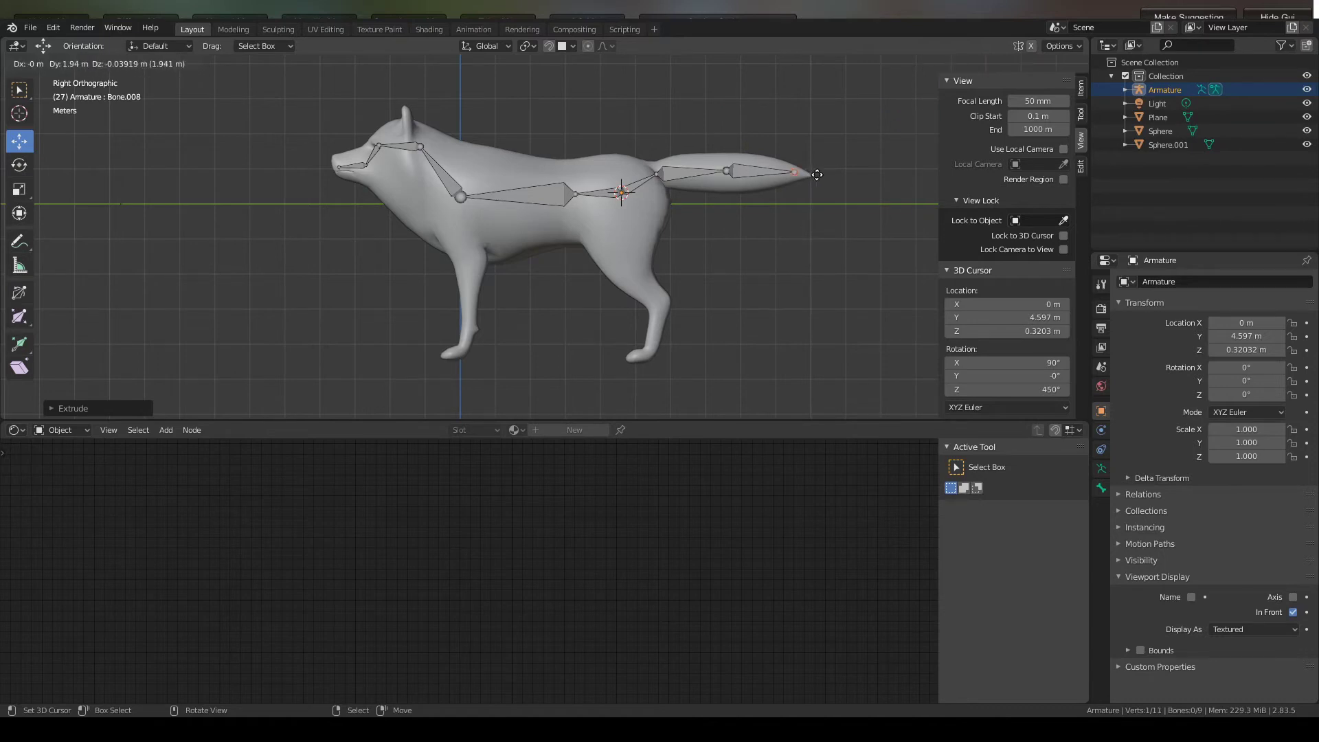
click(818, 175)
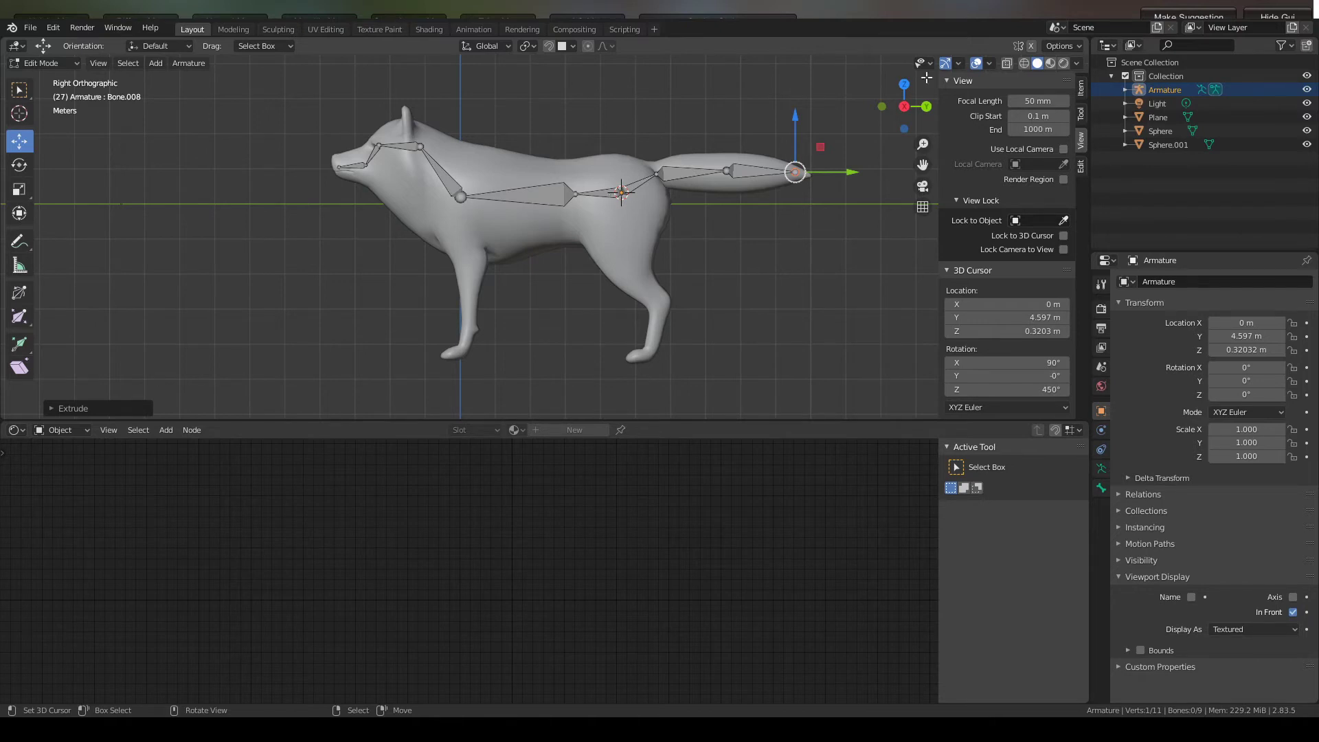
- Enable X-axis mirroring and fork-extrude a pair of shoulder bones about 1.4 m down and outward from the spine's front joint
click(1031, 46)
key(KP_1)
key(KP_3)
key(KP_1)
key(KP_3)
click(460, 196)
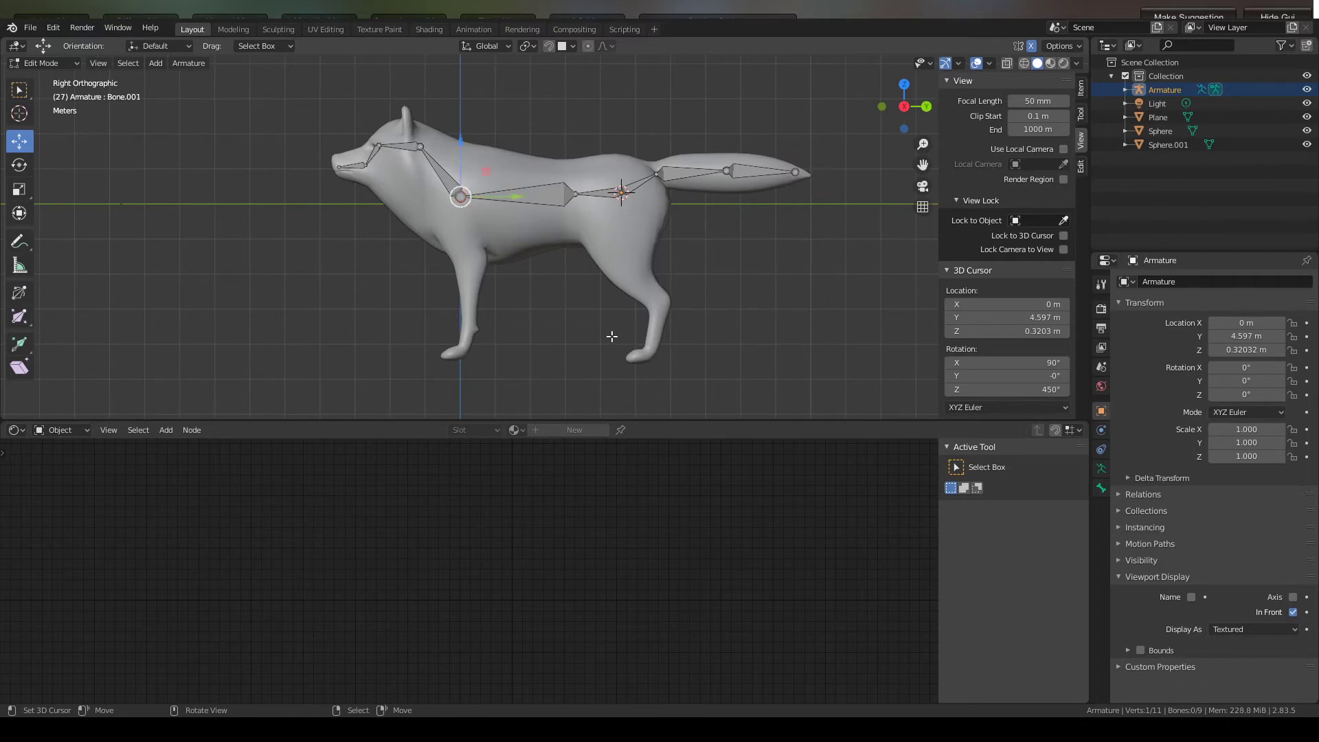
key(KP_1)
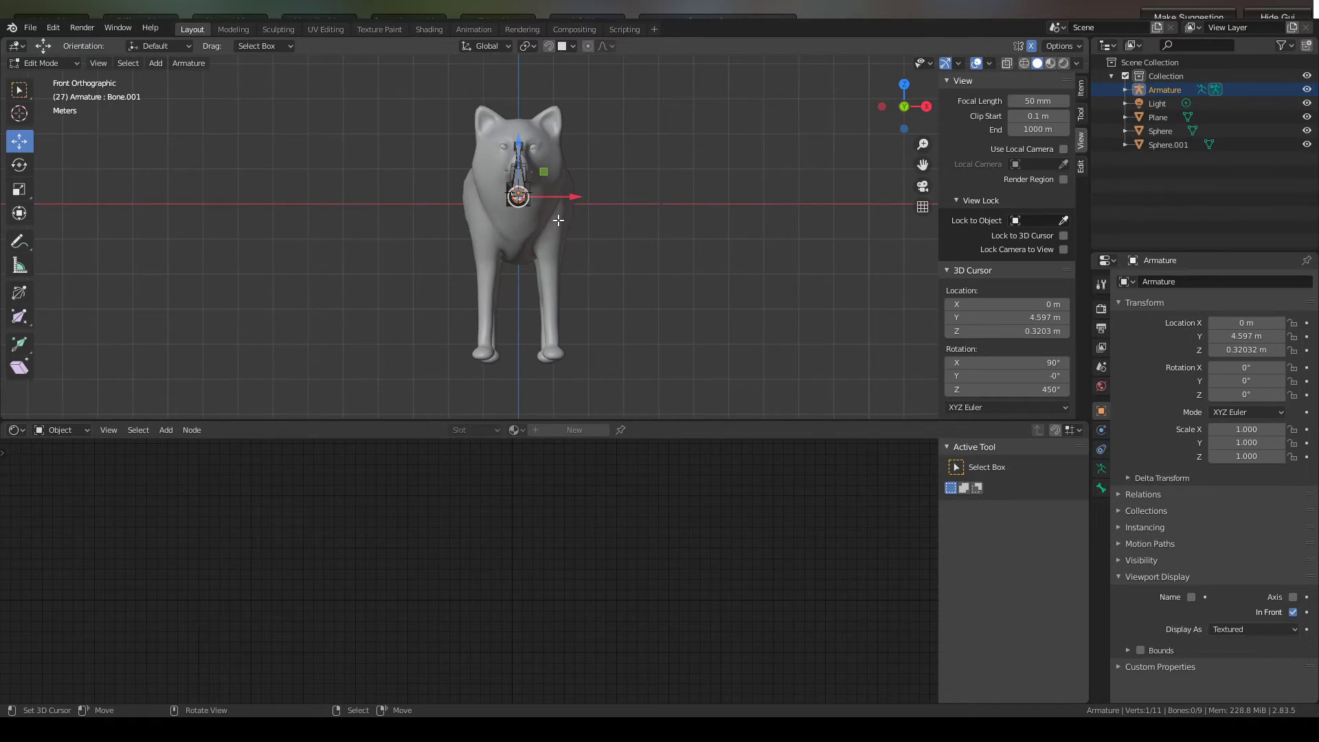
key(shift)
key(shift+e)
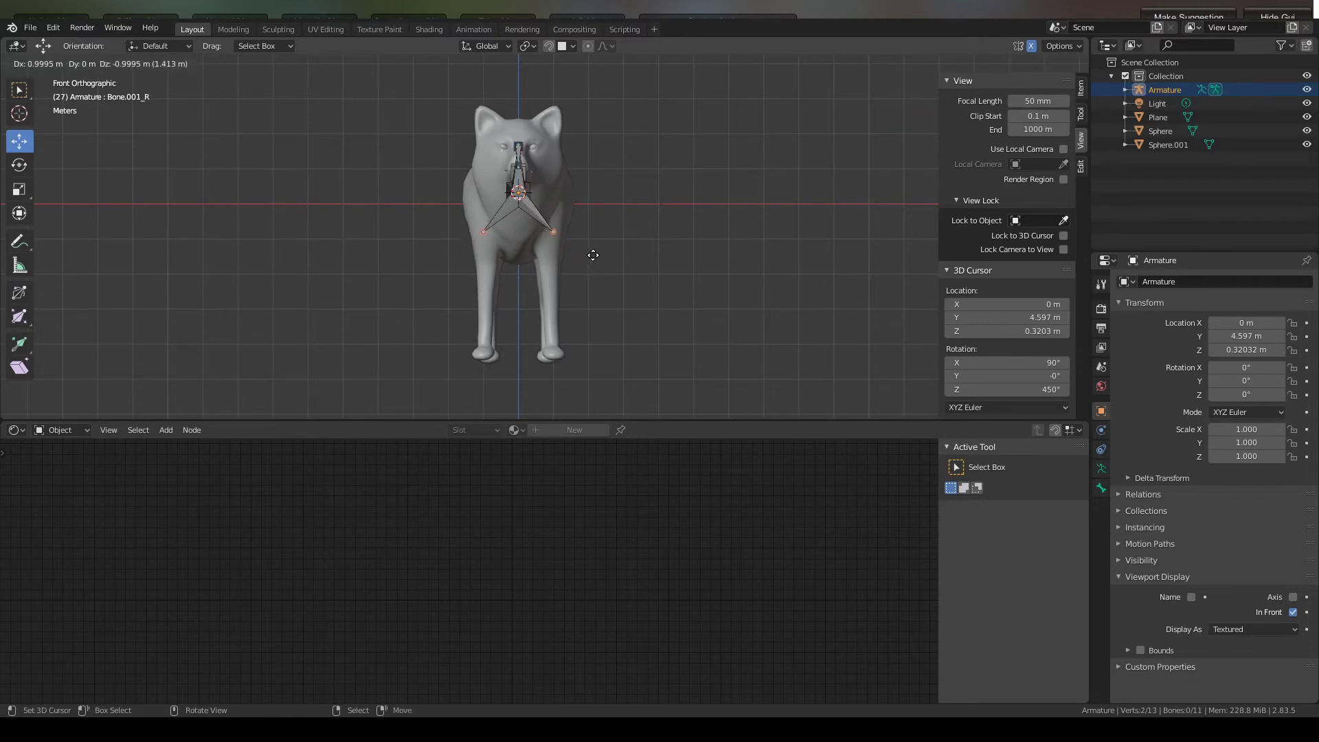
click(593, 254)
- In the right view, move the shoulder bones' tips down and slightly forward to the tops of the front legs
key(KP_3)
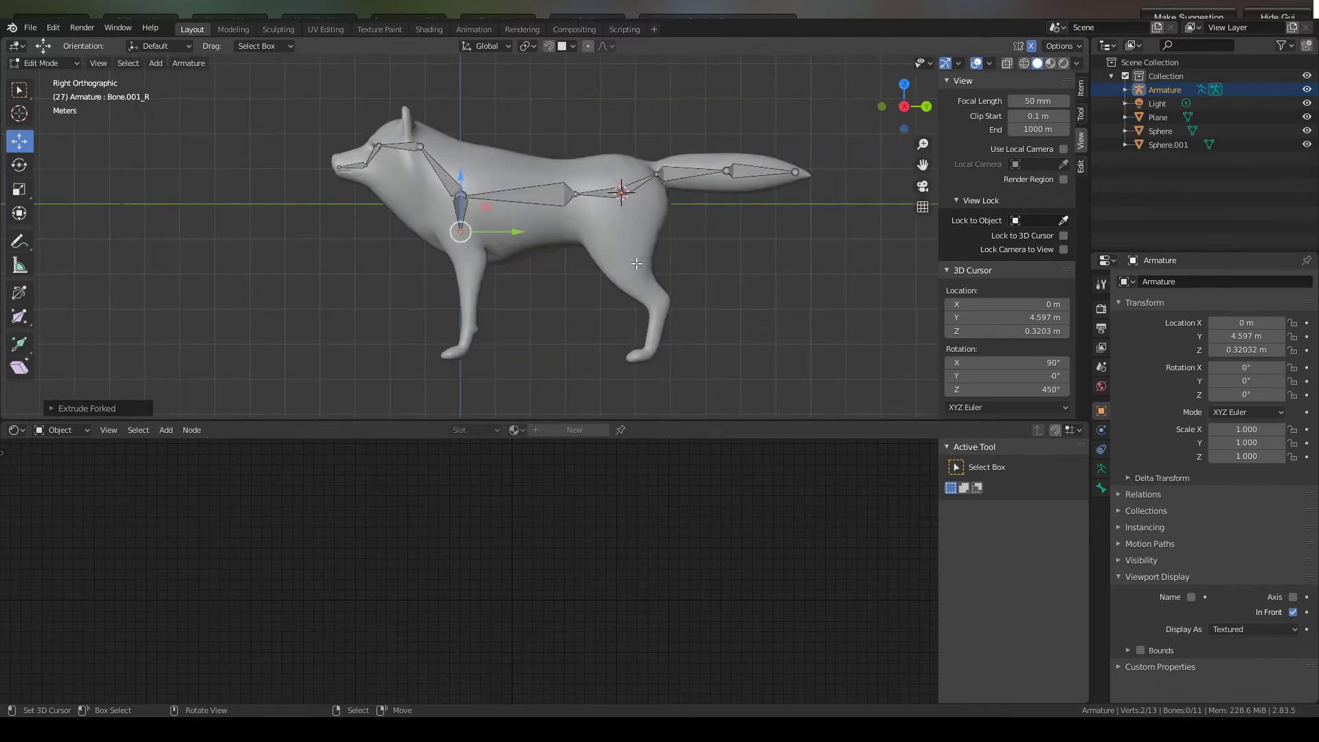
drag(518, 234, 508, 235)
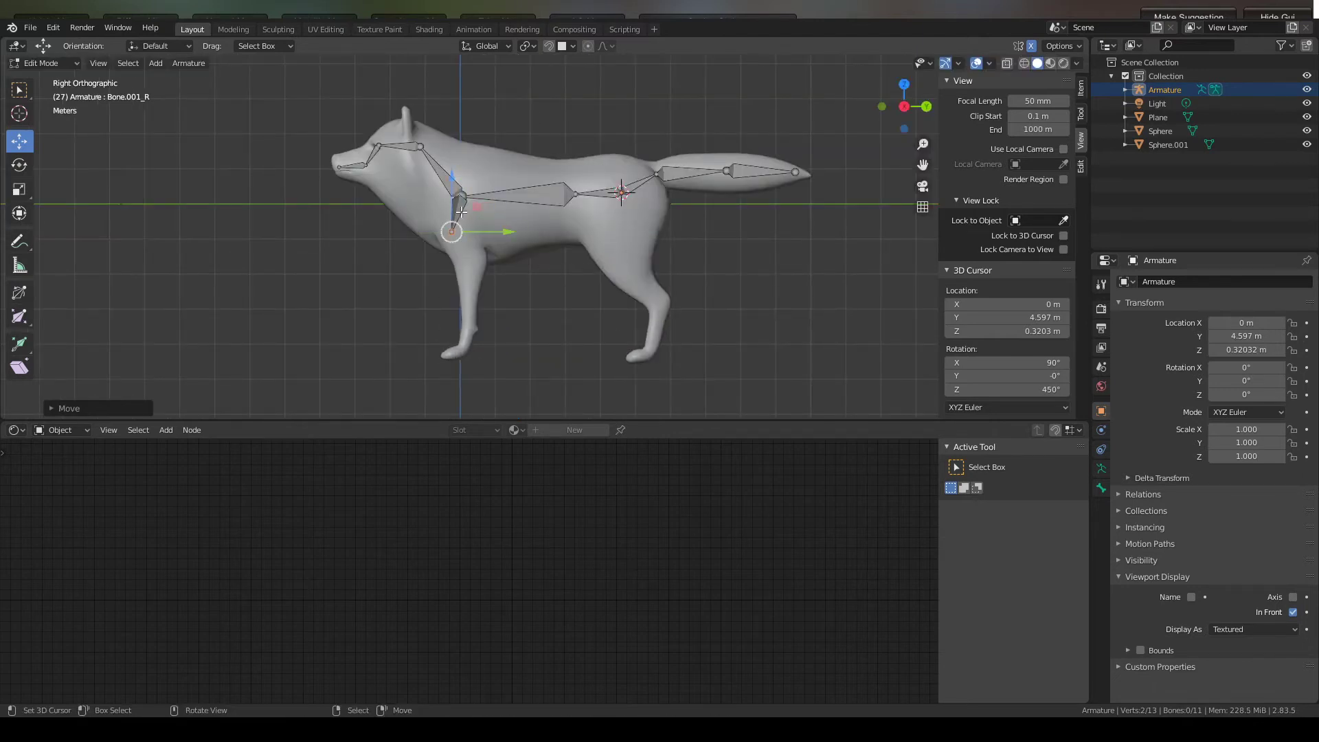
key(g)
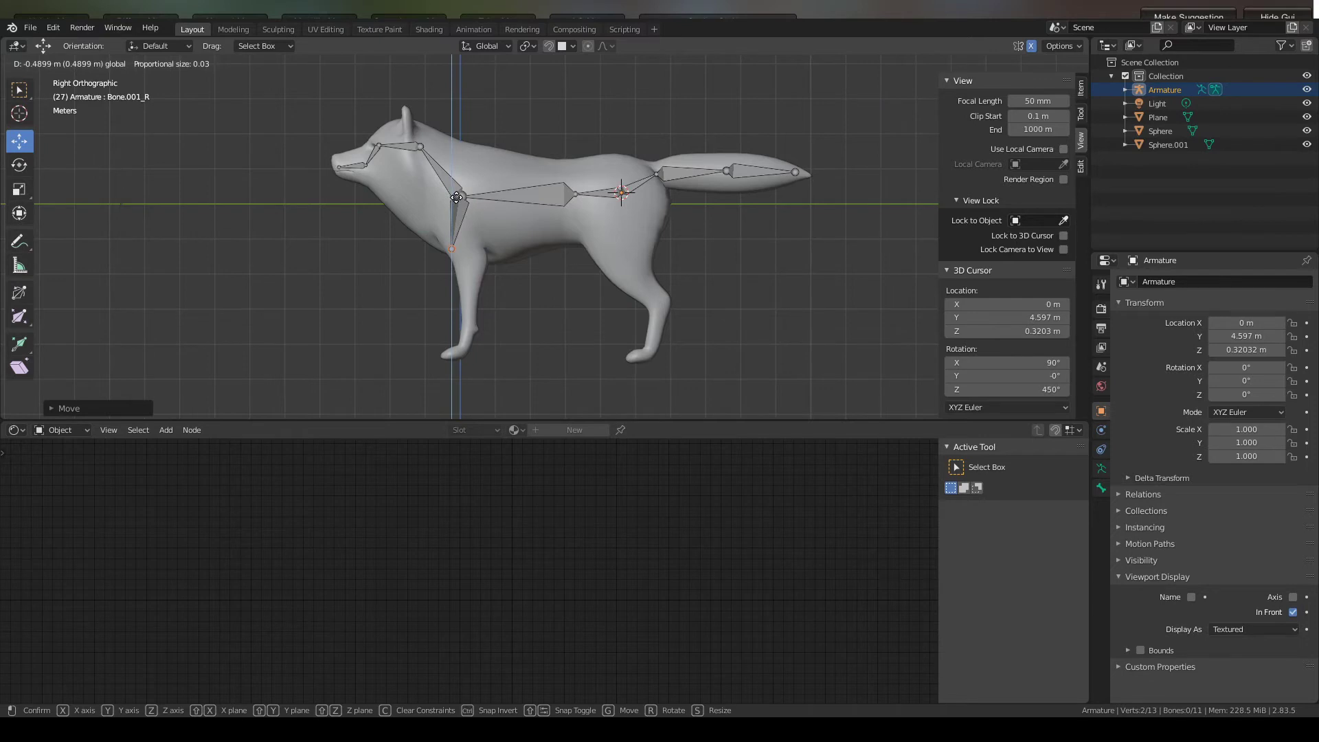
click(457, 197)
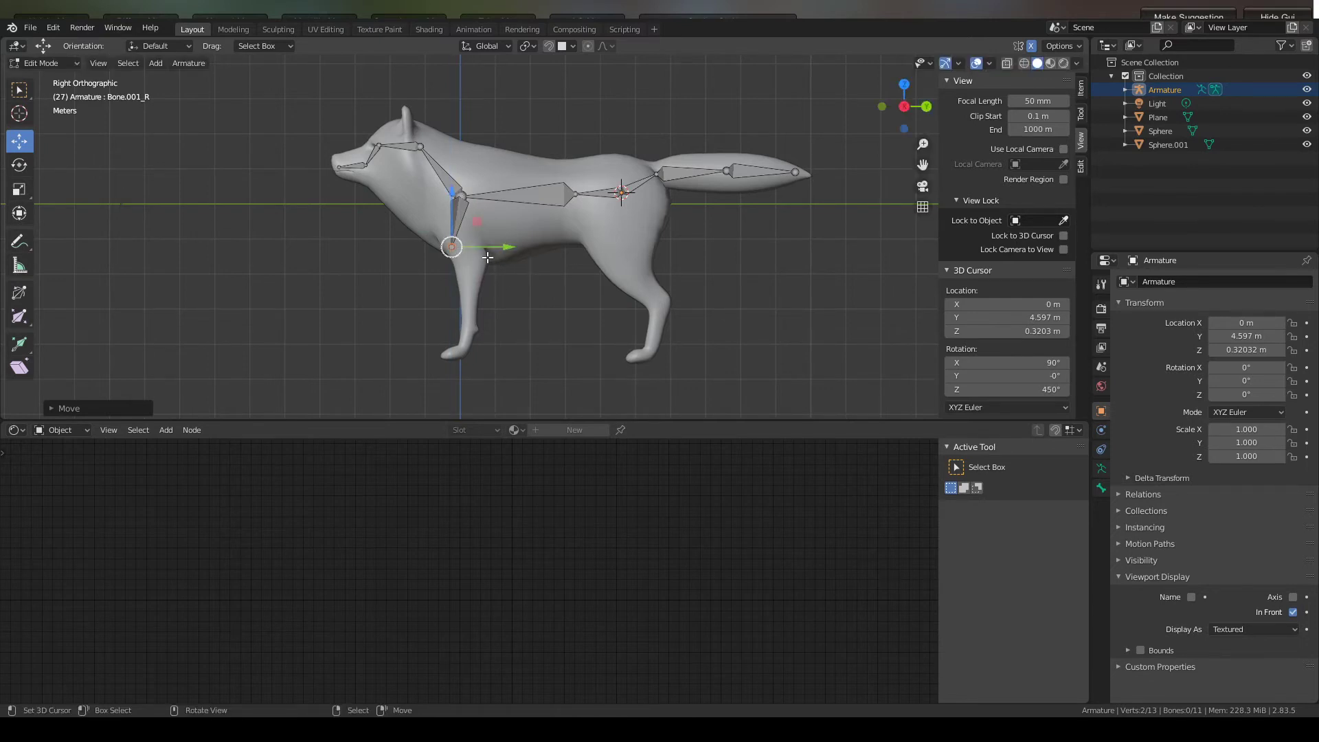
key(g)
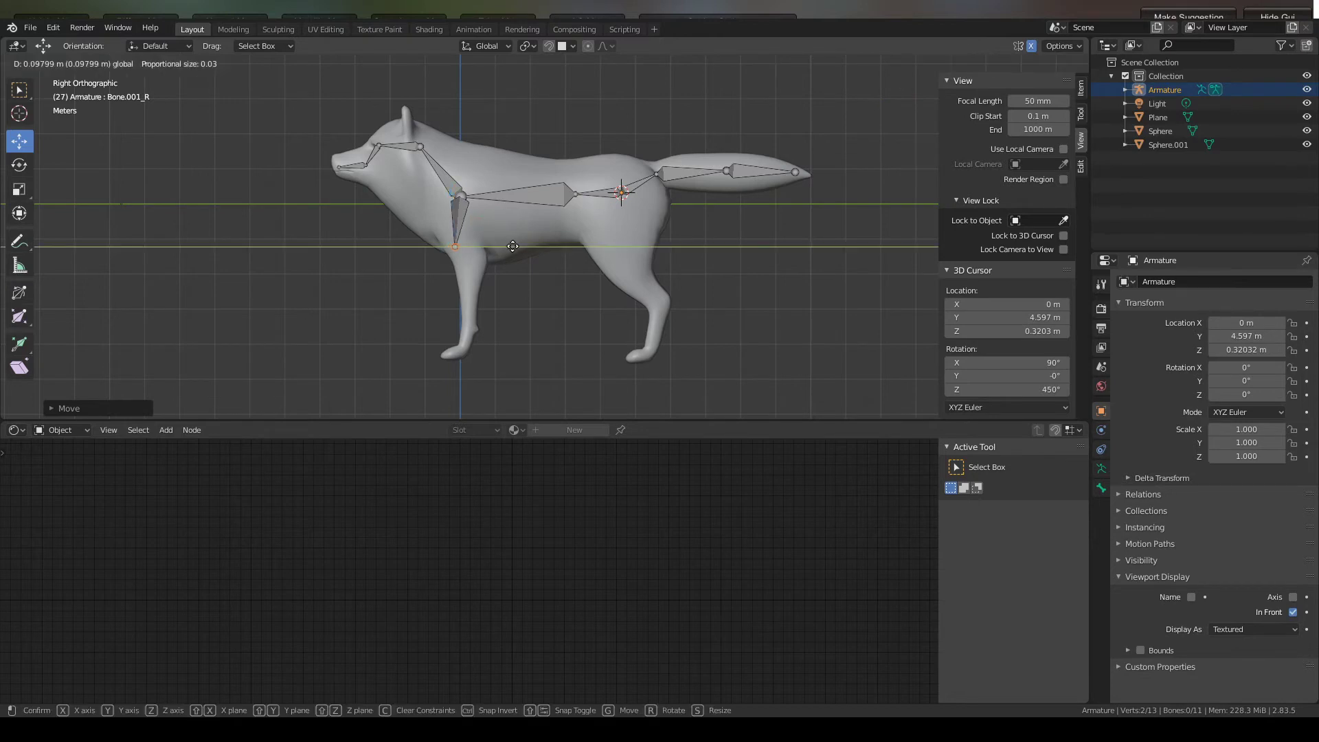
click(492, 255)
- Extrude a mirrored chain of front-leg bones from the shoulder tips back to the elbows, down to the wrists and into the paws
key(e)
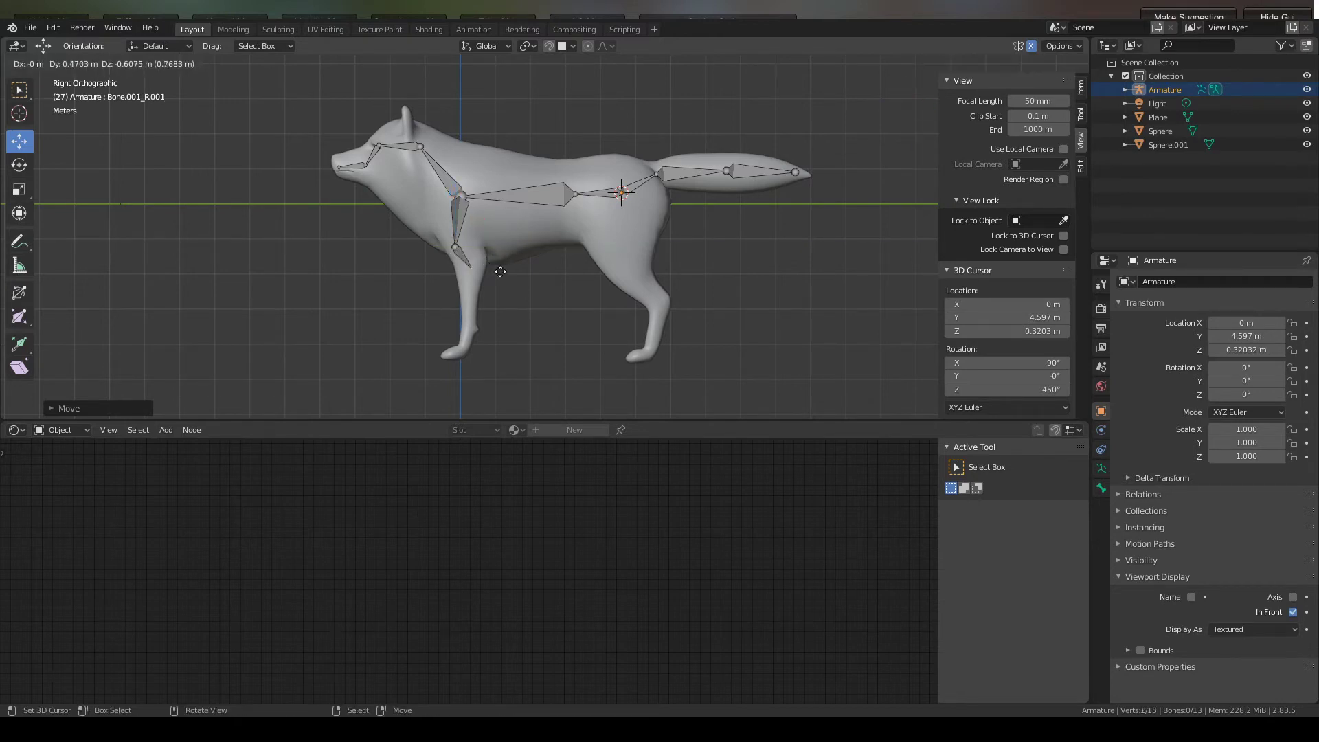
click(509, 261)
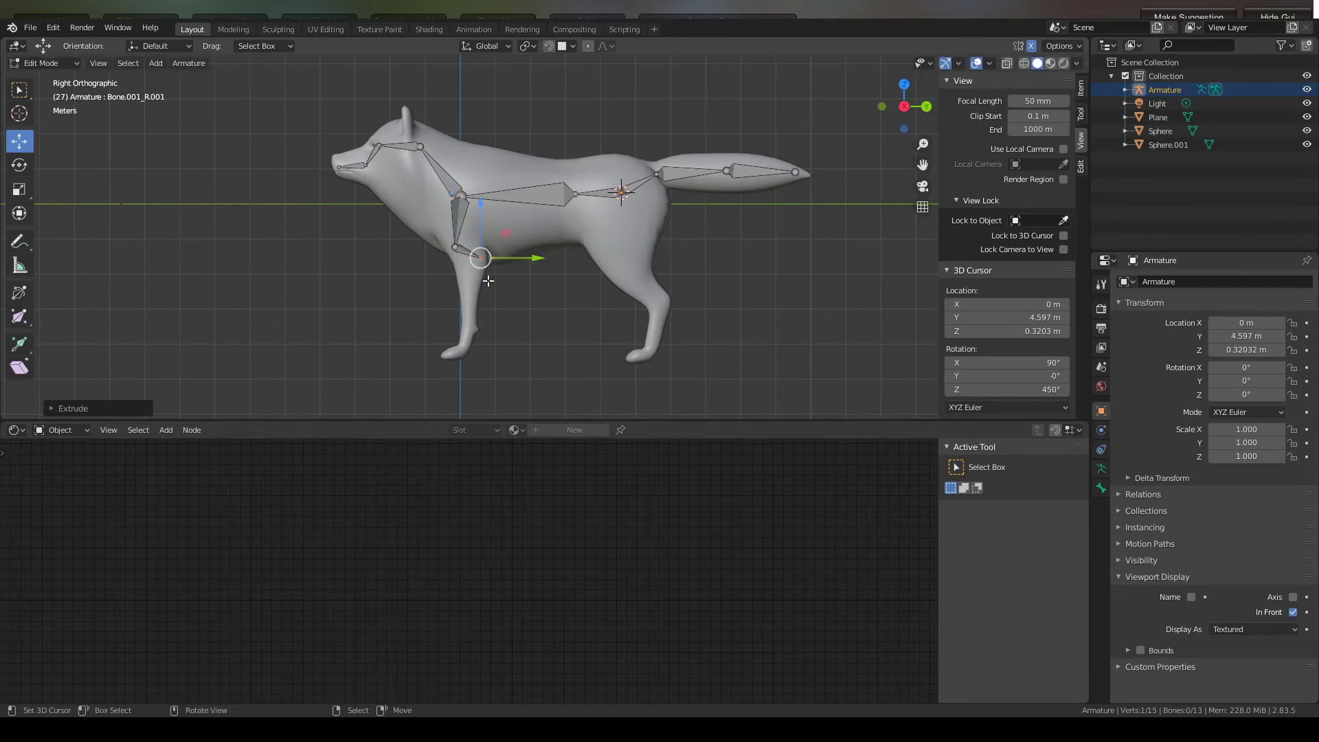
key(e)
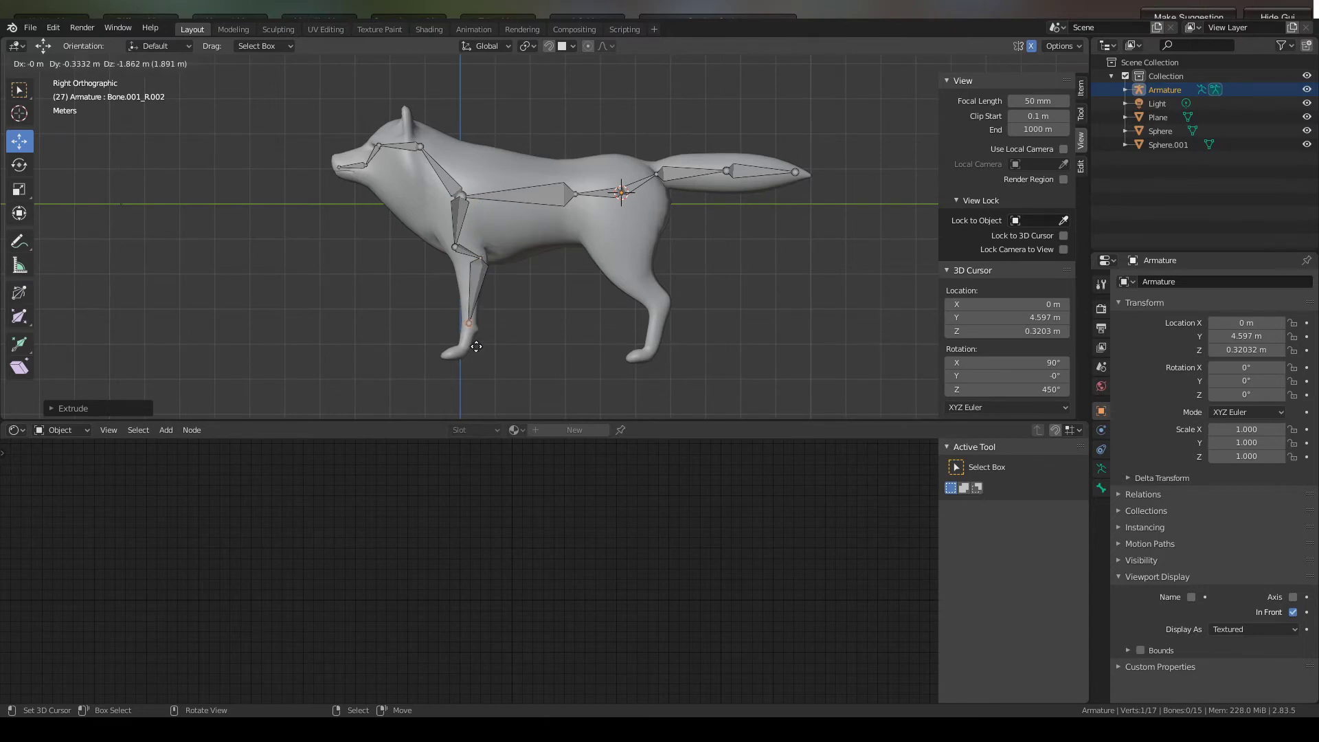
click(476, 347)
key(e)
click(470, 368)
- Move the front legs' wrist joints slightly inward along X to centre them inside the legs
middle_drag(477, 365, 596, 356)
scroll(571, 342, up, 4)
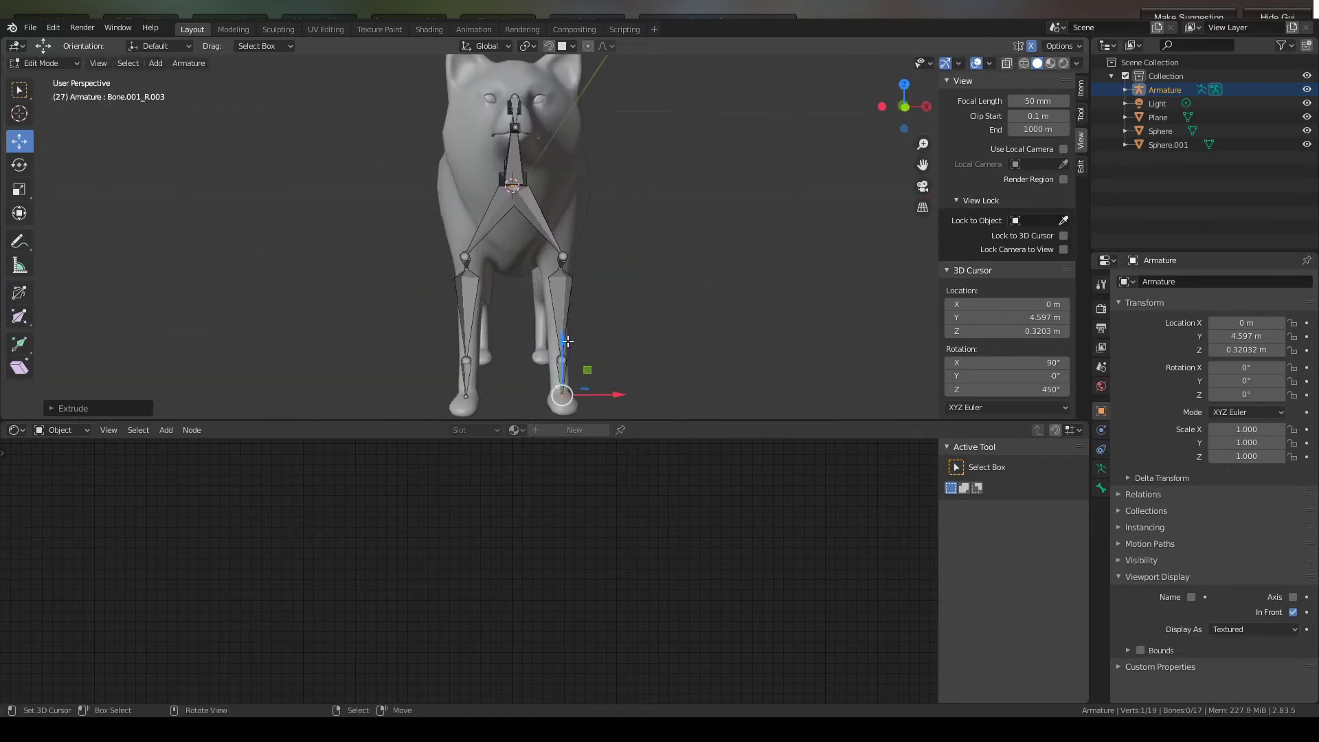
click(550, 357)
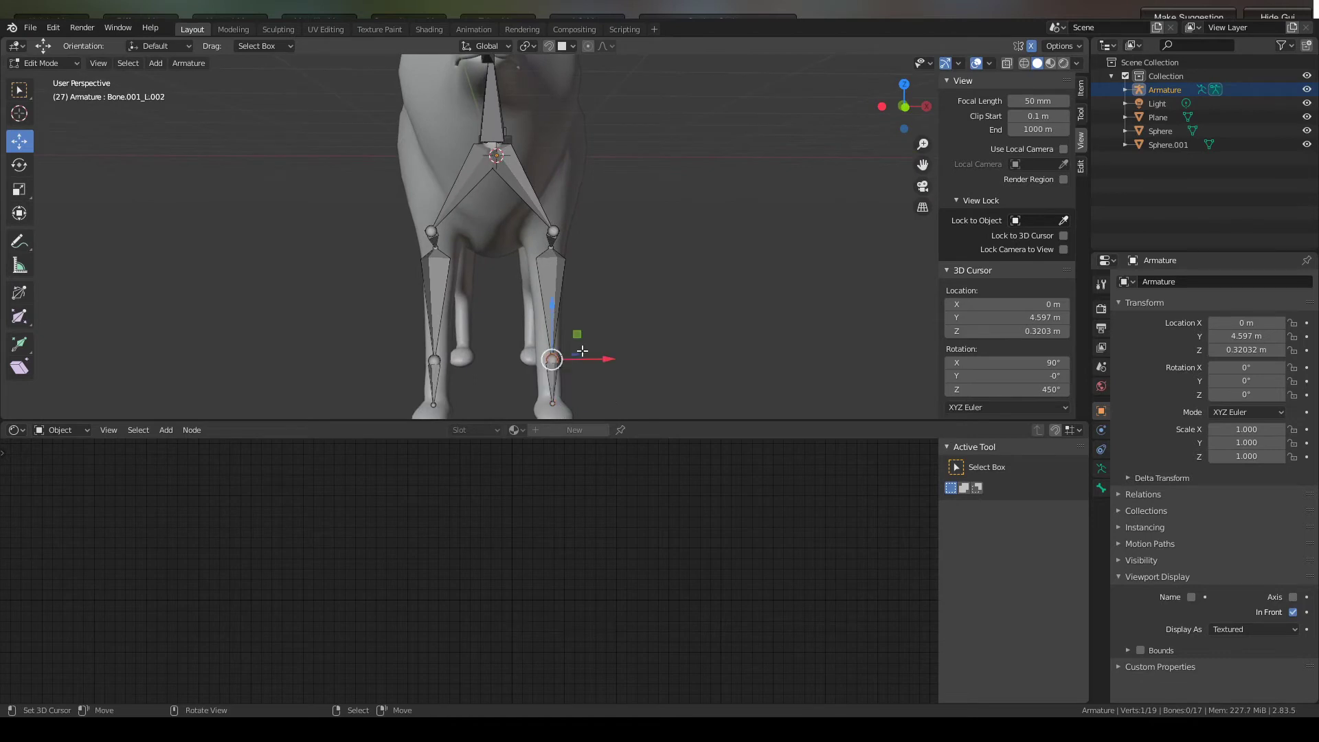
drag(601, 356, 598, 359)
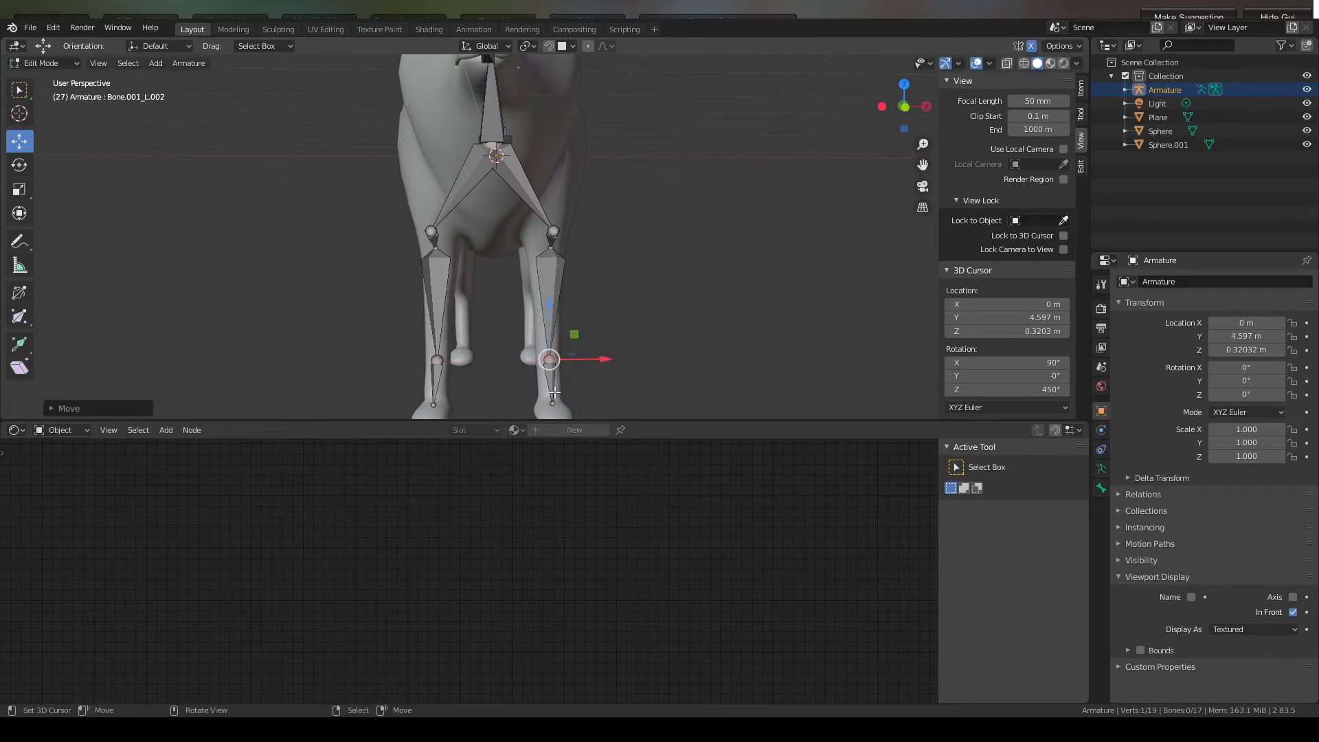
- Move the front legs' end joints slightly inward along X and extrude short mirrored bones forward from them into the paw tips
right_click(551, 398)
drag(598, 404, 593, 406)
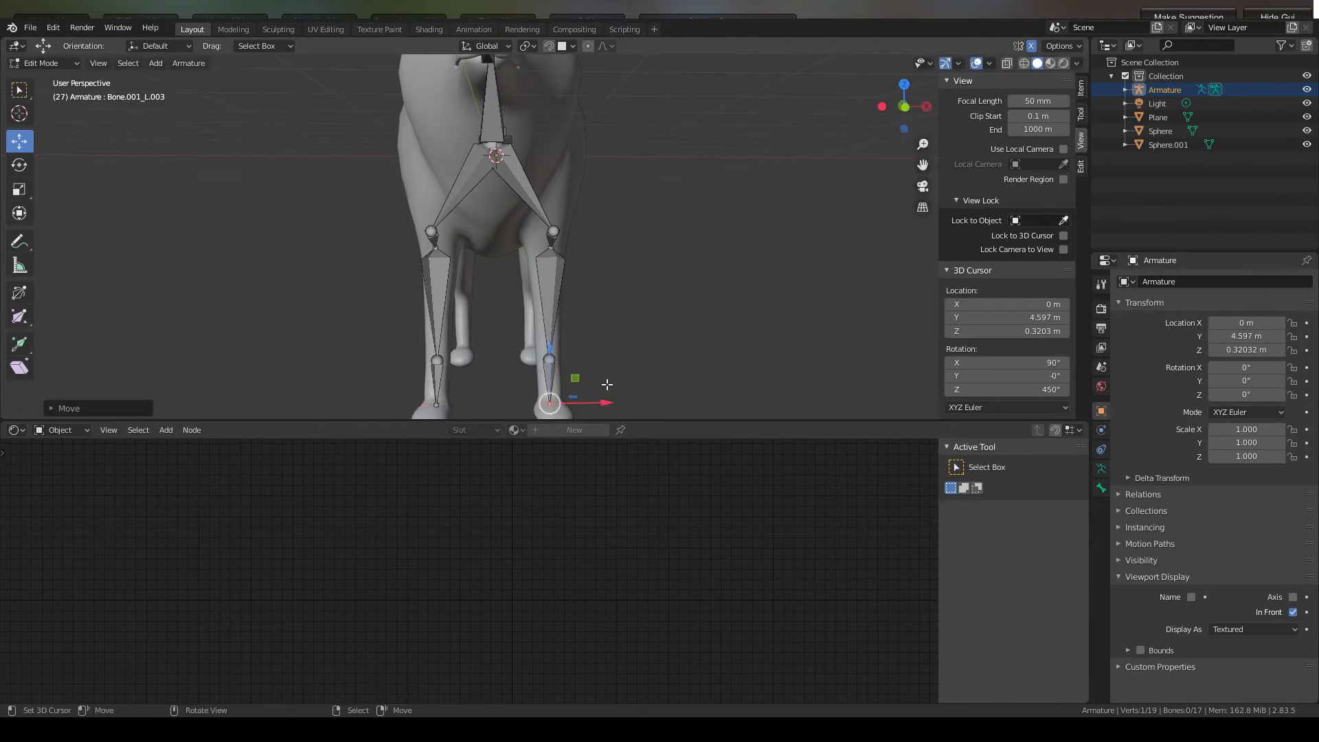
key(KP_3)
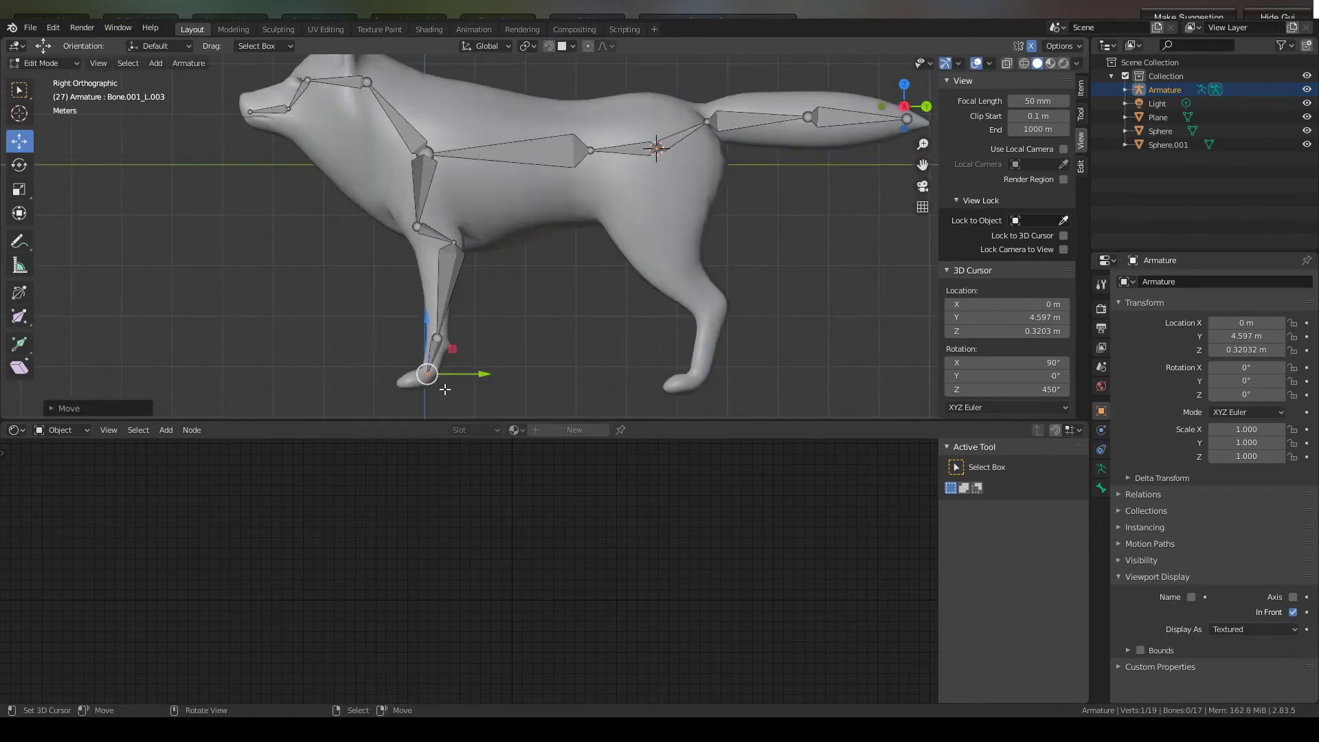
key(e)
click(419, 399)
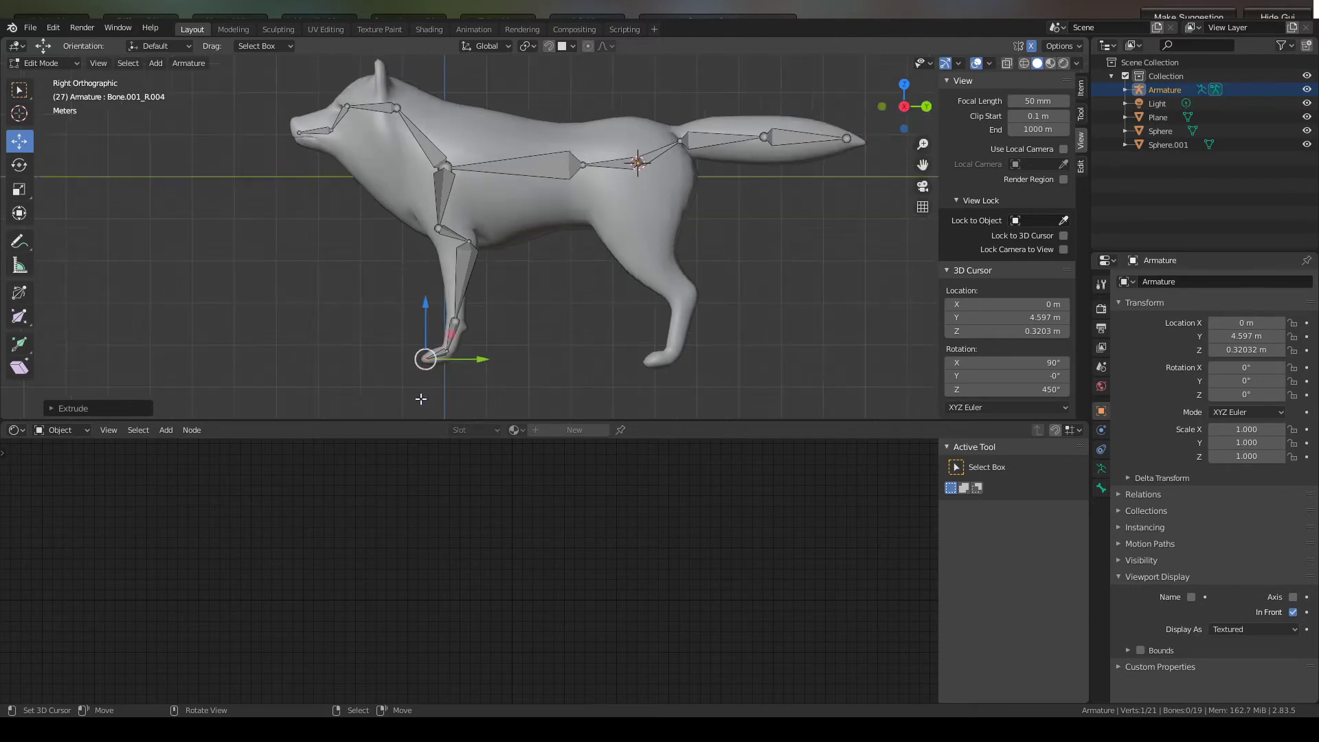
- Move the front legs' elbow joints slightly inward along X to centre them inside the legs
middle_drag(420, 398, 556, 281)
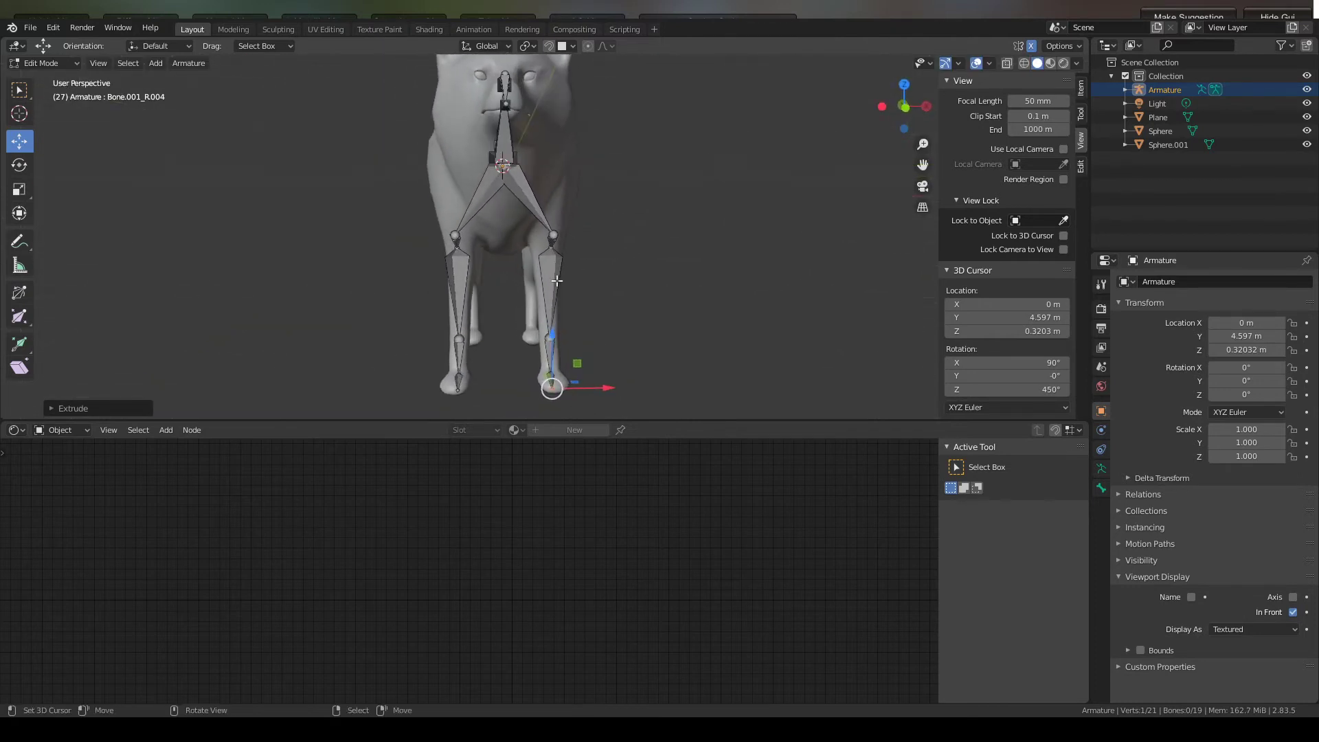
click(552, 248)
drag(592, 247, 590, 246)
click(553, 279)
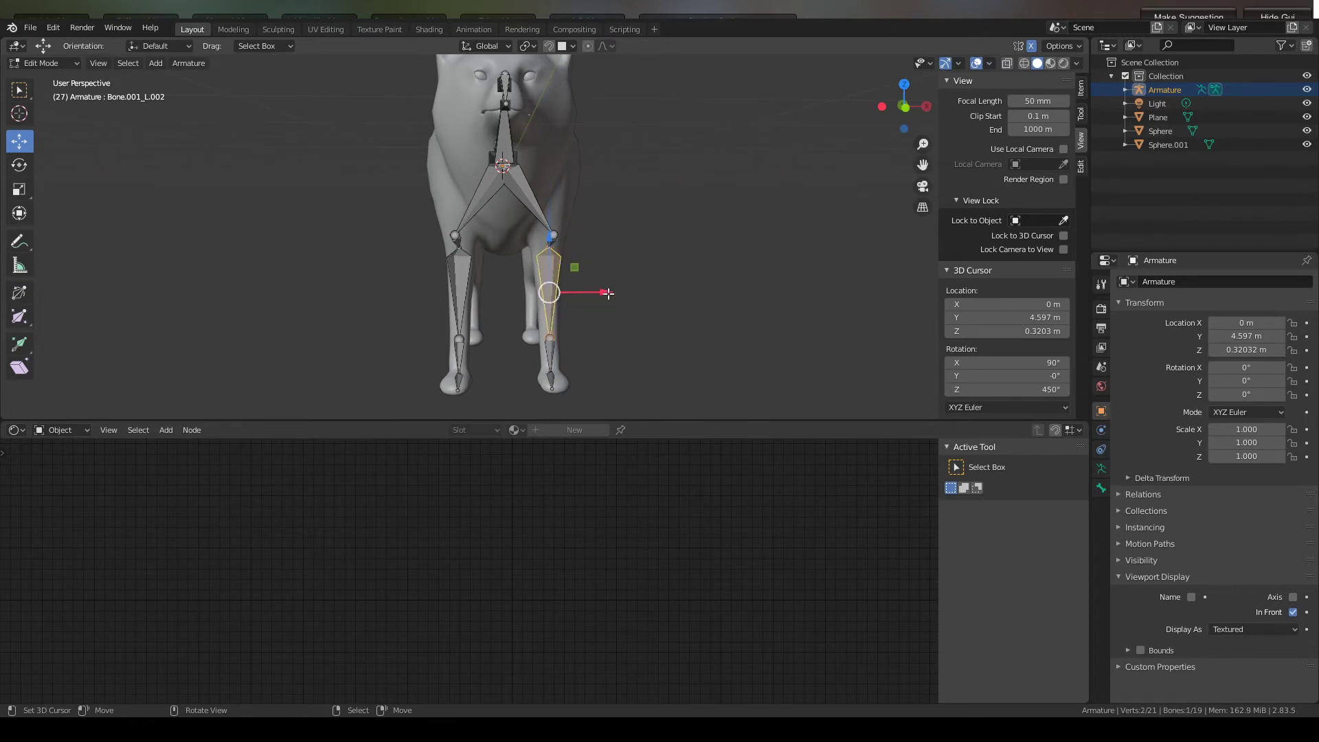
key(r)
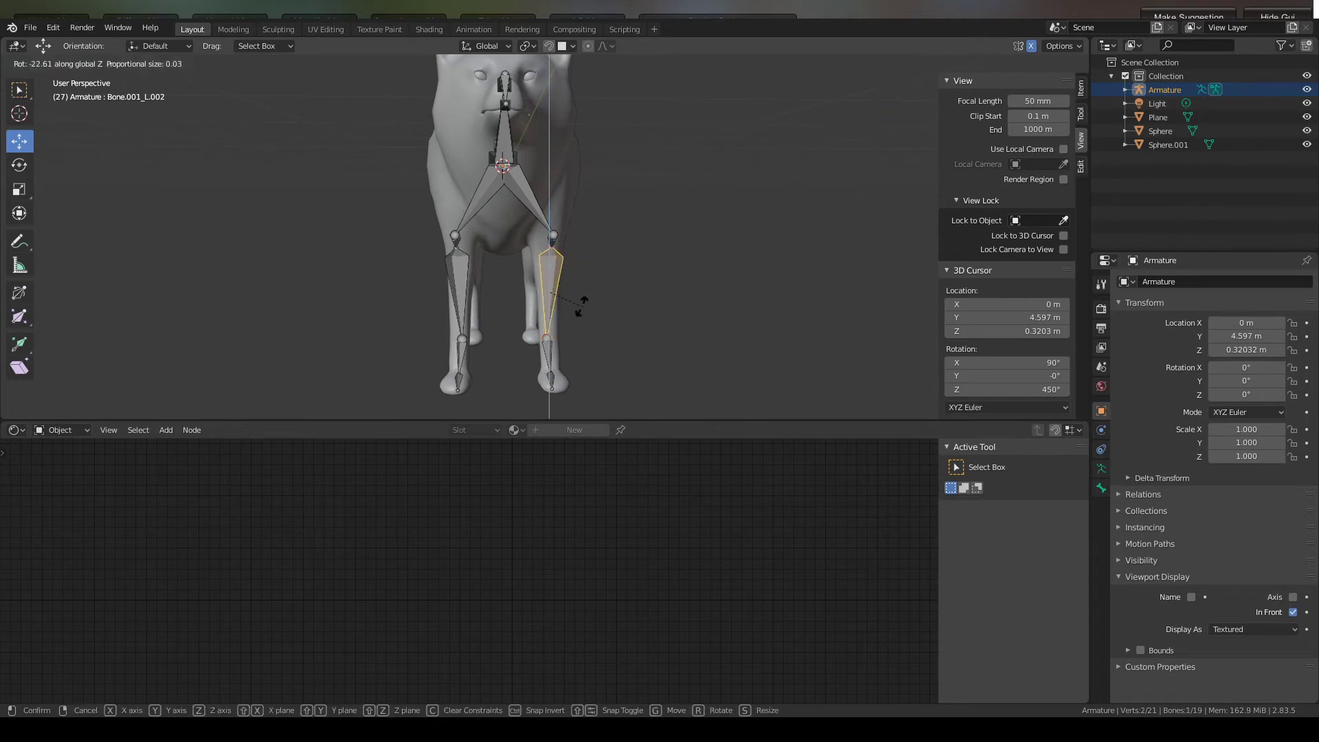
right_click(586, 303)
- Shift the front legs' elbow joints slightly forward along Y
middle_drag(585, 303, 475, 241)
click(470, 239)
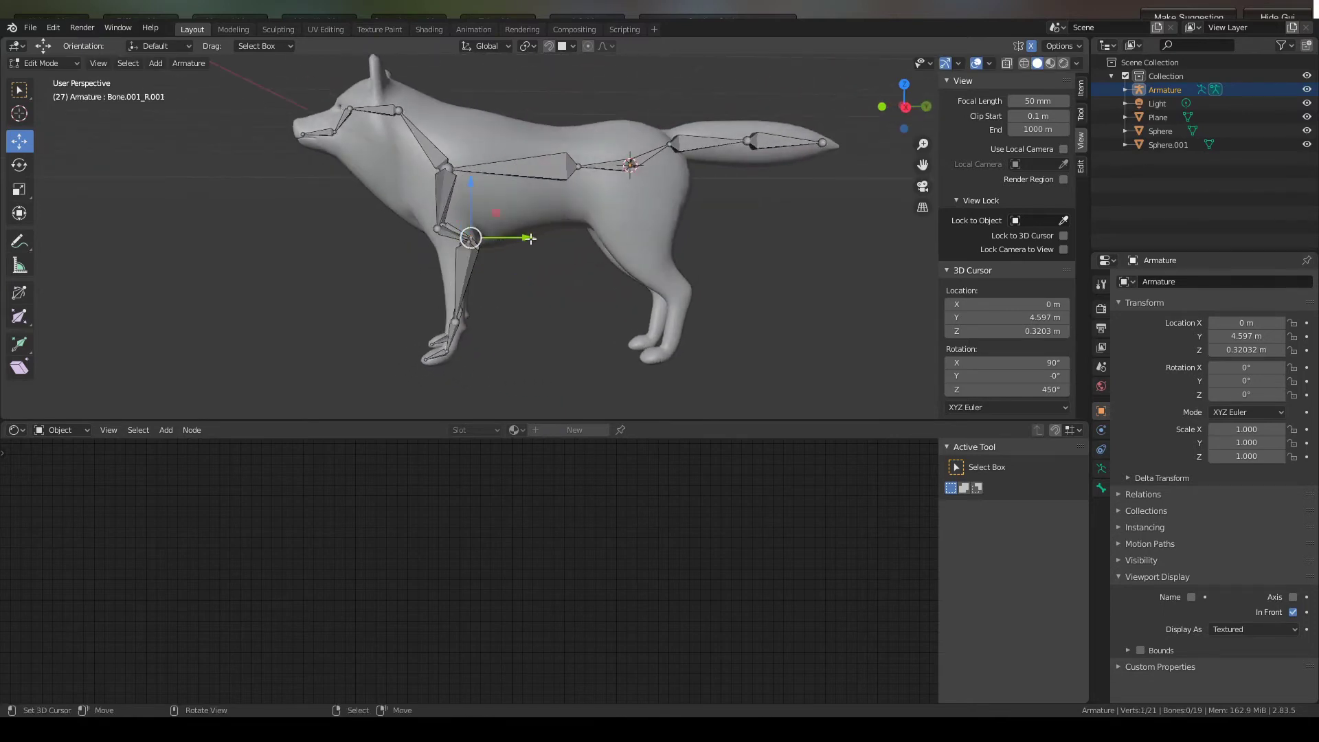
drag(530, 238, 522, 239)
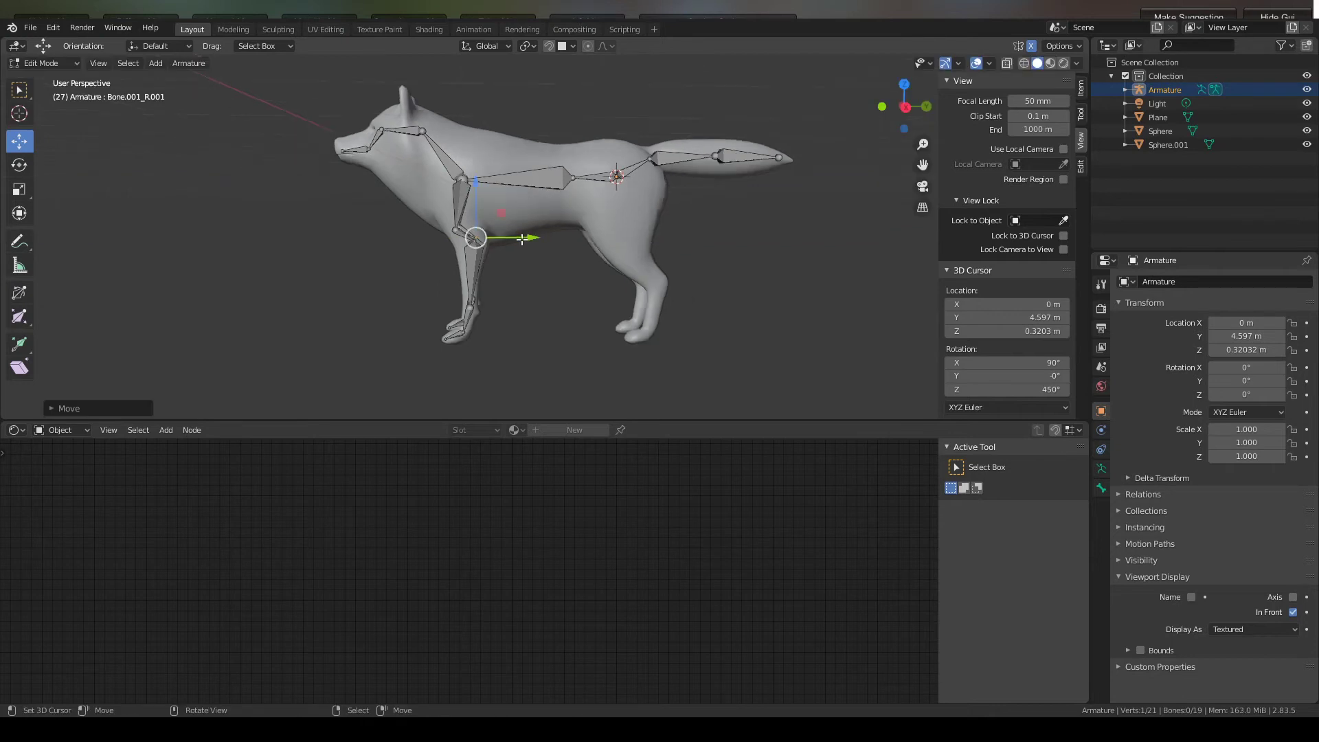
- Select the armature's hip joint between the spine and the tail bones and show the model in front view
mouse_move(536, 240)
middle_down()
mouse_move(789, 249)
mouse_move(523, 256)
middle_up()
scroll(639, 194, up, 3)
middle_drag(639, 194, 551, 287)
click(498, 242)
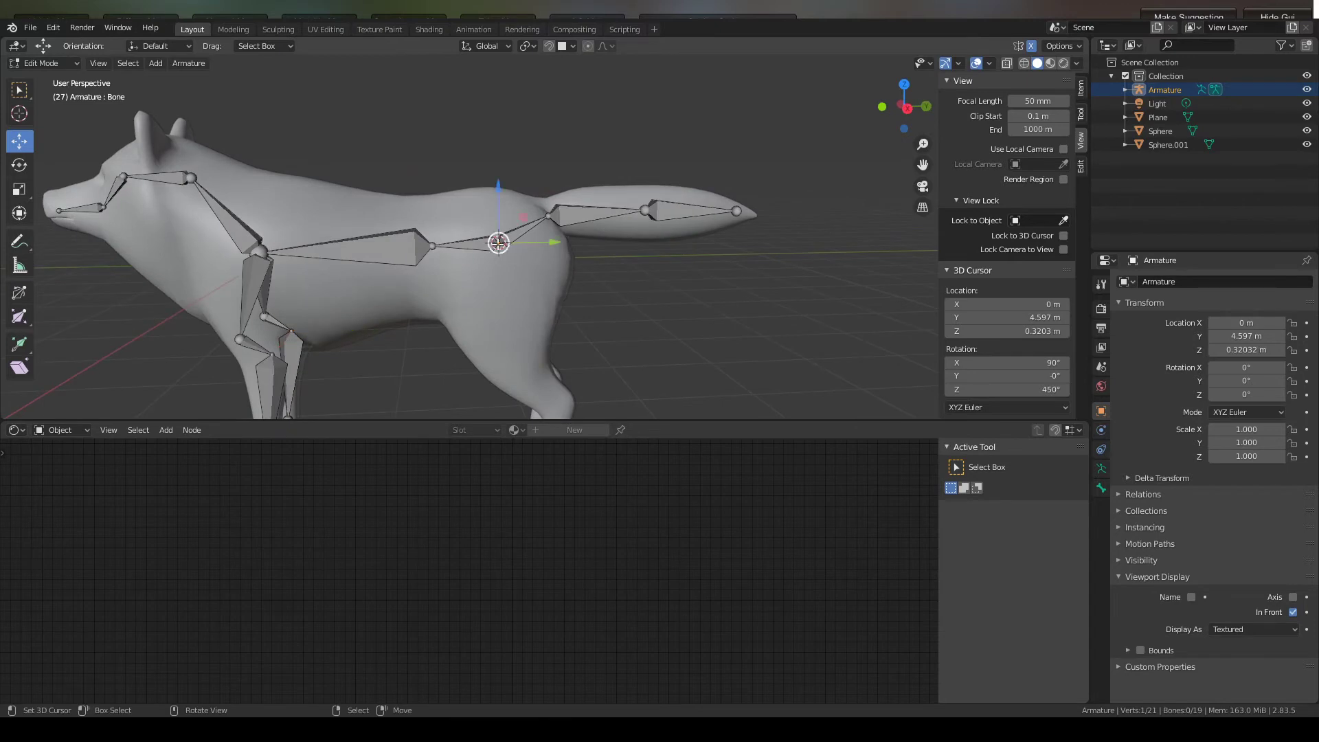
key(KP_1)
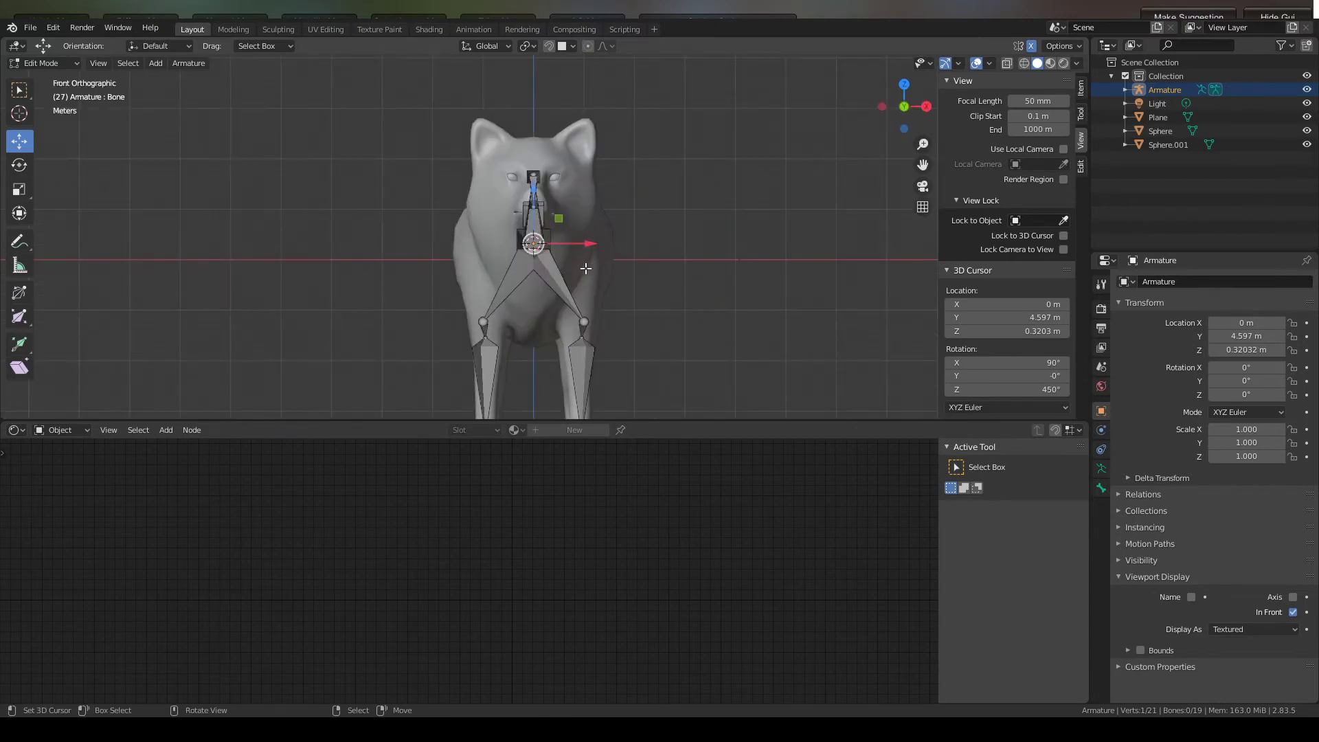
key(e)
right_click(627, 251)
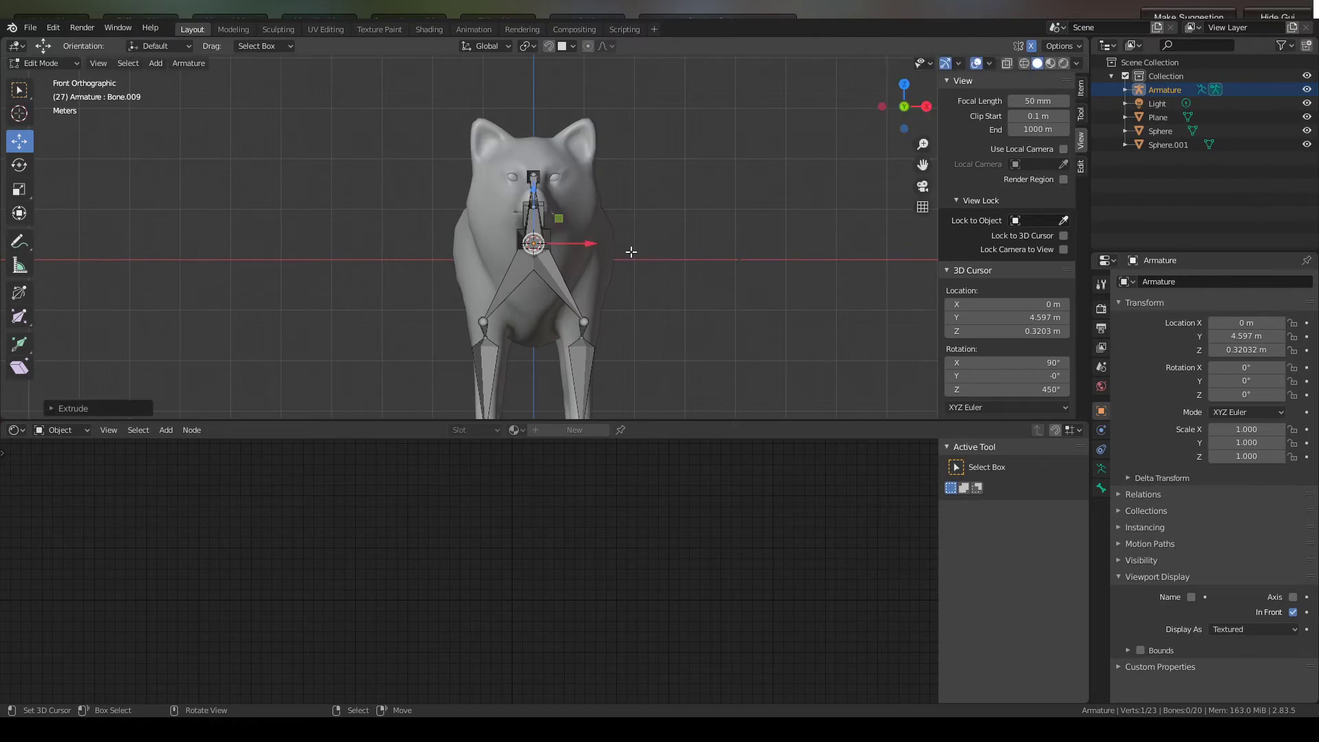
key(ctrl+z)
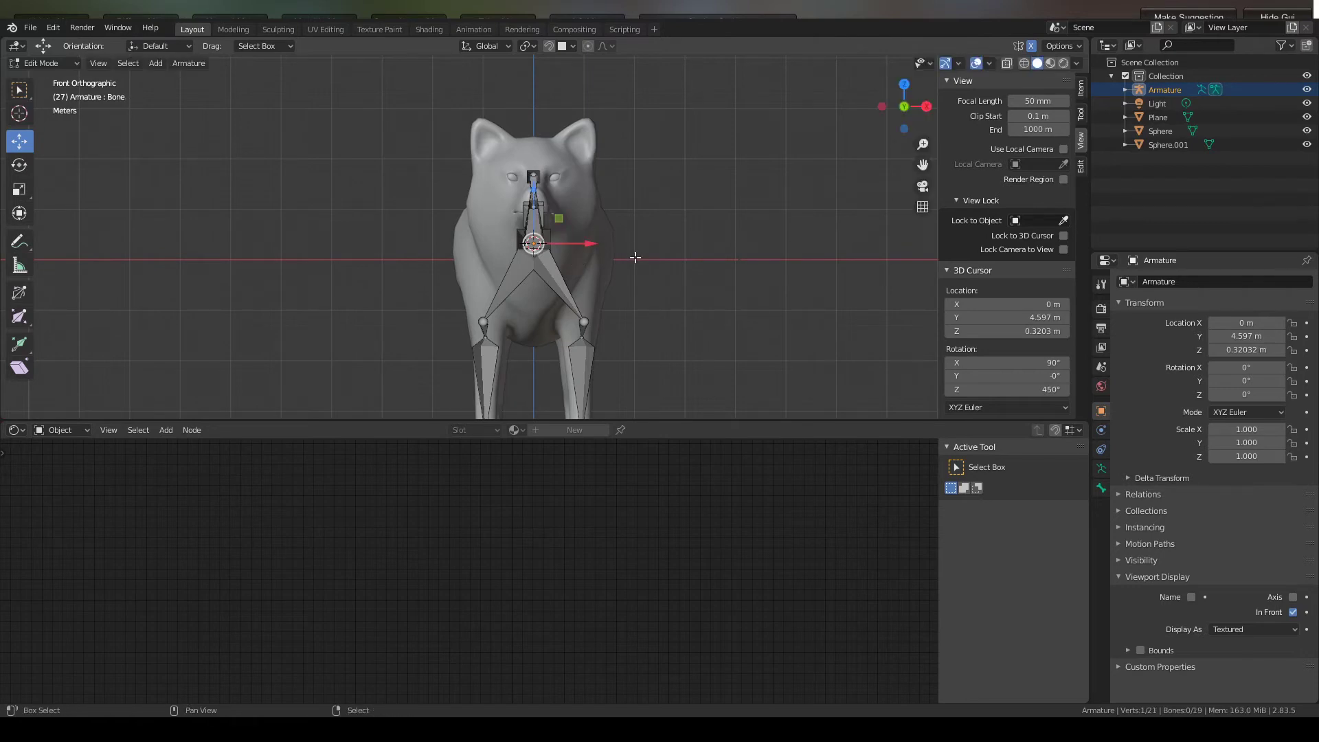
- Fork-extrude a mirrored pair of hip bones down and outward from the hip joint, and shift their tips up and slightly forward
key(shift+e)
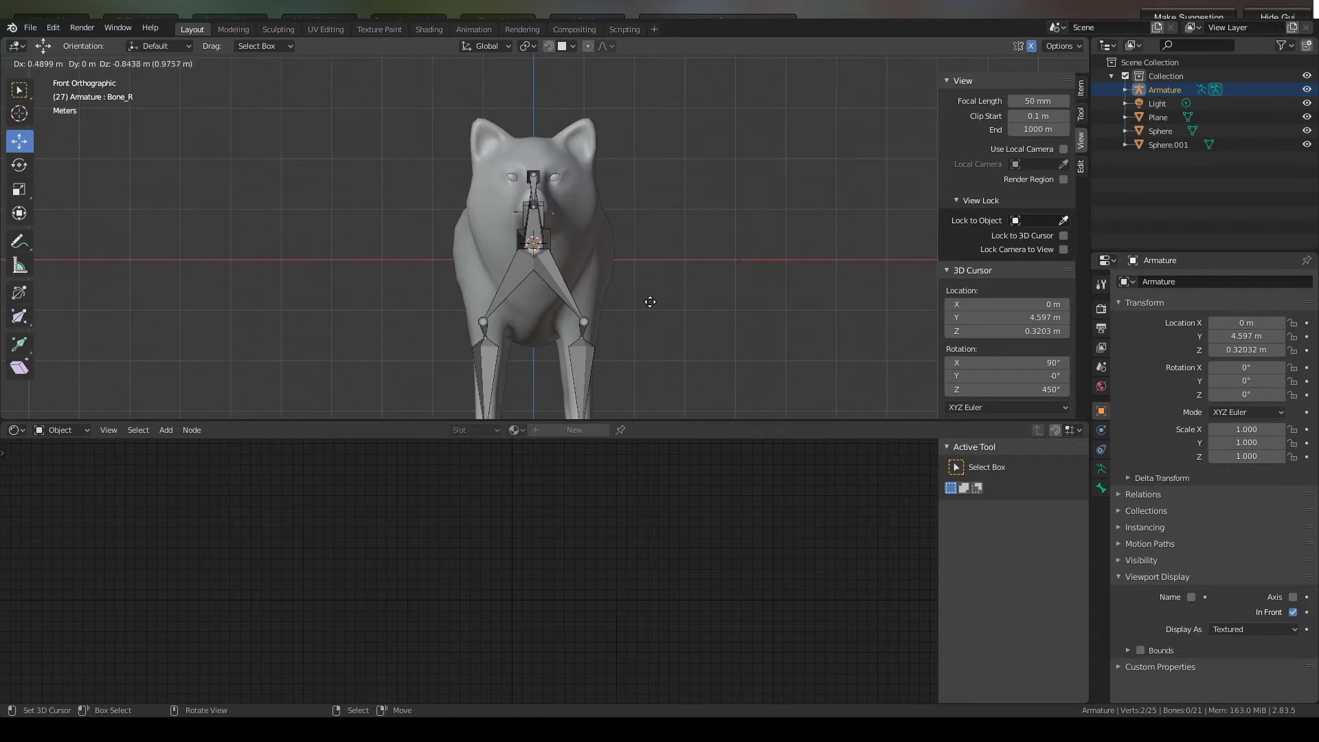
click(676, 339)
middle_drag(689, 333, 568, 299)
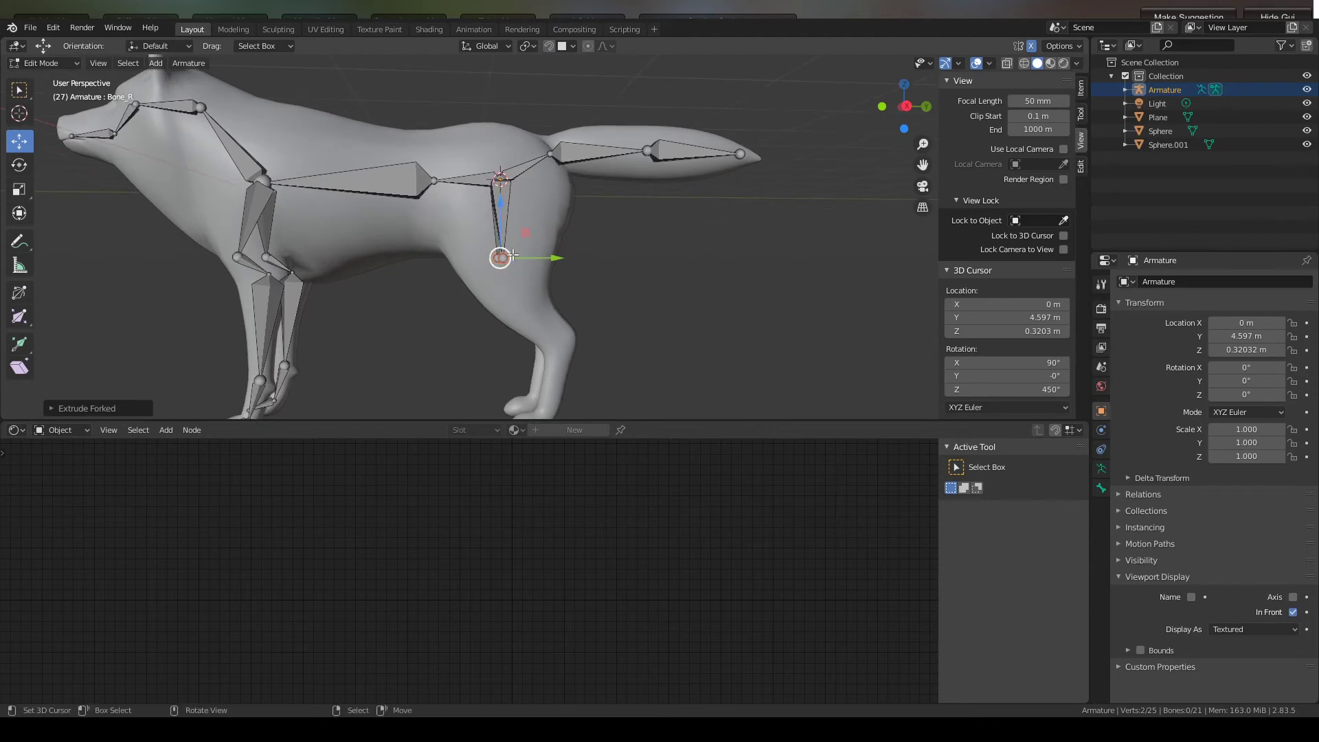
mouse_move(554, 259)
mouse_down()
mouse_move(538, 259)
mouse_move(555, 257)
mouse_up()
drag(505, 205, 500, 180)
drag(561, 241, 551, 239)
- In the right view, extrude a mirrored chain of rear-leg bones through the knees, back to the hocks, down to the ankles and into the paws
scroll(515, 281, down, 2)
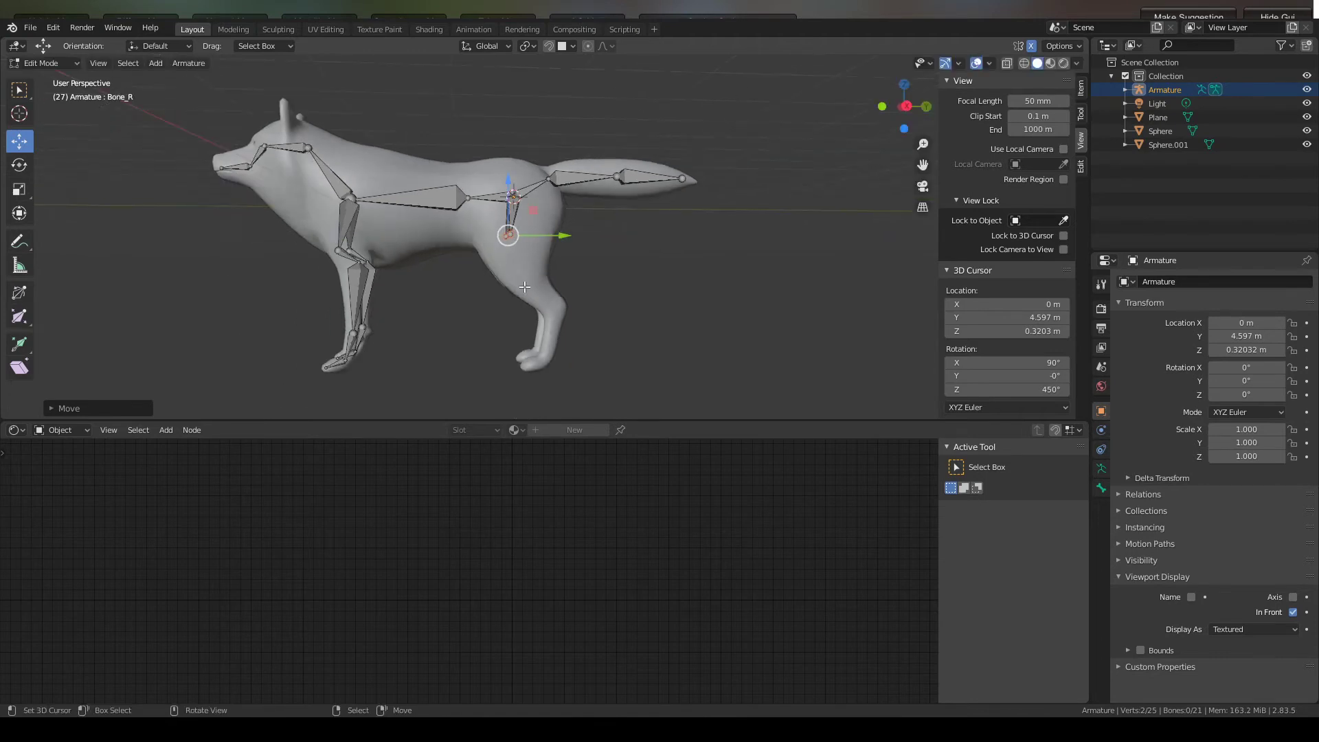
key(KP_3)
key(e)
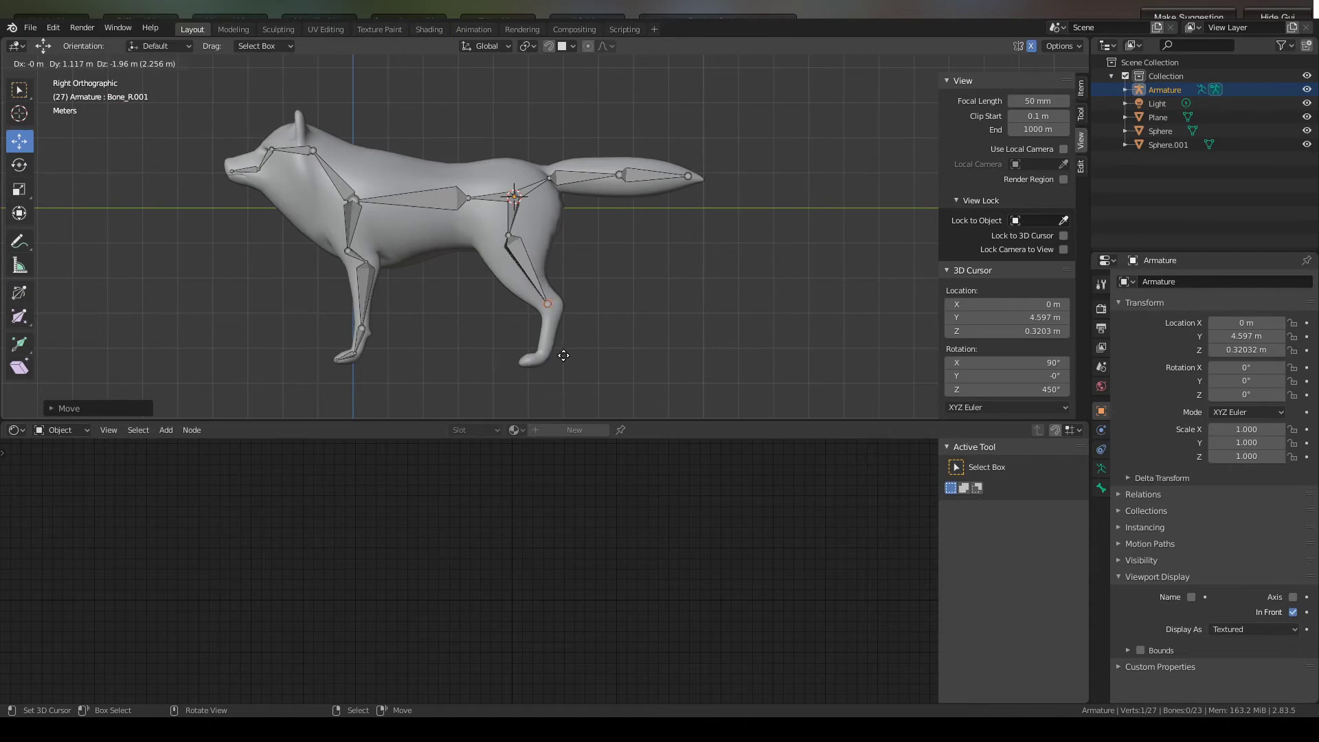
click(545, 333)
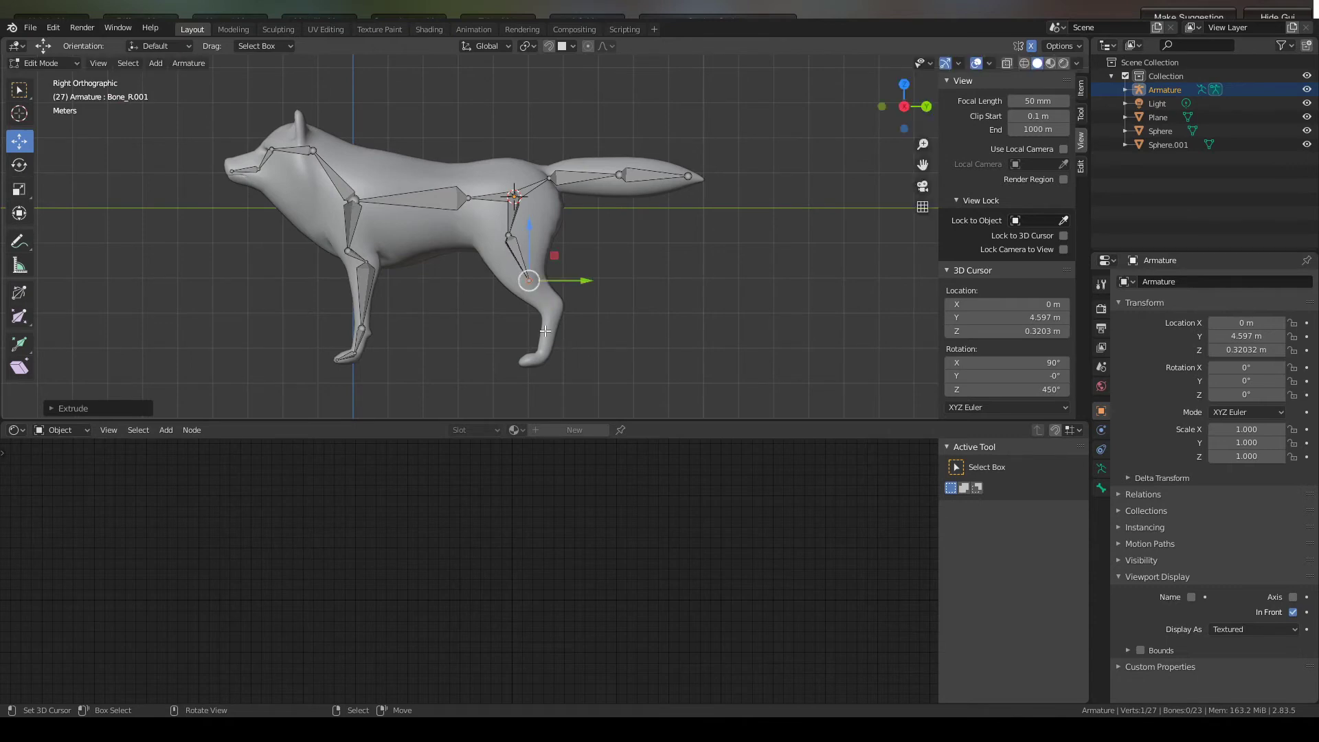
key(e)
click(572, 356)
key(e)
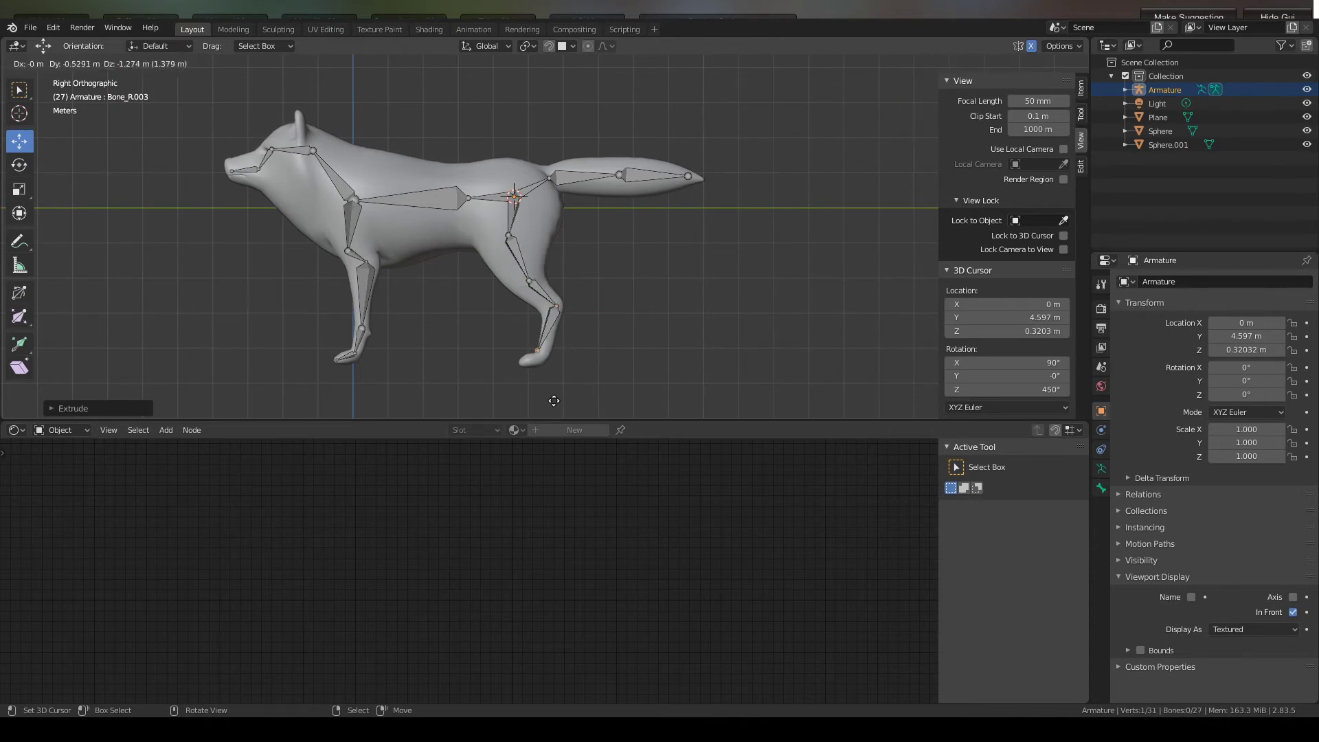
click(559, 403)
key(e)
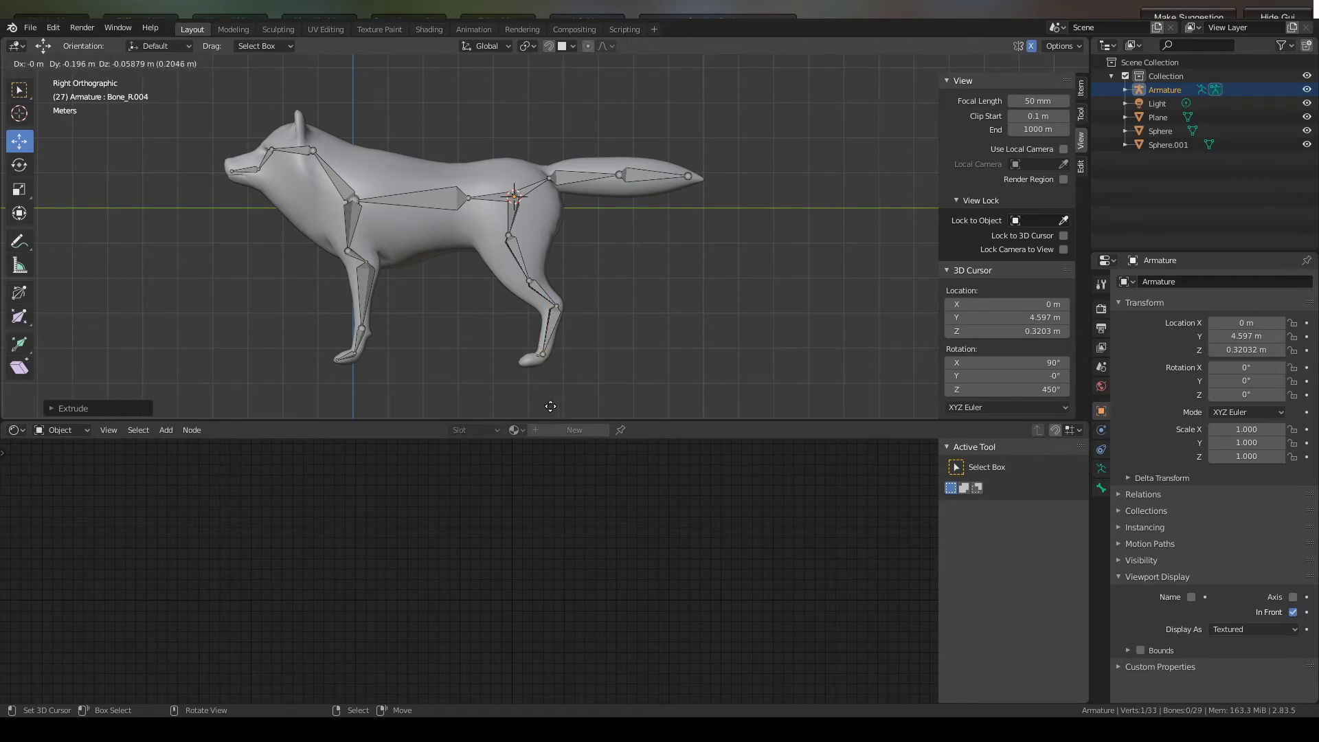
click(540, 412)
- Move the rear legs' knee, hock, ankle and paw joints slightly inward along X to centre them inside the legs
middle_drag(540, 412, 593, 285)
right_click(573, 284)
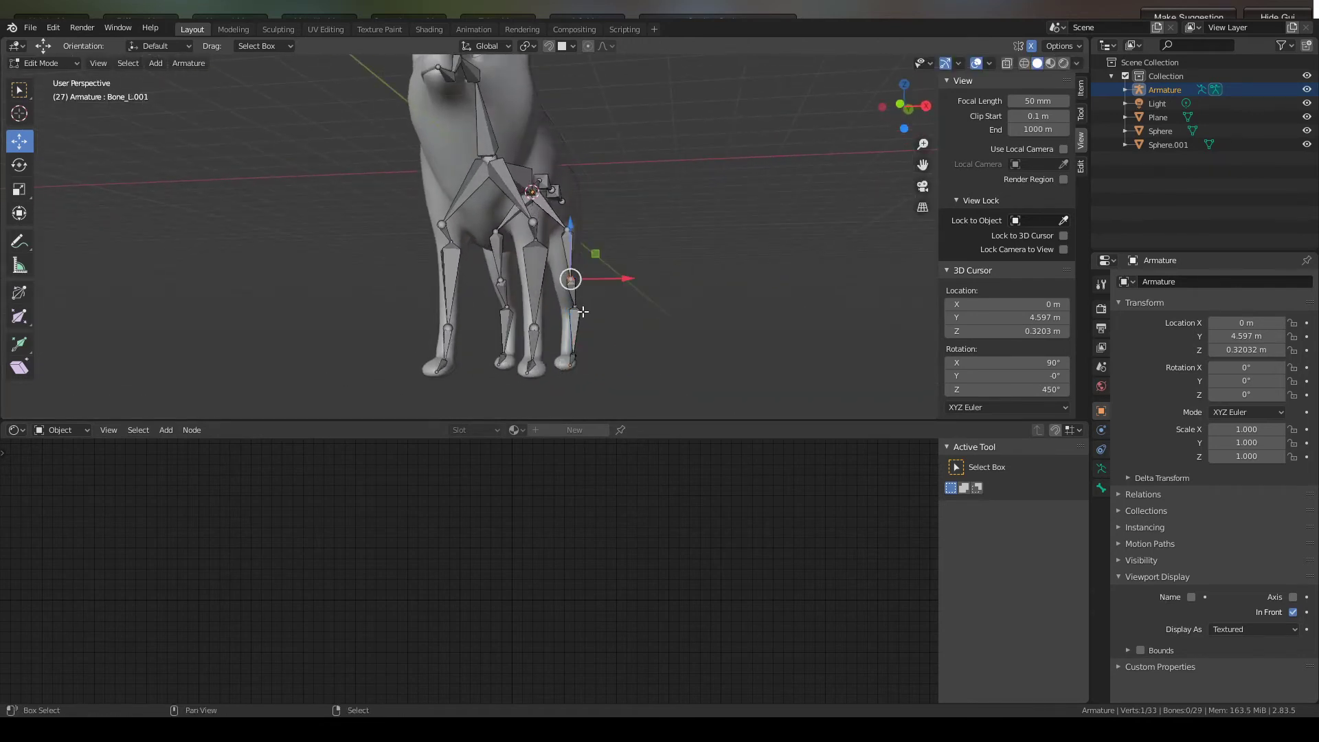
shift+right_click(578, 307)
shift+right_click(571, 356)
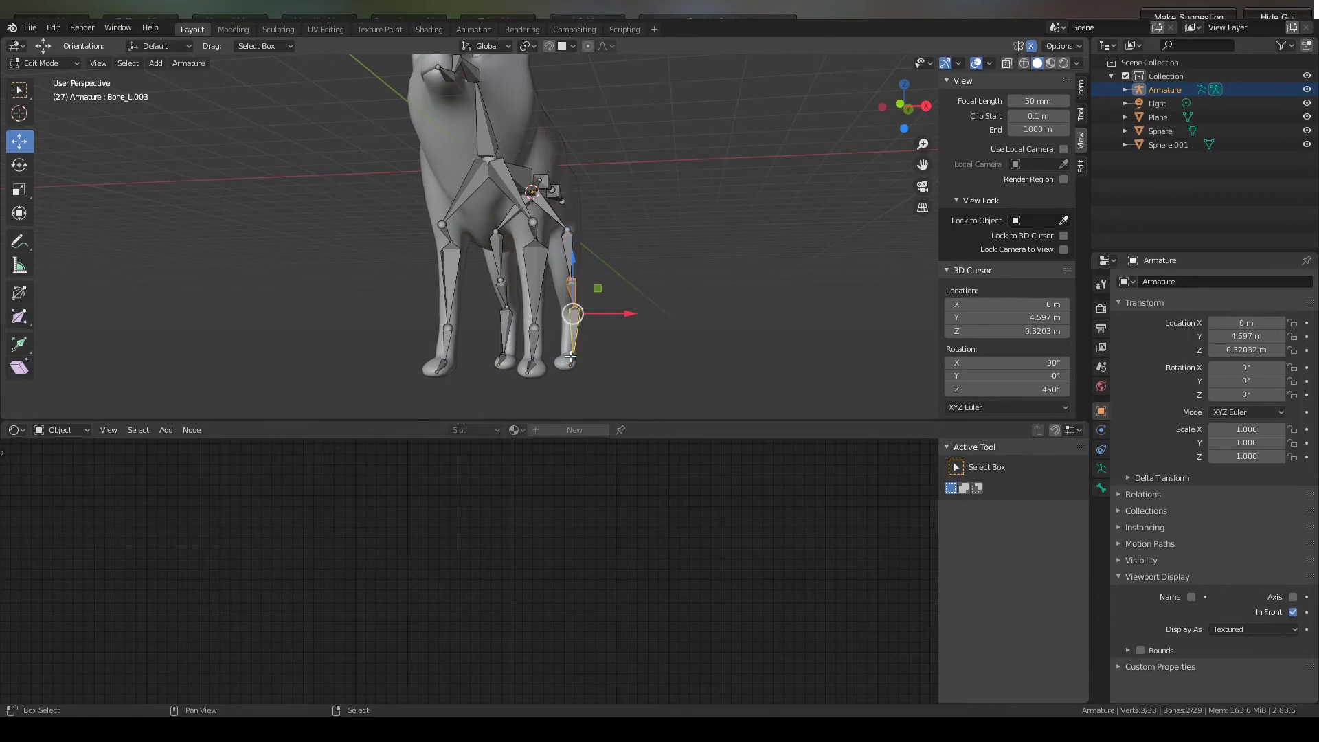
key(g)
key(x)
click(624, 316)
right_click(567, 363)
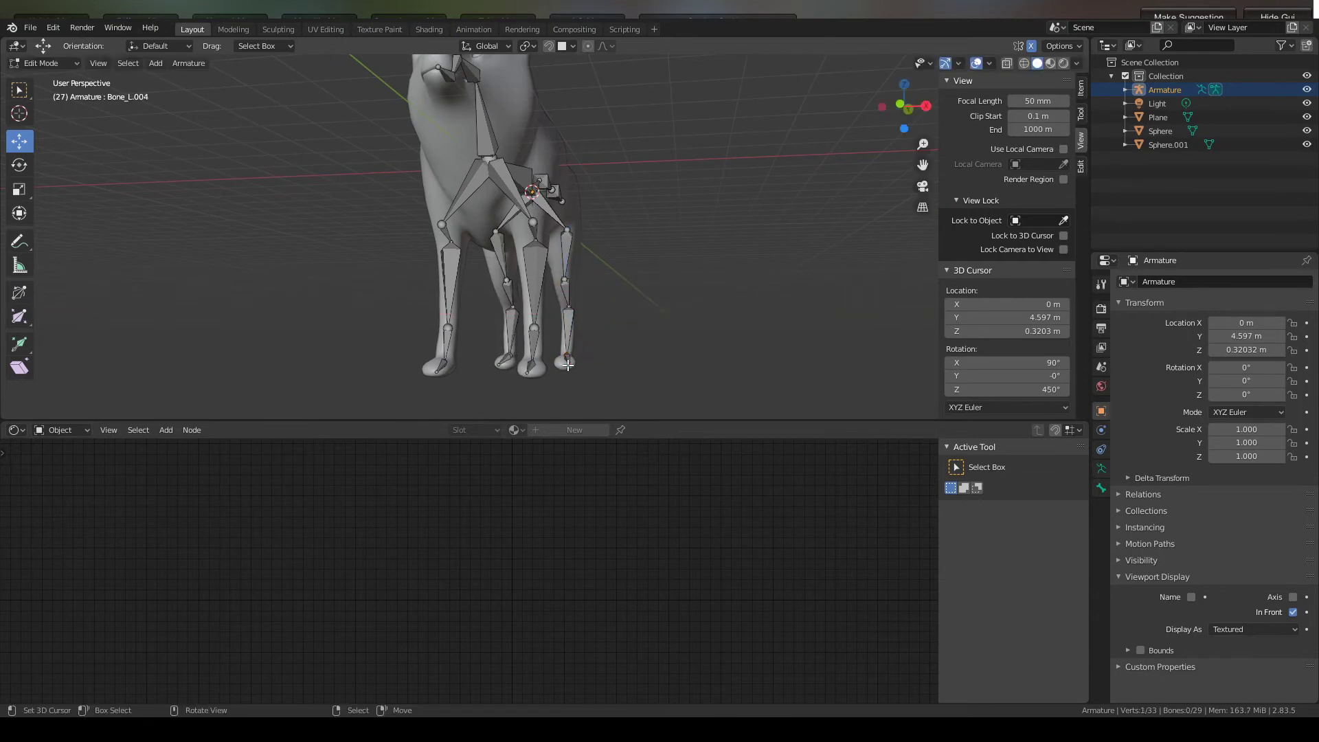
drag(616, 366, 610, 366)
middle_drag(610, 367, 583, 264)
scroll(609, 251, up, 5)
middle_drag(194, 172, 299, 195)
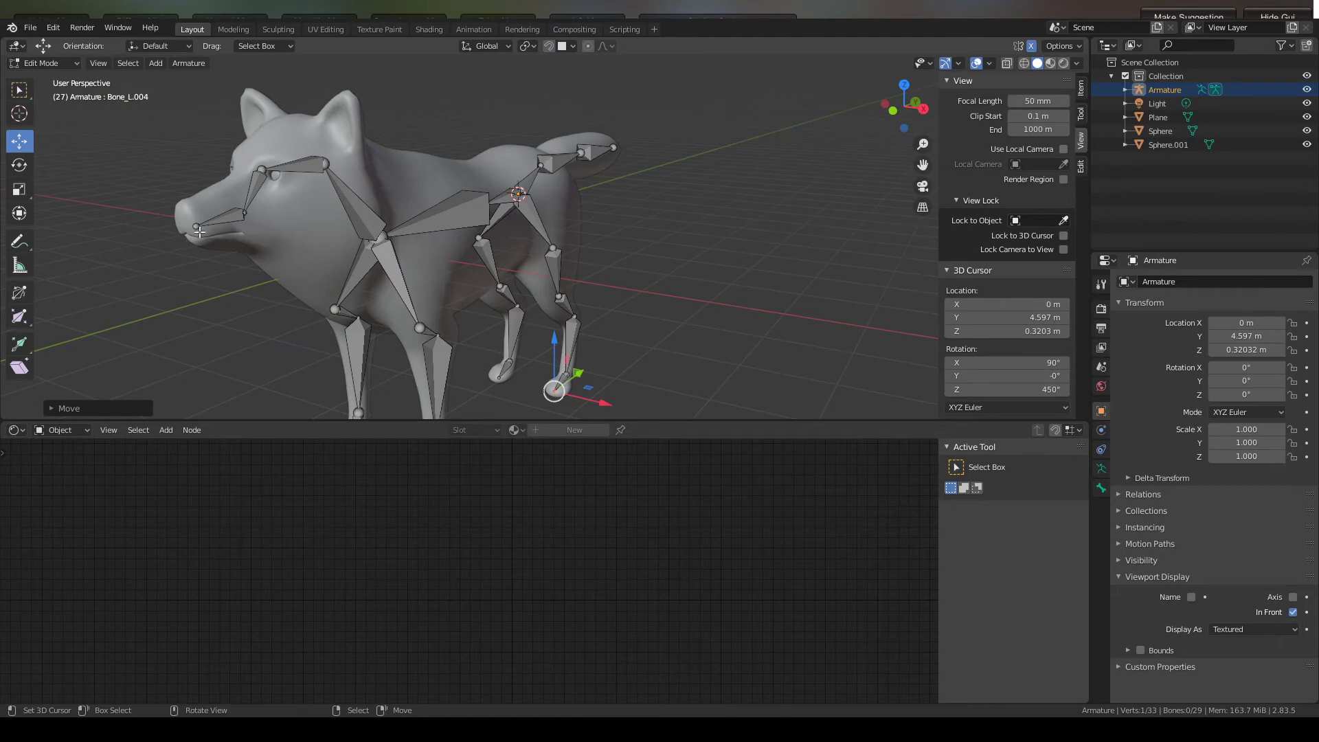
middle_drag(228, 228, 554, 246)
scroll(401, 189, up, 4)
scroll(388, 220, down, 4)
key(a)
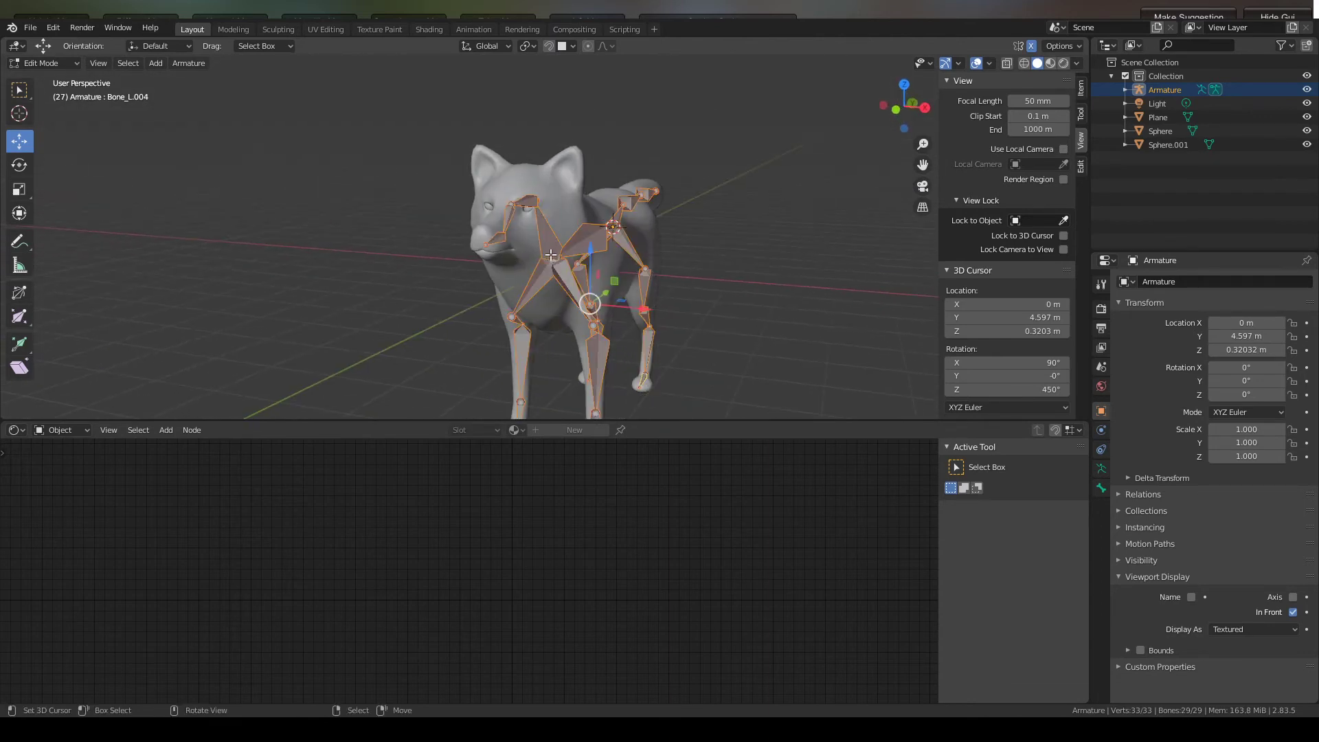
click(55, 70)
click(56, 64)
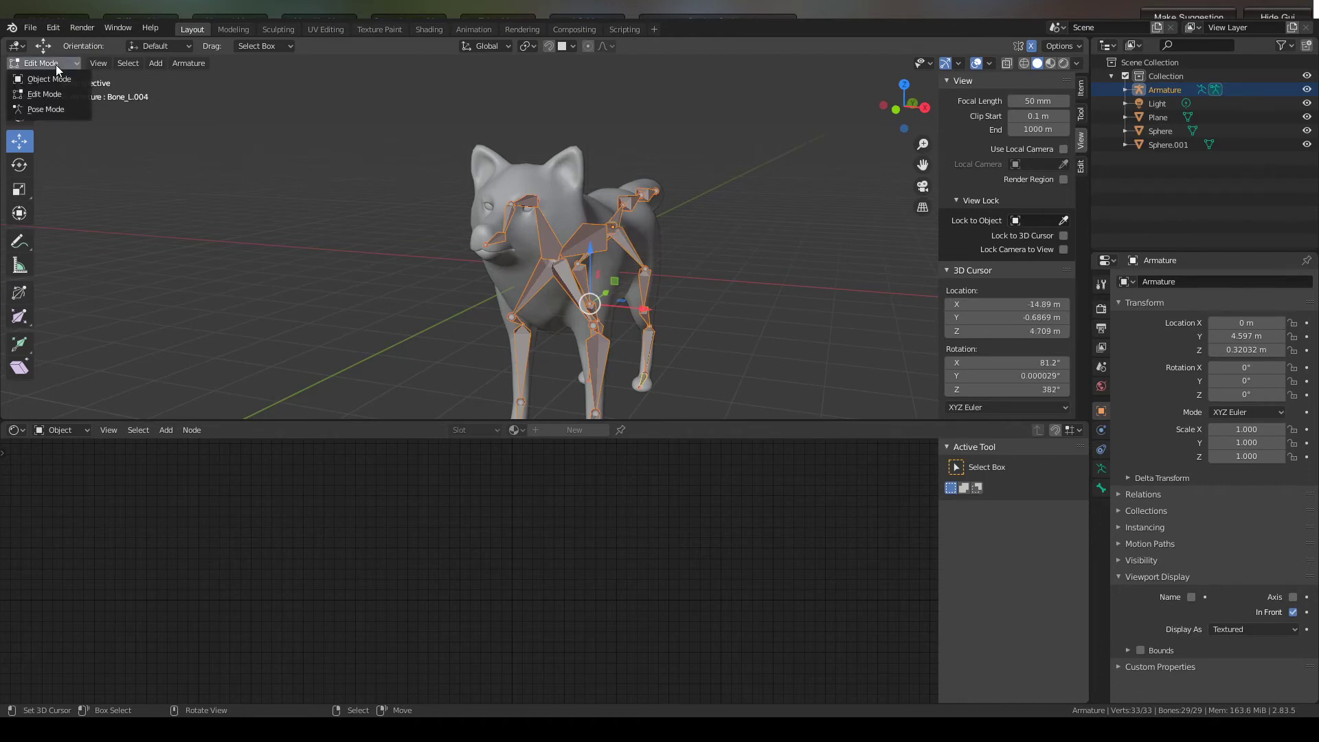
key(alt+a)
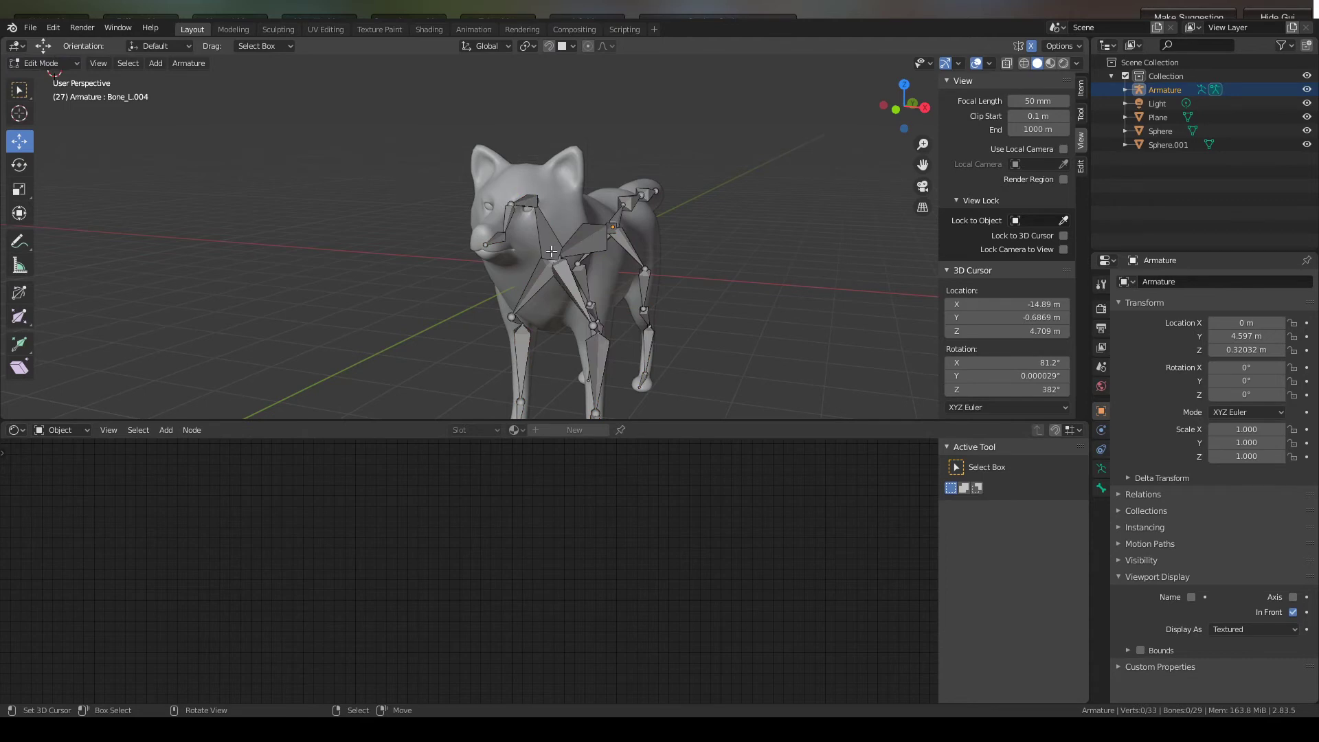
- In Object Mode, select the wolf mesh and add the armature as active object, and parent the mesh to it With Automatic Weights
click(13, 65)
click(39, 75)
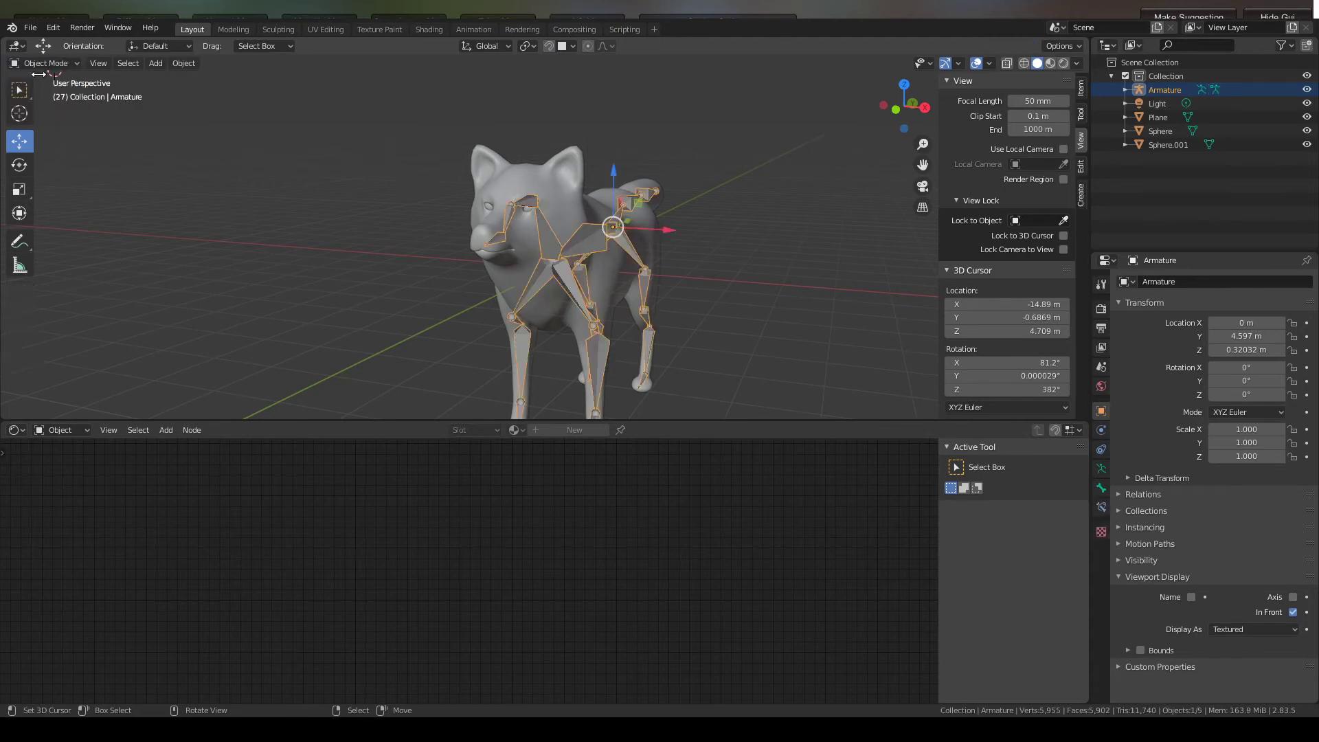
click(586, 238)
click(586, 237)
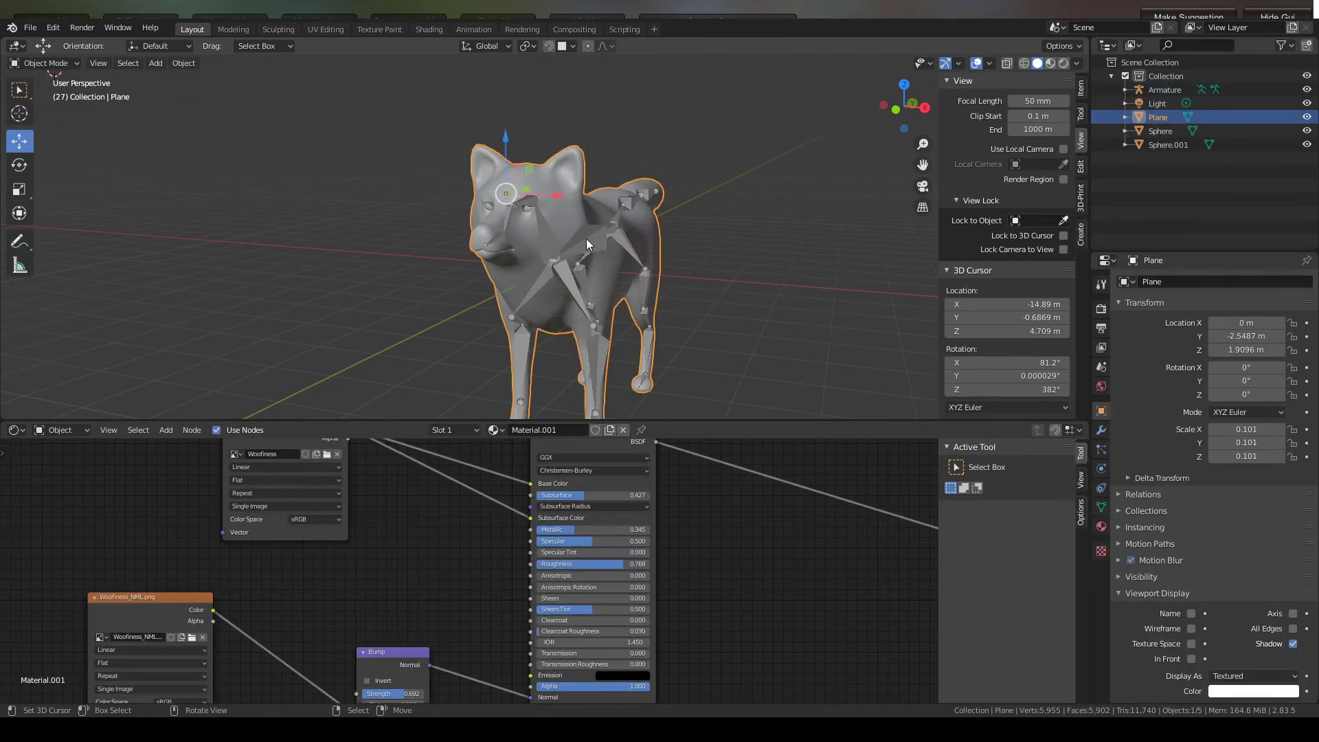
click(591, 244)
click(558, 191)
shift+click(599, 241)
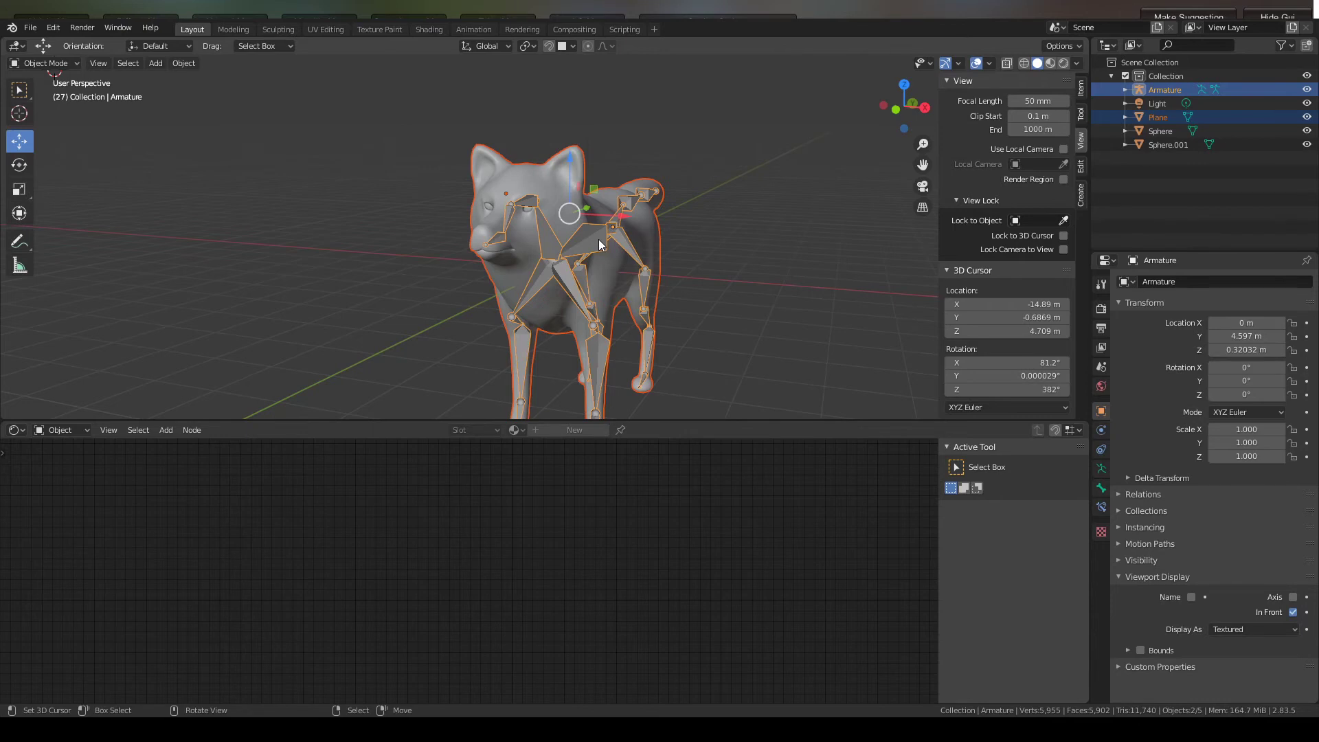
key(ctrl+p)
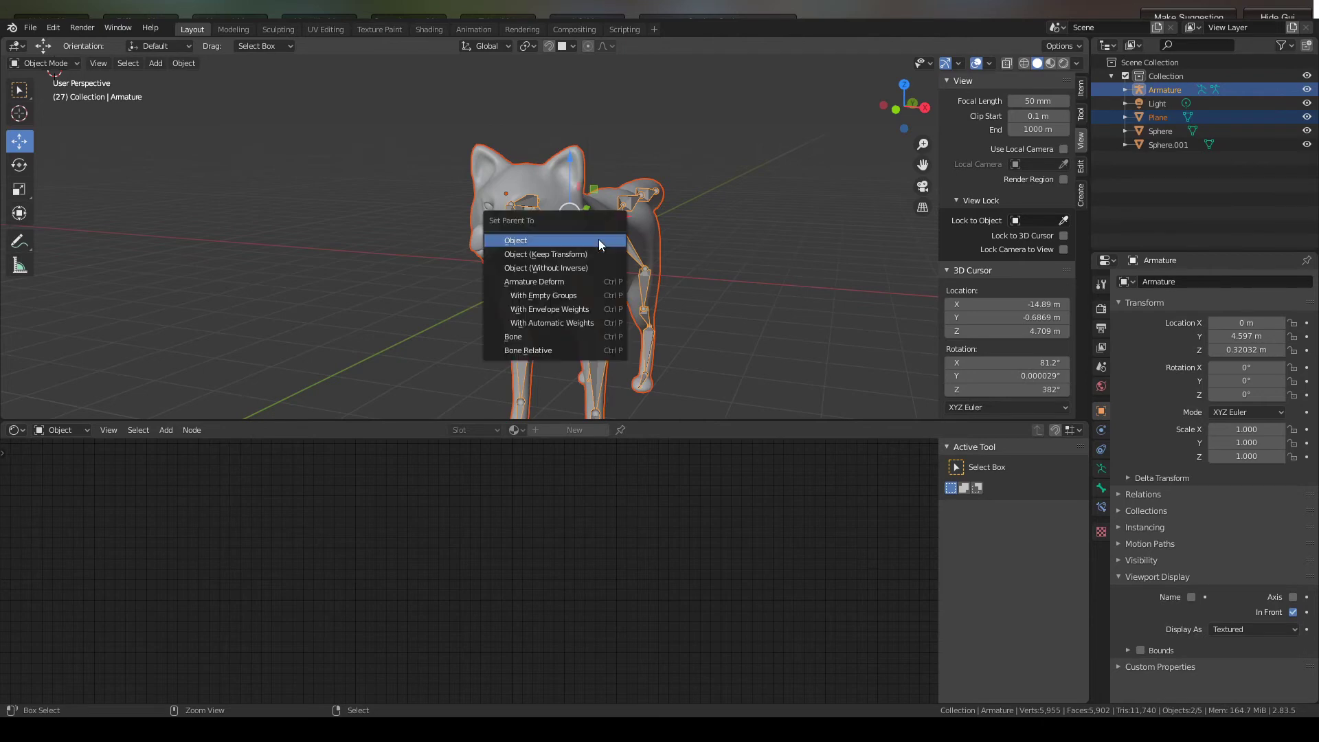
click(546, 321)
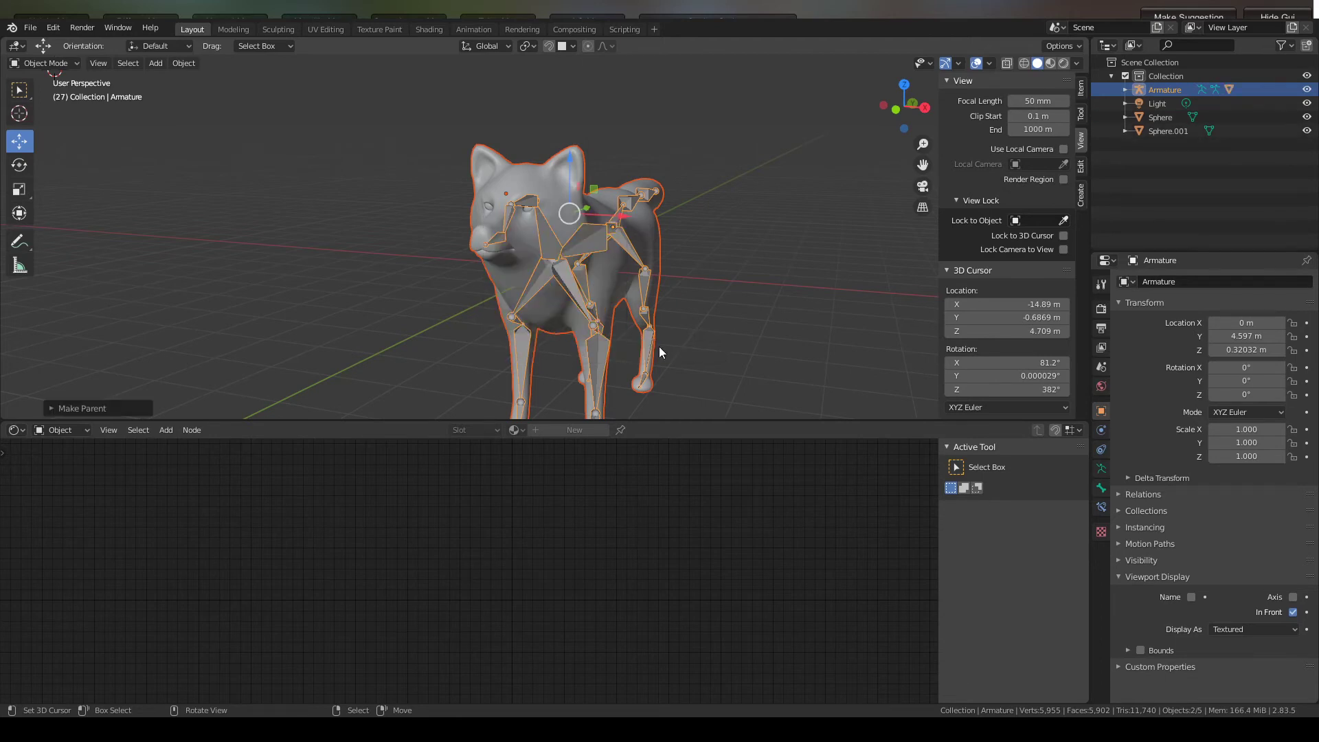
- Select only the armature, put it in Pose Mode and select the lower bone of the left front leg
middle_drag(658, 346, 557, 241)
scroll(559, 339, up, 4)
scroll(556, 258, up, 2)
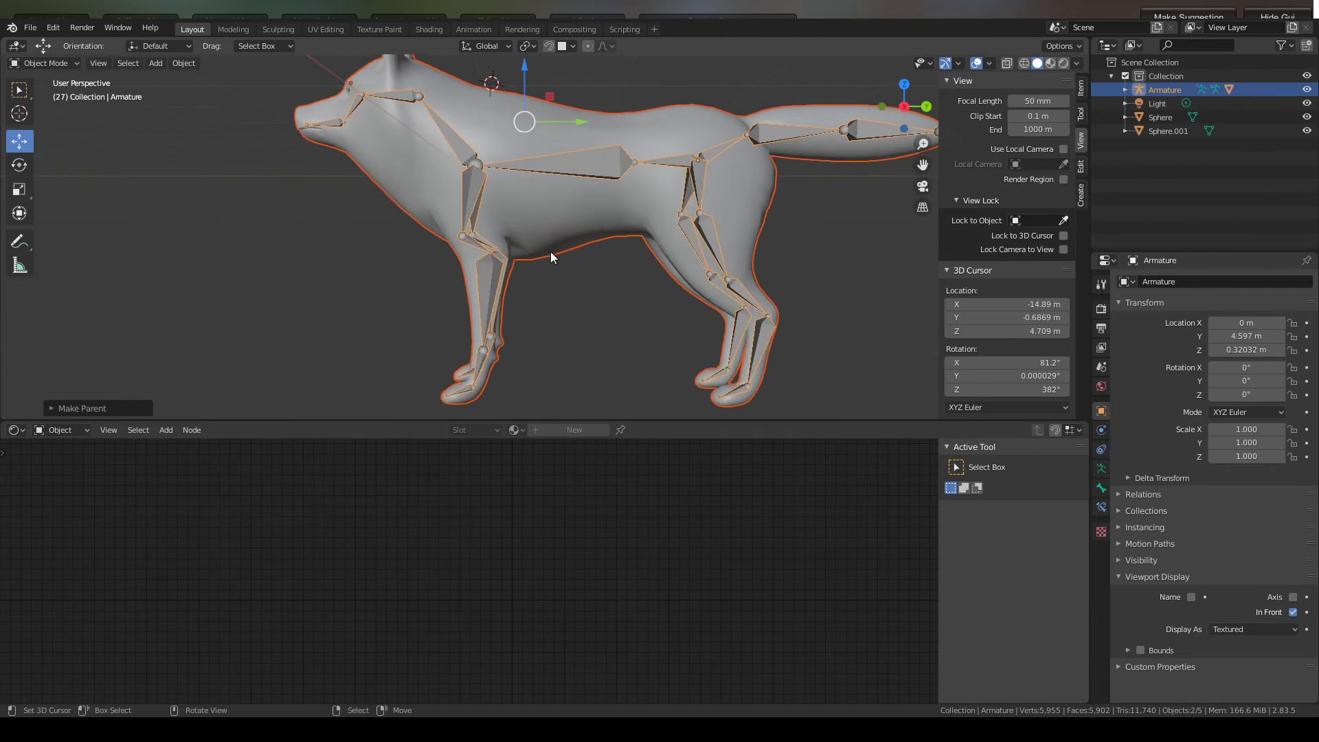
click(489, 306)
click(488, 306)
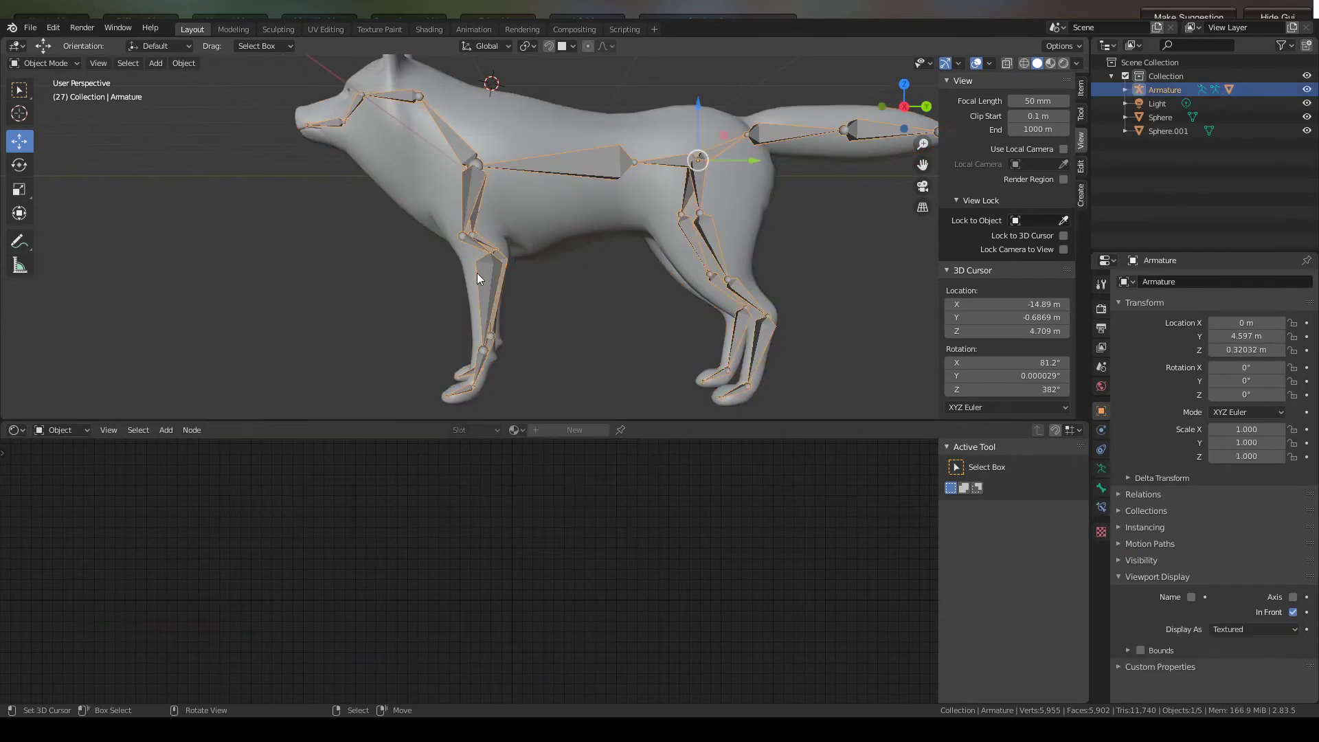
click(46, 63)
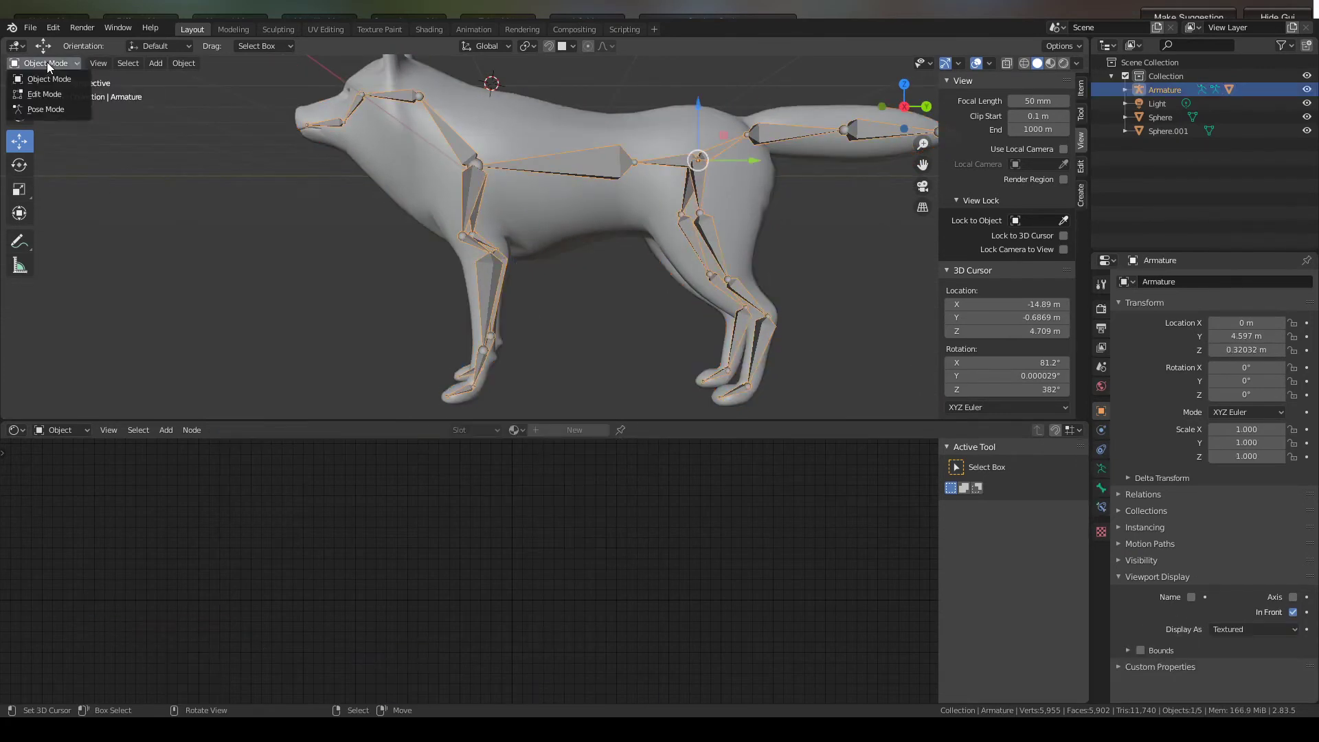
click(51, 110)
click(485, 284)
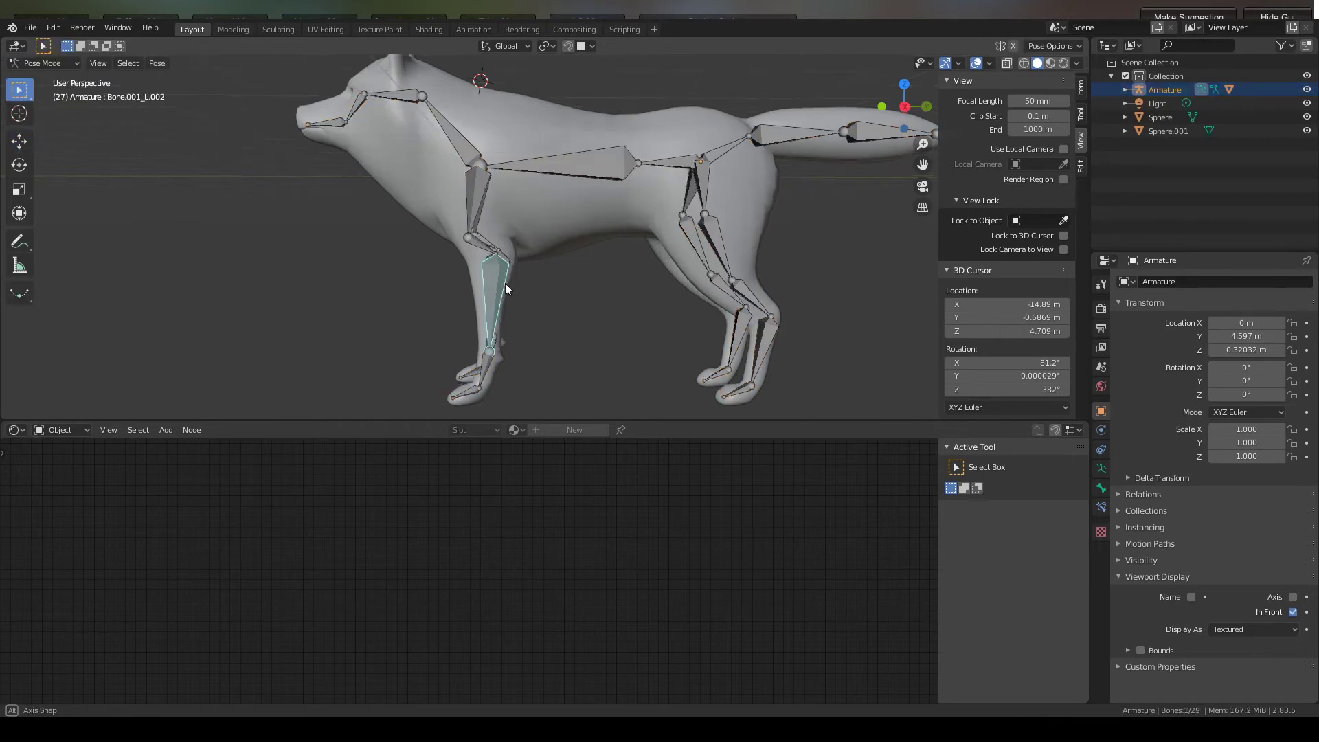
- Test-rotate the left front leg's lower bone and the elbow bone above it, and undo the rotations
middle_drag(505, 283, 571, 283)
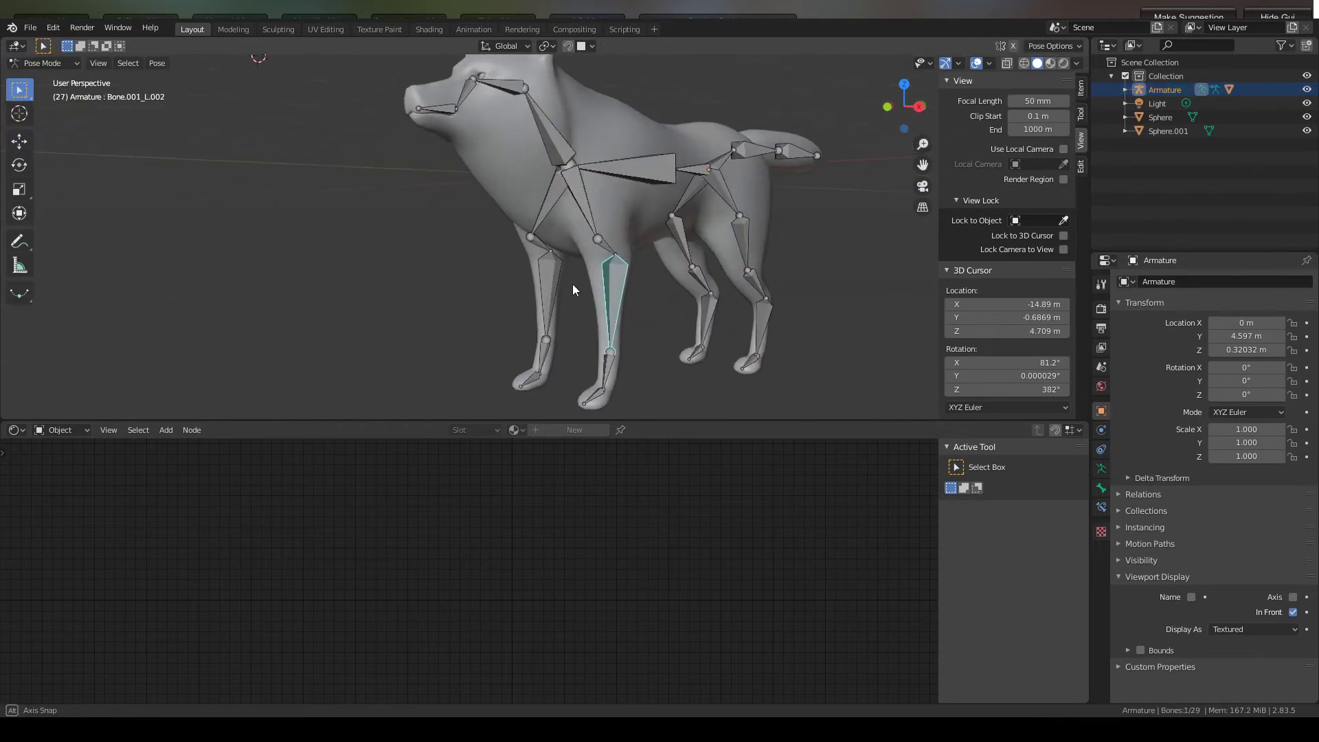
click(19, 168)
drag(579, 240, 556, 210)
right_click(611, 246)
middle_drag(557, 210, 645, 204)
drag(652, 192, 709, 199)
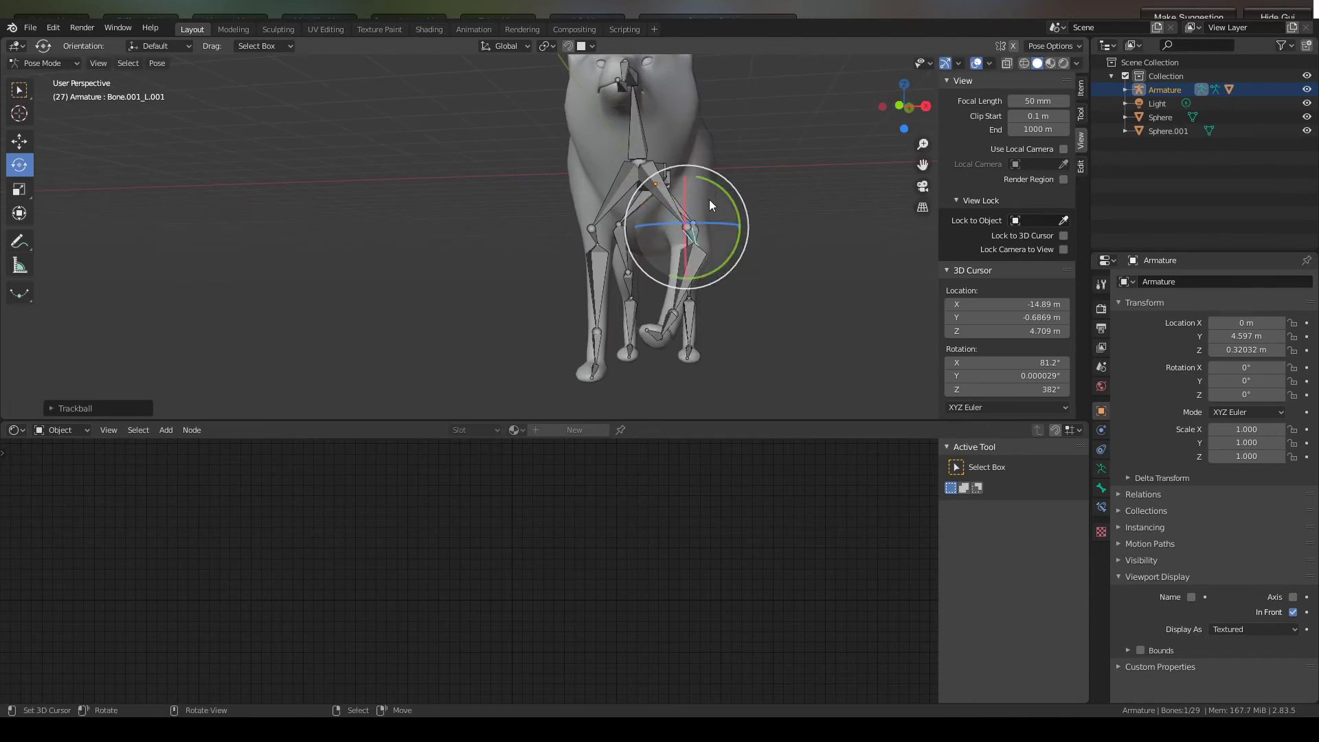
key(ctrl+z)
key(ctrl+z)
key(ctrl+z)
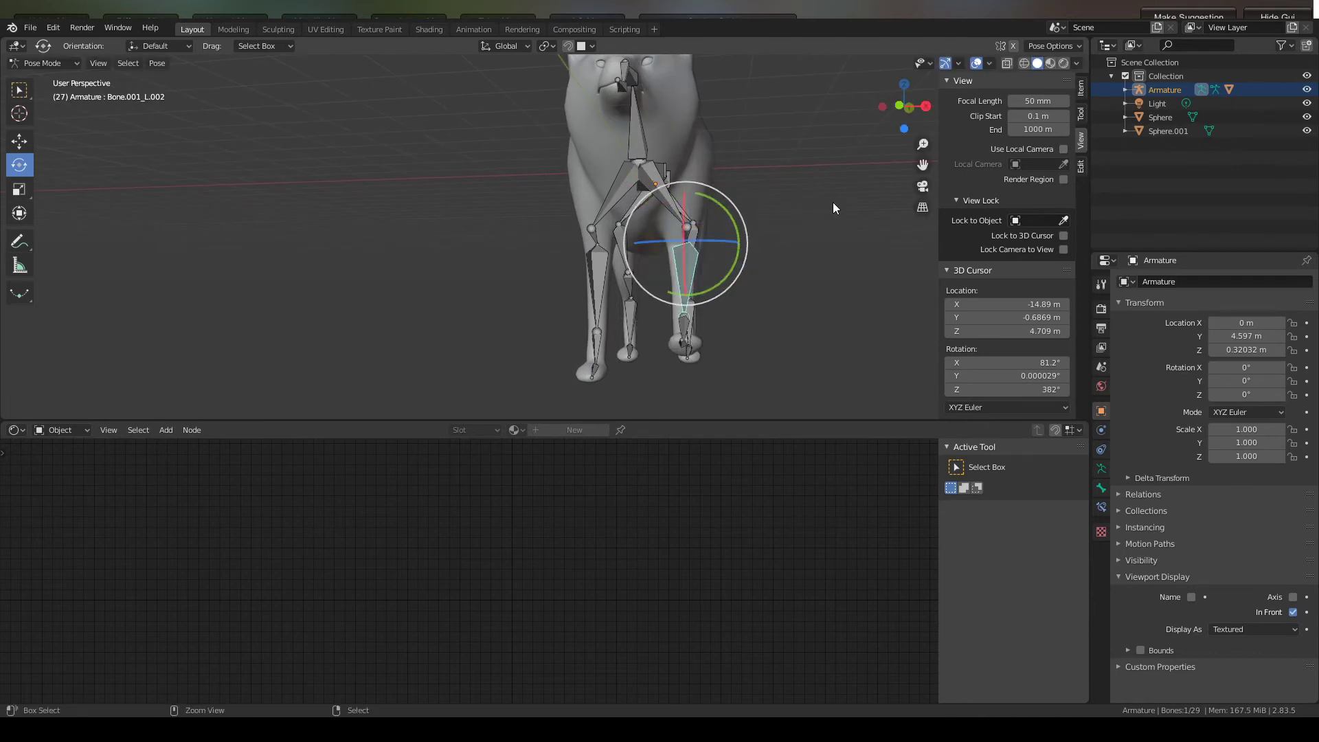
- Rotate the two upper bones of the left rear leg to stretch the leg out backwards
middle_drag(832, 202, 719, 215)
click(725, 244)
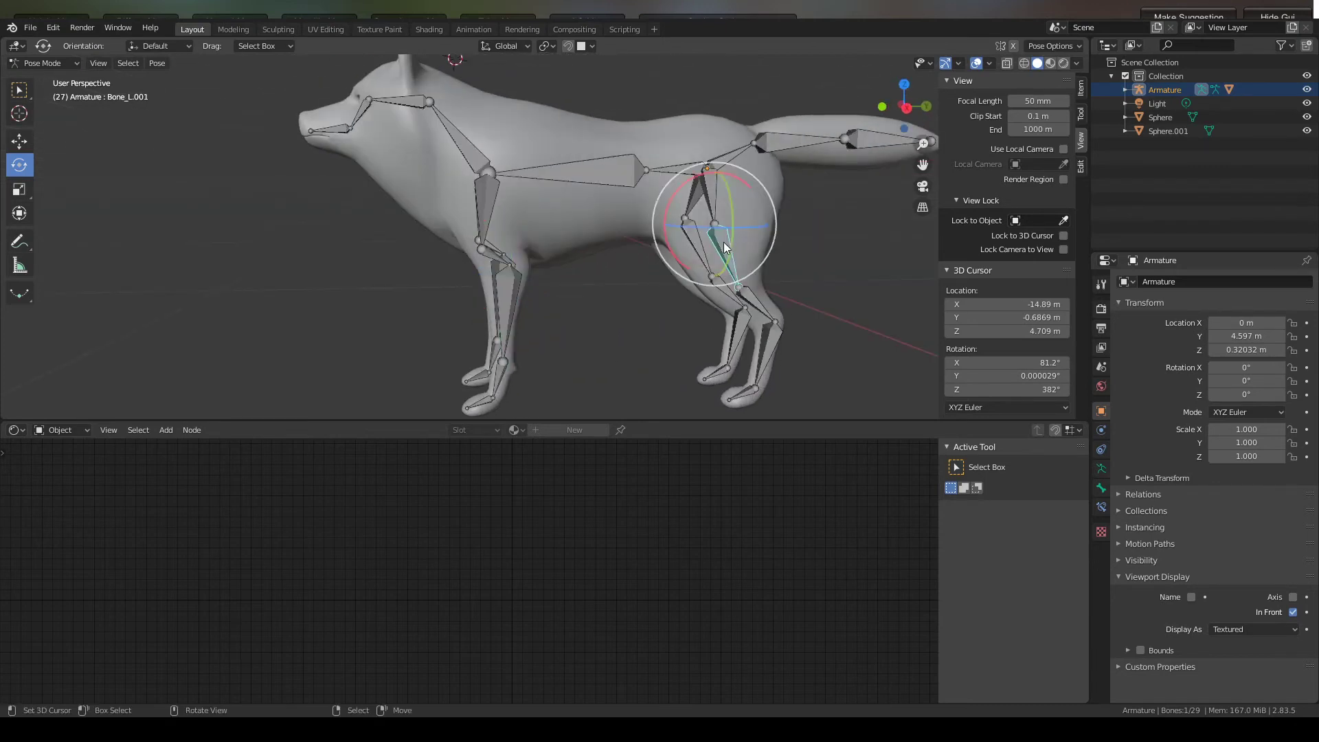
drag(738, 274, 729, 131)
right_click(715, 185)
middle_drag(728, 130, 799, 167)
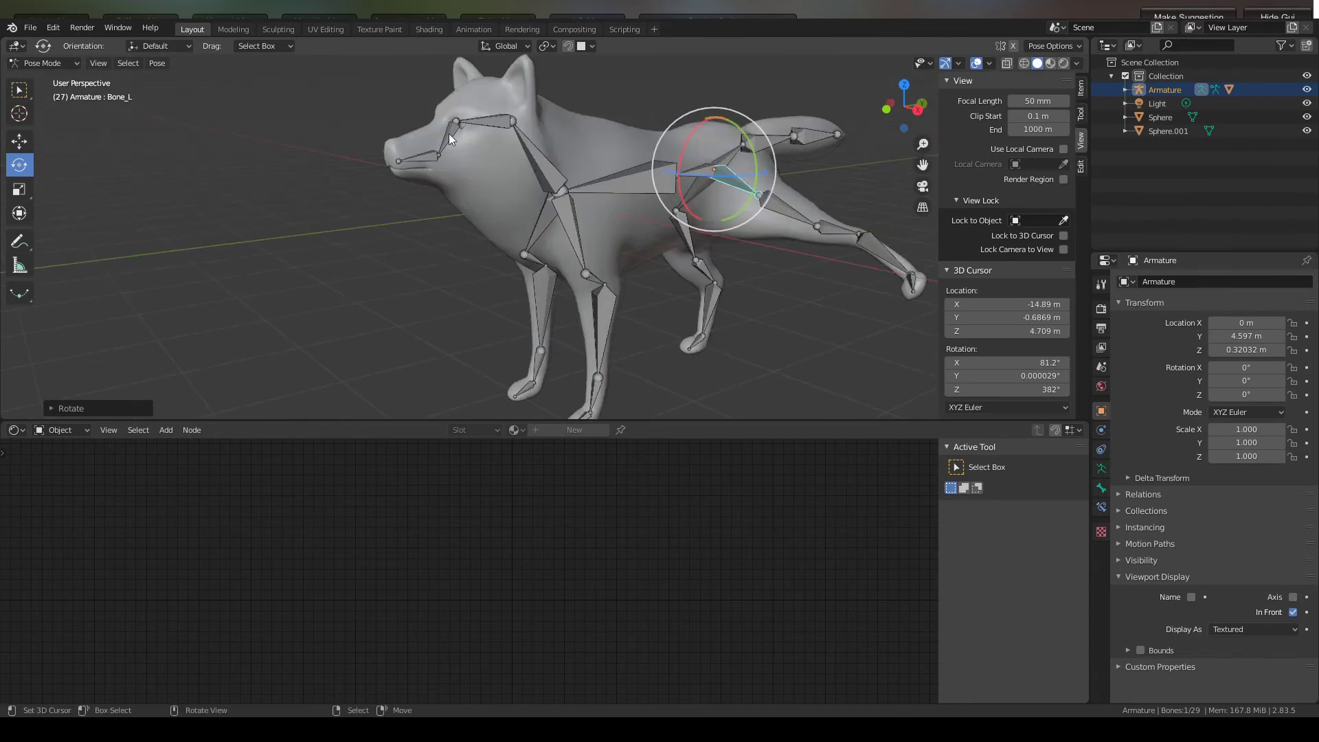
- Rotate the head bone downward and turn the neck bone sideways to test the head's deformation
right_click(474, 118)
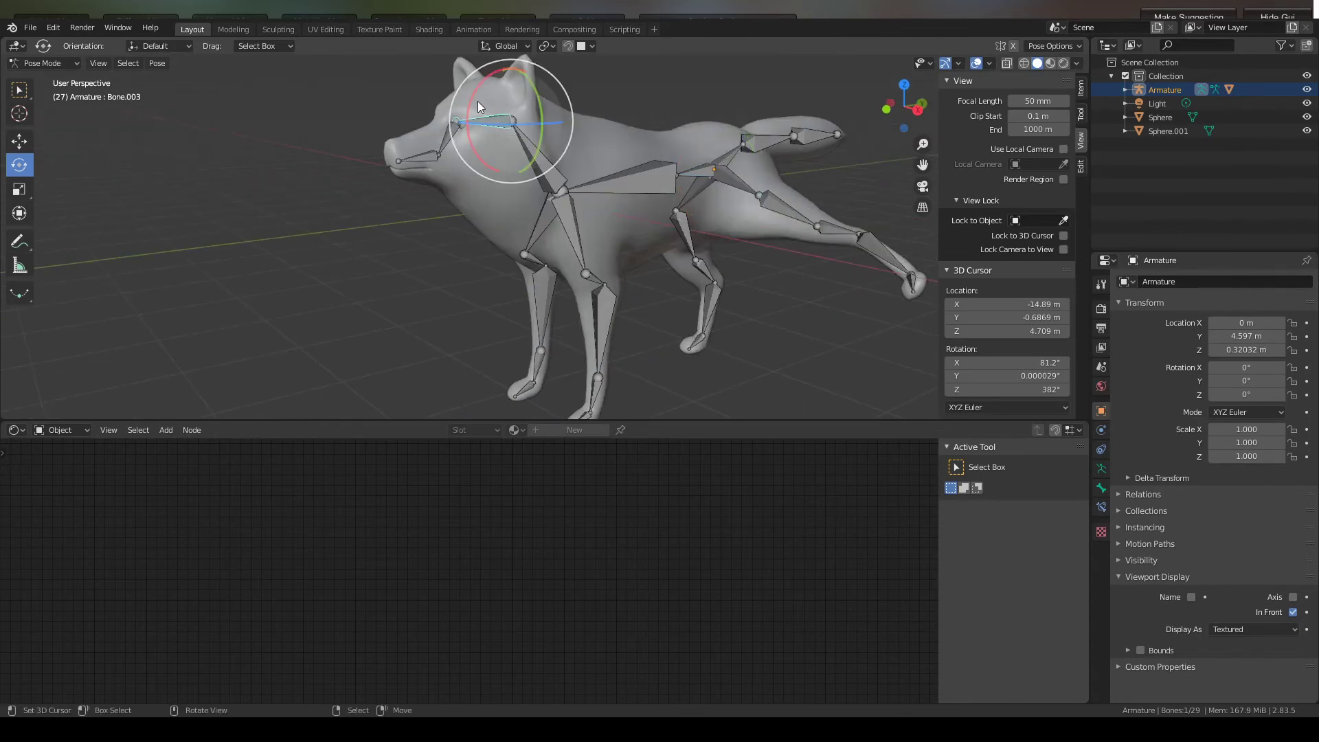
drag(472, 101, 476, 124)
right_click(541, 168)
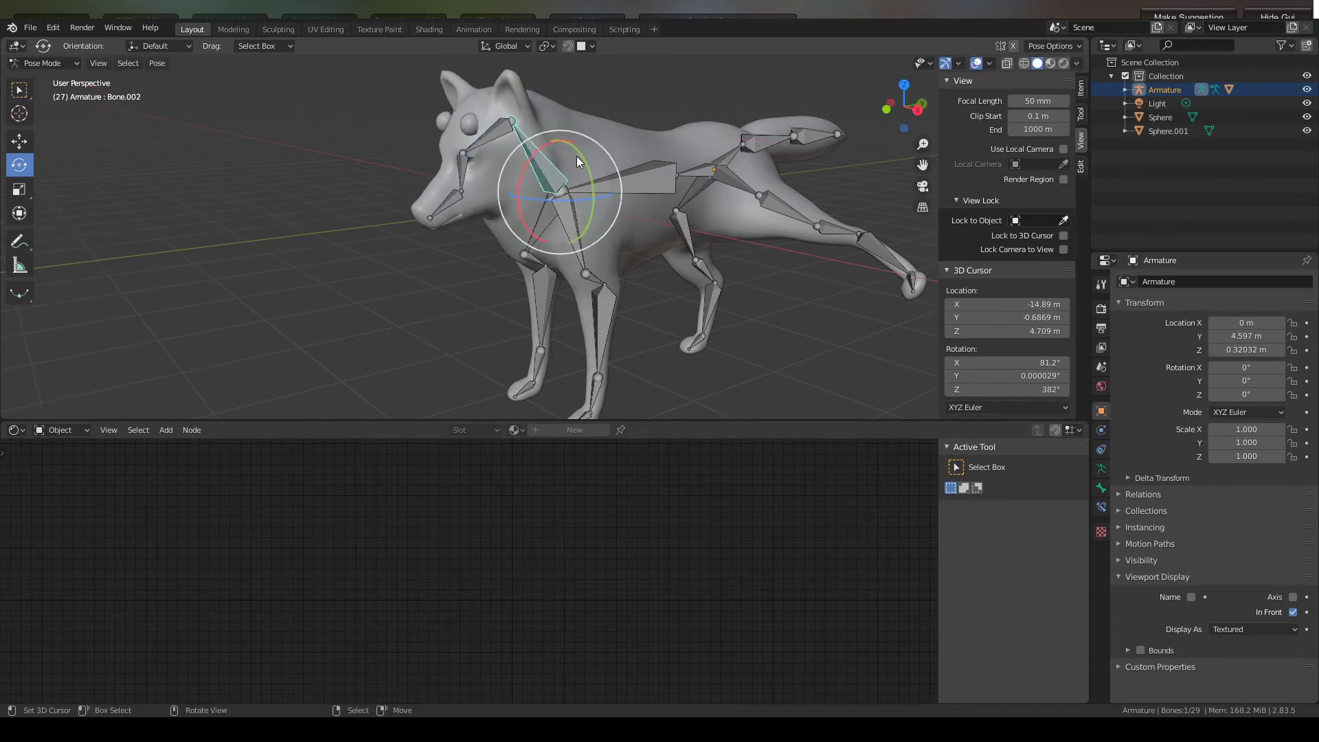
drag(544, 198, 563, 193)
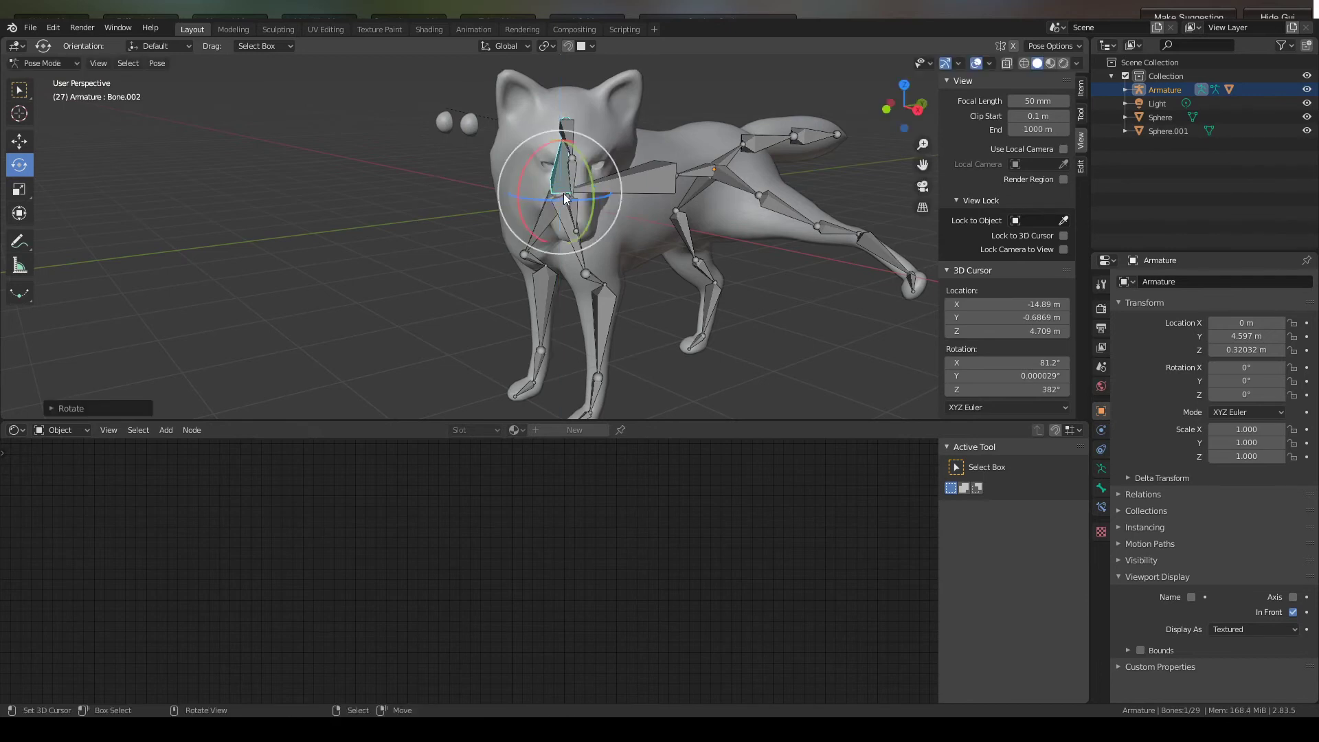
- Rotate the bone at the base of the tail downward to test the tail's deformation
scroll(564, 190, down, 2)
mouse_move(569, 176)
middle_down()
mouse_move(714, 158)
mouse_move(702, 188)
mouse_move(497, 179)
mouse_move(584, 171)
middle_up()
right_click(661, 167)
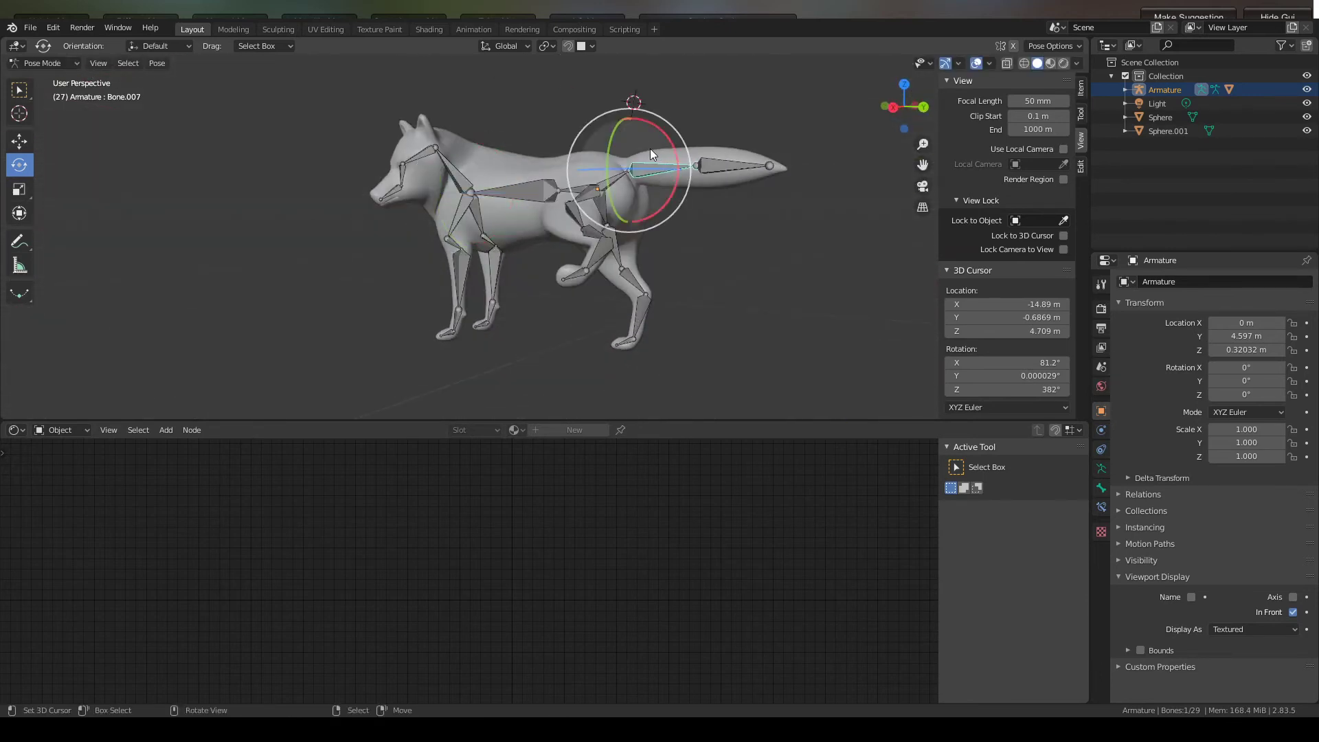
drag(659, 131, 677, 182)
middle_drag(683, 178, 579, 124)
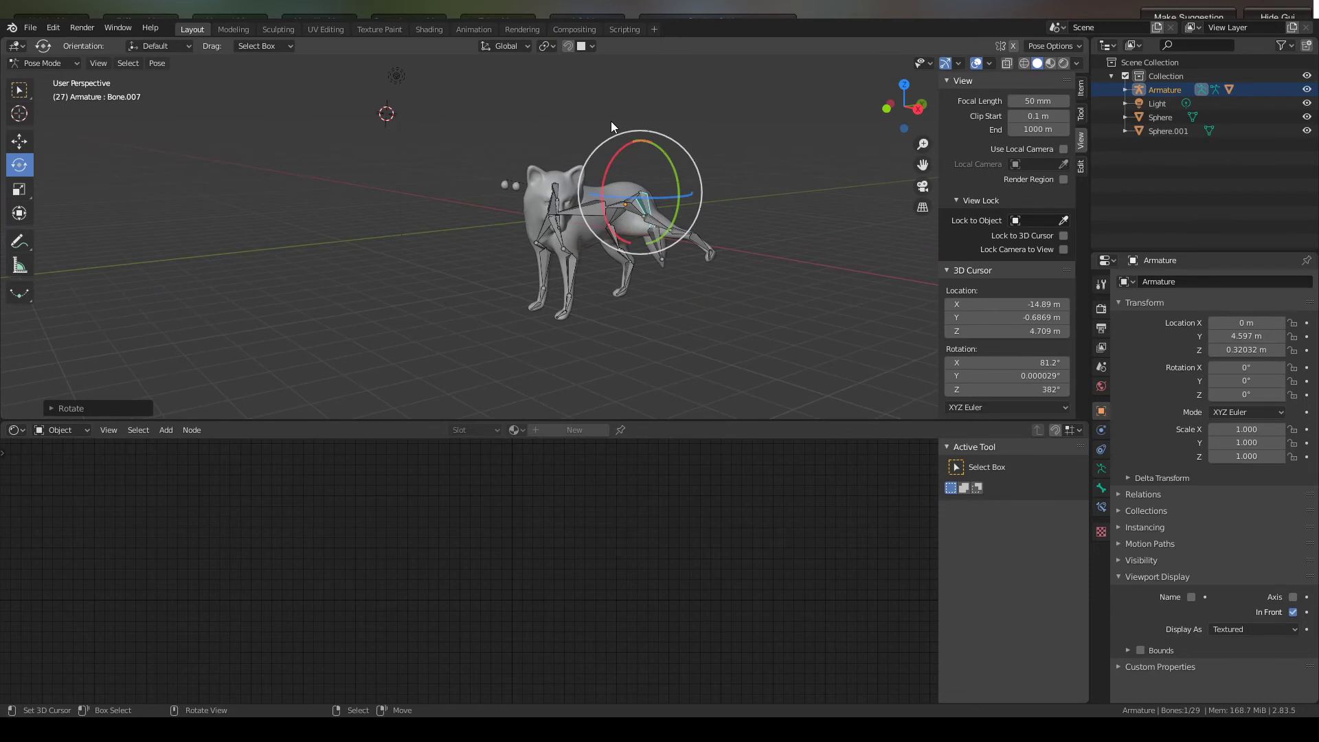
- Select all bones and clear all their pose transforms
right_click(589, 213)
key(a)
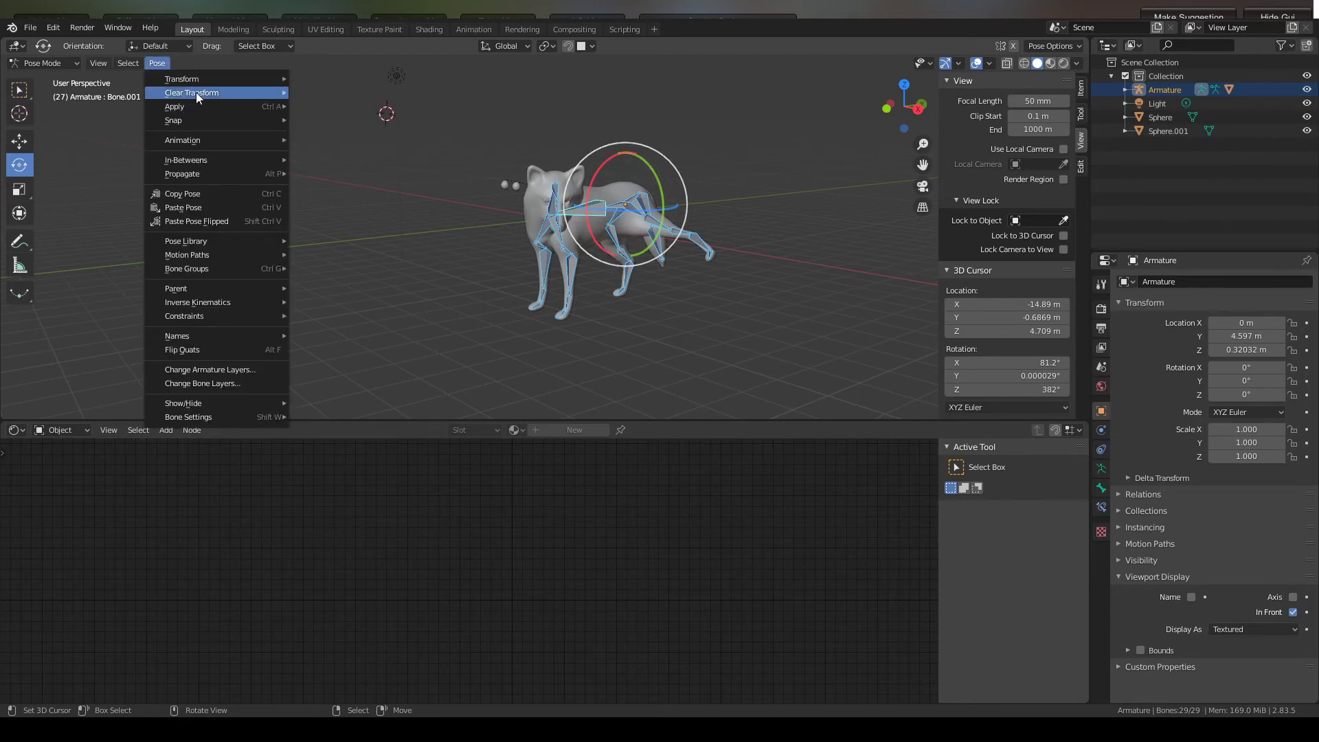
mouse_move(196, 92)
click(386, 94)
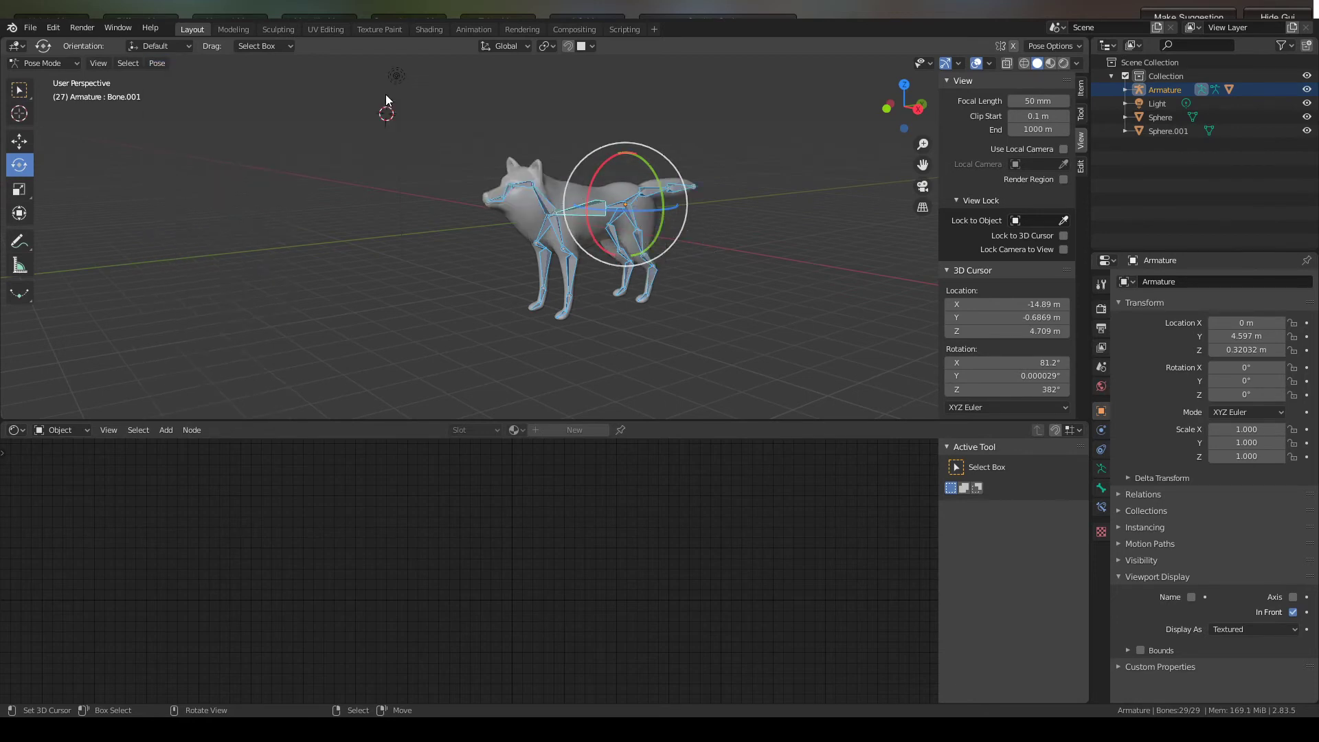
- Switch the armature from Pose Mode to Object Mode
scroll(562, 133, up, 5)
middle_drag(562, 133, 580, 155)
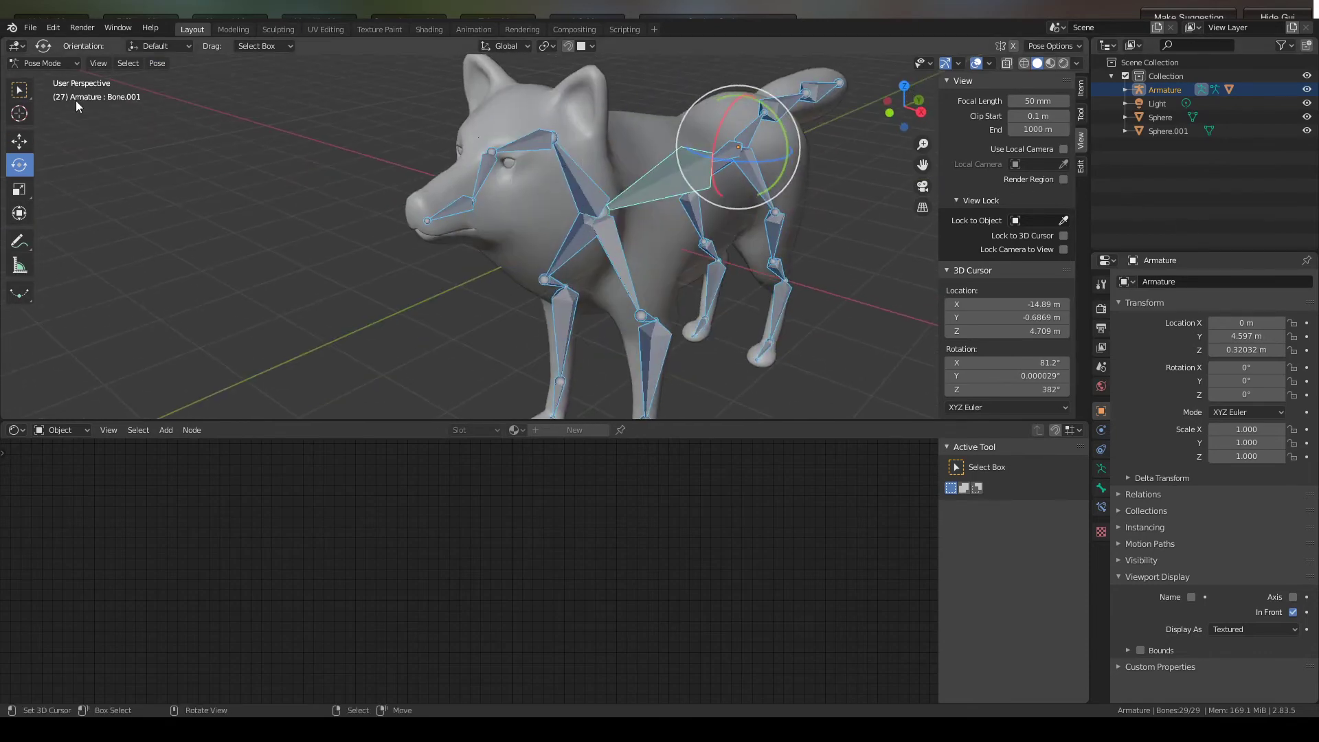
click(39, 65)
click(43, 77)
scroll(674, 156, down, 3)
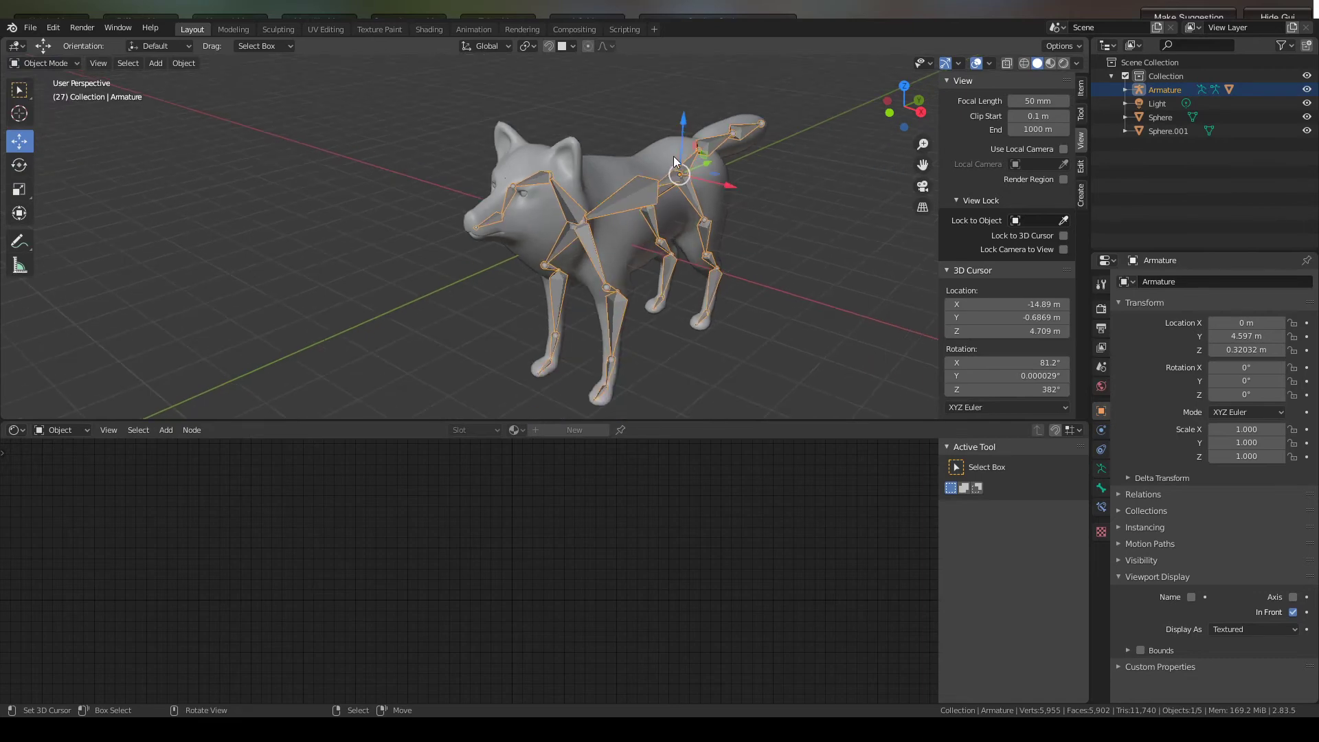
- Select the wolf's left eye sphere, add the armature as active object, and parent the eye to it With Empty Groups
scroll(673, 155, up, 3)
mouse_move(673, 155)
middle_down()
mouse_move(641, 138)
mouse_move(679, 157)
mouse_move(699, 148)
mouse_move(670, 145)
middle_up()
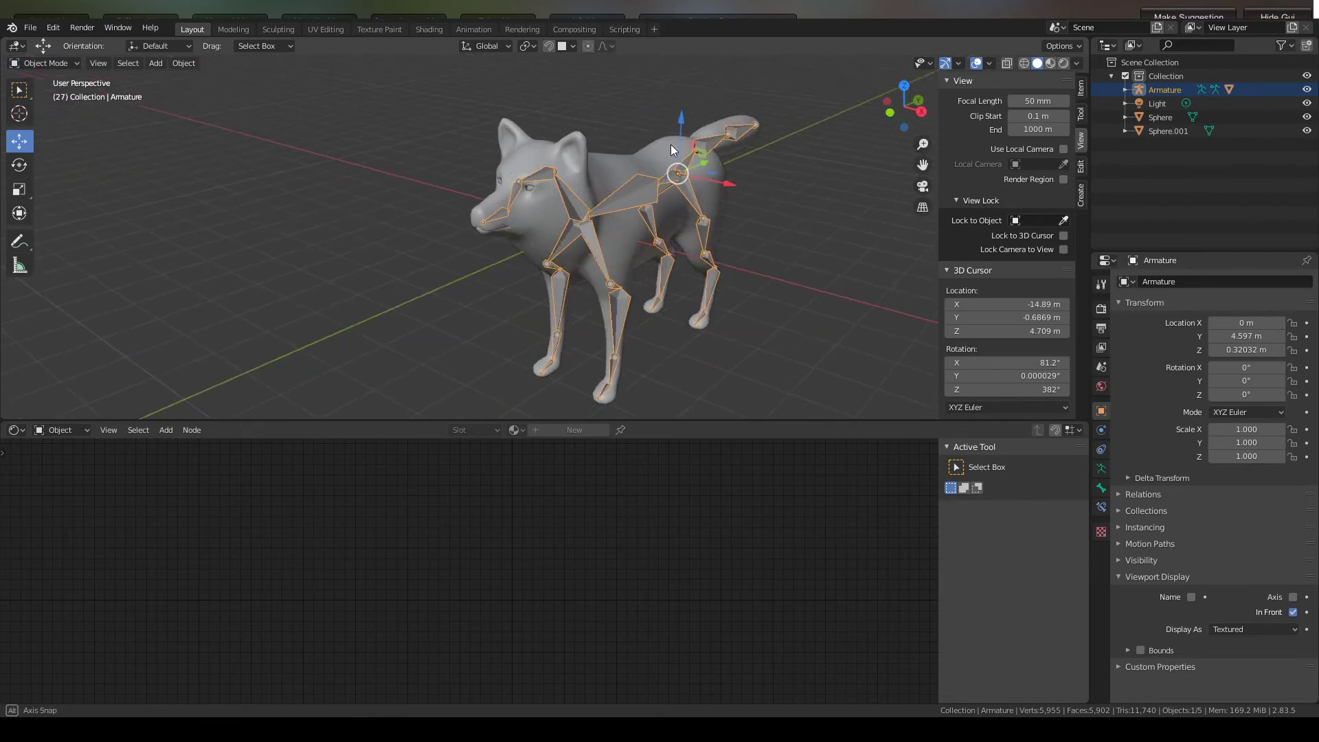
scroll(514, 158, up, 3)
middle_drag(497, 180, 526, 173)
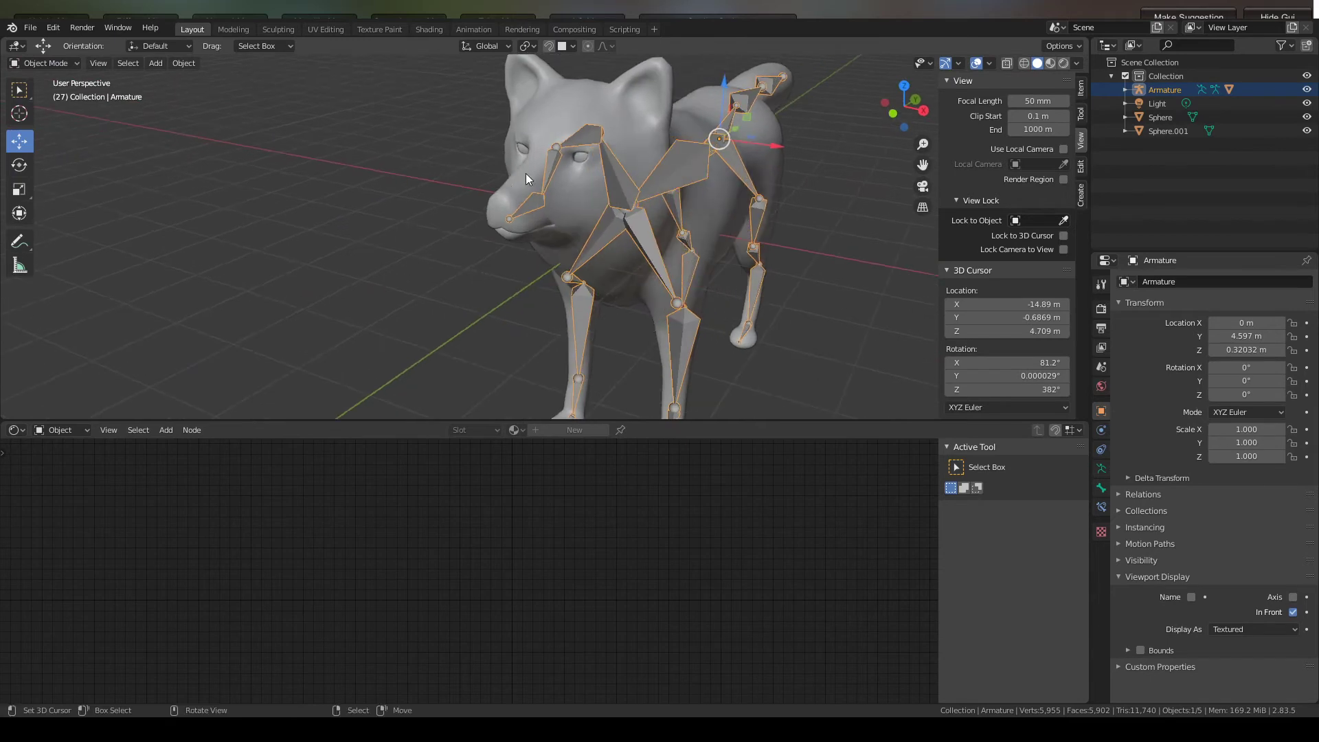
click(580, 158)
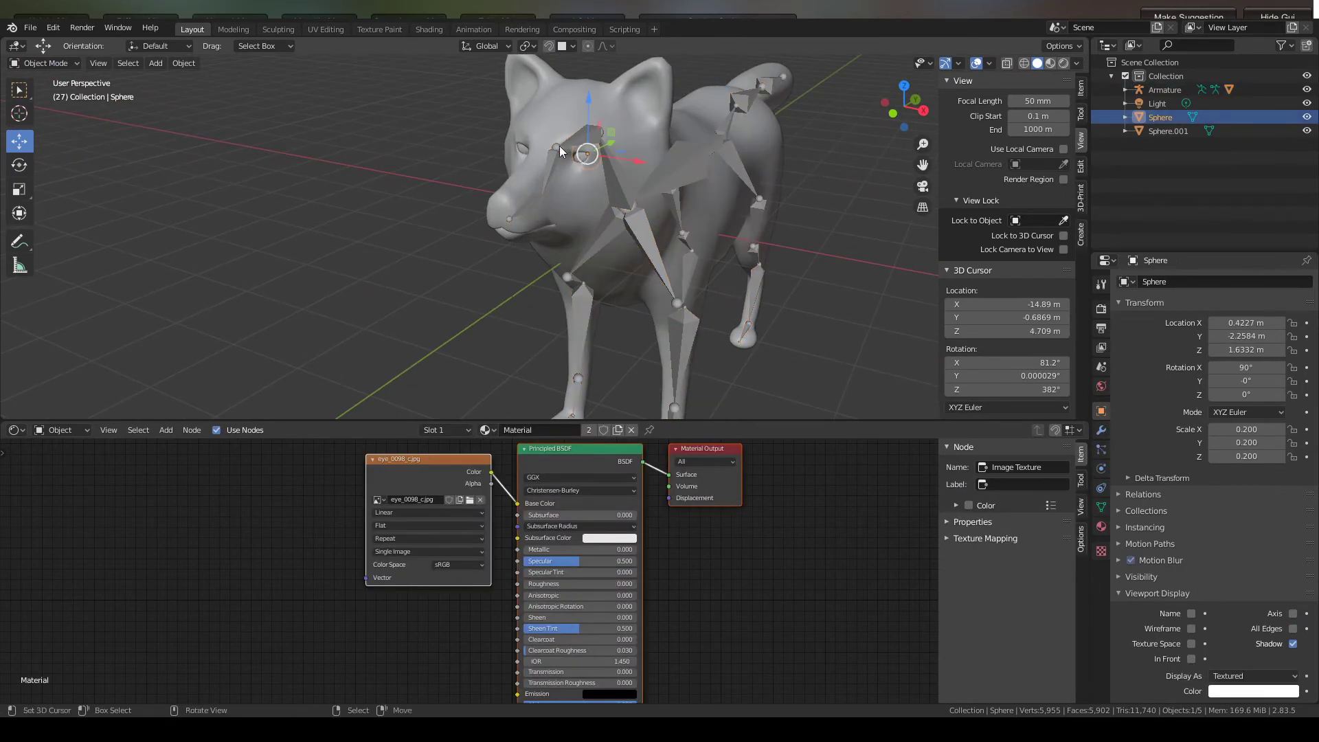
shift+click(580, 141)
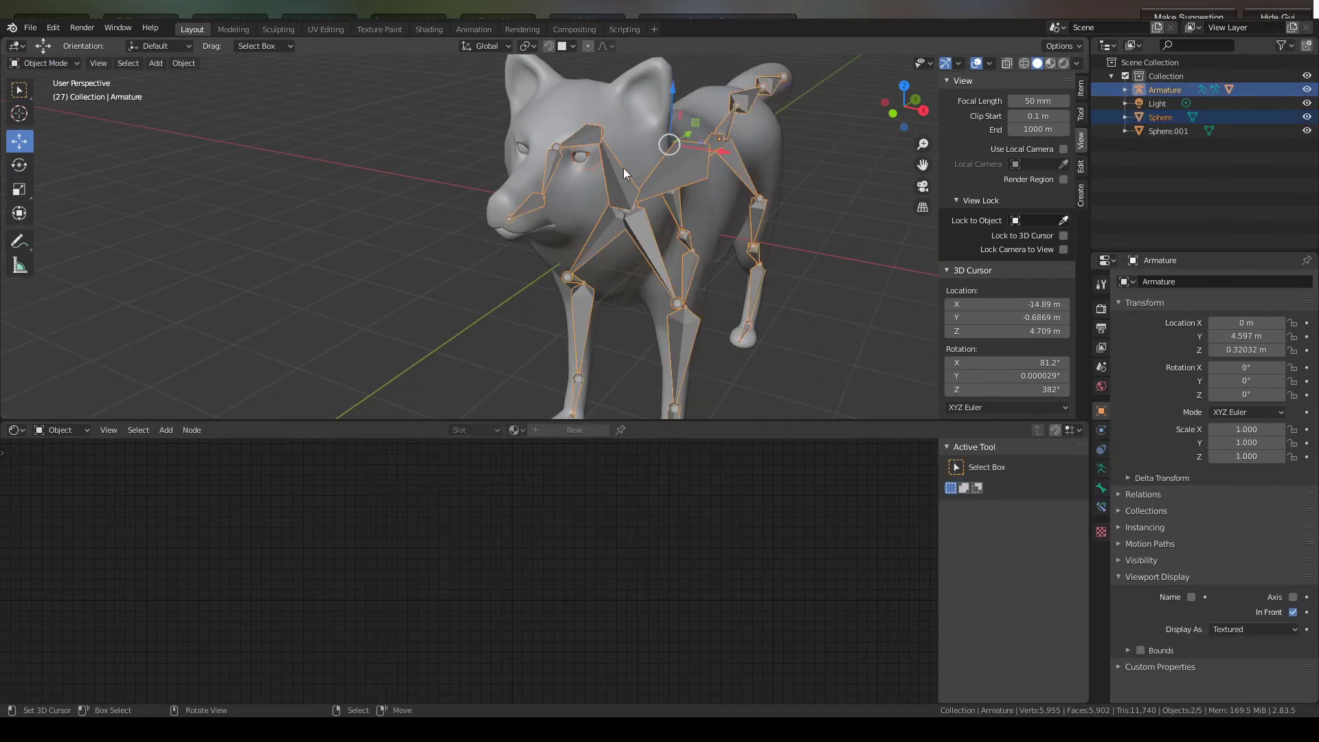
key(ctrl+p)
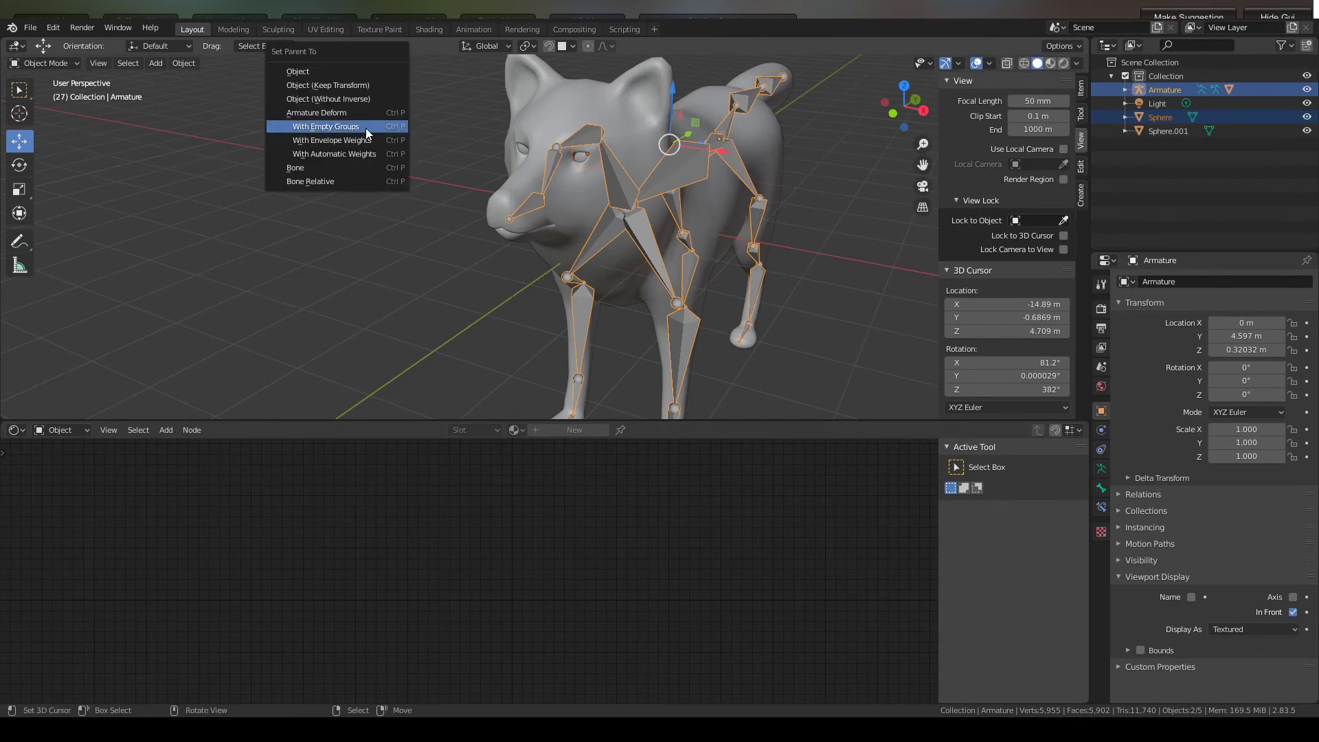
click(365, 127)
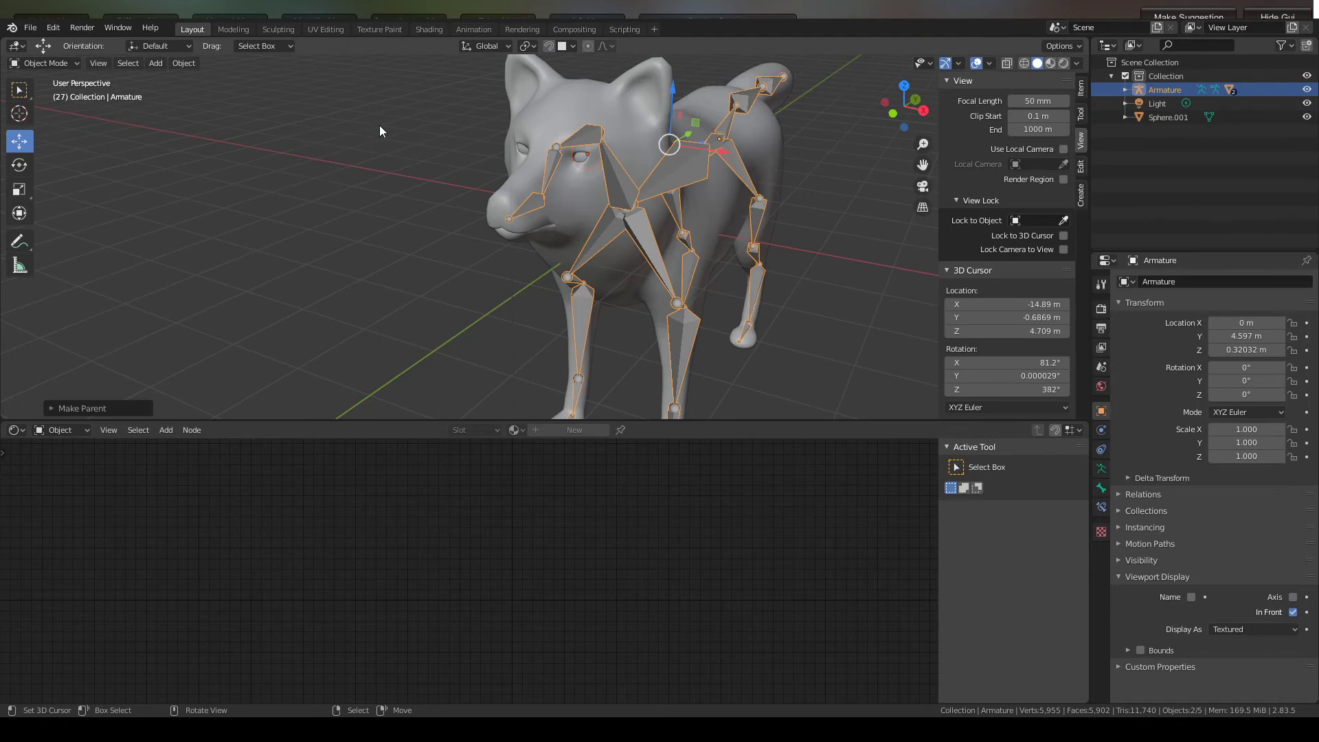
- Select the wolf's right eye sphere, add the armature as active object, and parent the eye to it With Empty Groups
middle_drag(380, 125, 572, 104)
click(597, 175)
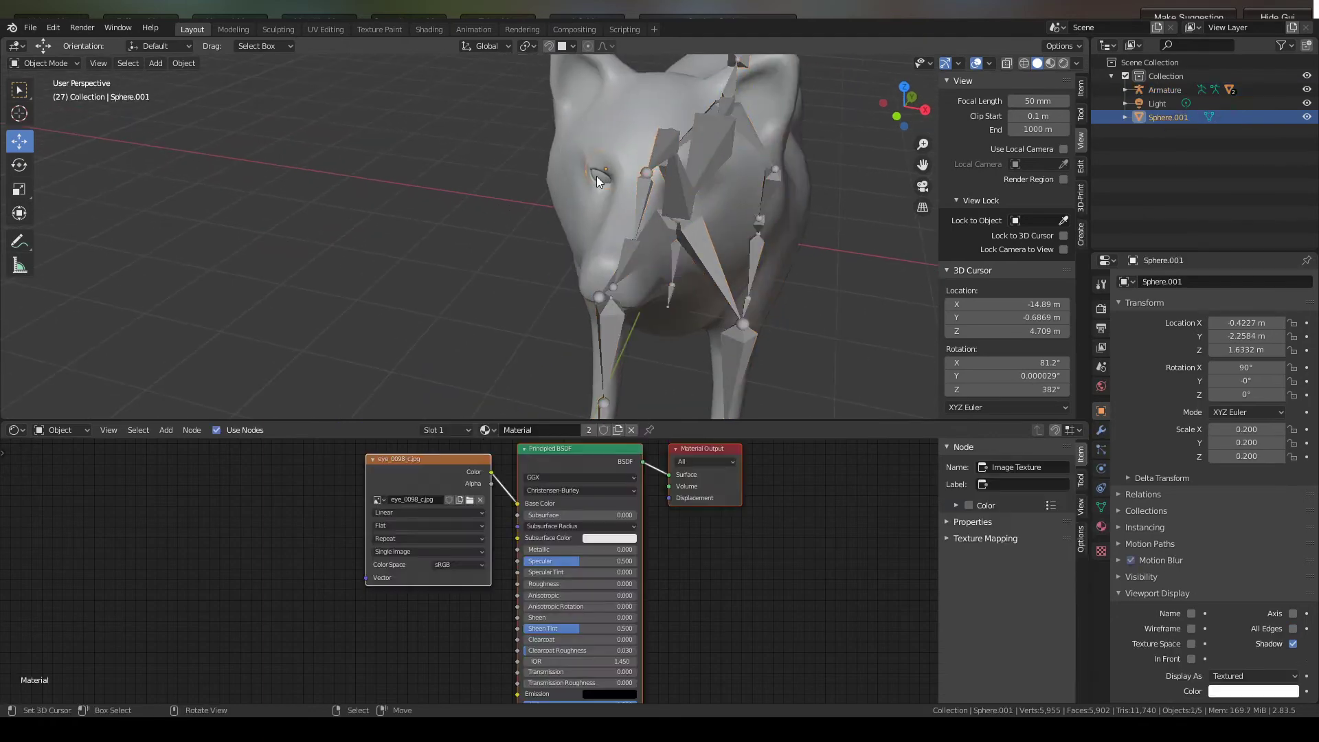
shift+click(663, 147)
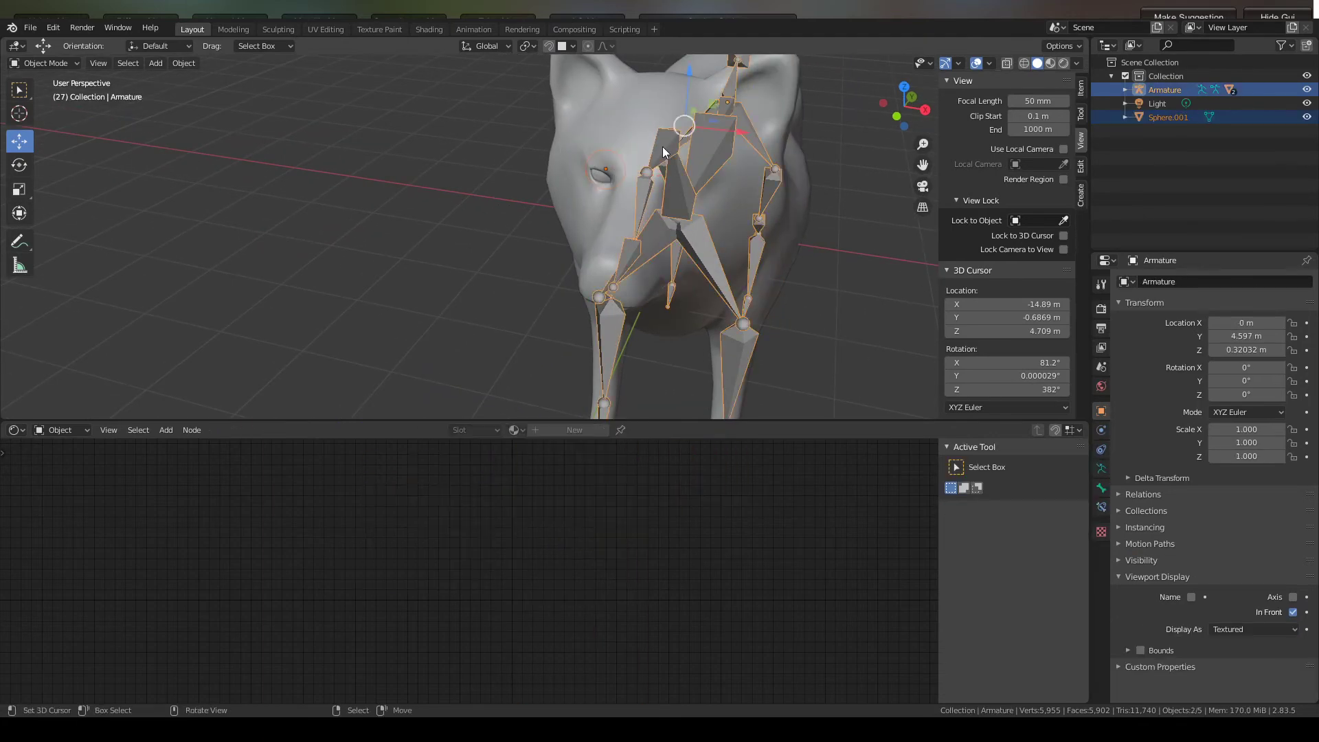
key(ctrl+p)
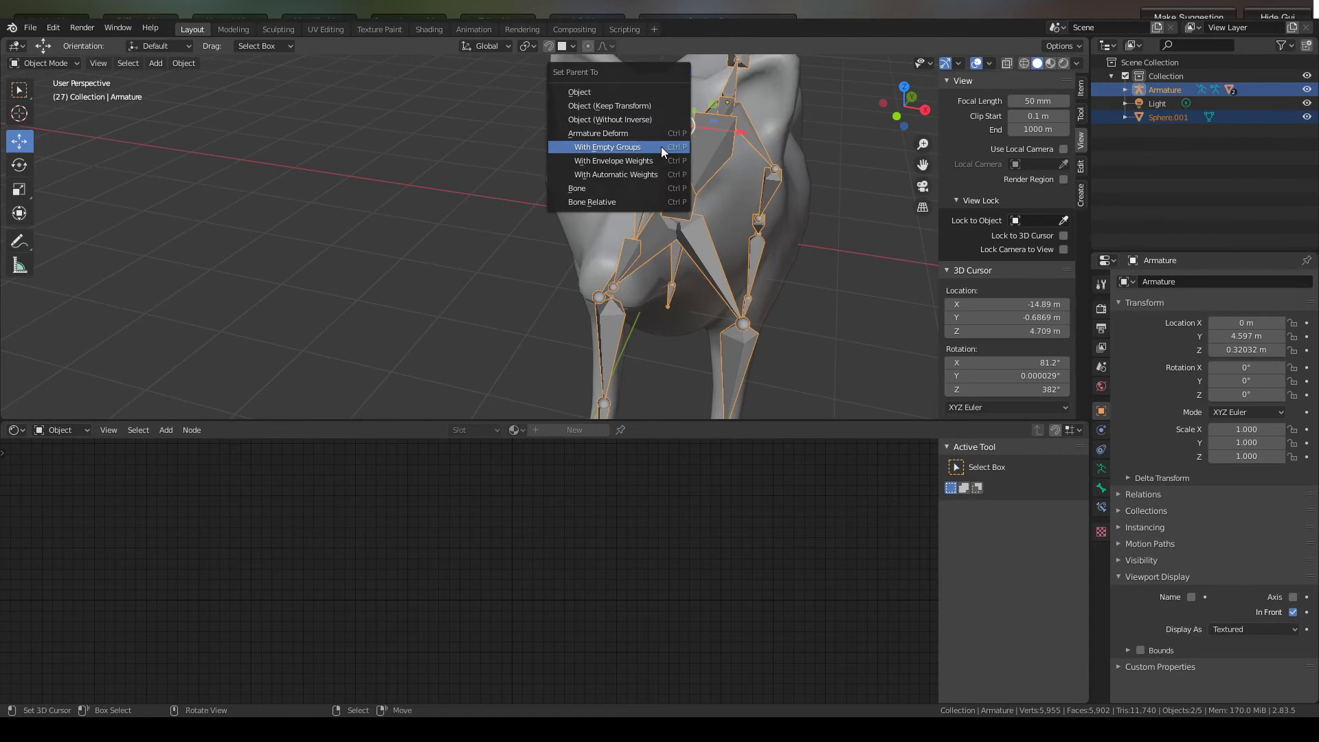
click(661, 147)
scroll(653, 147, down, 2)
middle_drag(653, 147, 641, 150)
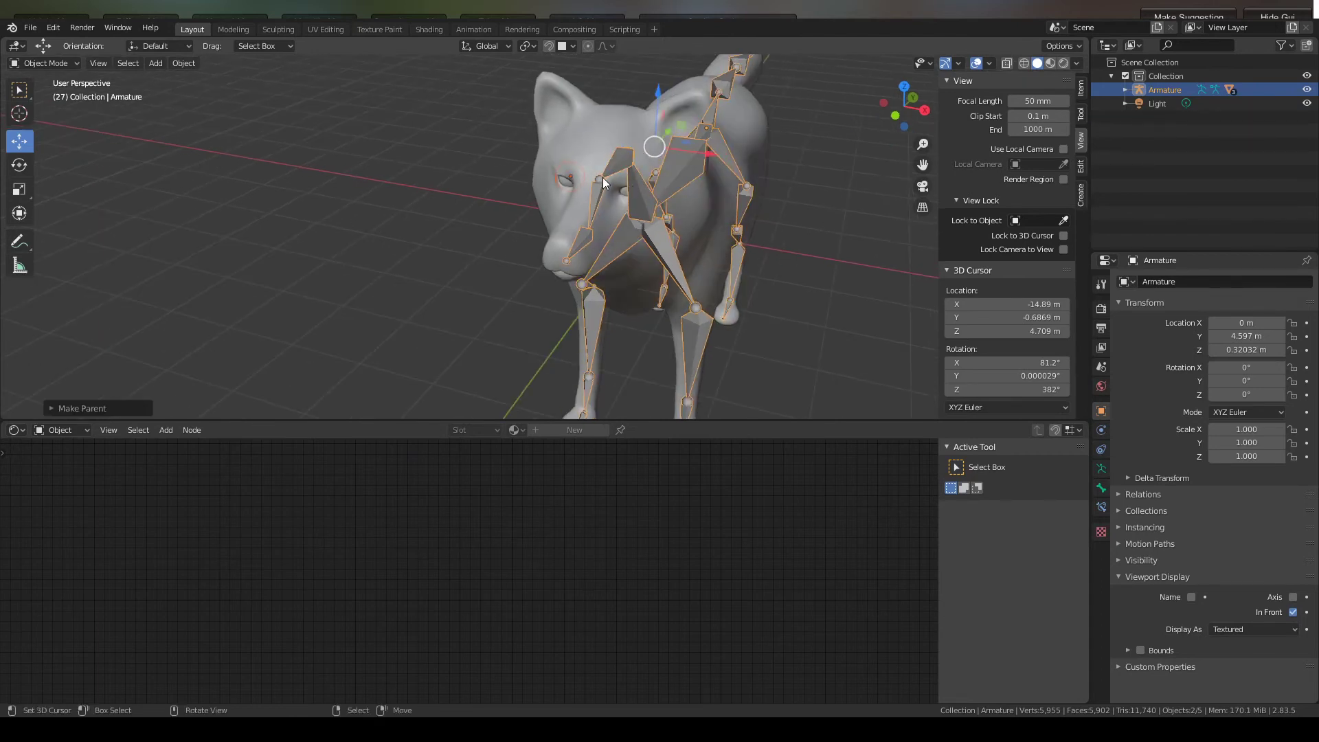
- Select the armature in Pose Mode, test-rotate the head bone to check the eyes, and undo the rotation
click(621, 194)
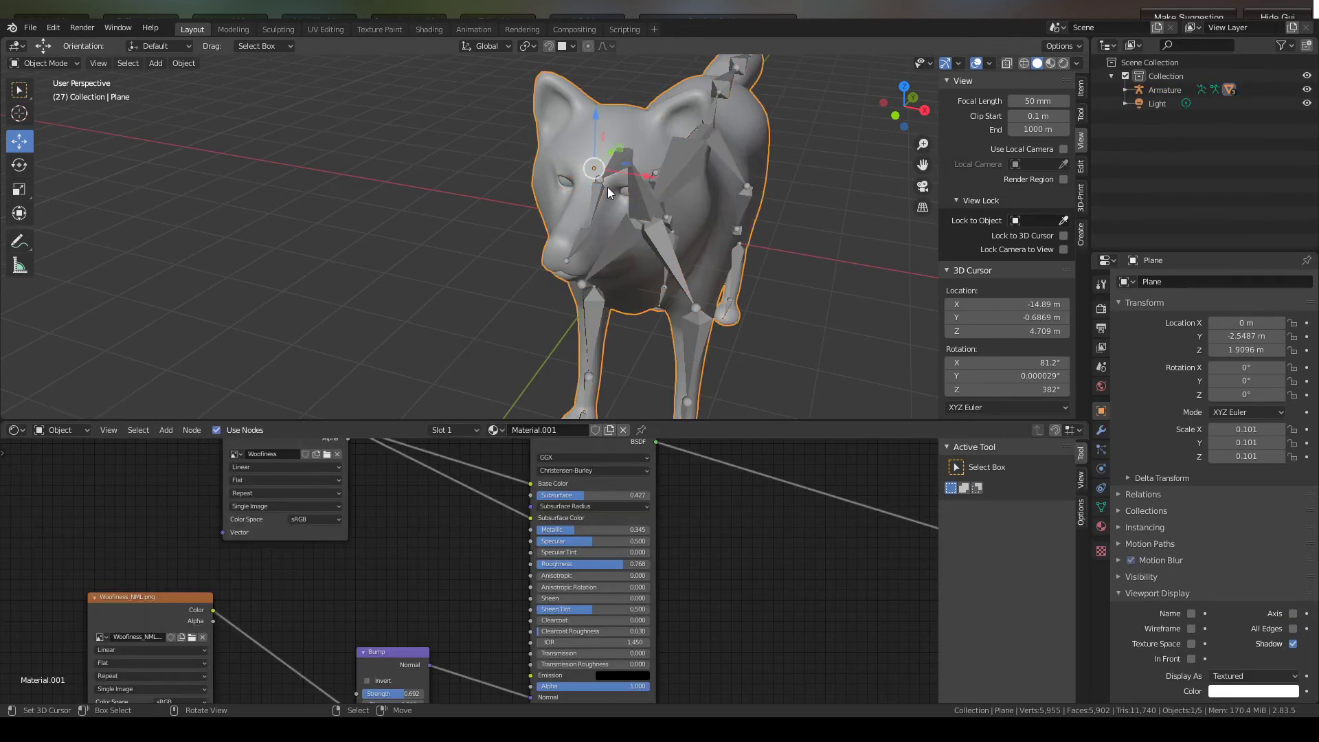
mouse_move(607, 187)
middle_down()
mouse_move(595, 180)
mouse_move(608, 174)
middle_up()
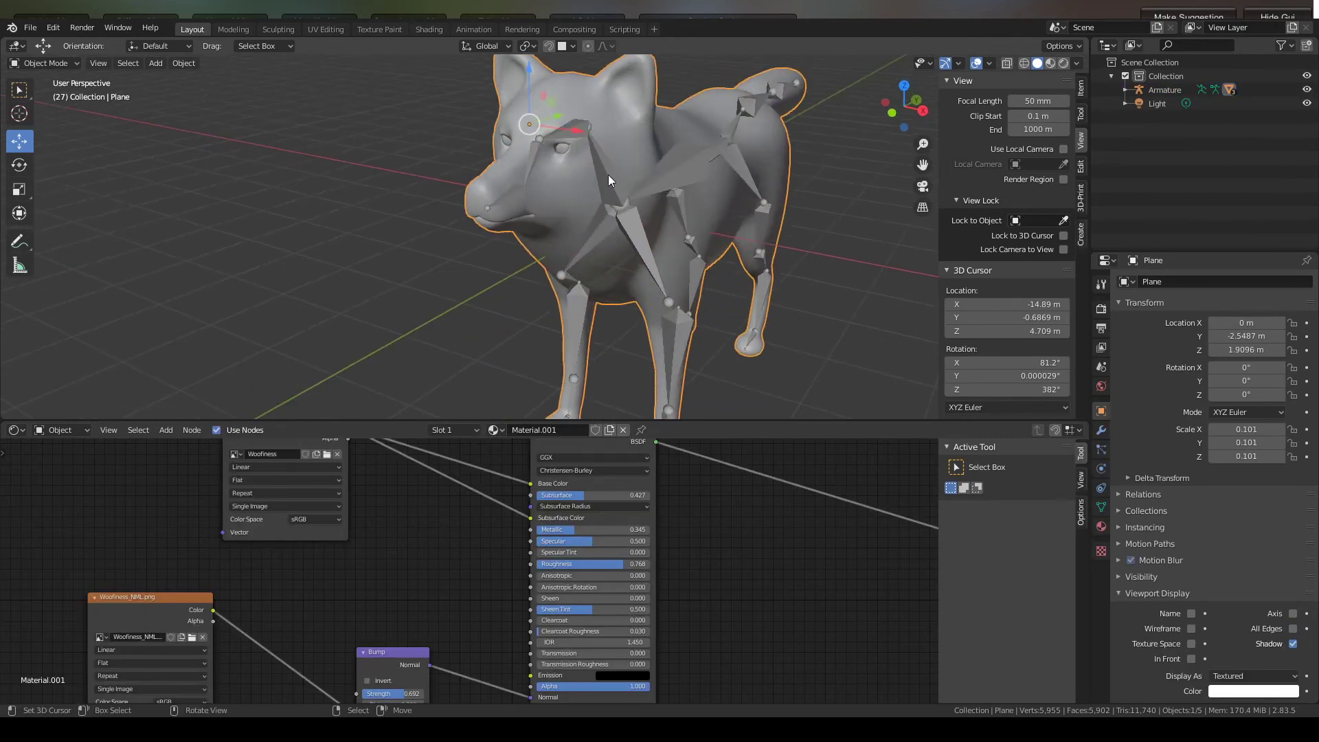
click(24, 64)
click(558, 133)
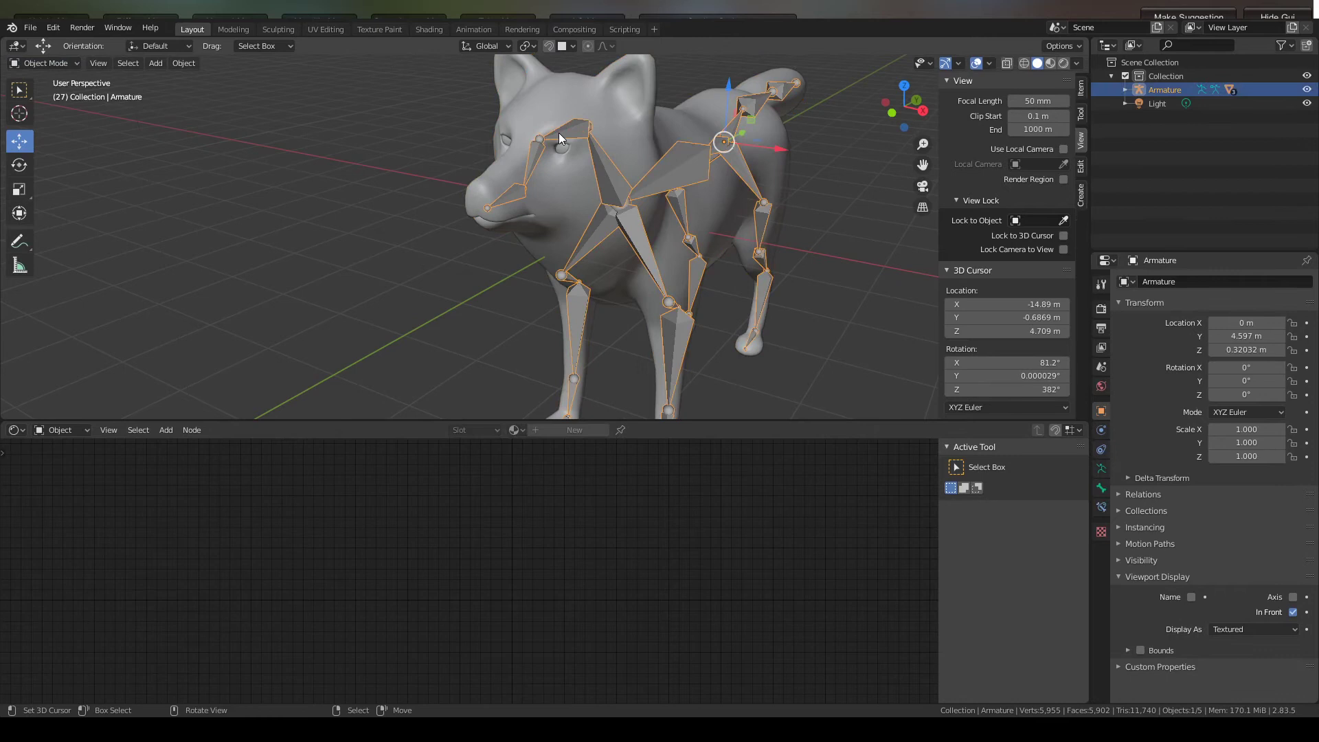
click(69, 63)
click(59, 104)
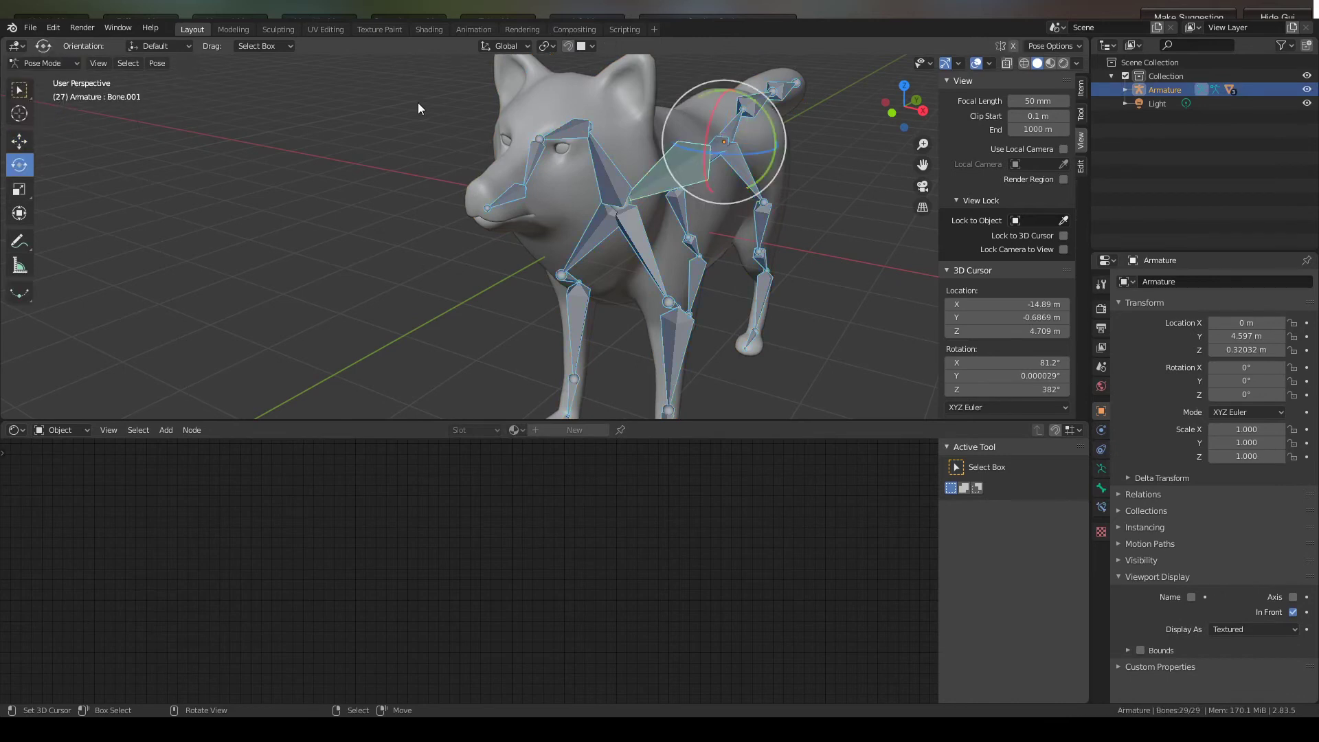
click(564, 133)
drag(583, 141, 594, 143)
key(ctrl+z)
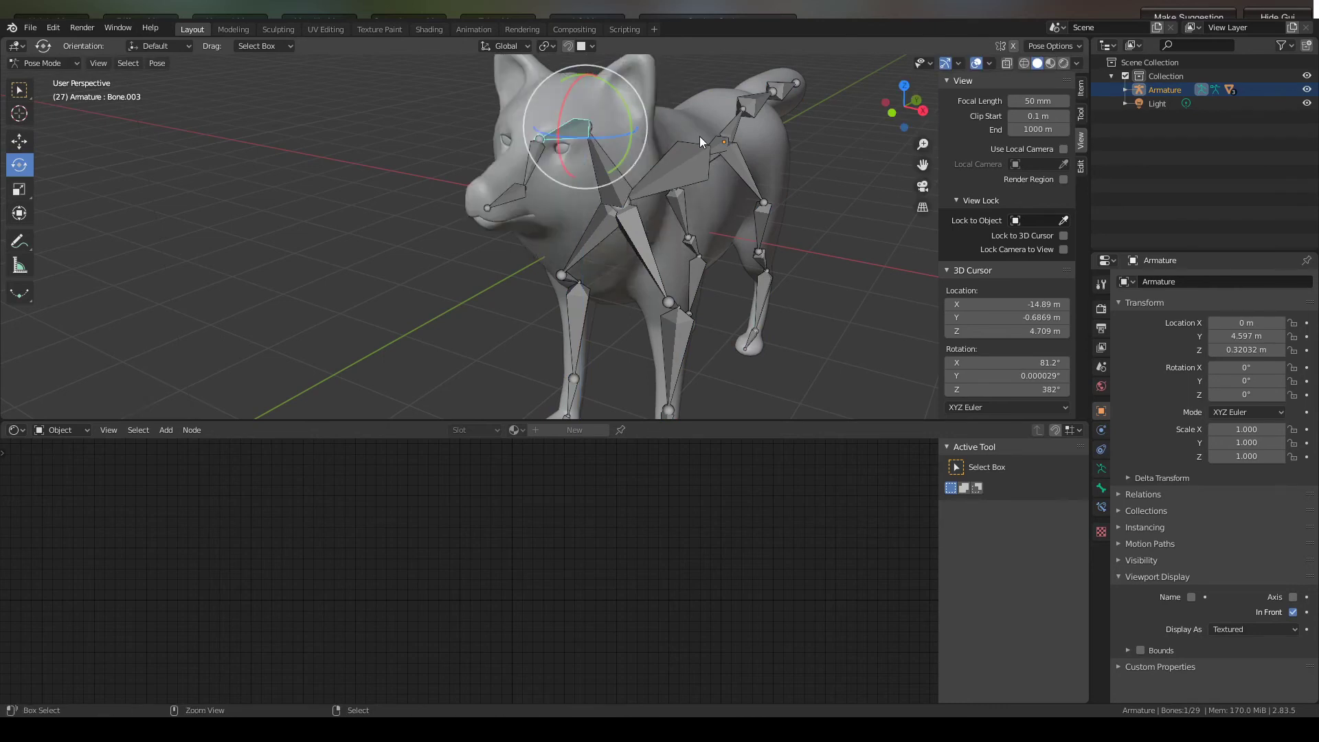
- Return to Object Mode, expand the armature's children in the outliner and hide the wolf mesh Plane
click(56, 57)
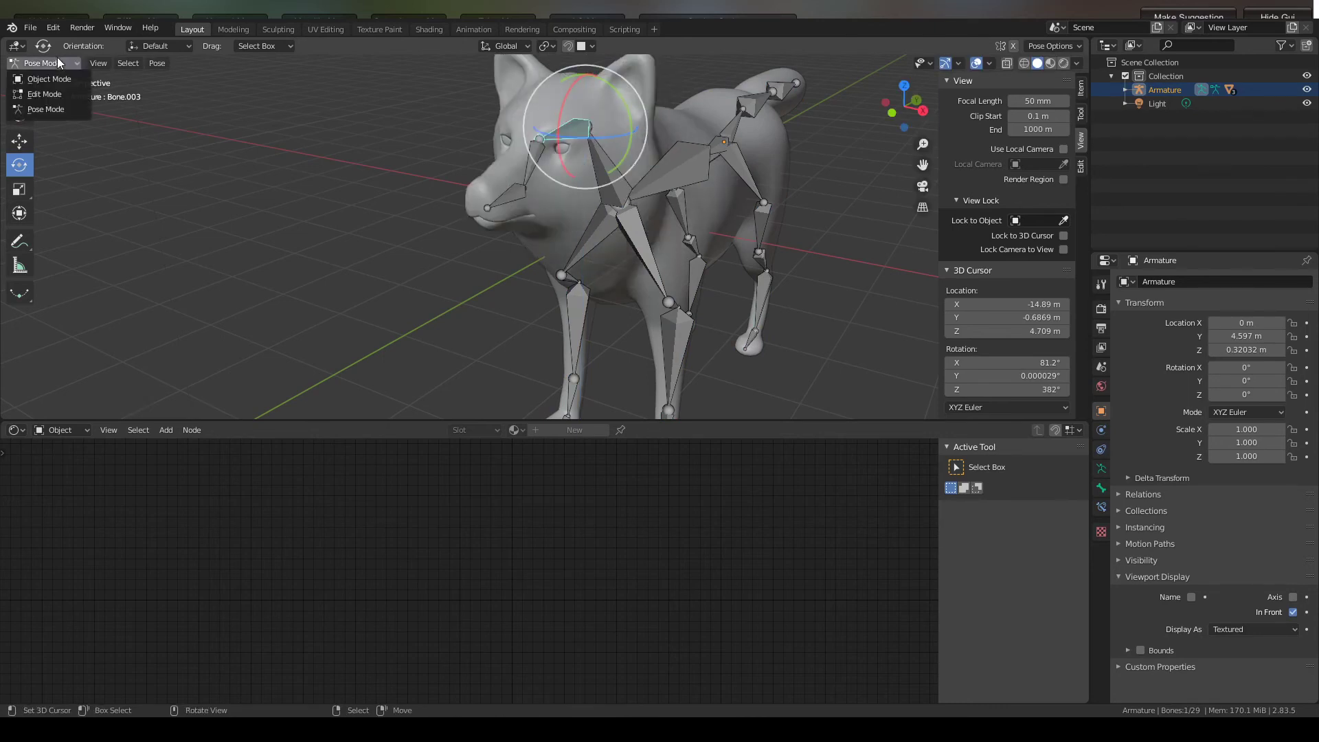
click(56, 80)
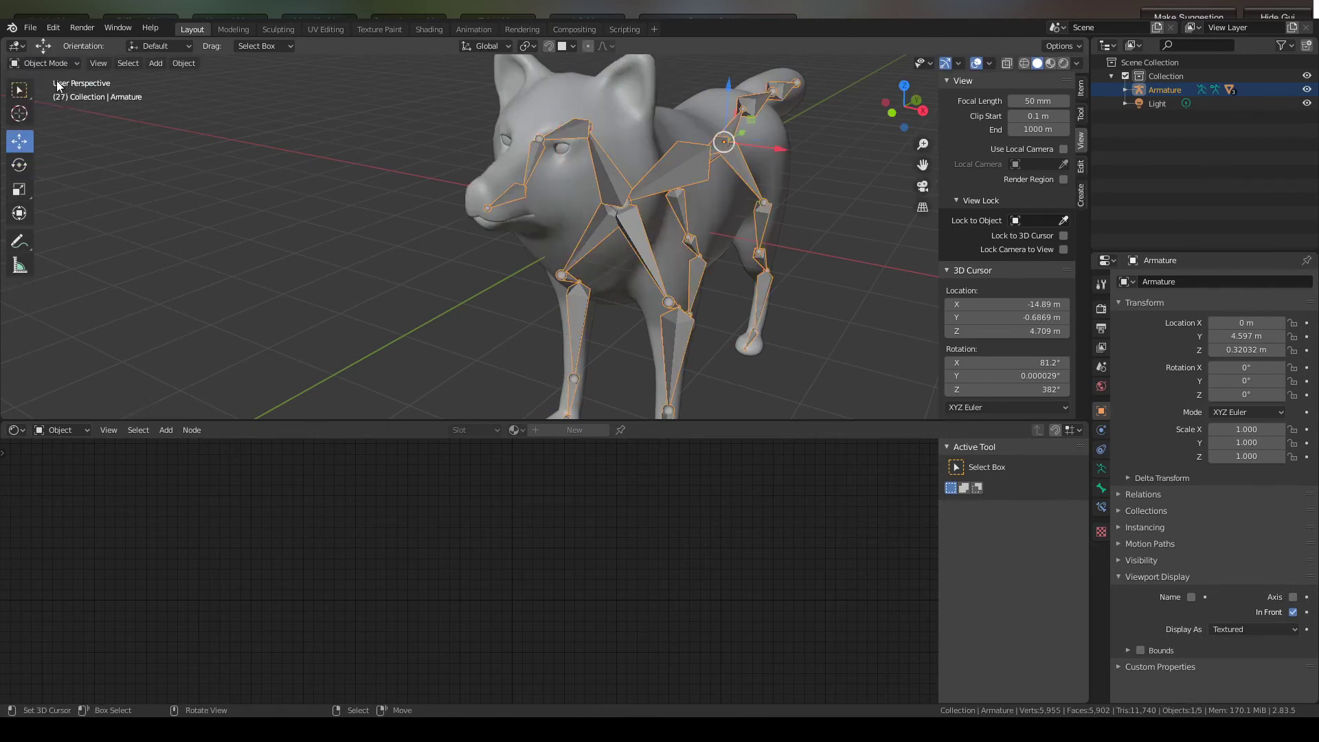
click(1125, 90)
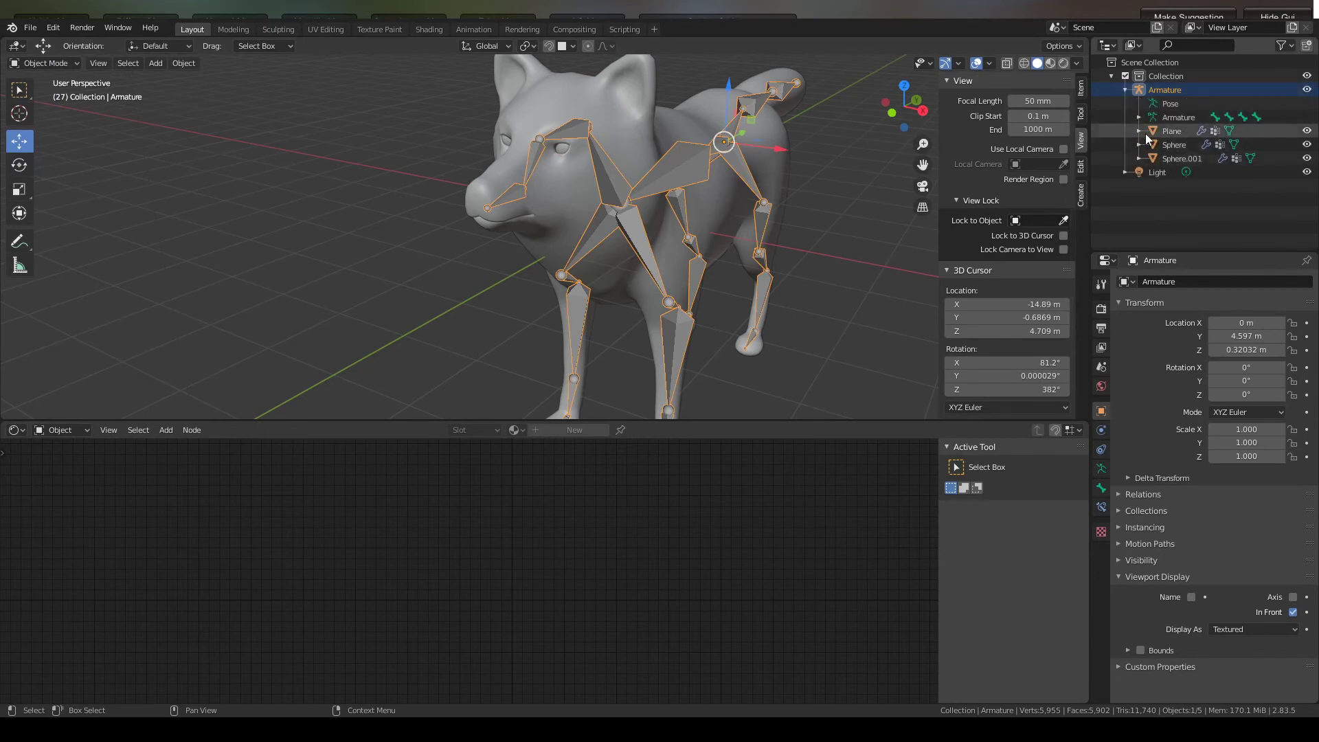
click(1307, 132)
- Select the wolf's left eye sphere among the exposed head bones and switch it to Weight Paint mode
scroll(551, 84, up, 3)
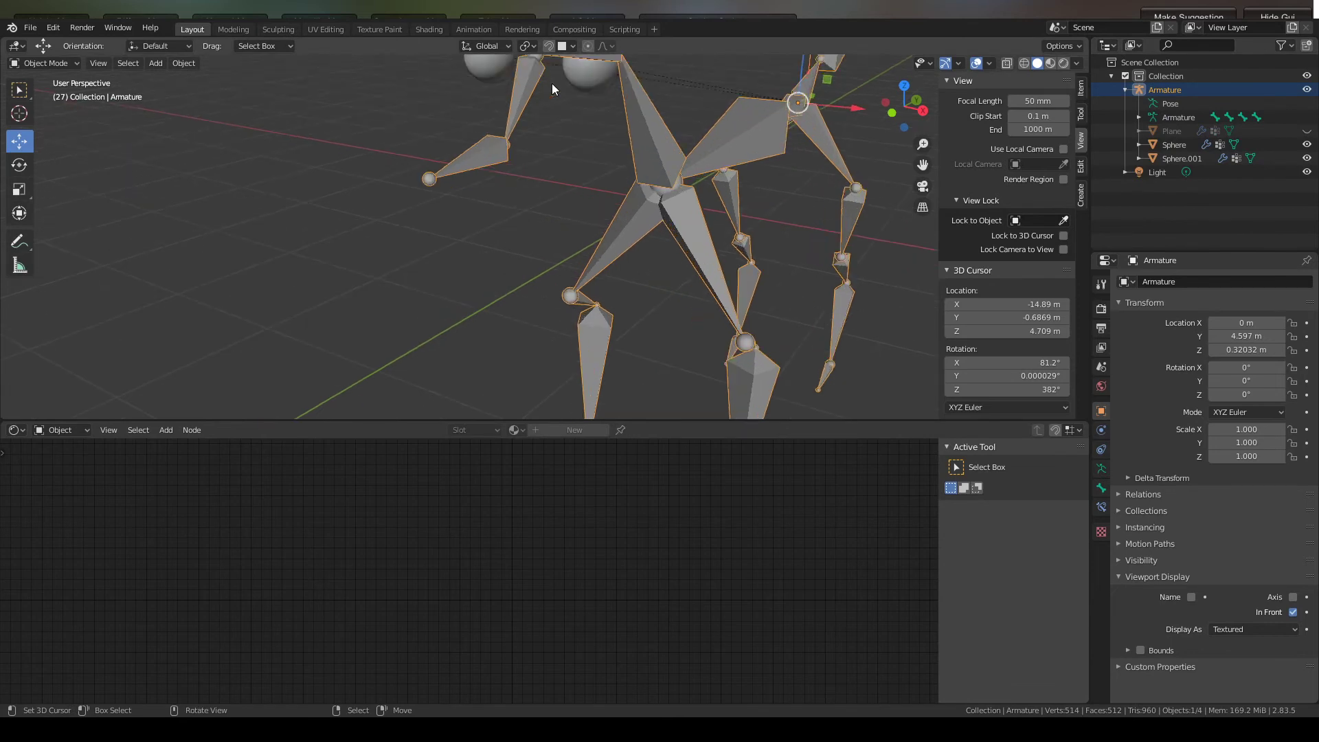
middle_drag(551, 84, 515, 128)
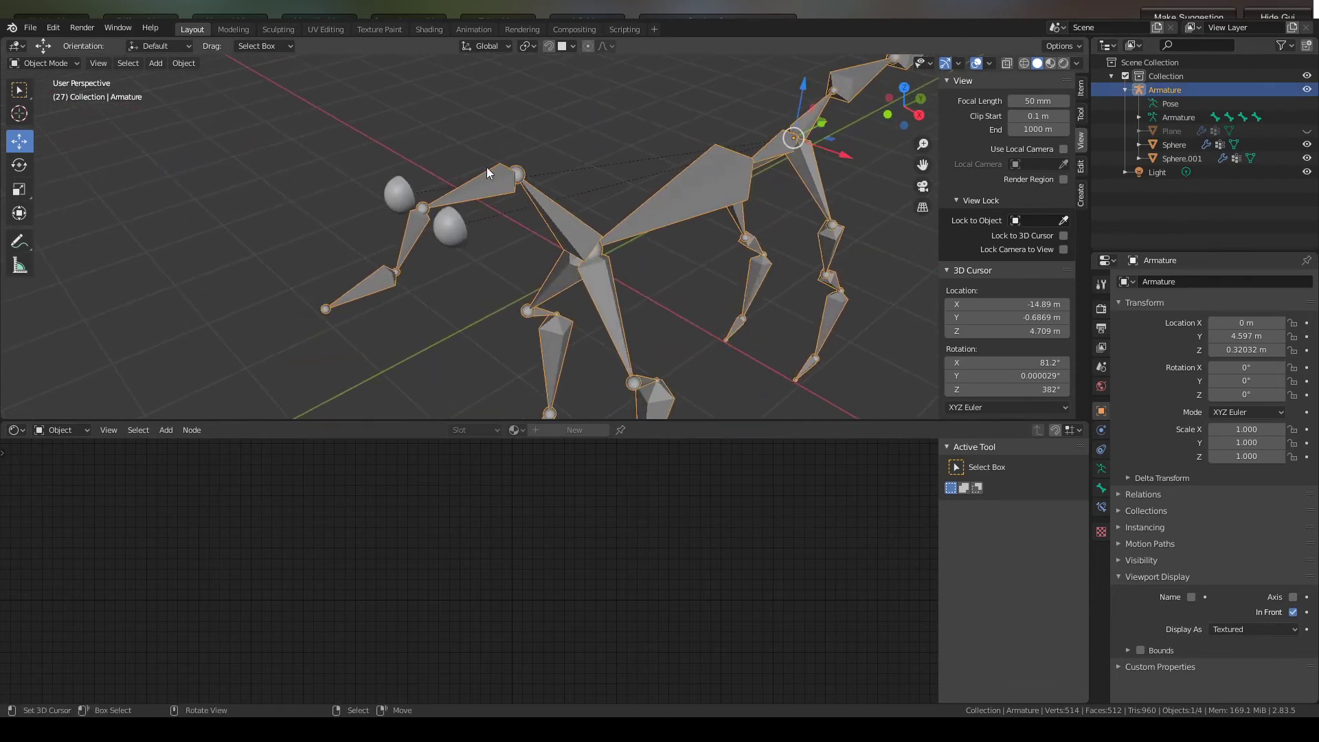
click(453, 228)
mouse_move(454, 228)
middle_down()
mouse_move(464, 224)
mouse_move(299, 178)
mouse_move(436, 209)
middle_up()
scroll(439, 197, up, 6)
middle_drag(487, 274, 506, 253)
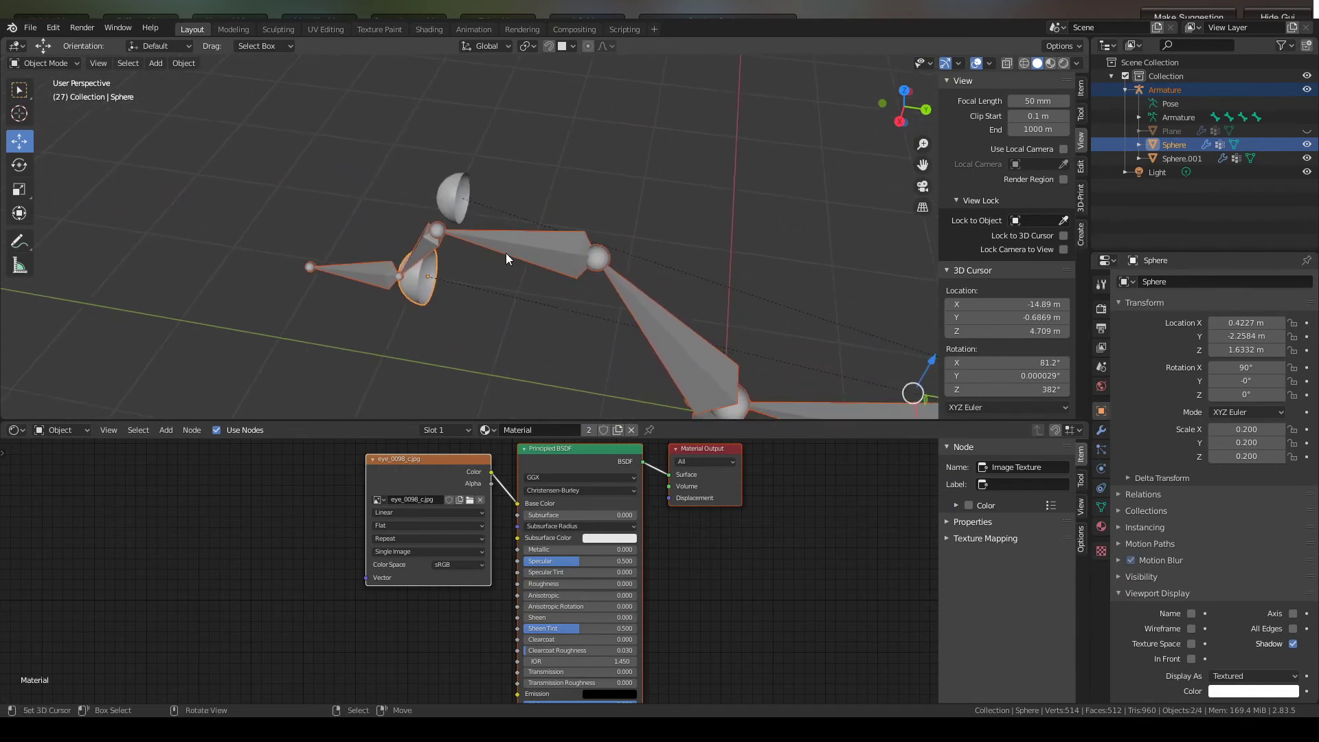
click(26, 64)
click(57, 143)
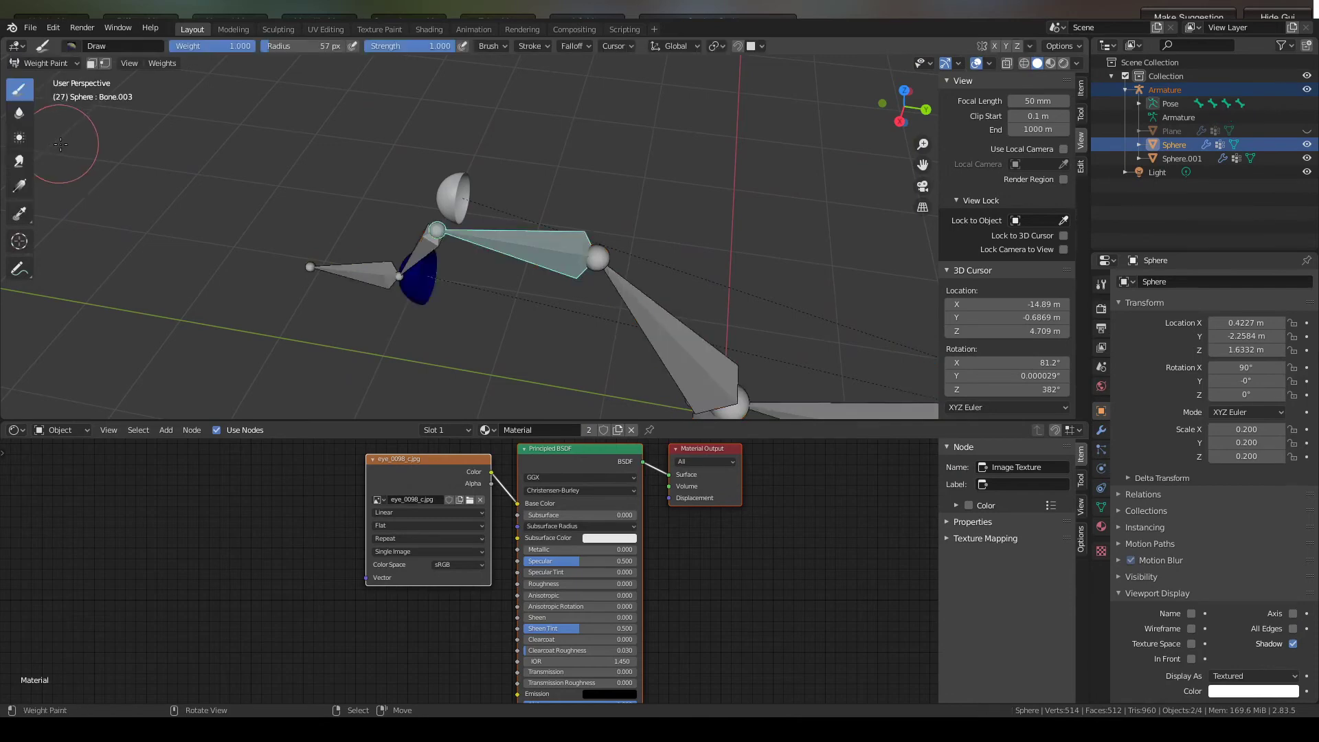
- Paint the left eye sphere on all sides with weight 1.000 for the head bone, Bone.003
mouse_move(397, 183)
middle_down()
mouse_move(454, 165)
mouse_move(519, 197)
mouse_move(647, 182)
mouse_move(664, 242)
mouse_move(628, 311)
mouse_move(650, 259)
middle_up()
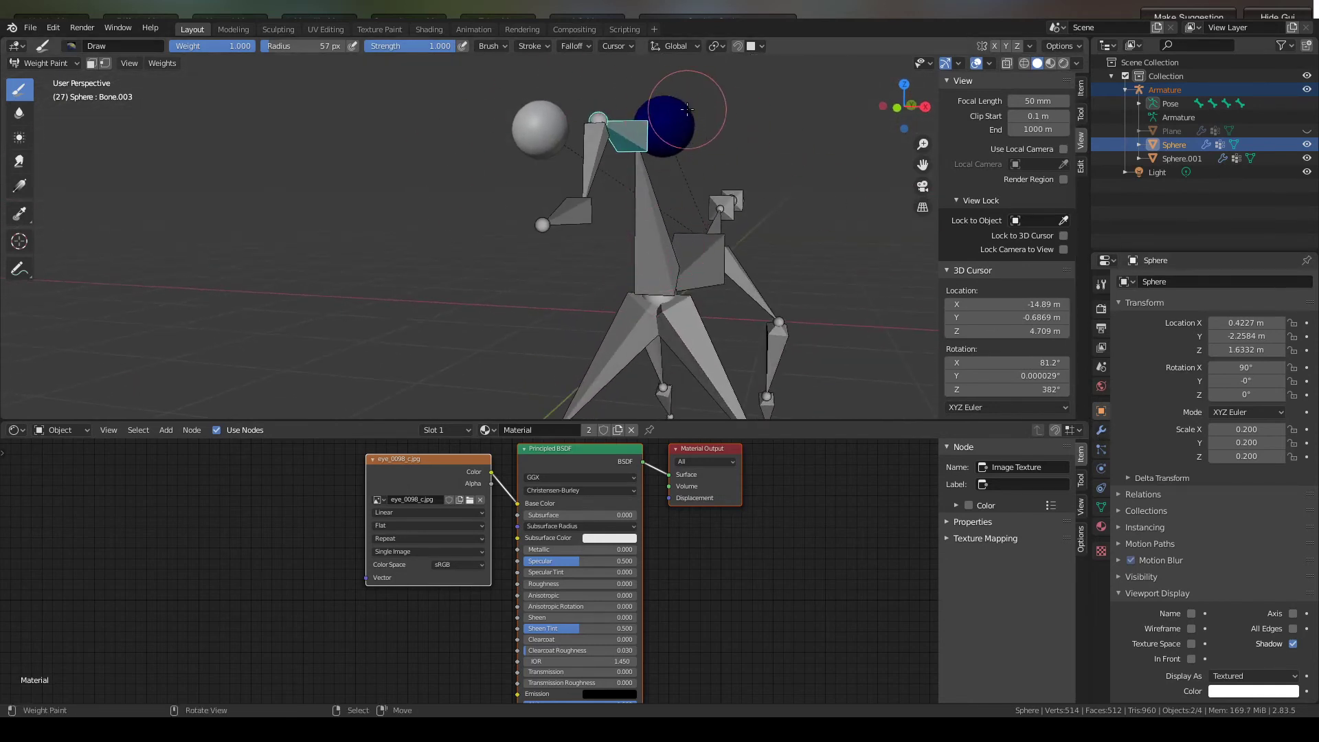
drag(676, 121, 631, 126)
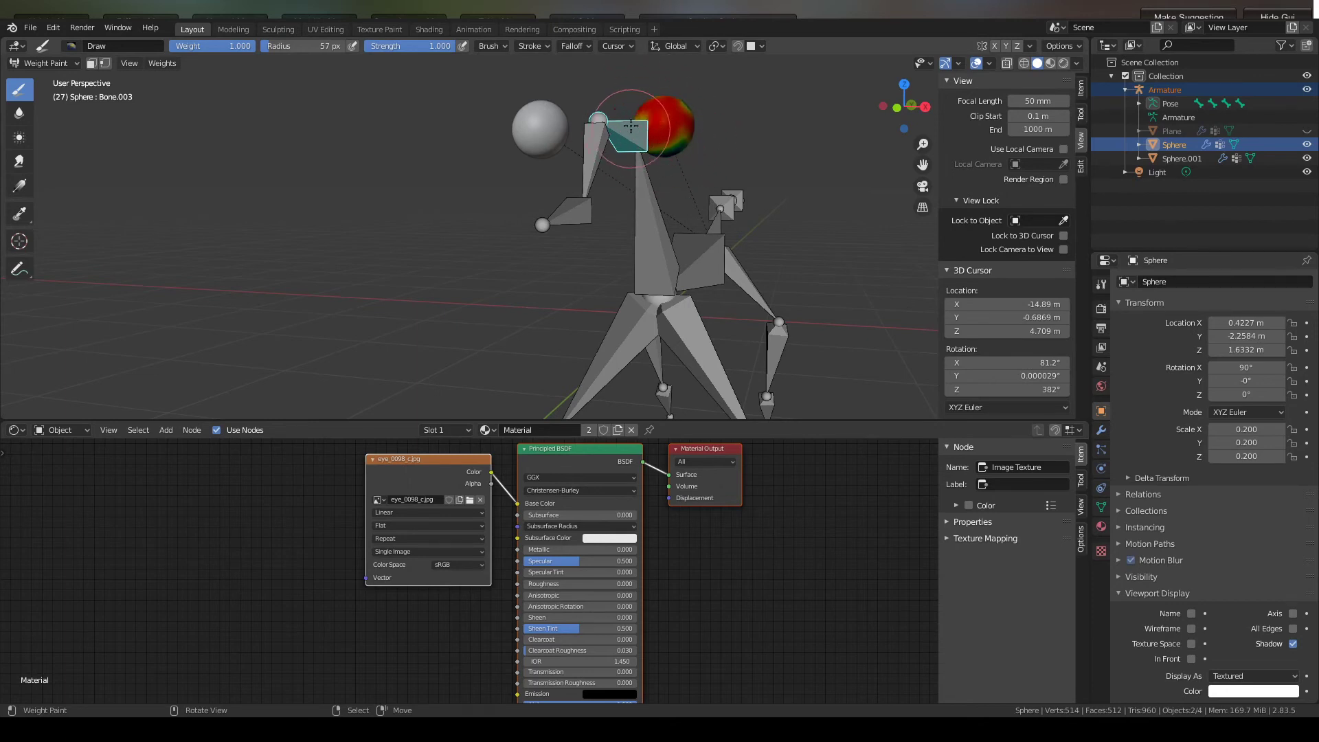
middle_drag(653, 133, 487, 323)
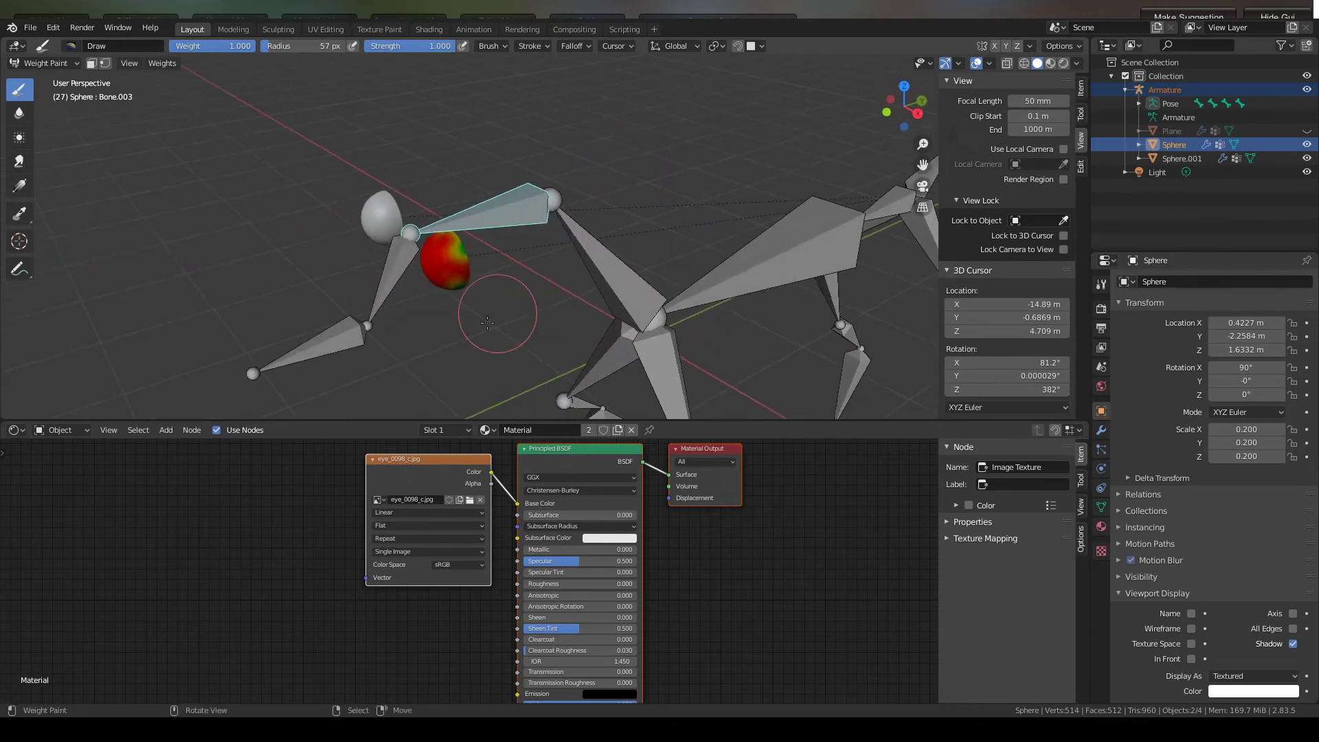
drag(488, 322, 460, 177)
mouse_move(436, 213)
middle_down()
mouse_move(760, 143)
mouse_move(679, 140)
mouse_move(252, 224)
mouse_move(376, 191)
middle_up()
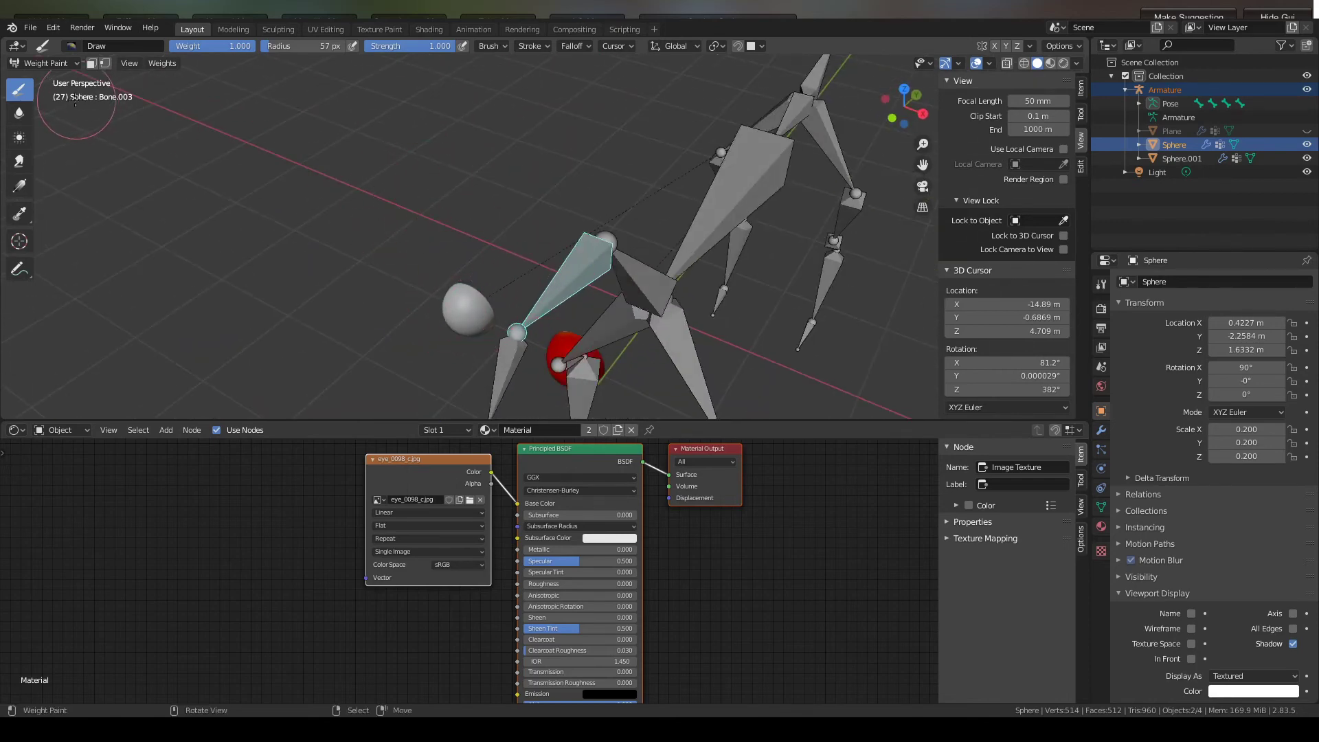
- Return to Object Mode, select the armature and turn off its In Front display
click(43, 62)
click(39, 75)
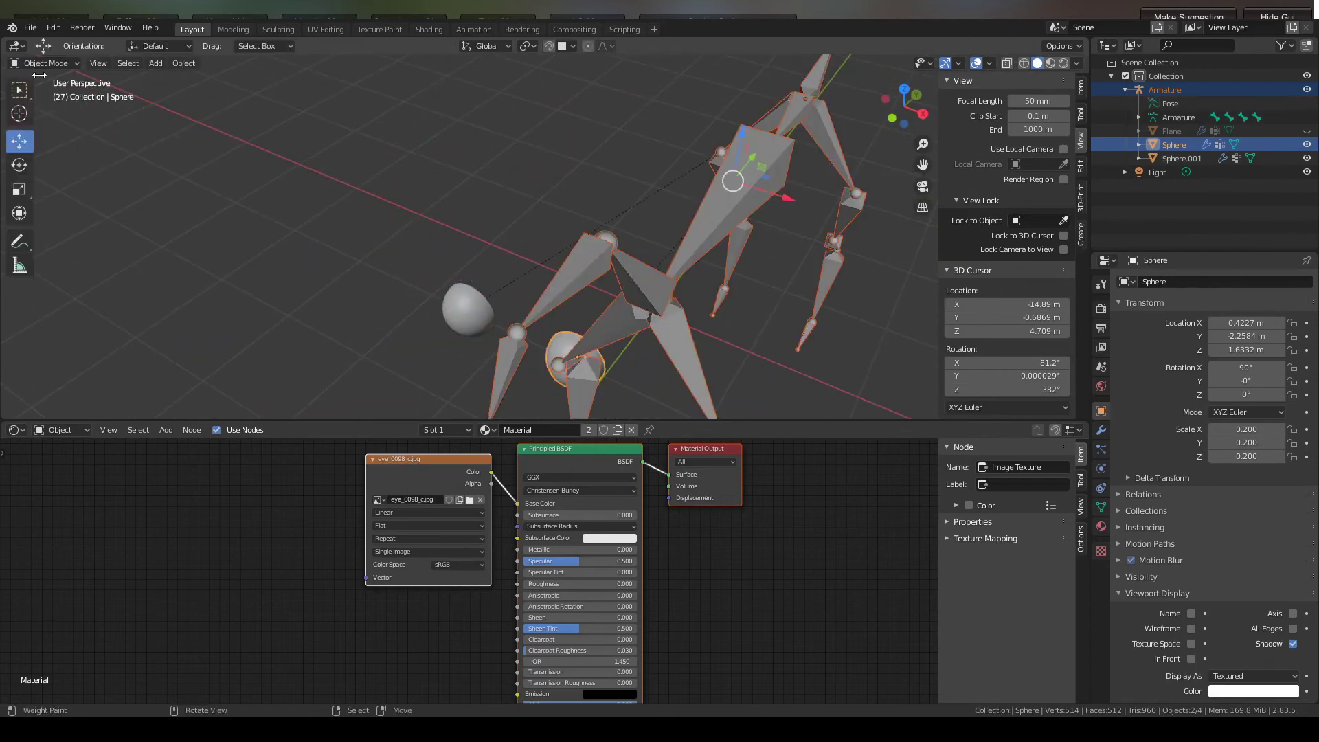
click(585, 256)
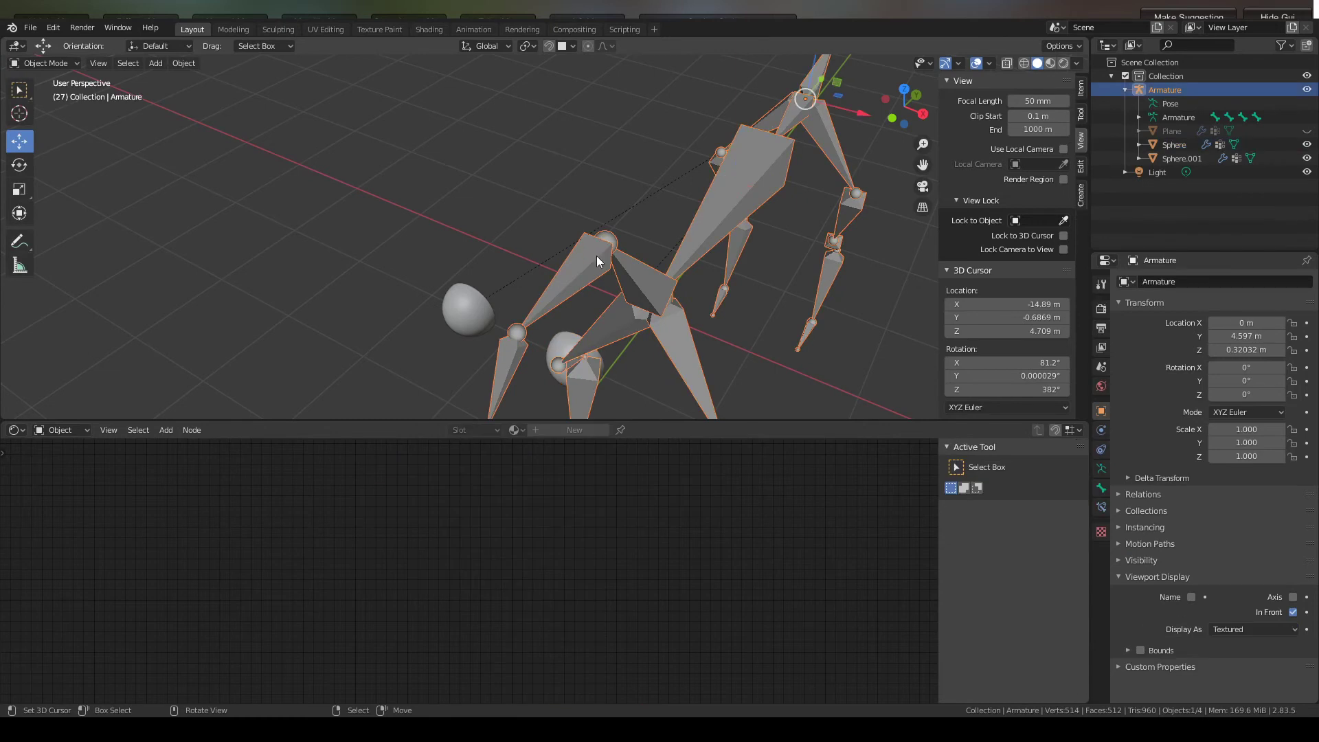
click(1294, 611)
middle_drag(652, 197, 649, 140)
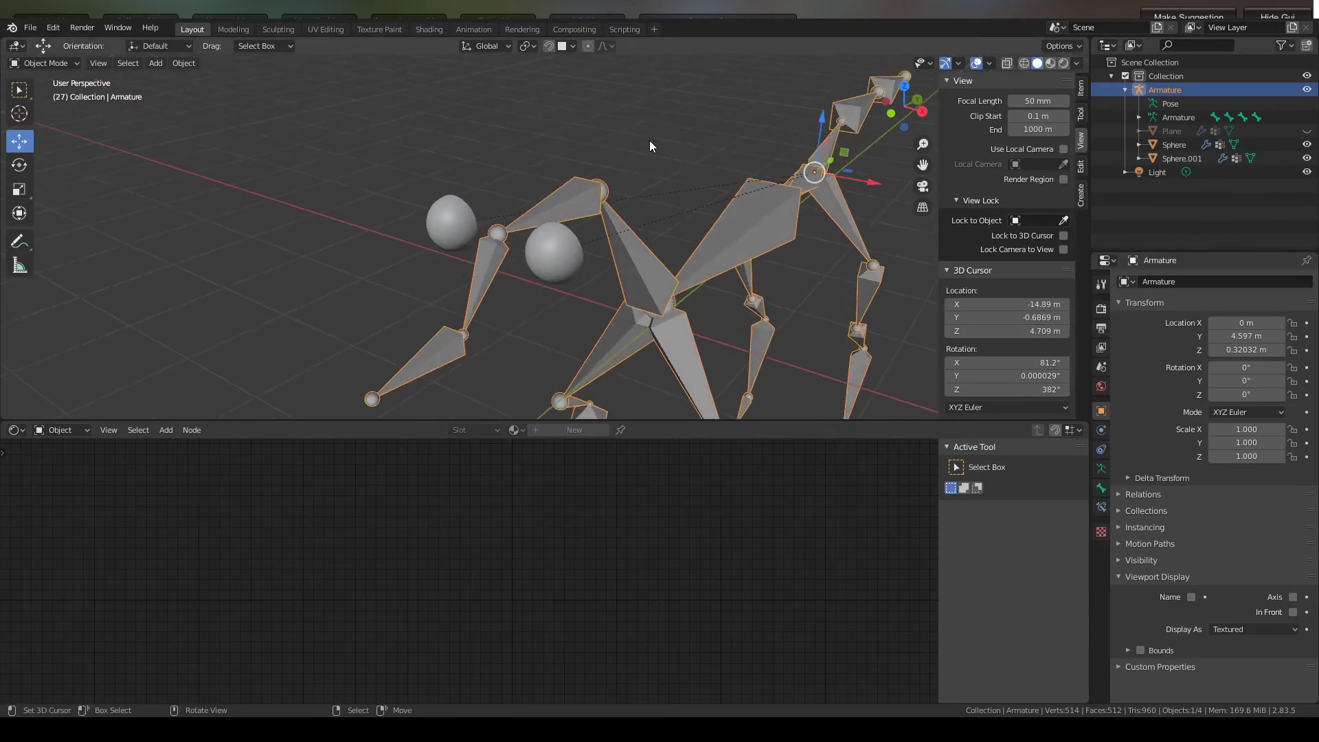
- Put the wolf's right eye sphere in Weight Paint mode and cover all its sides with weight 1.000 for Bone.003
click(458, 219)
click(45, 64)
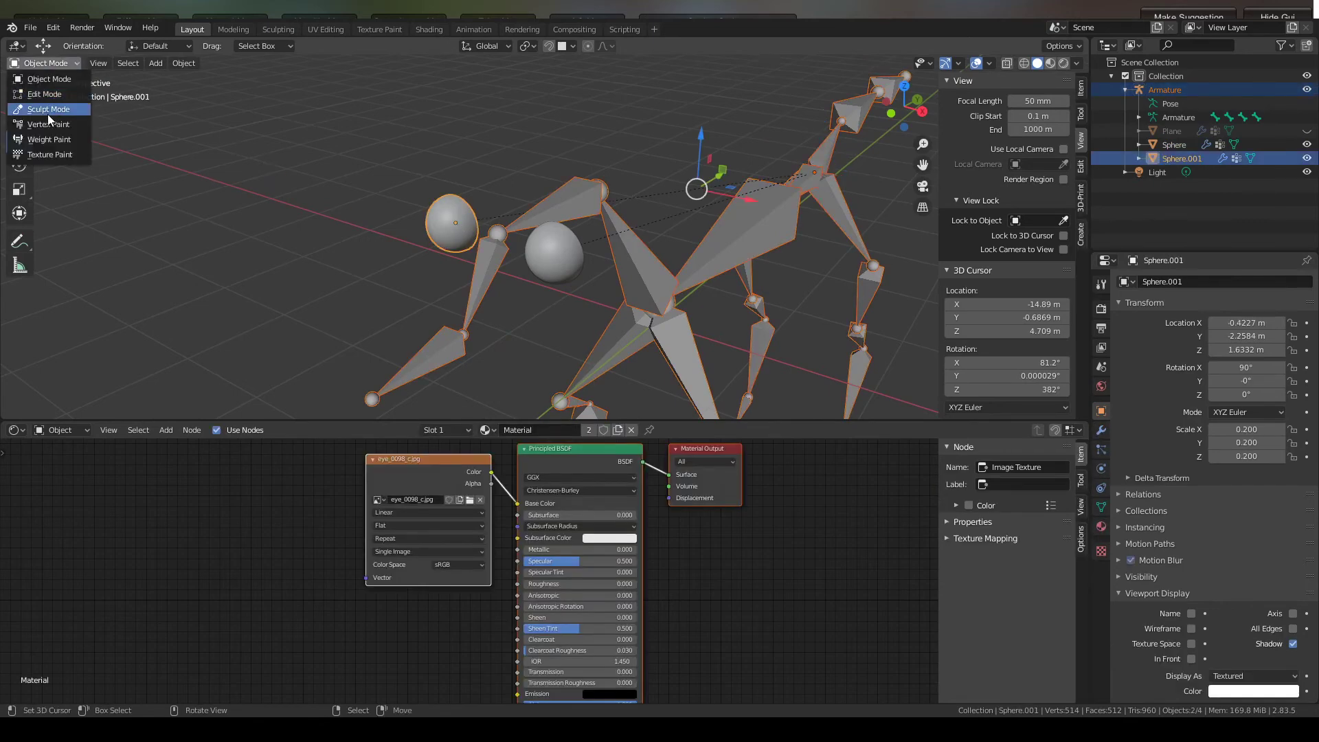
click(55, 140)
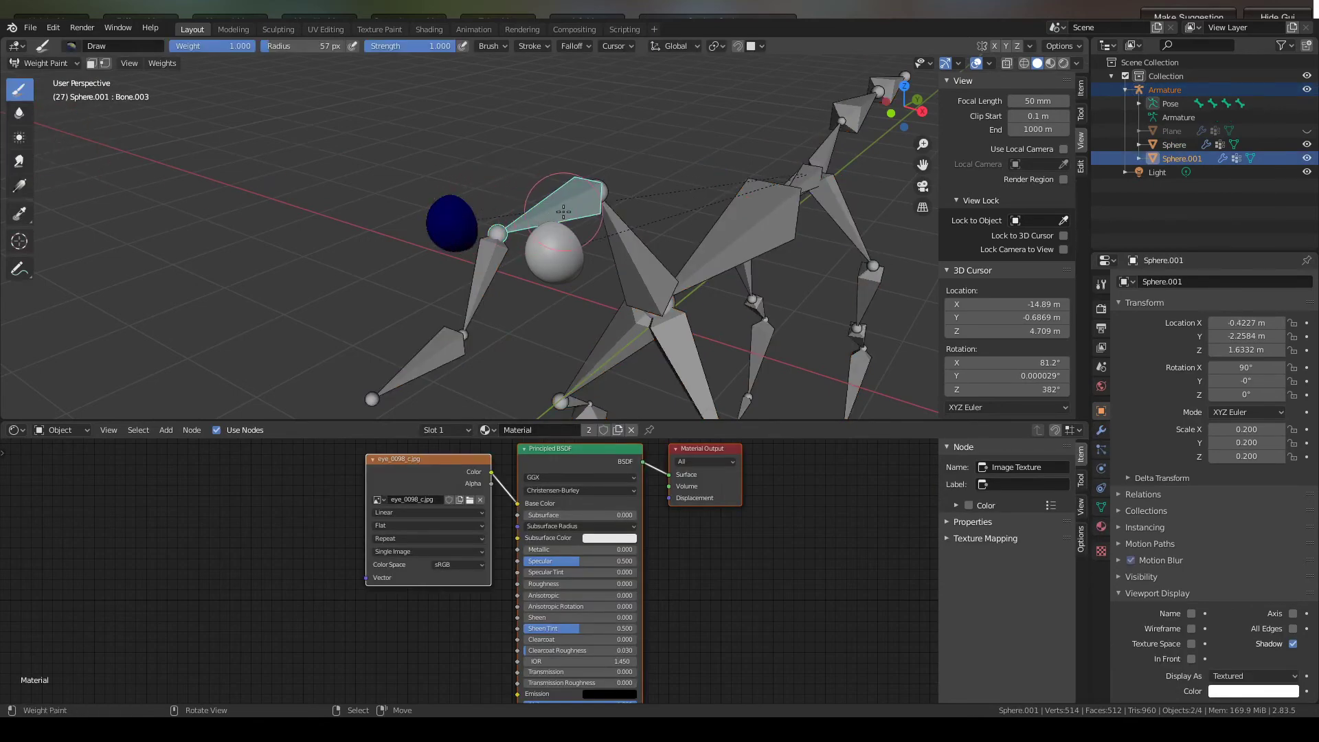
middle_drag(565, 211, 542, 227)
mouse_move(544, 229)
mouse_down()
mouse_move(558, 240)
mouse_move(529, 259)
mouse_move(570, 242)
mouse_up()
mouse_move(565, 234)
middle_down()
mouse_move(654, 147)
mouse_move(633, 89)
mouse_move(734, 153)
mouse_move(701, 144)
middle_up()
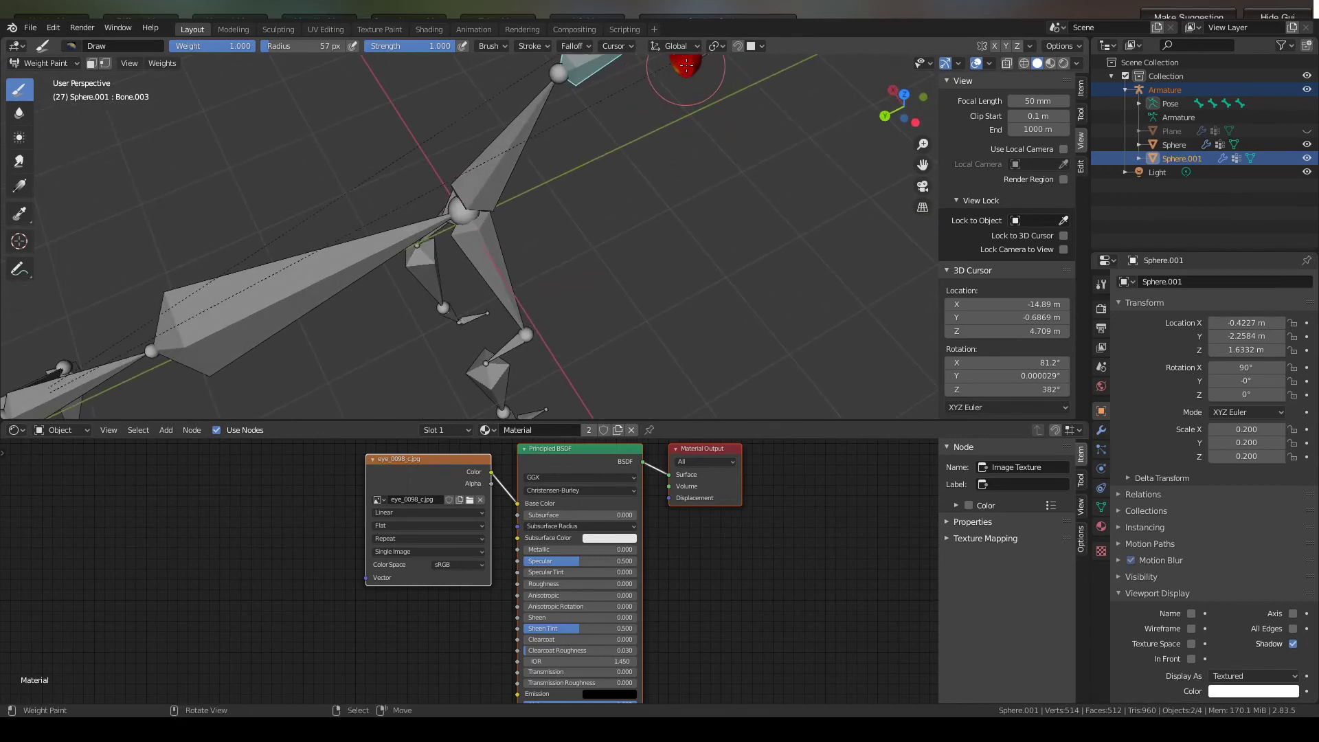
middle_drag(686, 65, 736, 398)
middle_drag(627, 303, 603, 150)
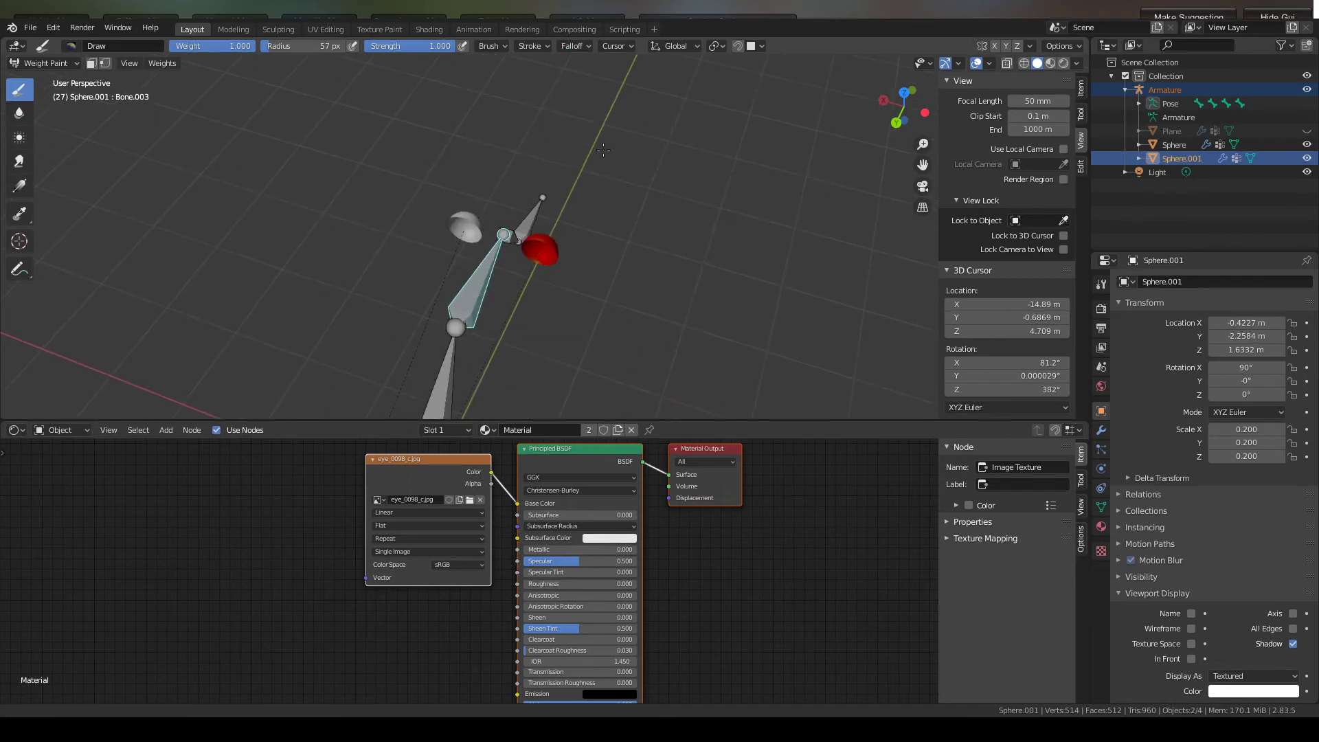
scroll(603, 150, up, 5)
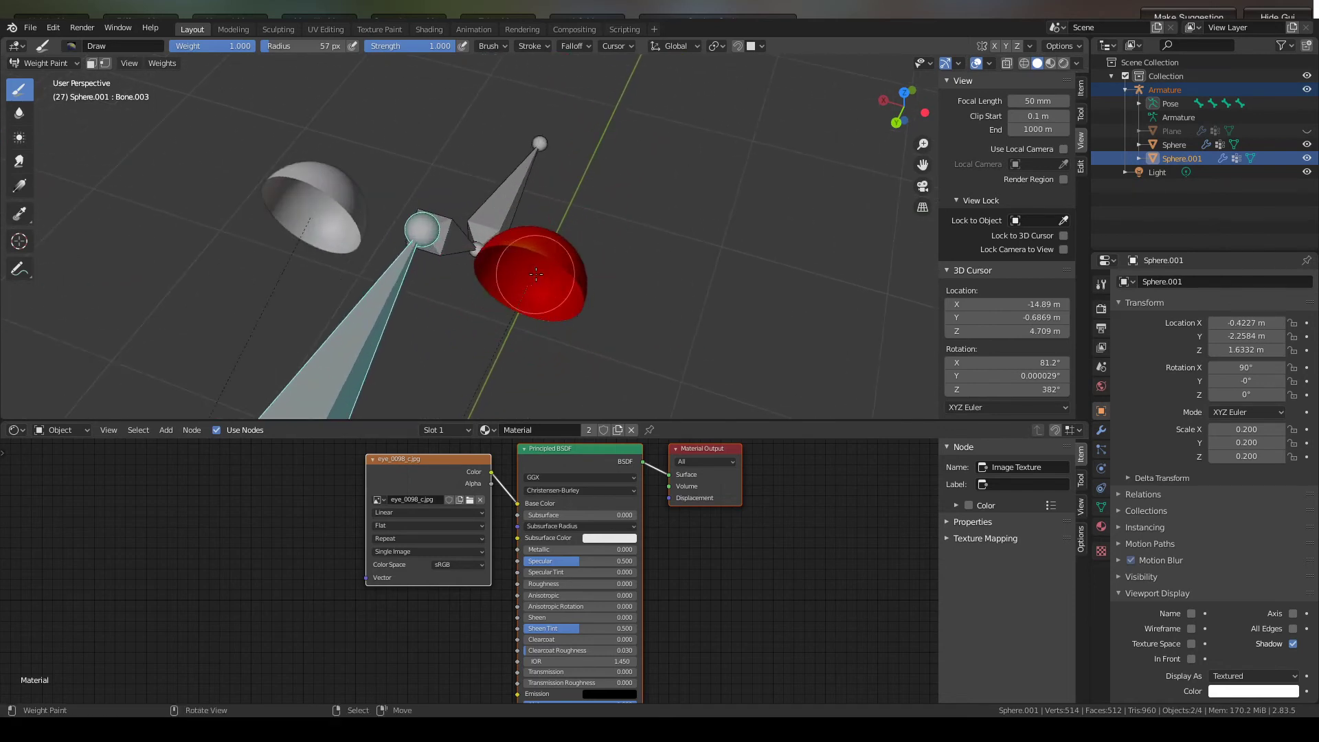
mouse_move(536, 275)
middle_down()
mouse_move(283, 103)
mouse_move(569, 183)
mouse_move(348, 220)
mouse_move(532, 265)
middle_up()
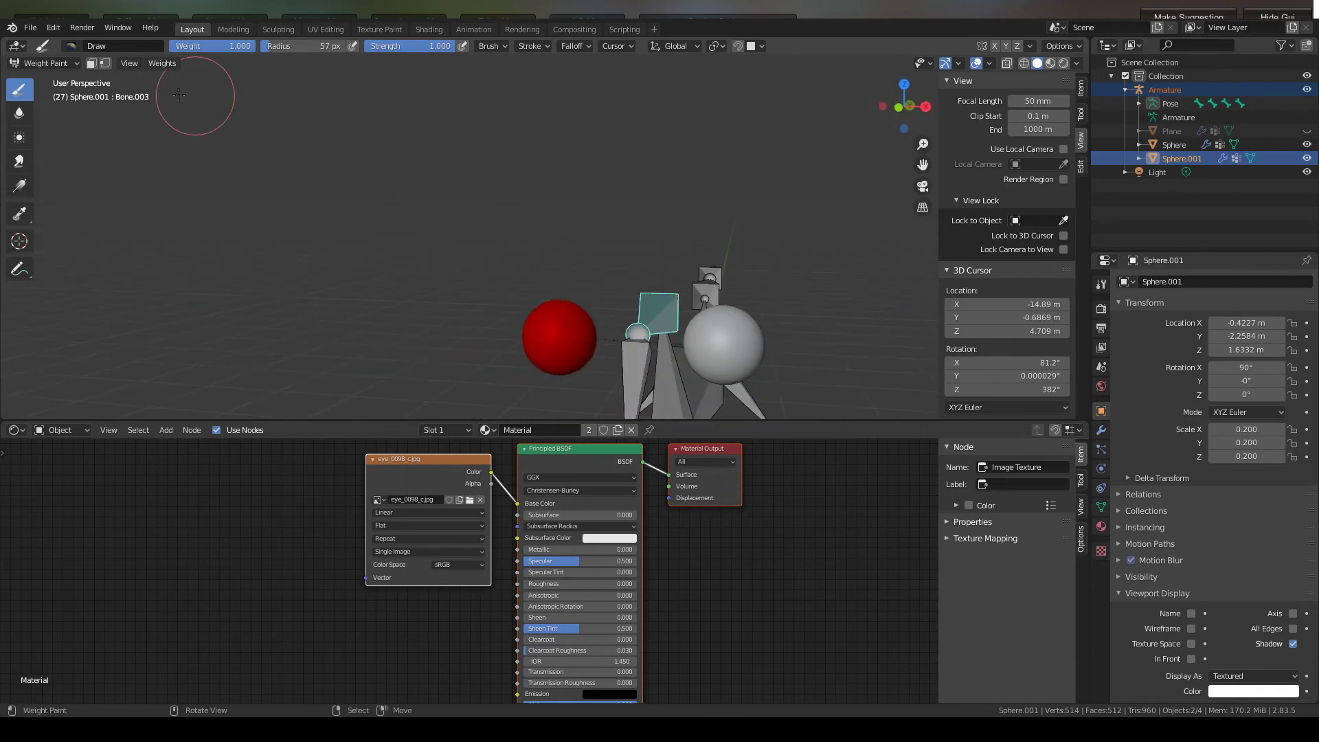
- Return to Object Mode and unhide the wolf mesh Plane
click(32, 59)
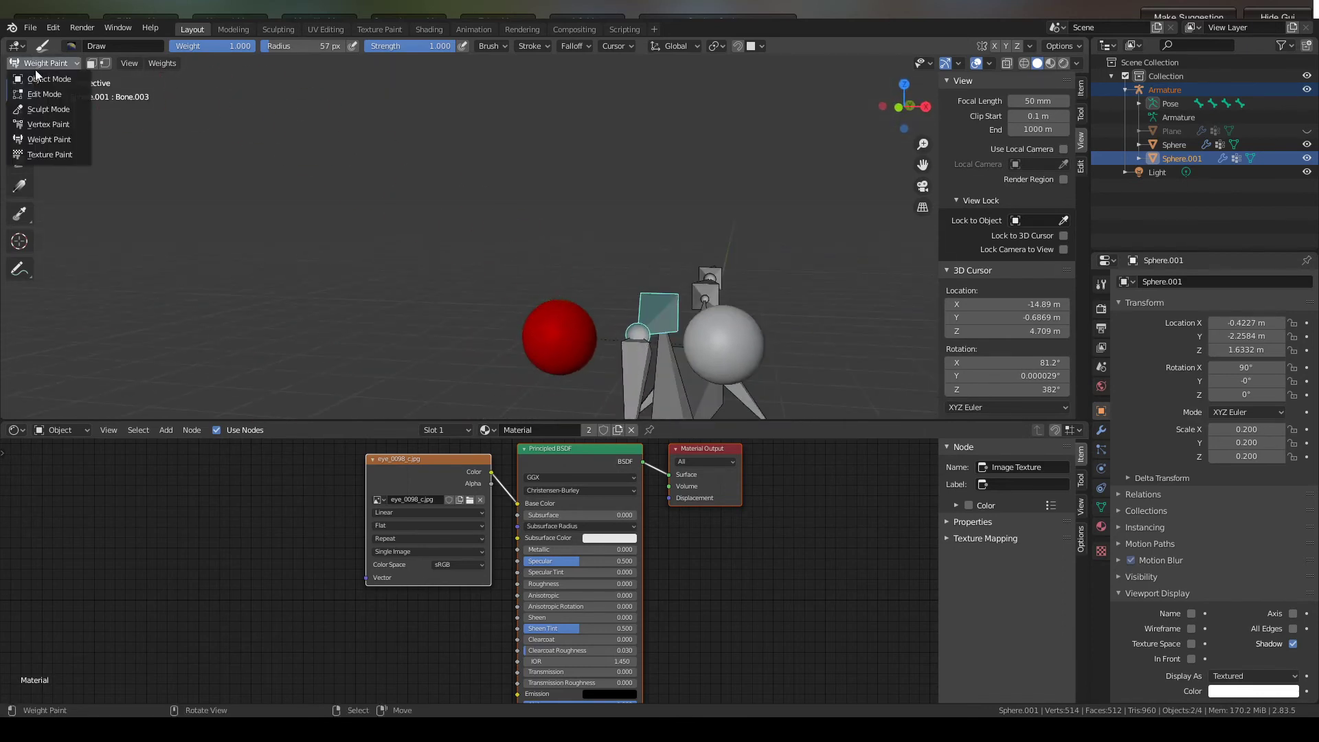
click(41, 79)
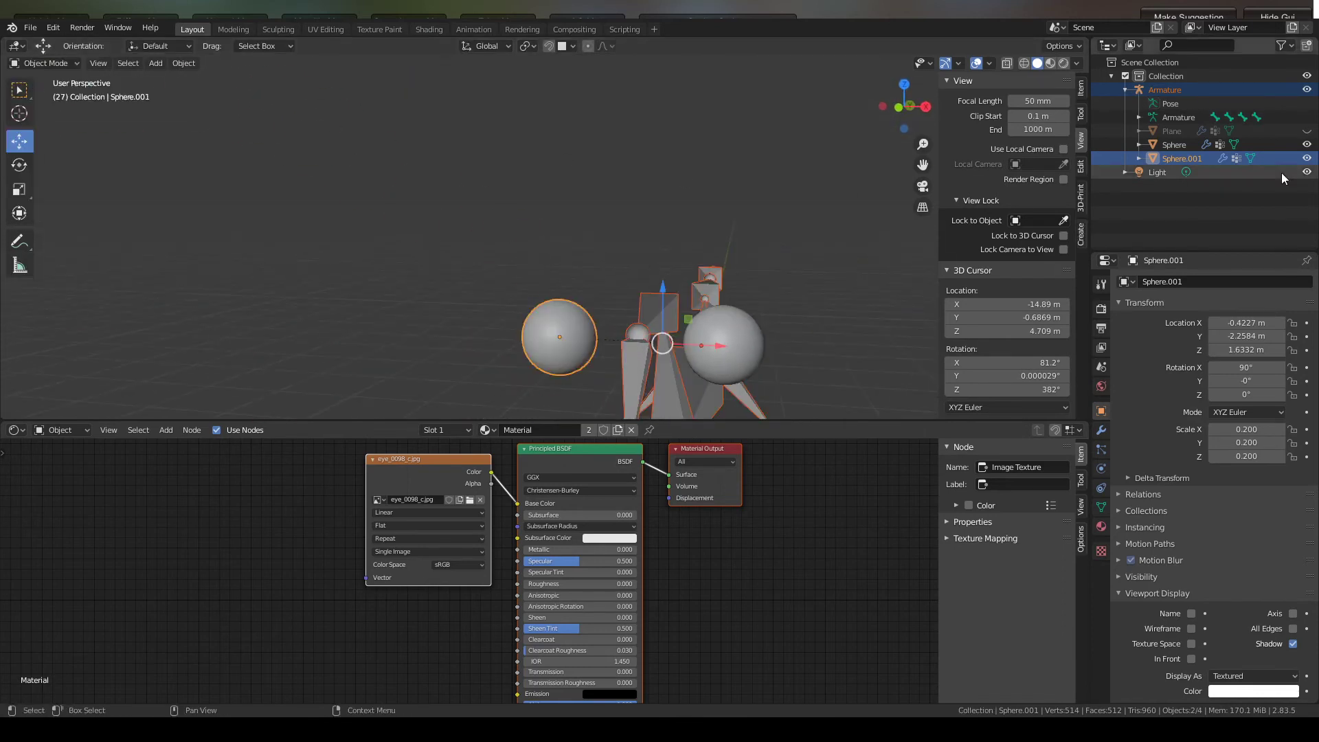
click(1307, 133)
scroll(648, 222, down, 2)
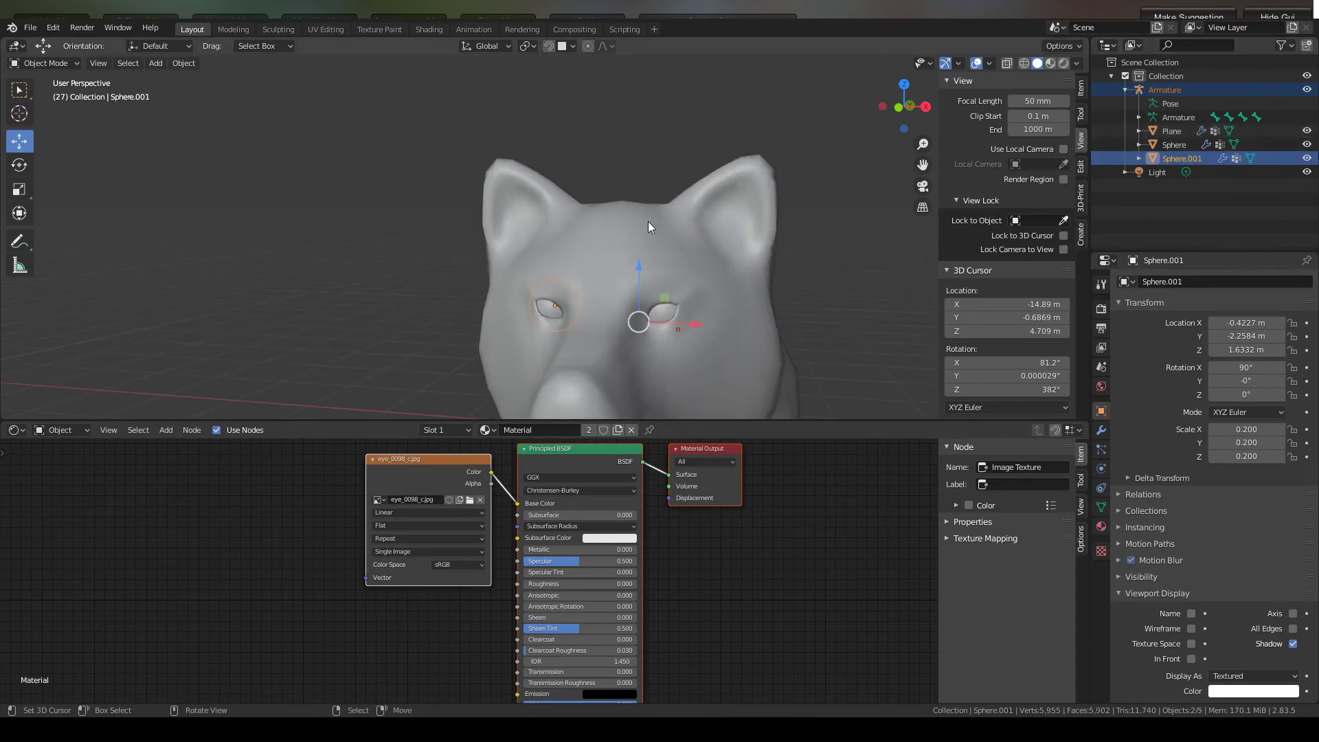
- Select the armature and switch it to Pose Mode
middle_drag(649, 221, 598, 217)
click(1165, 89)
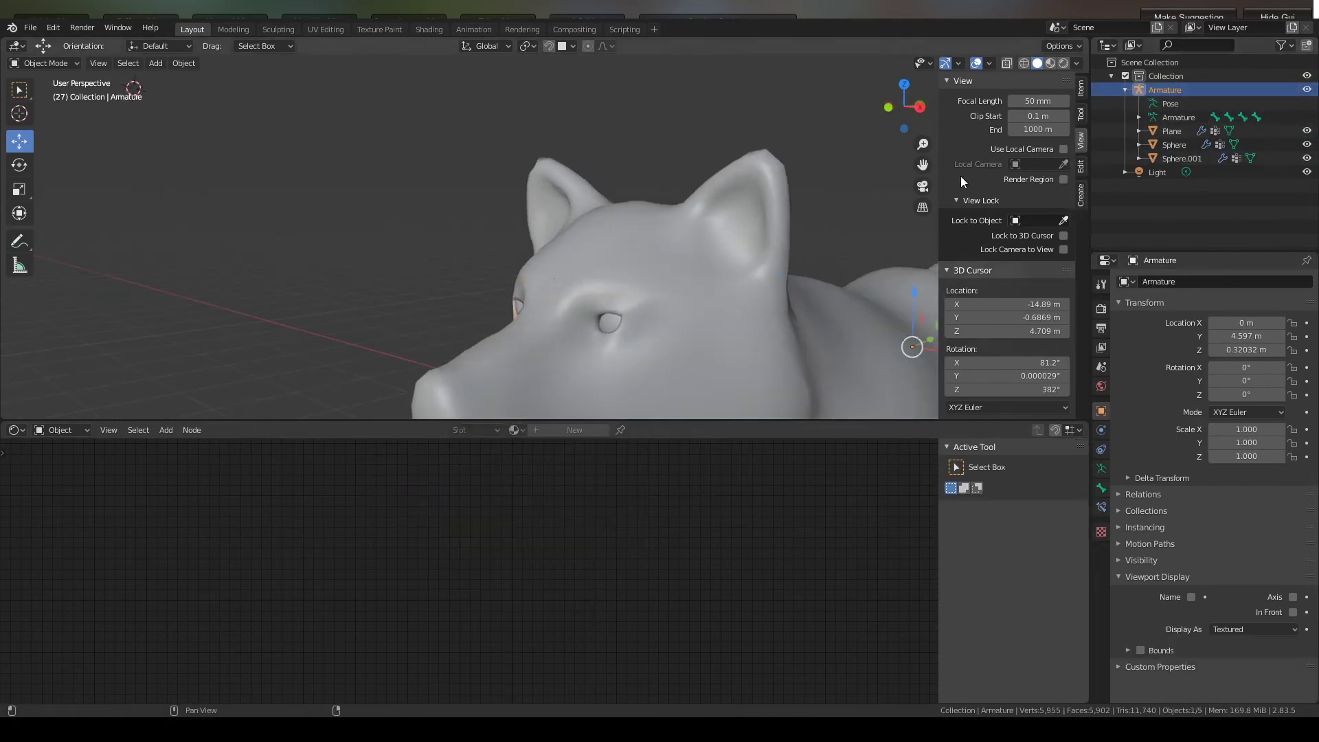
scroll(750, 225, down, 3)
middle_drag(750, 225, 552, 159)
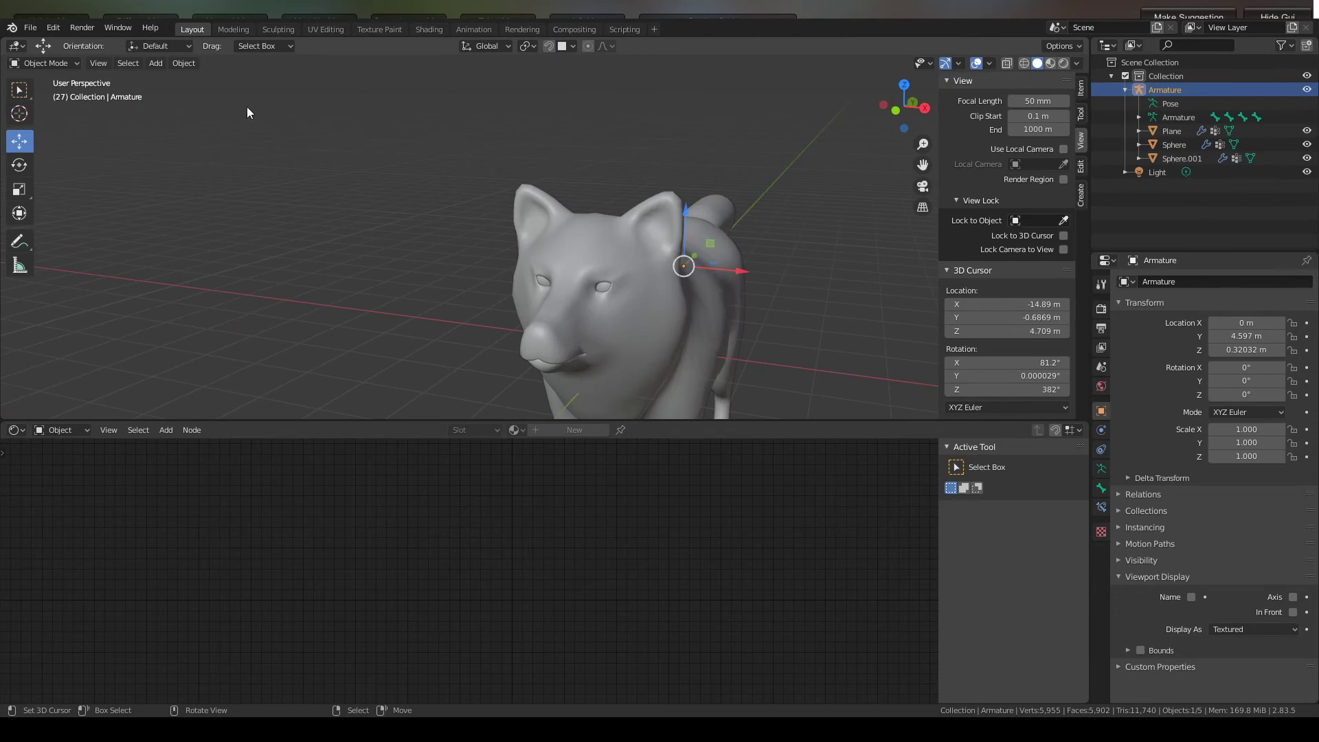
click(49, 63)
click(46, 110)
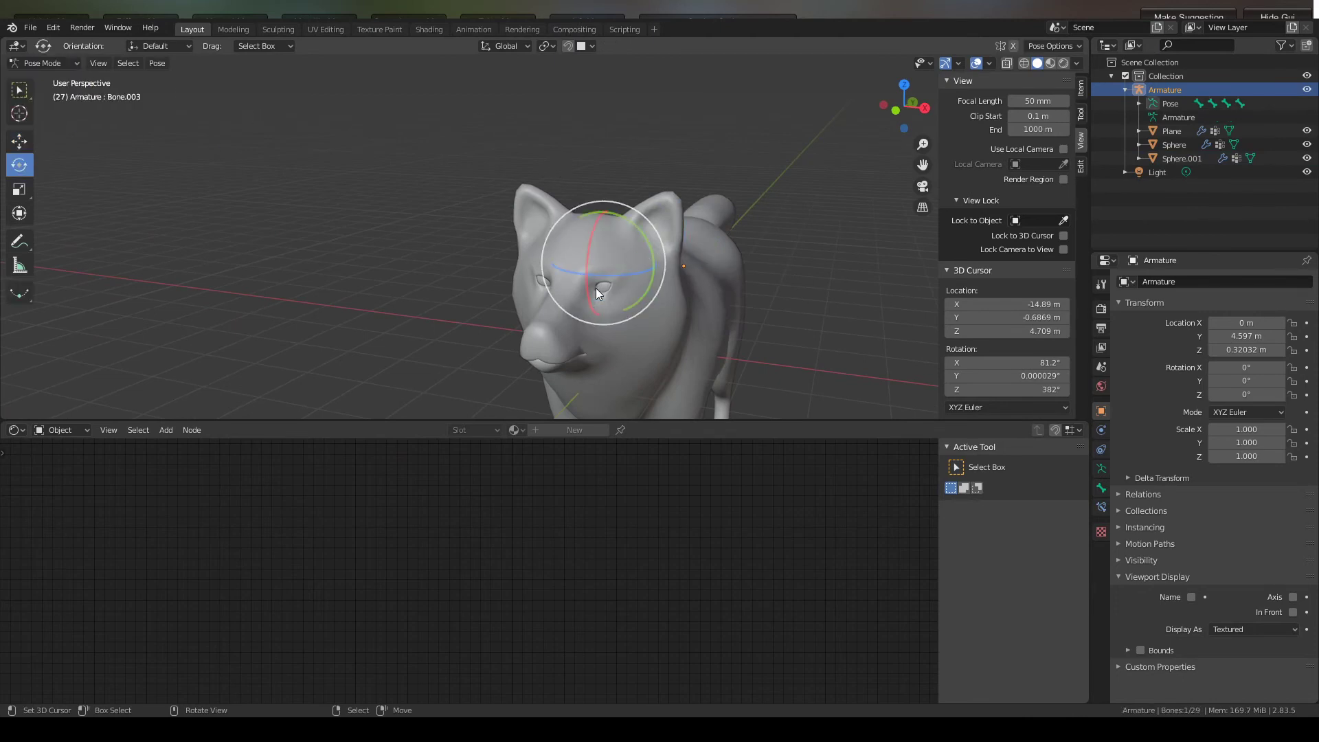
- Test-rotate the head bone around the vertical axis and examine from several angles how the eyes follow the head
drag(611, 274, 717, 269)
middle_drag(718, 269, 595, 176)
scroll(624, 262, up, 5)
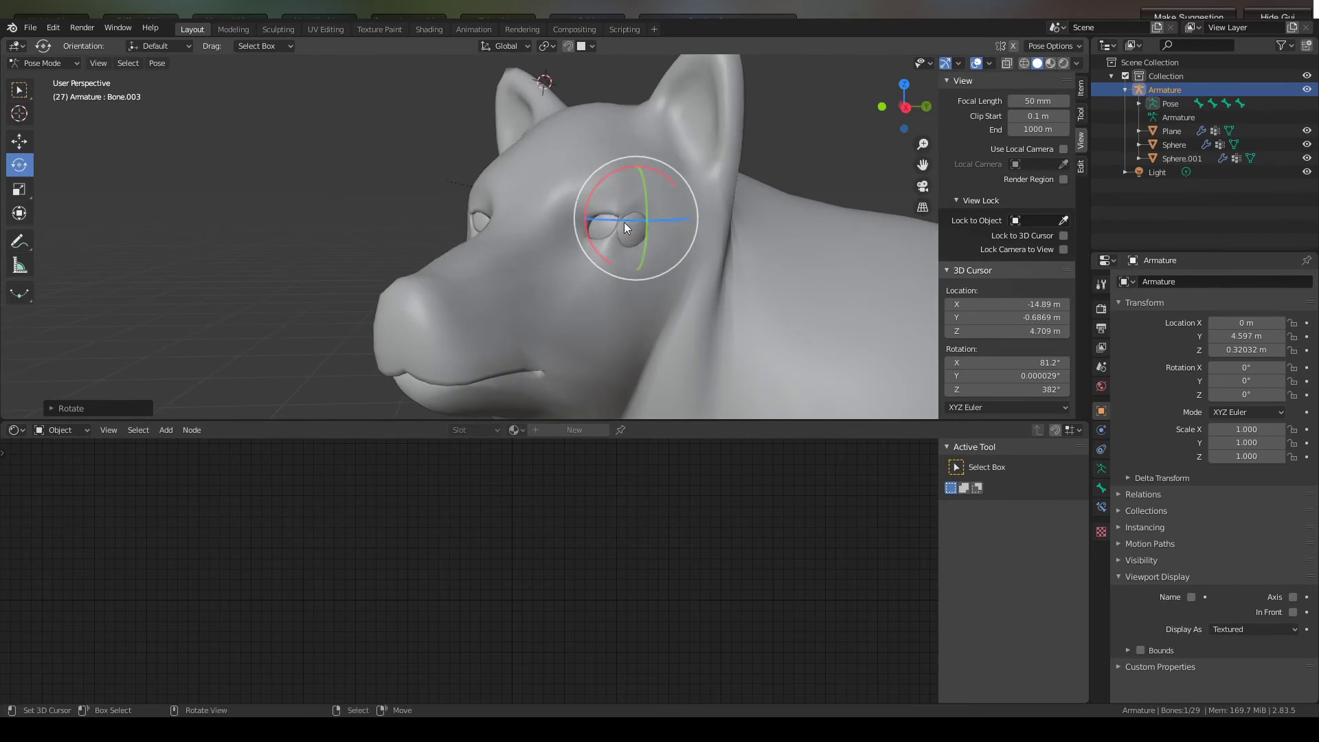
mouse_move(612, 238)
middle_down()
mouse_move(639, 250)
mouse_move(637, 294)
mouse_move(621, 262)
middle_up()
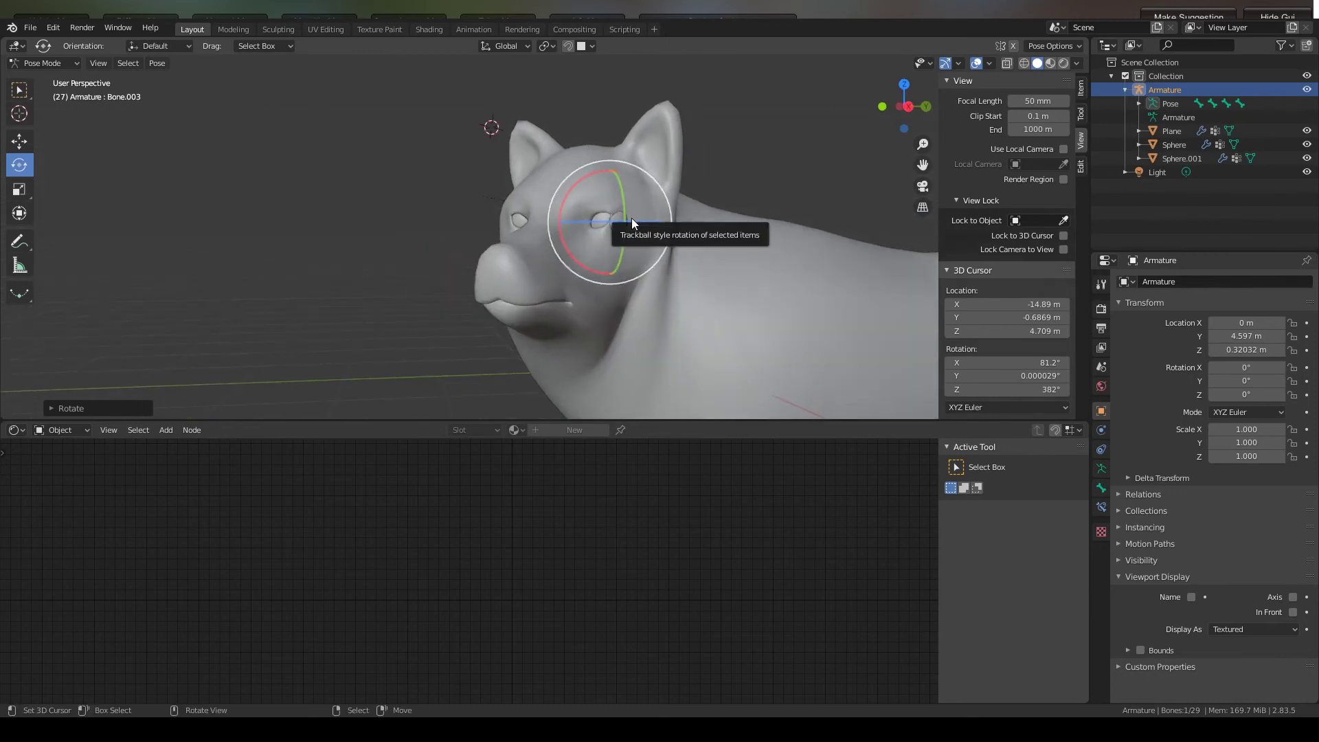
middle_drag(637, 214, 602, 227)
drag(606, 245, 480, 236)
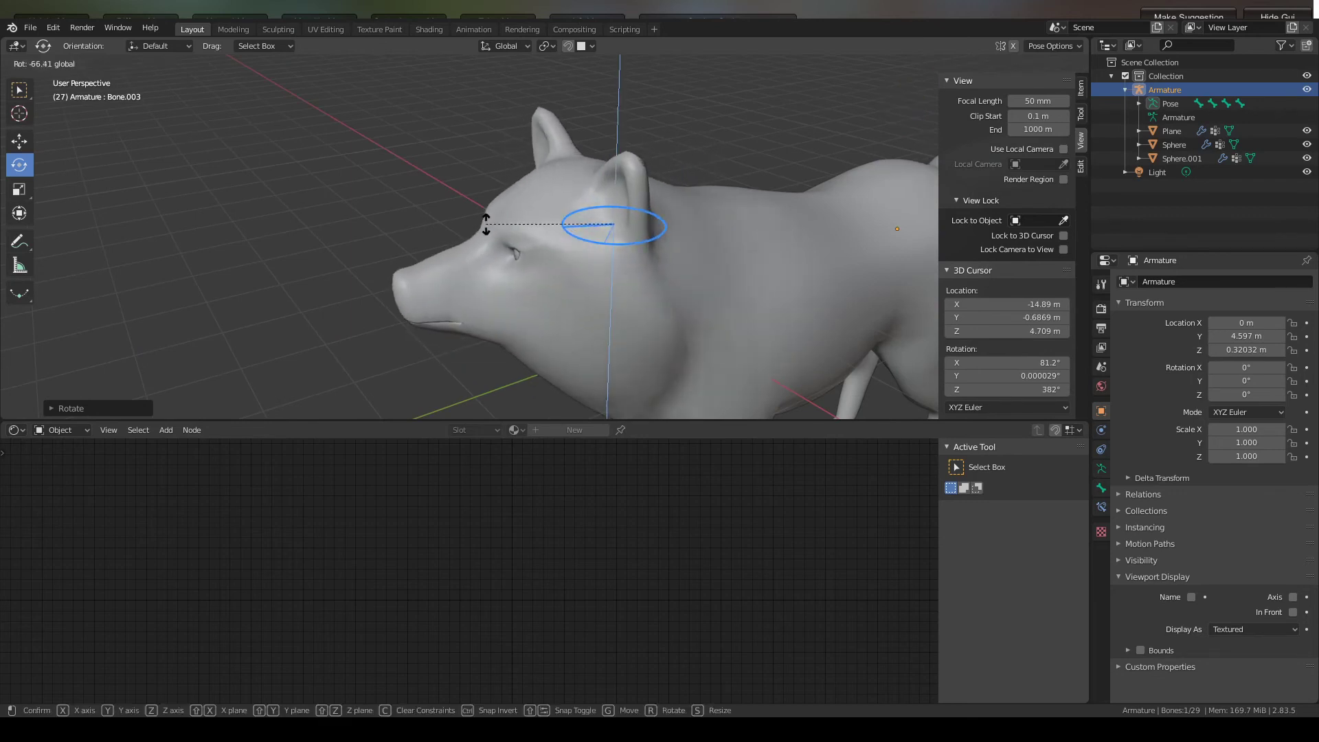
middle_drag(480, 236, 570, 215)
mouse_move(571, 215)
mouse_down()
mouse_move(540, 217)
mouse_move(560, 221)
mouse_up()
mouse_move(560, 220)
middle_down()
mouse_move(616, 225)
mouse_move(493, 209)
mouse_move(578, 203)
middle_up()
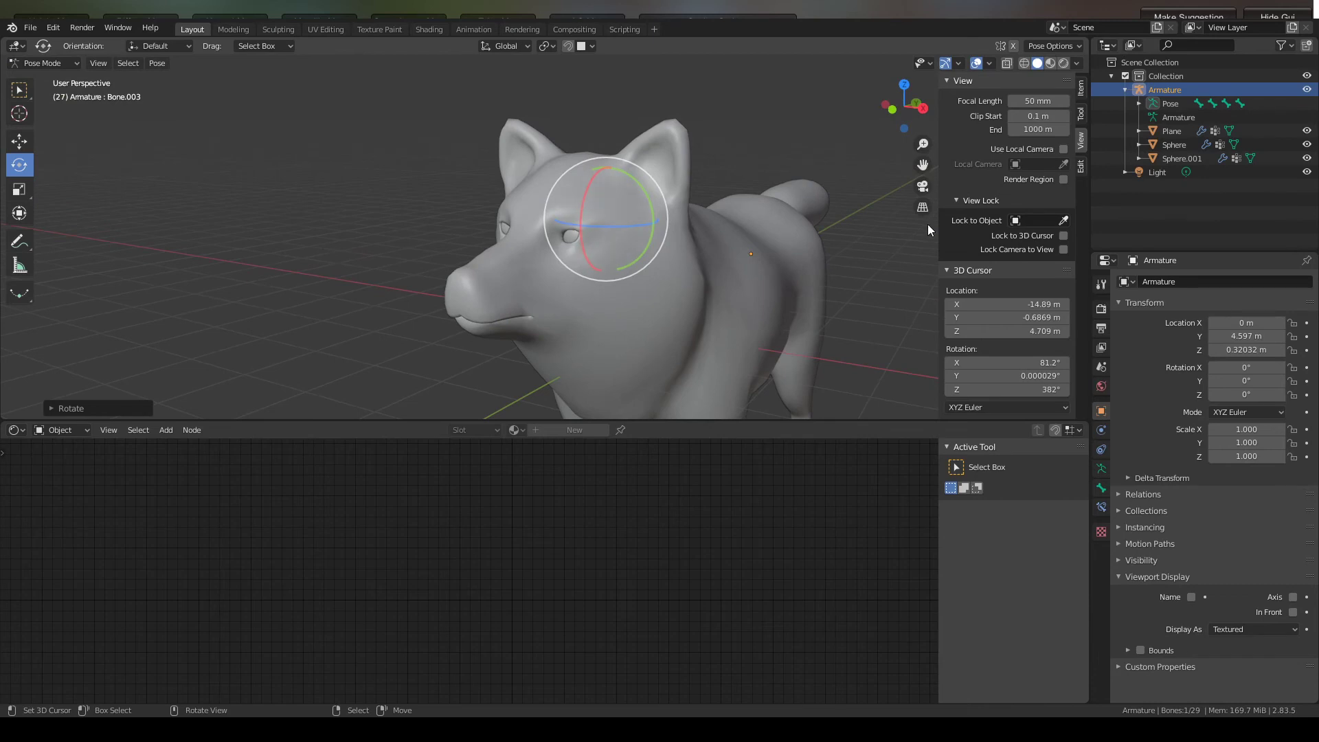
- Return the armature to Object Mode and turn its In Front display back on
click(1140, 89)
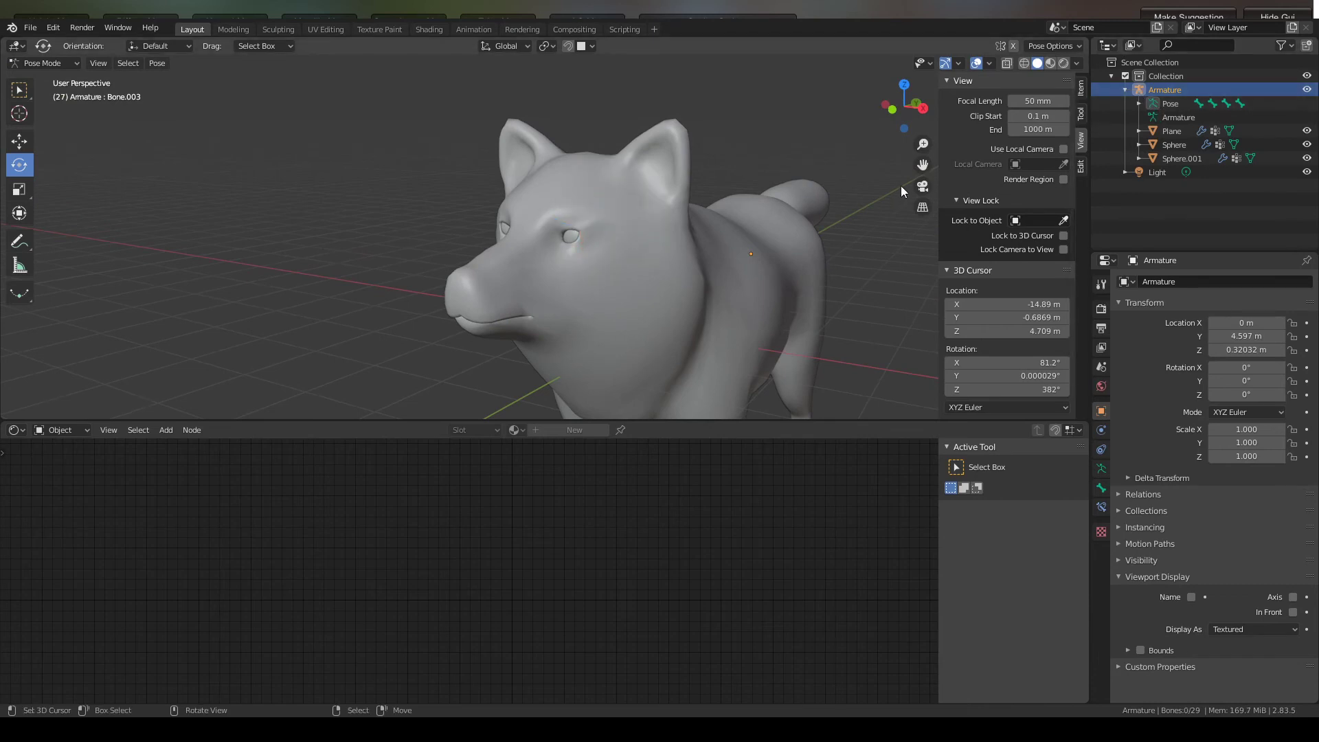
middle_drag(736, 187, 782, 201)
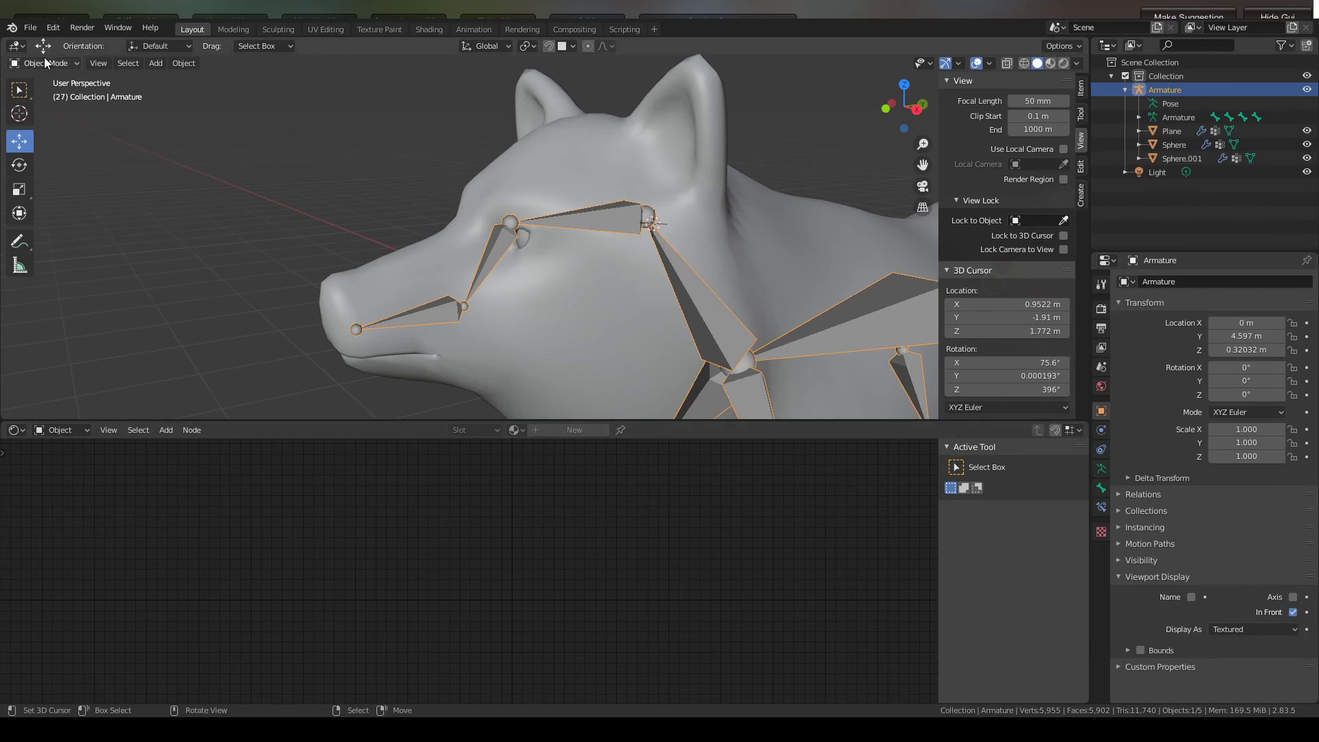
click(44, 59)
- Select the wolf mesh Plane, switch it to Weight Paint mode and show the weights of the head bone, Bone.003
click(592, 168)
click(26, 64)
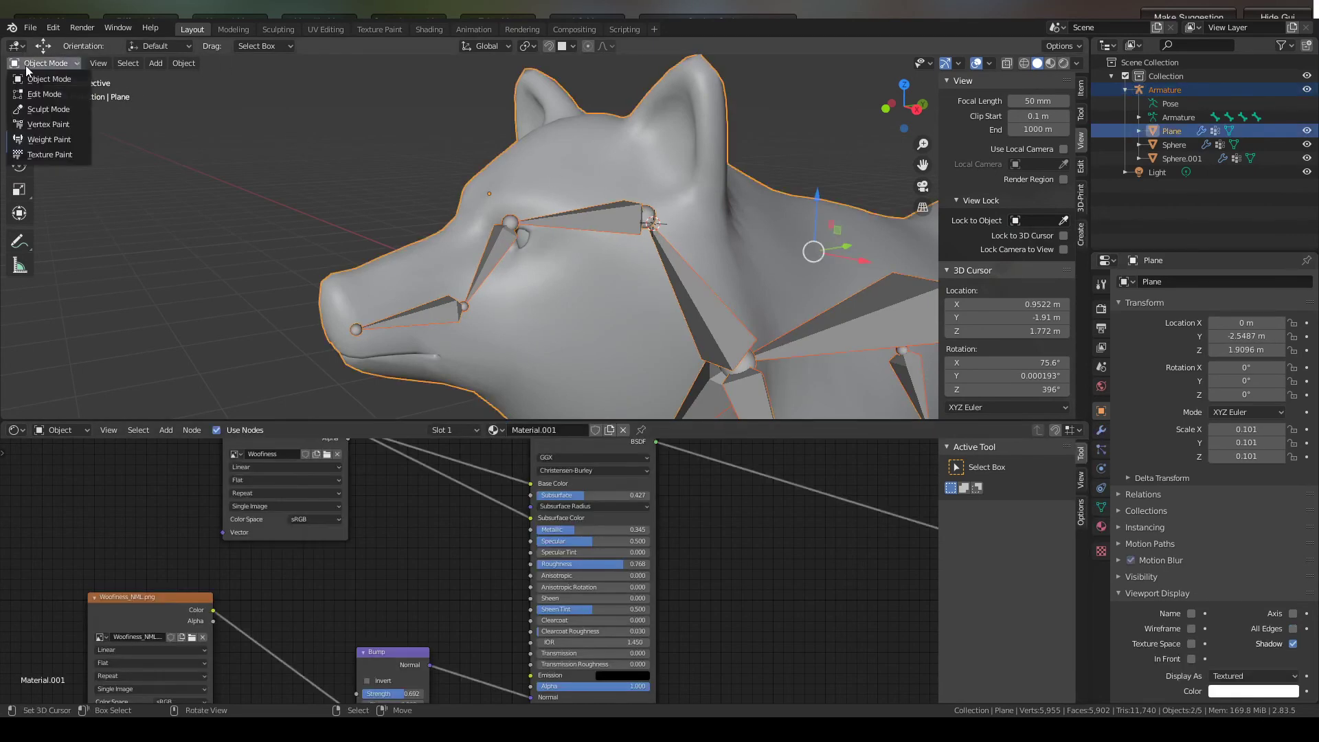
click(56, 138)
scroll(686, 304, up, 3)
mouse_move(686, 305)
middle_down()
mouse_move(719, 311)
mouse_move(692, 305)
middle_up()
right_click(622, 205)
scroll(646, 219, down, 3)
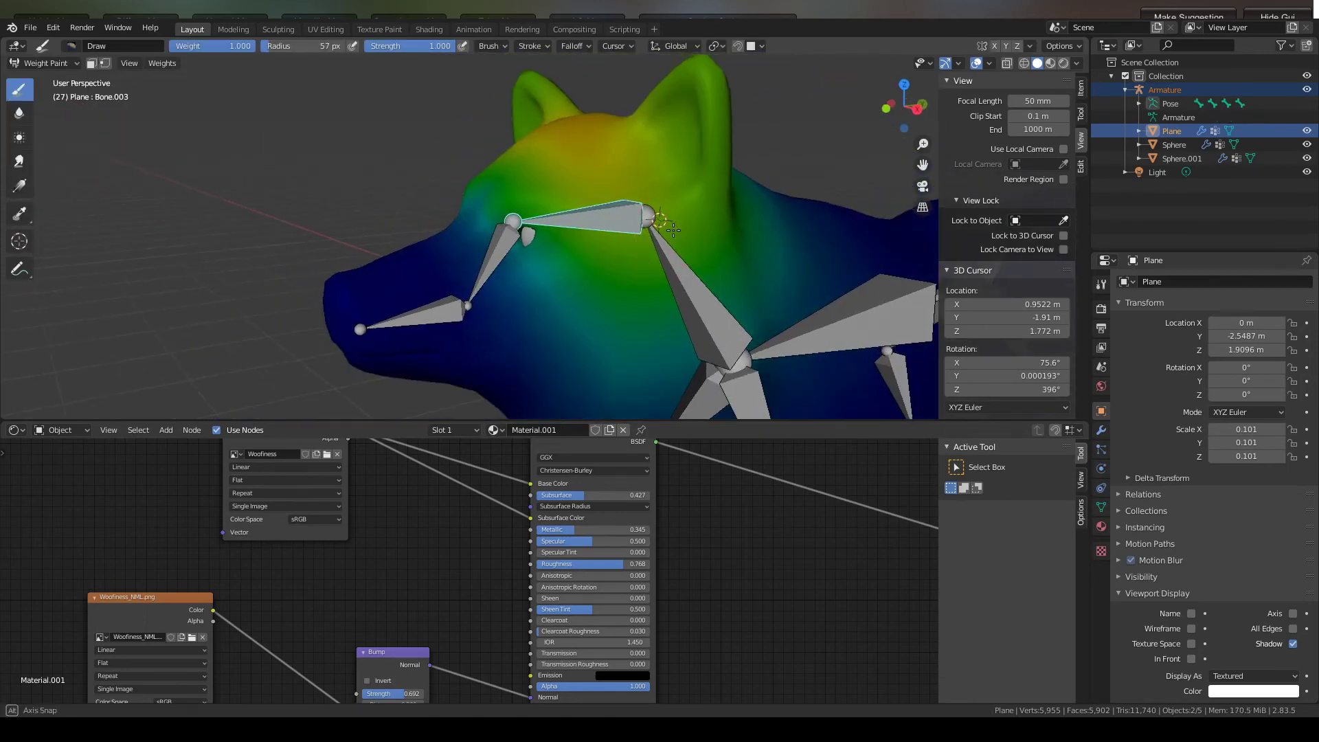
- Paint weight 1.000 for Bone.003 on the wolf mesh around both eyes and across the brow
mouse_move(670, 230)
middle_down()
mouse_move(763, 230)
mouse_move(538, 213)
mouse_move(599, 246)
middle_up()
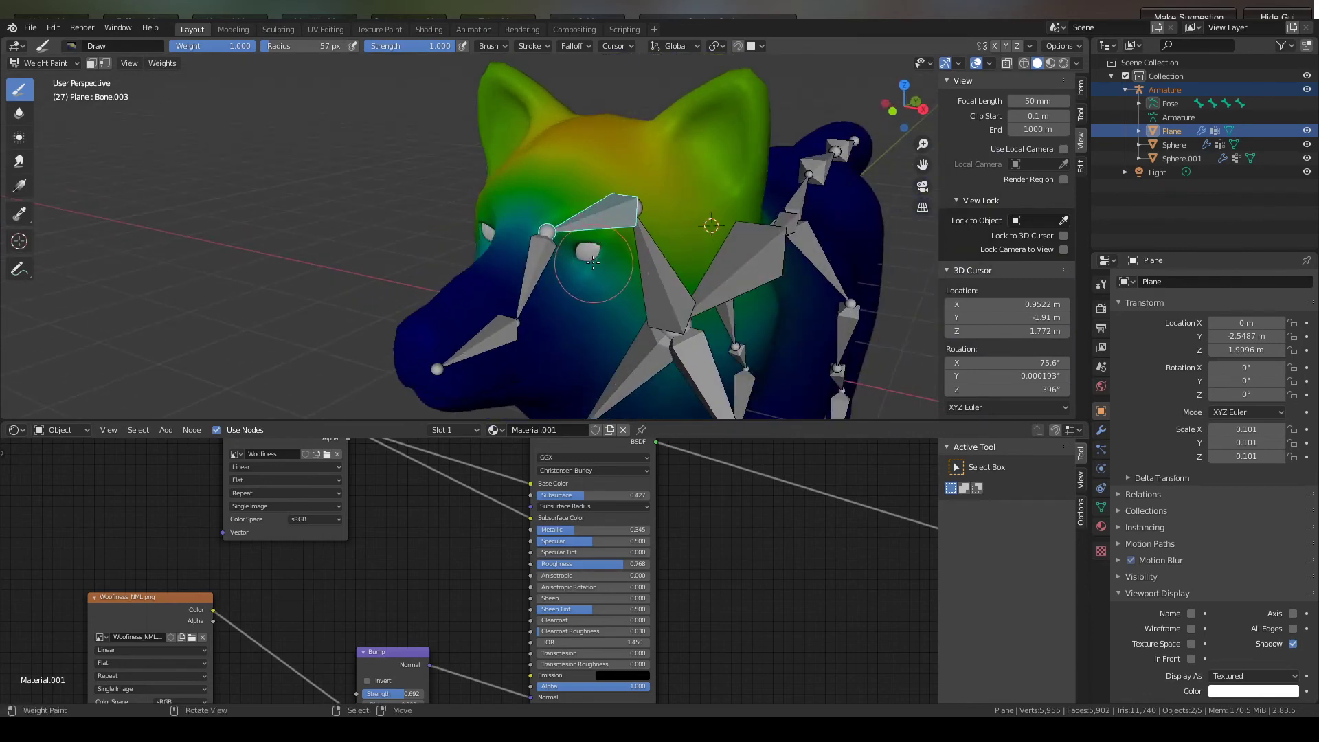
mouse_move(613, 261)
mouse_down()
mouse_move(591, 279)
mouse_move(505, 218)
mouse_move(548, 224)
mouse_up()
middle_drag(570, 248, 713, 248)
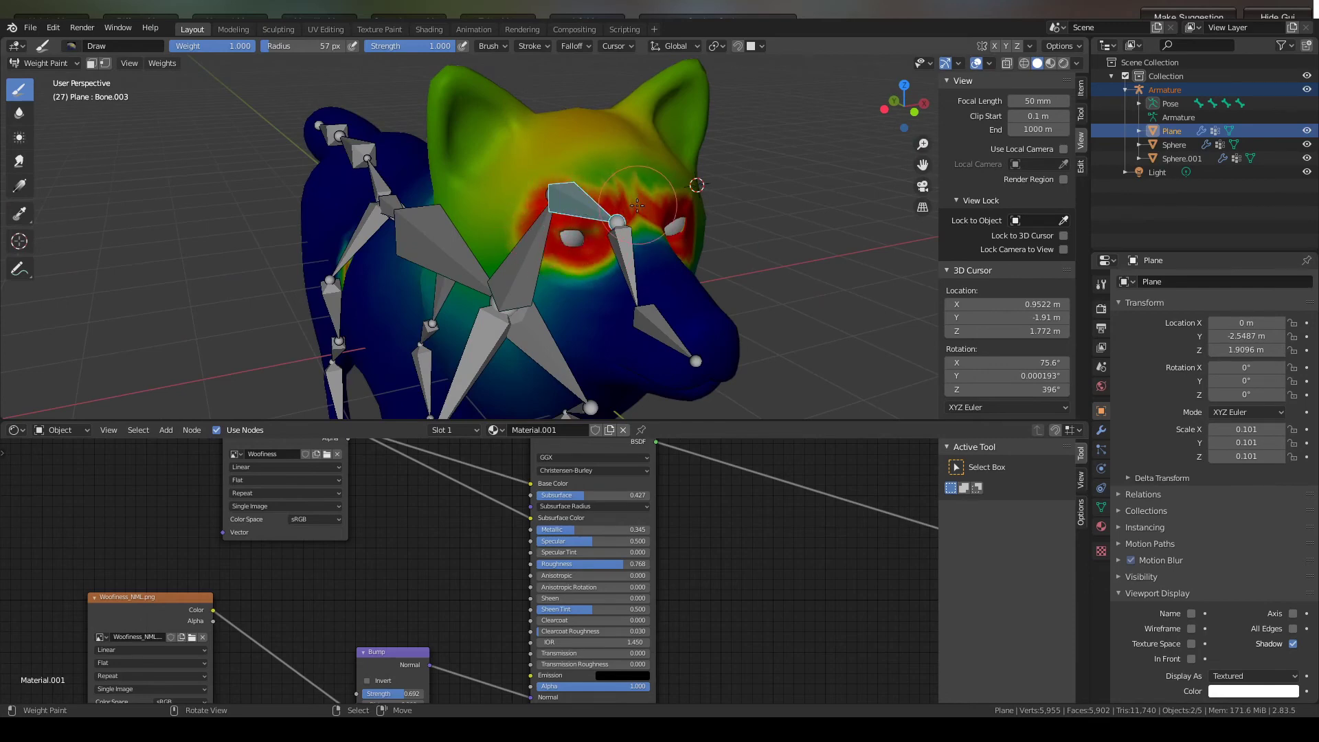
middle_drag(658, 211, 656, 201)
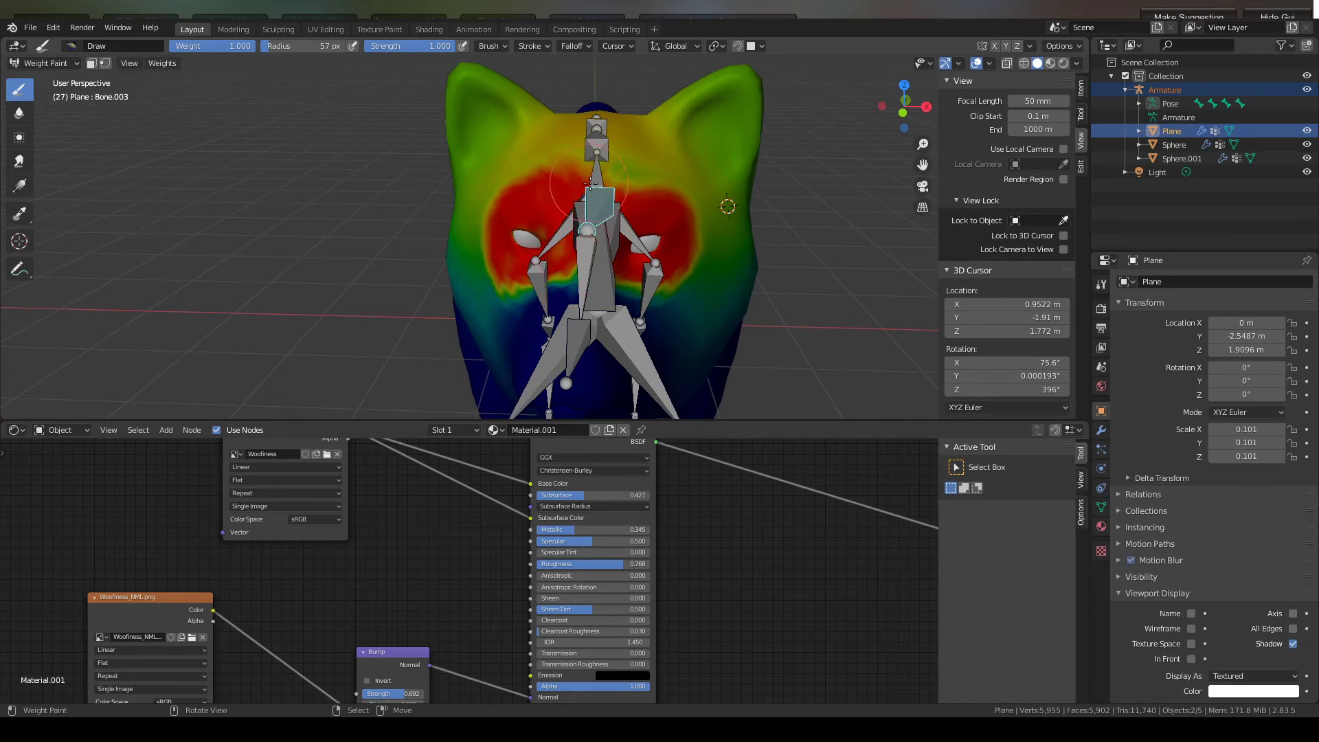
mouse_move(658, 200)
middle_down()
mouse_move(509, 206)
mouse_move(557, 205)
middle_up()
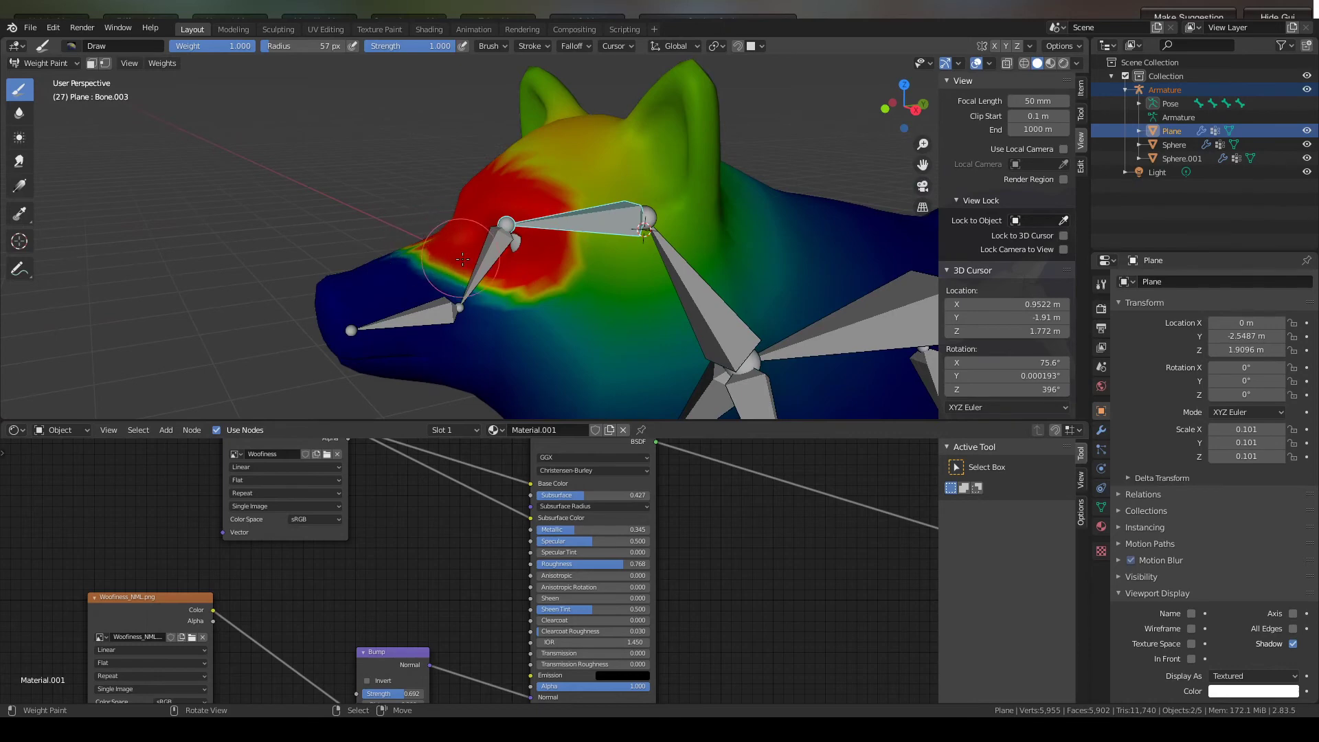
- Return the wolf mesh to Object Mode, select the armature and turn its In Front display off
scroll(531, 262, down, 4)
mouse_move(535, 265)
middle_down()
mouse_move(582, 272)
mouse_move(627, 249)
middle_up()
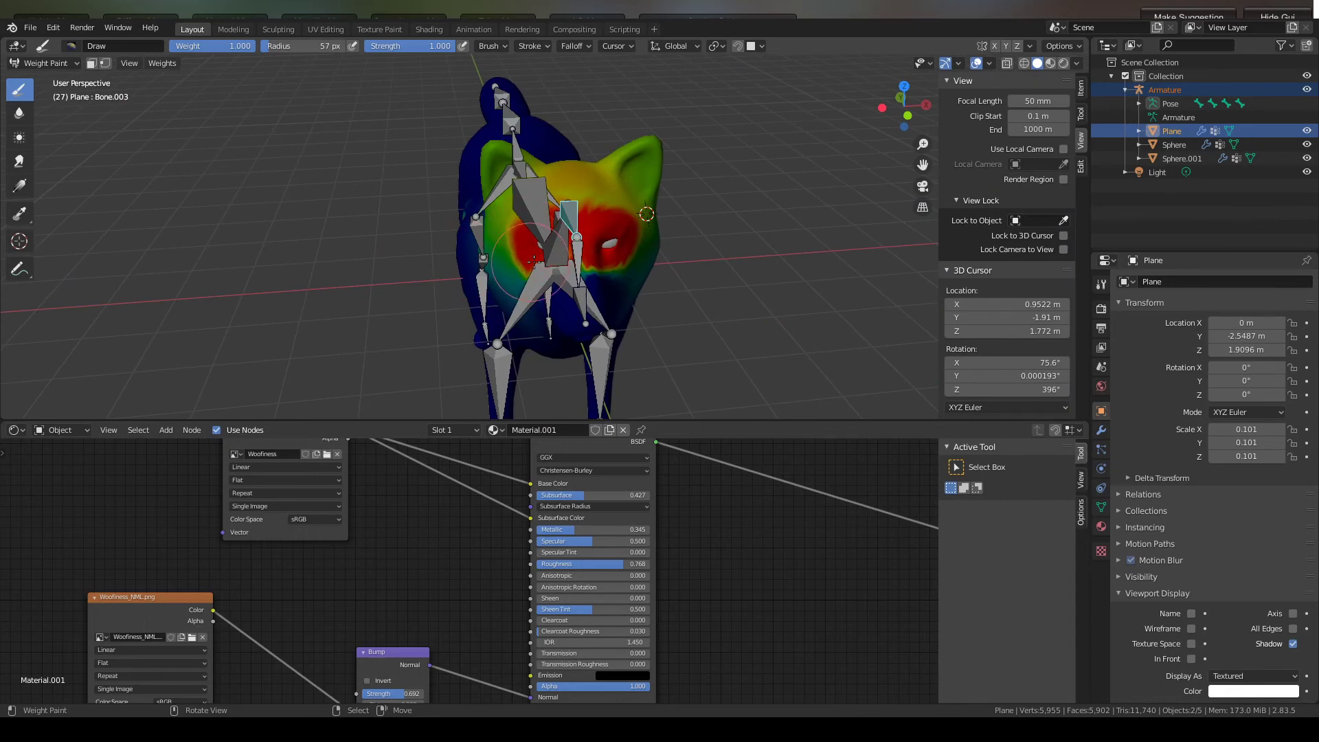
mouse_move(534, 262)
middle_down()
mouse_move(715, 245)
mouse_move(624, 266)
mouse_move(783, 255)
mouse_move(698, 252)
middle_up()
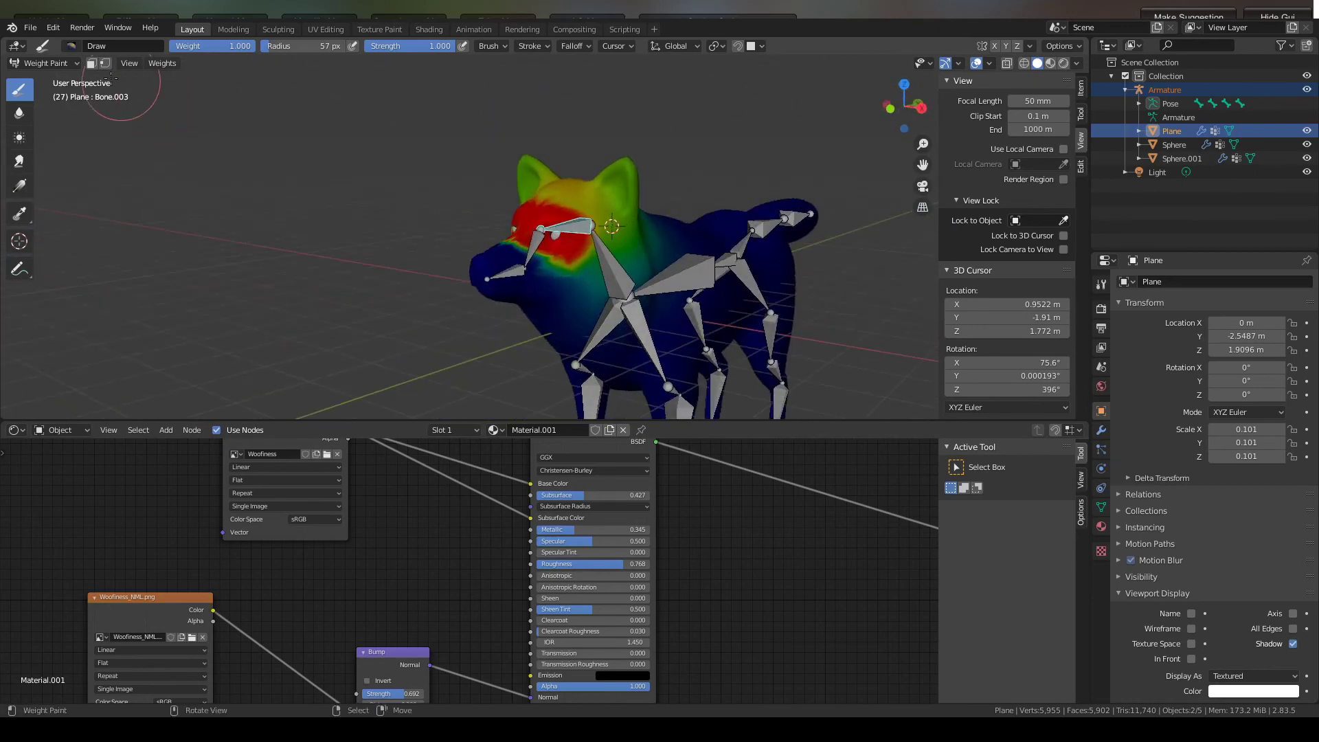
click(53, 64)
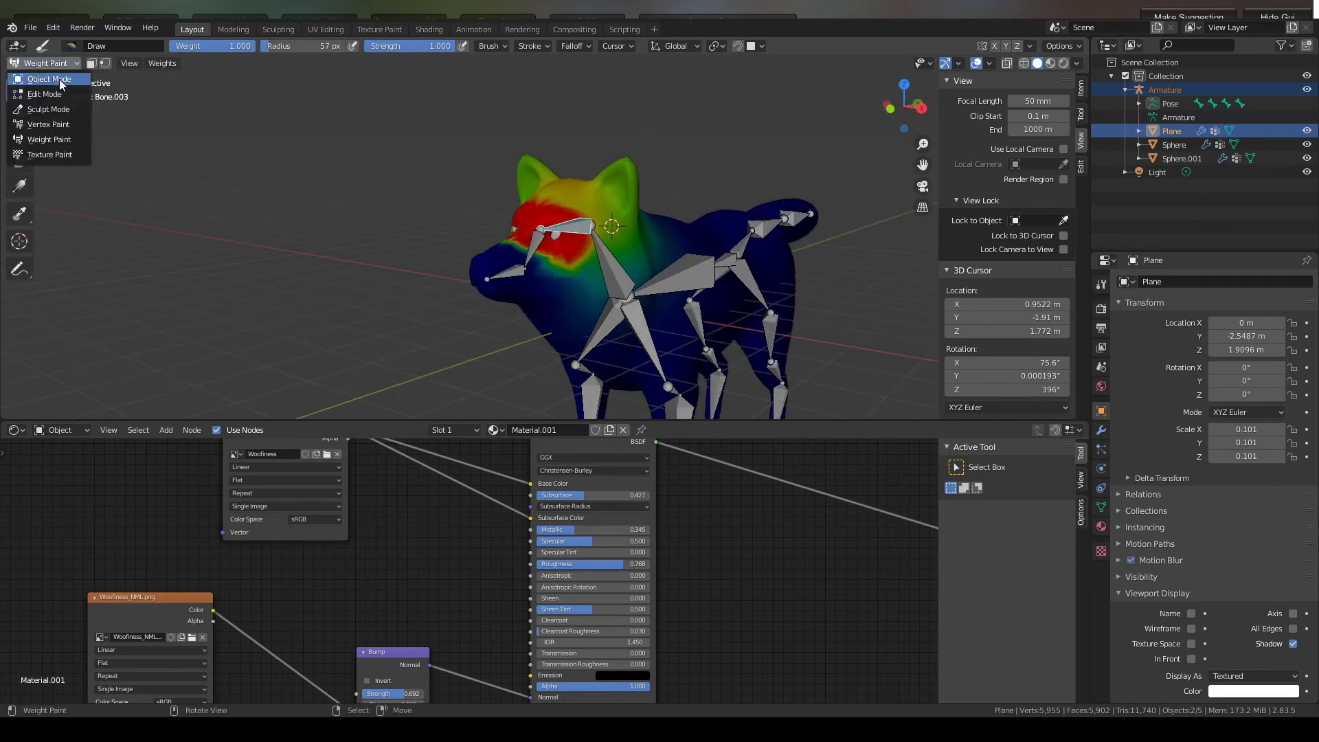
click(59, 80)
middle_drag(584, 312, 621, 316)
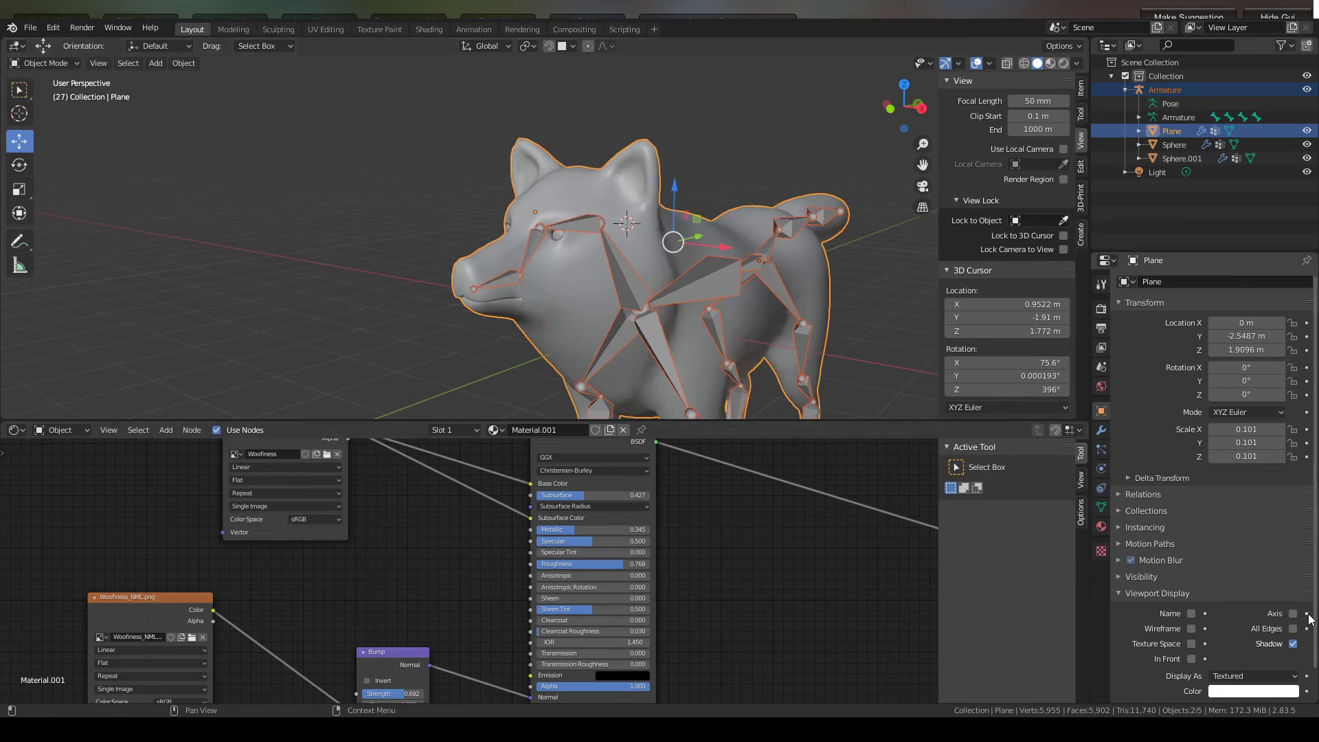
click(724, 286)
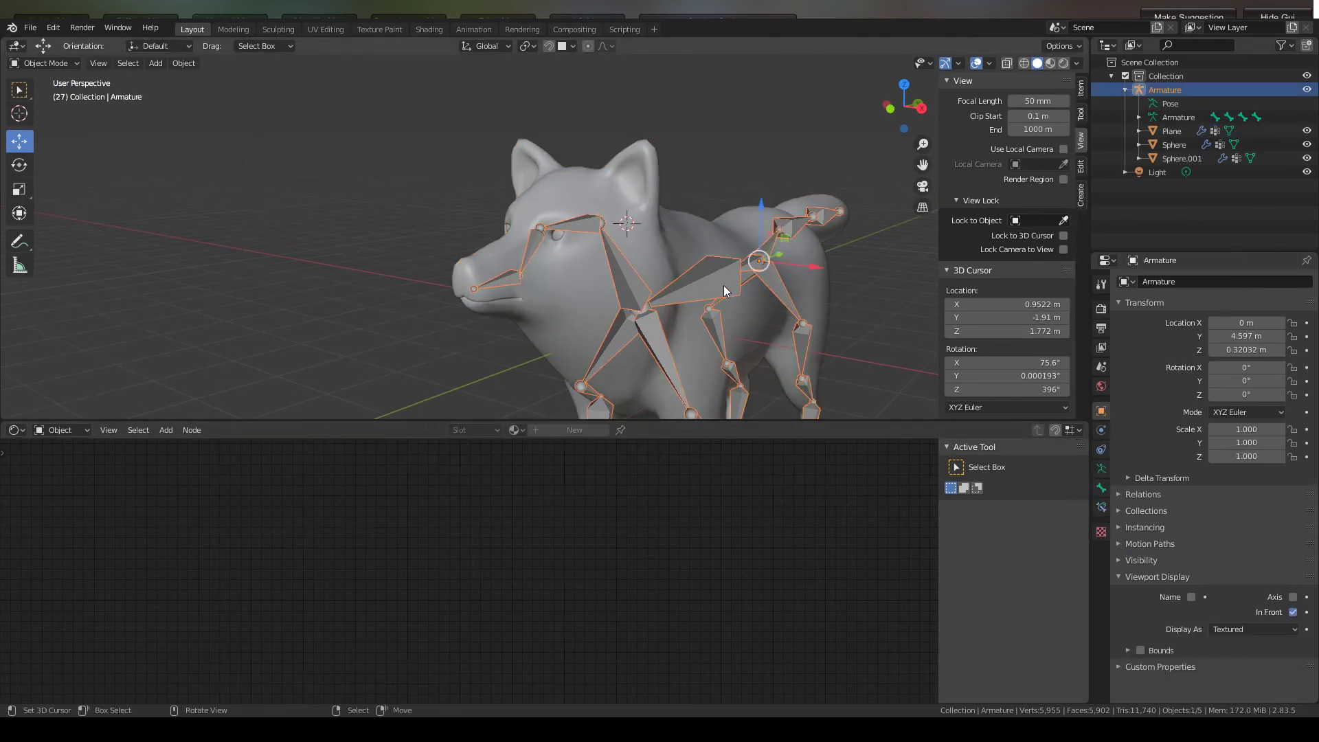
click(1294, 612)
scroll(673, 222, up, 3)
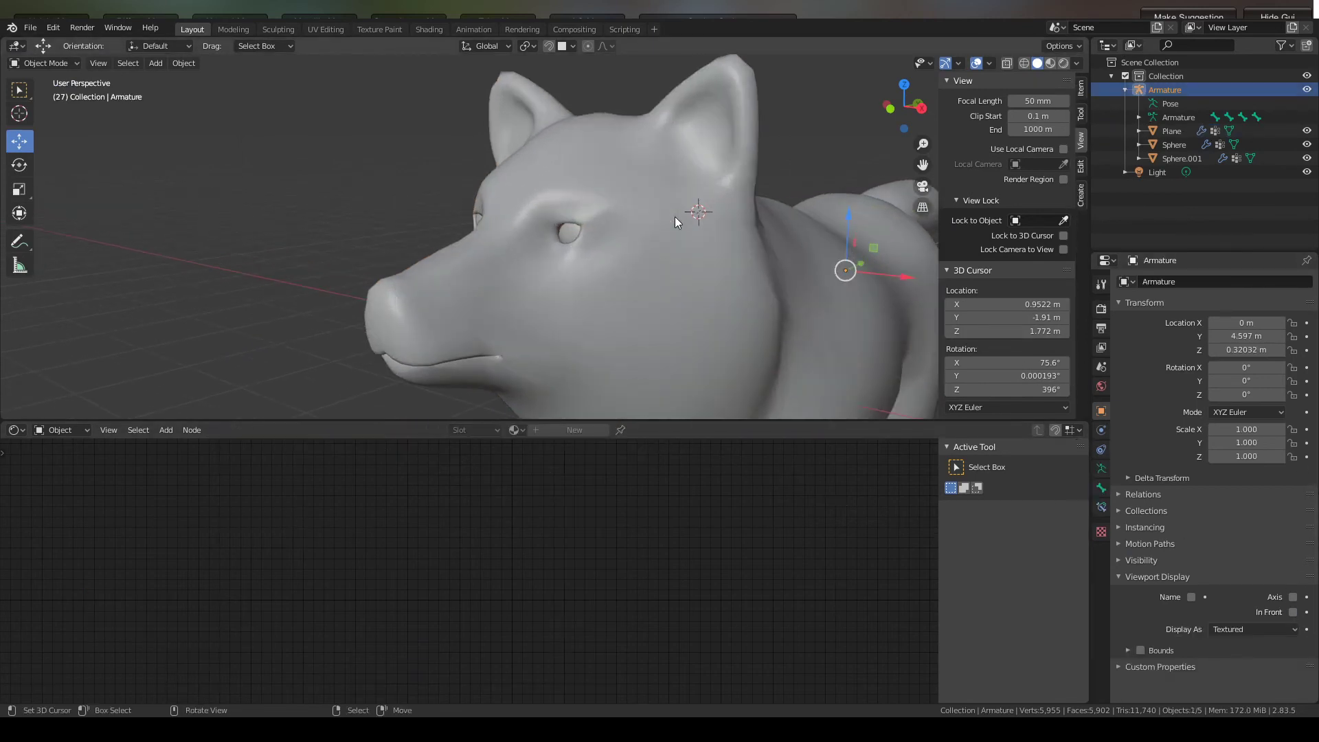
scroll(675, 216, down, 1)
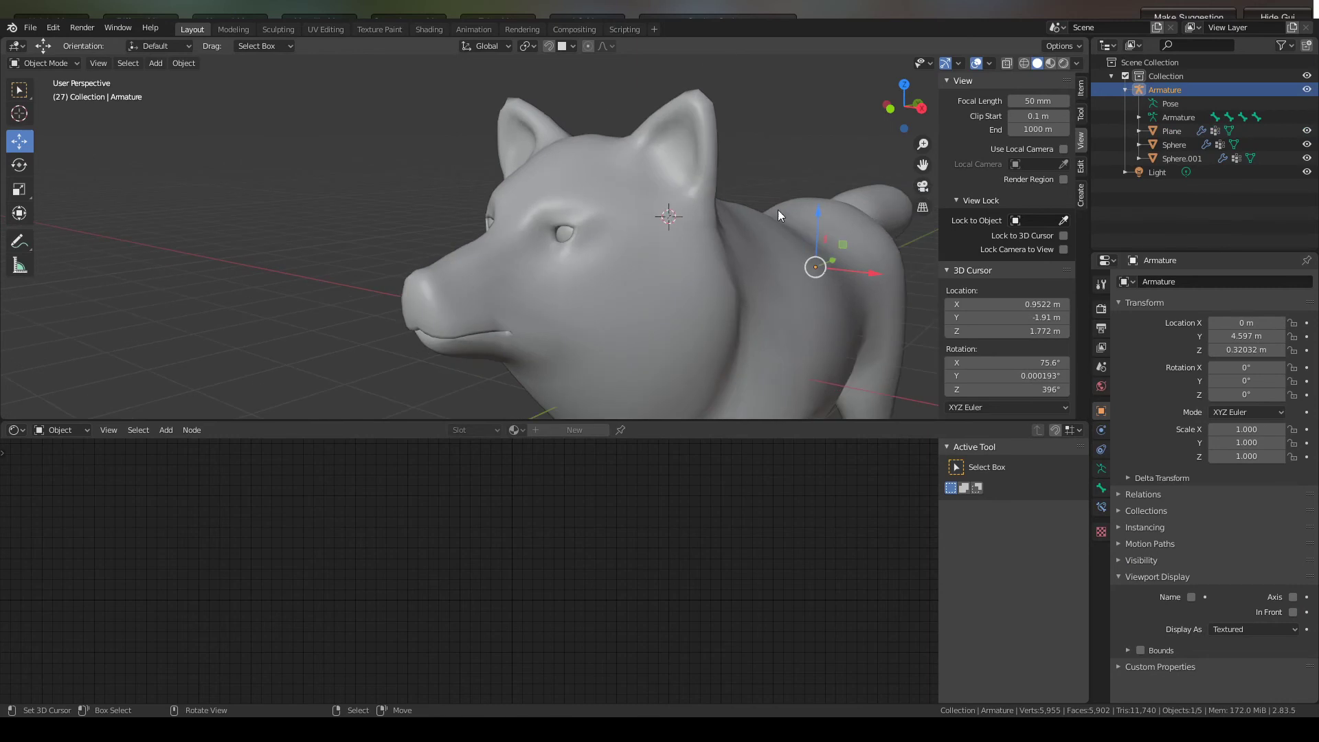
- Put the armature in Pose Mode and test-rotate the head bone, Bone.003, in several directions while examining the eyes and face
click(48, 63)
click(43, 97)
drag(613, 221, 670, 244)
middle_drag(670, 244, 554, 241)
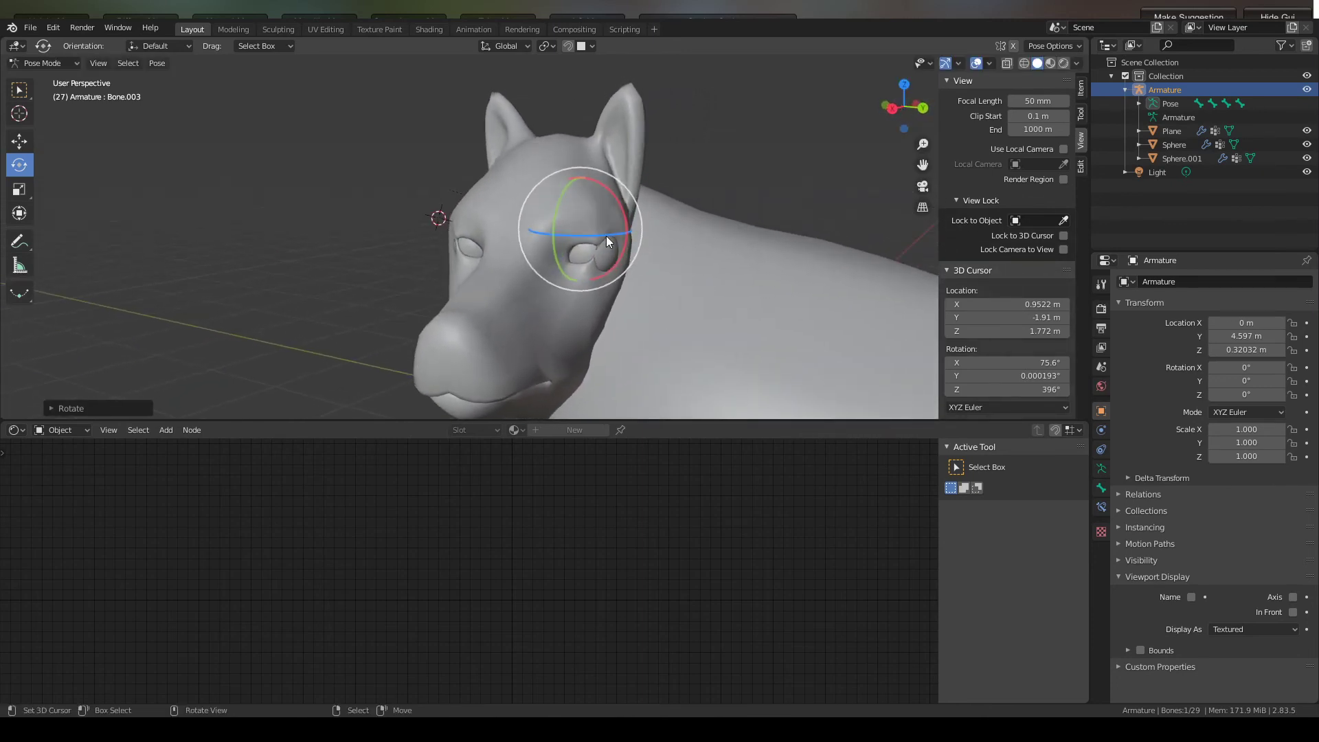
drag(607, 237, 585, 242)
middle_drag(585, 241, 590, 212)
mouse_move(590, 212)
mouse_down()
mouse_move(574, 220)
mouse_move(604, 206)
mouse_move(590, 210)
mouse_up()
middle_drag(589, 210, 644, 222)
drag(644, 222, 608, 221)
middle_drag(709, 234, 646, 232)
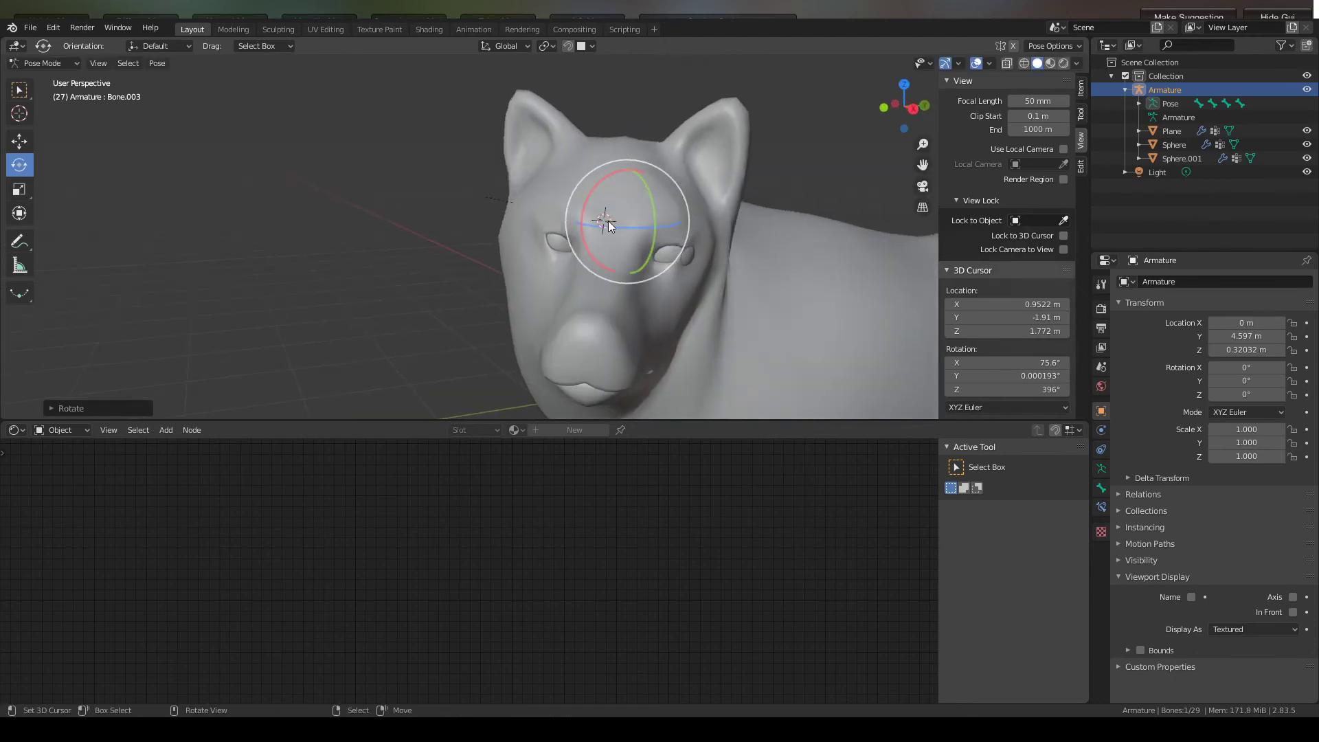
- Turn the head bone back to face forward with a free Trackball rotation
key(r)
key(r)
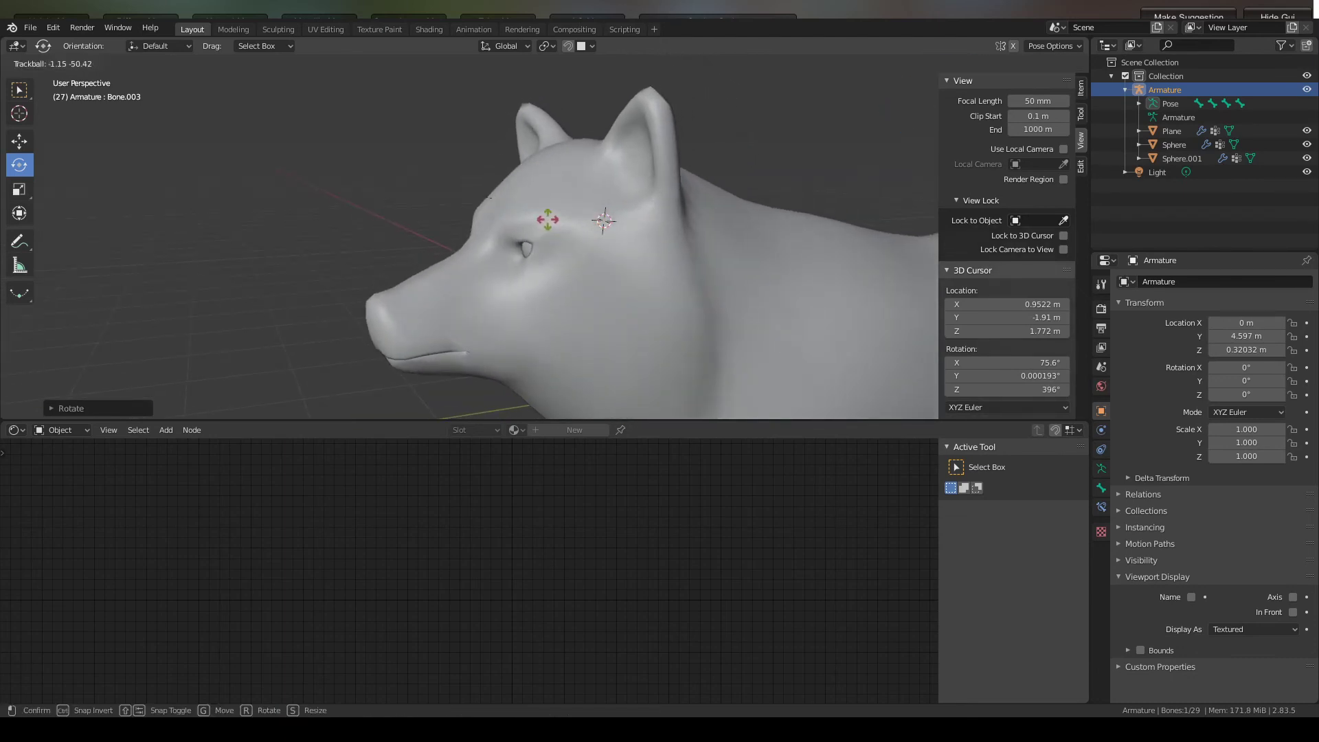
click(549, 218)
scroll(579, 221, down, 2)
mouse_move(578, 221)
middle_down()
mouse_move(522, 213)
mouse_move(556, 217)
middle_up()
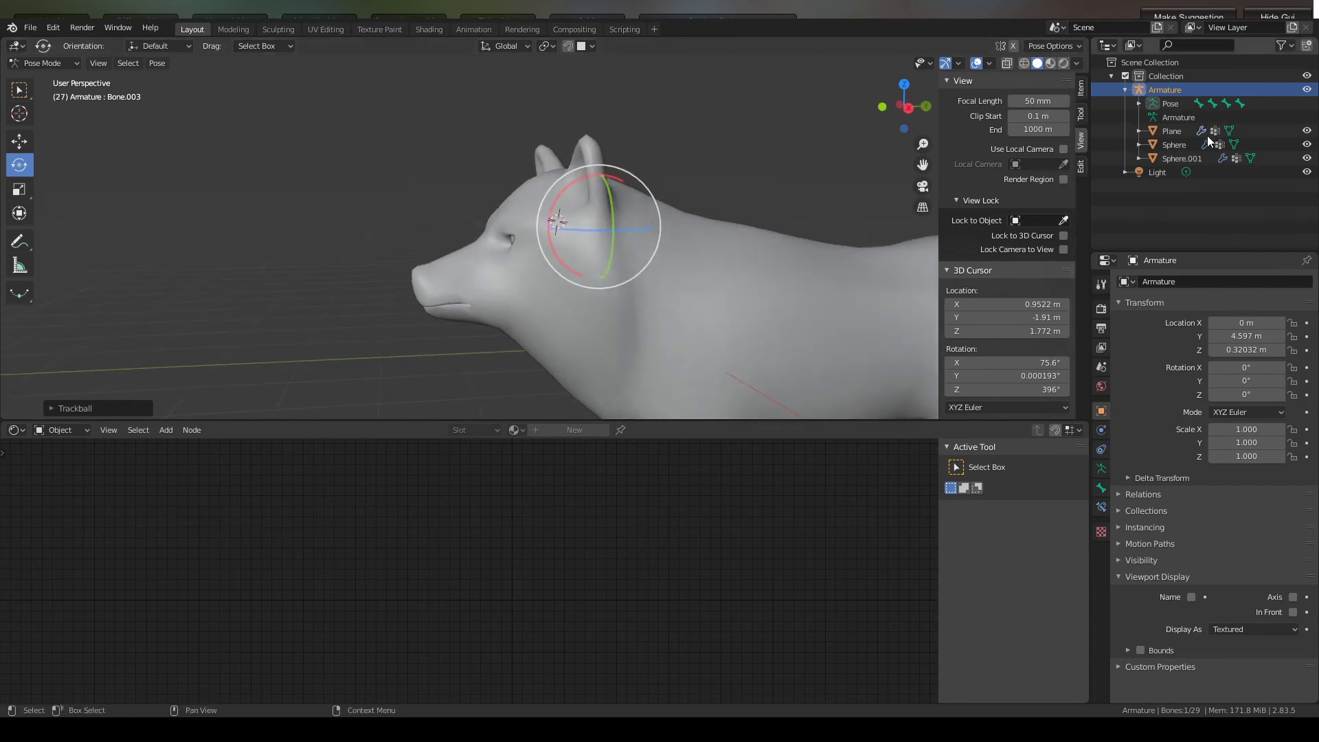
- Turn the armature's In Front display back on, pick the neck bone and return to Object Mode
click(1292, 612)
click(674, 323)
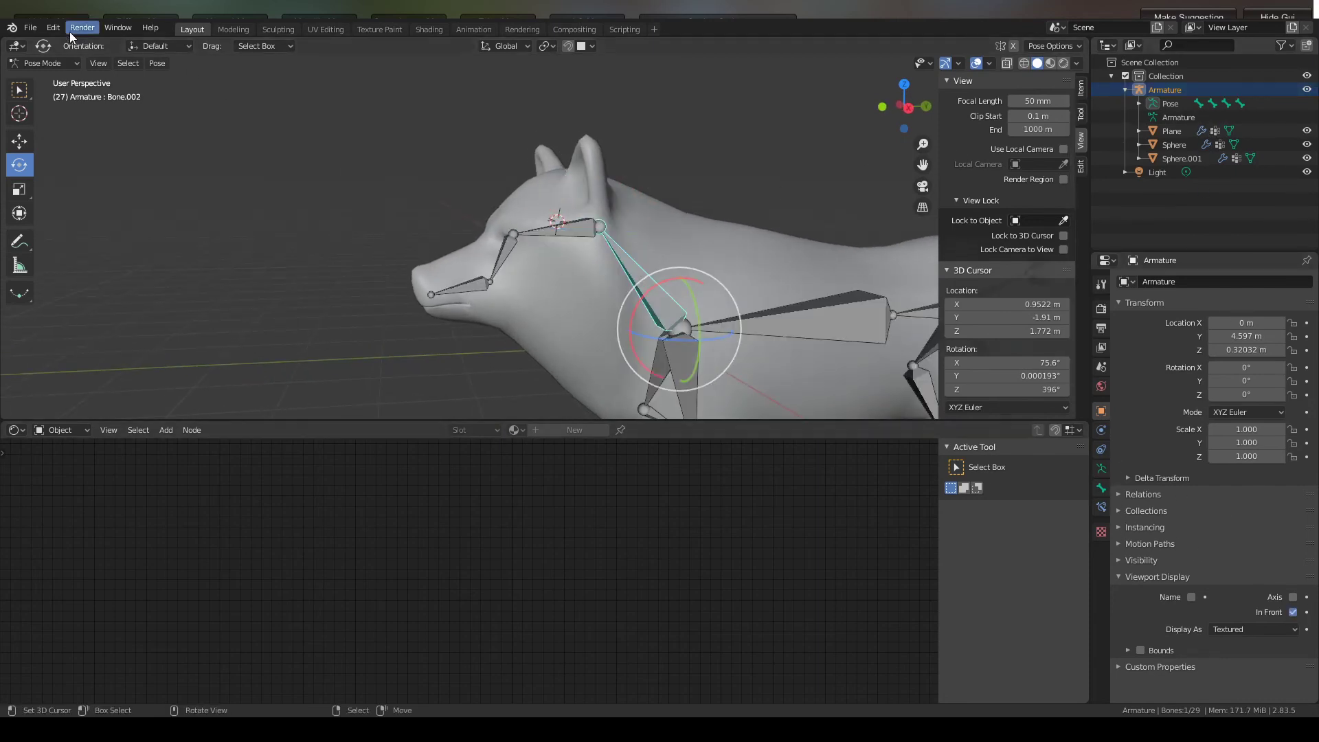
click(43, 62)
click(44, 82)
- Select the armature together with the wolf mesh Plane, enter Weight Paint mode and show the weights of the neck bone, Bone.002
click(650, 307)
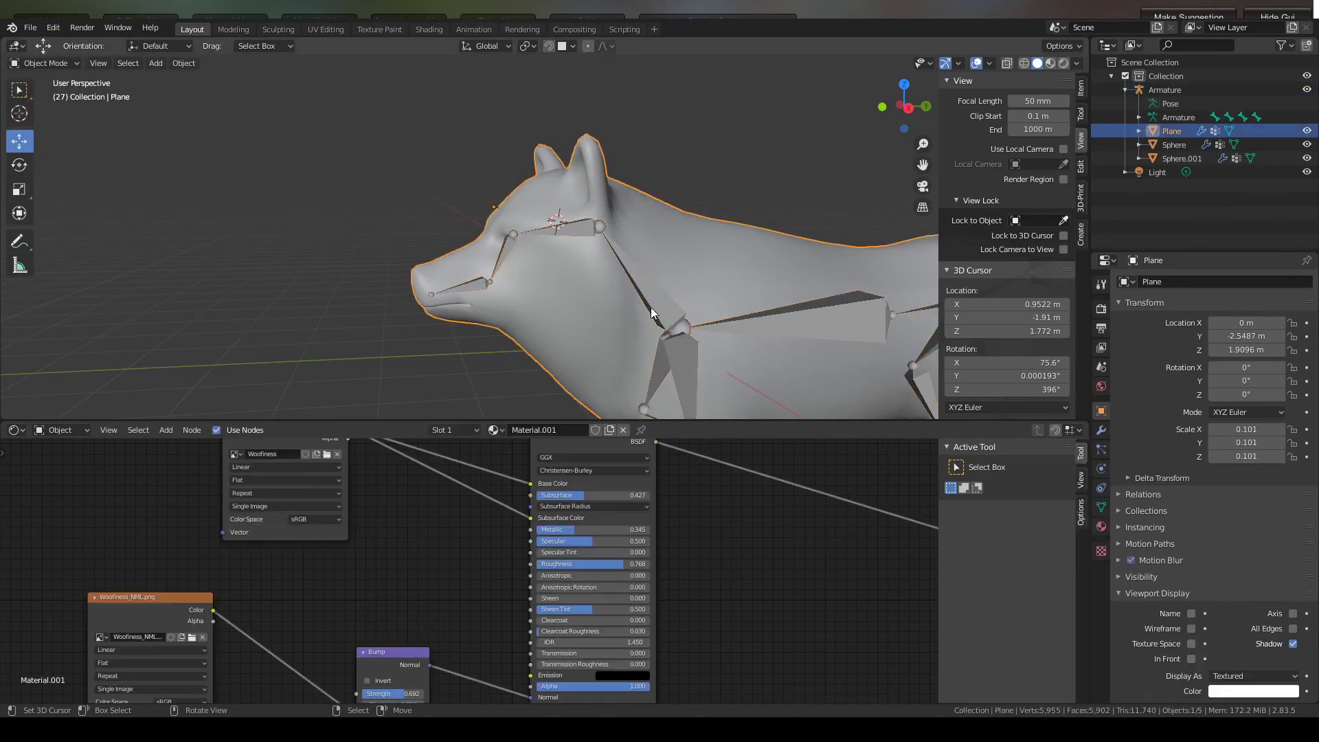
click(645, 294)
shift+click(581, 295)
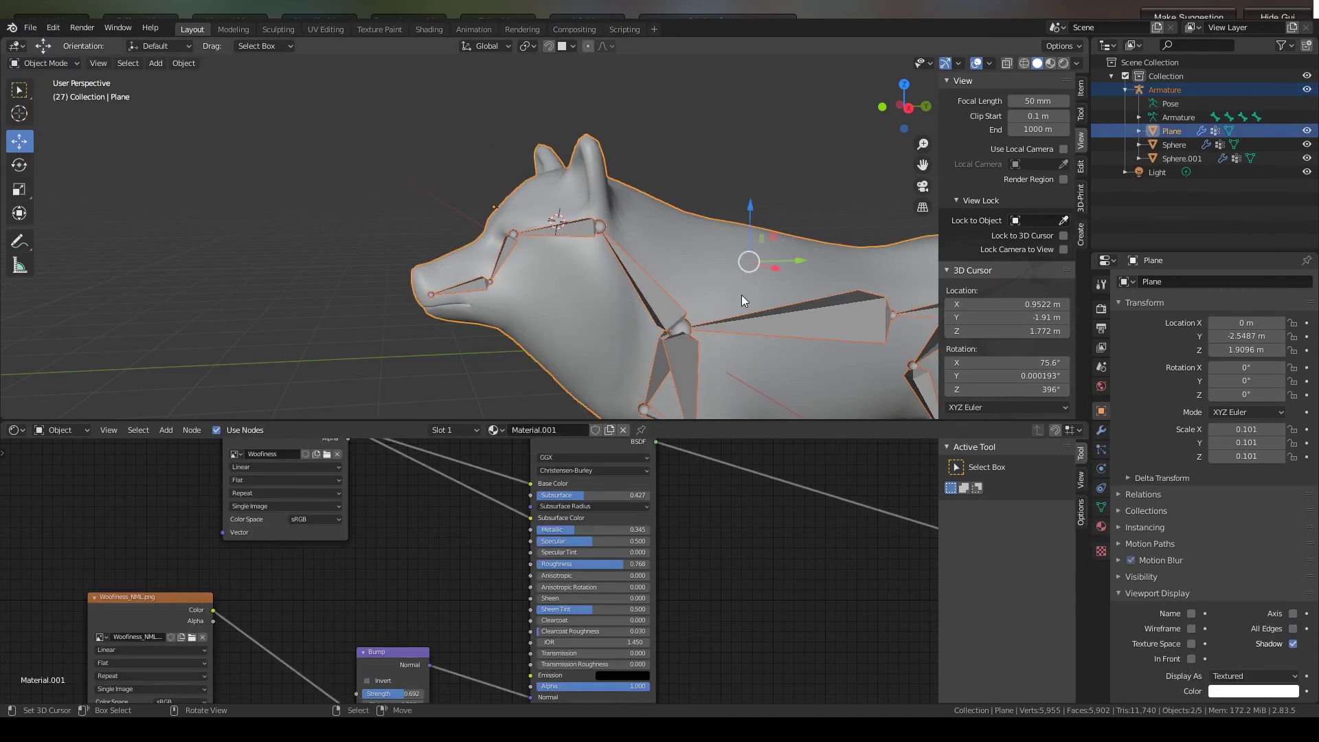
click(60, 63)
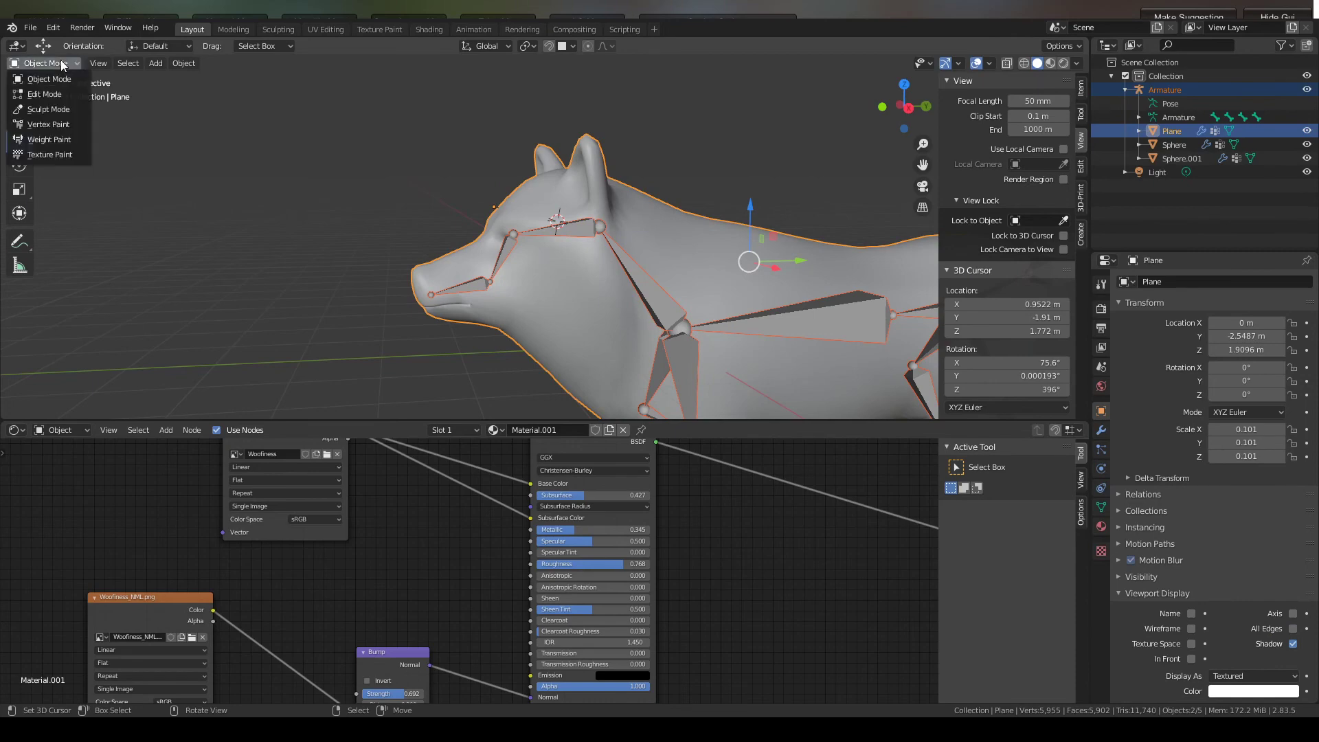
click(49, 138)
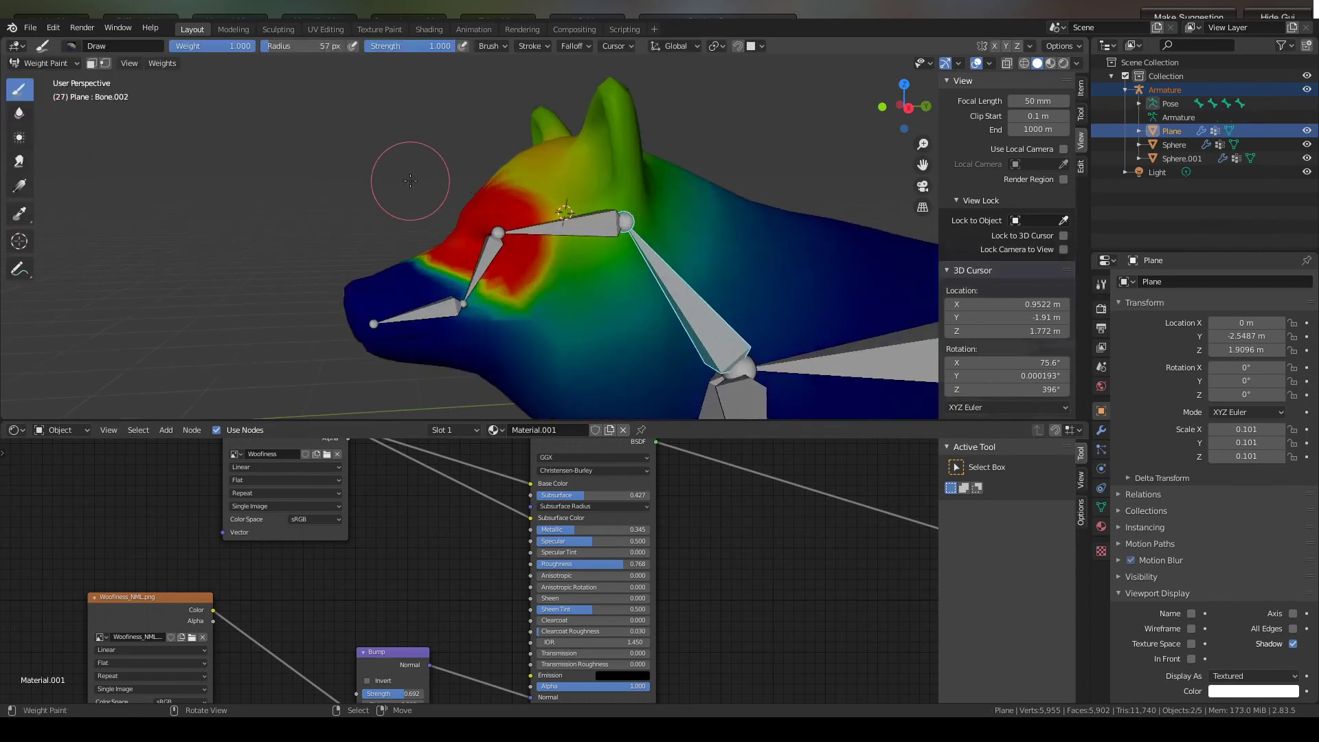
mouse_move(595, 242)
middle_down()
mouse_move(646, 282)
mouse_move(630, 268)
middle_up()
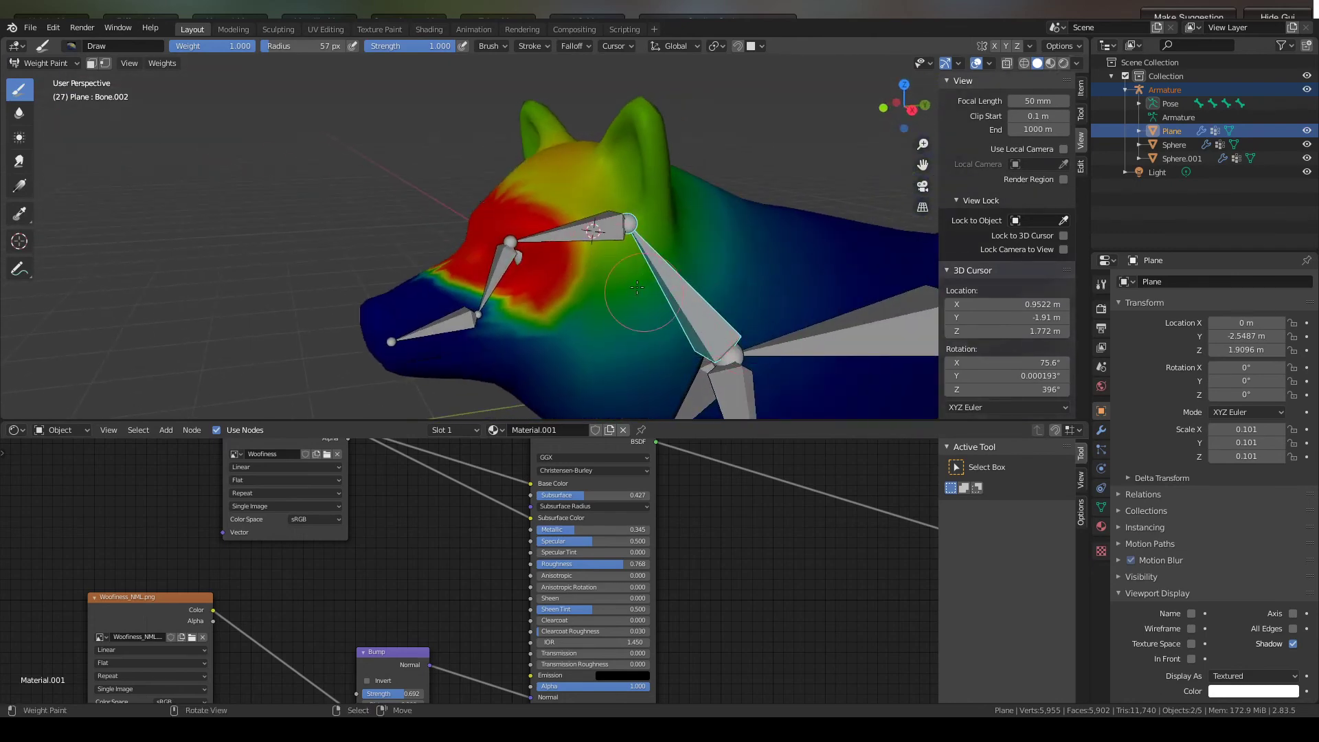
ctrl+click(679, 300)
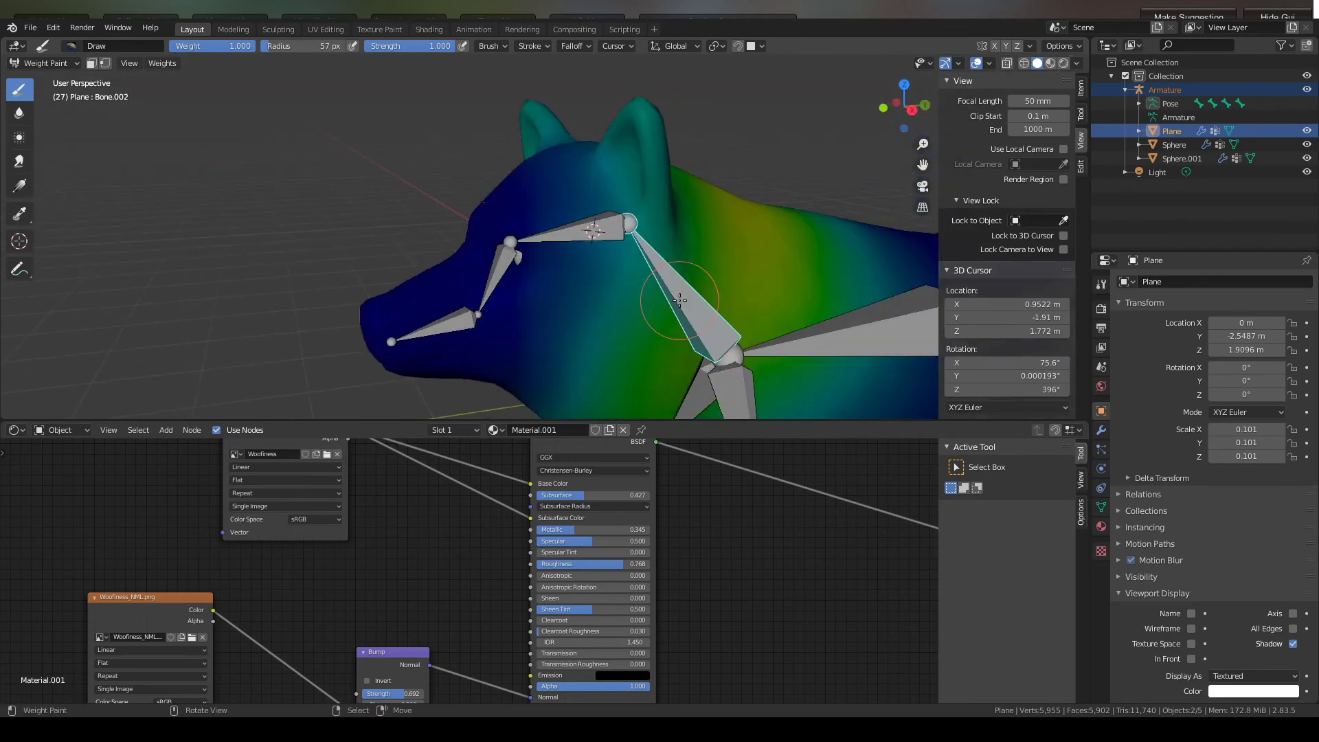
- Set the brush weight to 0.000 and paint Bone.002's influence off both sides of the wolf's face
mouse_move(528, 270)
middle_down()
mouse_move(590, 254)
mouse_move(582, 245)
middle_up()
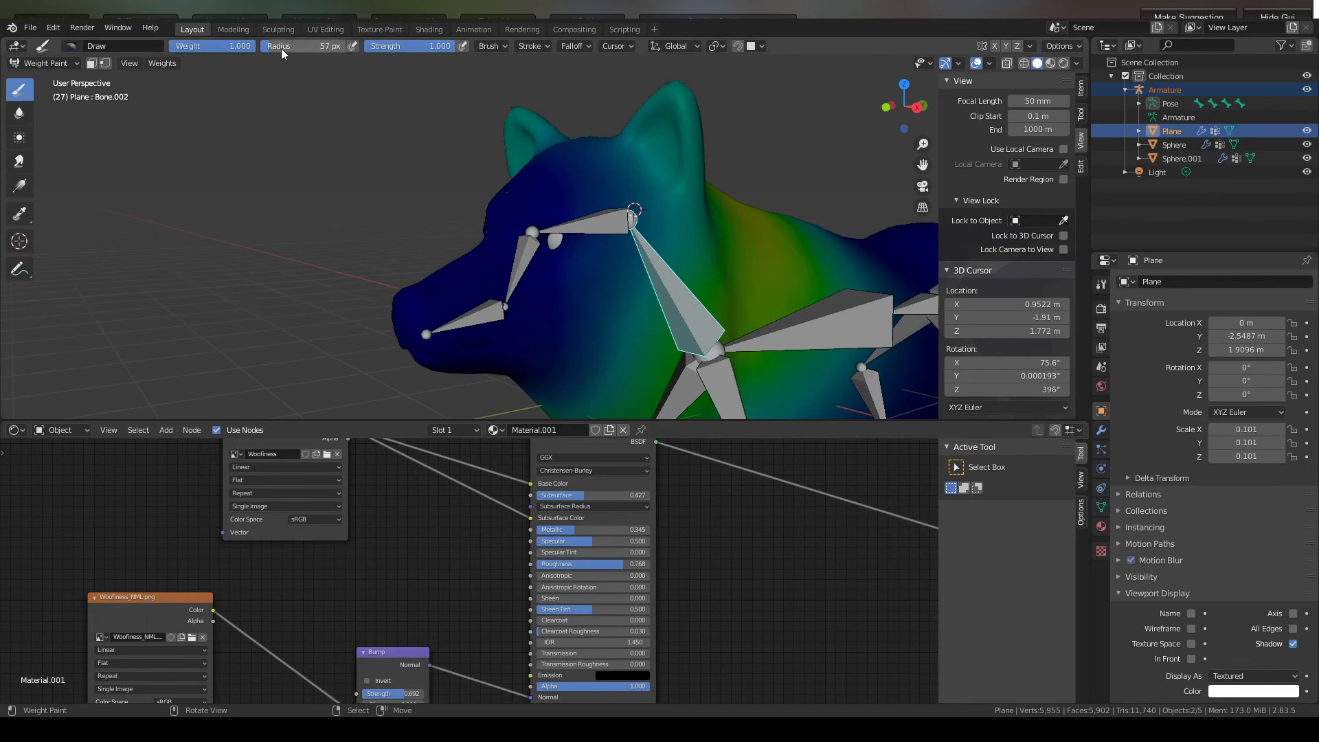
mouse_move(388, 120)
middle_down()
mouse_move(412, 128)
mouse_move(399, 134)
mouse_move(371, 110)
middle_up()
drag(233, 50, 172, 51)
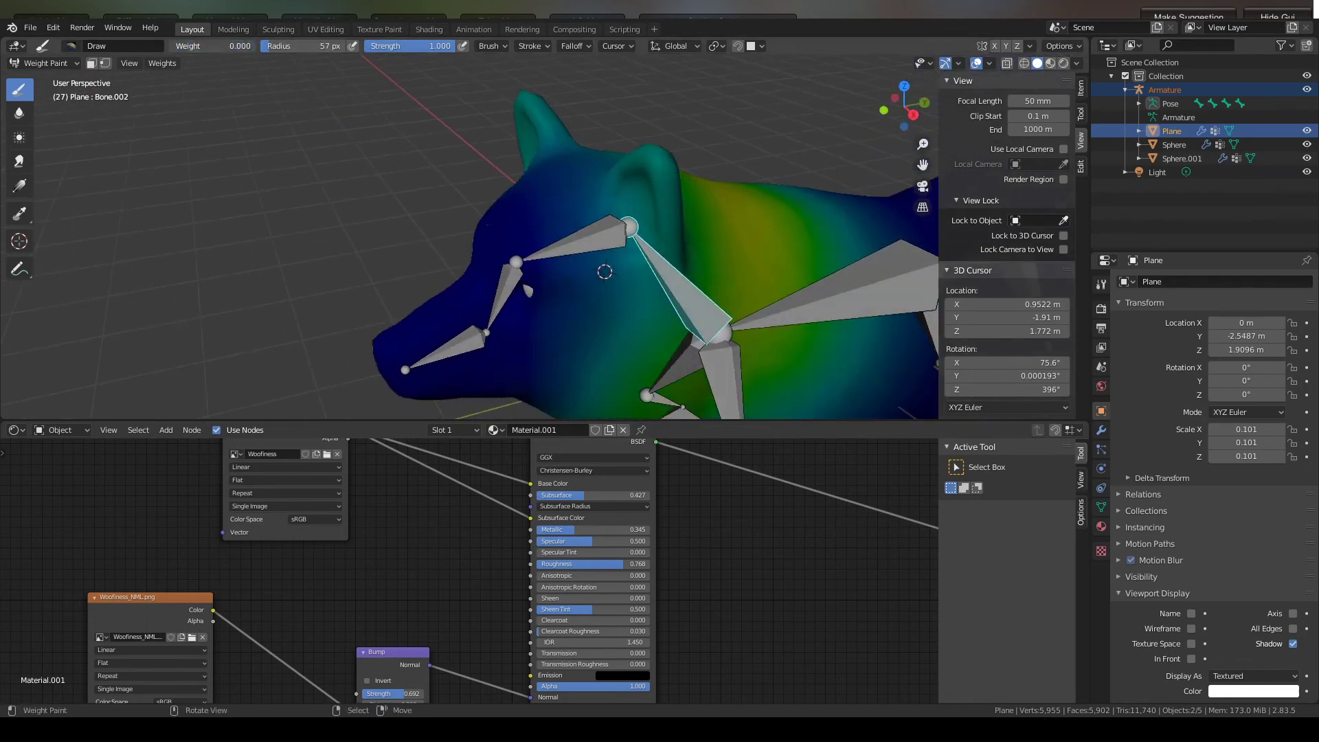
mouse_move(545, 295)
mouse_down()
mouse_move(574, 295)
mouse_move(539, 315)
mouse_move(585, 263)
mouse_move(607, 268)
mouse_move(602, 310)
mouse_up()
middle_drag(549, 202, 568, 196)
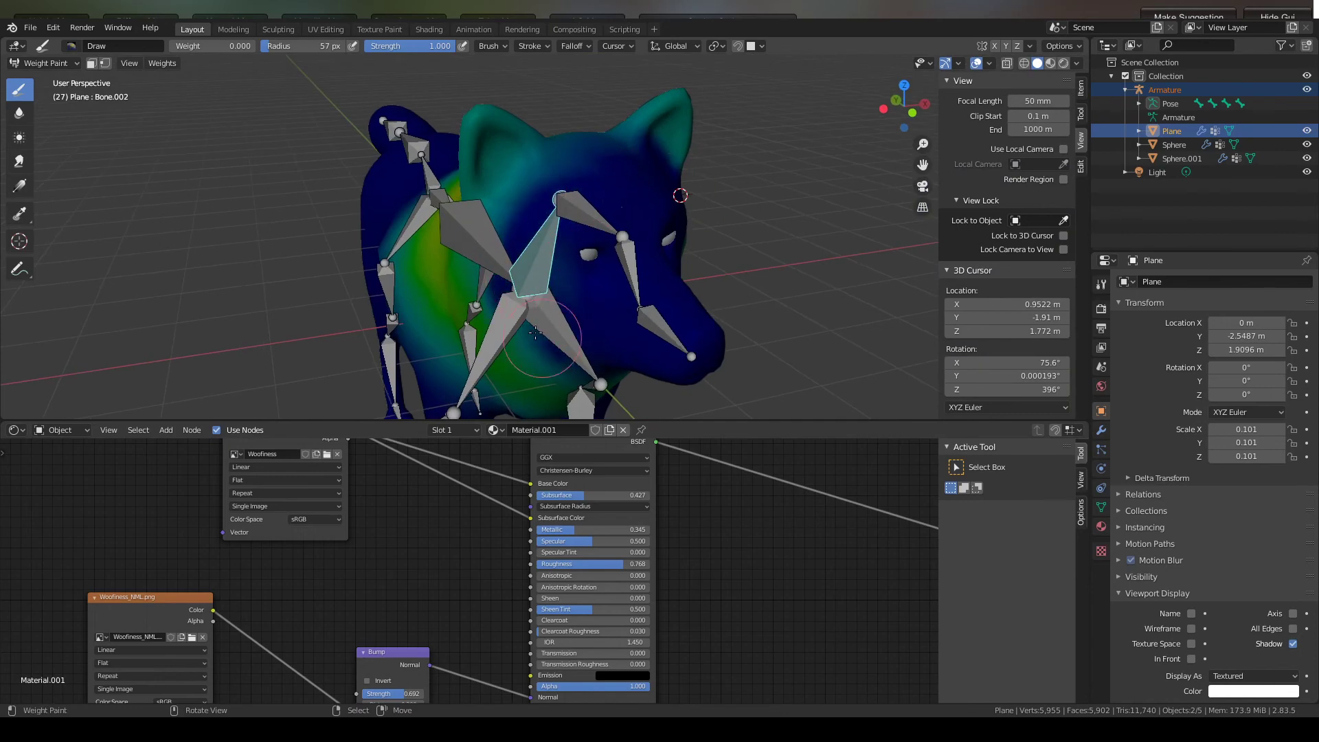
mouse_move(501, 205)
mouse_down()
mouse_move(529, 173)
mouse_move(589, 171)
mouse_up()
middle_drag(589, 172, 515, 165)
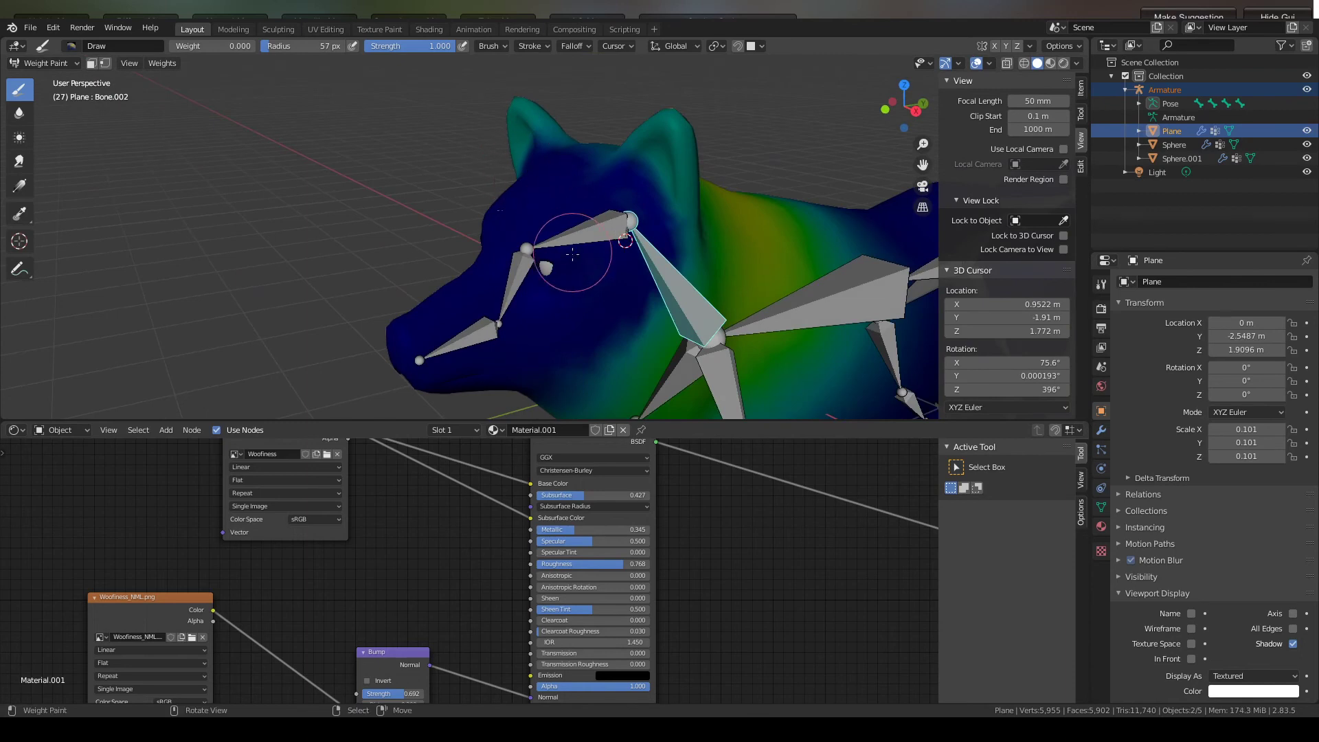
- Show the weights of Bone.004 and paint weight 0.000 around both of the wolf's eyes
ctrl+click(479, 328)
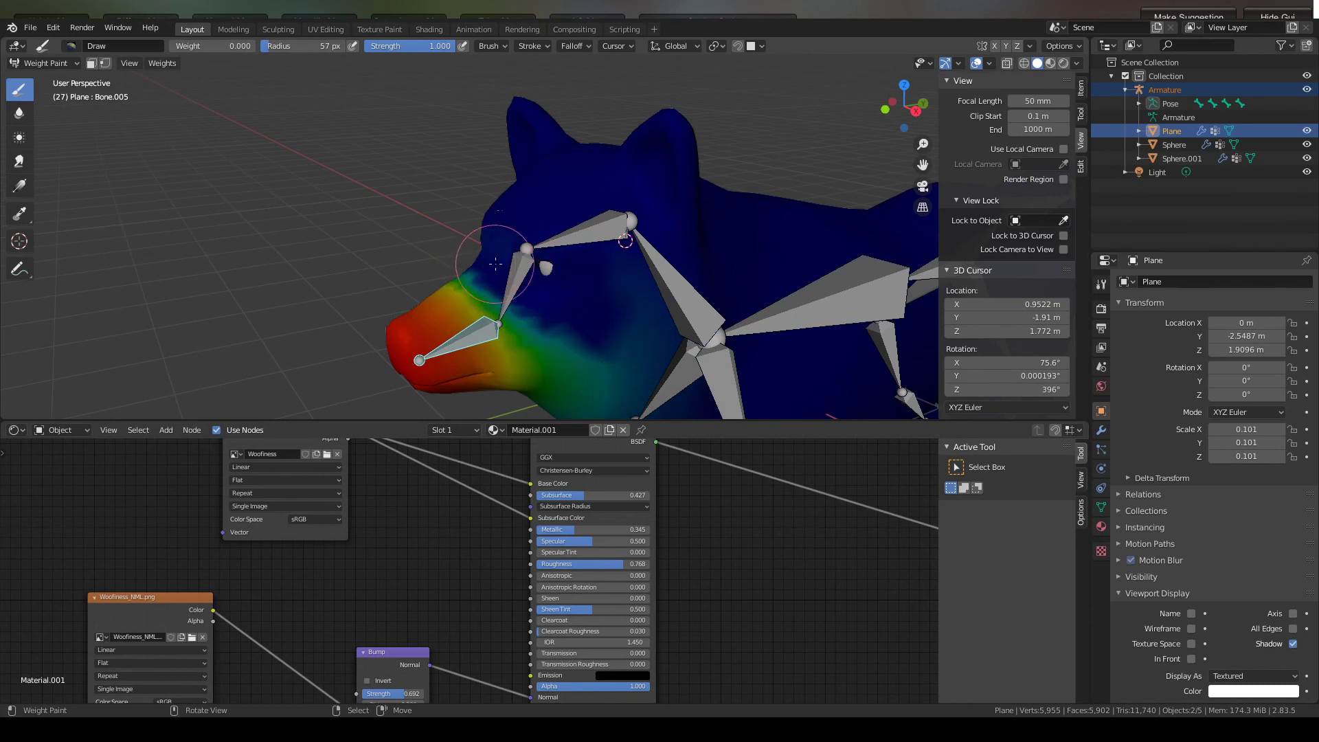
ctrl+click(526, 275)
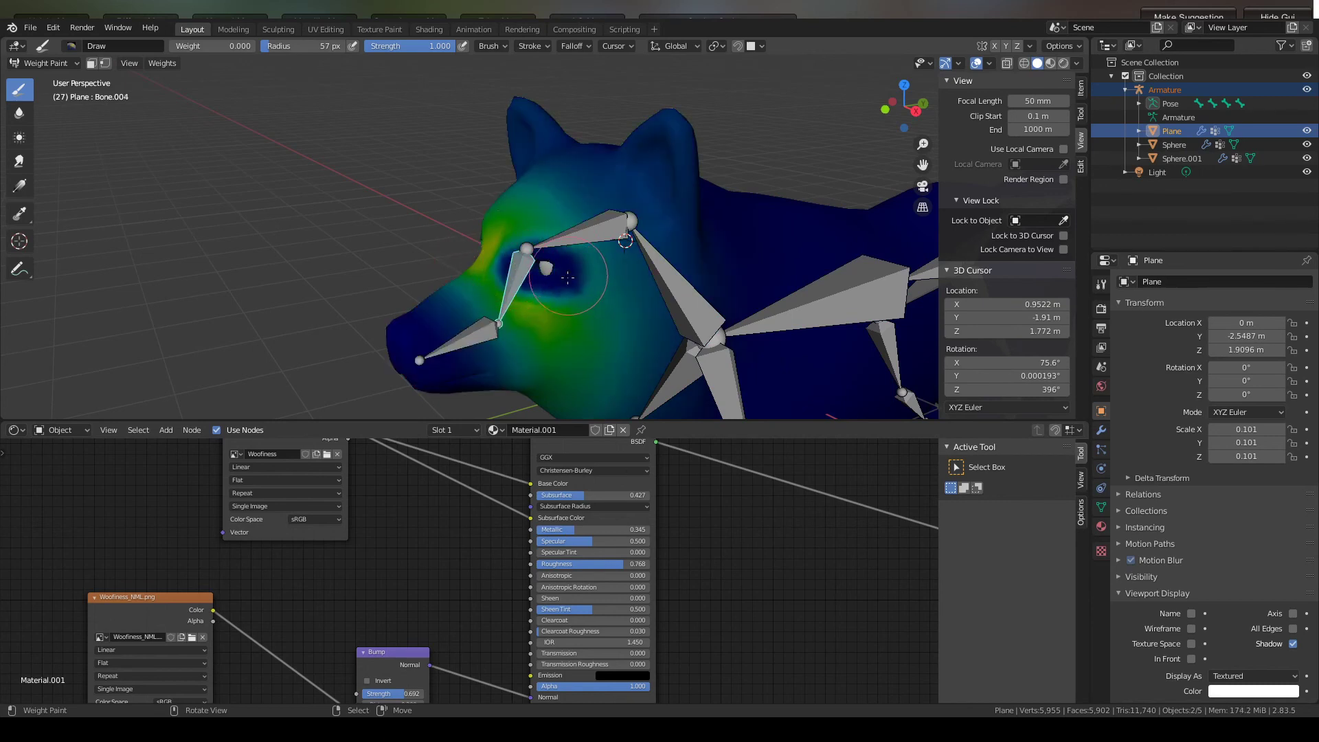
drag(576, 262, 584, 270)
middle_drag(581, 276, 725, 270)
drag(599, 252, 573, 277)
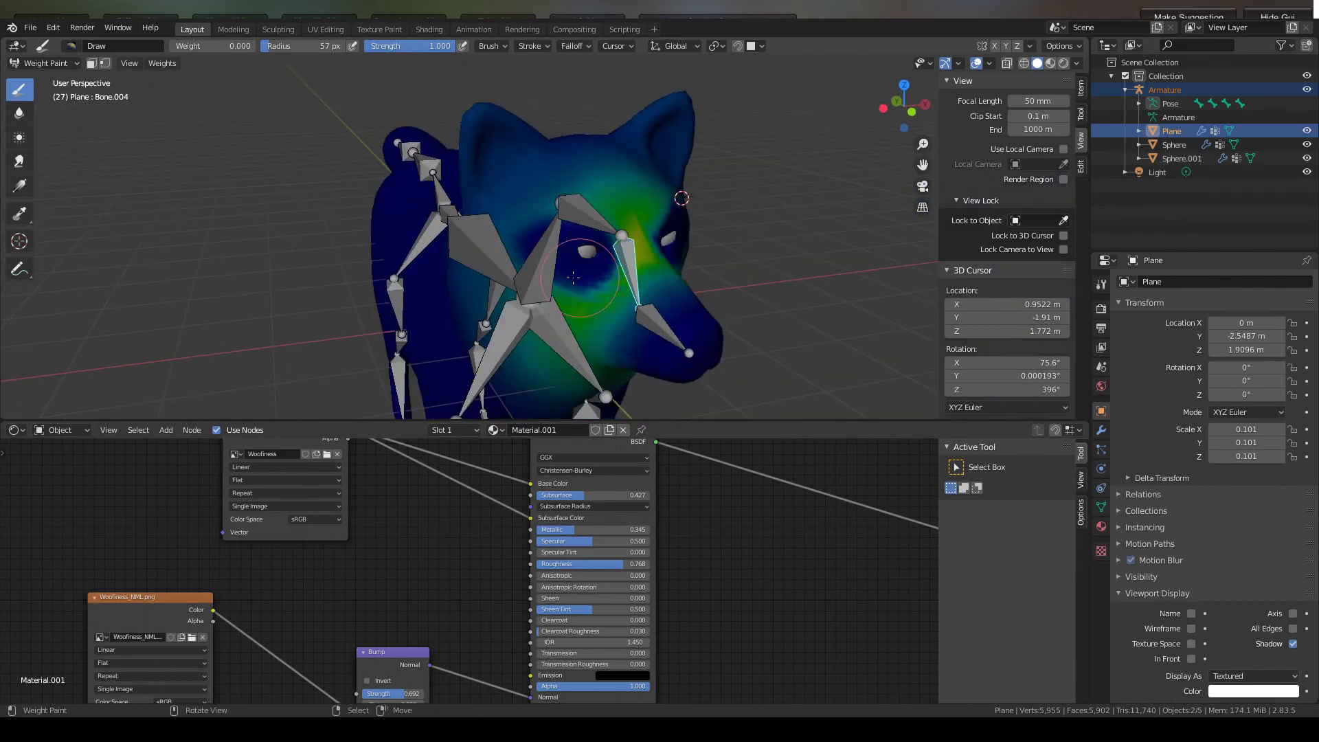
scroll(592, 266, down, 2)
middle_drag(662, 235, 626, 217)
scroll(558, 244, up, 1)
scroll(607, 237, up, 1)
drag(527, 233, 449, 245)
middle_drag(738, 213, 570, 232)
drag(551, 283, 649, 288)
scroll(660, 285, down, 4)
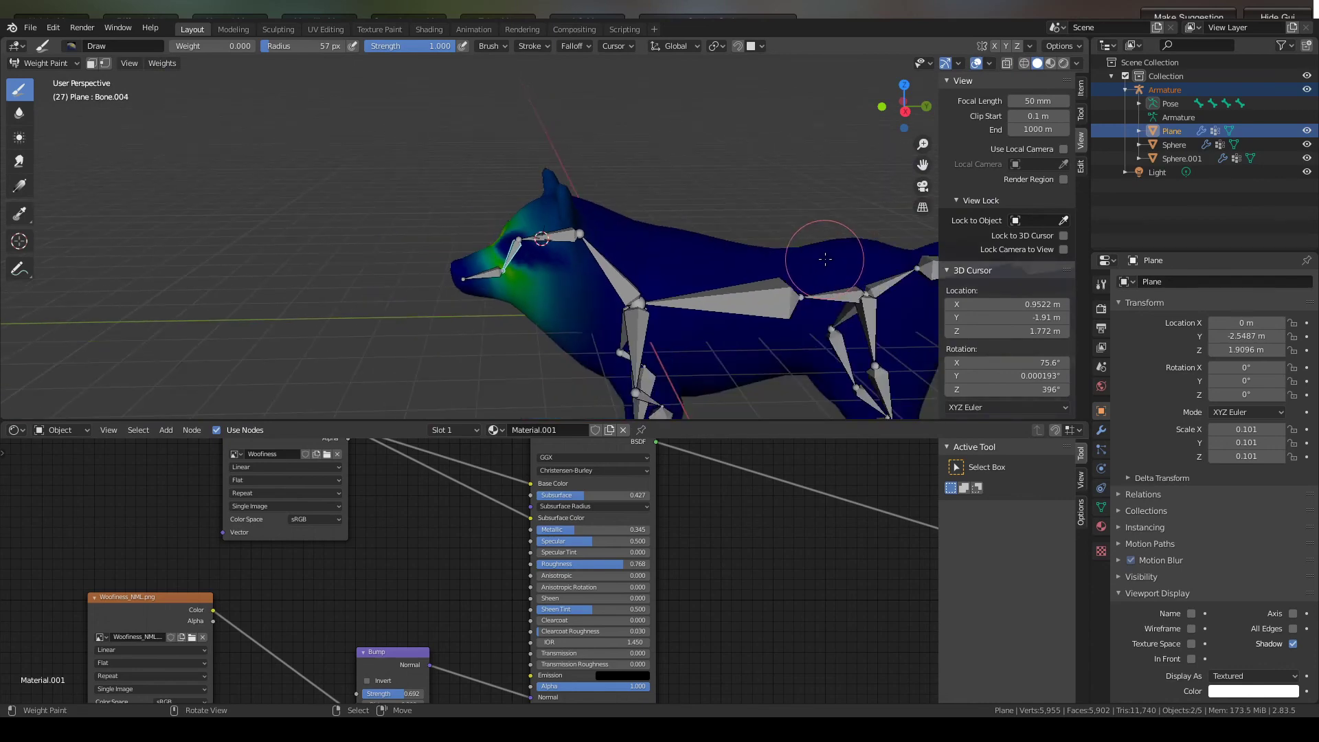
middle_drag(827, 258, 831, 173)
scroll(756, 162, up, 3)
middle_drag(694, 150, 619, 185)
- Return the mesh to Object Mode, select only the armature and put it in Pose Mode
click(67, 63)
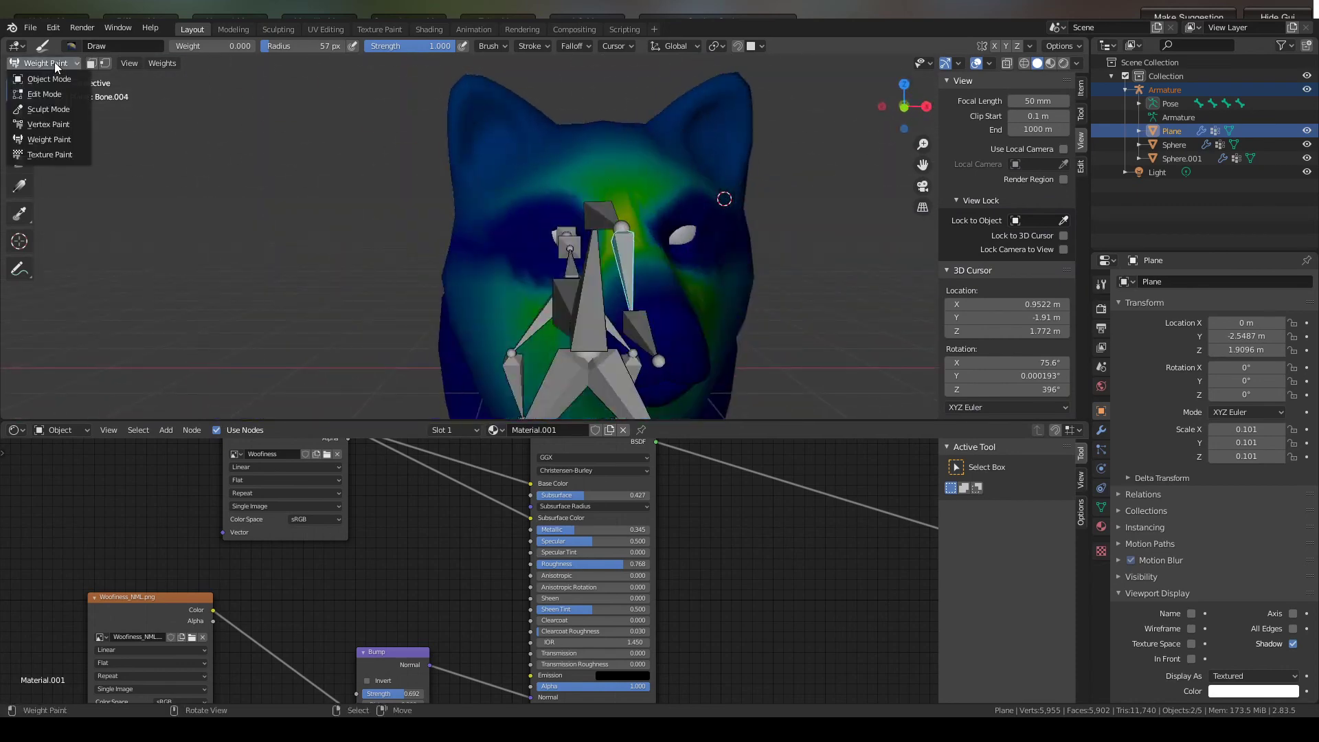
click(59, 79)
scroll(534, 184, down, 2)
middle_drag(534, 184, 493, 190)
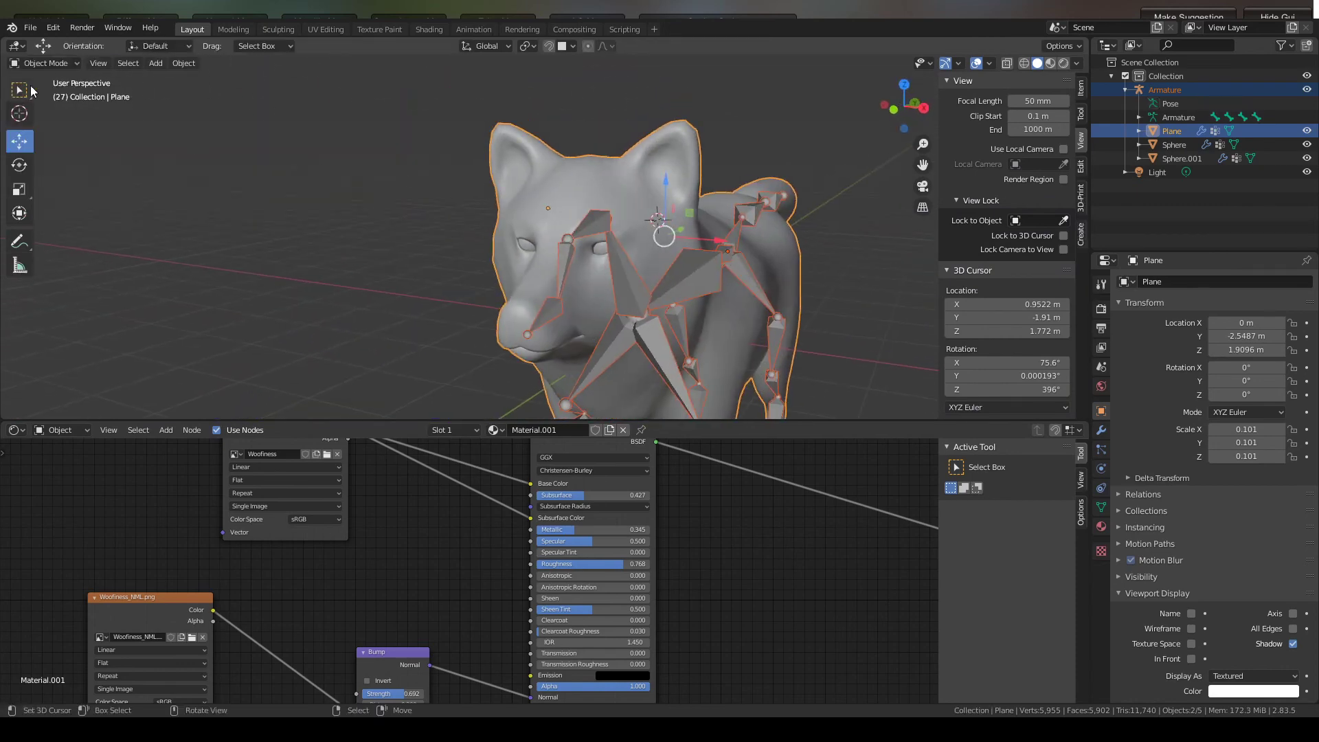
click(40, 65)
click(621, 256)
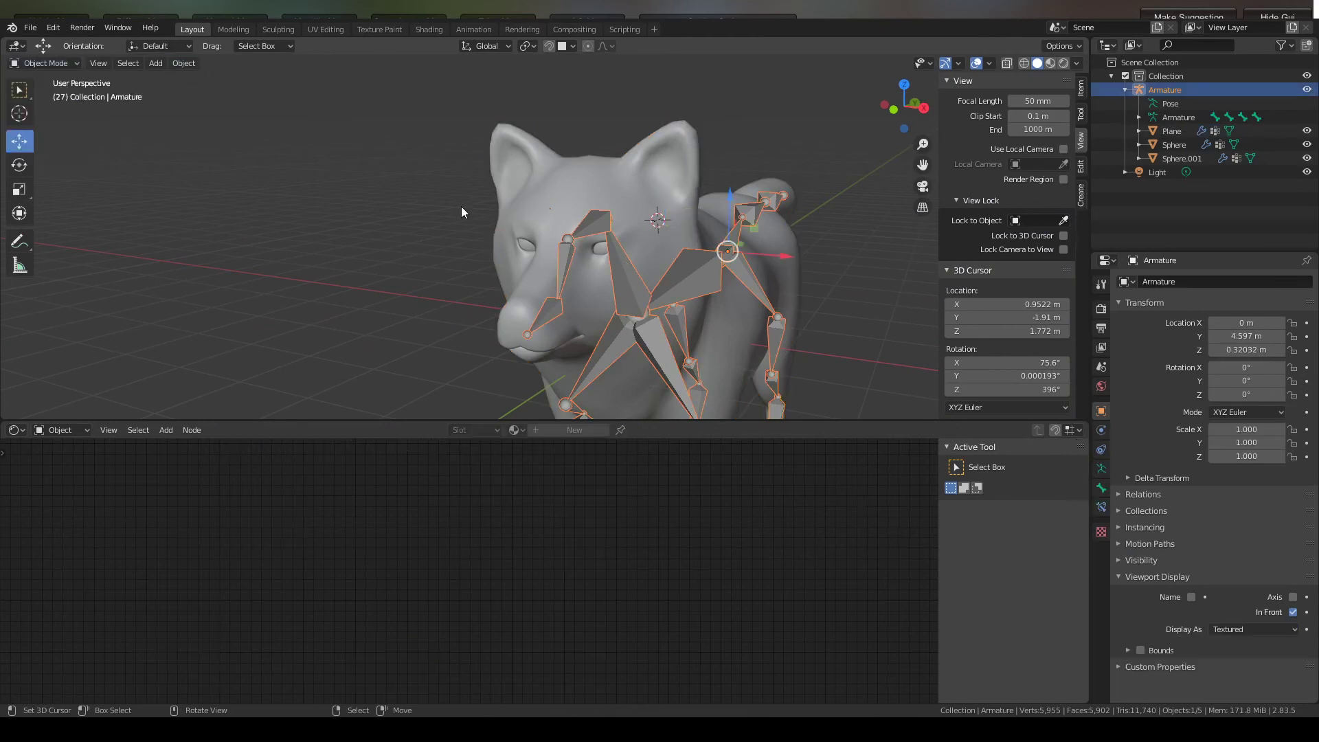
click(61, 66)
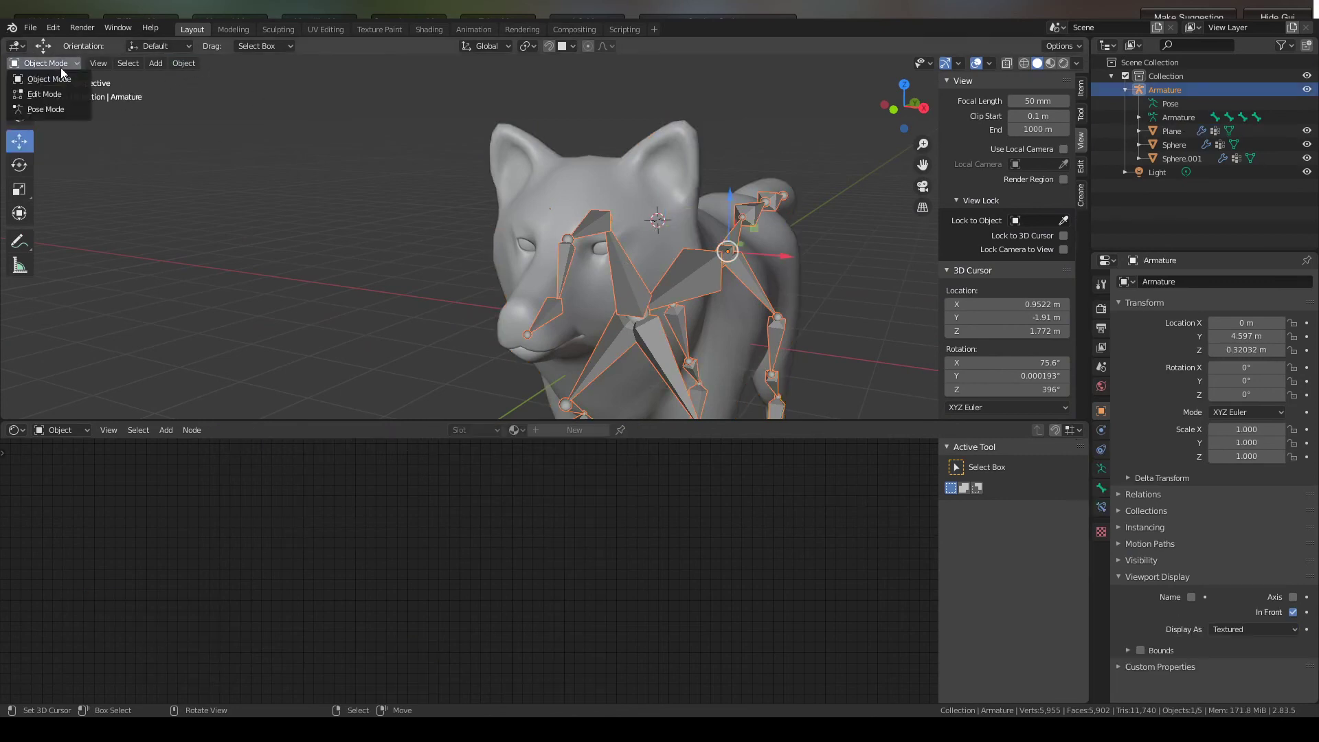
click(69, 109)
- Test-rotate the neck bone, Bone.002, around the vertical axis and turn In Front display off to examine the eyes and neck
click(628, 274)
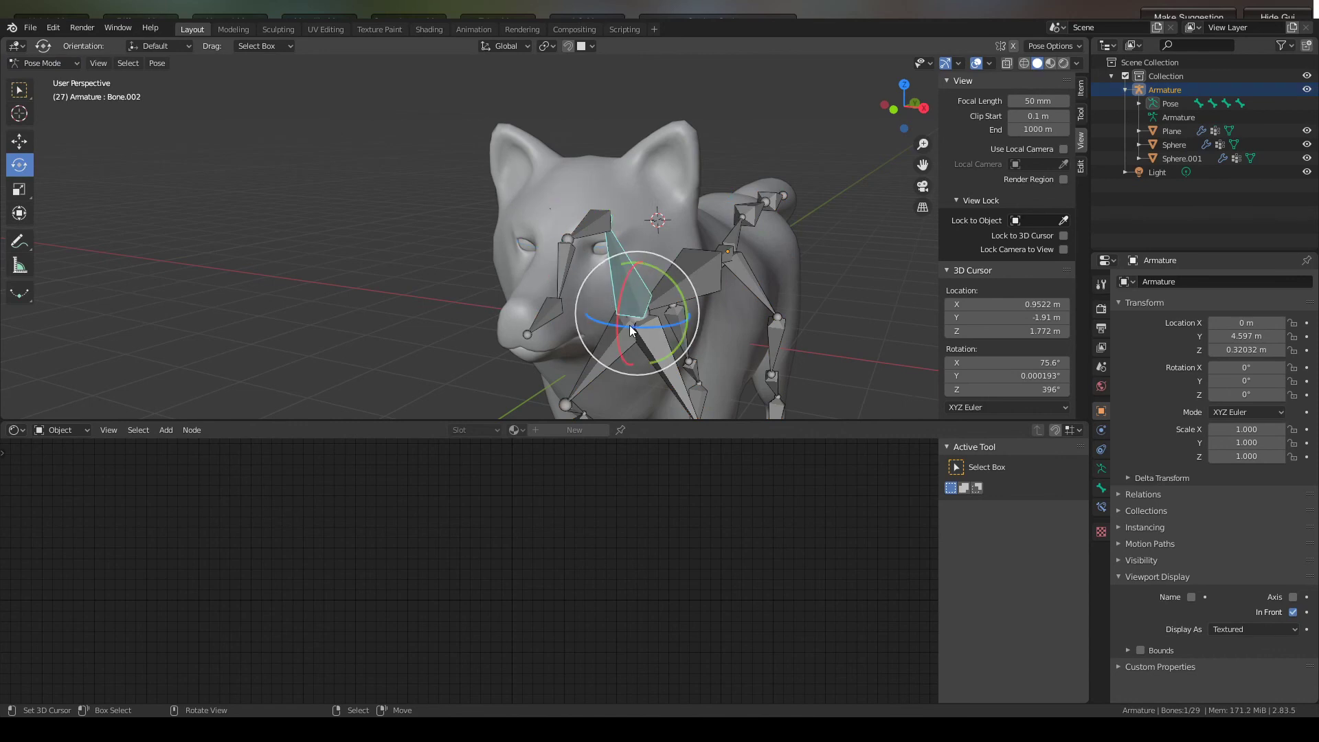
drag(629, 324, 762, 279)
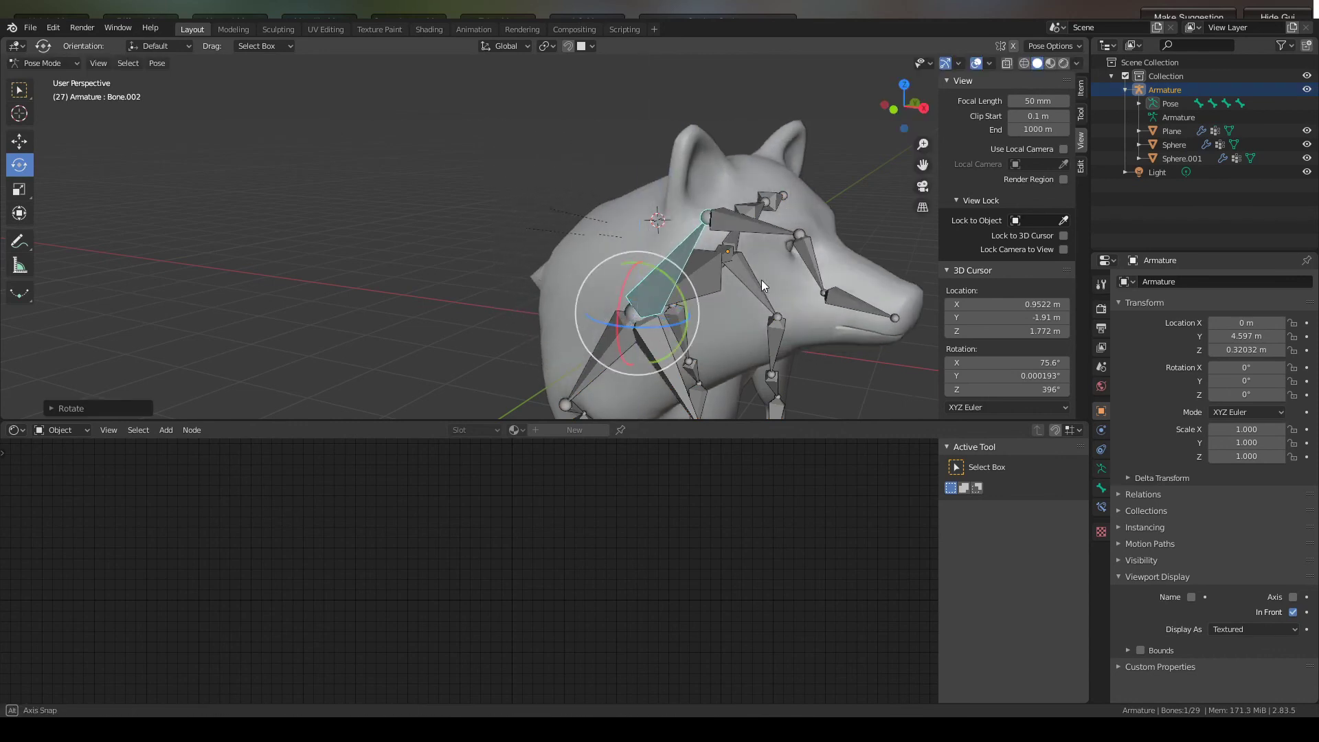
middle_drag(761, 279, 639, 284)
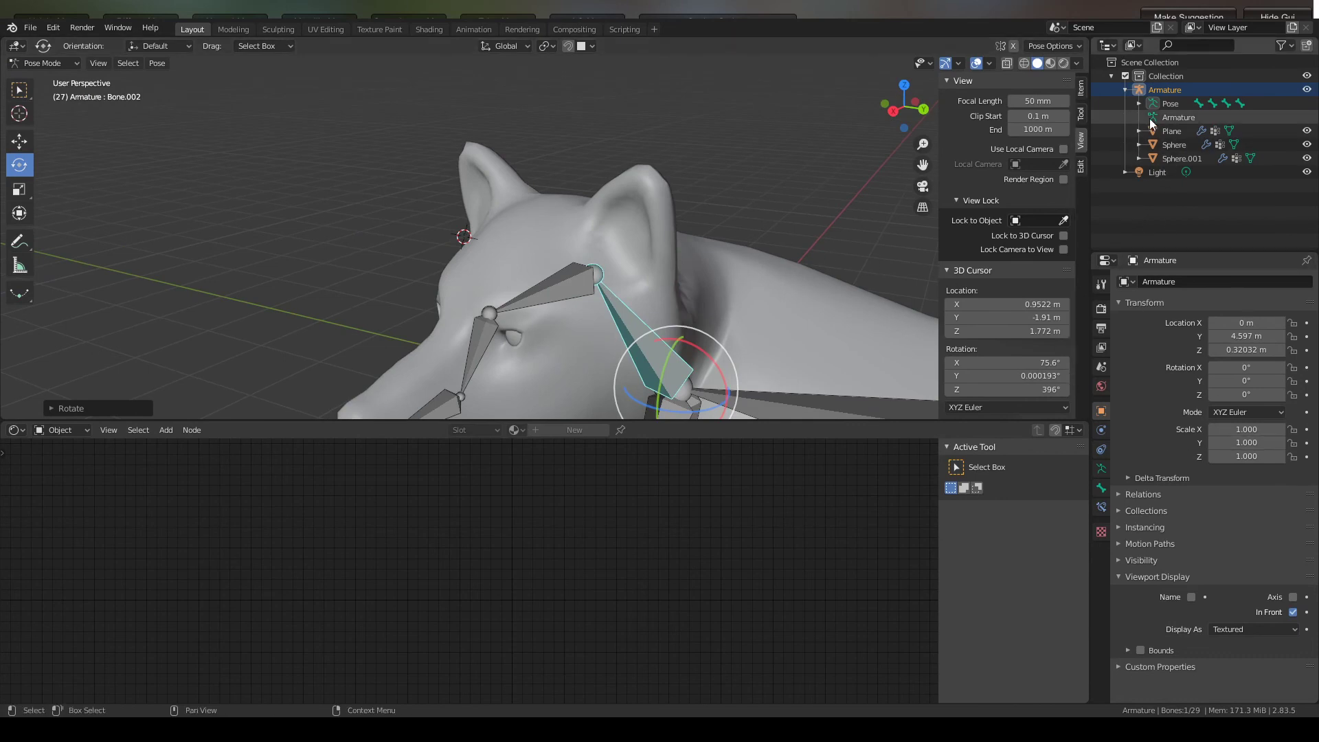
click(1293, 609)
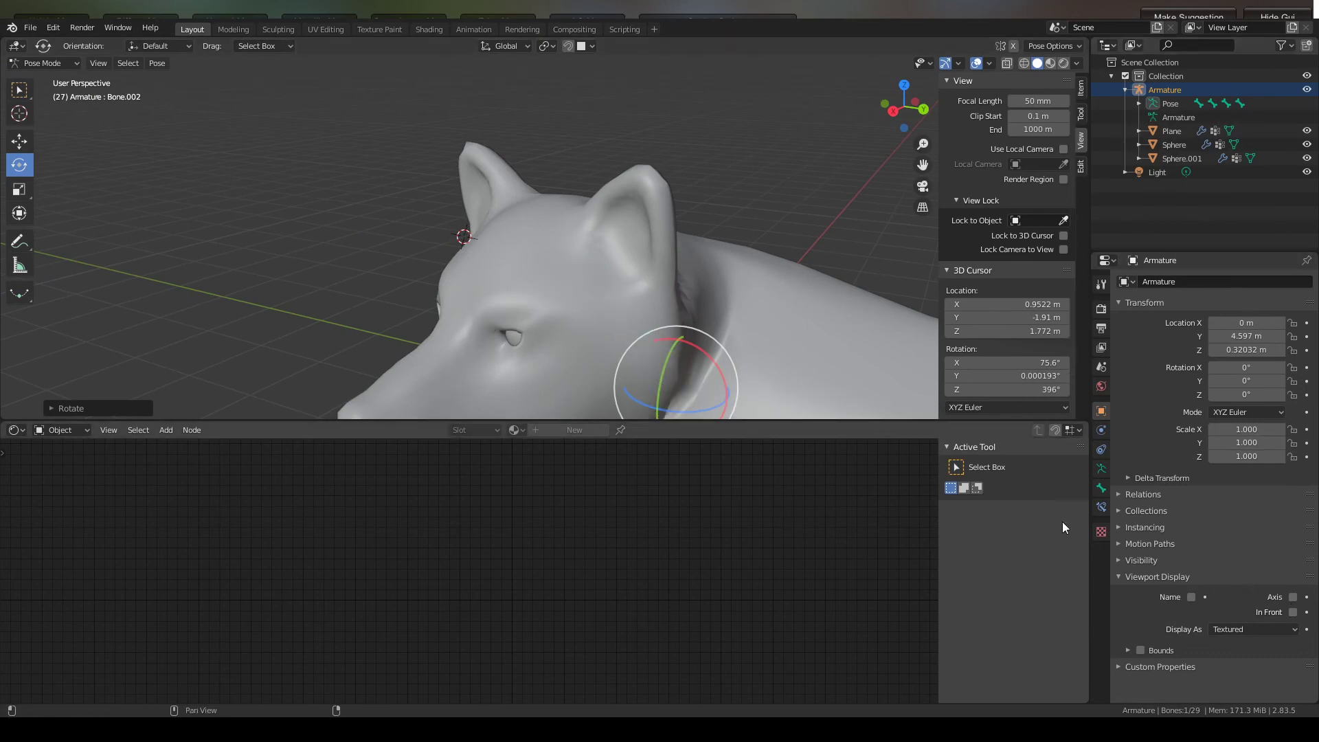
scroll(427, 199, down, 4)
middle_drag(427, 200, 430, 277)
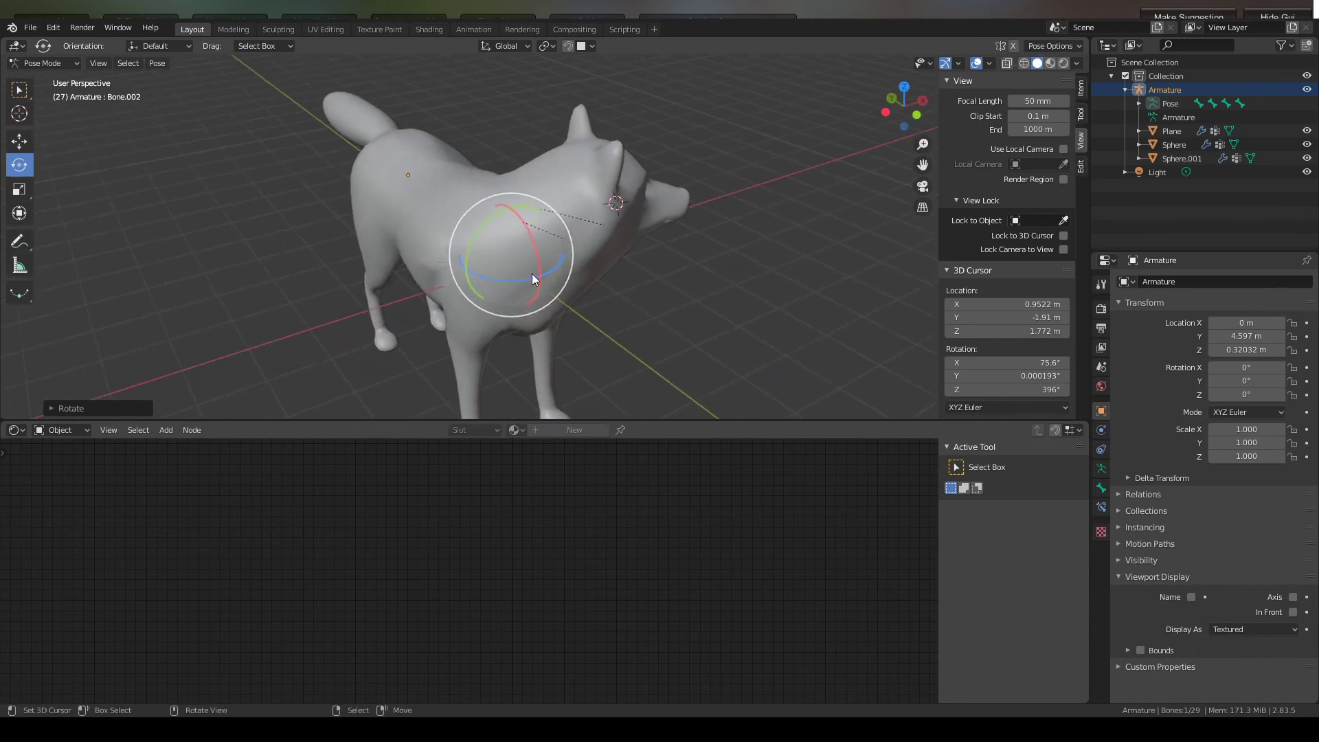
- Rotate the neck bone, Bone.002, around several axes to turn and tilt the wolf's head, checking the face from the side and front
drag(533, 278, 487, 279)
middle_drag(398, 245, 455, 246)
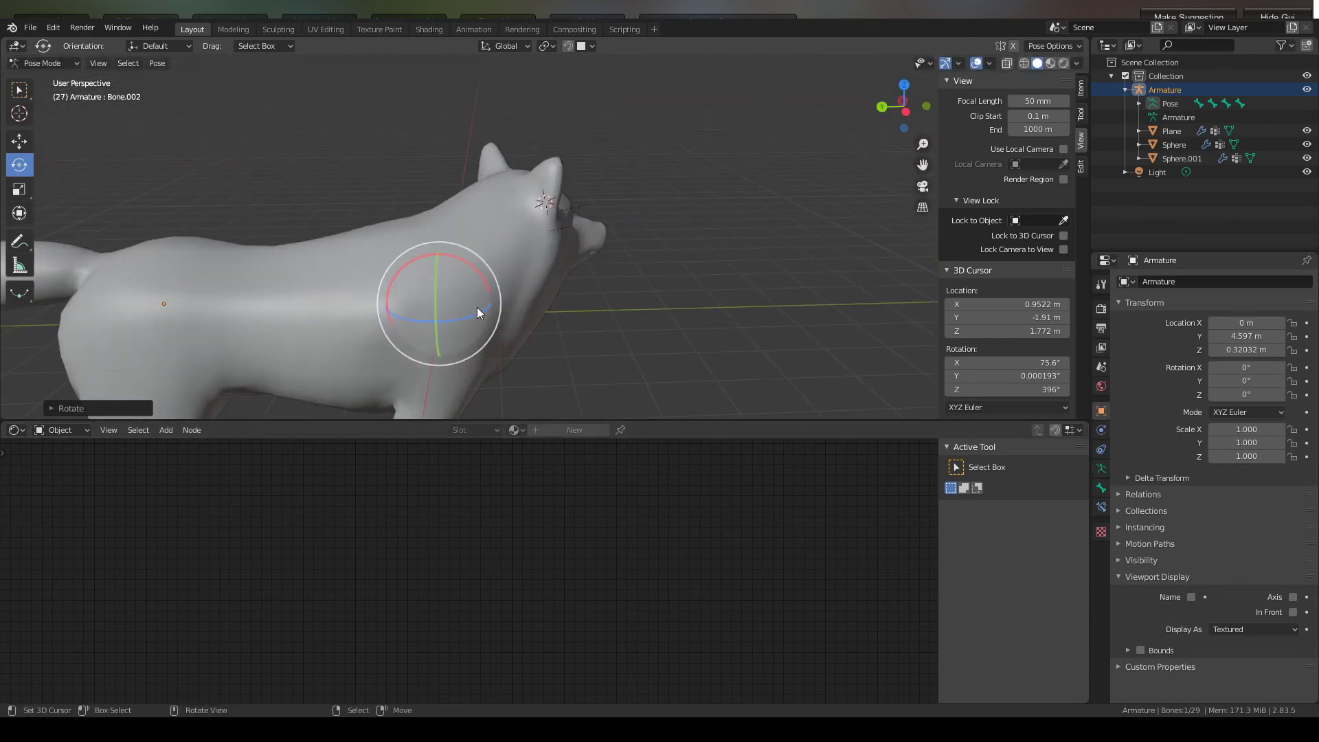
drag(477, 307, 481, 268)
middle_drag(595, 265, 394, 247)
drag(633, 257, 641, 265)
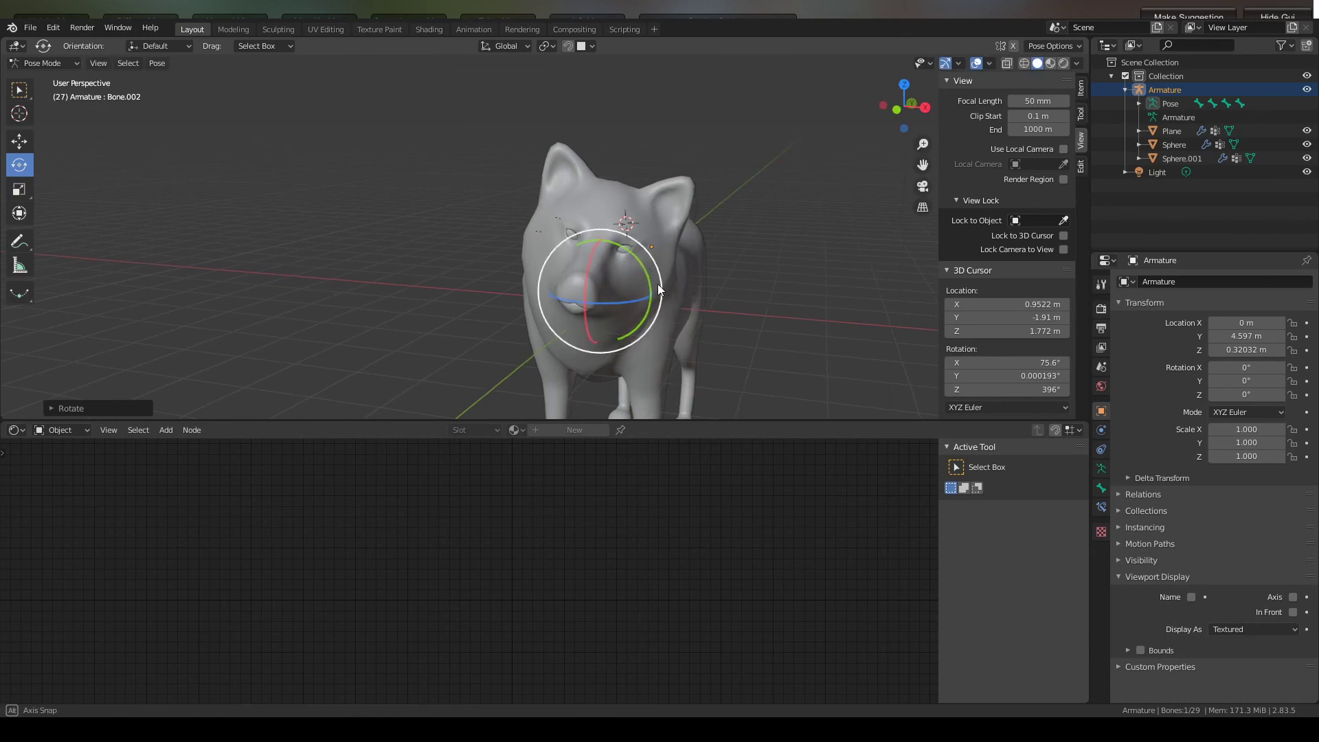
- Switch the viewport to Rendered shading and deselect the neck bone to view the posed wolf with its textures
middle_drag(657, 283, 731, 194)
click(1065, 64)
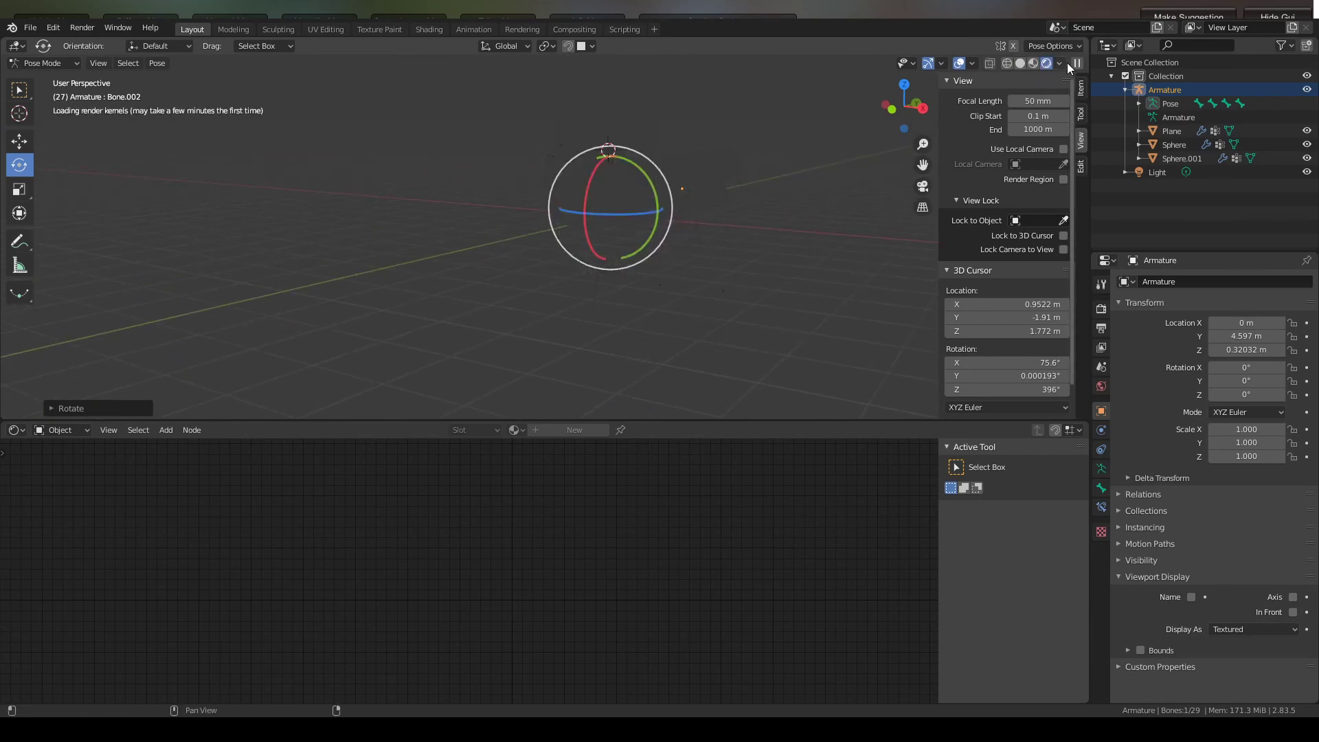
click(480, 164)
mouse_move(484, 162)
middle_down()
mouse_move(507, 133)
mouse_move(518, 208)
middle_up()
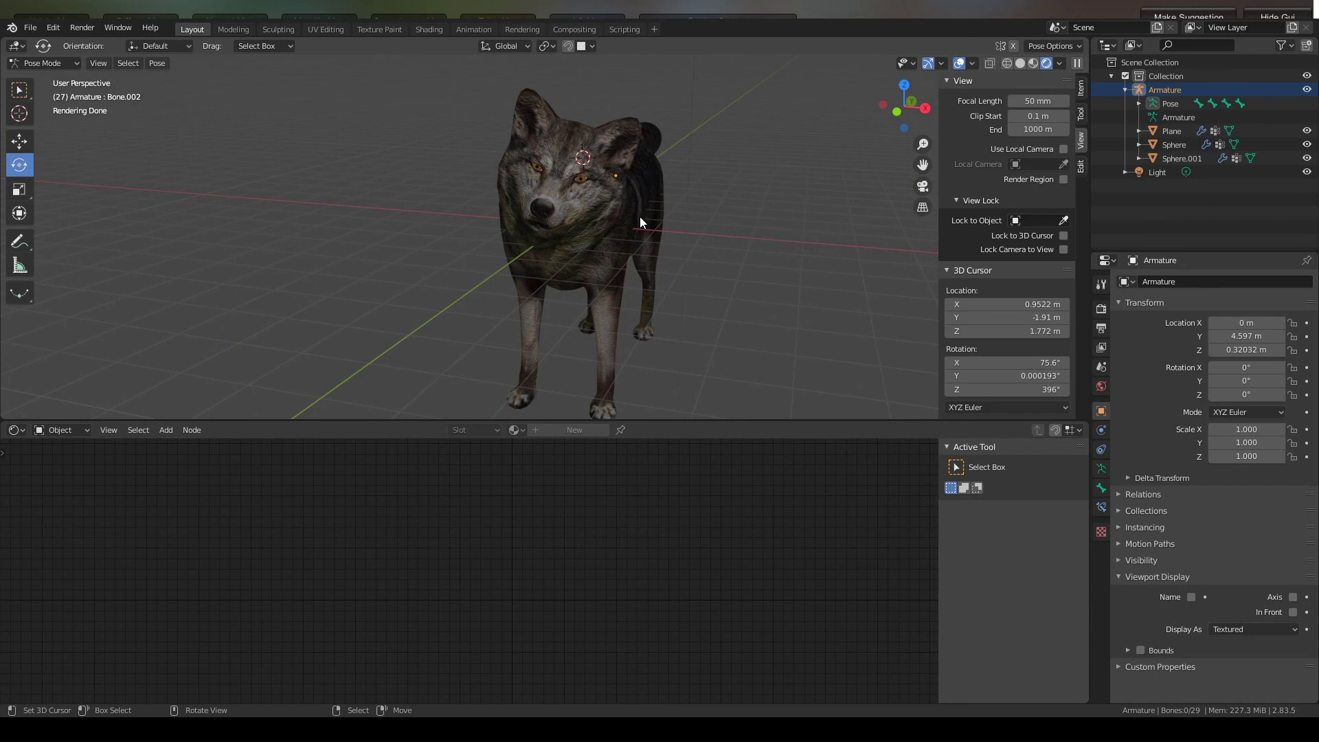
- Return the armature from Pose Mode to Object Mode and leave the wolf mesh as the active object with nothing selected
click(584, 216)
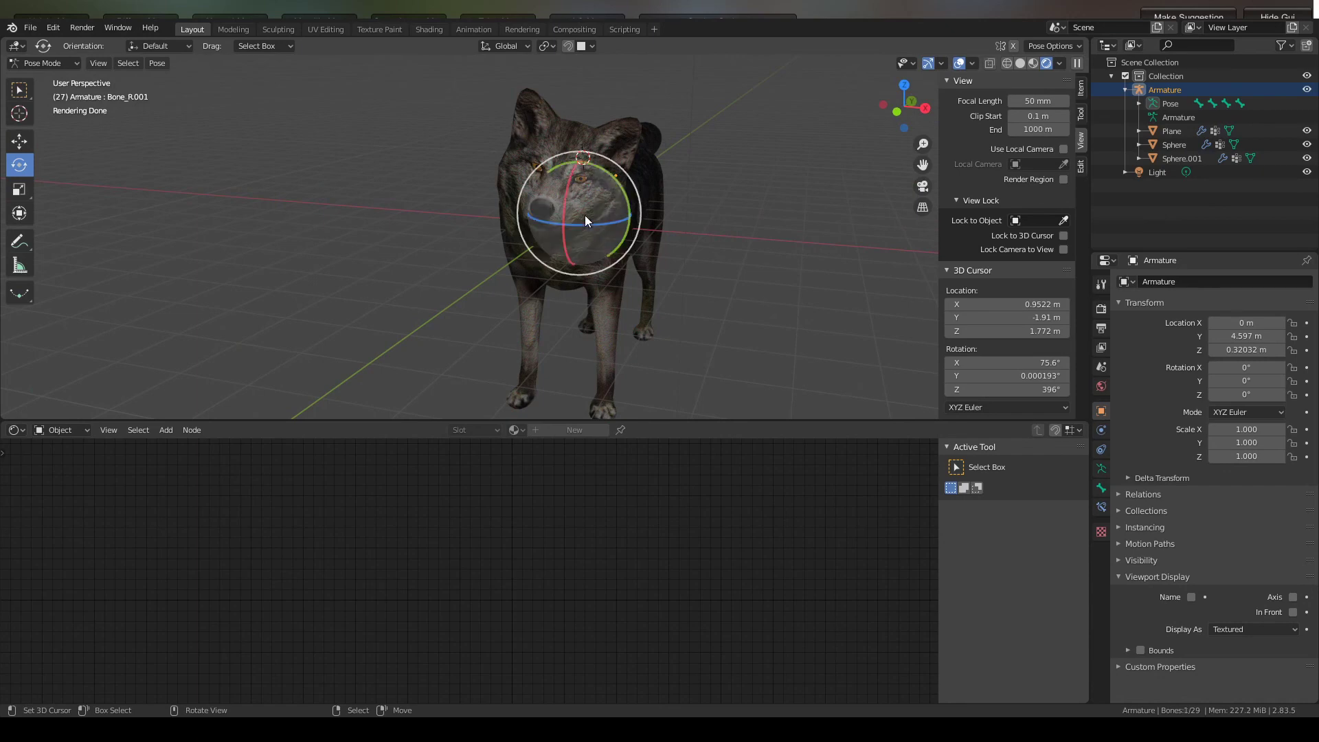
click(60, 64)
click(42, 79)
middle_drag(343, 119, 599, 182)
click(601, 254)
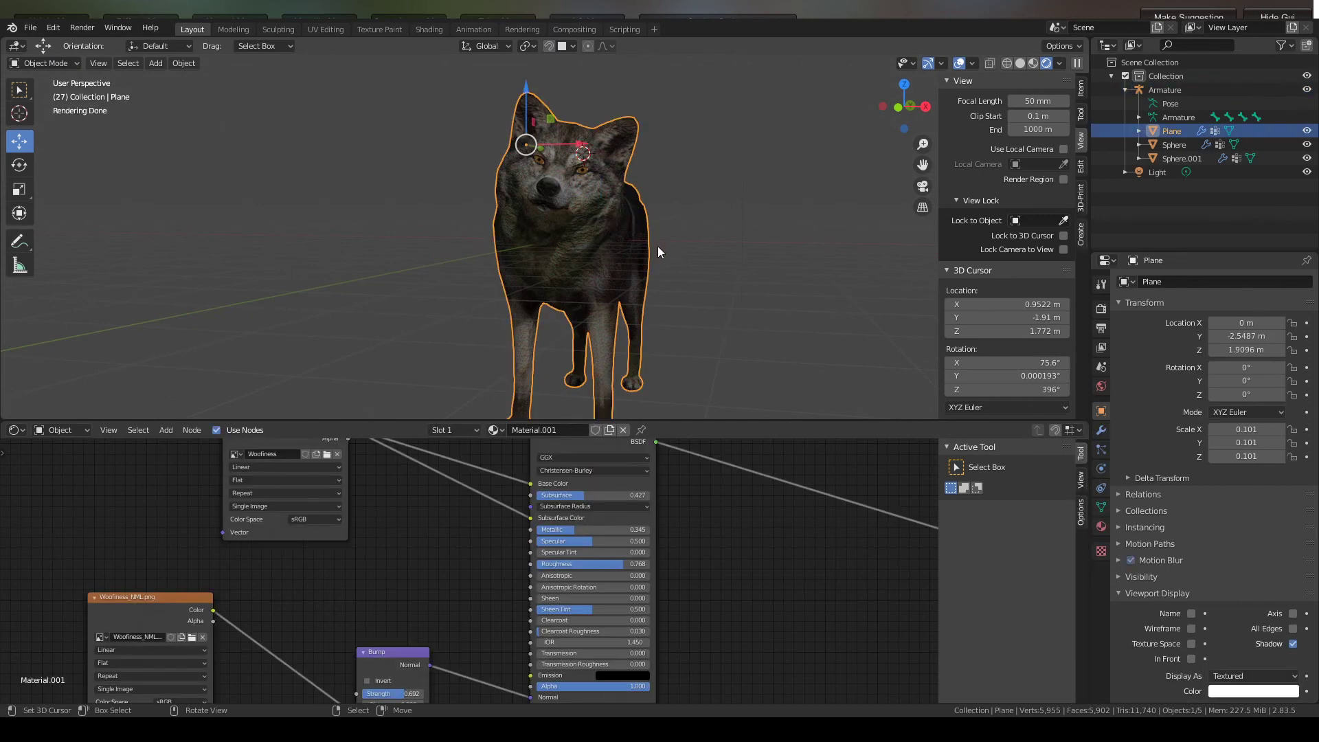
click(787, 183)
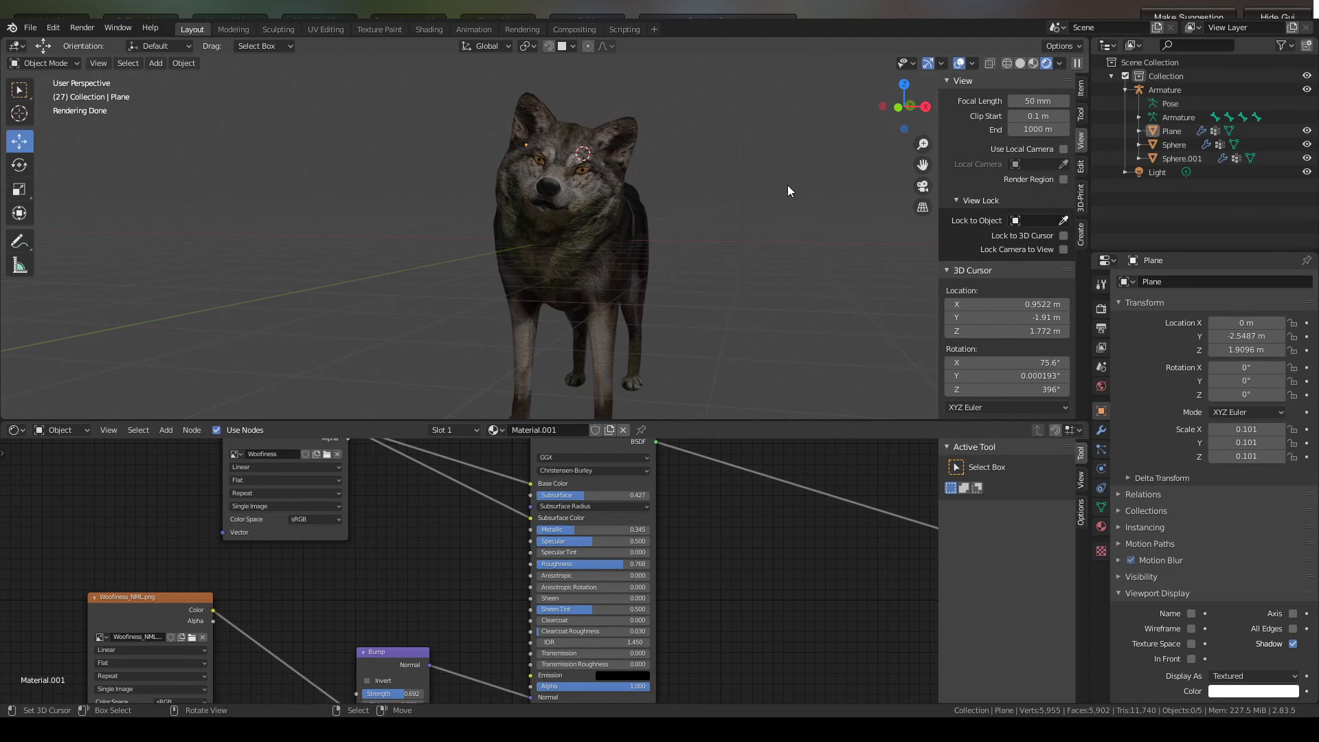
- Examine the wolf mesh's topology in Edit Mode, and return to Object Mode to view the rendered model
click(43, 63)
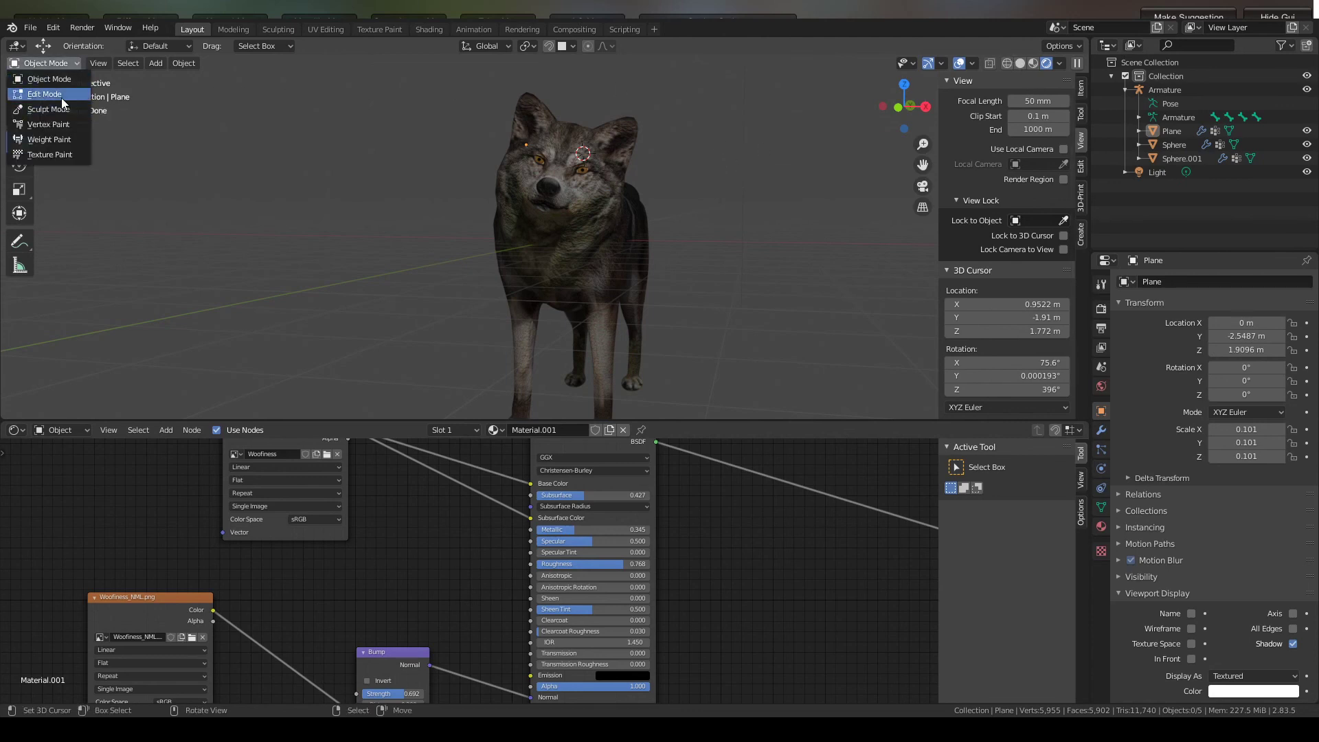
click(60, 97)
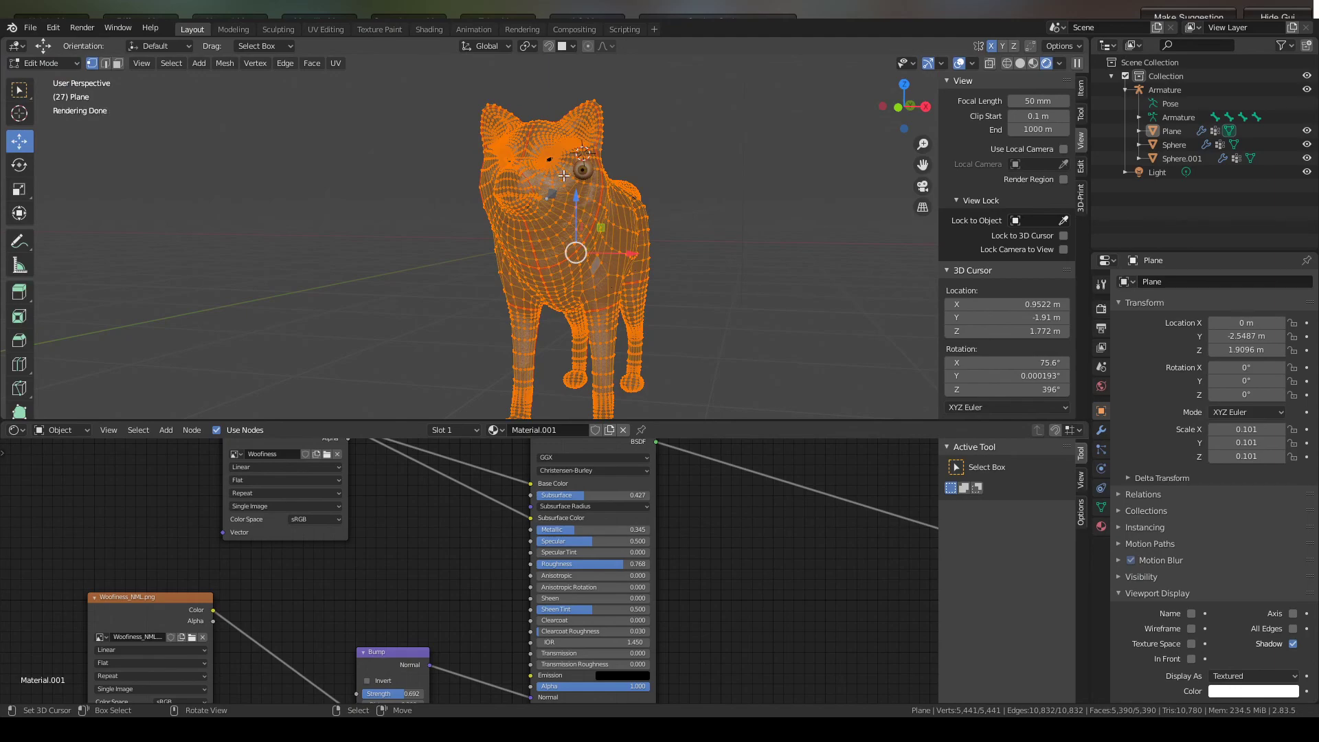
middle_drag(486, 162, 261, 195)
click(34, 63)
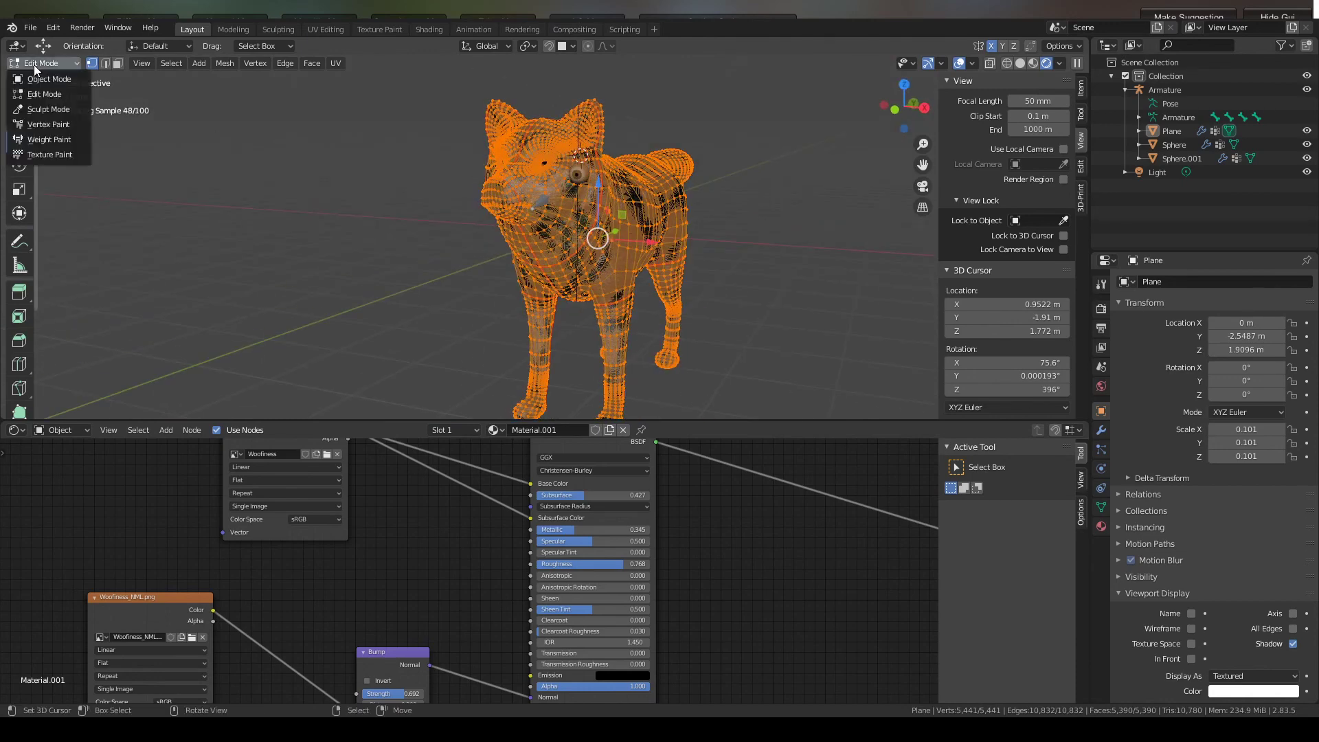
click(52, 80)
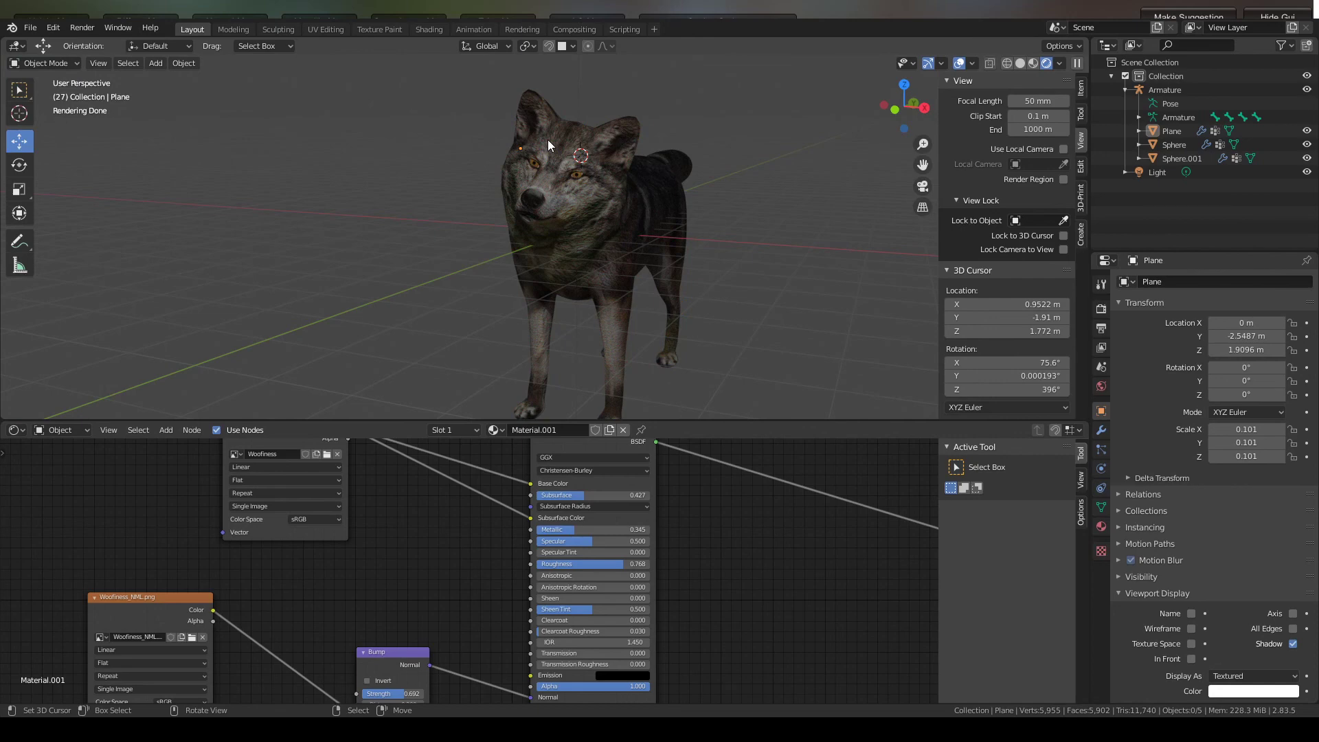
mouse_move(547, 139)
middle_down()
mouse_move(620, 167)
mouse_move(710, 139)
mouse_move(620, 176)
middle_up()
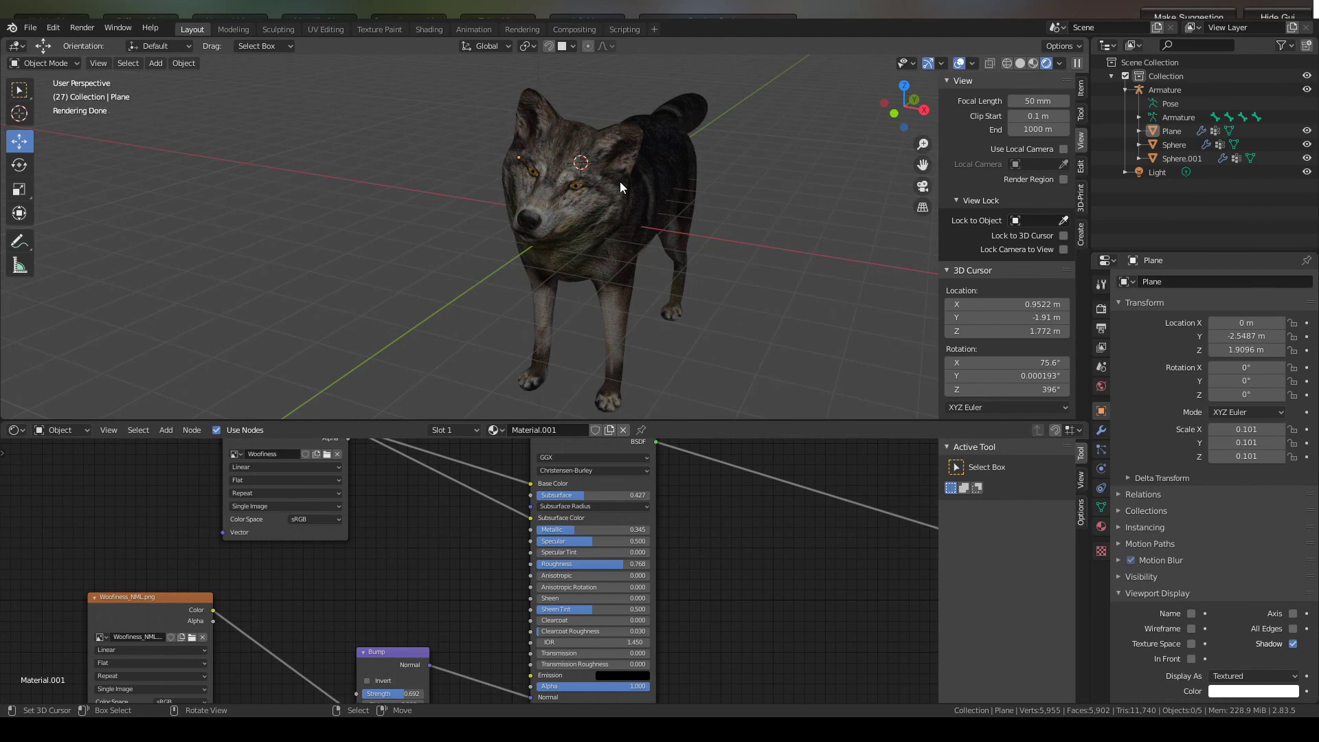